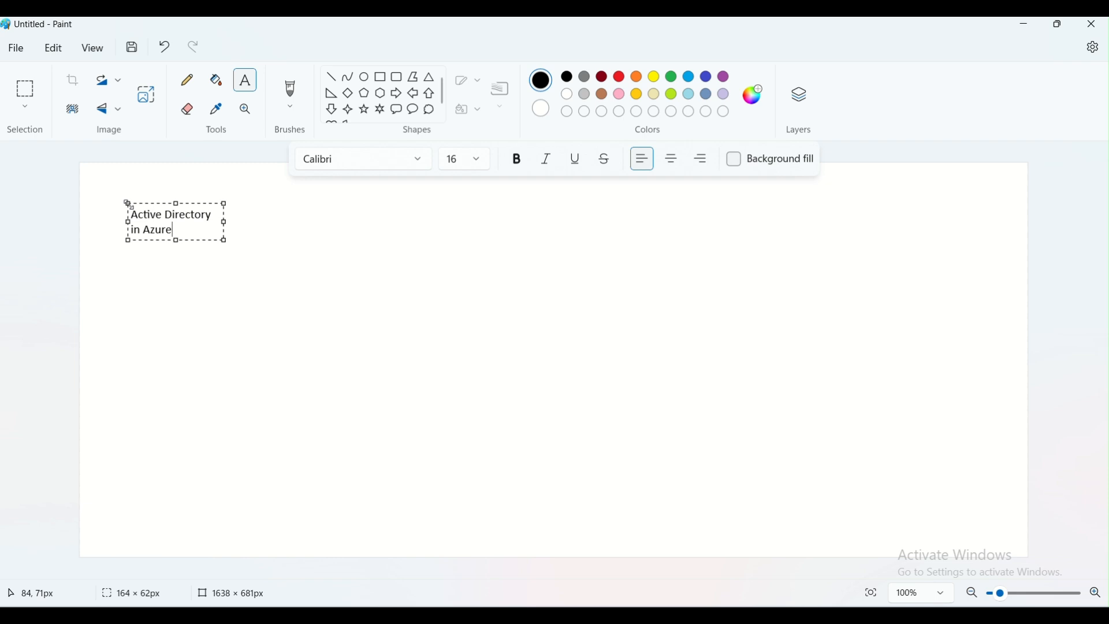
# Complete the title text so it reads "Active Directory in Azure---->Microsoft Entra ID"
pyautogui.moveTo(225, 222); pyautogui.dragTo(531, 221)
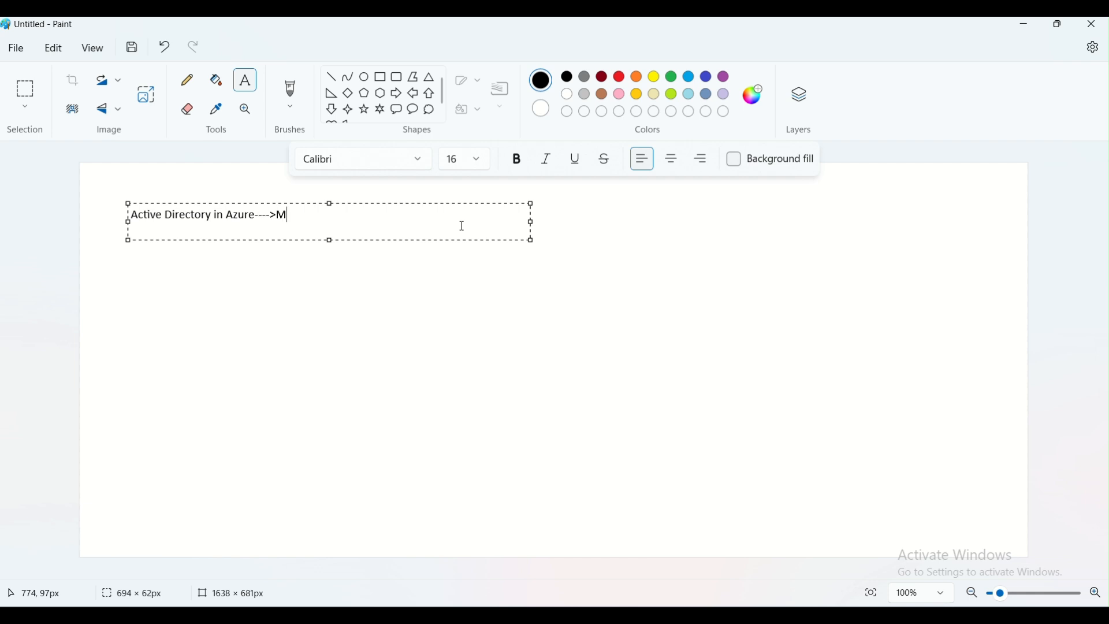
pyautogui.write('soft Entra ID')
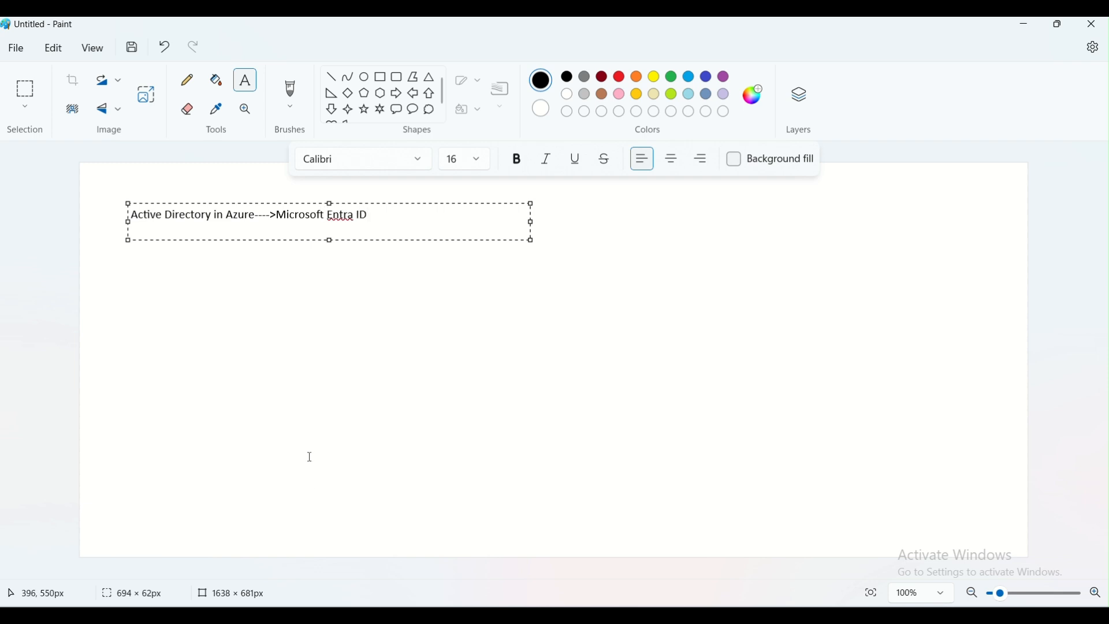
pyautogui.click(310, 358)
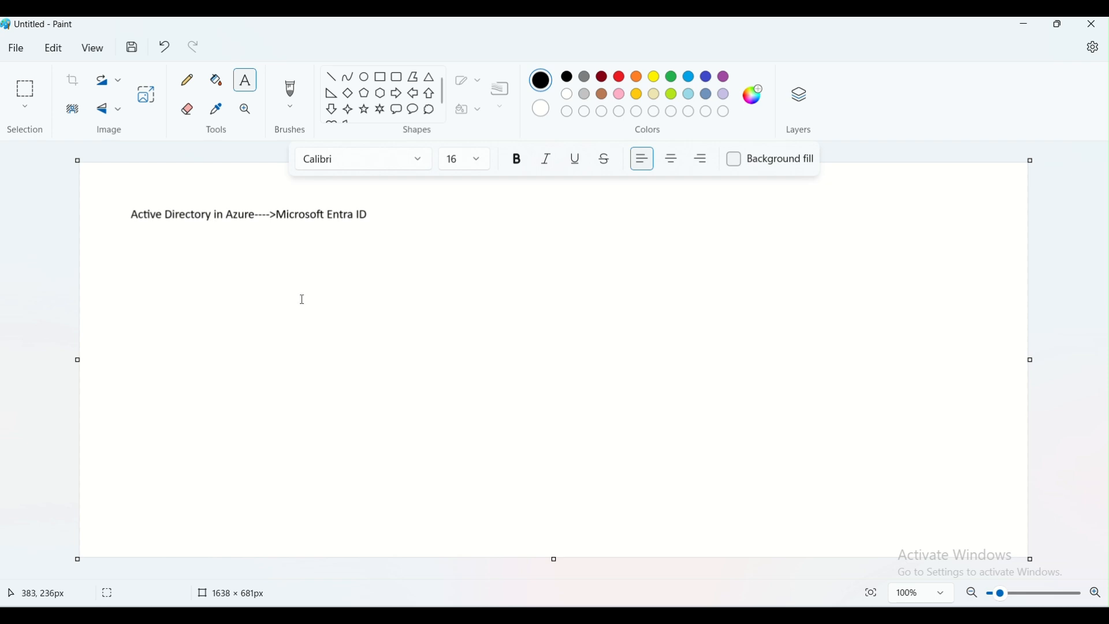
# Draw a rounded rectangle about 170 × 130 px on the right side of the canvas
pyautogui.click(399, 84)
pyautogui.moveTo(704, 212); pyautogui.dragTo(891, 354)
pyautogui.click(884, 392)
# Add the label "Organisation" above the rounded rectangle
pyautogui.click(245, 86)
pyautogui.click(757, 191)
pyautogui.write('Organisation')
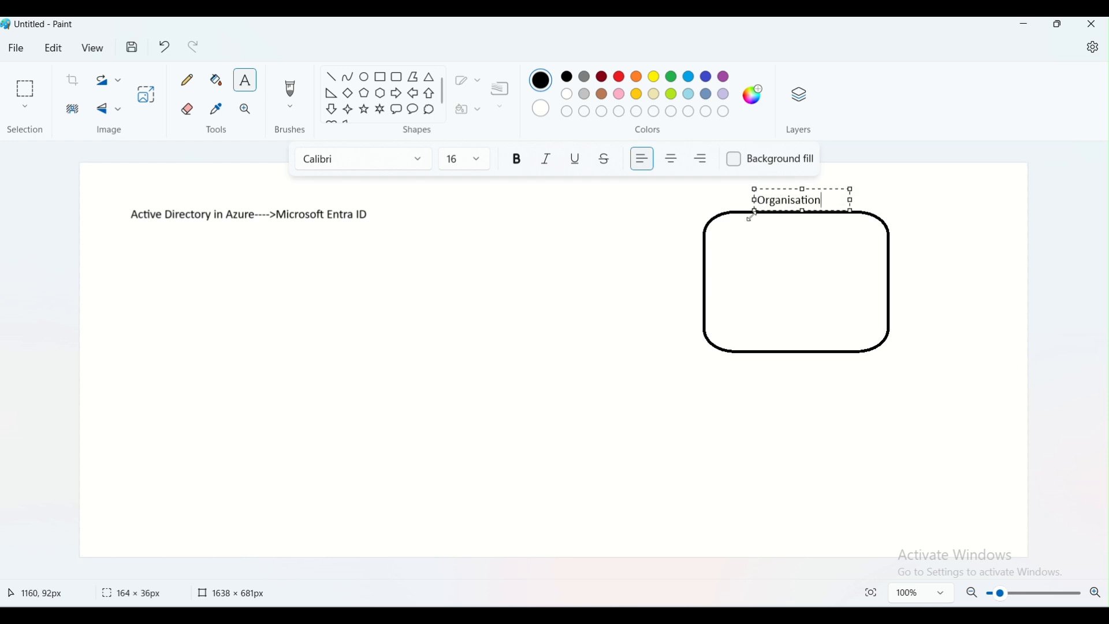
pyautogui.click(799, 250)
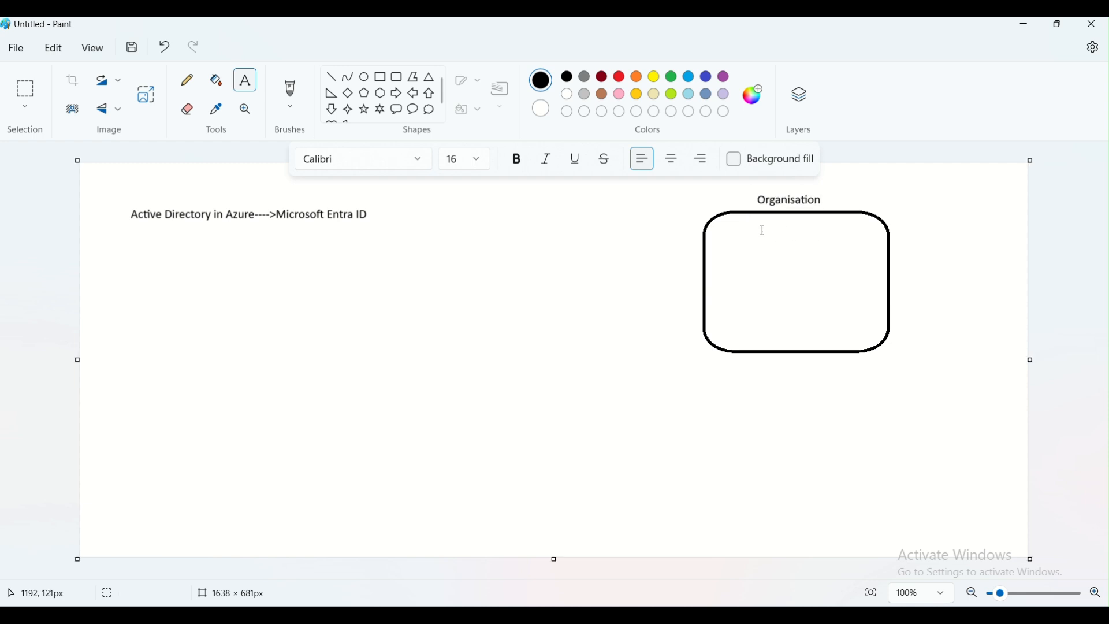
# Draw five small ellipses in a row along the top inside the rounded rectangle
pyautogui.click(364, 77)
pyautogui.moveTo(738, 234); pyautogui.dragTo(866, 238)
pyautogui.click(793, 248)
pyautogui.click(824, 270)
pyautogui.click(832, 262)
pyautogui.click(844, 272)
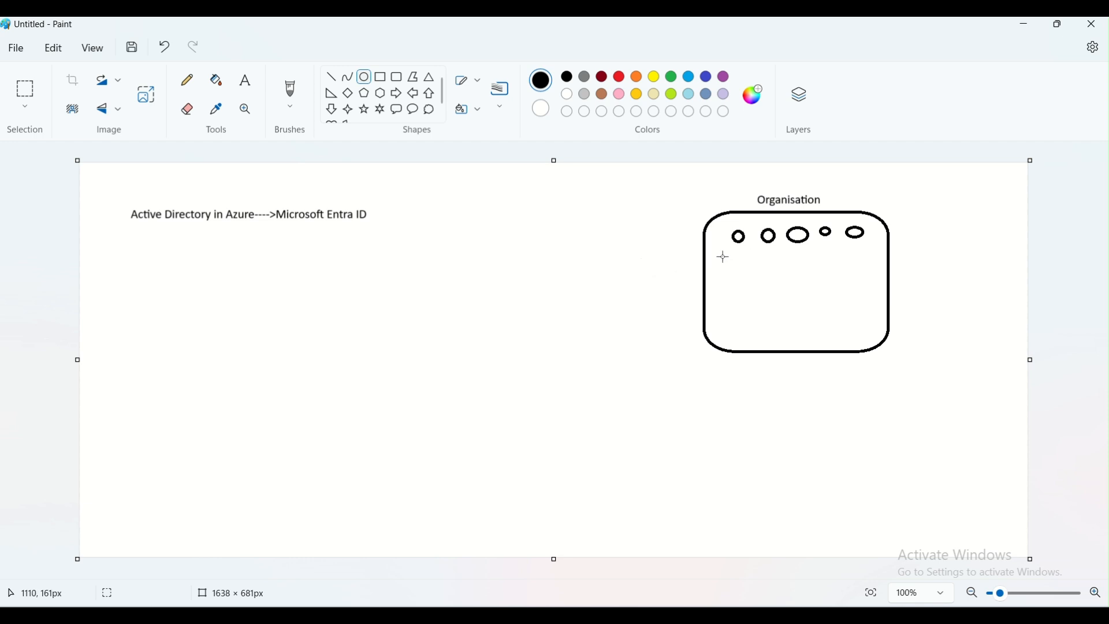
# Add the text "Authenticate" to the left of the rounded rectangle
pyautogui.click(246, 80)
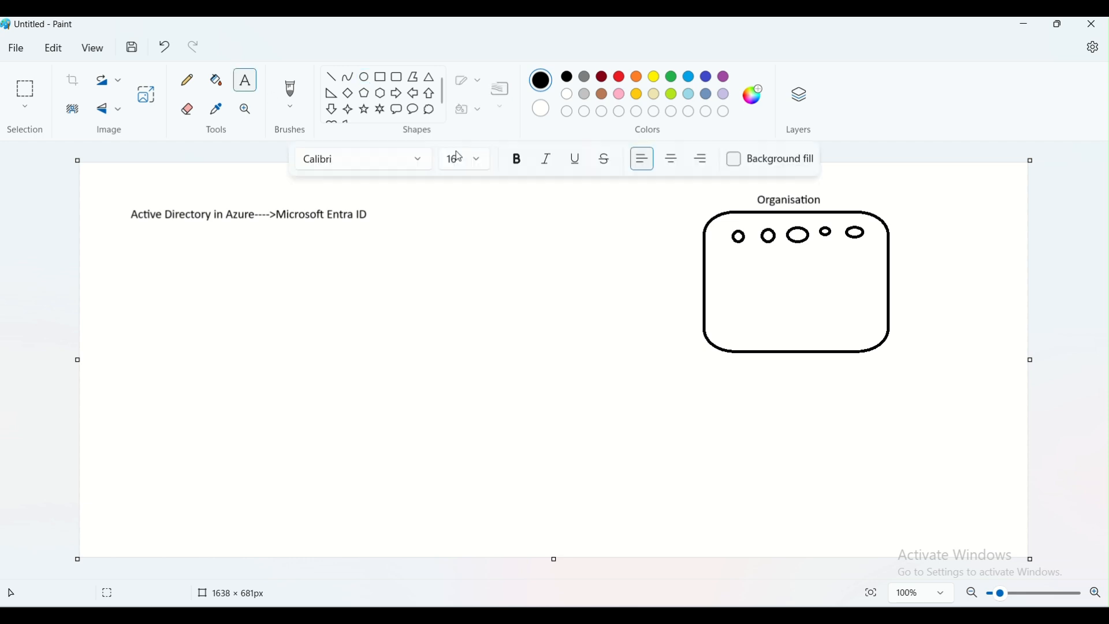
pyautogui.click(586, 228)
pyautogui.write('Authenticate')
pyautogui.click(619, 310)
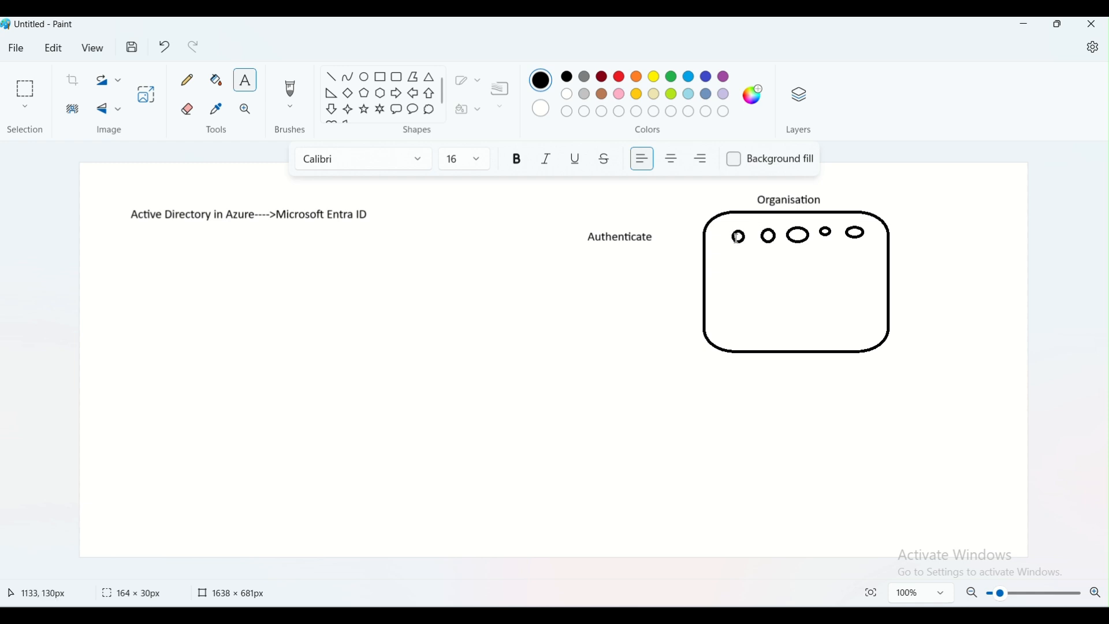
# Add the text "User Name and Password" below "Authenticate"
pyautogui.click(521, 258)
pyautogui.write('User Name')
pyautogui.write(' and Pas')
pyautogui.write('sword')
pyautogui.click(597, 339)
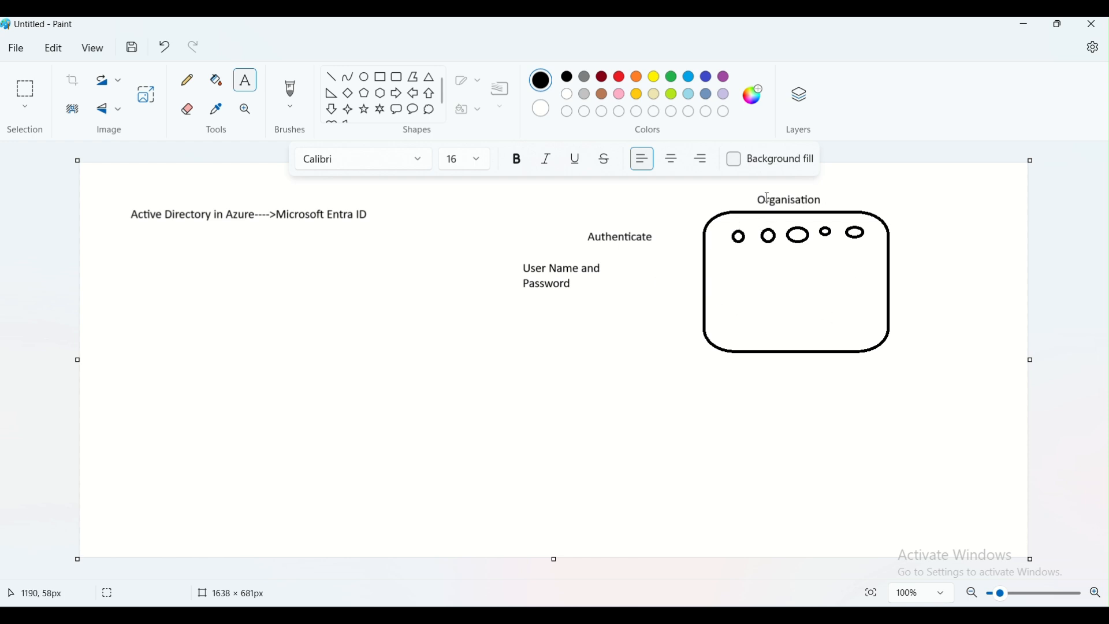
# Sketch freehand arrows, check marks, a circle and strokes inside and around the rectangle with the Pencil
pyautogui.click(187, 79)
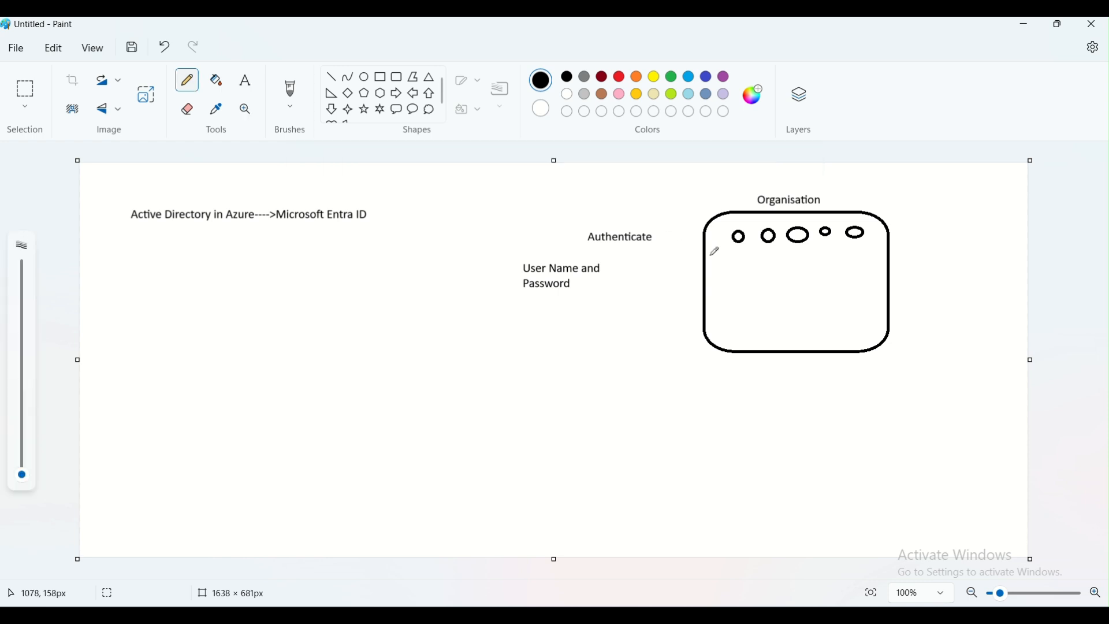
pyautogui.moveTo(723, 258)
pyautogui.mouseDown()
pyautogui.moveTo(751, 247)
pyautogui.moveTo(730, 274)
pyautogui.moveTo(749, 265)
pyautogui.mouseUp()
pyautogui.moveTo(653, 260)
pyautogui.mouseDown()
pyautogui.moveTo(702, 265)
pyautogui.moveTo(673, 281)
pyautogui.moveTo(702, 279)
pyautogui.moveTo(691, 288)
pyautogui.mouseUp()
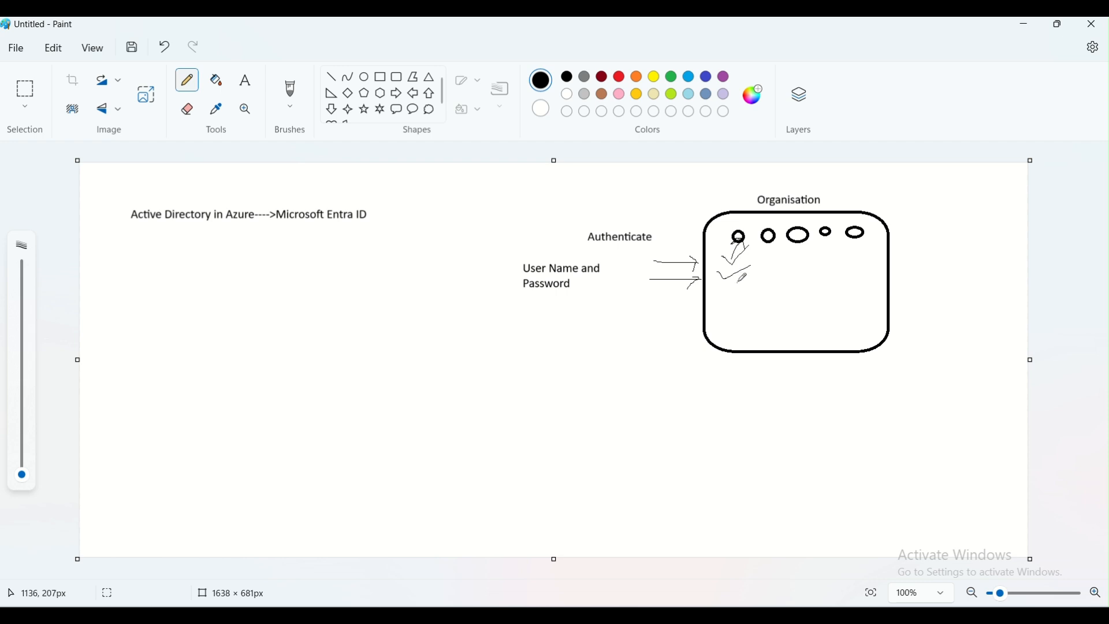
pyautogui.moveTo(730, 217)
pyautogui.mouseDown()
pyautogui.moveTo(733, 226)
pyautogui.moveTo(744, 213)
pyautogui.mouseUp()
pyautogui.moveTo(757, 297)
pyautogui.mouseDown()
pyautogui.moveTo(724, 299)
pyautogui.moveTo(716, 341)
pyautogui.moveTo(745, 345)
pyautogui.moveTo(764, 302)
pyautogui.moveTo(754, 295)
pyautogui.mouseUp()
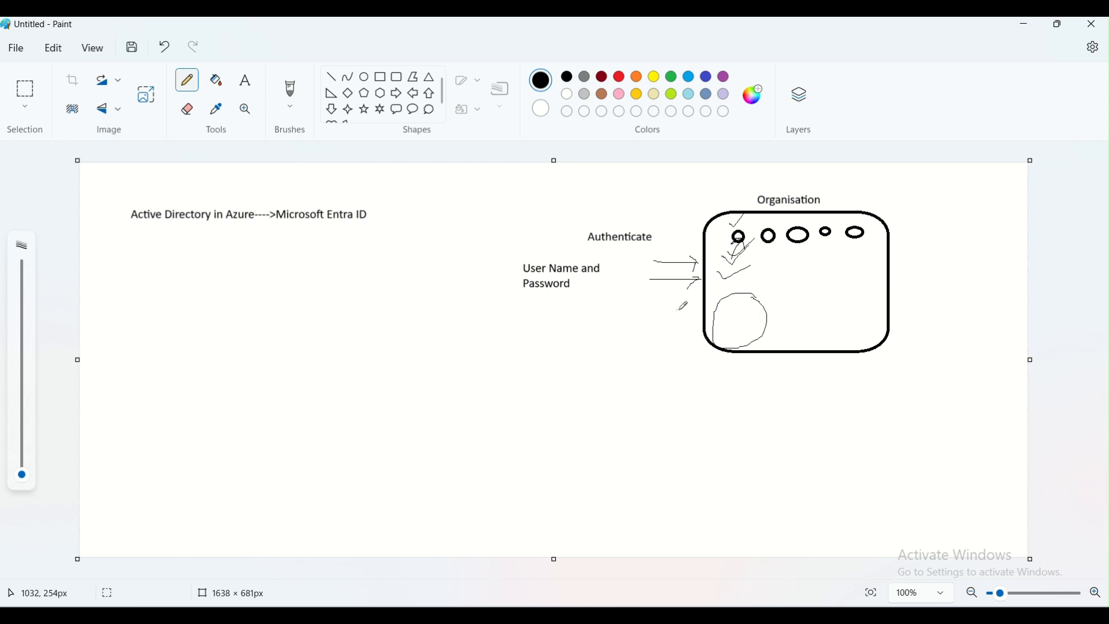
pyautogui.moveTo(631, 263); pyautogui.dragTo(654, 264)
pyautogui.moveTo(707, 268)
pyautogui.mouseDown()
pyautogui.moveTo(732, 298)
pyautogui.moveTo(737, 286)
pyautogui.mouseUp()
pyautogui.moveTo(723, 293); pyautogui.dragTo(745, 321)
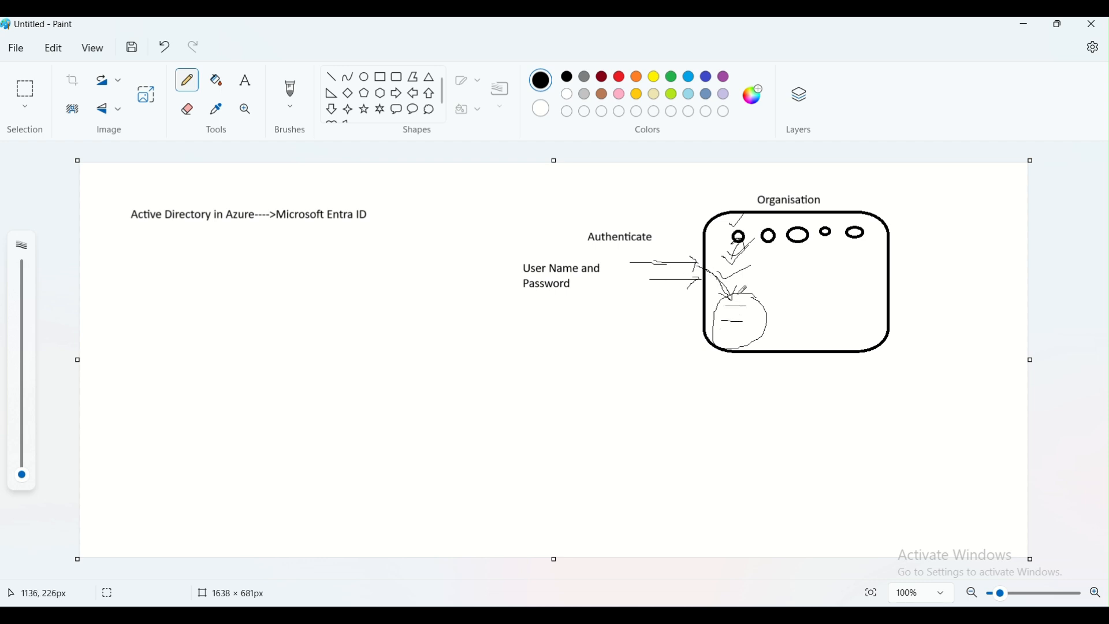
pyautogui.moveTo(742, 293)
pyautogui.mouseDown()
pyautogui.moveTo(768, 272)
pyautogui.moveTo(751, 270)
pyautogui.moveTo(771, 269)
pyautogui.moveTo(768, 285)
pyautogui.mouseUp()
pyautogui.moveTo(712, 306)
pyautogui.mouseDown()
pyautogui.moveTo(689, 297)
pyautogui.moveTo(687, 310)
pyautogui.moveTo(685, 293)
pyautogui.moveTo(711, 294)
pyautogui.mouseUp()
pyautogui.moveTo(767, 313); pyautogui.dragTo(781, 302)
pyautogui.moveTo(189, 197); pyautogui.dragTo(215, 175)
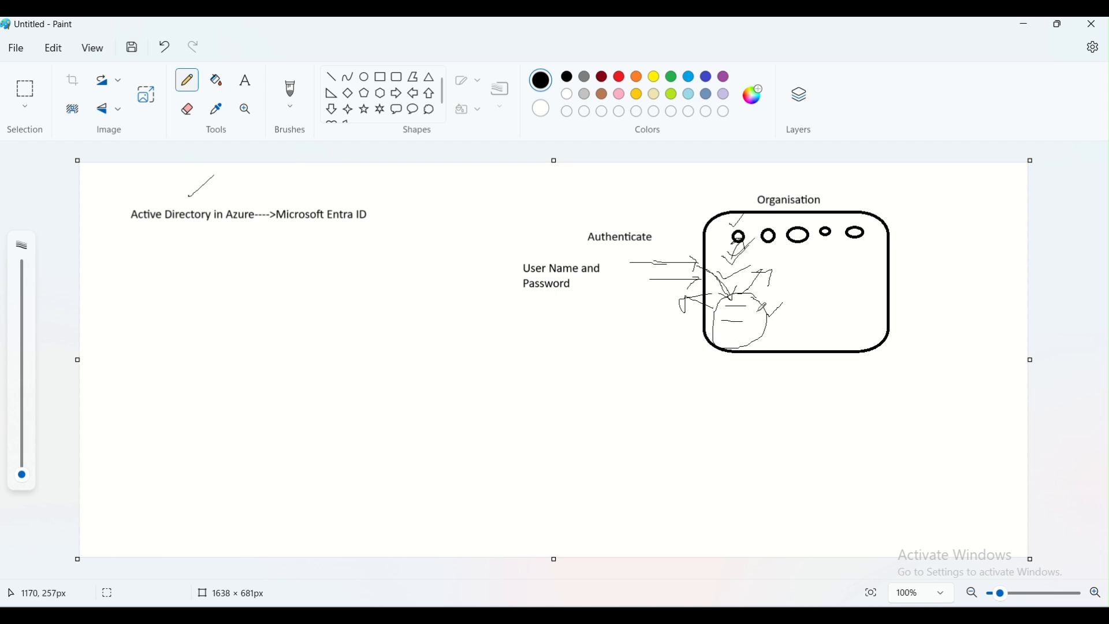
pyautogui.moveTo(867, 203)
pyautogui.mouseDown()
pyautogui.moveTo(879, 213)
pyautogui.moveTo(894, 183)
pyautogui.mouseUp()
pyautogui.moveTo(746, 297)
pyautogui.mouseDown()
pyautogui.moveTo(730, 301)
pyautogui.moveTo(717, 332)
pyautogui.moveTo(744, 305)
pyautogui.mouseUp()
# Draw another small circle in the rectangle's upper right and sketch pencil lines pointing to it
pyautogui.click(364, 76)
pyautogui.moveTo(848, 246); pyautogui.dragTo(872, 270)
pyautogui.click(869, 295)
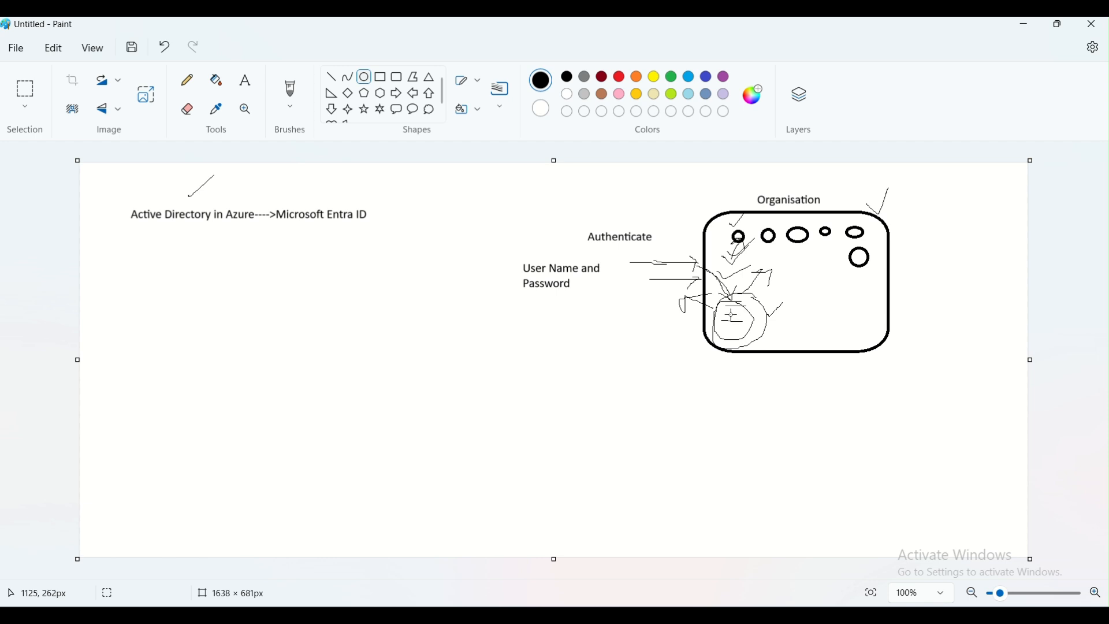
pyautogui.click(187, 80)
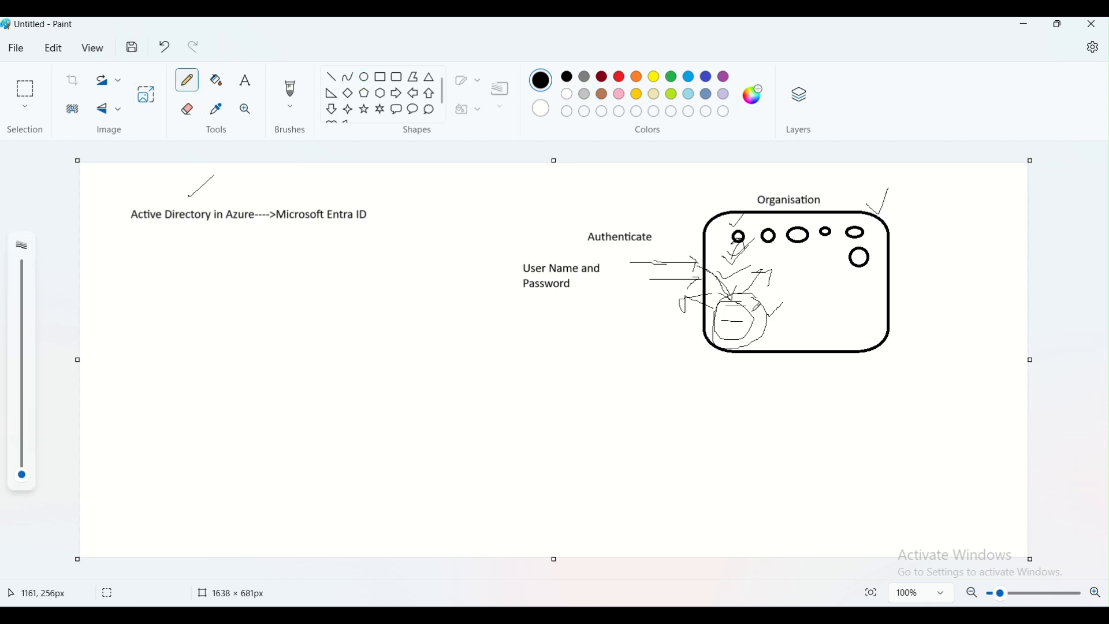
pyautogui.moveTo(766, 297); pyautogui.dragTo(774, 292)
pyautogui.moveTo(810, 283)
pyautogui.mouseDown()
pyautogui.moveTo(849, 265)
pyautogui.moveTo(846, 286)
pyautogui.mouseUp()
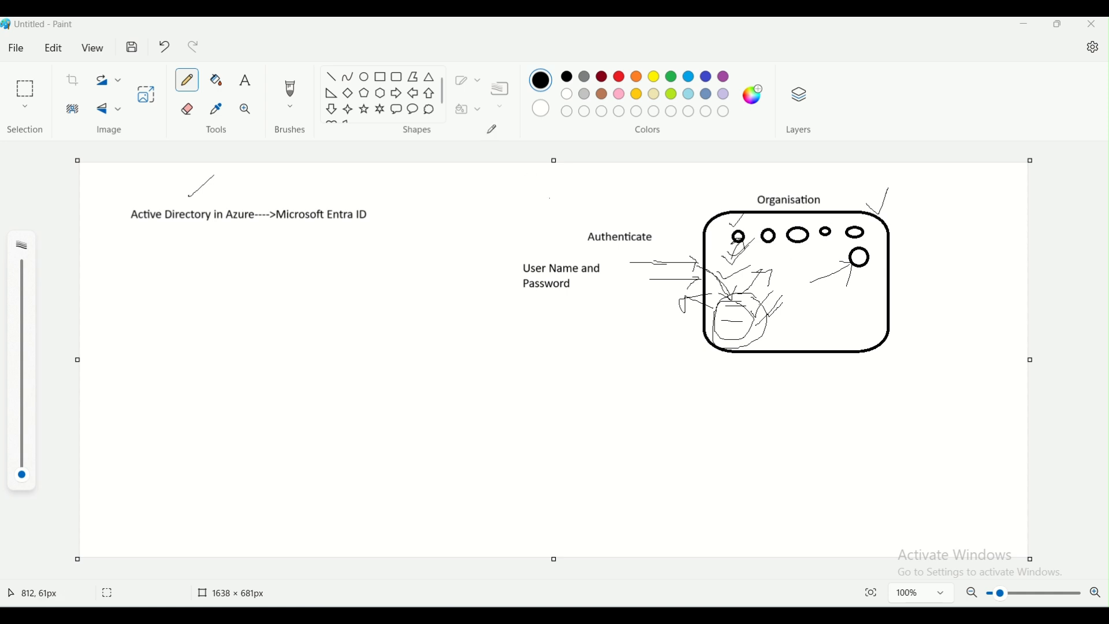
# Add the label "xyz.com" below the rounded rectangle
pyautogui.click(246, 80)
pyautogui.click(758, 368)
pyautogui.write('xy')
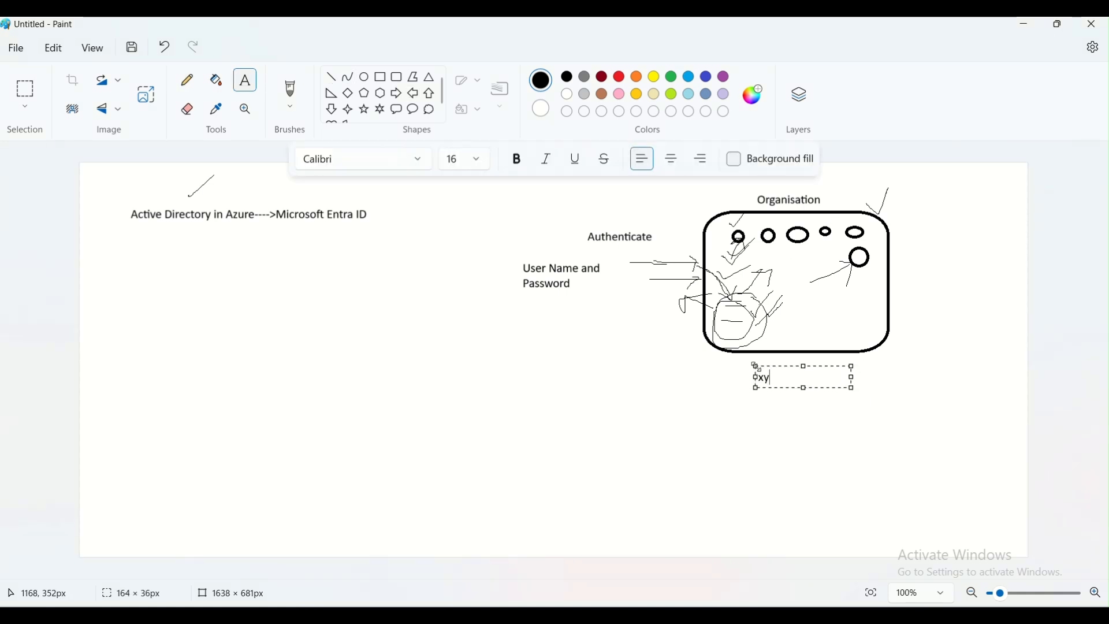
pyautogui.write('z.com')
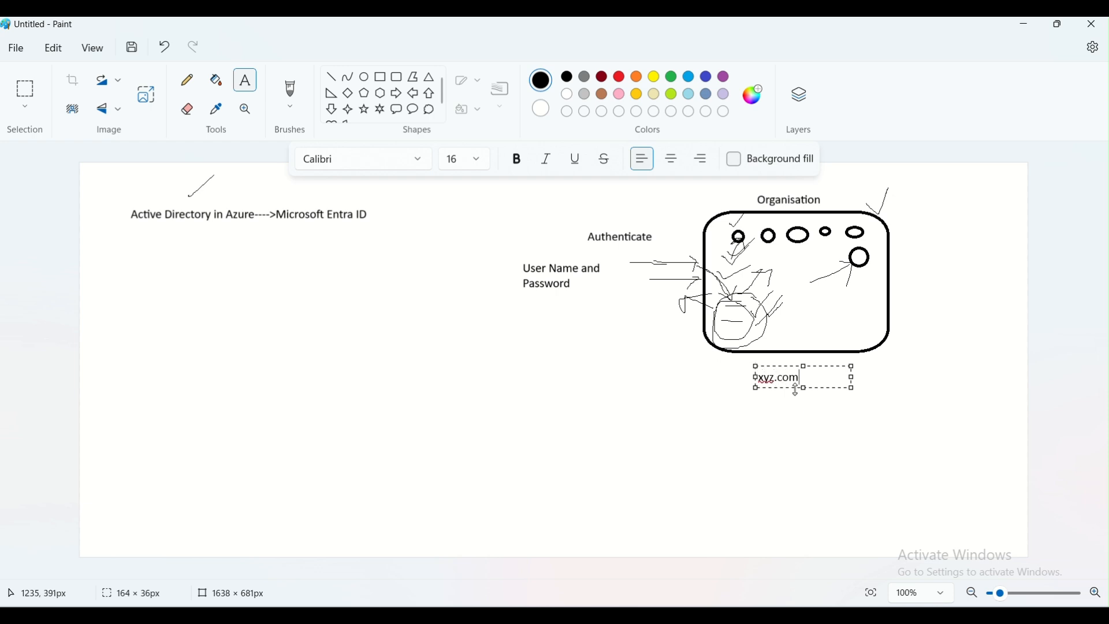
pyautogui.click(760, 409)
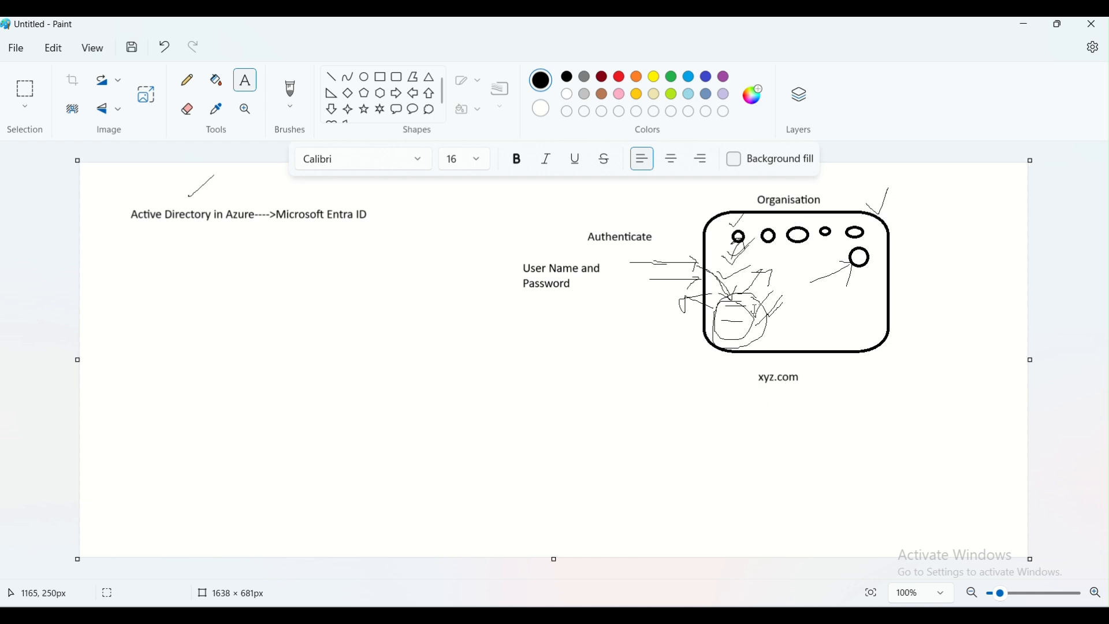
# Type a list of three example user e-mail addresses under the xyz.com label
pyautogui.click(735, 397)
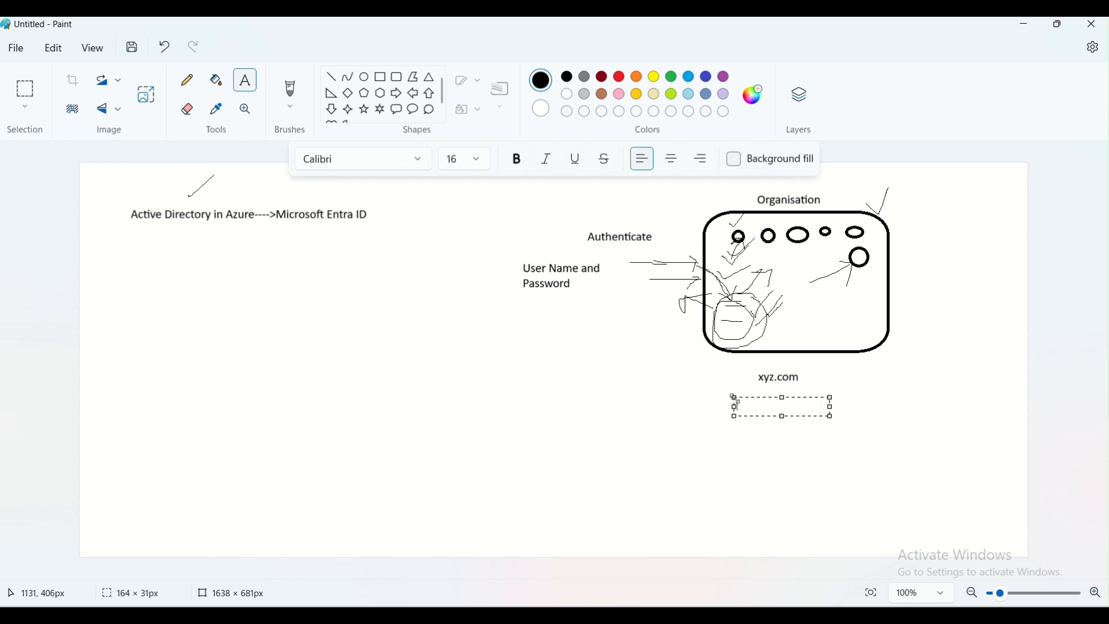
pyautogui.write('a@xyz.')
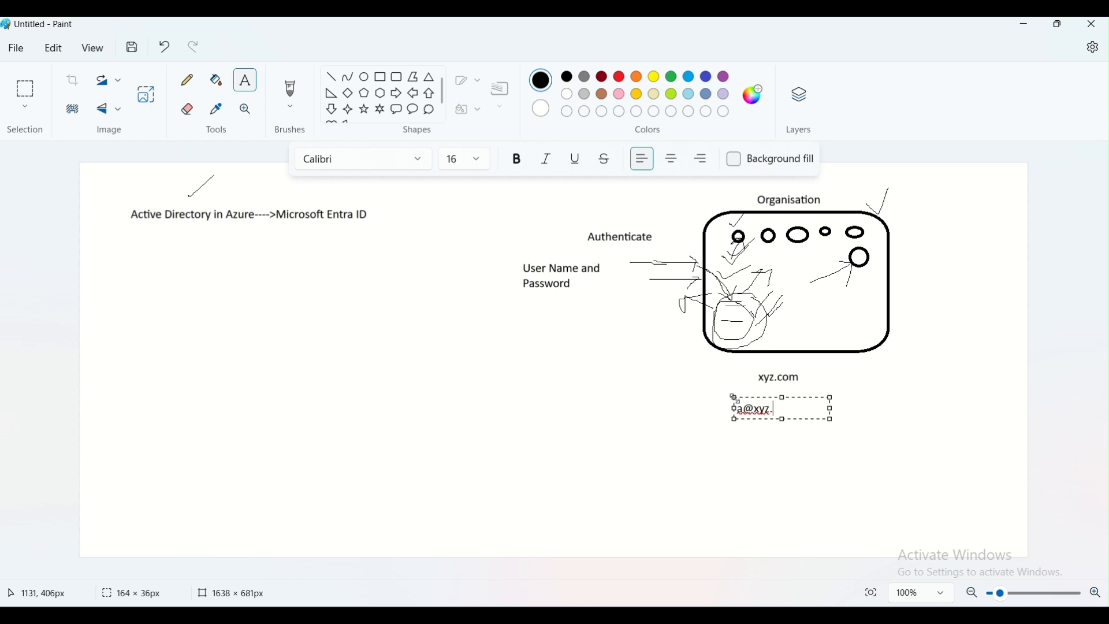
pyautogui.write('com')
pyautogui.press('Return')
pyautogui.write('b@')
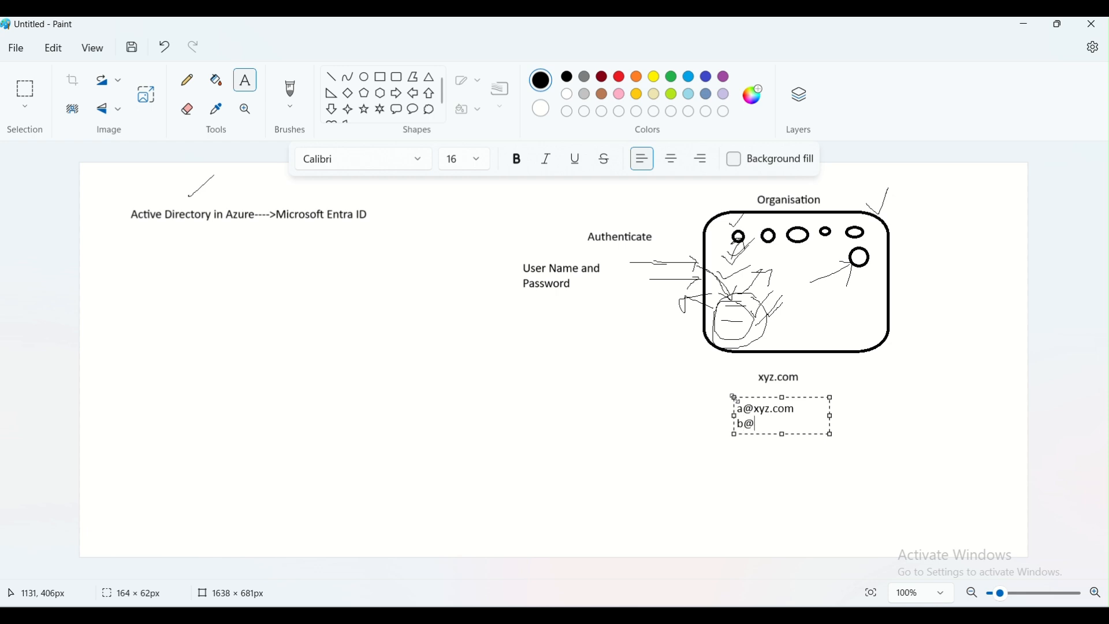
pyautogui.write('xyz.com')
pyautogui.press('Return')
pyautogui.write('c@xyz.com')
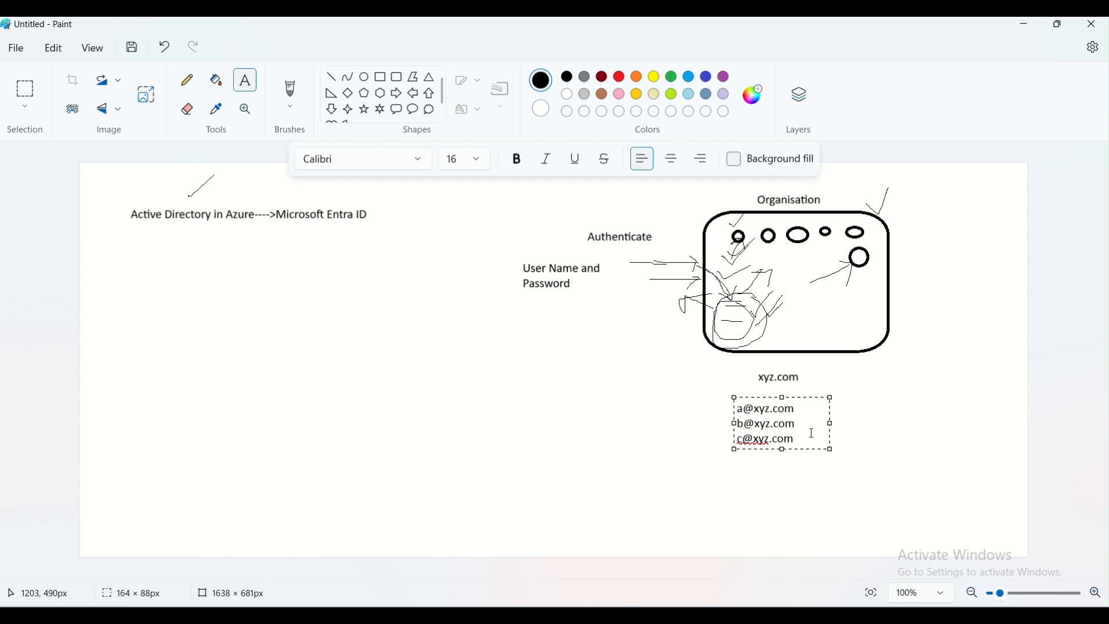
pyautogui.click(894, 418)
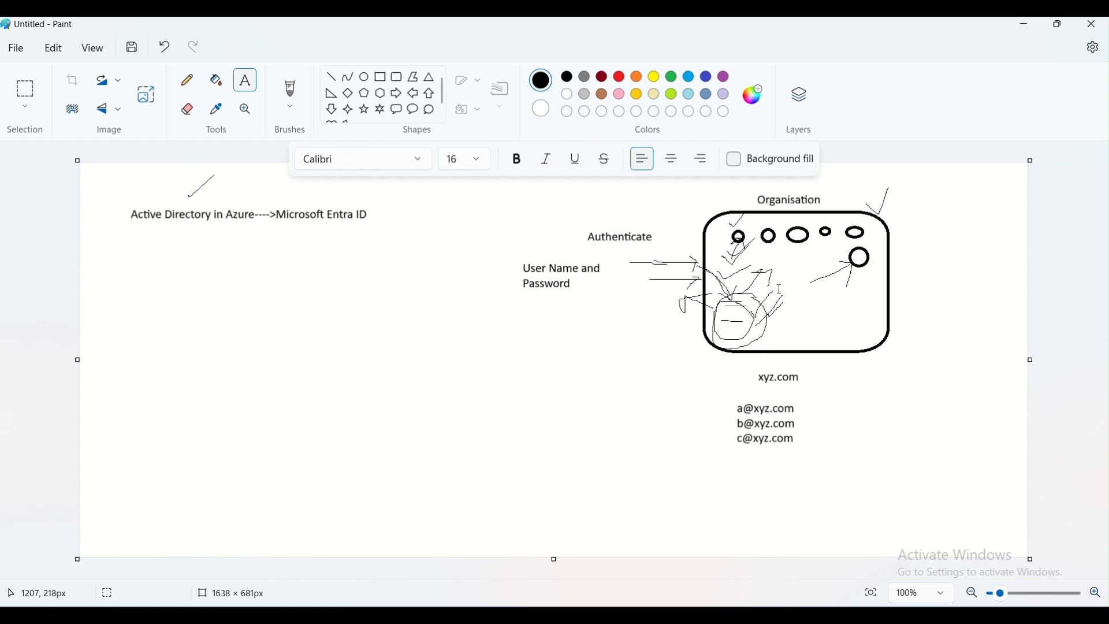
# Draw more small ellipses in the lower right part of the rounded rectangle
pyautogui.click(364, 78)
pyautogui.moveTo(845, 291)
pyautogui.mouseDown()
pyautogui.moveTo(861, 305)
pyautogui.moveTo(833, 318)
pyautogui.moveTo(855, 336)
pyautogui.mouseUp()
pyautogui.click(802, 291)
pyautogui.moveTo(801, 286)
pyautogui.mouseDown()
pyautogui.moveTo(815, 303)
pyautogui.moveTo(810, 331)
pyautogui.mouseUp()
pyautogui.click(799, 317)
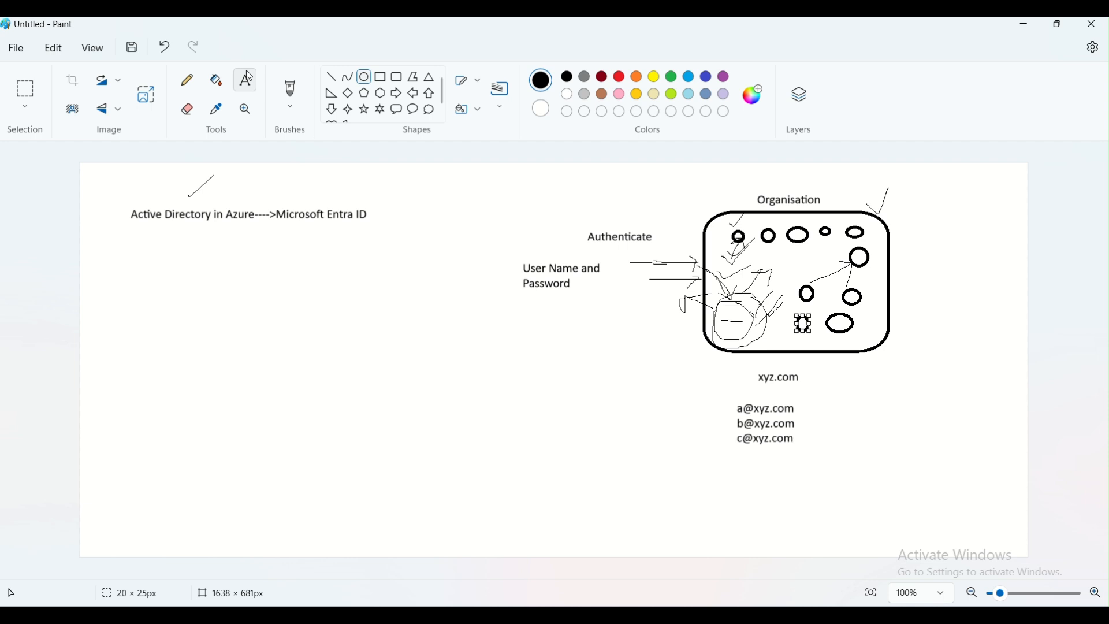
# Add a list of teams: "Network Team", "Ops Team", "Devops Team" and "Dev Team" left of the rectangle
pyautogui.click(245, 79)
pyautogui.click(476, 333)
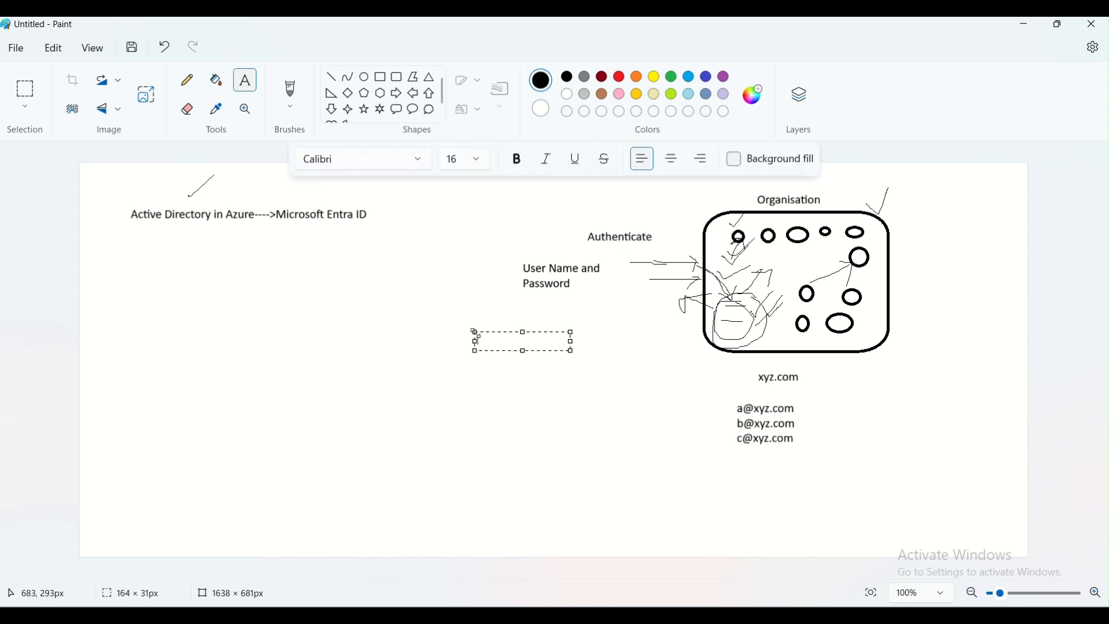
pyautogui.write('Net')
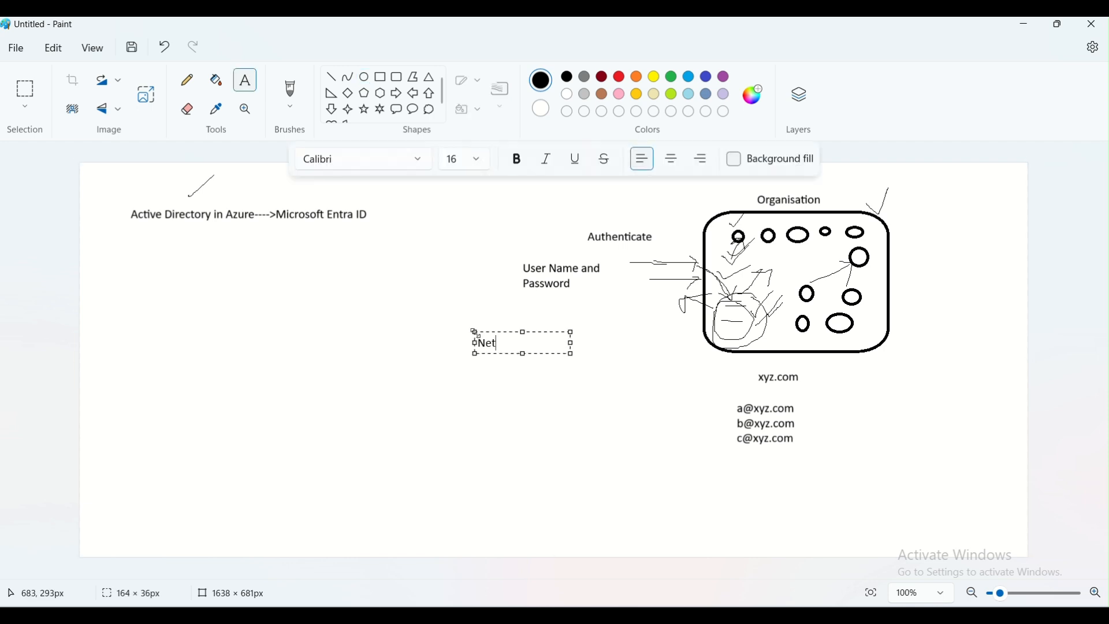
pyautogui.write('work Team')
pyautogui.press('Return')
pyautogui.press('Return')
pyautogui.write('Ops')
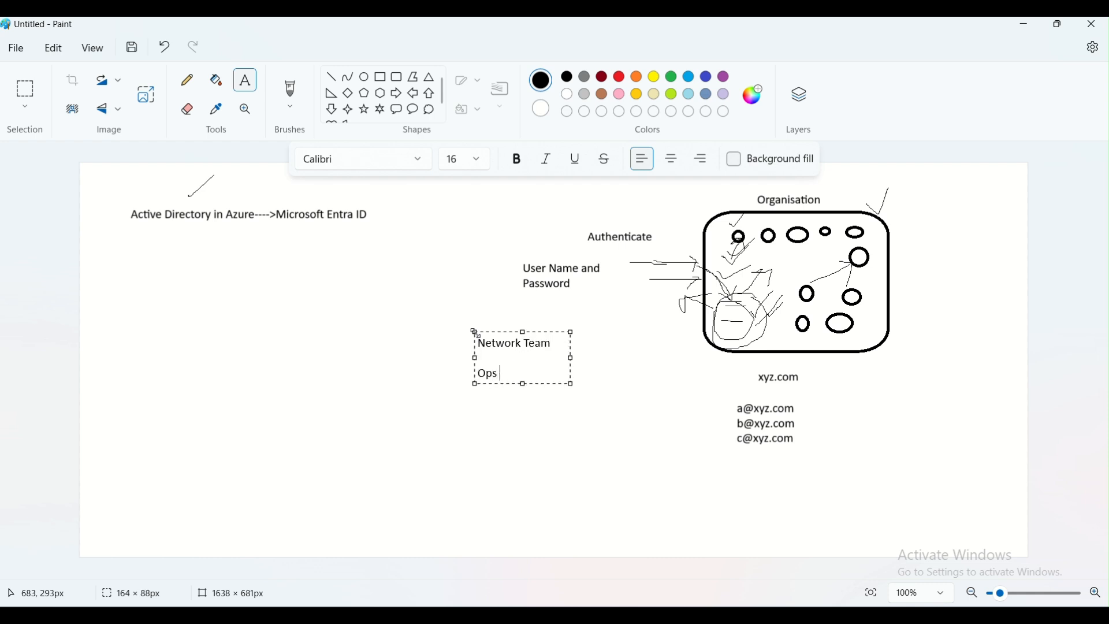
pyautogui.write(' Team')
pyautogui.press('Return')
pyautogui.press('Return')
pyautogui.write('Devops Team')
pyautogui.press('Return')
pyautogui.press('Return')
pyautogui.write('Dev Team')
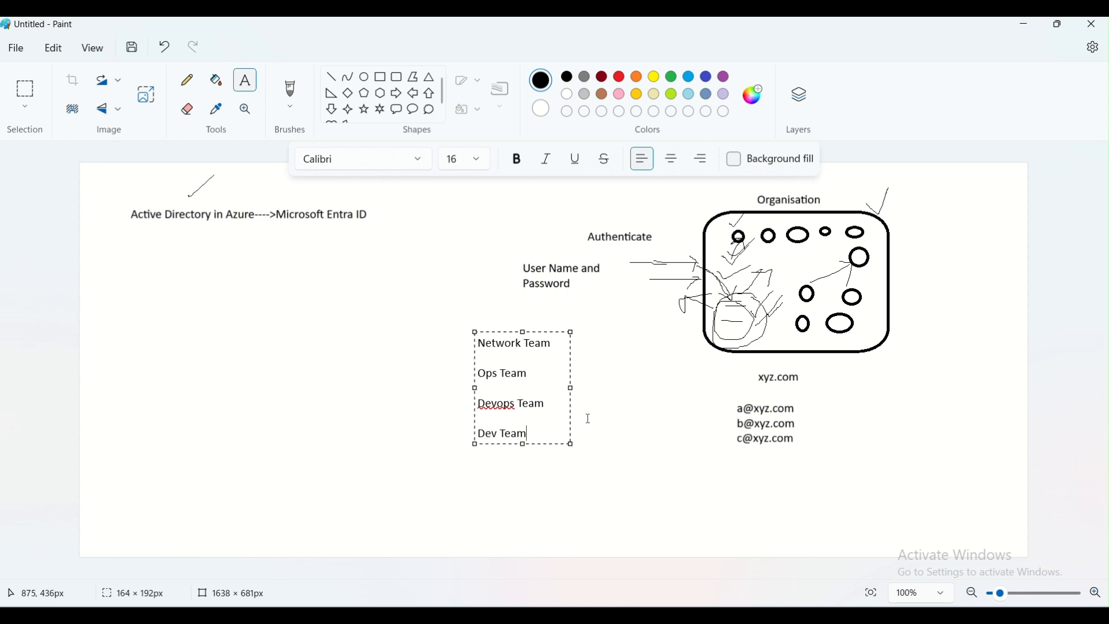
pyautogui.click(594, 422)
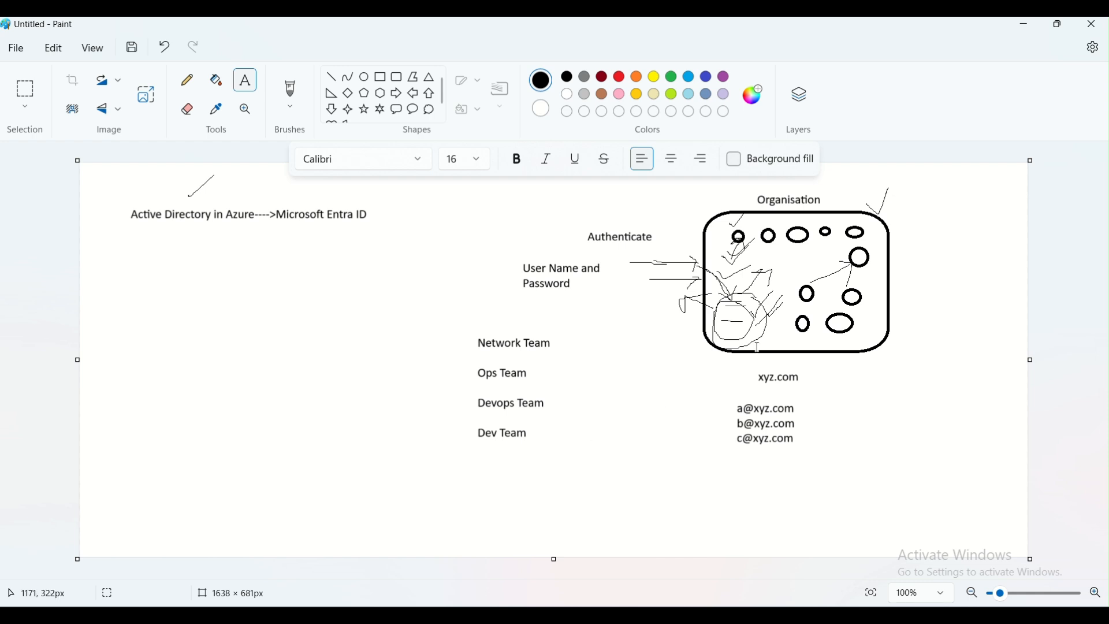
# Sketch a box around the lower ellipses and a check mark beside "Network Team" with the Pencil
pyautogui.click(184, 86)
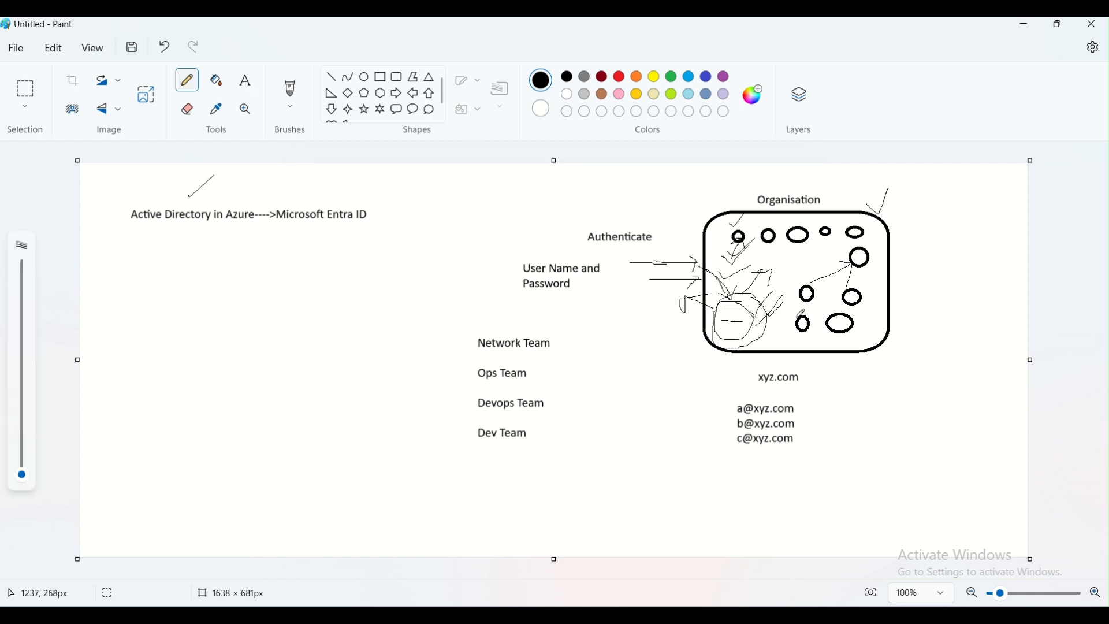
pyautogui.moveTo(792, 292)
pyautogui.mouseDown()
pyautogui.moveTo(805, 271)
pyautogui.moveTo(843, 284)
pyautogui.moveTo(838, 309)
pyautogui.moveTo(799, 309)
pyautogui.mouseUp()
pyautogui.moveTo(556, 342)
pyautogui.mouseDown()
pyautogui.moveTo(562, 349)
pyautogui.moveTo(580, 321)
pyautogui.mouseUp()
pyautogui.moveTo(819, 306)
pyautogui.mouseDown()
pyautogui.moveTo(835, 302)
pyautogui.moveTo(827, 293)
pyautogui.mouseUp()
pyautogui.moveTo(791, 286)
pyautogui.mouseDown()
pyautogui.moveTo(789, 335)
pyautogui.moveTo(871, 330)
pyautogui.moveTo(866, 280)
pyautogui.moveTo(790, 282)
pyautogui.mouseUp()
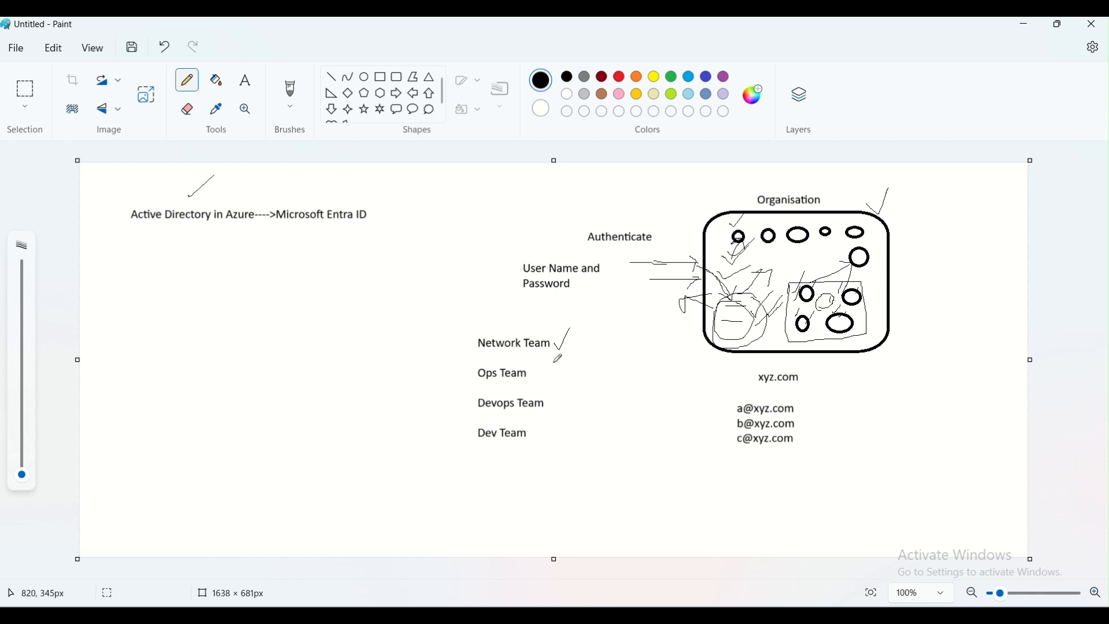
pyautogui.moveTo(516, 348); pyautogui.dragTo(549, 343)
# Add a text label "Group" with the network team's group e-mail address beneath it, right of the rounded rectangle
pyautogui.click(246, 81)
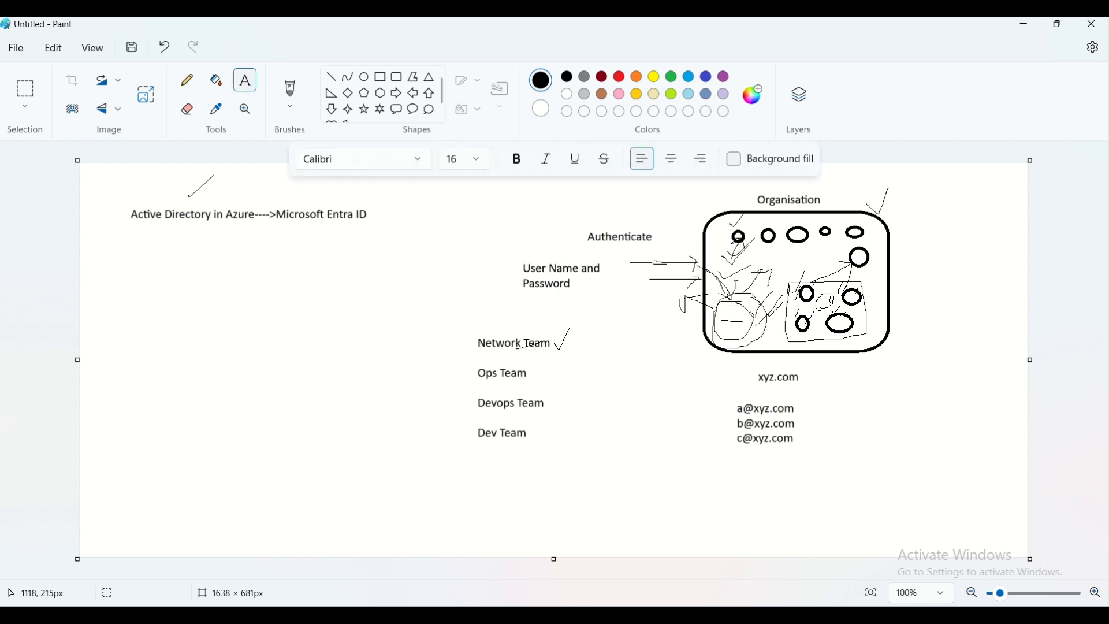
pyautogui.click(904, 299)
pyautogui.write('Group')
pyautogui.press('Return')
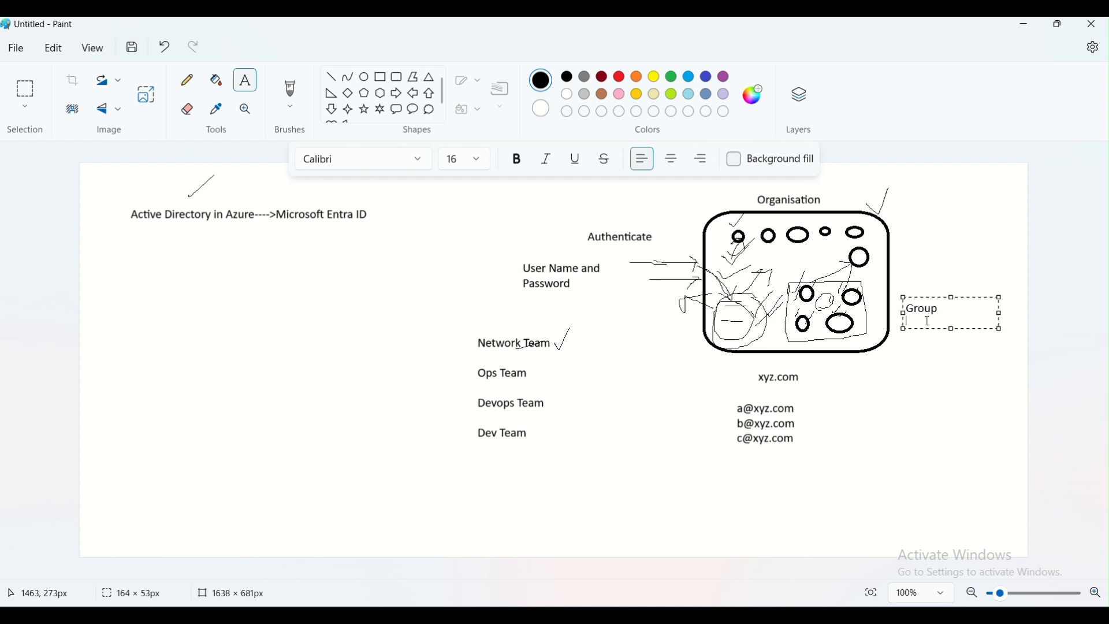
pyautogui.write('networkteam@')
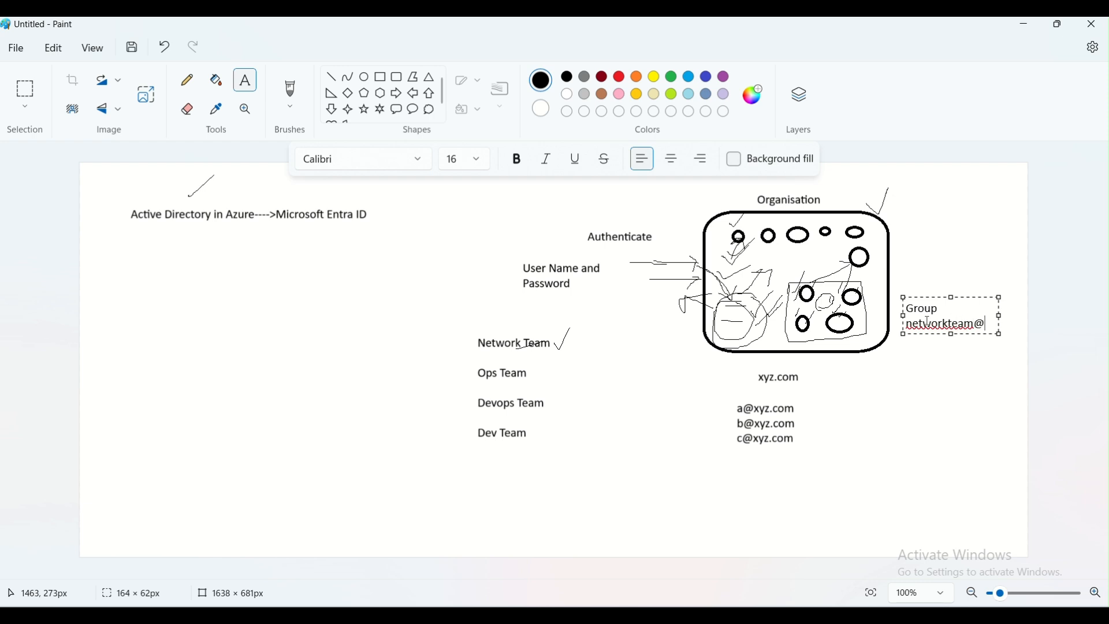
pyautogui.write('xyz.com')
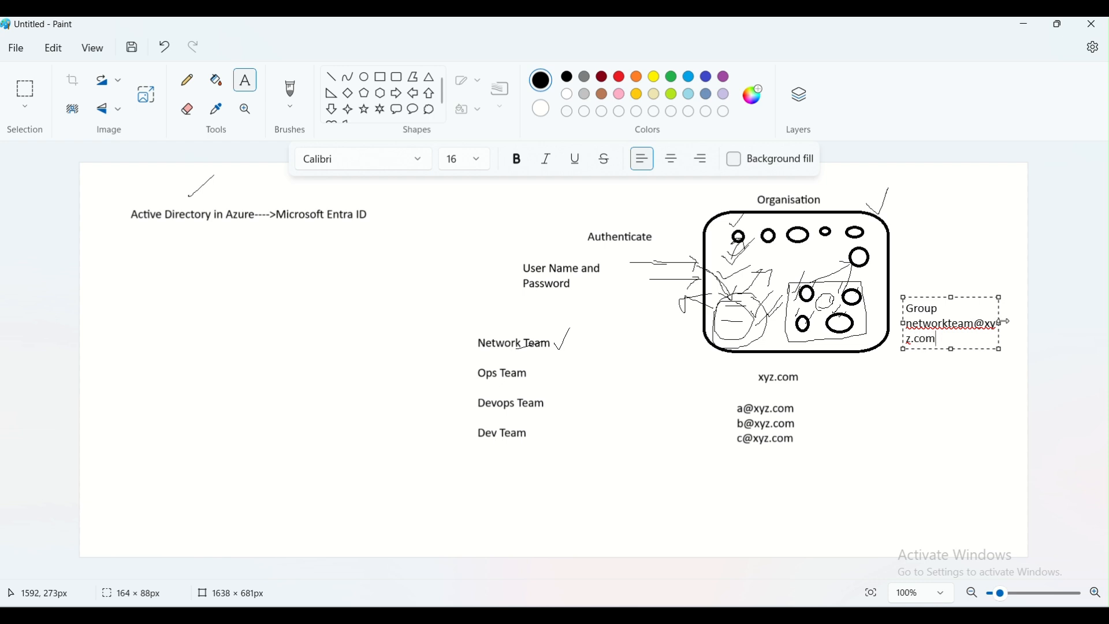
pyautogui.moveTo(1005, 324); pyautogui.dragTo(1043, 327)
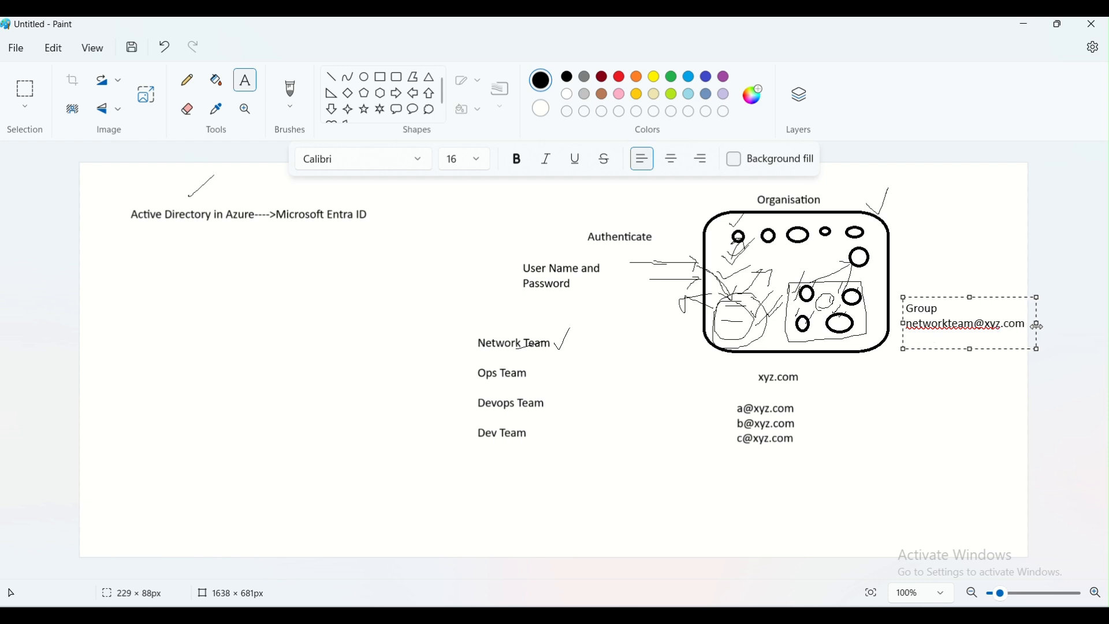
pyautogui.click(951, 397)
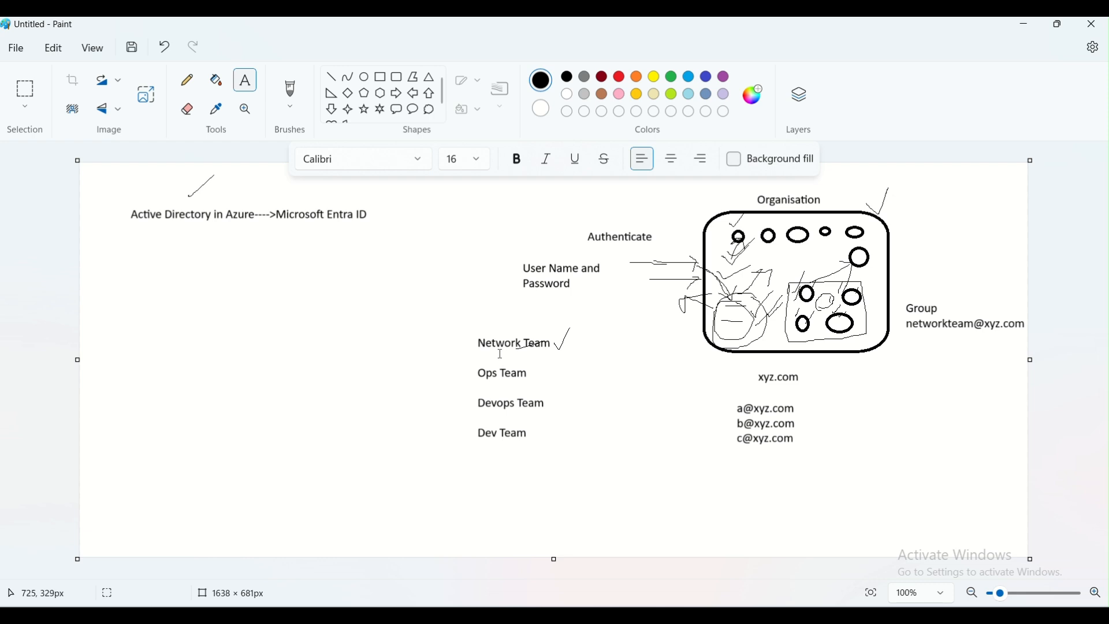
# With the Pencil, draw a check mark beside the group label, short lines beneath it and a stroke inside the rounded rectangle
pyautogui.click(187, 80)
pyautogui.moveTo(996, 310); pyautogui.dragTo(1010, 291)
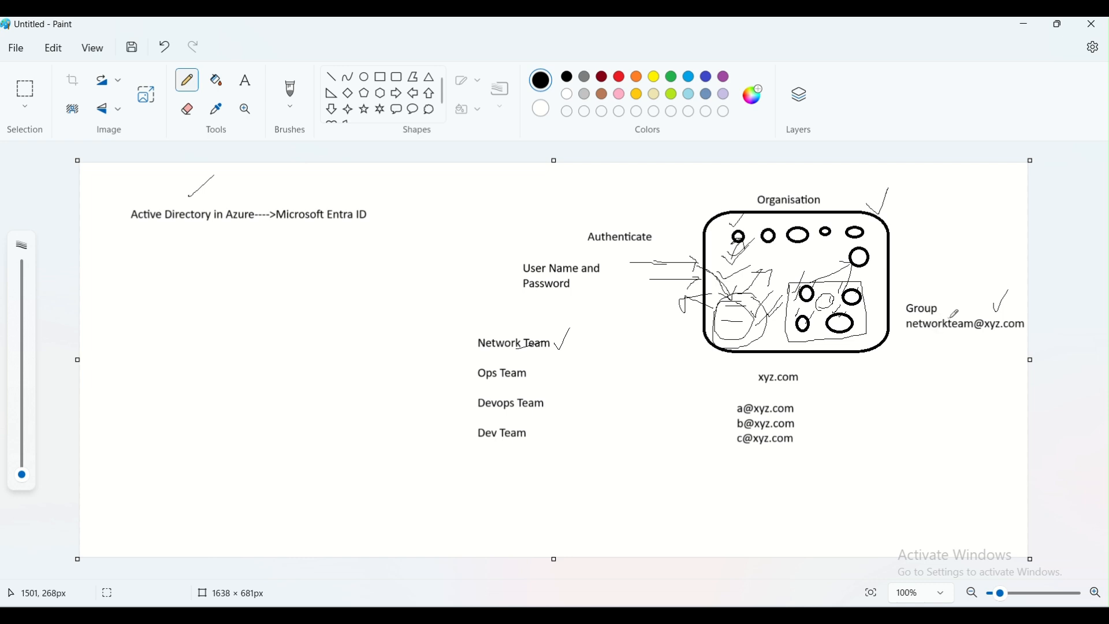
pyautogui.moveTo(924, 339)
pyautogui.mouseDown()
pyautogui.moveTo(948, 337)
pyautogui.moveTo(946, 374)
pyautogui.moveTo(963, 393)
pyautogui.mouseUp()
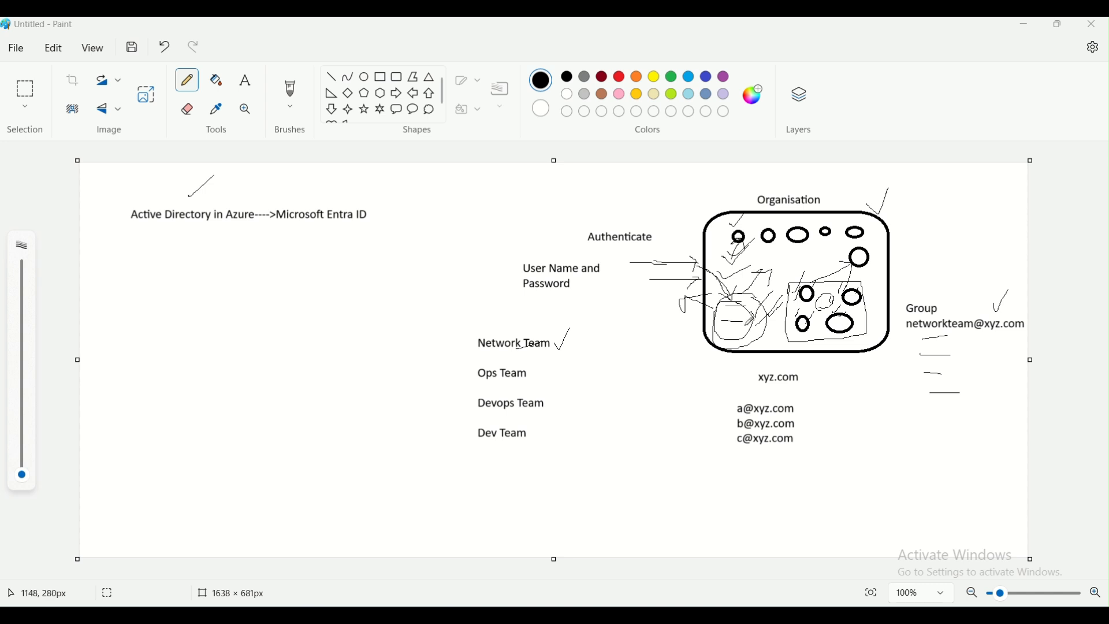
pyautogui.moveTo(740, 304); pyautogui.dragTo(764, 285)
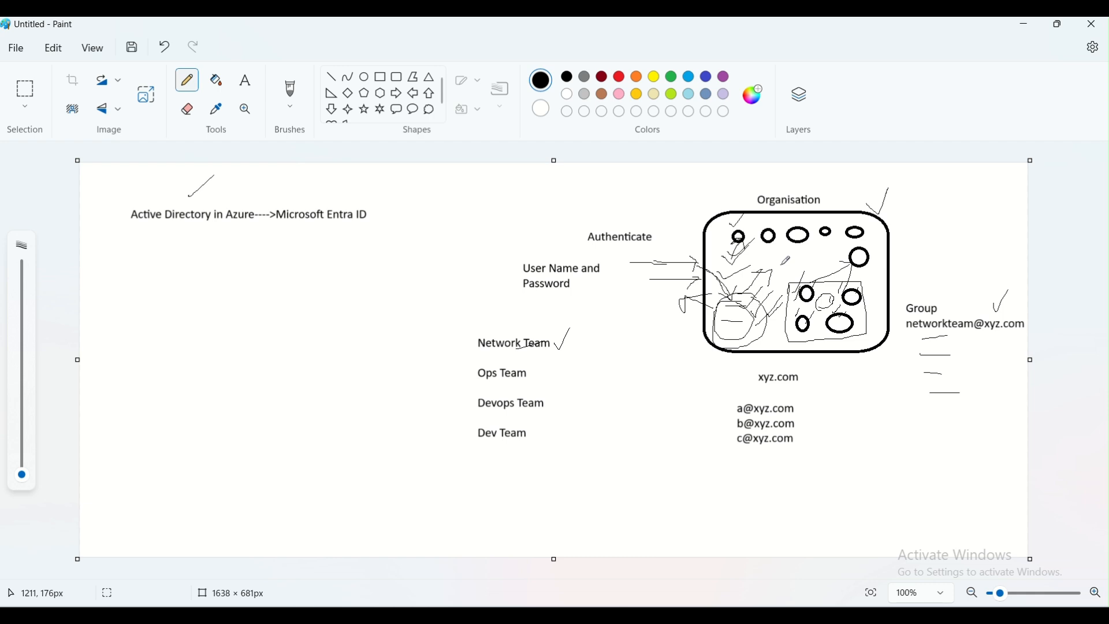
# Draw a large rectangle on the left of the canvas and a circle in its upper left part
pyautogui.click(382, 81)
pyautogui.moveTo(154, 271); pyautogui.dragTo(366, 436)
pyautogui.click(396, 480)
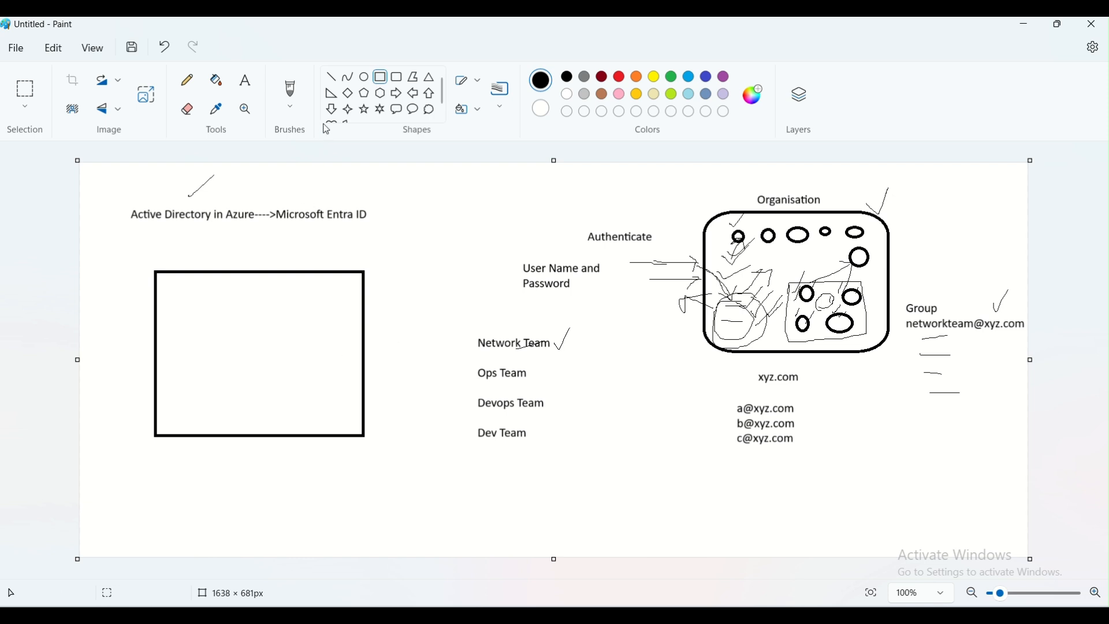
pyautogui.click(366, 82)
pyautogui.moveTo(195, 290); pyautogui.dragTo(255, 352)
pyautogui.click(288, 344)
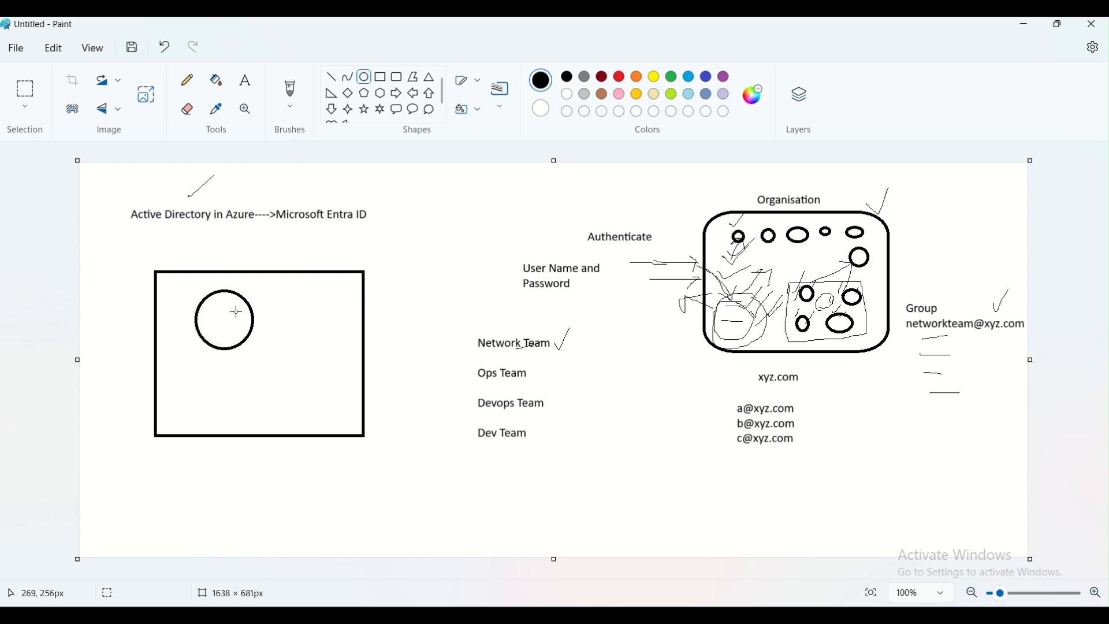
# Add the text "VM" inside the new rectangle below the circle
pyautogui.click(245, 81)
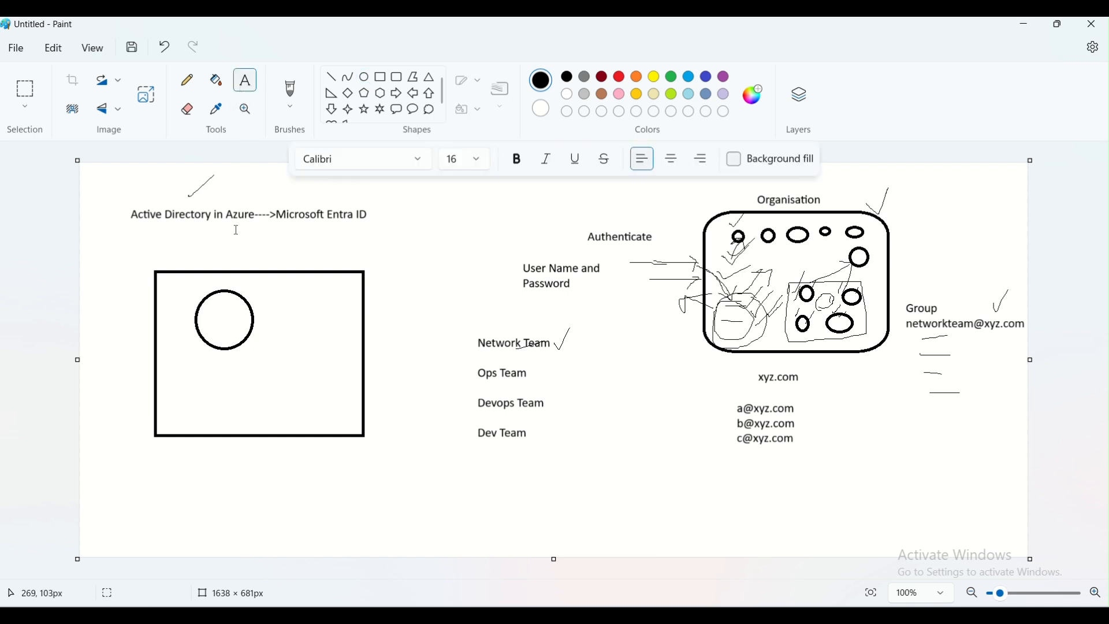
pyautogui.click(205, 367)
pyautogui.write('VM')
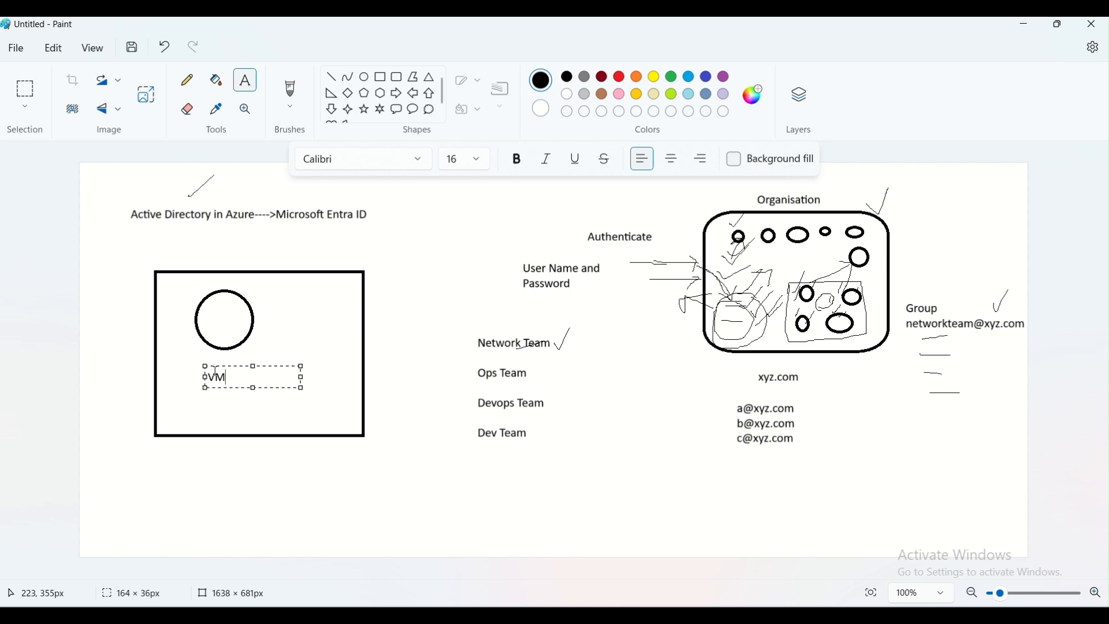
pyautogui.click(225, 364)
# Label the circle with the text "Cleanup Activity"
pyautogui.click(186, 81)
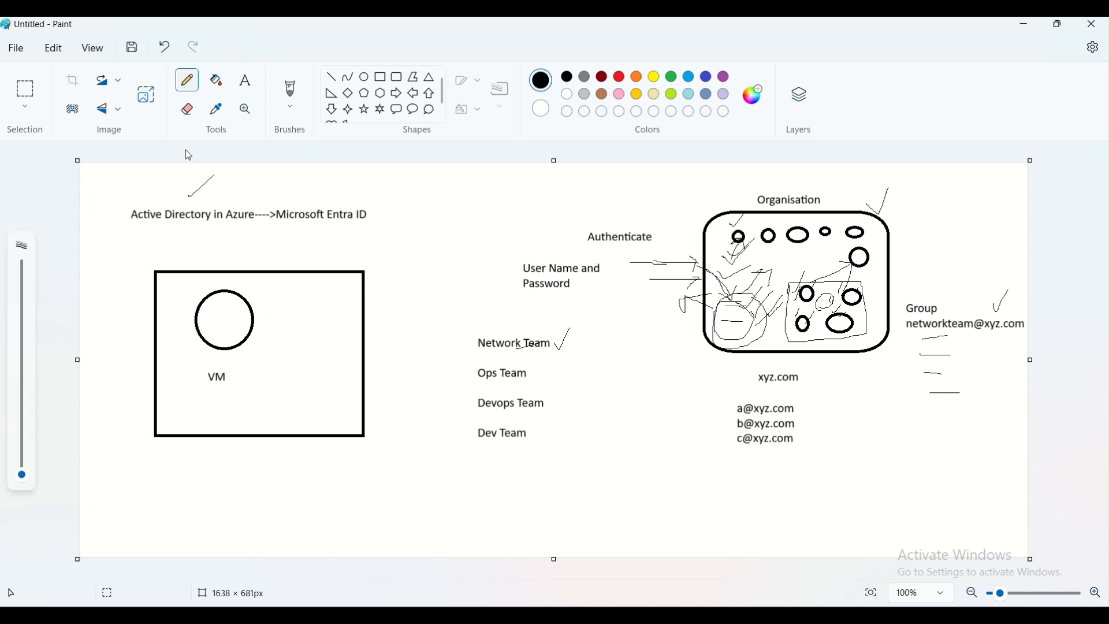
pyautogui.click(245, 80)
pyautogui.click(204, 318)
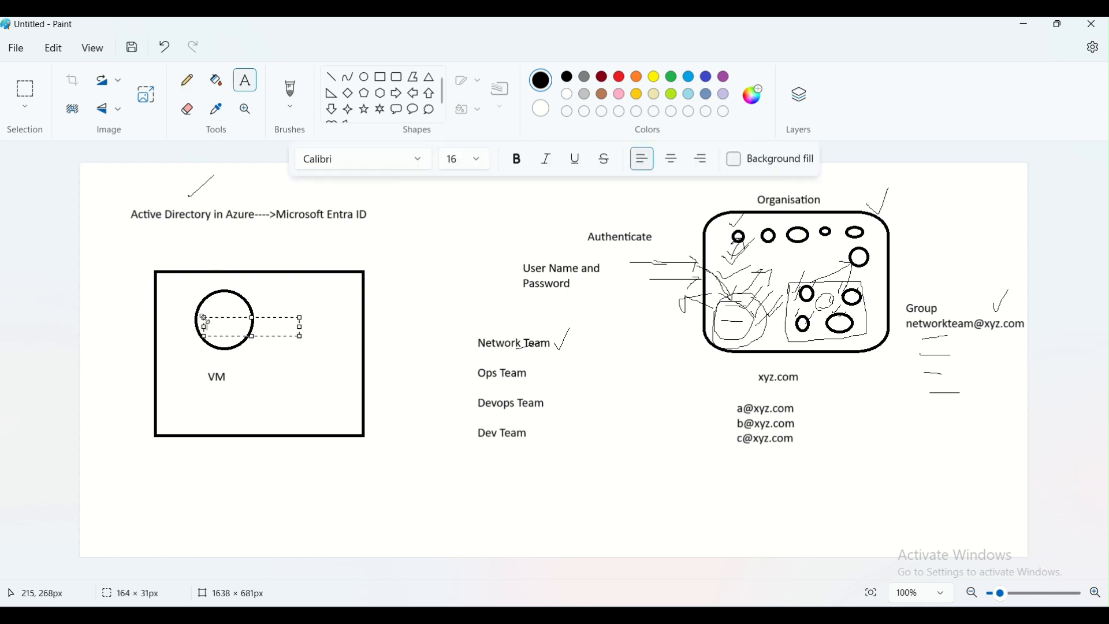
pyautogui.write('Cleanup Activity')
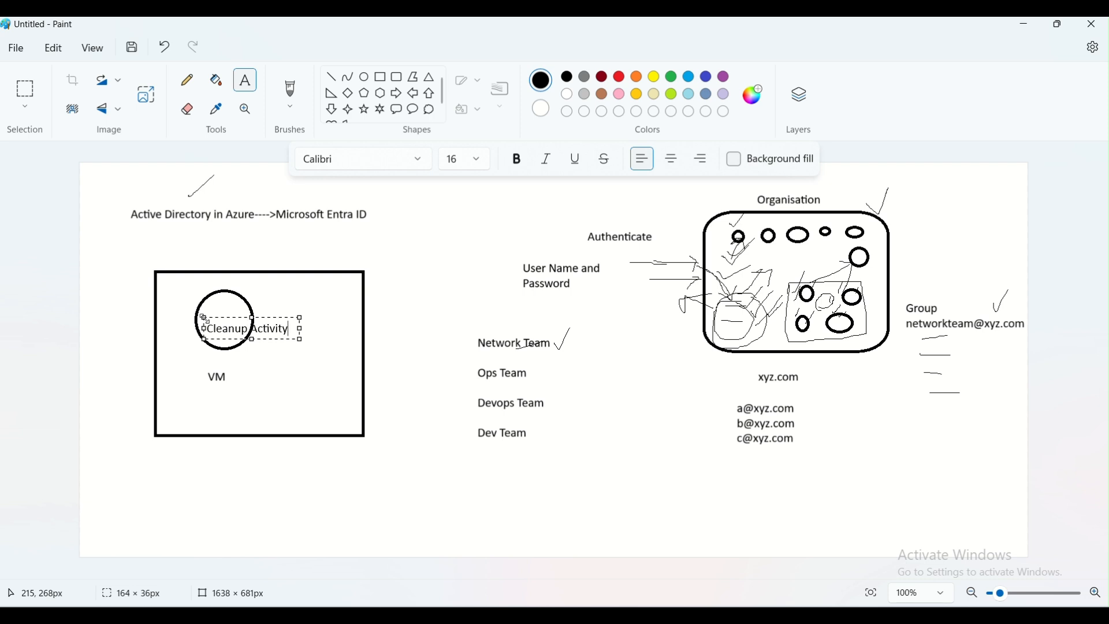
pyautogui.click(271, 390)
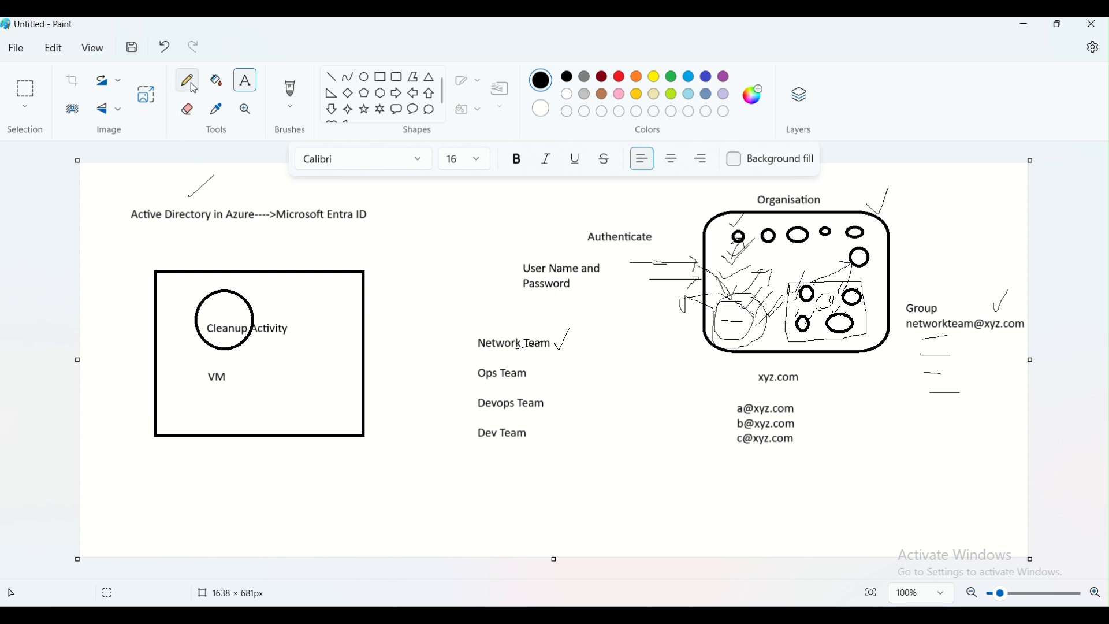
# Add the text "Login with My Credentials" below the VM rectangle
pyautogui.click(223, 461)
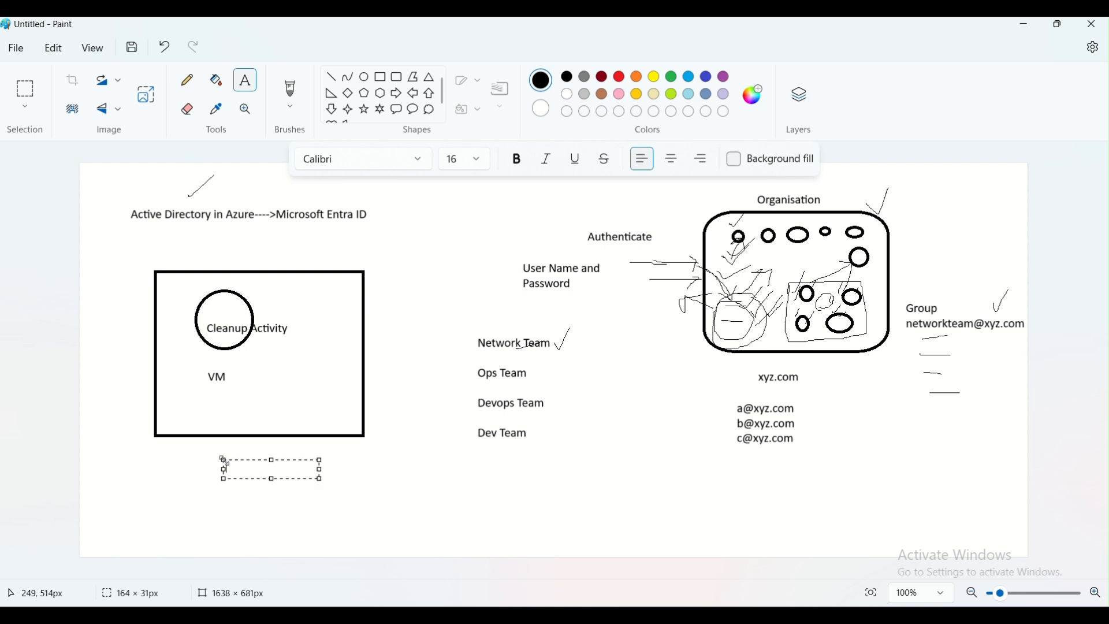
pyautogui.write('Login with M')
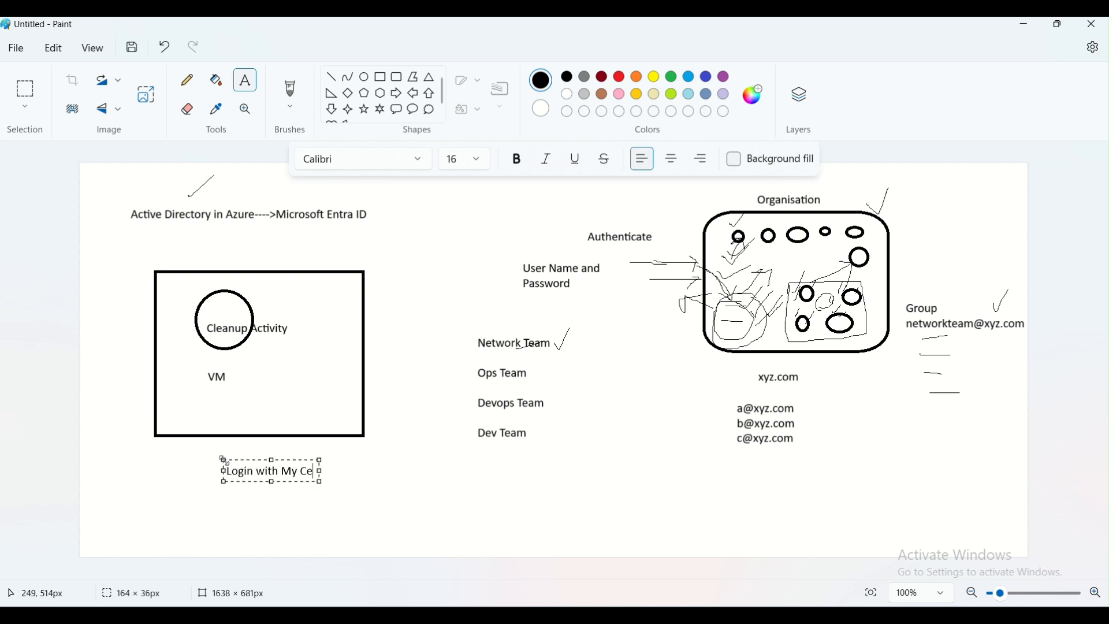
pyautogui.write('y Credentials')
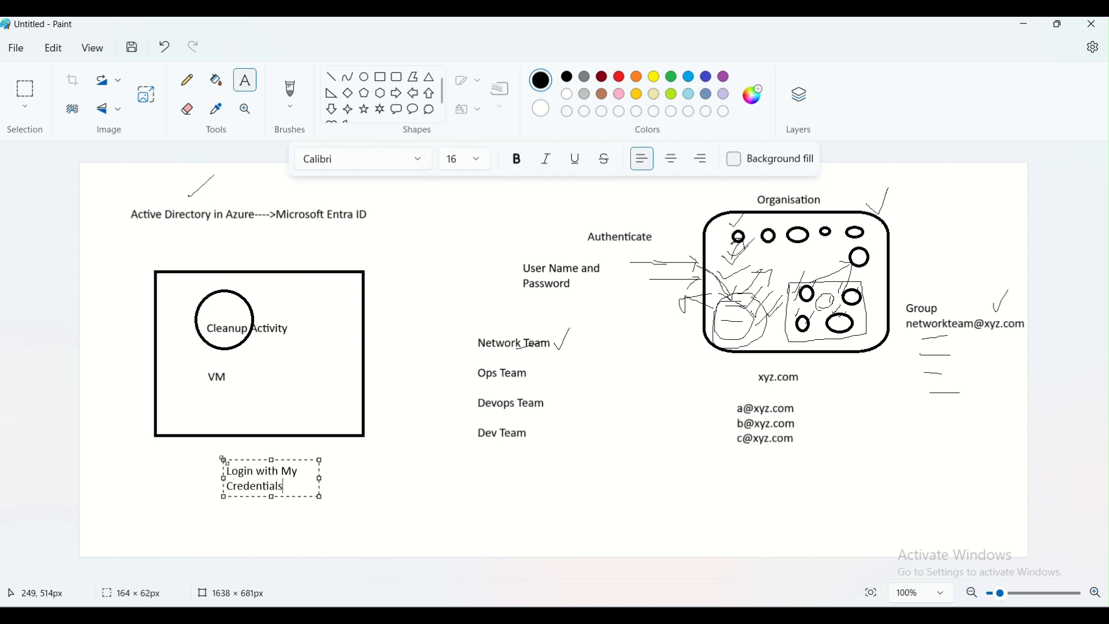
pyautogui.click(324, 489)
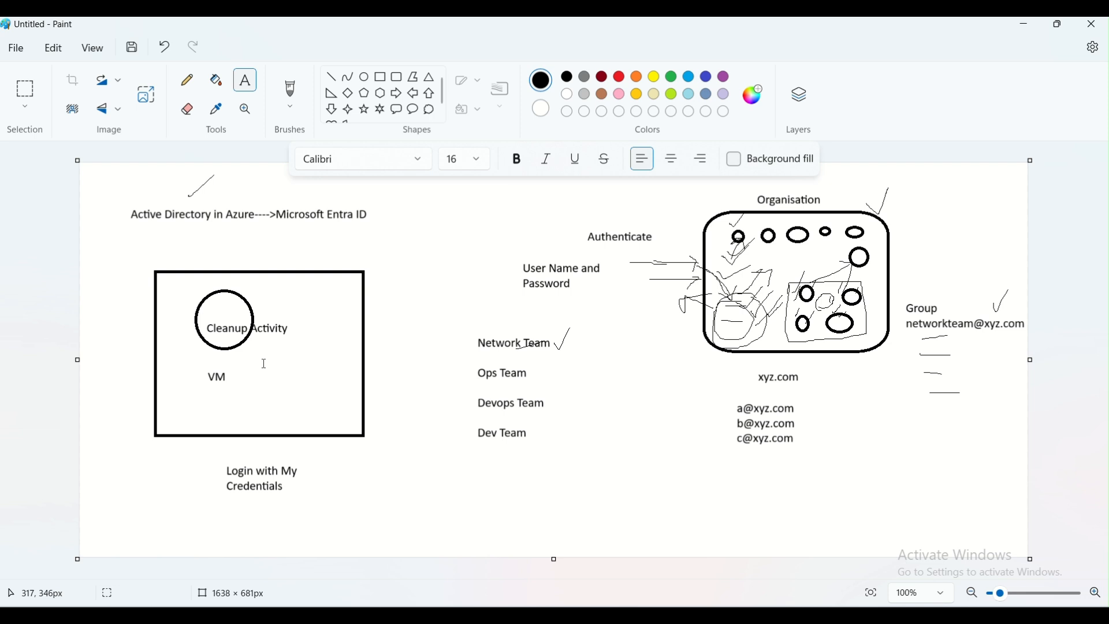
# Add "Automation" and "Script" on separate lines below the team list
pyautogui.click(405, 482)
pyautogui.write('Automation')
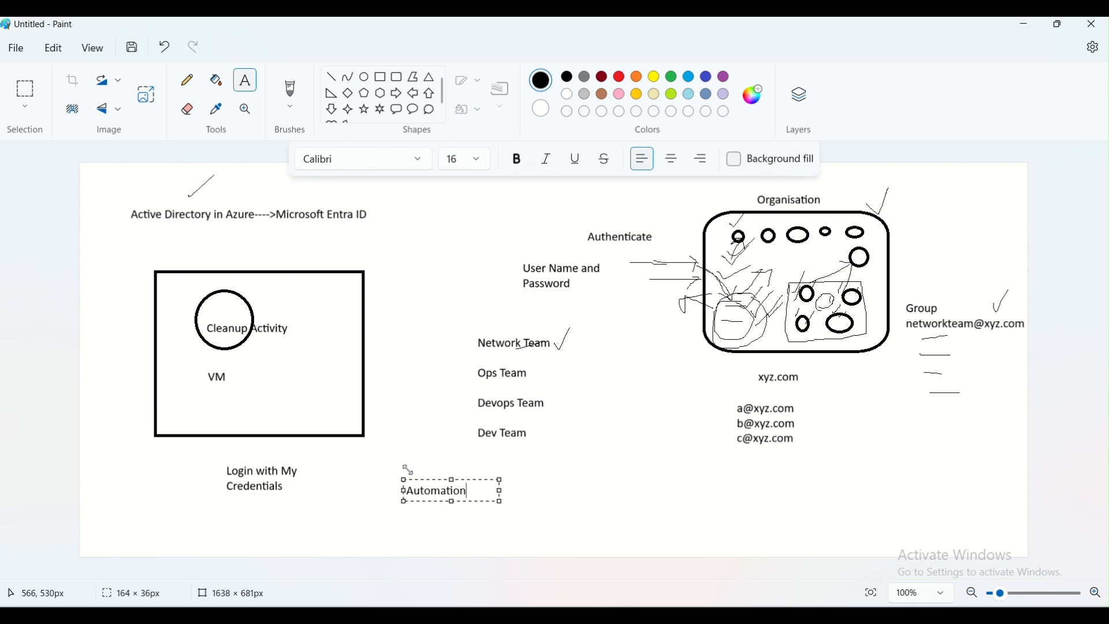
pyautogui.press('Return')
pyautogui.press('Return')
pyautogui.write('Script')
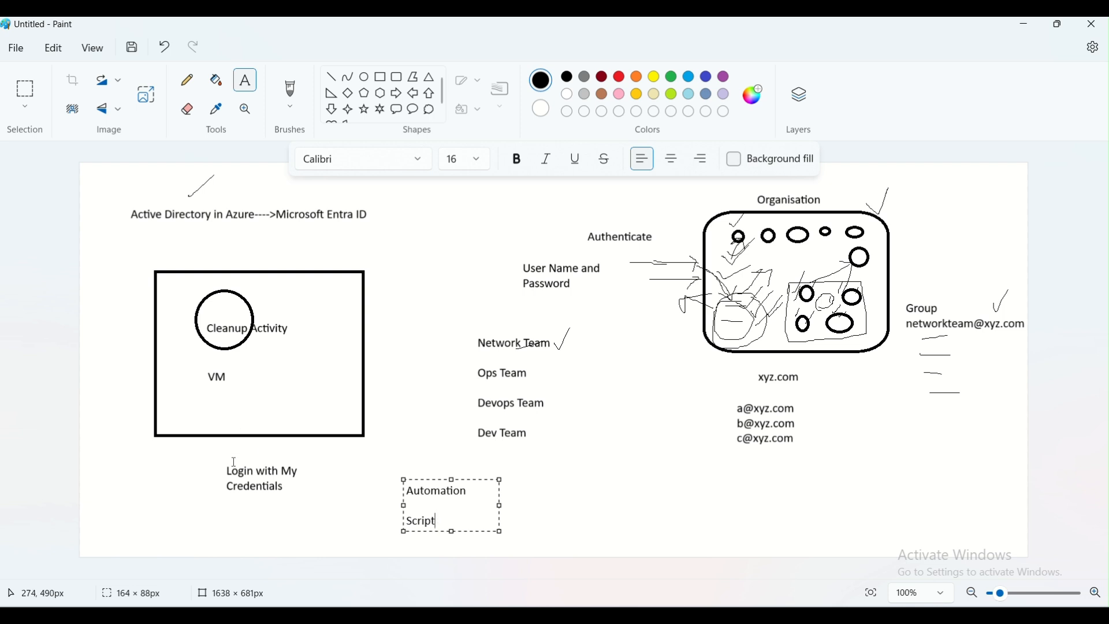
pyautogui.click(592, 485)
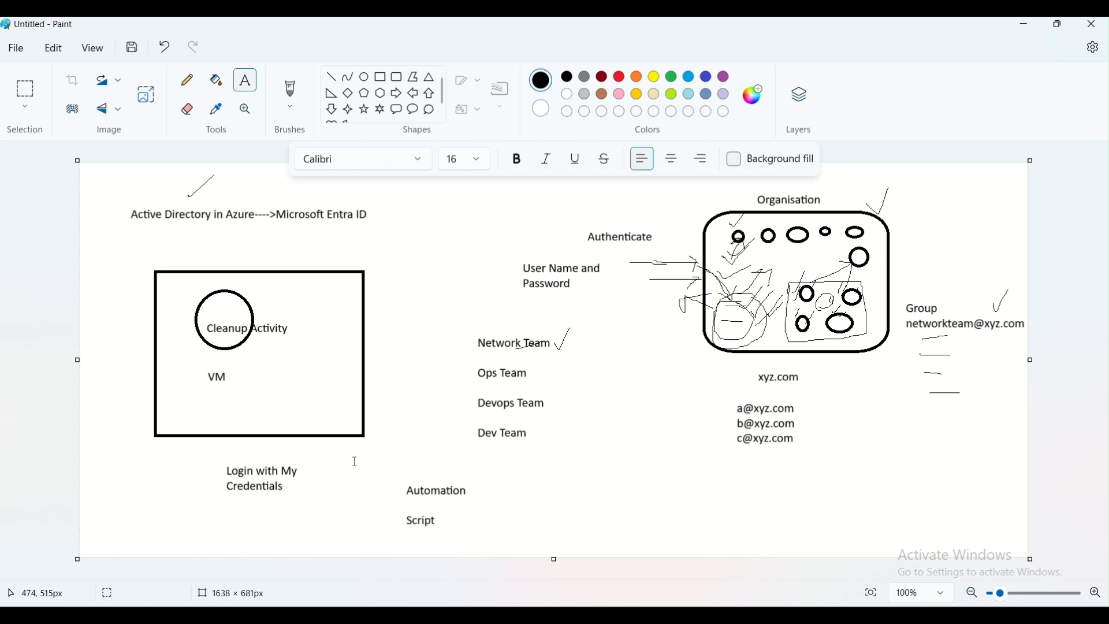
# With the Pencil, draw arrows from the credentials and automation labels up to the VM rectangle
pyautogui.click(186, 80)
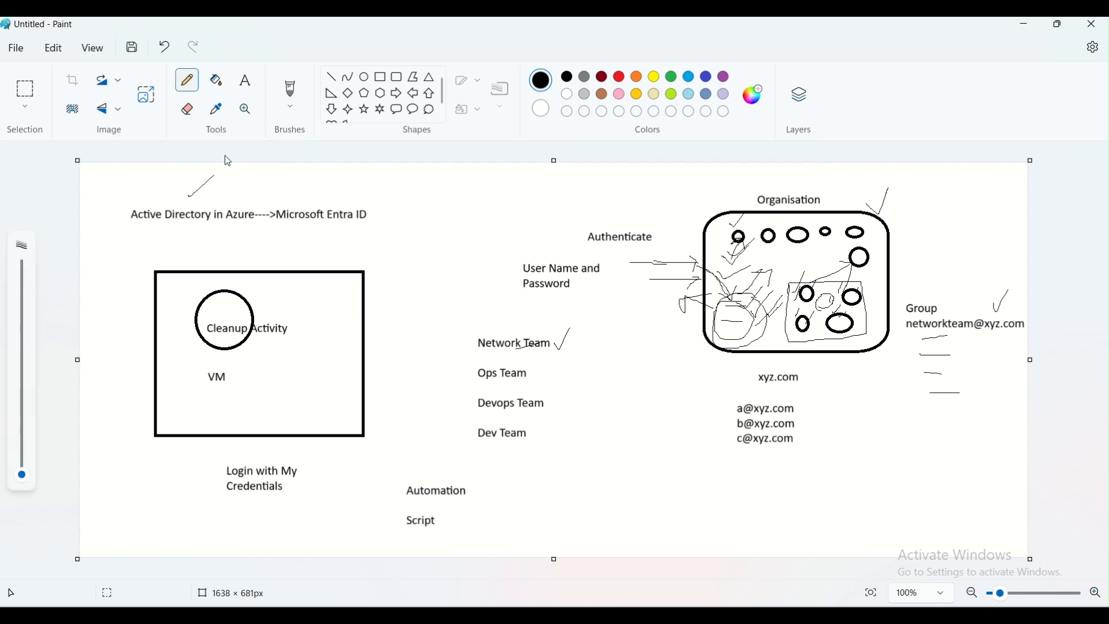
pyautogui.moveTo(378, 484)
pyautogui.mouseDown()
pyautogui.moveTo(318, 373)
pyautogui.moveTo(307, 396)
pyautogui.moveTo(330, 367)
pyautogui.moveTo(346, 370)
pyautogui.mouseUp()
pyautogui.moveTo(279, 397)
pyautogui.mouseDown()
pyautogui.moveTo(272, 386)
pyautogui.moveTo(290, 375)
pyautogui.moveTo(295, 390)
pyautogui.mouseUp()
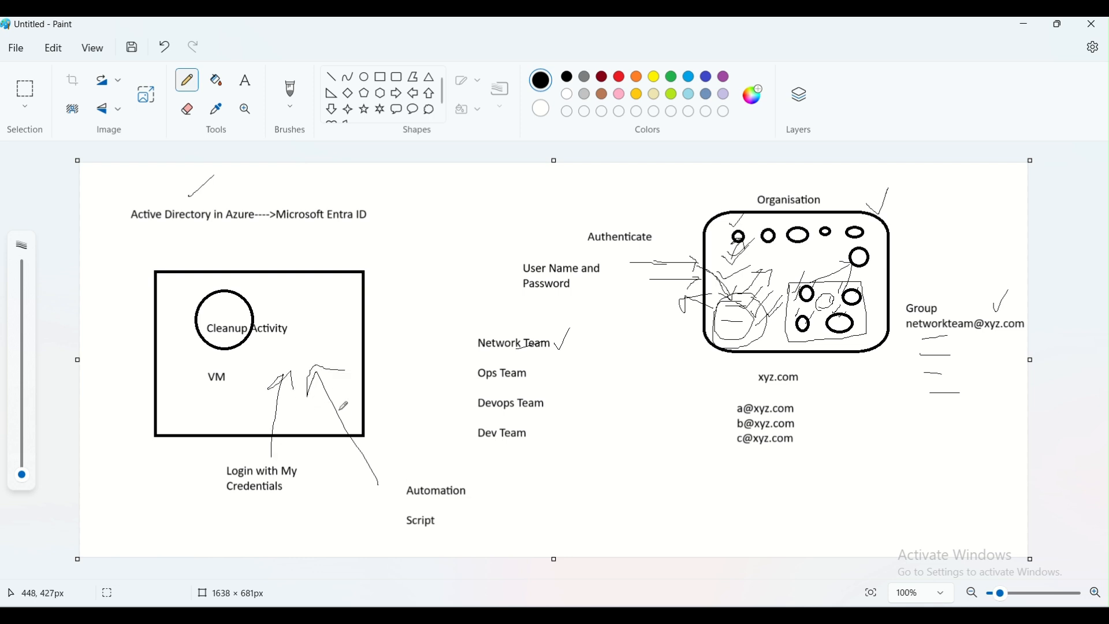
pyautogui.click(290, 354)
pyautogui.moveTo(400, 446)
pyautogui.mouseDown()
pyautogui.moveTo(409, 455)
pyautogui.moveTo(421, 420)
pyautogui.mouseUp()
pyautogui.moveTo(398, 456)
pyautogui.mouseDown()
pyautogui.moveTo(409, 473)
pyautogui.moveTo(440, 433)
pyautogui.mouseUp()
pyautogui.click(410, 546)
pyautogui.moveTo(416, 424); pyautogui.dragTo(419, 398)
# Type the letters a, b, c, d and e as a vertical list beside "Dev Team"
pyautogui.click(246, 81)
pyautogui.click(579, 428)
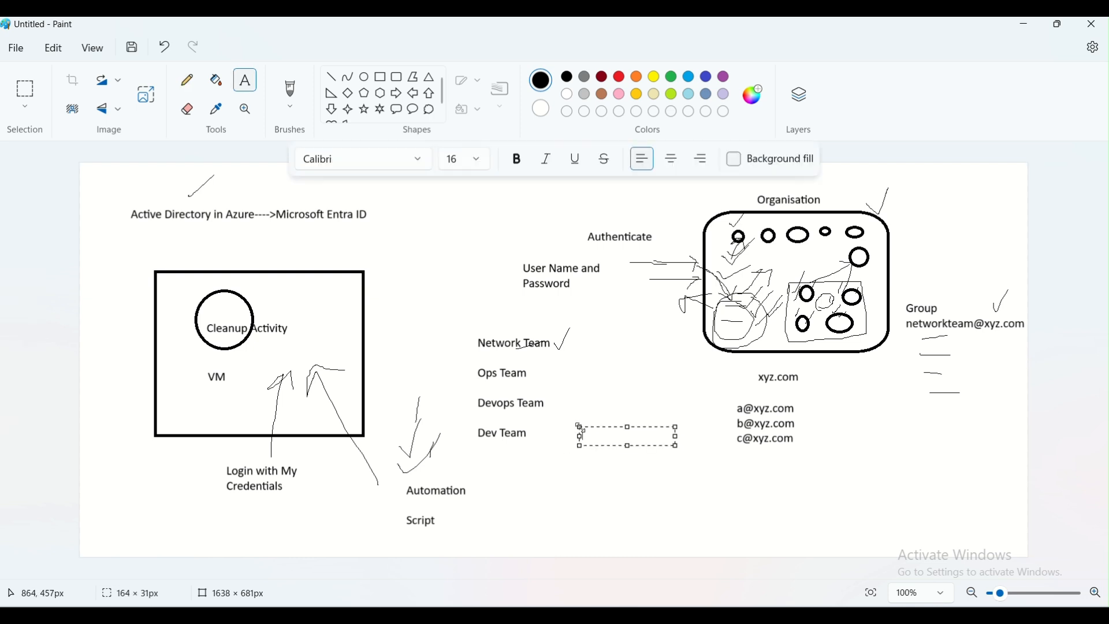
pyautogui.write('a')
pyautogui.press('Return')
pyautogui.write('b')
pyautogui.press('Return')
pyautogui.write('c')
pyautogui.press('Return')
pyautogui.write('d')
pyautogui.press('Return')
pyautogui.write('e')
pyautogui.click(596, 392)
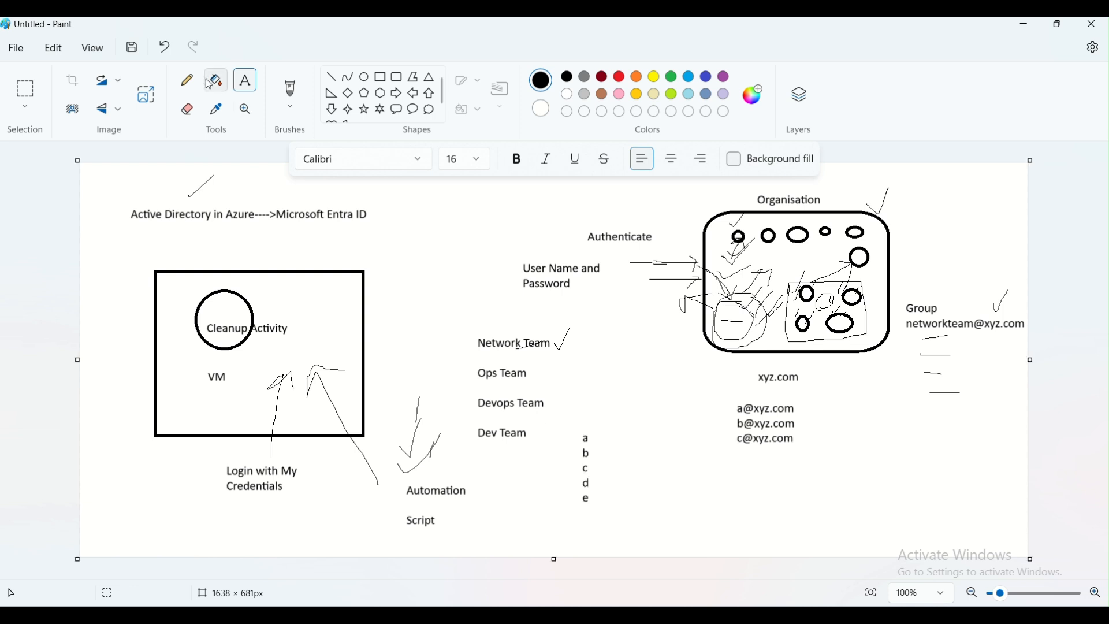
# With the Pencil, tick the letters a to e and circle the "Automation" and "Script" labels
pyautogui.click(186, 79)
pyautogui.moveTo(586, 443); pyautogui.dragTo(605, 420)
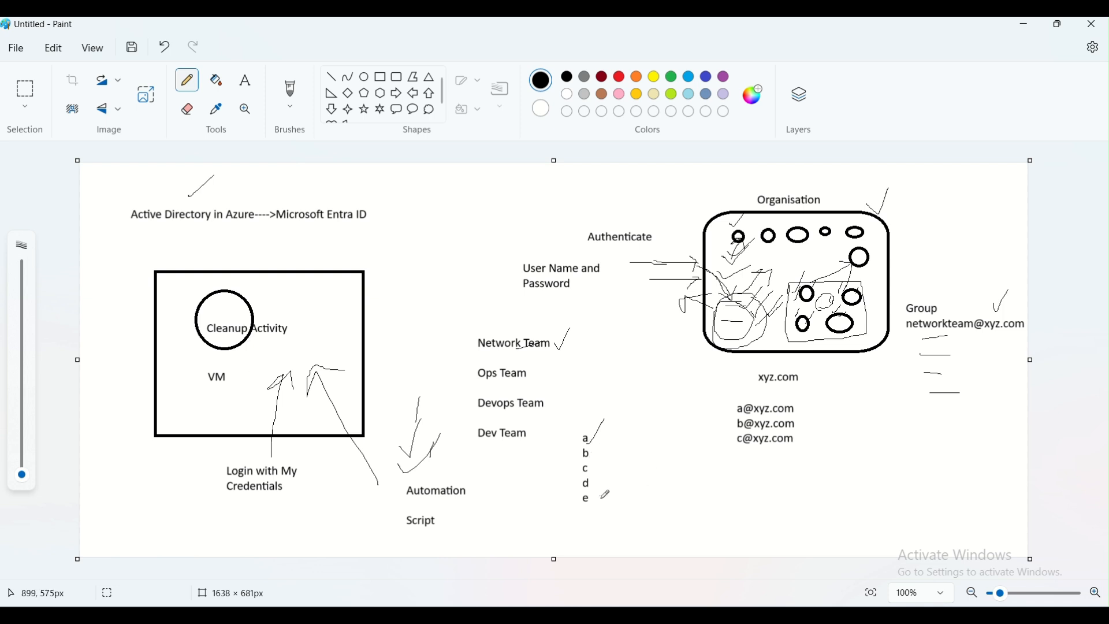
pyautogui.moveTo(442, 476)
pyautogui.mouseDown()
pyautogui.moveTo(387, 517)
pyautogui.moveTo(462, 520)
pyautogui.moveTo(433, 466)
pyautogui.mouseUp()
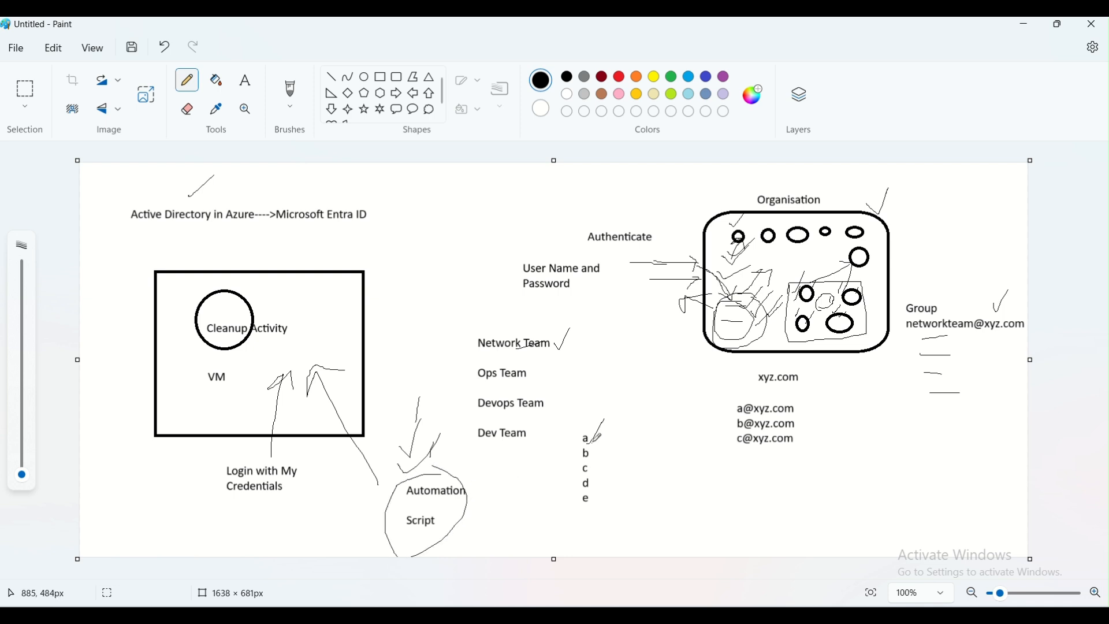
pyautogui.moveTo(433, 508)
pyautogui.mouseDown()
pyautogui.moveTo(458, 506)
pyautogui.moveTo(449, 523)
pyautogui.mouseUp()
pyautogui.moveTo(586, 443)
pyautogui.mouseDown()
pyautogui.moveTo(611, 435)
pyautogui.moveTo(601, 437)
pyautogui.moveTo(621, 453)
pyautogui.moveTo(595, 486)
pyautogui.moveTo(610, 487)
pyautogui.moveTo(598, 504)
pyautogui.moveTo(614, 502)
pyautogui.mouseUp()
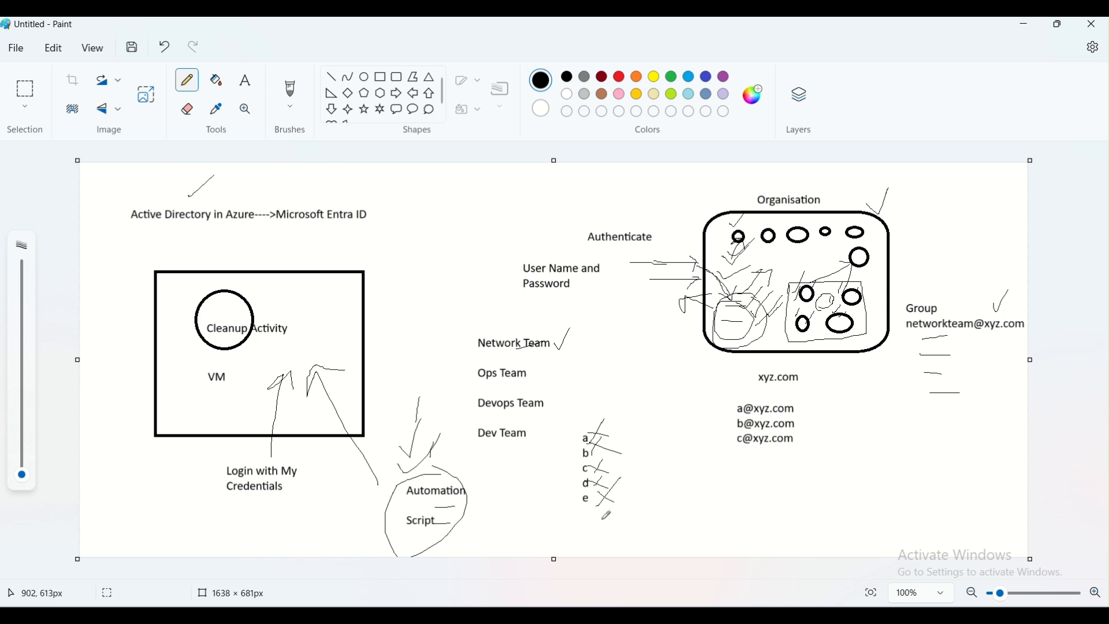
pyautogui.moveTo(235, 390); pyautogui.dragTo(245, 356)
# Add a "Service Account" text label and move it up beside "xyz.com"
pyautogui.click(246, 80)
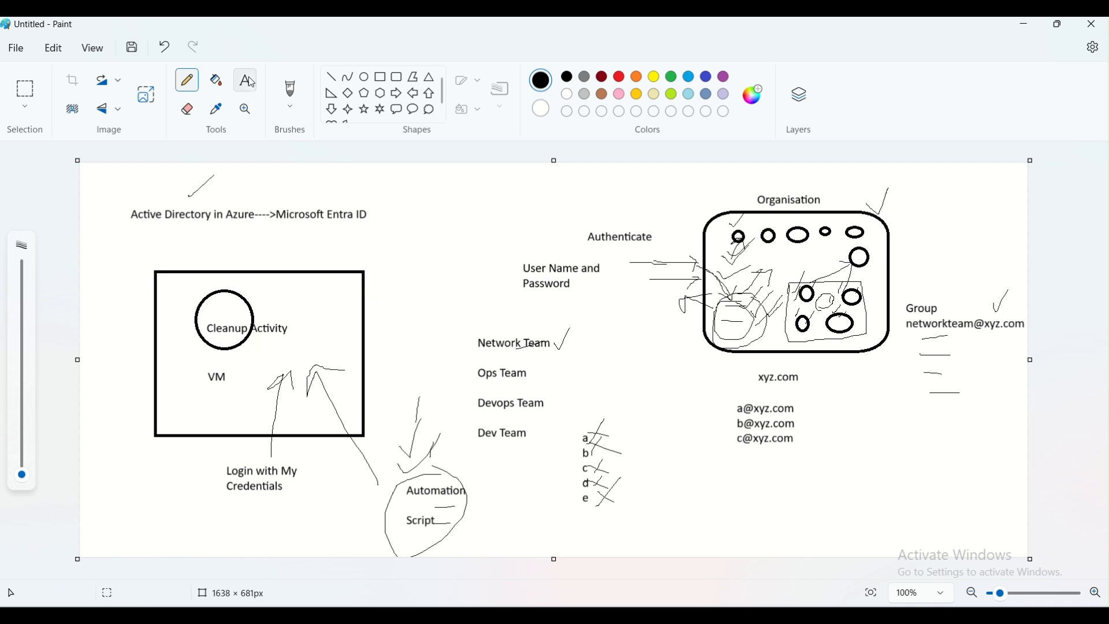
pyautogui.click(661, 471)
pyautogui.write('Service ')
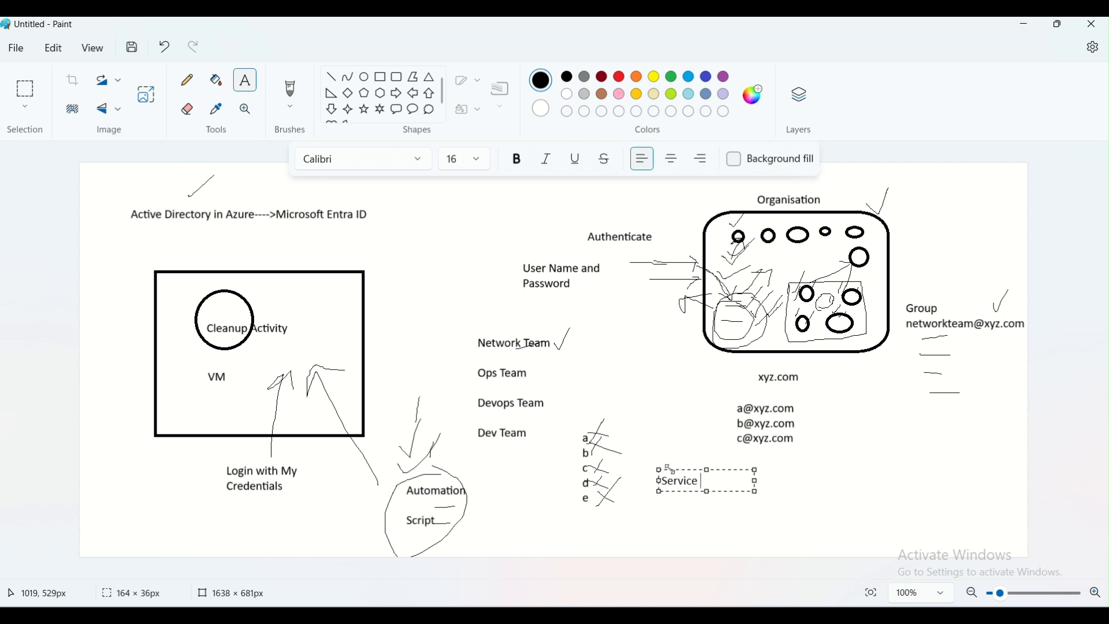
pyautogui.write('Account')
pyautogui.moveTo(669, 470); pyautogui.dragTo(659, 371)
pyautogui.click(652, 440)
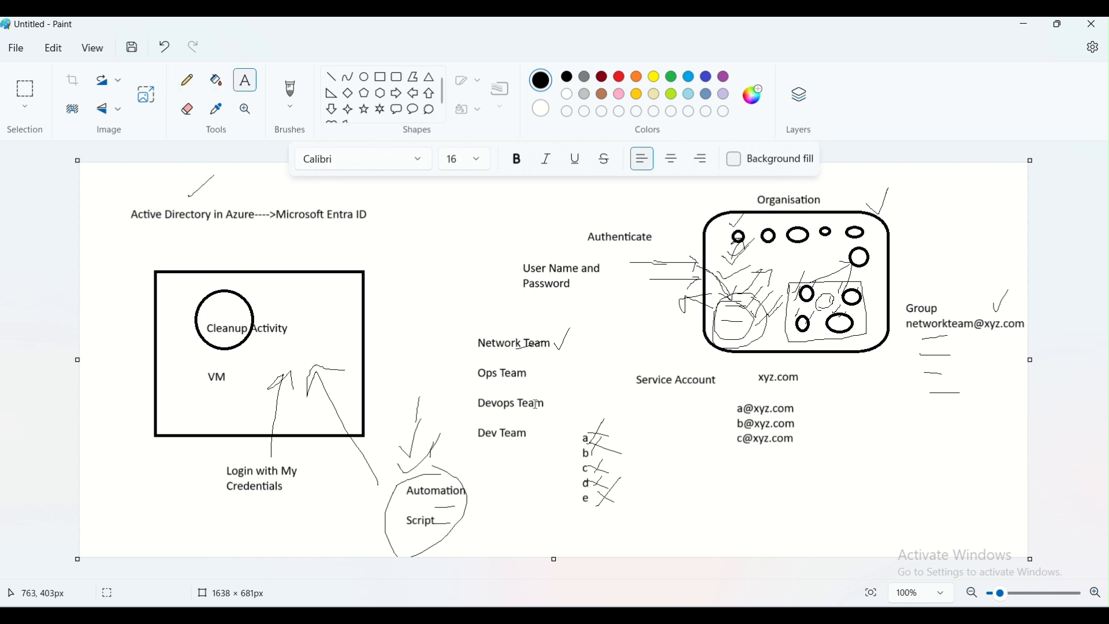
# Add the label "App Registration (Service Principal SPN)" on one line below the e-mail list
pyautogui.click(646, 475)
pyautogui.write('App Registration (Service Pri')
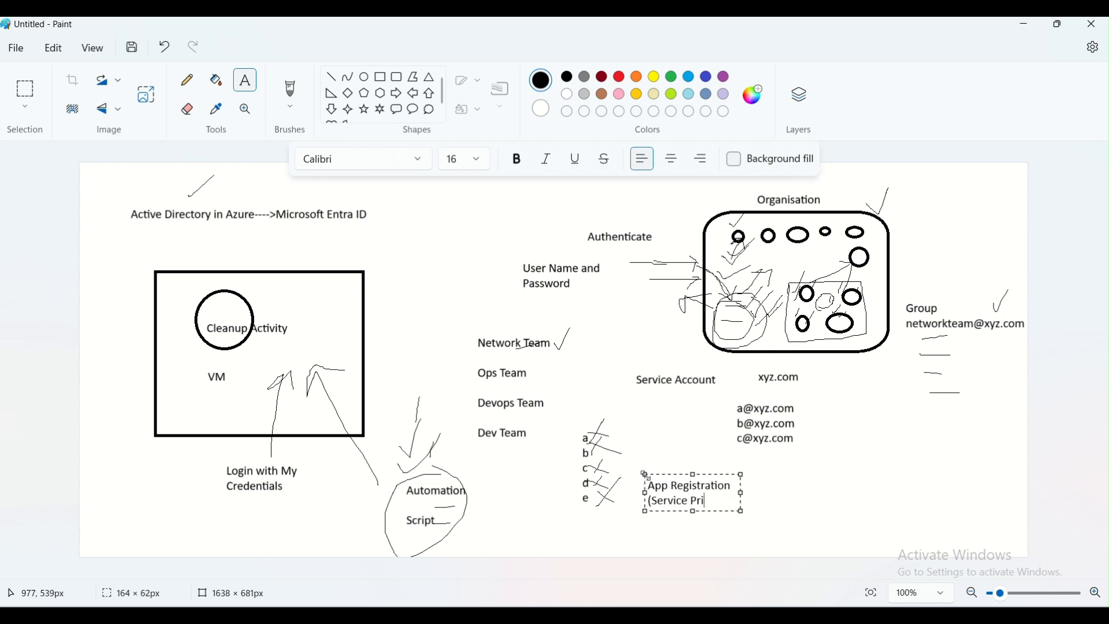
pyautogui.write('ncipal APN')
pyautogui.press('BackSpace')
pyautogui.press('BackSpace')
pyautogui.press('BackSpace')
pyautogui.write('SPN')
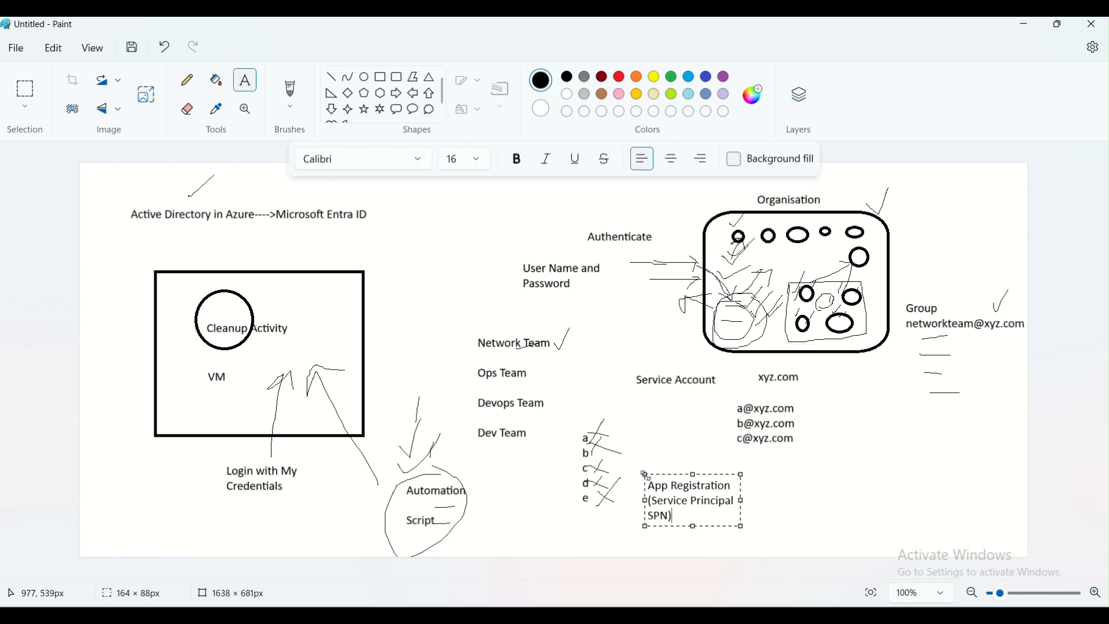
pyautogui.moveTo(743, 501); pyautogui.dragTo(985, 477)
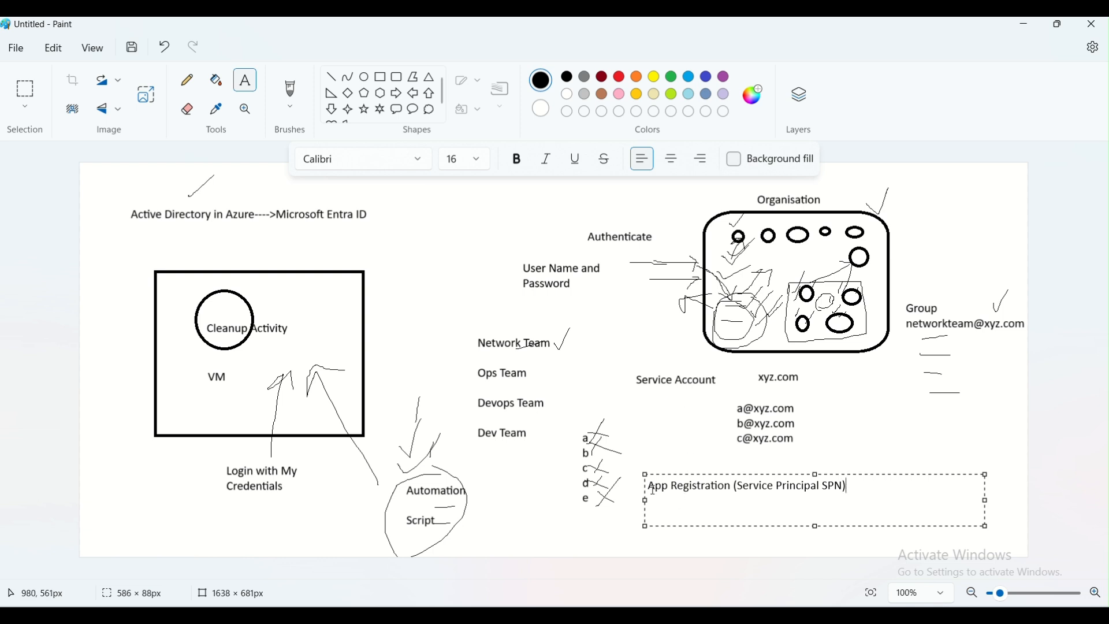
pyautogui.moveTo(651, 487); pyautogui.dragTo(841, 488)
pyautogui.click(736, 499)
pyautogui.click(810, 503)
pyautogui.click(726, 500)
pyautogui.click(621, 466)
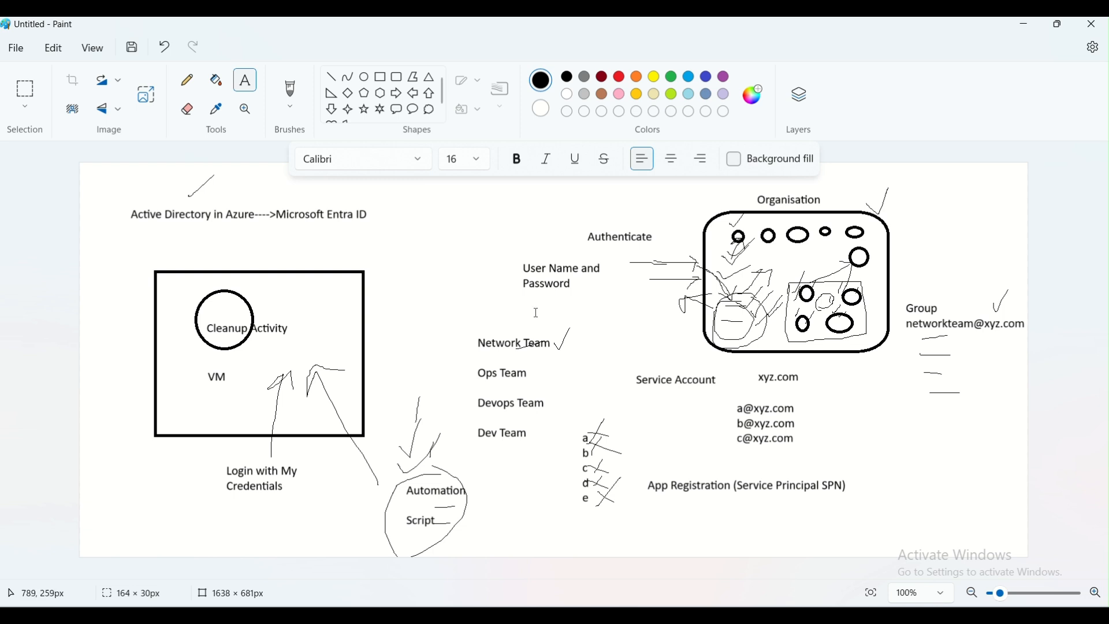
# Draw a circle in the lower right corner with three small squares inside it
pyautogui.click(366, 78)
pyautogui.moveTo(898, 423); pyautogui.dragTo(984, 515)
pyautogui.click(1013, 471)
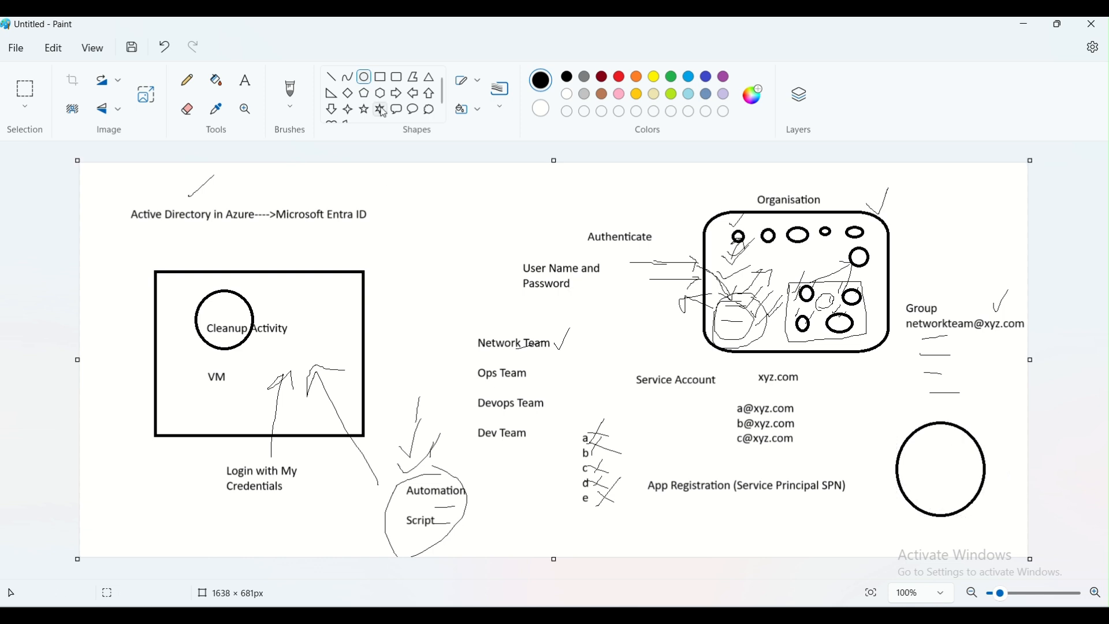
pyautogui.click(380, 77)
pyautogui.moveTo(936, 434); pyautogui.dragTo(962, 481)
pyautogui.moveTo(906, 455); pyautogui.dragTo(924, 481)
pyautogui.click(931, 490)
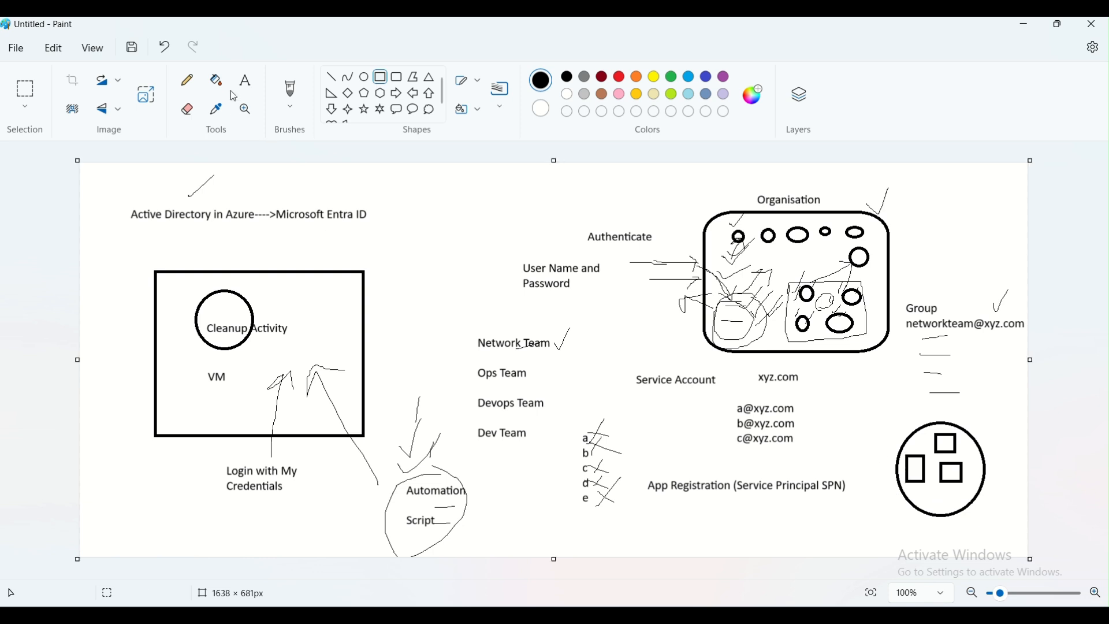
# With the Pencil, draw an arrow from the lower left up into the circle
pyautogui.click(196, 85)
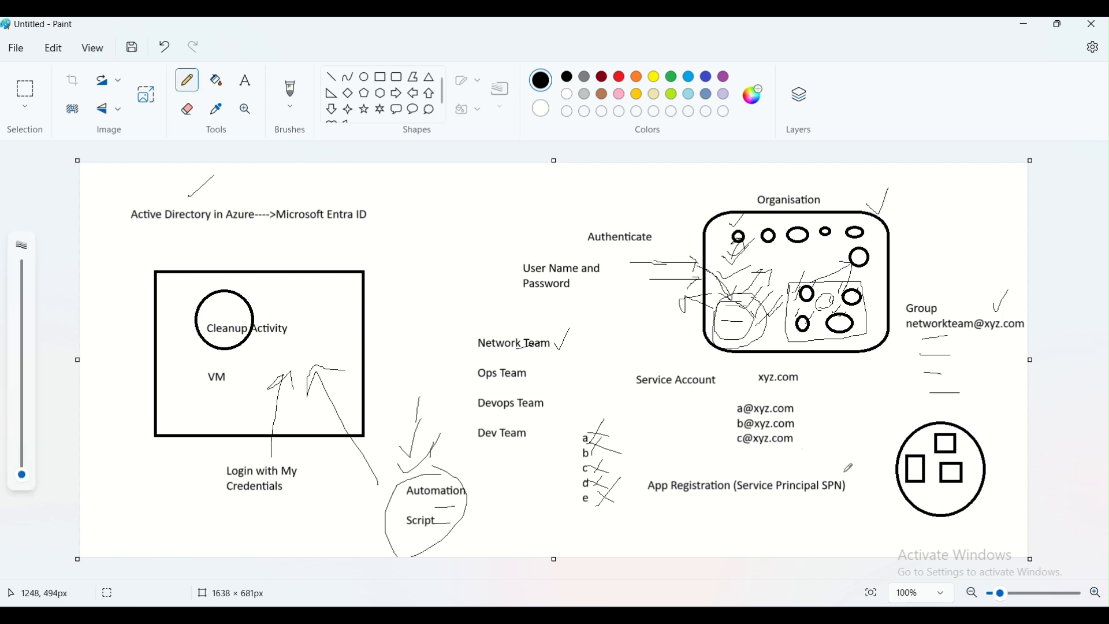
pyautogui.moveTo(871, 542)
pyautogui.mouseDown()
pyautogui.moveTo(918, 501)
pyautogui.moveTo(901, 500)
pyautogui.moveTo(919, 498)
pyautogui.moveTo(908, 517)
pyautogui.moveTo(943, 499)
pyautogui.moveTo(944, 483)
pyautogui.moveTo(955, 491)
pyautogui.mouseUp()
# Label the circle's squares "Accounts", "Dev" and "HR" with text placed beside them
pyautogui.click(248, 78)
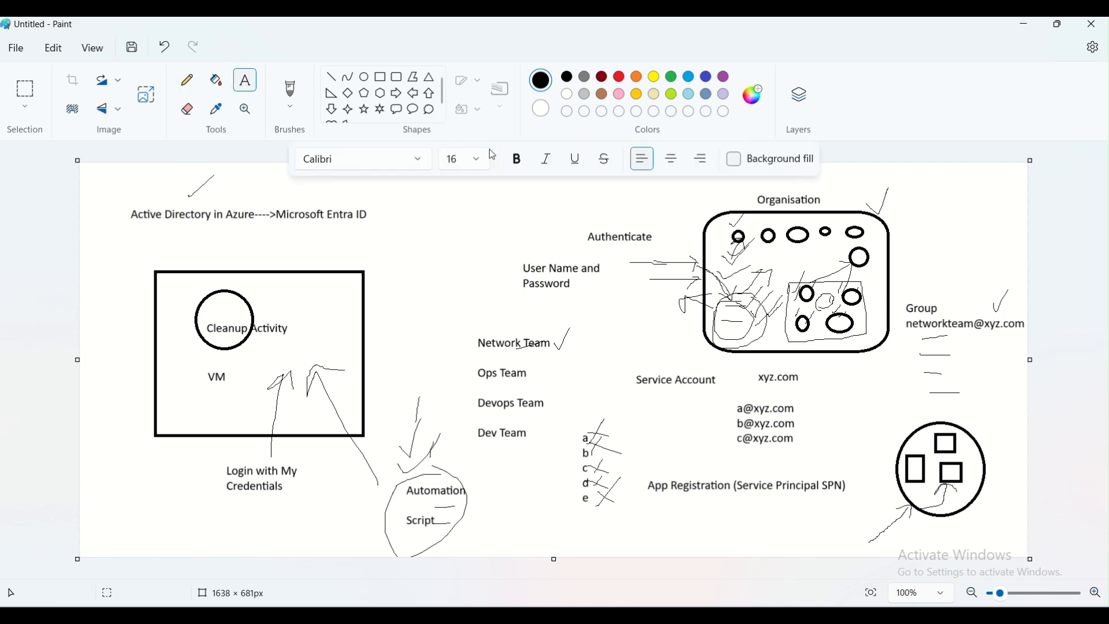
pyautogui.click(960, 435)
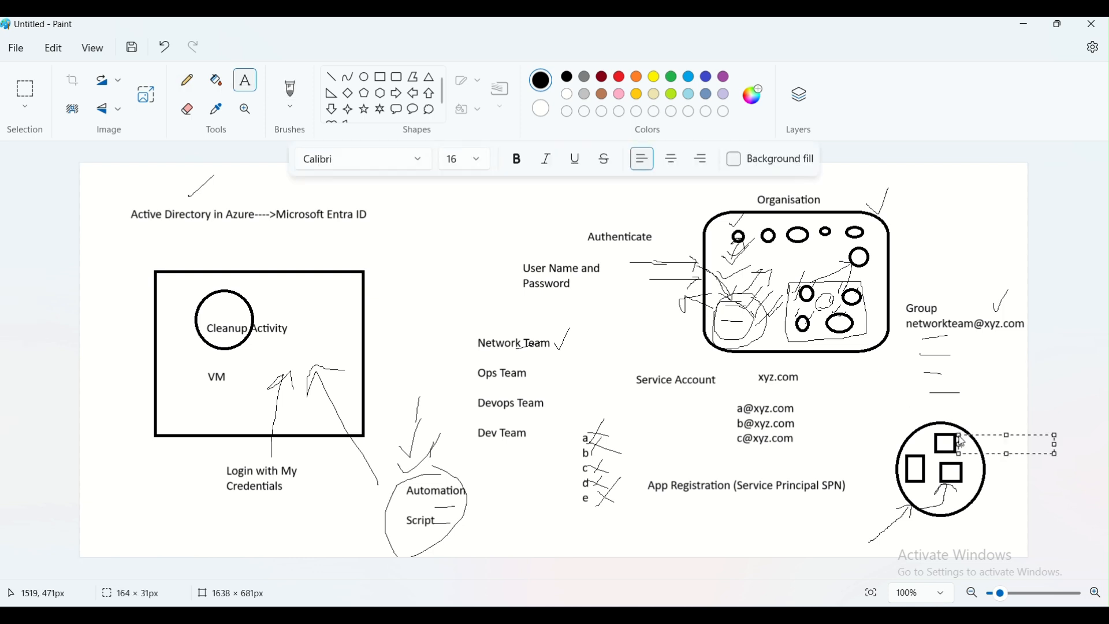
pyautogui.write('A')
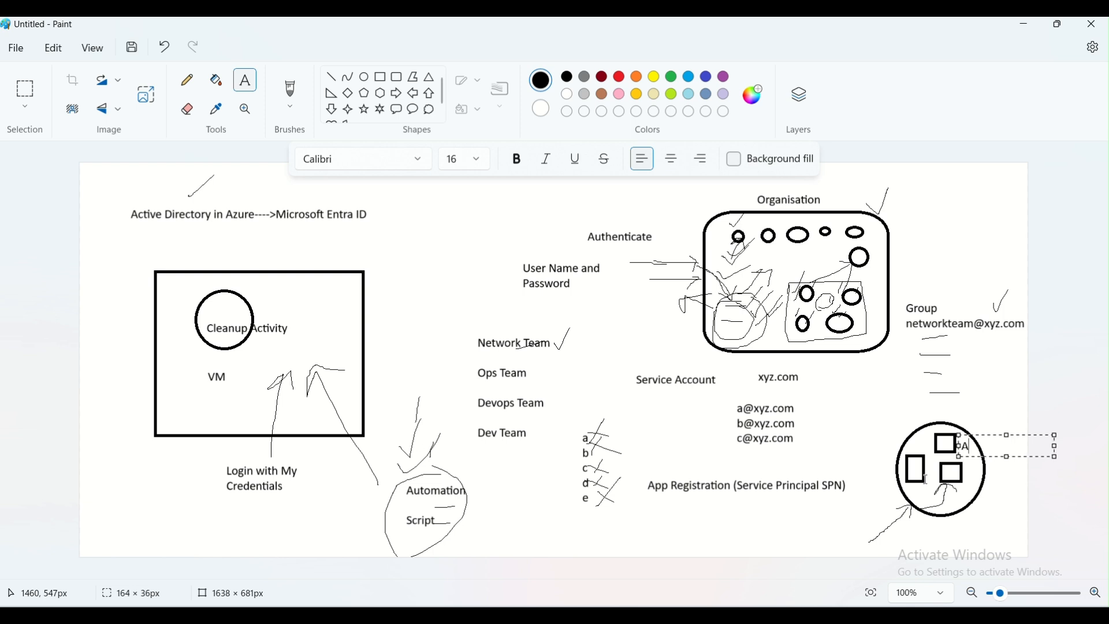
pyautogui.write('ccounts')
pyautogui.click(969, 480)
pyautogui.click(970, 479)
pyautogui.write('Dev')
pyautogui.click(895, 459)
pyautogui.click(867, 447)
pyautogui.write('HR')
pyautogui.click(893, 407)
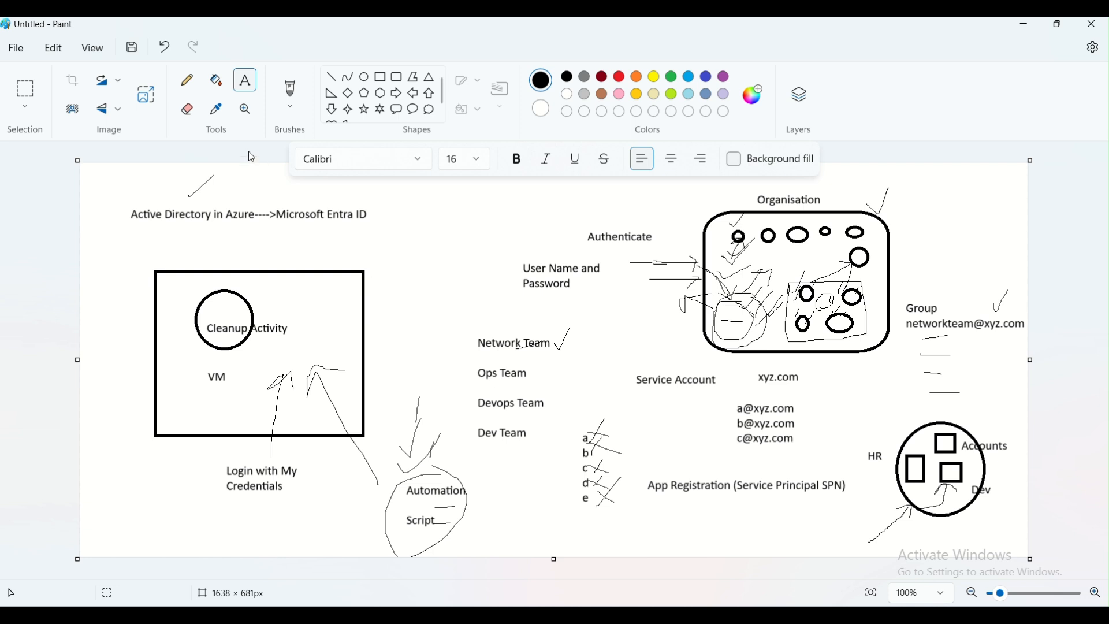
# Add the word "Authourization" just above "Authenticate"
pyautogui.click(587, 215)
pyautogui.write('Authou')
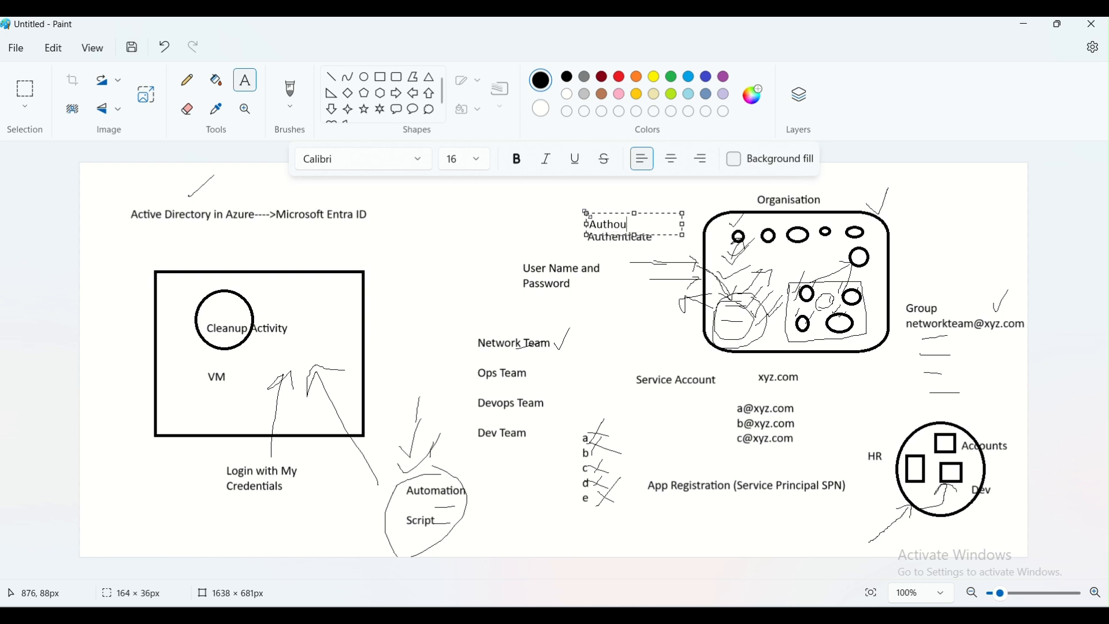
pyautogui.write('rization')
pyautogui.click(609, 251)
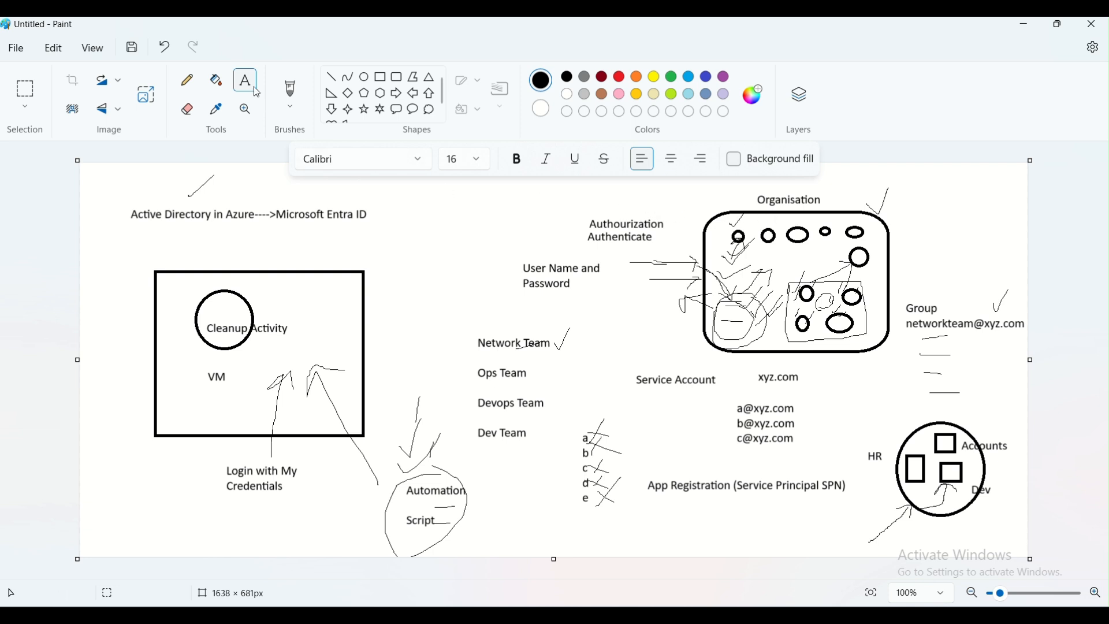
# Add a "Roles" label and below it "RBAC" with "Role Based Access Control" on the next line
pyautogui.click(409, 234)
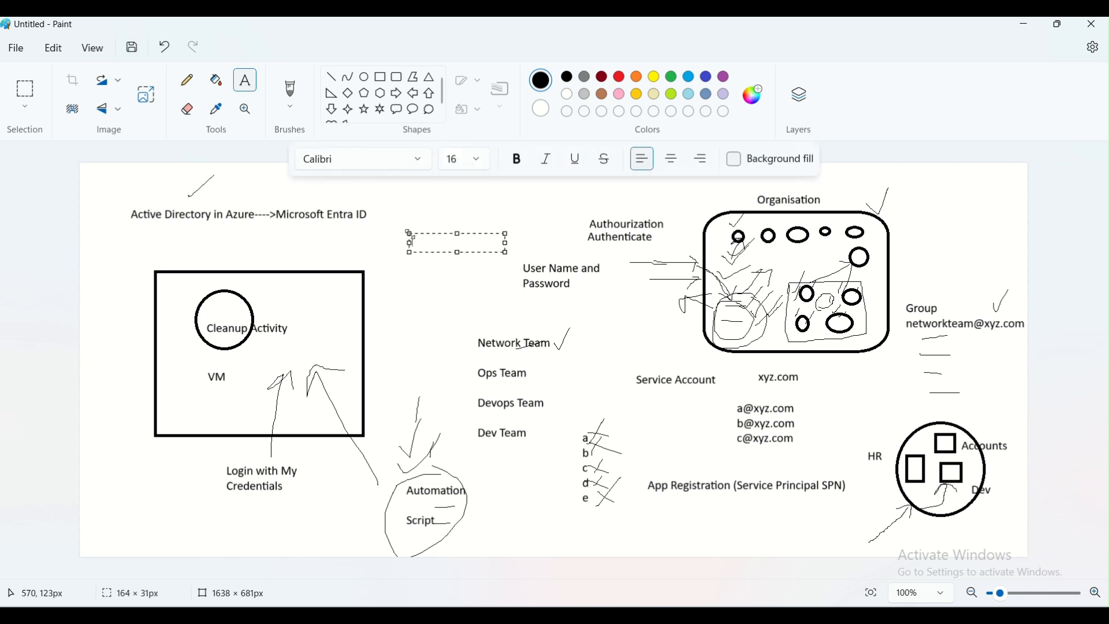
pyautogui.write('Roles')
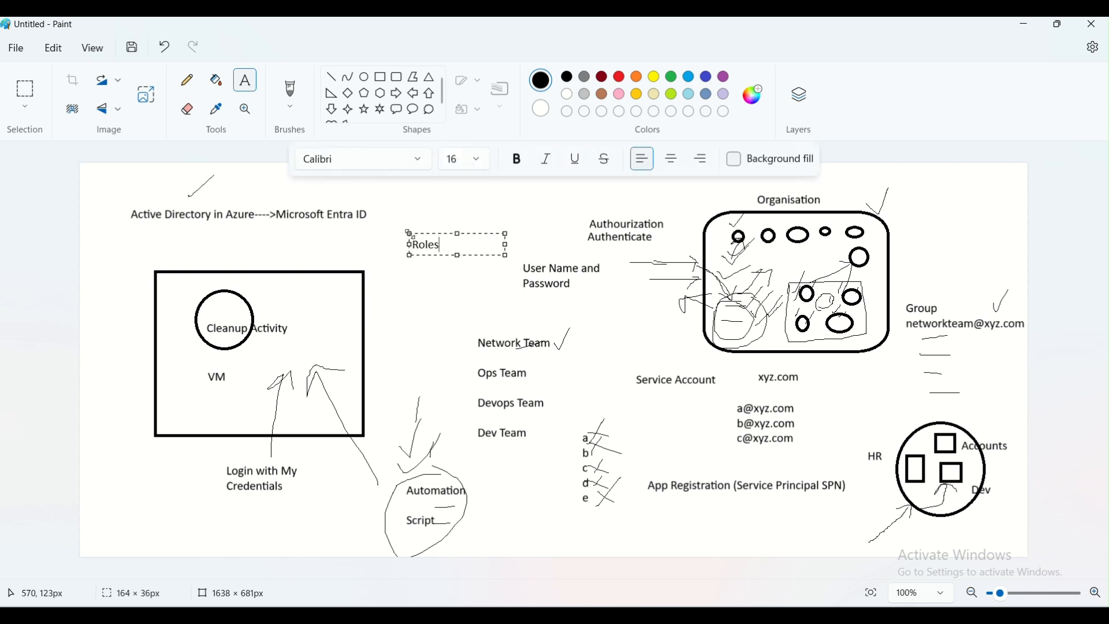
pyautogui.click(437, 316)
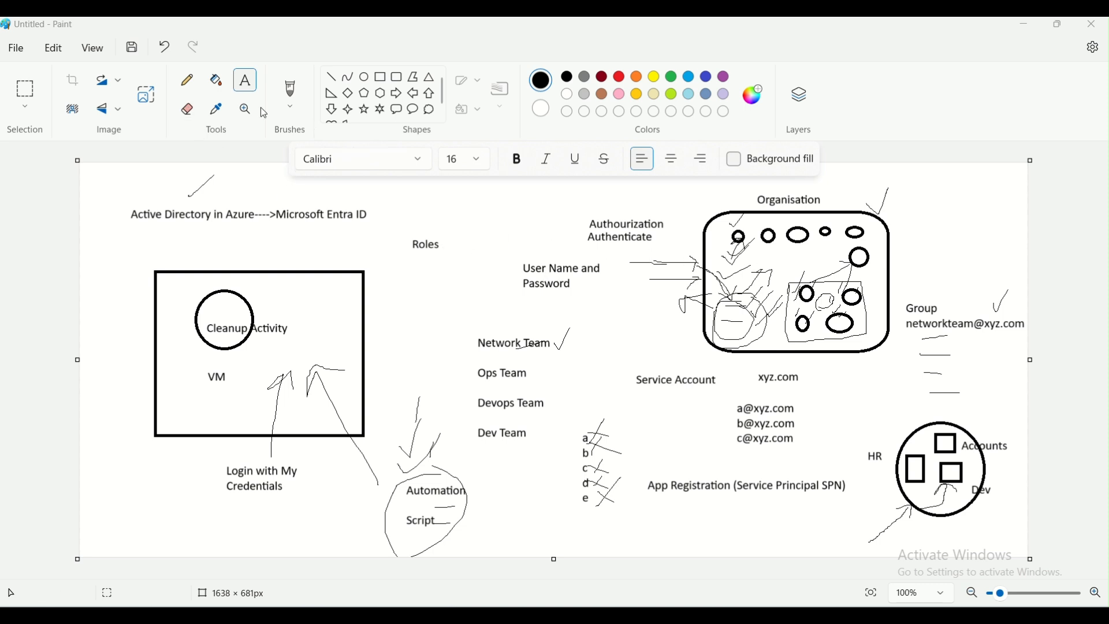
pyautogui.click(399, 274)
pyautogui.write('RBAC')
pyautogui.press('Return')
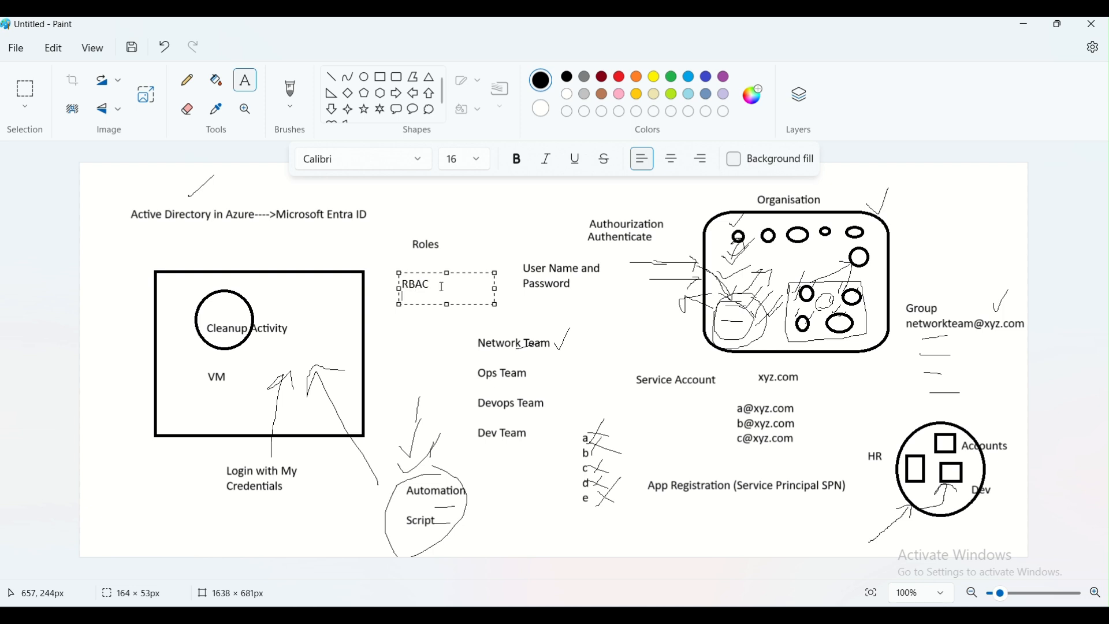
pyautogui.write('Role Based A')
pyautogui.write('ccess Contro')
pyautogui.write('l')
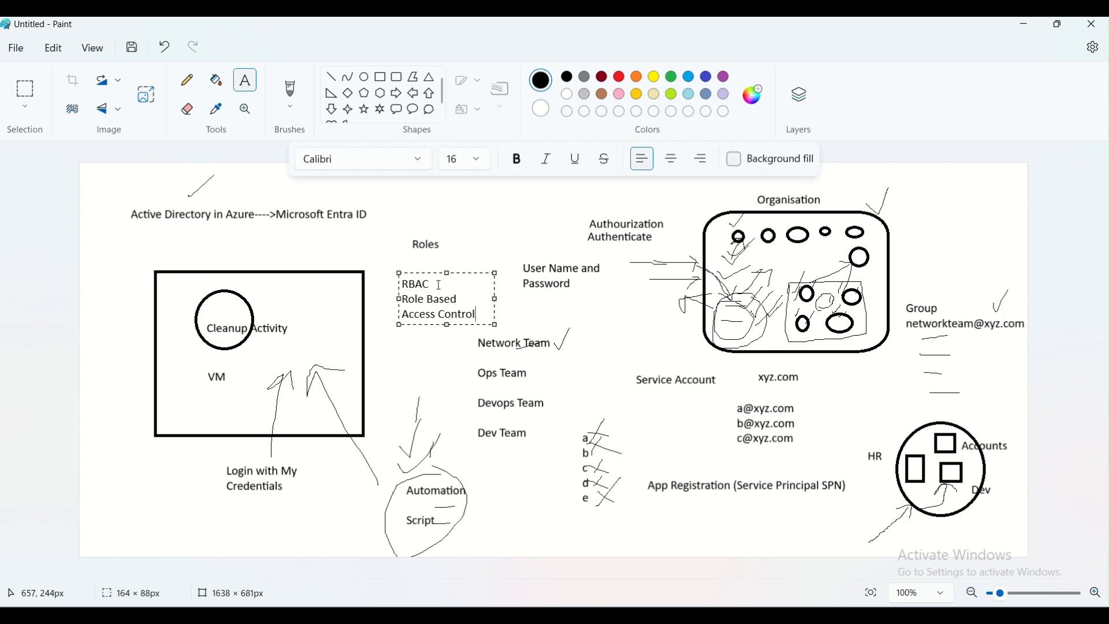
pyautogui.moveTo(495, 300); pyautogui.dragTo(585, 302)
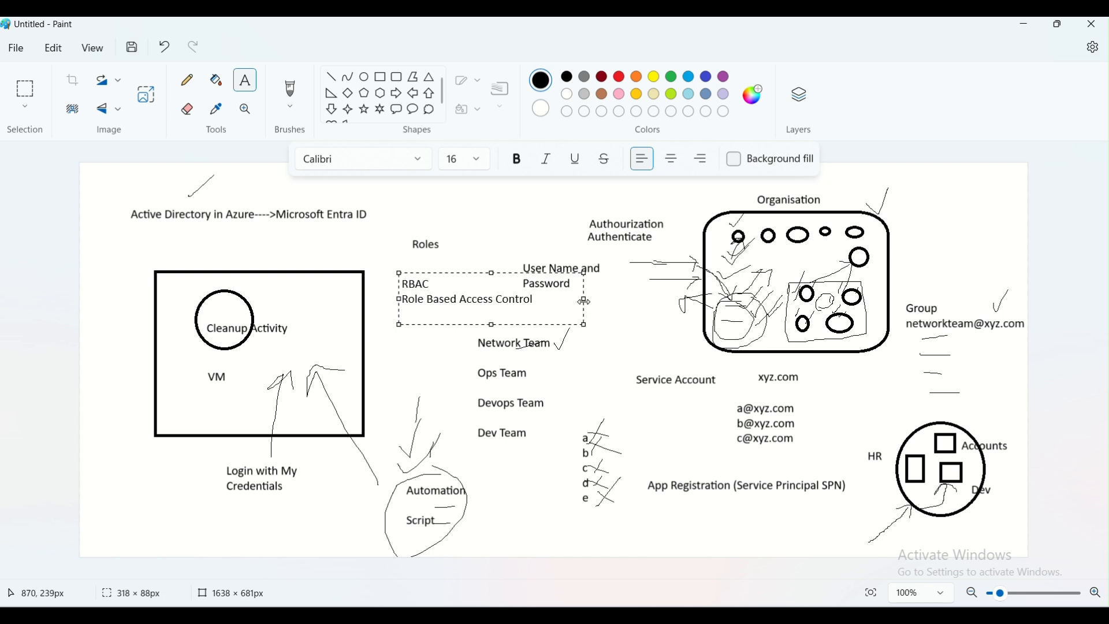
pyautogui.click(438, 403)
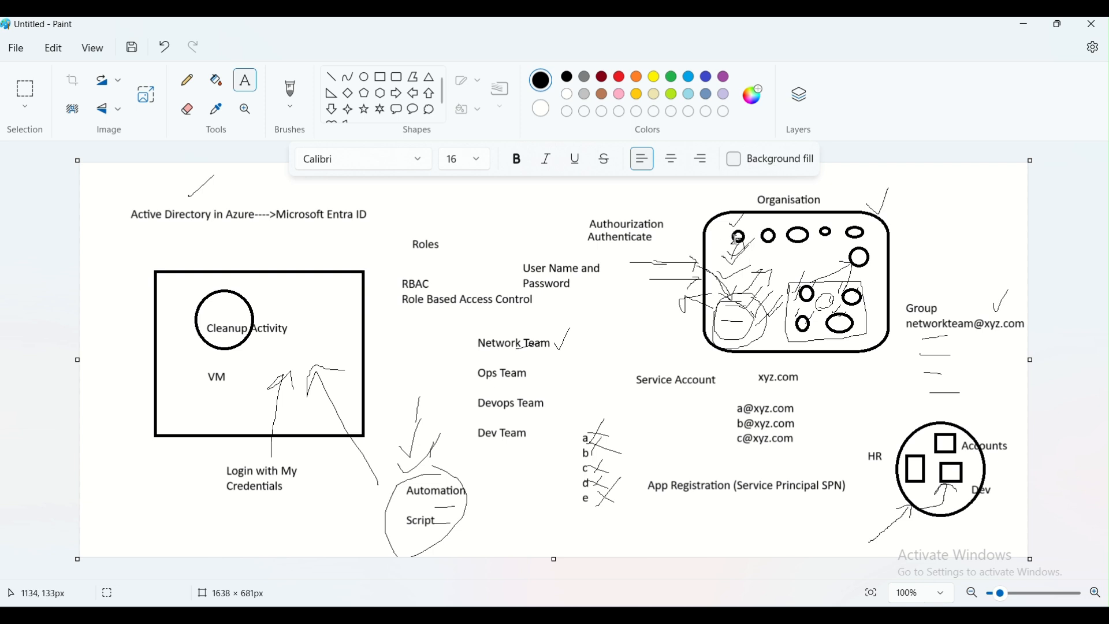
# Open a new Paint window with mspaint from the Run dialog and draw a large rectangle on its canvas
pyautogui.press('super+r')
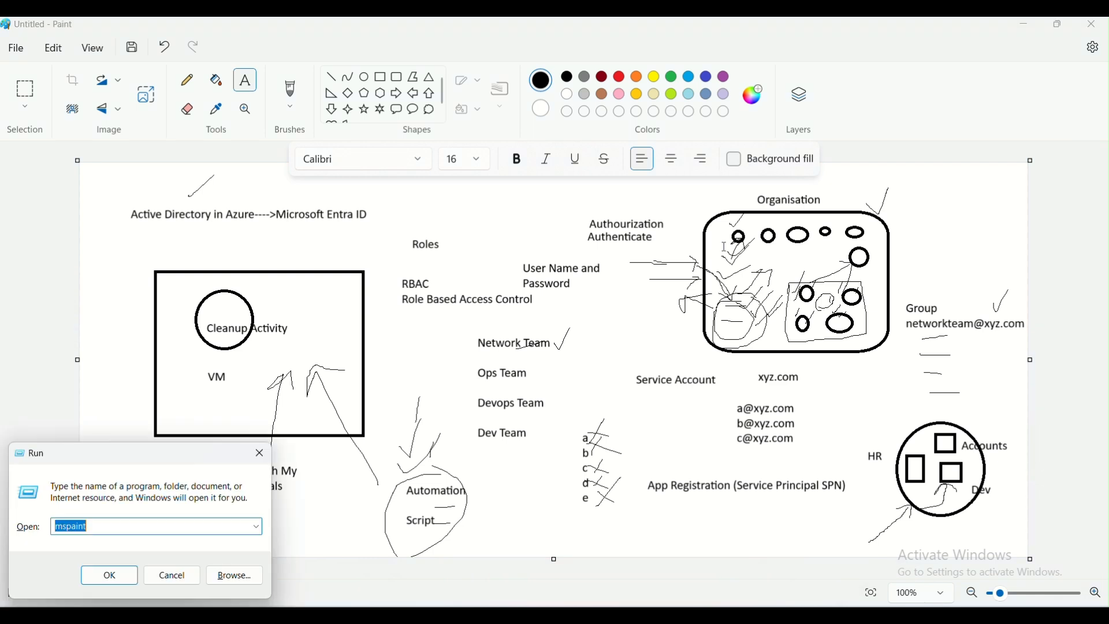
pyautogui.press('Return')
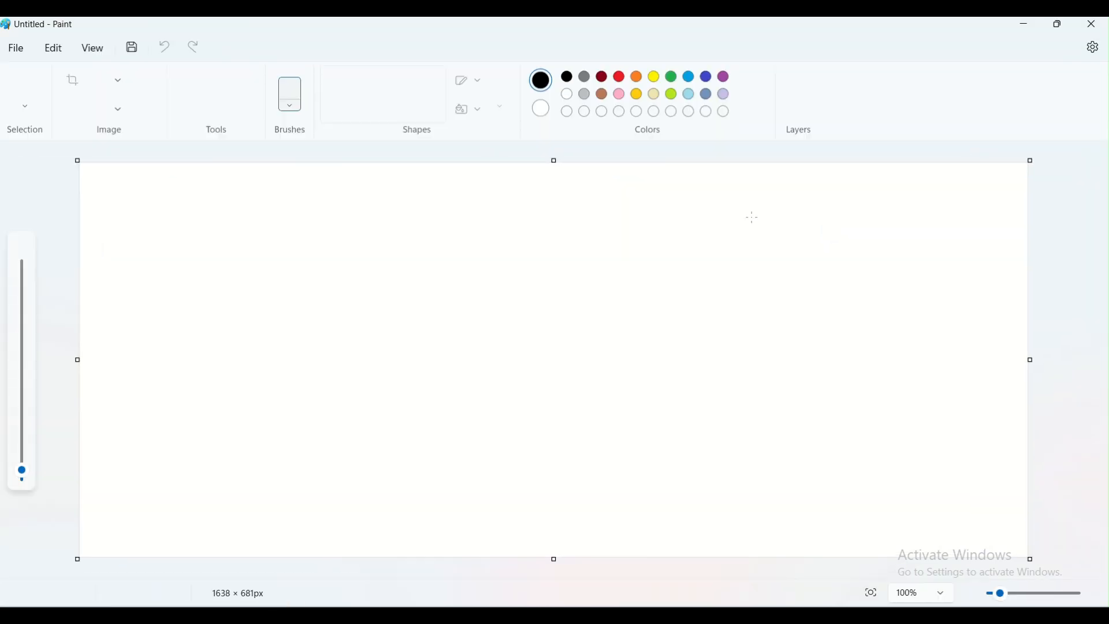
pyautogui.click(380, 76)
pyautogui.moveTo(466, 210); pyautogui.dragTo(779, 449)
pyautogui.click(888, 434)
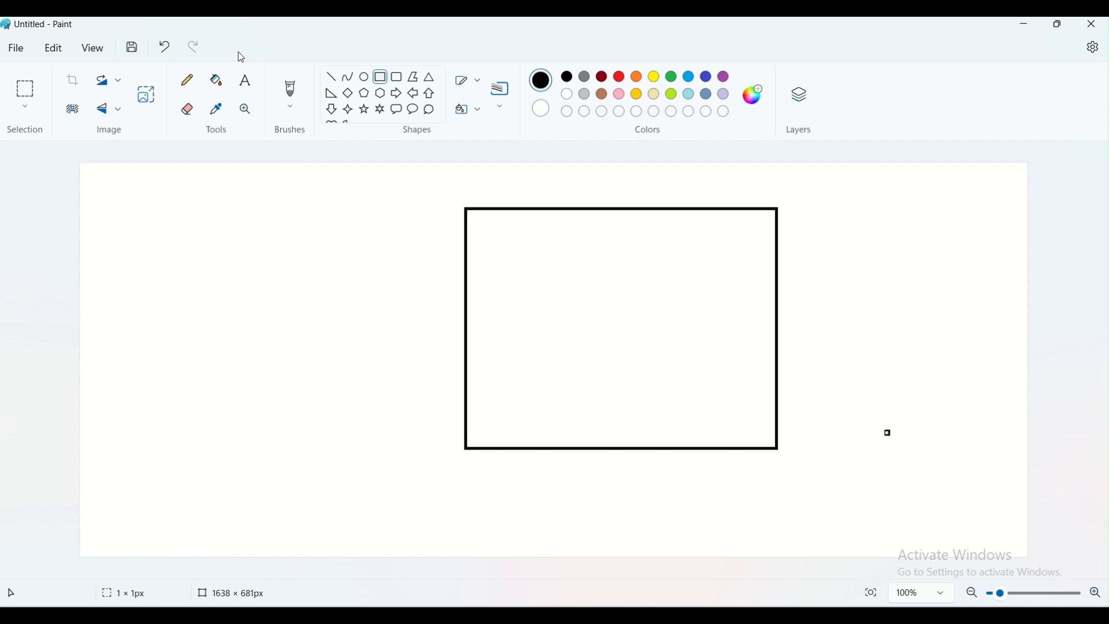
# Label the large rectangle "Azure" above its top edge
pyautogui.click(244, 83)
pyautogui.click(536, 189)
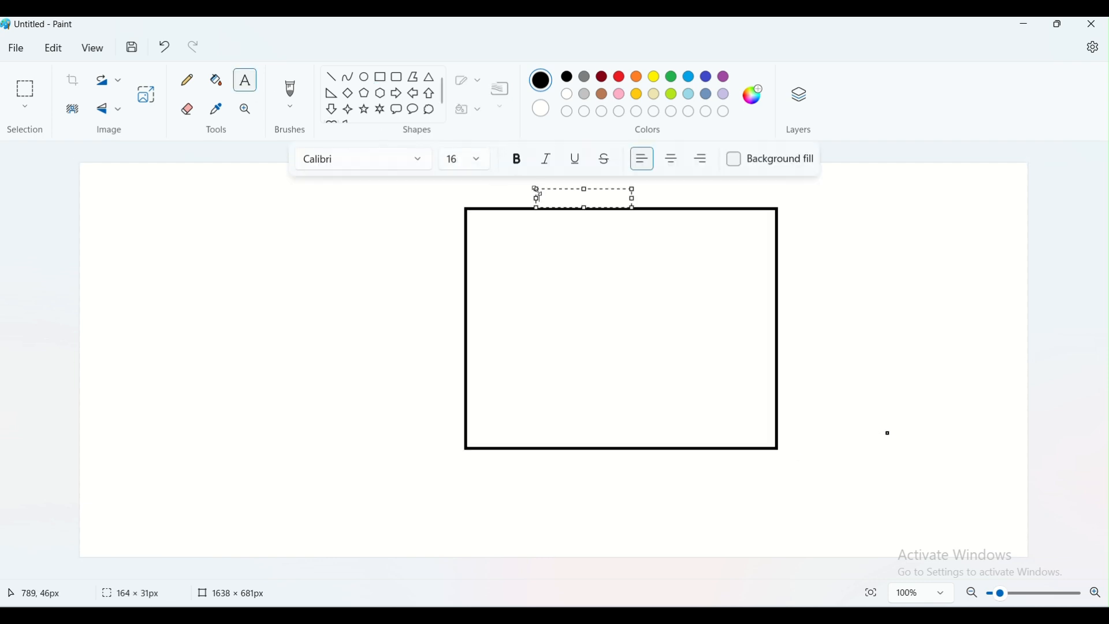
pyautogui.write('Azure')
pyautogui.click(632, 293)
# Draw a small rounded rectangle inside the Azure box on the left and label it "RG-1"
pyautogui.click(397, 77)
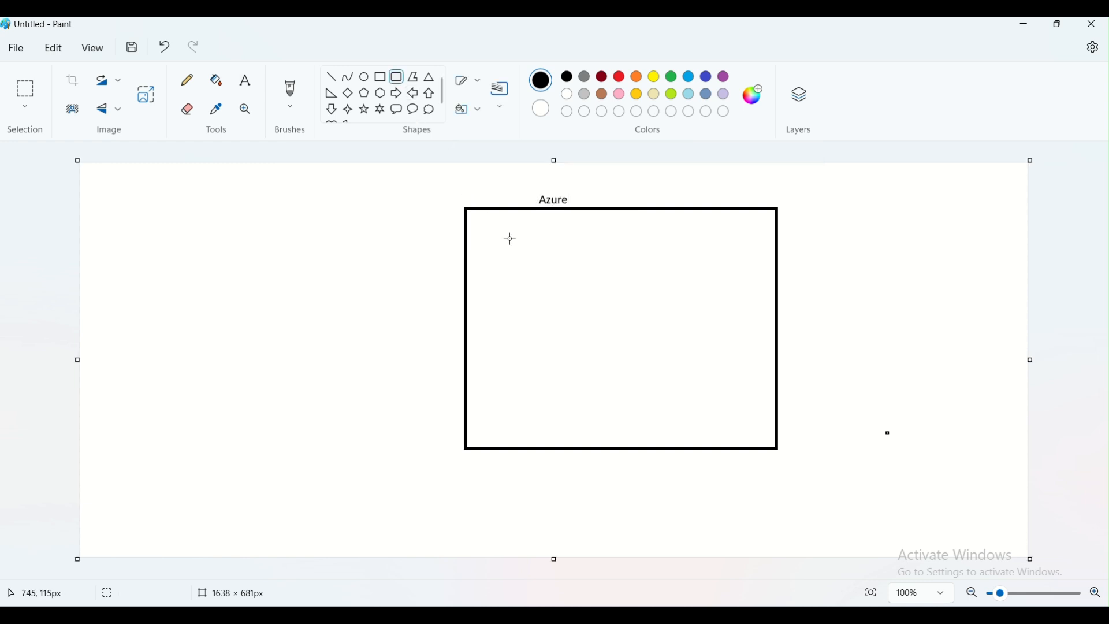
pyautogui.moveTo(509, 269); pyautogui.dragTo(576, 351)
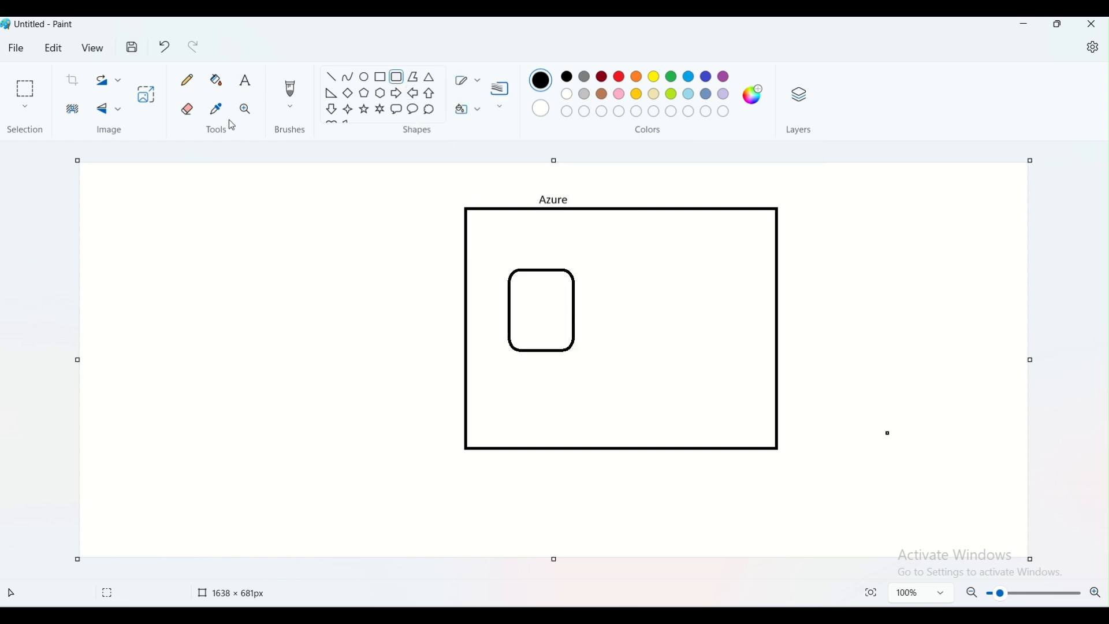
pyautogui.click(245, 80)
pyautogui.click(516, 250)
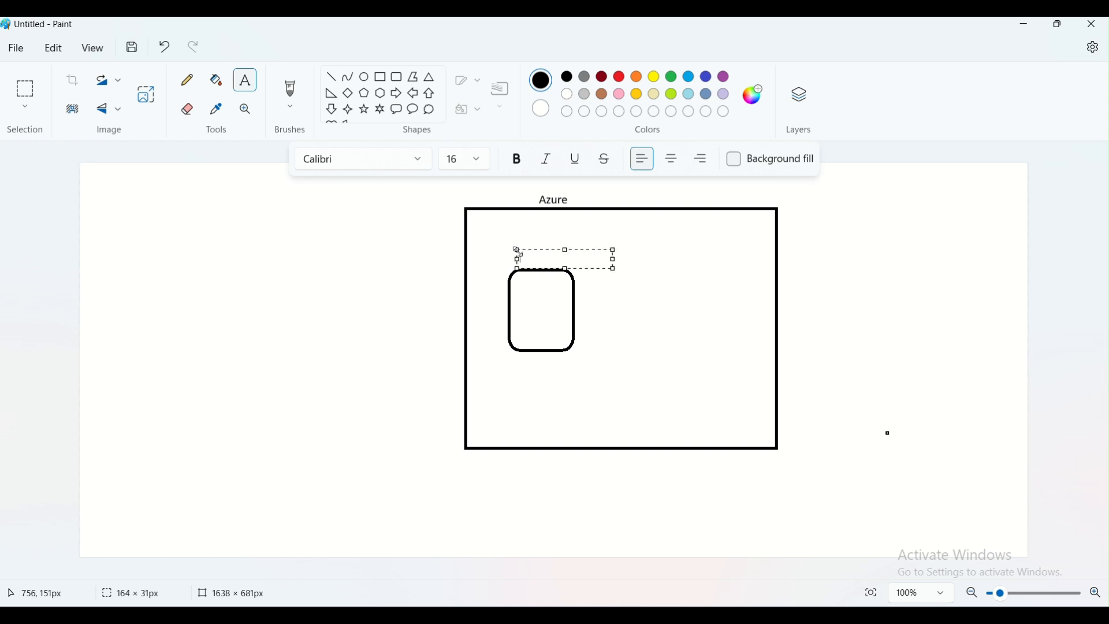
pyautogui.write('RG-1')
pyautogui.click(708, 335)
# Draw a second rounded rectangle on the right side of the Azure box and label it "RG-2"
pyautogui.click(397, 77)
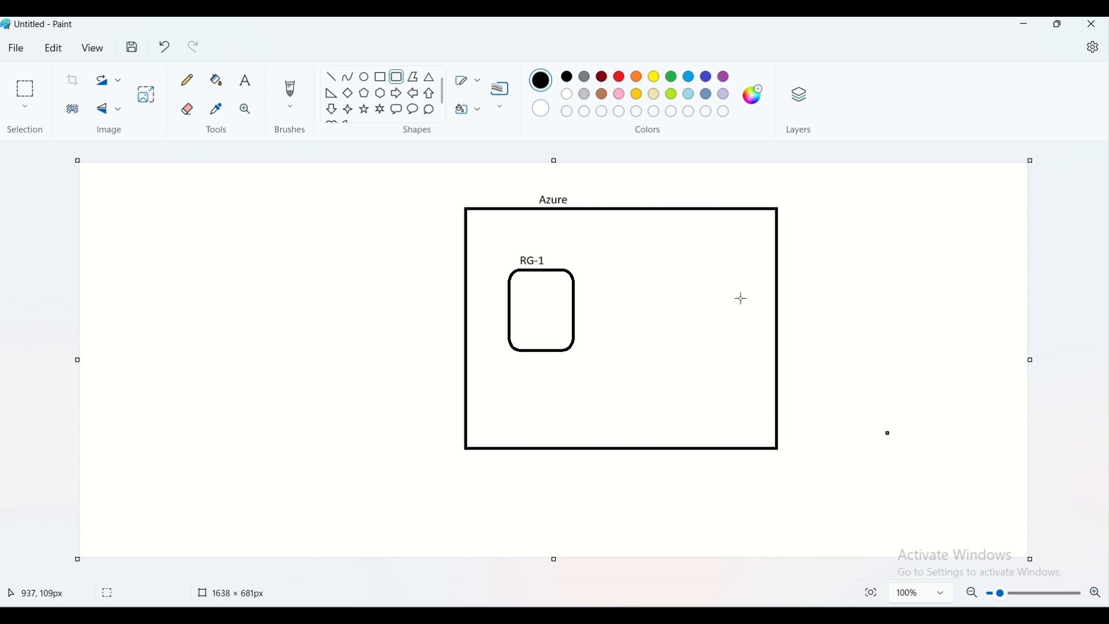
pyautogui.moveTo(661, 260)
pyautogui.mouseDown()
pyautogui.moveTo(753, 342)
pyautogui.moveTo(741, 352)
pyautogui.mouseUp()
pyautogui.click(735, 401)
pyautogui.click(245, 80)
pyautogui.click(676, 247)
pyautogui.write('Rg')
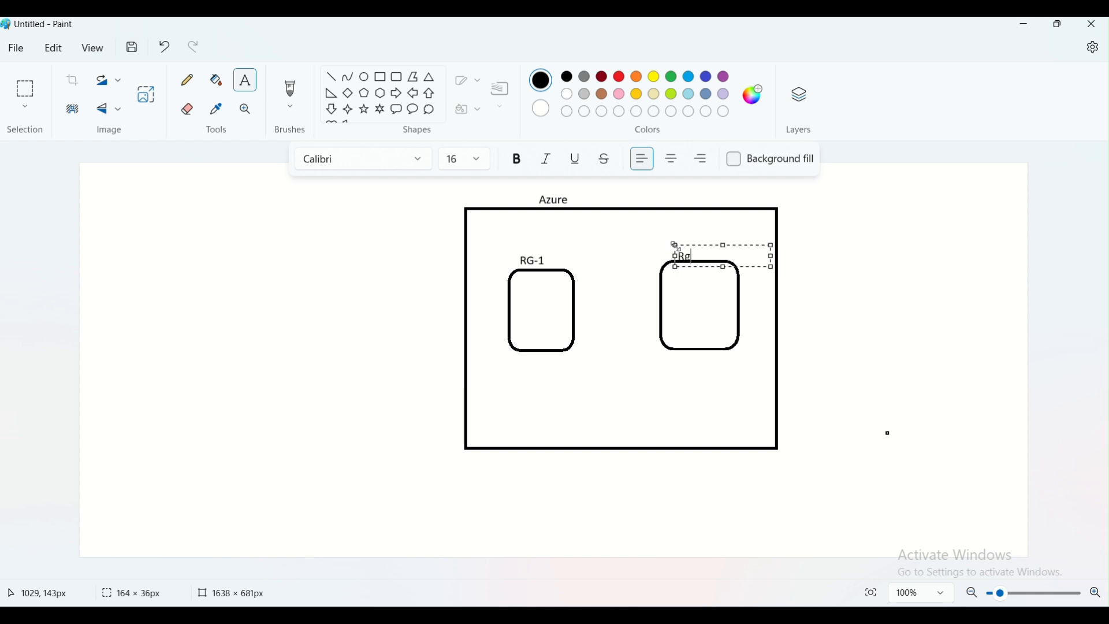
pyautogui.write('G-2')
pyautogui.click(507, 308)
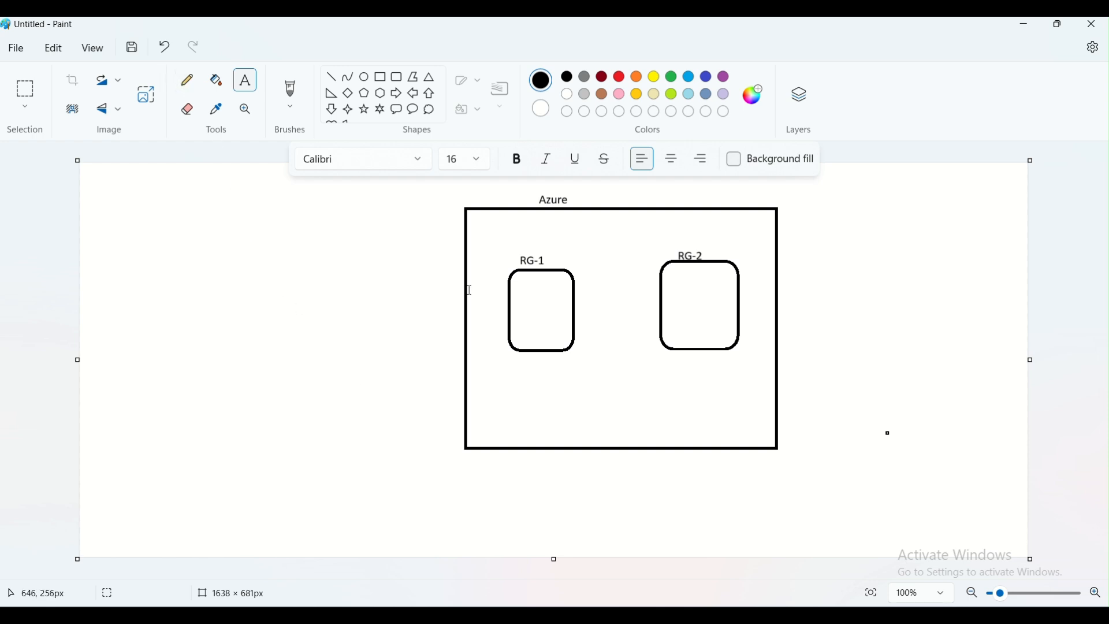
# With the Pencil, draw an arrow into the Azure box from the left and label its tail "a"
pyautogui.click(188, 80)
pyautogui.moveTo(367, 393)
pyautogui.mouseDown()
pyautogui.moveTo(462, 390)
pyautogui.moveTo(458, 403)
pyautogui.mouseUp()
pyautogui.click(245, 80)
pyautogui.click(334, 396)
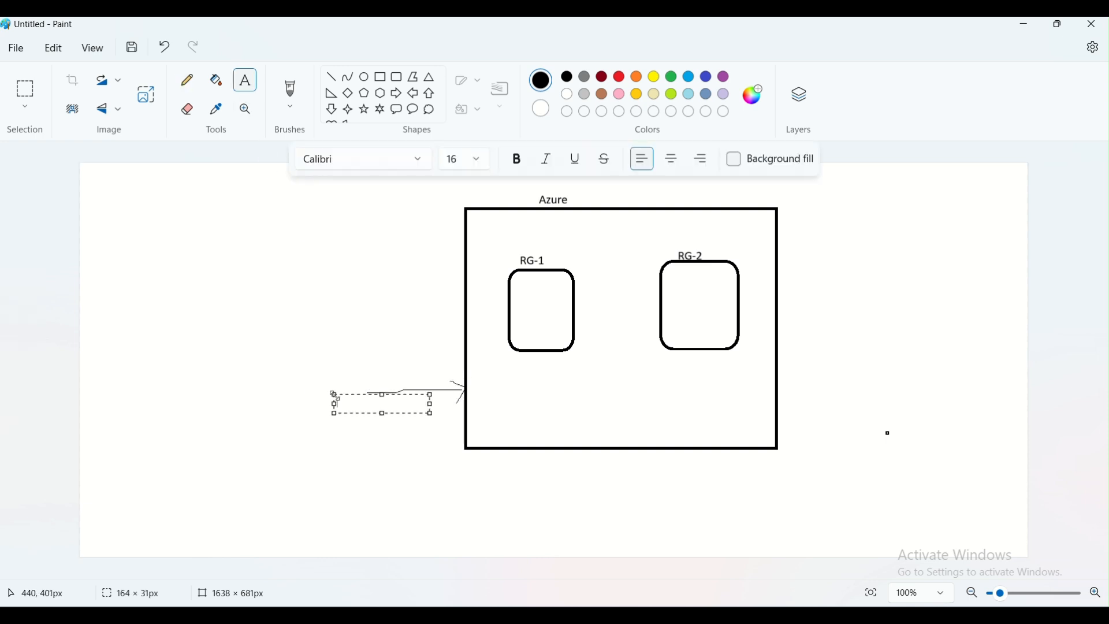
pyautogui.write('a')
pyautogui.click(374, 458)
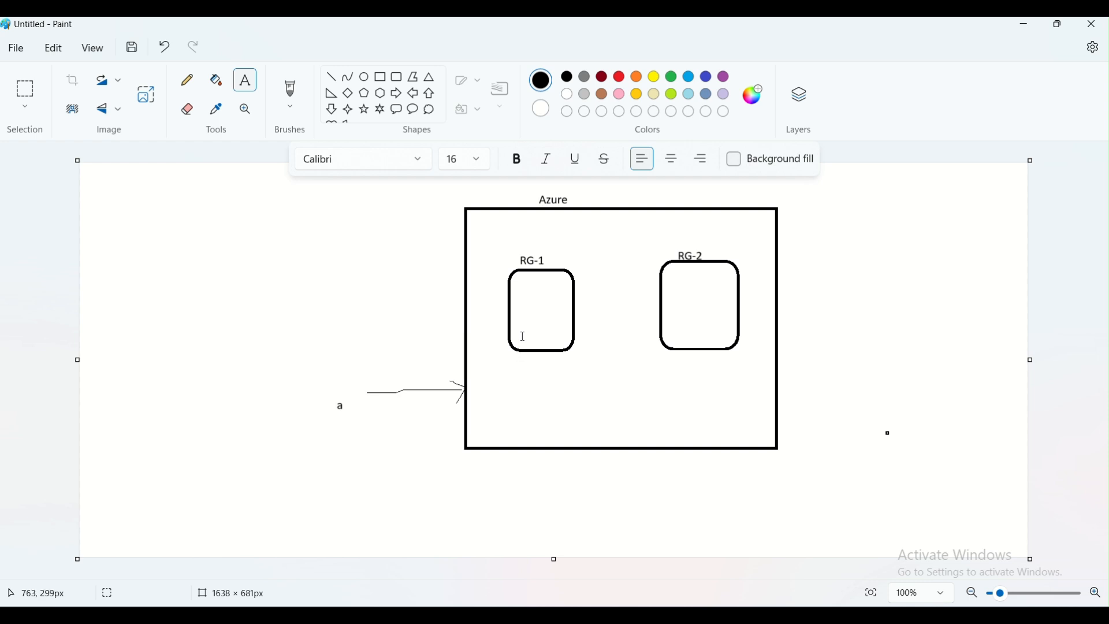
# Add the text "RBAC Assigned on RG-1" just above the RG-1 box inside the Azure rectangle
pyautogui.click(517, 239)
pyautogui.write('RBAC Assigned')
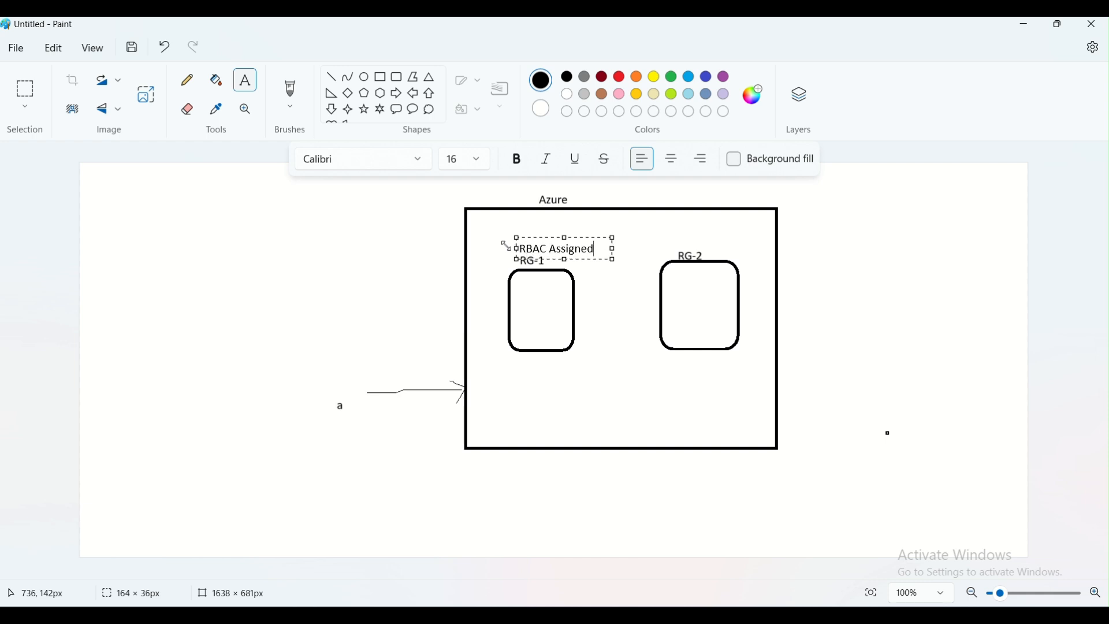
pyautogui.write(' on')
pyautogui.press('Return')
pyautogui.click(614, 250)
pyautogui.write('RG-1')
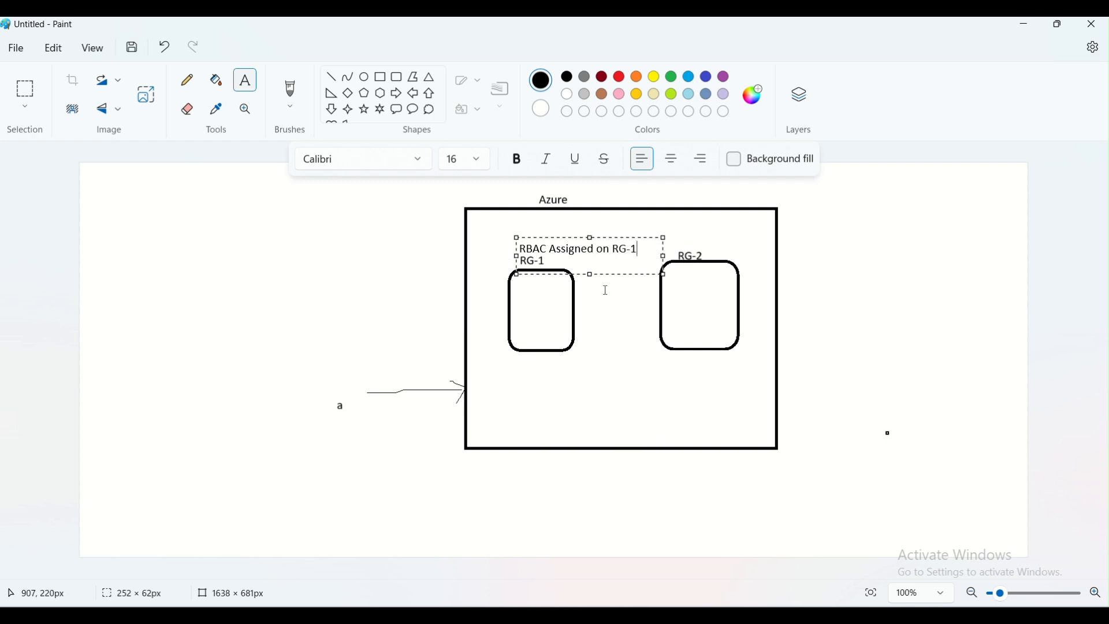
pyautogui.click(604, 291)
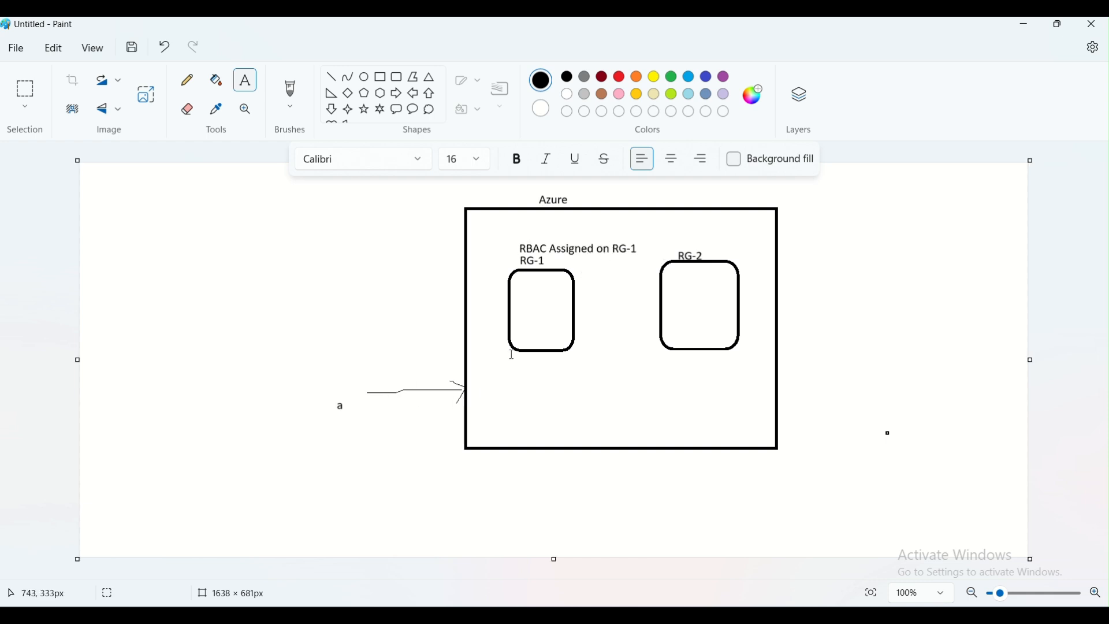
# With the Pencil, draw an arrow from arrow a into the RG-1 box and short strokes pointing at the RG-1 and RG-2 labels
pyautogui.click(190, 80)
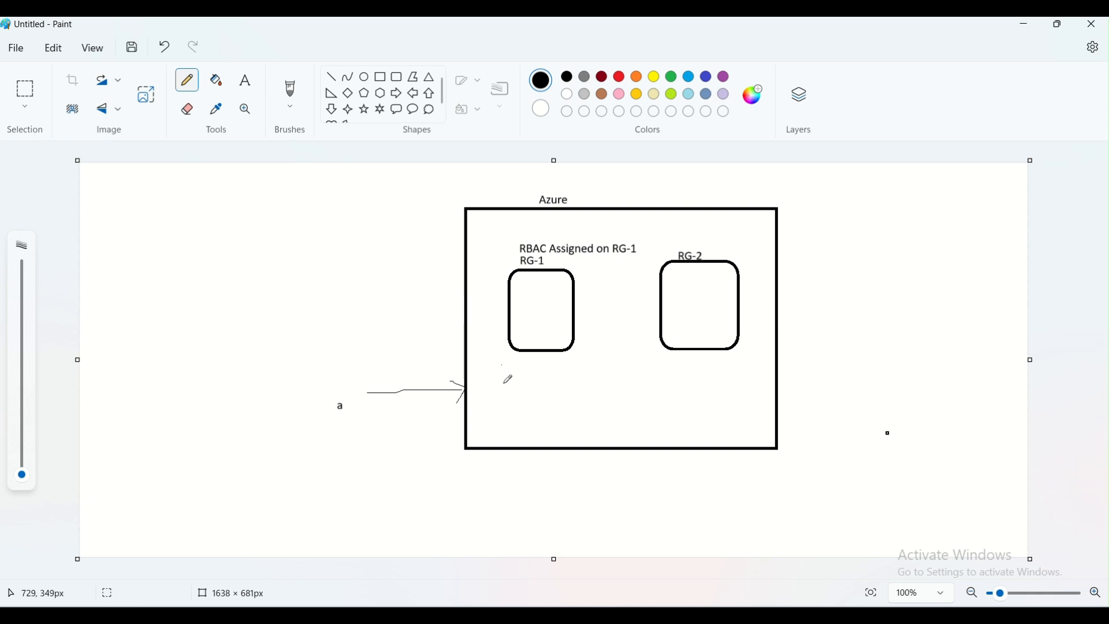
pyautogui.moveTo(474, 384)
pyautogui.mouseDown()
pyautogui.moveTo(543, 329)
pyautogui.moveTo(525, 331)
pyautogui.moveTo(547, 354)
pyautogui.mouseUp()
pyautogui.moveTo(548, 257)
pyautogui.mouseDown()
pyautogui.moveTo(553, 266)
pyautogui.moveTo(575, 253)
pyautogui.mouseUp()
pyautogui.click(633, 289)
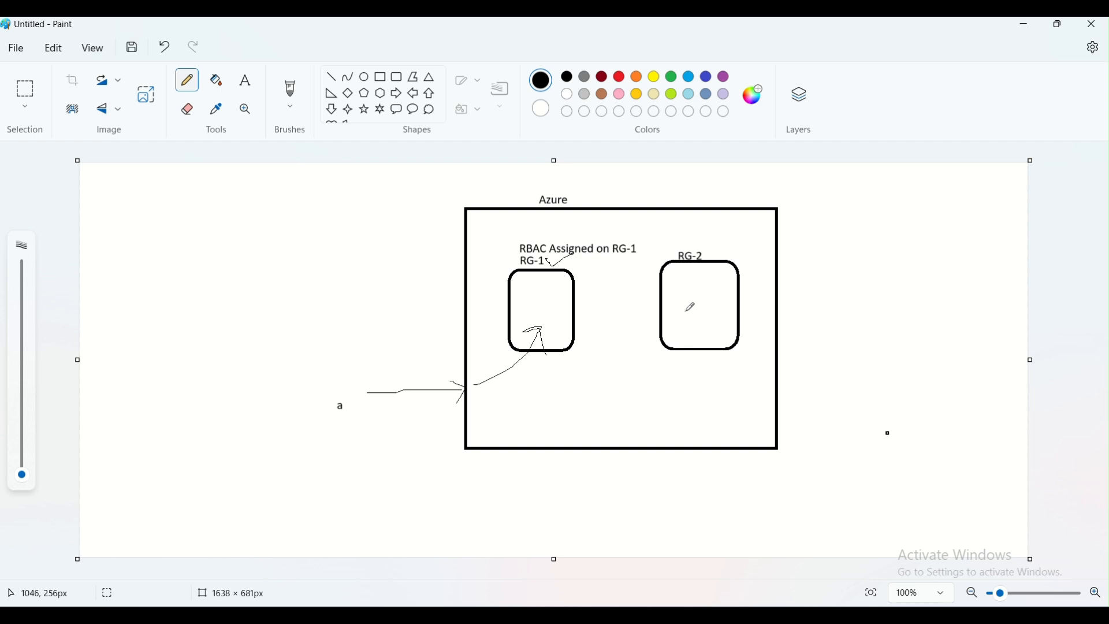
pyautogui.moveTo(705, 248); pyautogui.dragTo(730, 220)
# Write "IAM" and "Identity and Access Management" to the right of the Azure box, widening the text box to fit
pyautogui.click(245, 80)
pyautogui.click(839, 232)
pyautogui.write('IAM')
pyautogui.press('Return')
pyautogui.press('Return')
pyautogui.write('Identity and Access Managemenr')
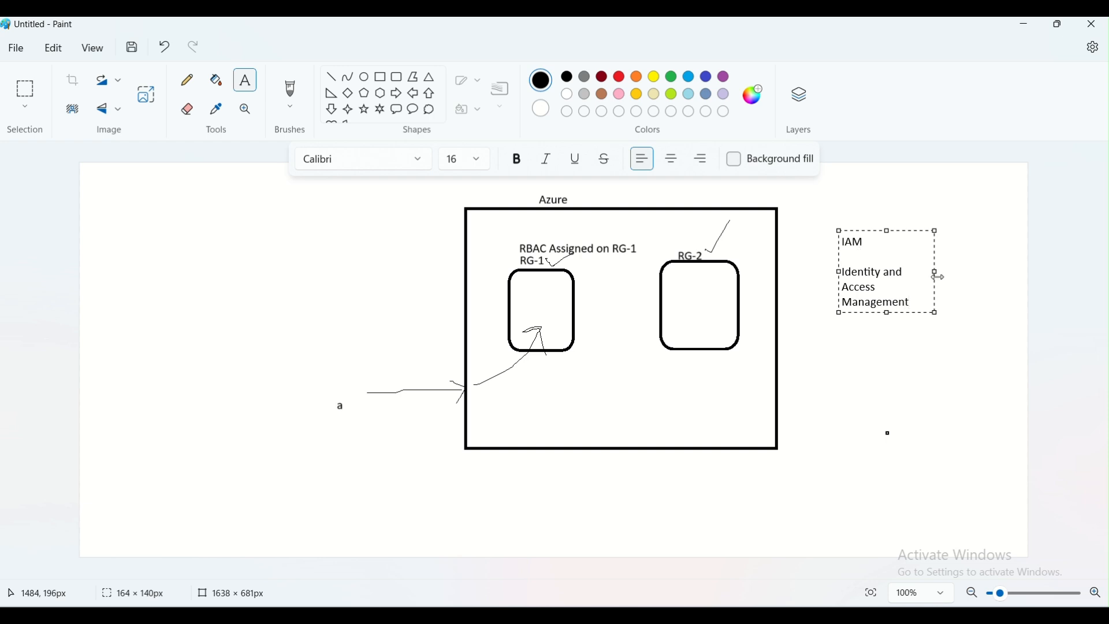
pyautogui.moveTo(940, 272); pyautogui.dragTo(1033, 269)
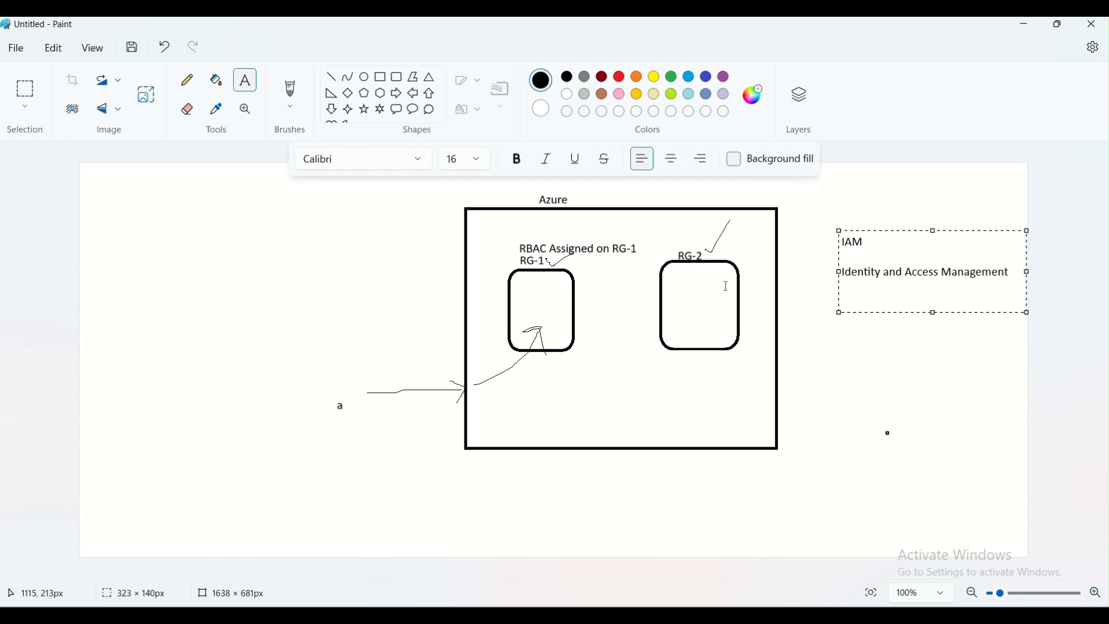
pyautogui.click(900, 376)
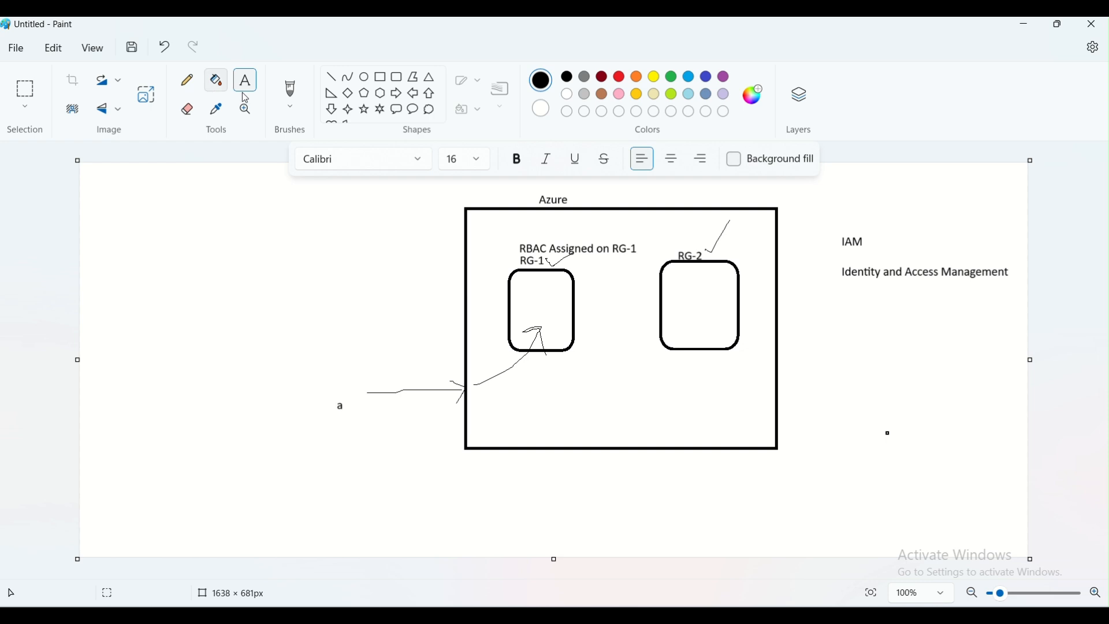
# Add the labels "b" and "c" below "a" to the left of the Azure box
pyautogui.click(334, 433)
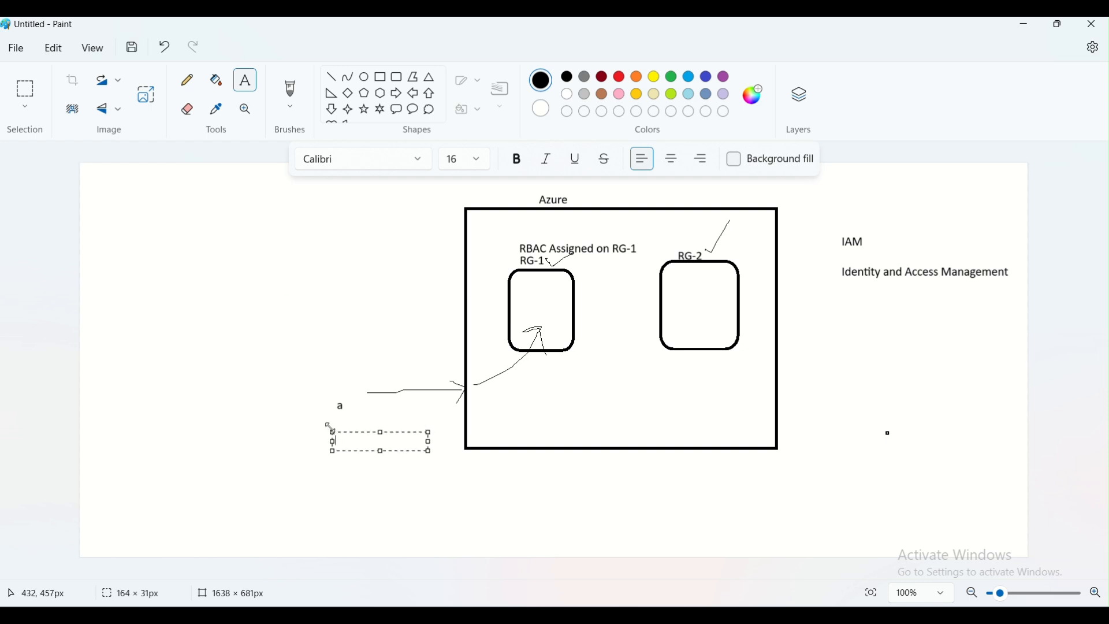
pyautogui.write('b')
pyautogui.click(345, 480)
pyautogui.click(338, 477)
pyautogui.write('c')
pyautogui.click(467, 535)
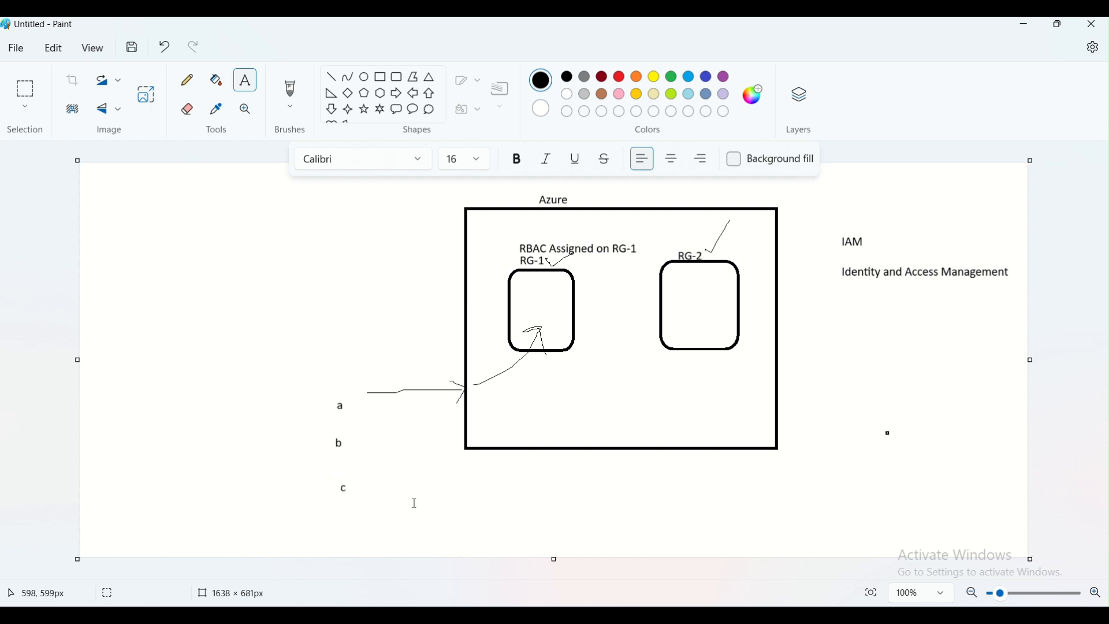
# Label a, b and c as "Junior Associate", "Manager" and "Director" beside each letter
pyautogui.click(253, 405)
pyautogui.write('Junior Associate')
pyautogui.click(251, 459)
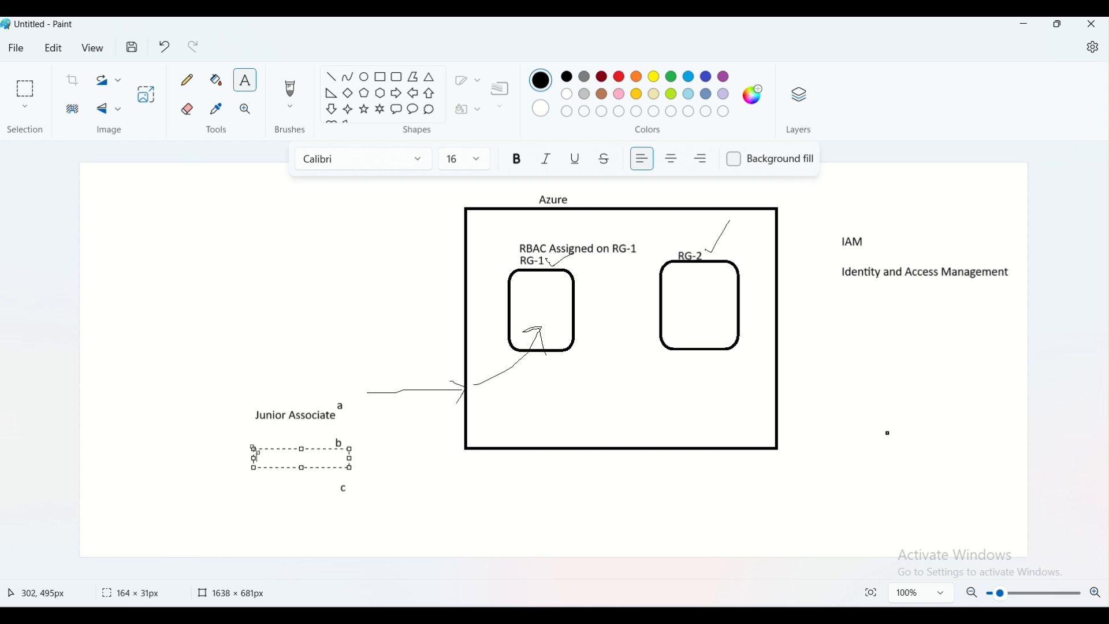
pyautogui.write('Manager')
pyautogui.click(260, 497)
pyautogui.click(259, 497)
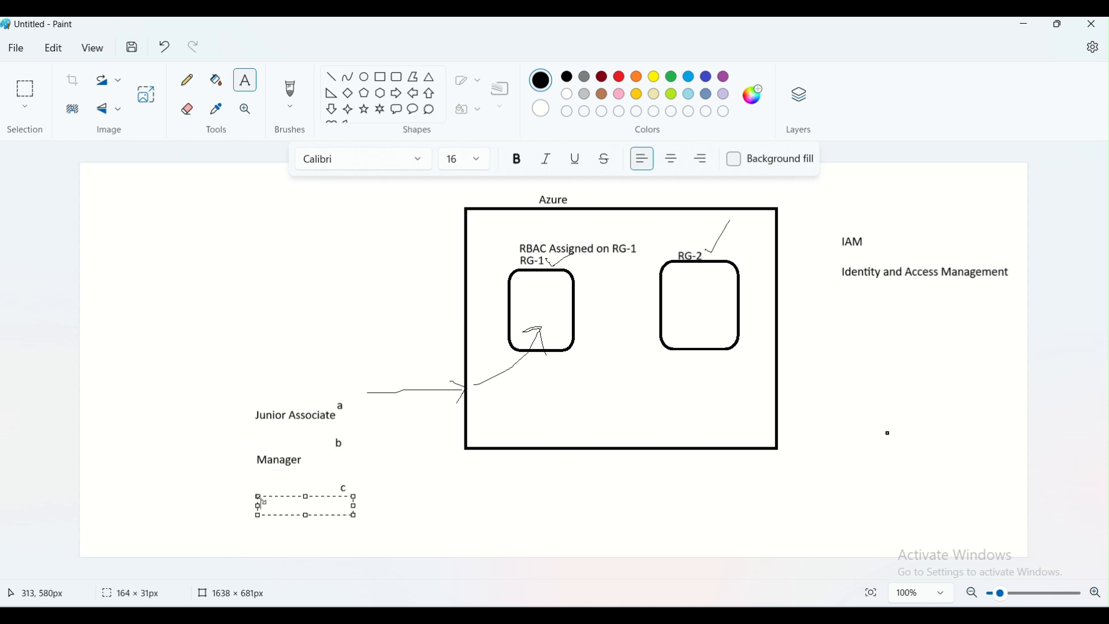
pyautogui.write('Tester')
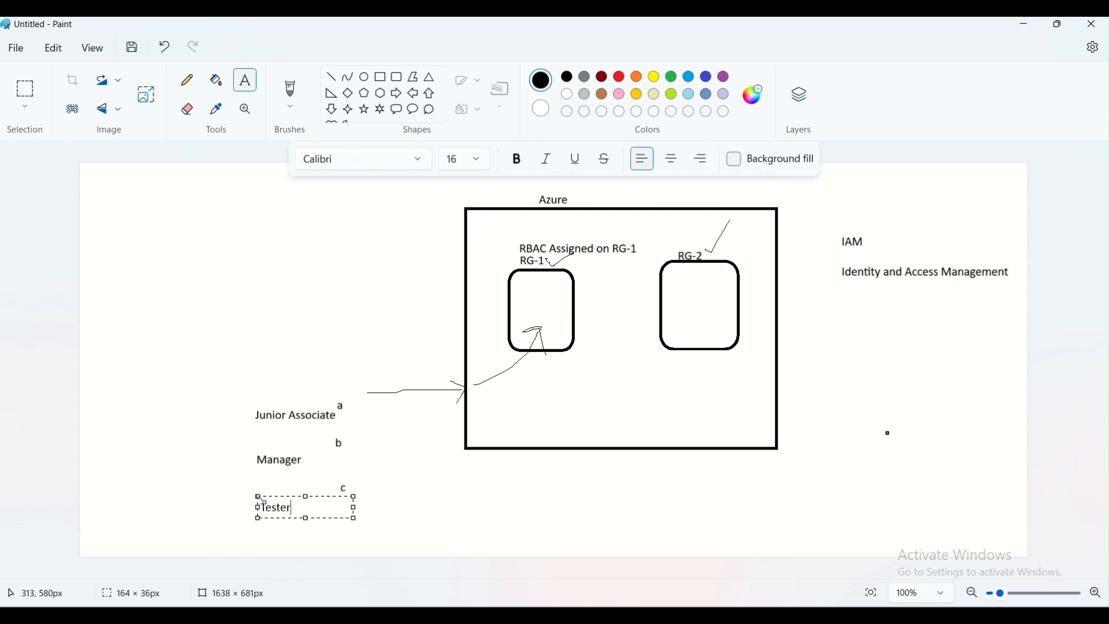
pyautogui.press('BackSpace')
pyautogui.press('BackSpace')
pyautogui.press('BackSpace')
pyautogui.press('BackSpace')
pyautogui.press('BackSpace')
pyautogui.press('BackSpace')
pyautogui.write('Director')
pyautogui.click(408, 499)
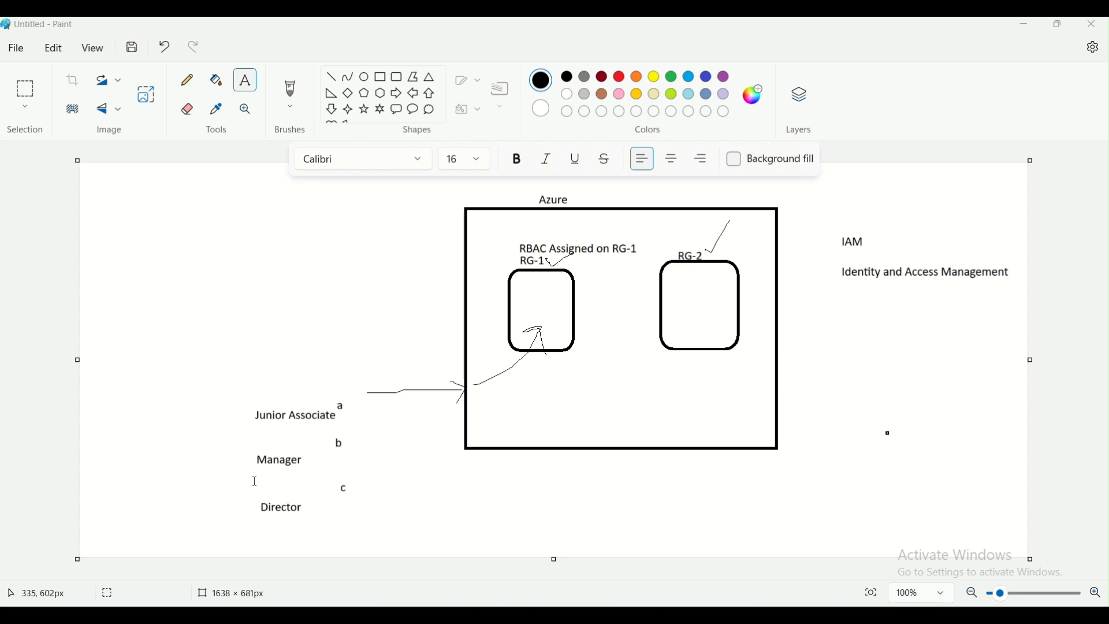
# Write a "Roles" list with Reader, Contributor and Owner in the top-left area of the canvas
pyautogui.click(141, 217)
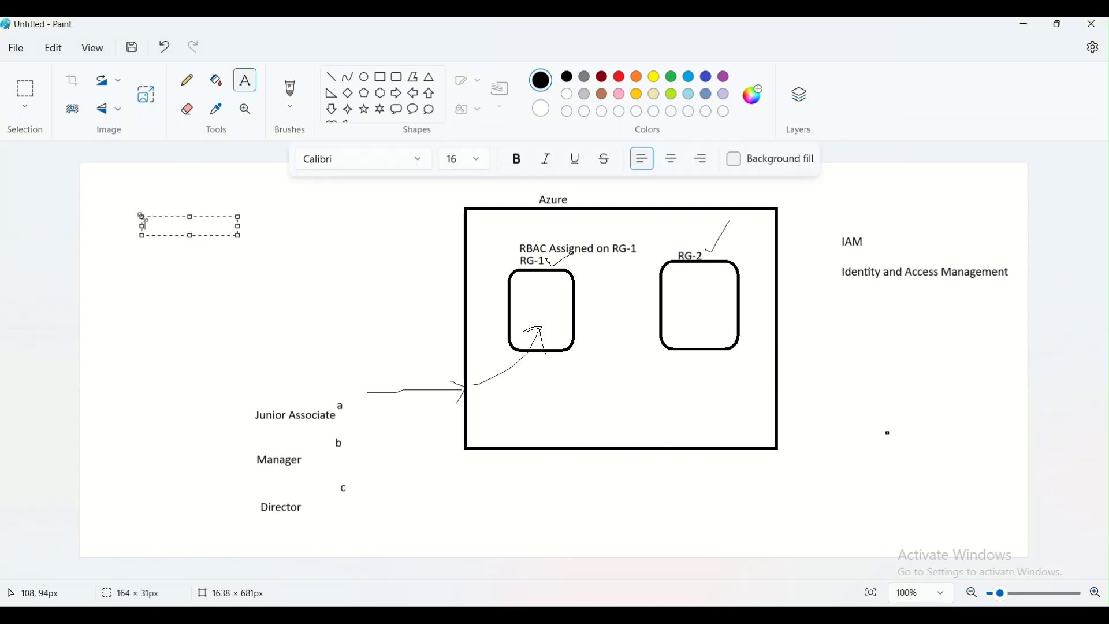
pyautogui.write('Roles')
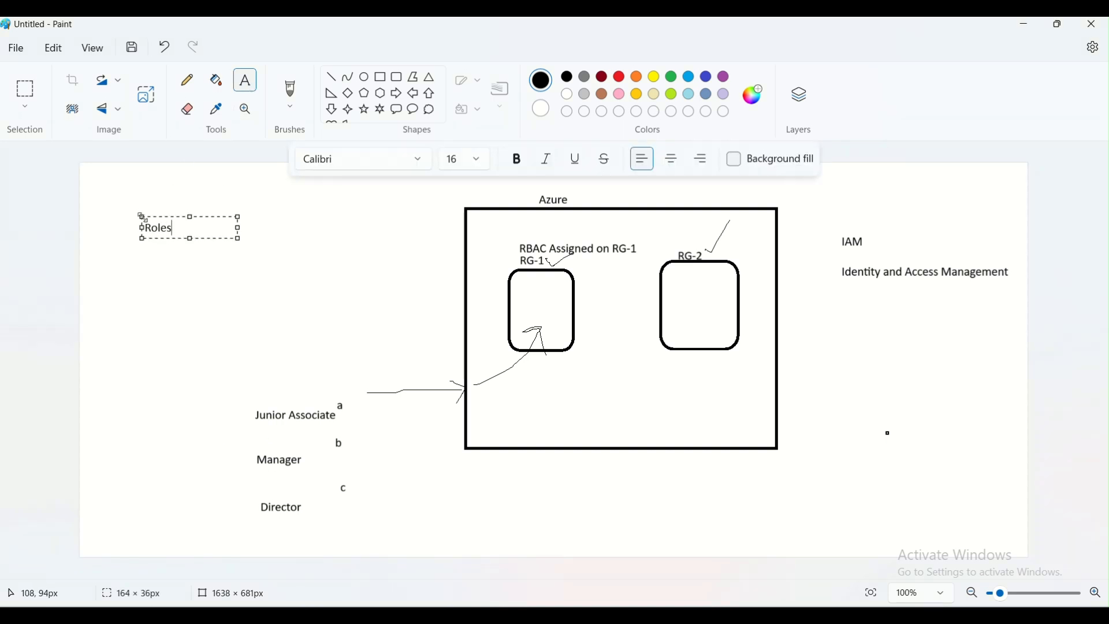
pyautogui.press('Return')
pyautogui.press('Return')
pyautogui.write('Re')
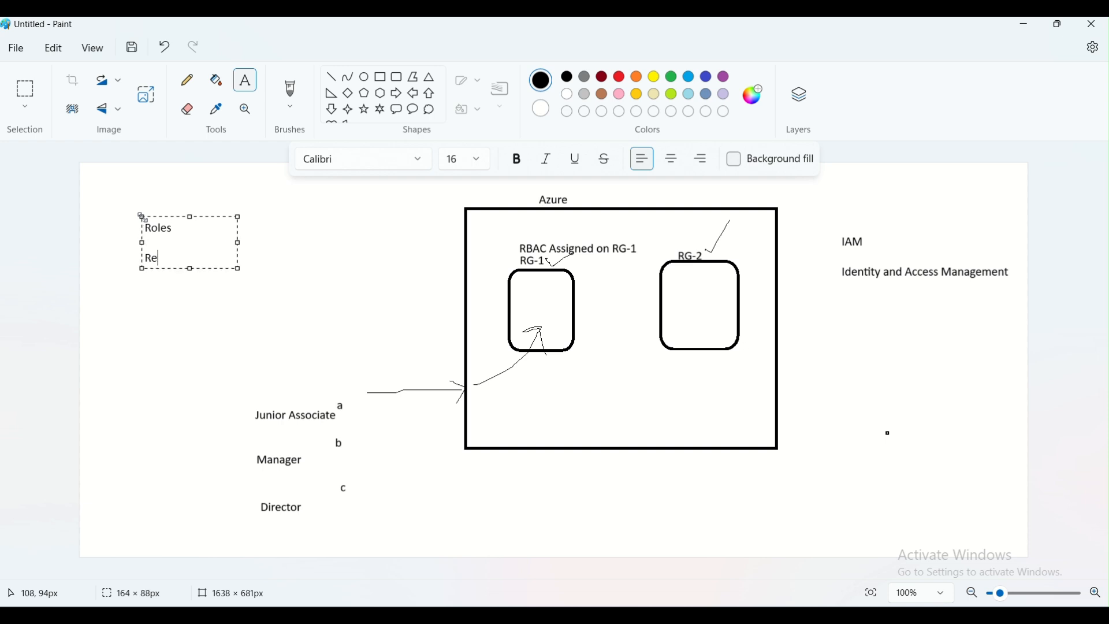
pyautogui.write('ader')
pyautogui.press('Return')
pyautogui.write('Contr')
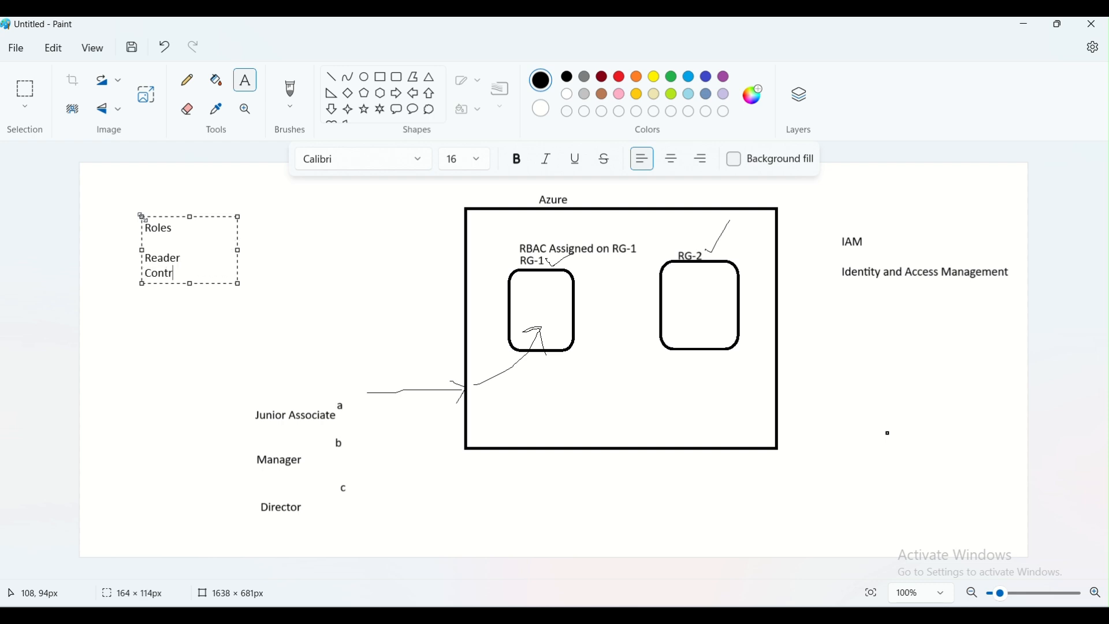
pyautogui.write('ibutor')
pyautogui.press('Return')
pyautogui.write('Owner')
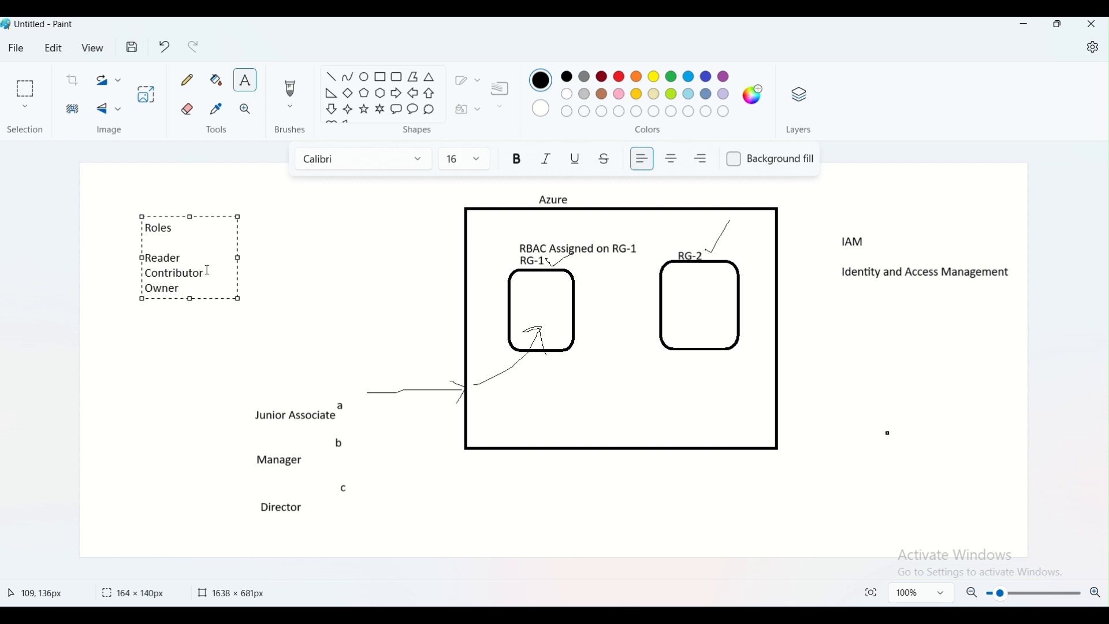
pyautogui.click(164, 325)
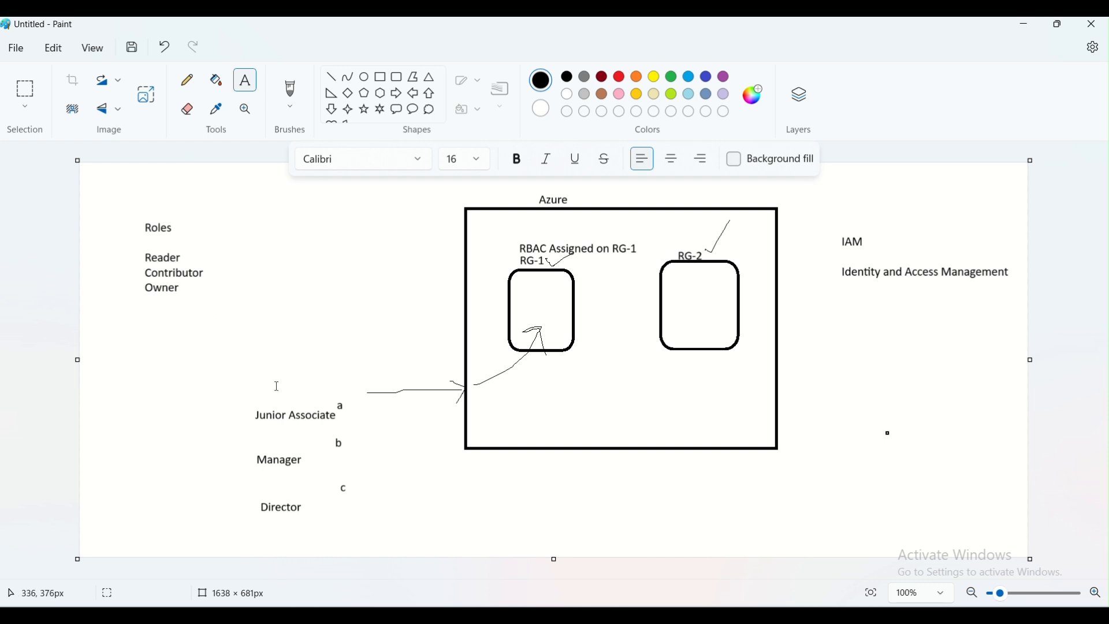
# With the Pencil, draw curves linking Junior Associate to Reader, Manager to Contributor and Director to Owner, plus a stroke by c
pyautogui.click(186, 80)
pyautogui.moveTo(259, 416)
pyautogui.mouseDown()
pyautogui.moveTo(255, 393)
pyautogui.moveTo(285, 283)
pyautogui.moveTo(212, 220)
pyautogui.moveTo(184, 266)
pyautogui.moveTo(200, 251)
pyautogui.mouseUp()
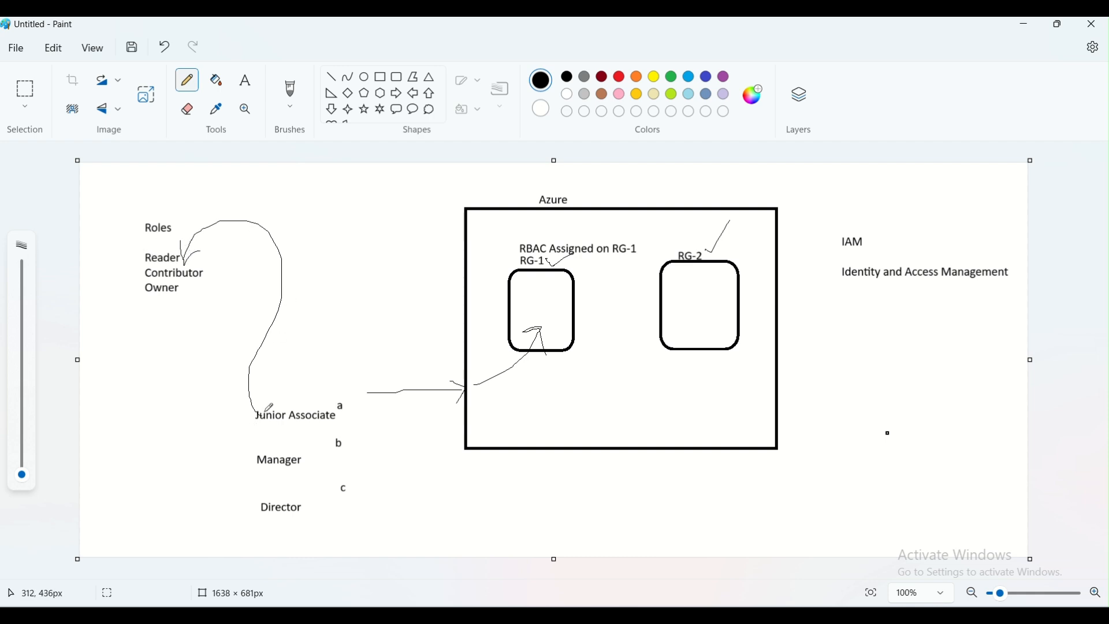
pyautogui.moveTo(254, 461)
pyautogui.mouseDown()
pyautogui.moveTo(213, 429)
pyautogui.moveTo(204, 303)
pyautogui.moveTo(220, 273)
pyautogui.mouseUp()
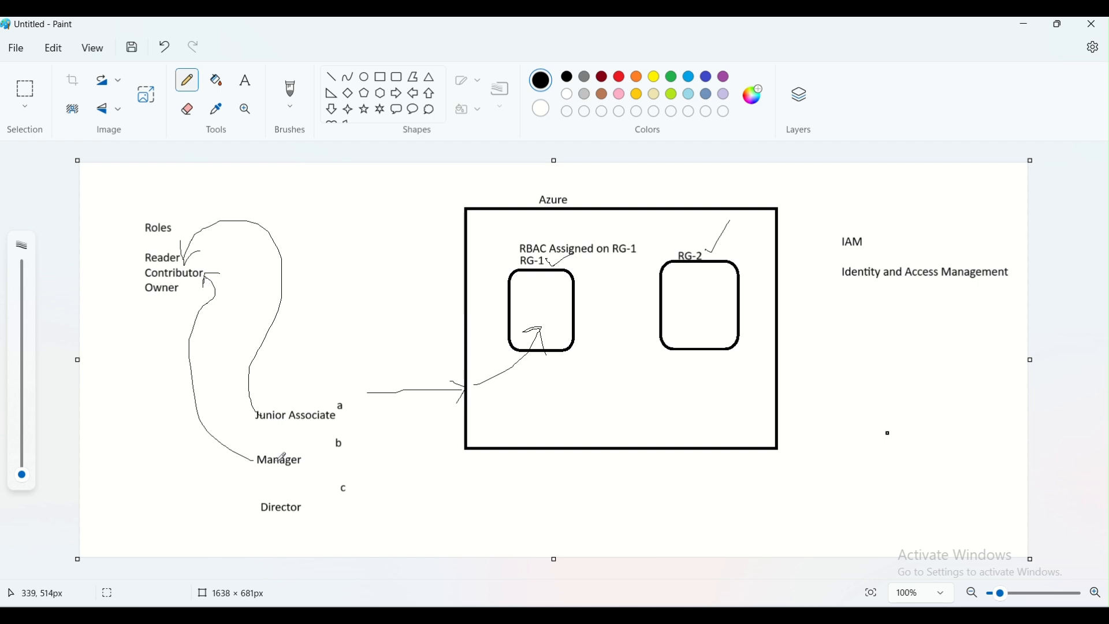
pyautogui.moveTo(254, 507)
pyautogui.mouseDown()
pyautogui.moveTo(184, 473)
pyautogui.moveTo(166, 348)
pyautogui.moveTo(173, 293)
pyautogui.mouseUp()
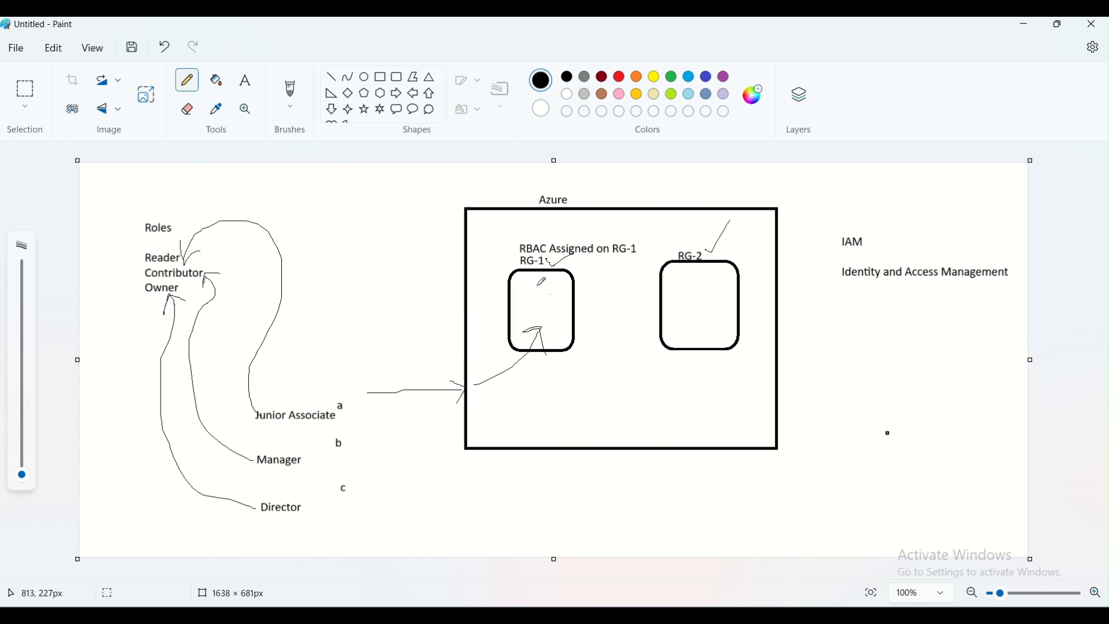
pyautogui.moveTo(222, 409); pyautogui.dragTo(242, 451)
pyautogui.moveTo(354, 491); pyautogui.dragTo(387, 463)
# Add the label "d" above "a" with the Text tool
pyautogui.click(246, 81)
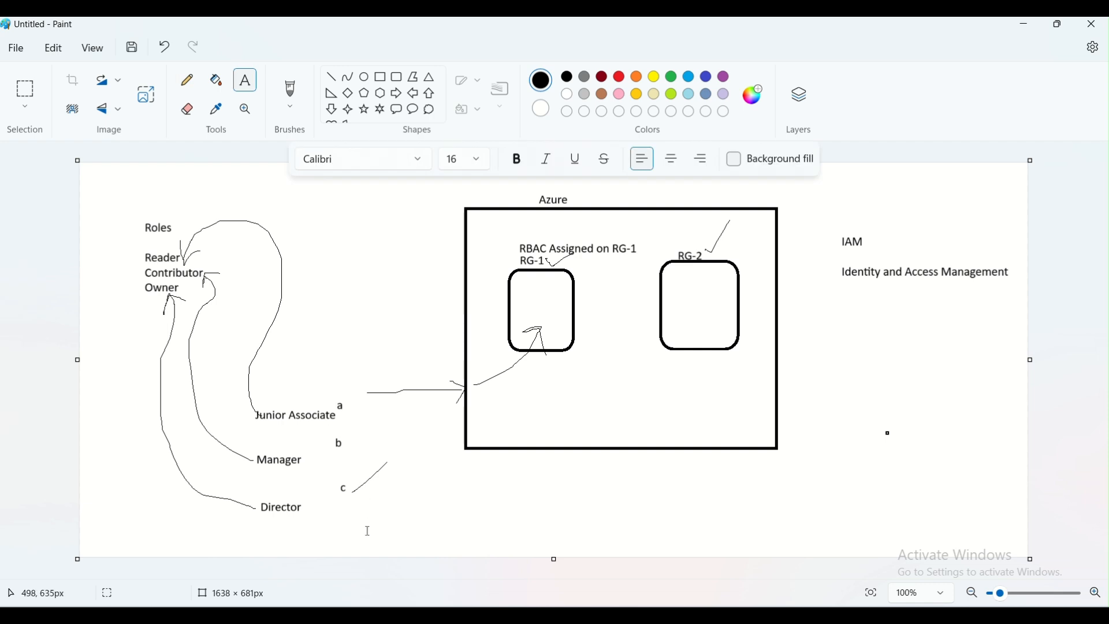
pyautogui.click(332, 361)
pyautogui.write('d')
# With the Pencil, connect "d" to the roles list with a curve and add tick marks beside the roles
pyautogui.click(187, 79)
pyautogui.moveTo(330, 369)
pyautogui.mouseDown()
pyautogui.moveTo(324, 276)
pyautogui.moveTo(249, 188)
pyautogui.moveTo(179, 250)
pyautogui.moveTo(190, 228)
pyautogui.mouseUp()
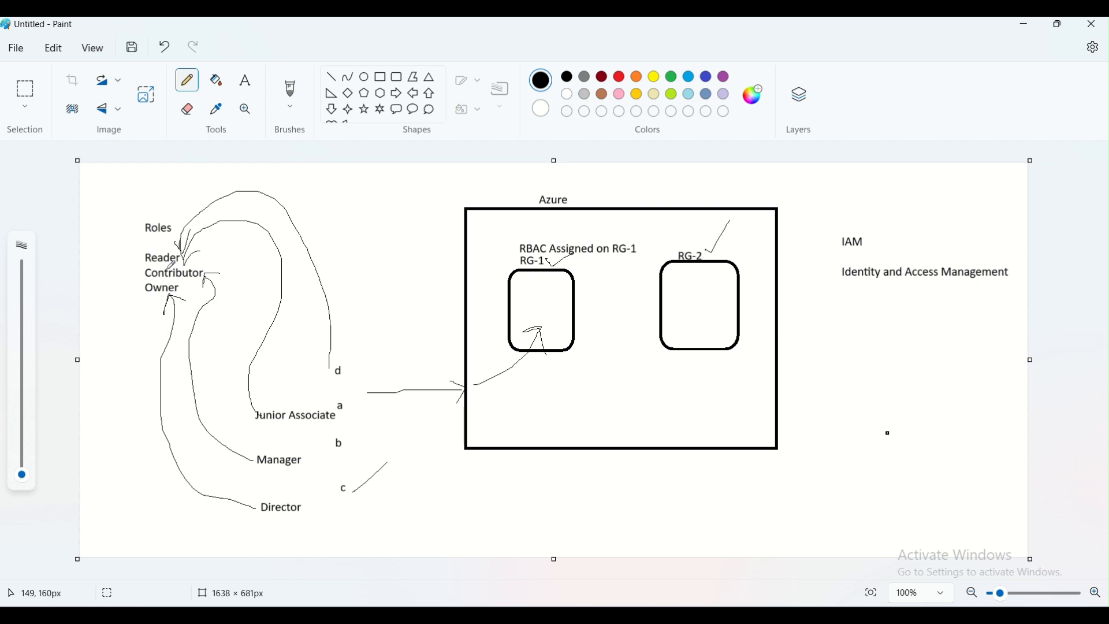
pyautogui.moveTo(140, 247); pyautogui.dragTo(131, 298)
pyautogui.click(489, 367)
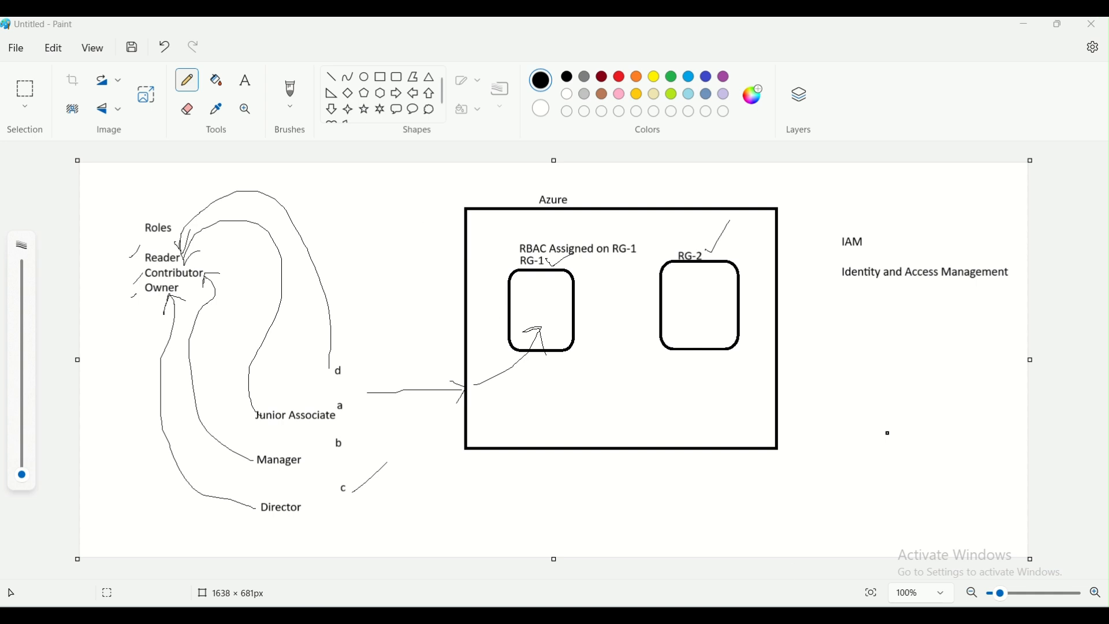
# Switch from Paint to the Azure portal home page in the browser
pyautogui.moveTo(555, 616)
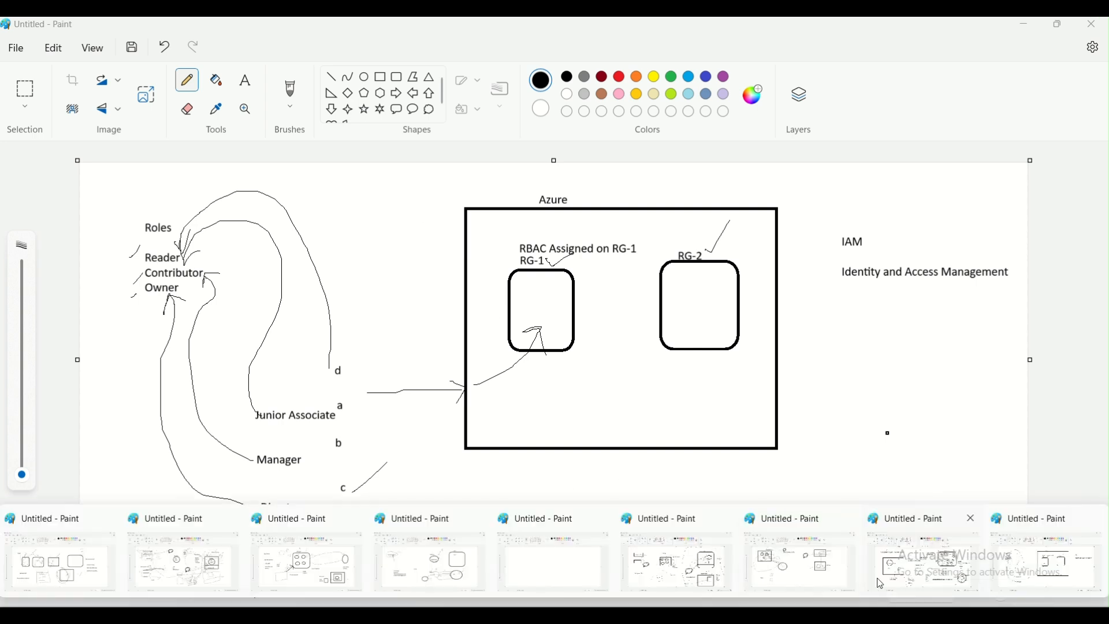
pyautogui.click(956, 569)
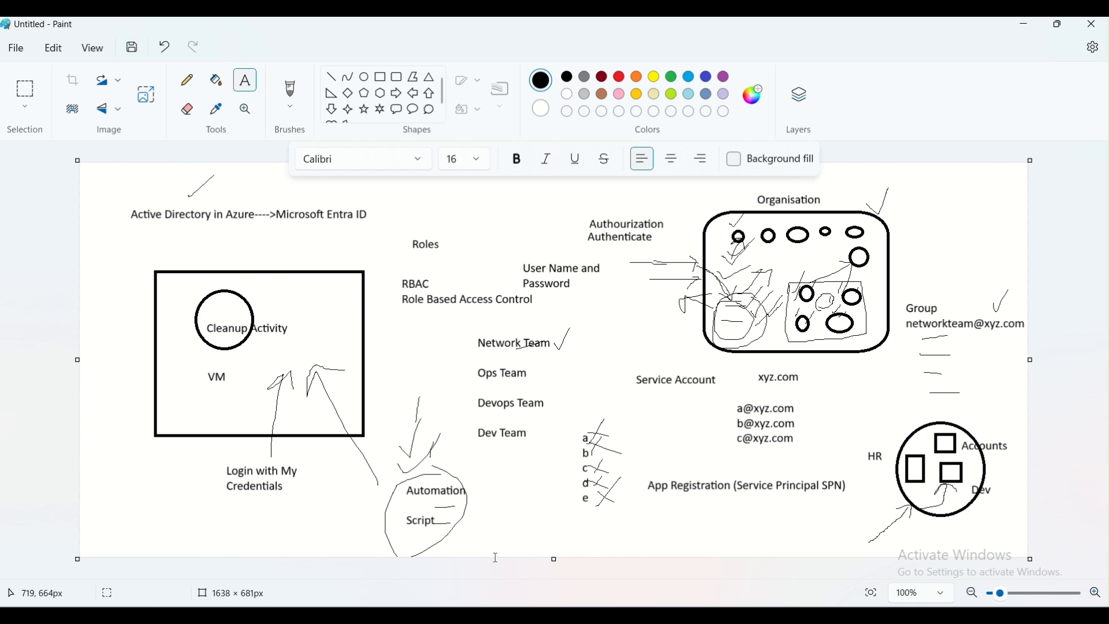
pyautogui.click(412, 607)
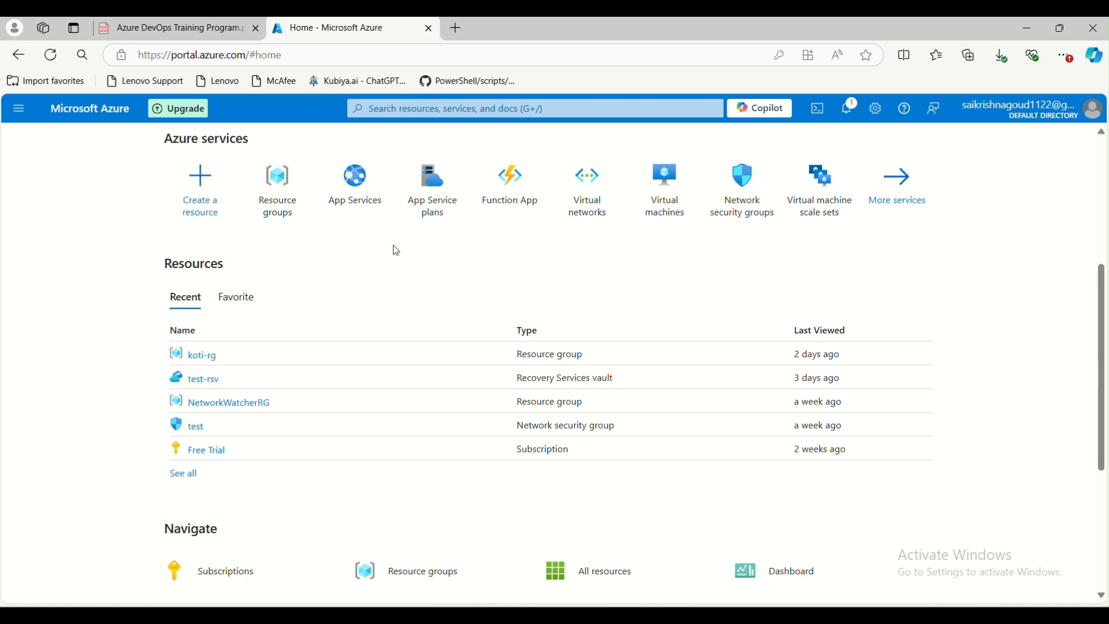
# Search the portal for "entra" and open Microsoft Entra ID
pyautogui.click(434, 111)
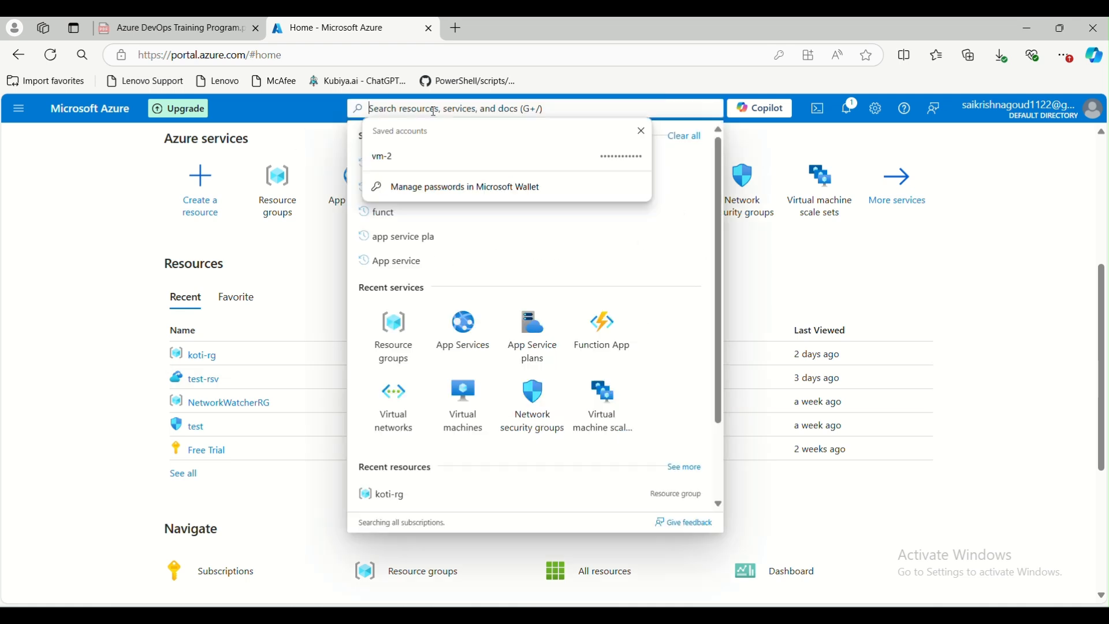
pyautogui.write('entra')
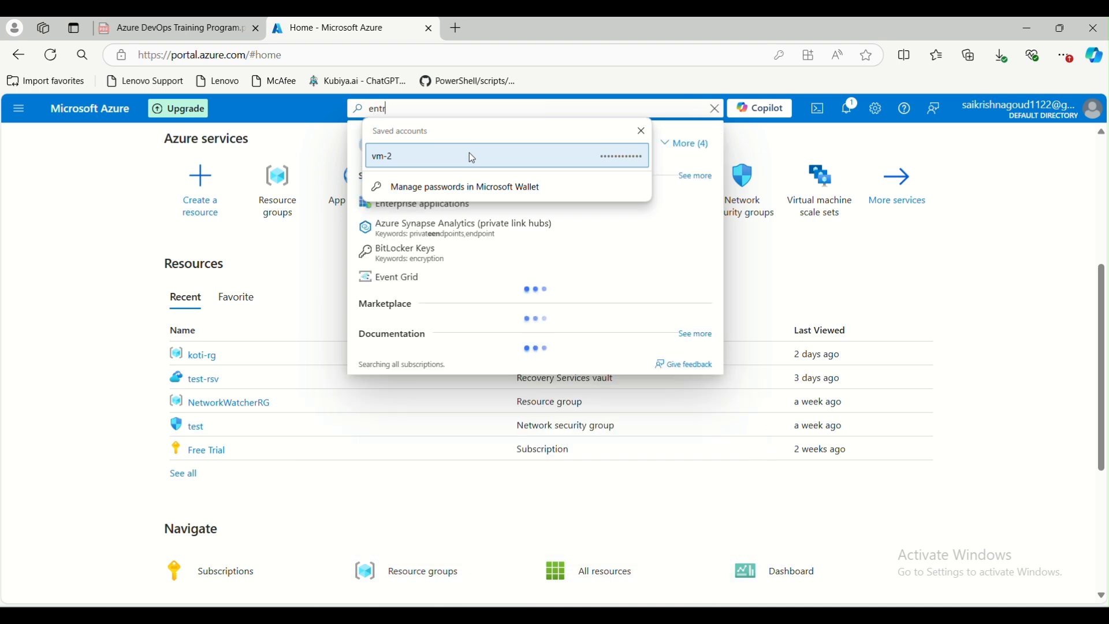
pyautogui.click(643, 133)
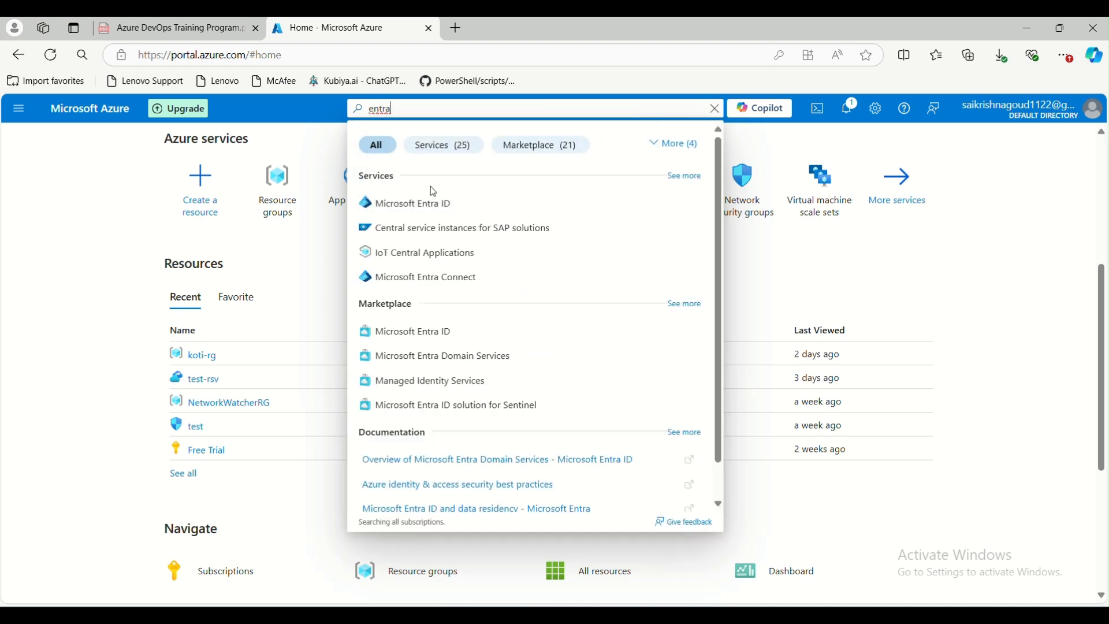
pyautogui.click(405, 209)
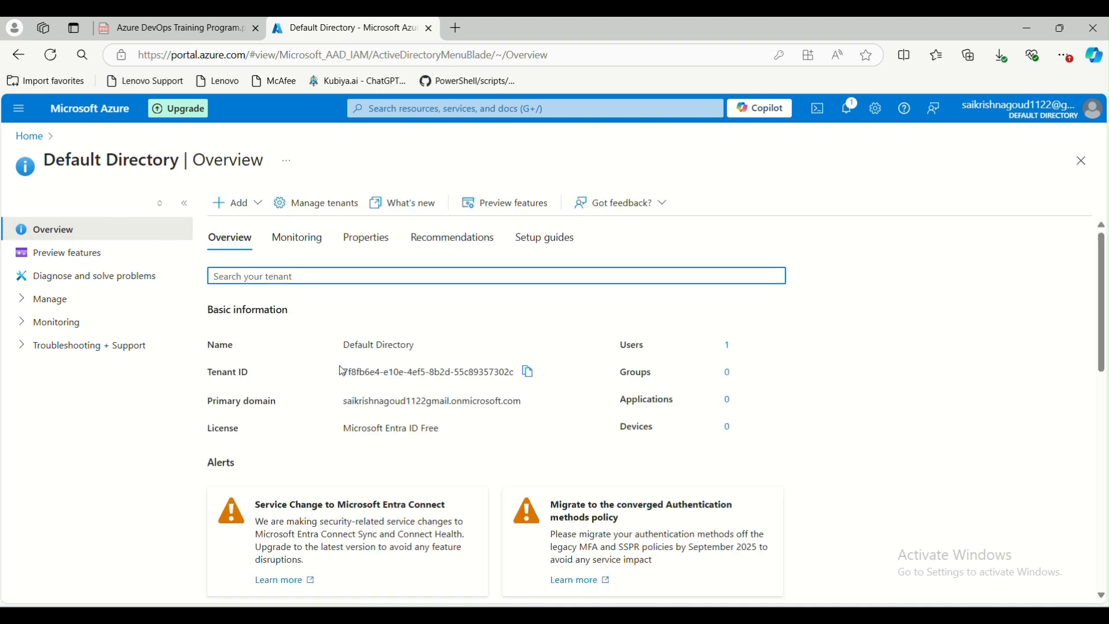
# Examine the directory overview's basic information and counts, then its Monitoring and Properties tabs
pyautogui.moveTo(447, 403); pyautogui.dragTo(490, 404)
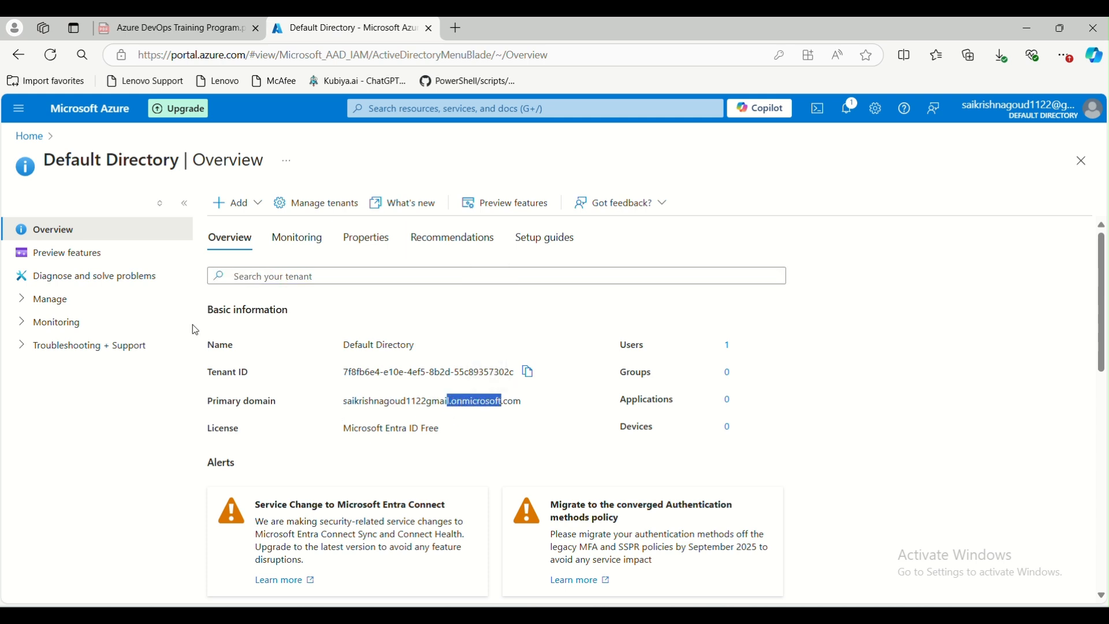
pyautogui.click(732, 356)
pyautogui.moveTo(736, 341); pyautogui.dragTo(713, 341)
pyautogui.moveTo(767, 389); pyautogui.dragTo(710, 397)
pyautogui.moveTo(752, 433); pyautogui.dragTo(718, 434)
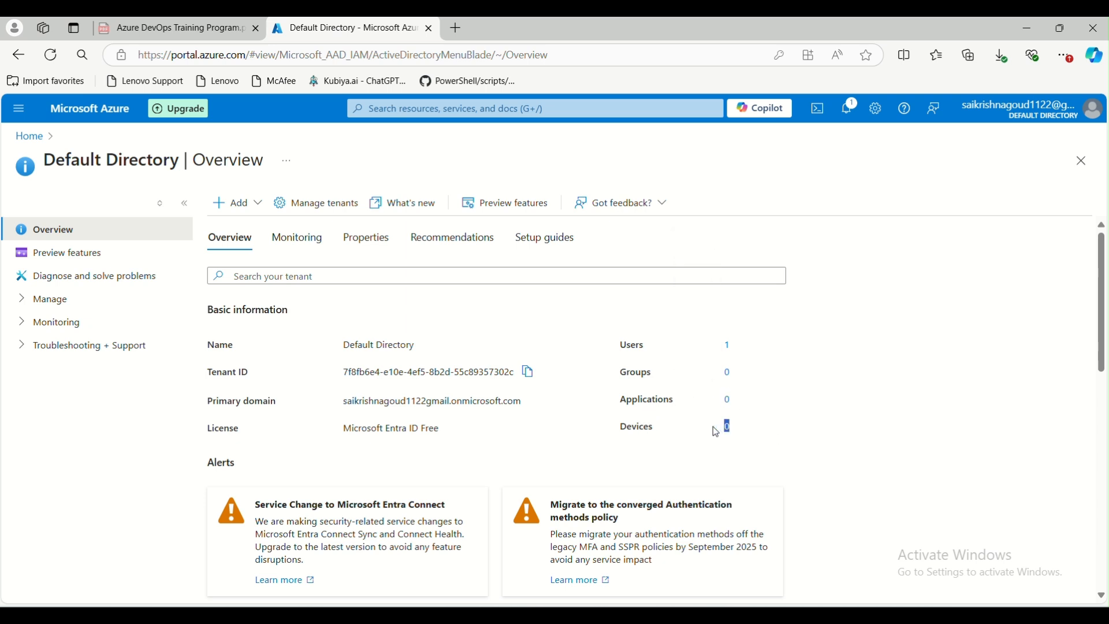
pyautogui.click(810, 416)
pyautogui.scroll(-4, 628, 409)
pyautogui.scroll(4, 510, 433)
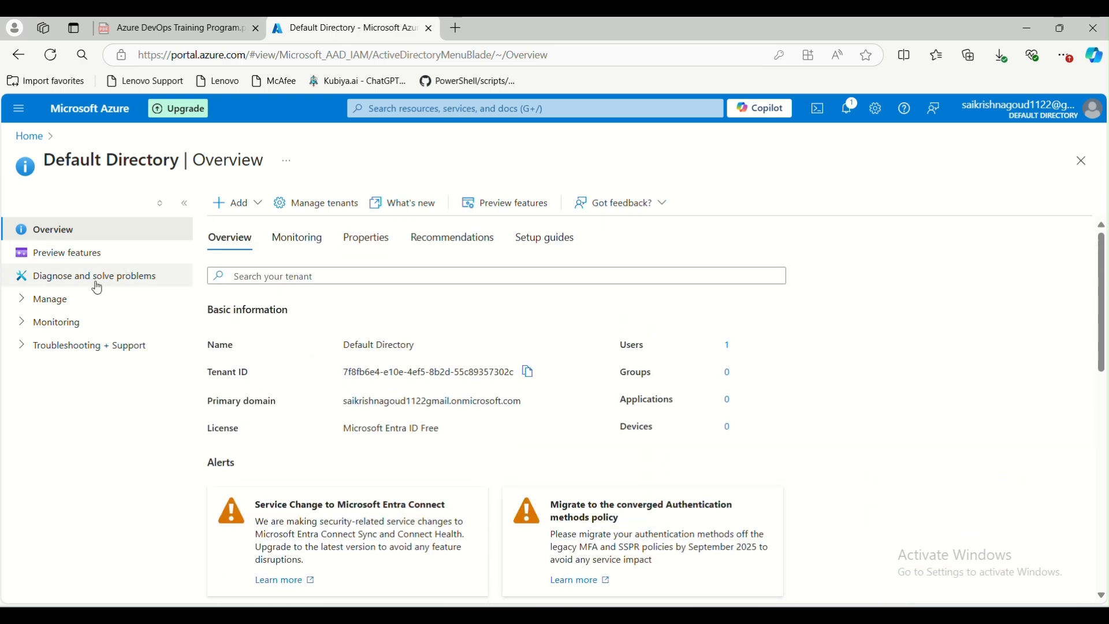
pyautogui.click(296, 239)
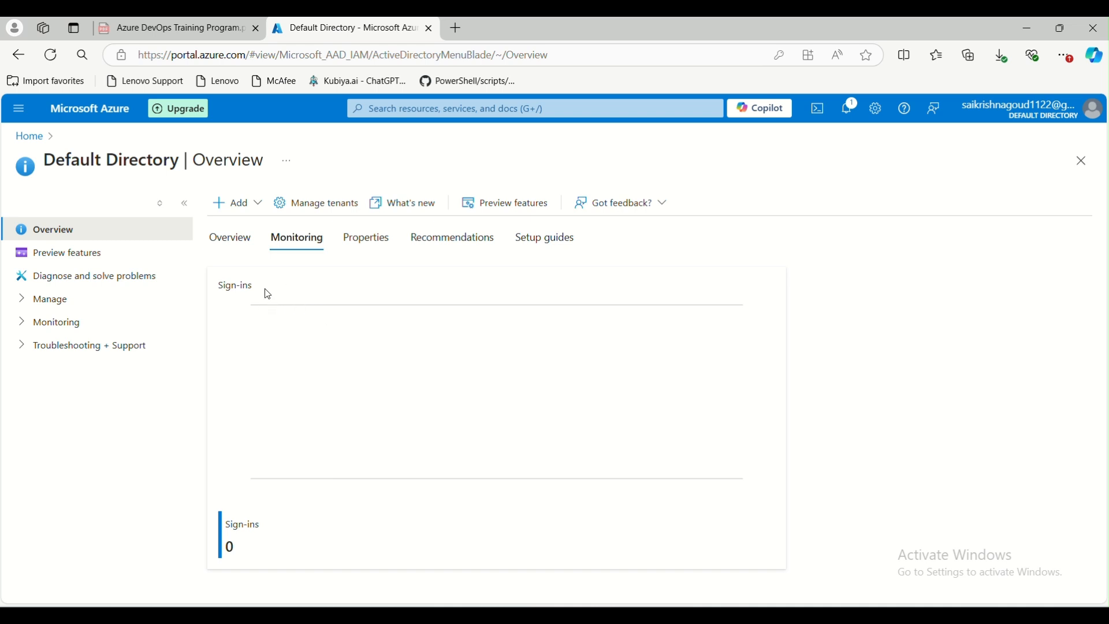
pyautogui.click(373, 238)
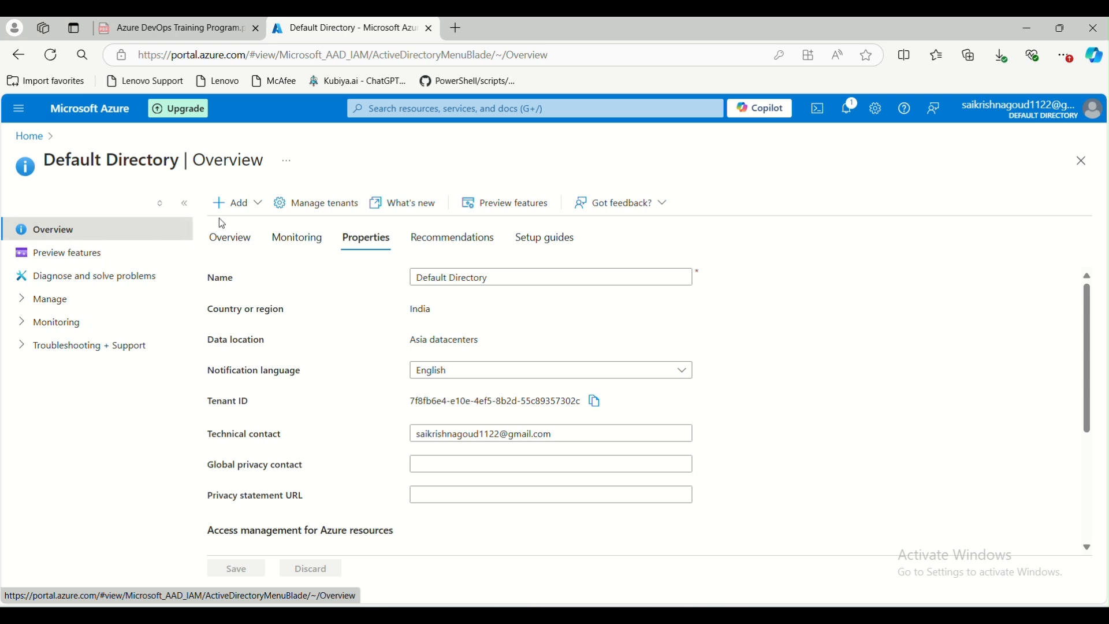
# Open the Add menu and point to the User options
pyautogui.click(255, 209)
pyautogui.moveTo(223, 229)
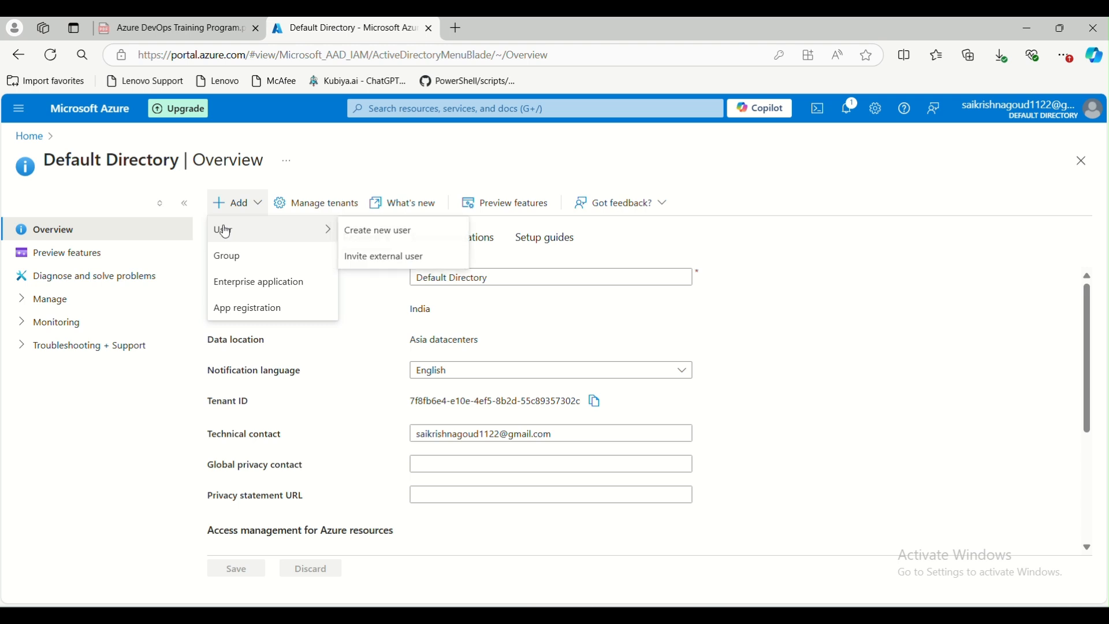
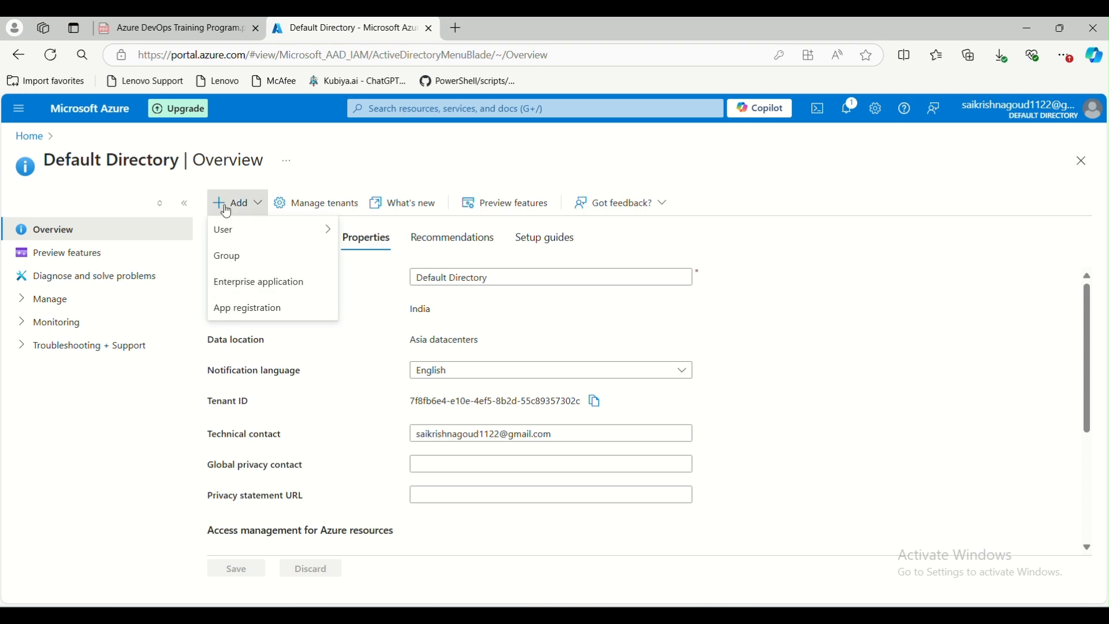
# Open the directory's Preview features list and scroll through the available features
pyautogui.click(21, 299)
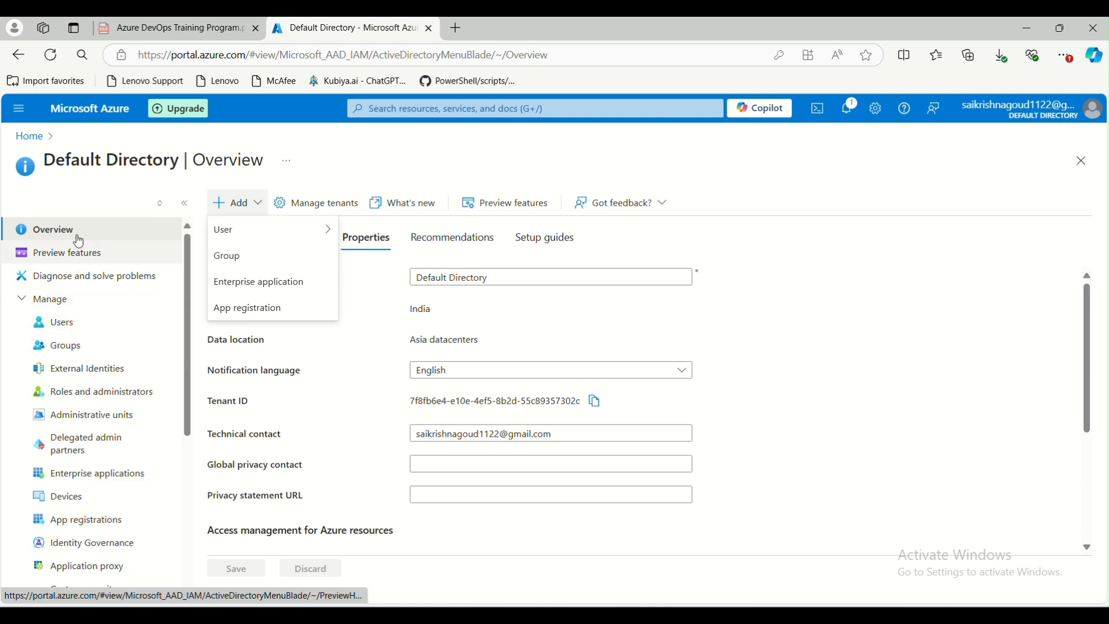
pyautogui.click(75, 264)
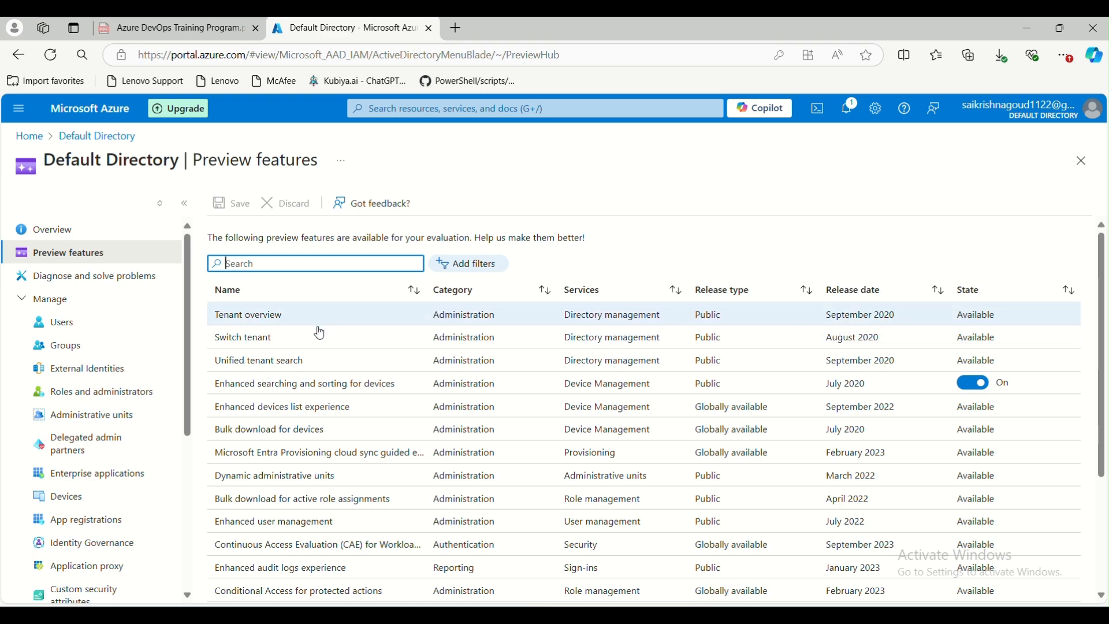
pyautogui.scroll(-3, 322, 428)
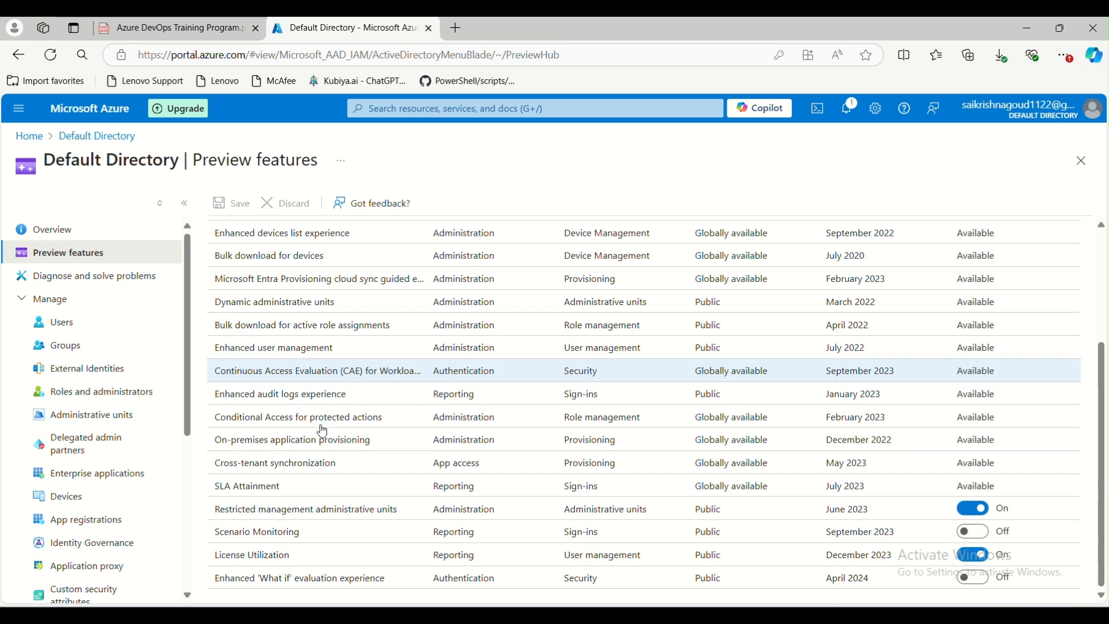
pyautogui.scroll(3, 393, 427)
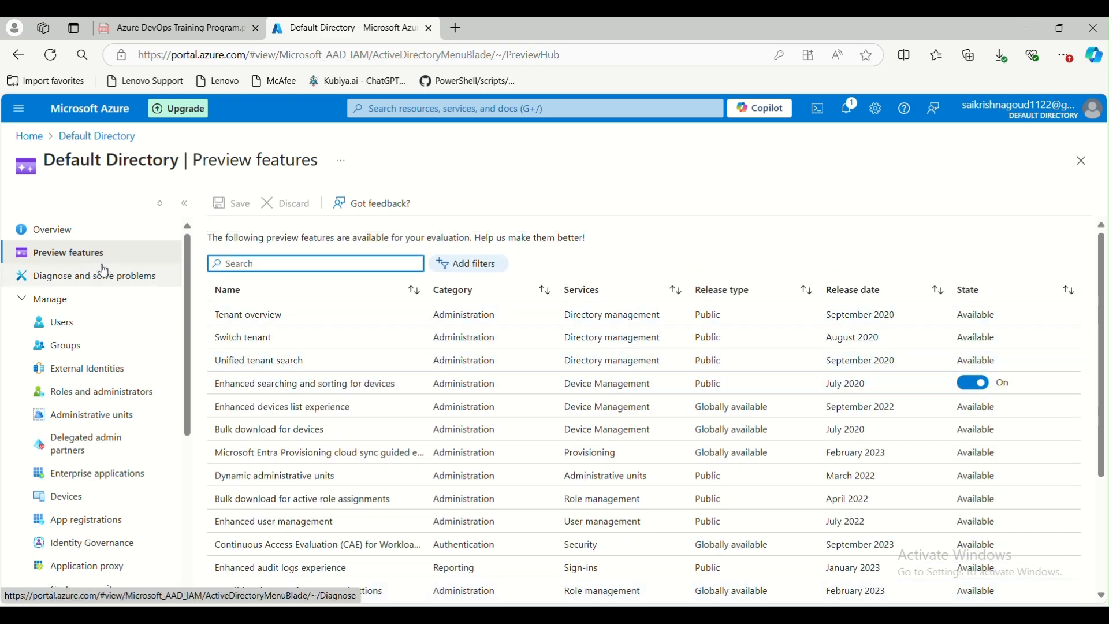
# Open Diagnose and solve problems and scroll through the troubleshooters offered
pyautogui.click(80, 283)
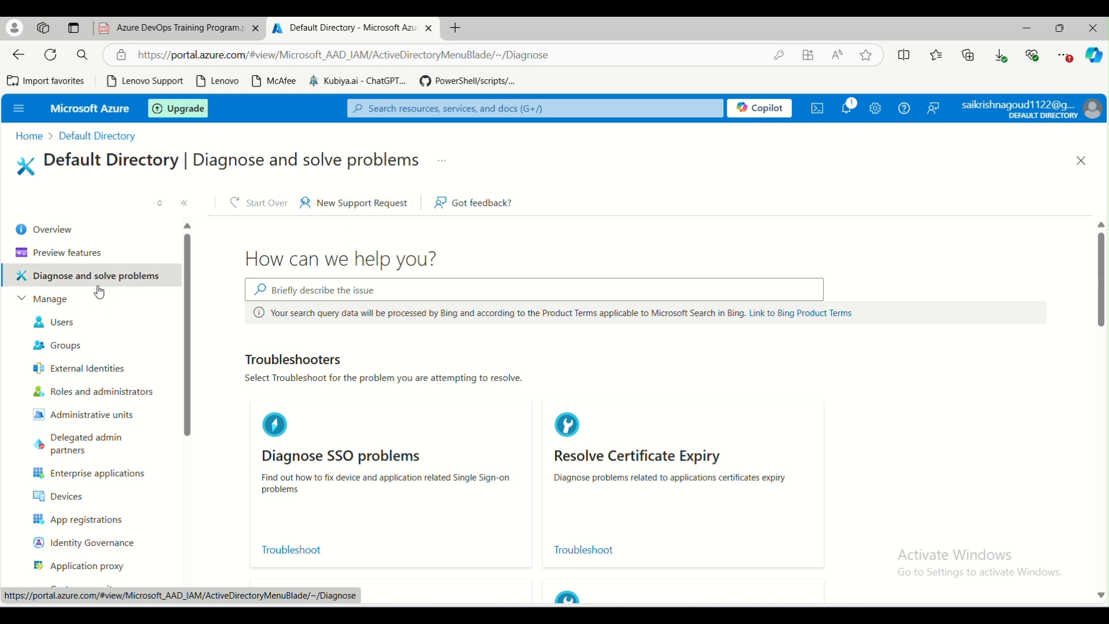
pyautogui.scroll(-4, 295, 327)
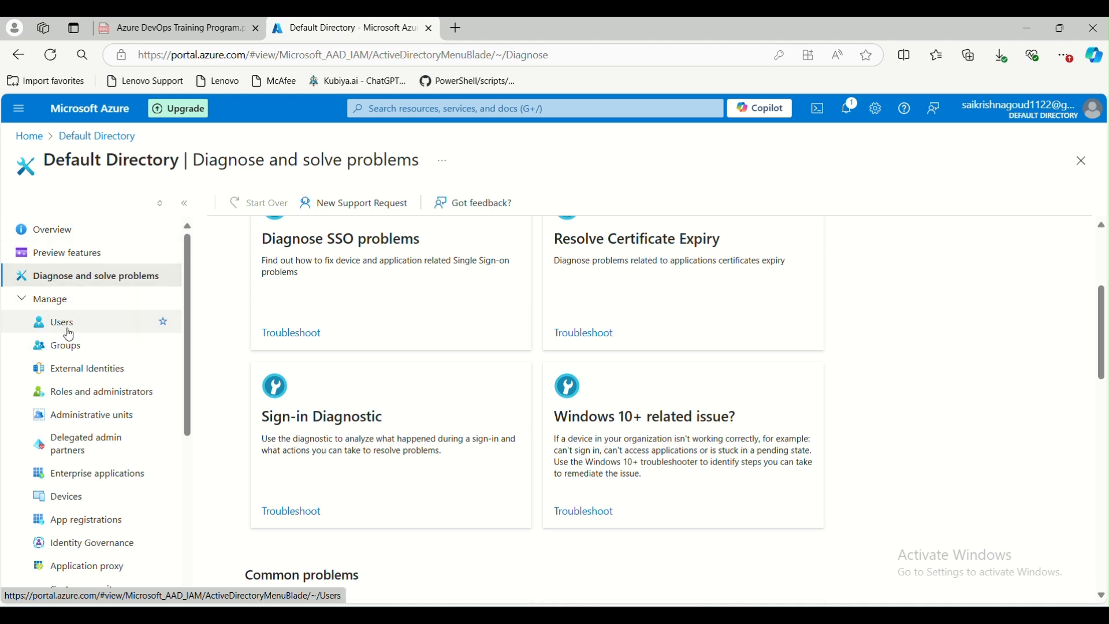
# Open the Users list and start creating a new internal user
pyautogui.click(69, 328)
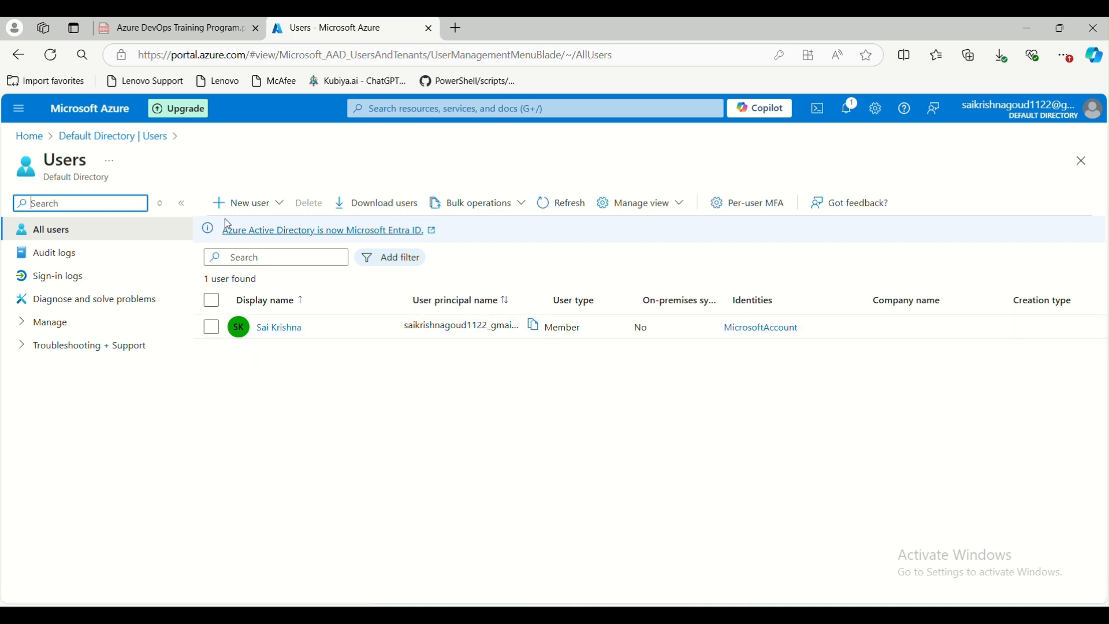
pyautogui.click(259, 212)
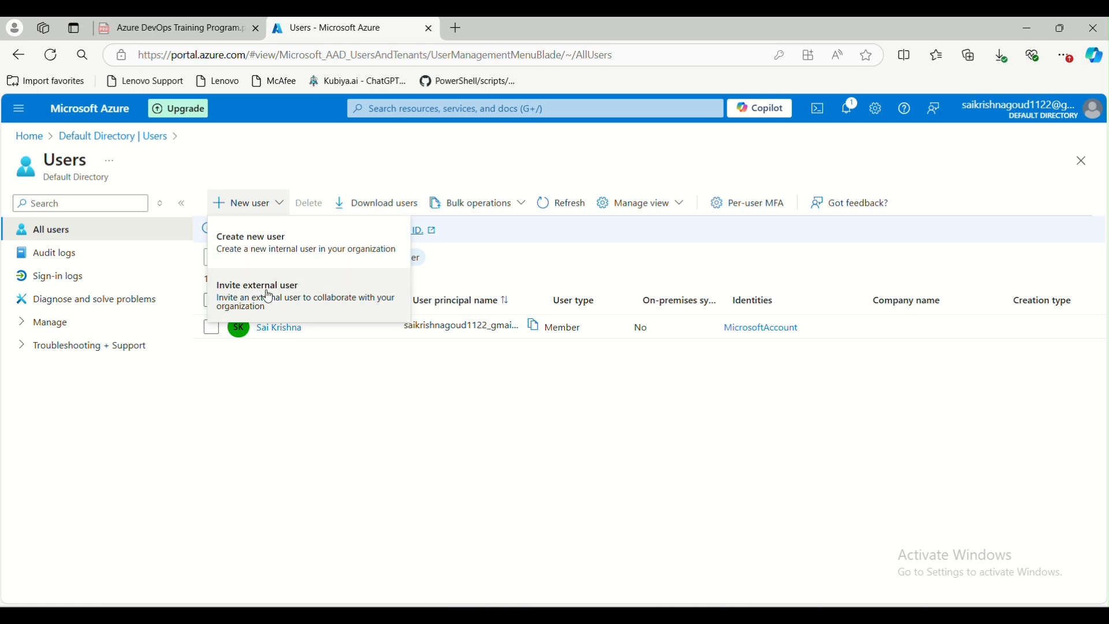
pyautogui.click(265, 250)
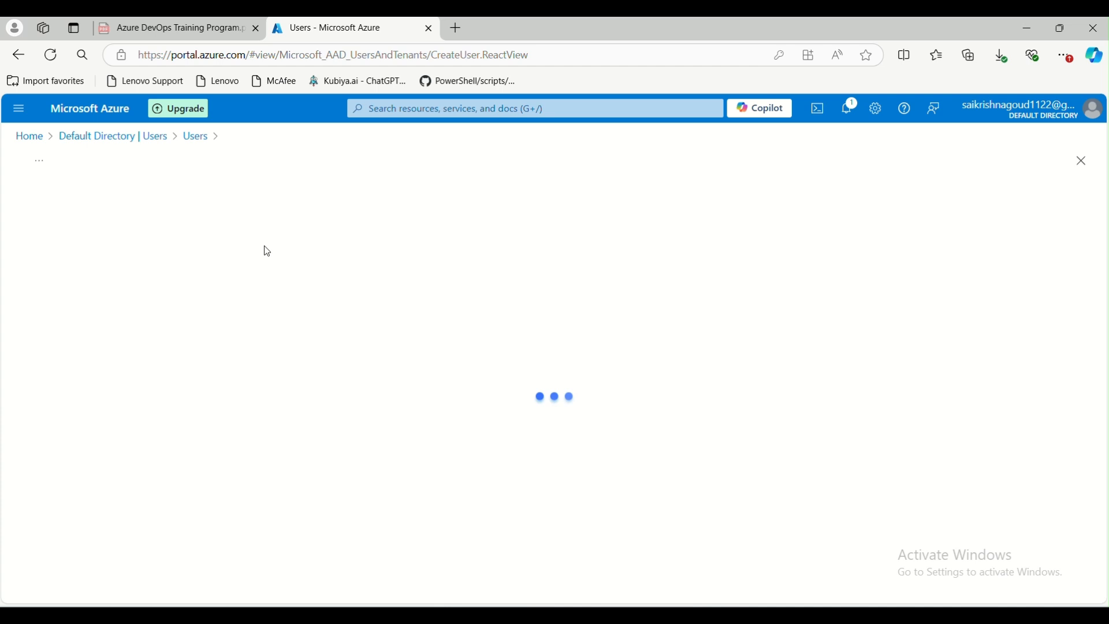
pyautogui.click(220, 318)
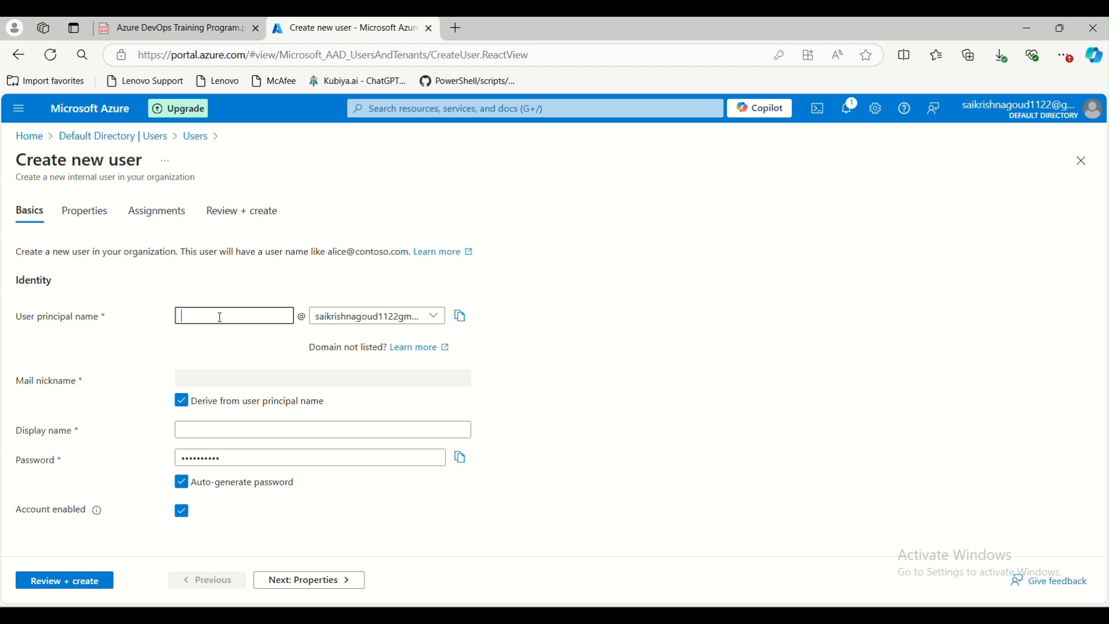
pyautogui.moveTo(318, 322); pyautogui.dragTo(471, 317)
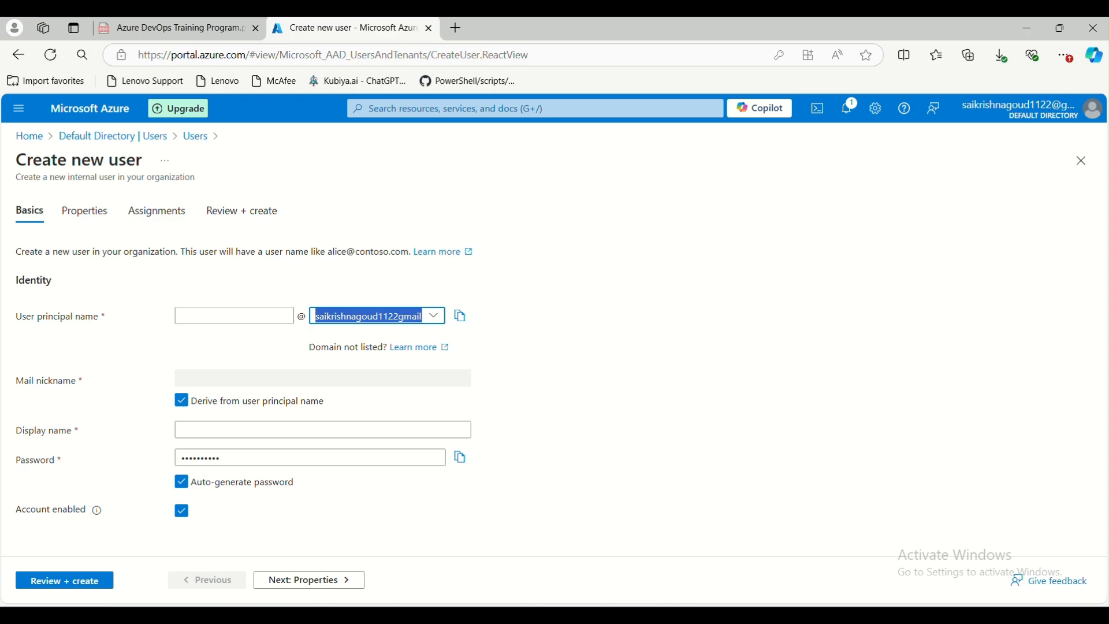
# In Paint, draw tick marks beside the example xyz.com addresses, then return to the browser
pyautogui.click(858, 575)
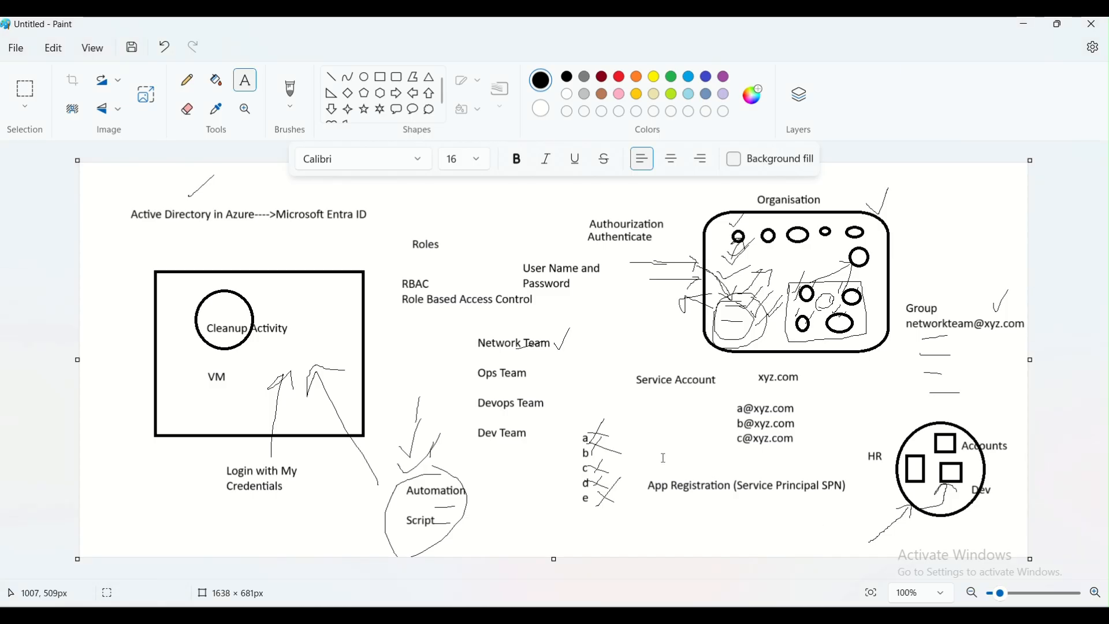
pyautogui.moveTo(736, 409); pyautogui.dragTo(796, 410)
pyautogui.press('Escape')
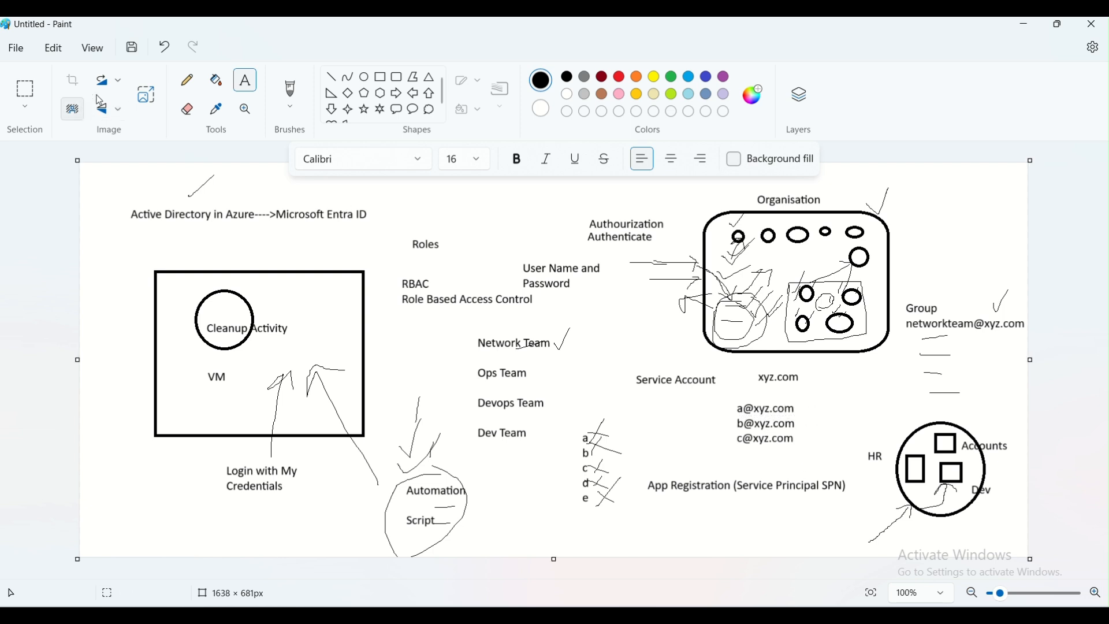
pyautogui.click(187, 81)
pyautogui.moveTo(804, 406)
pyautogui.mouseDown()
pyautogui.moveTo(816, 398)
pyautogui.moveTo(815, 433)
pyautogui.mouseUp()
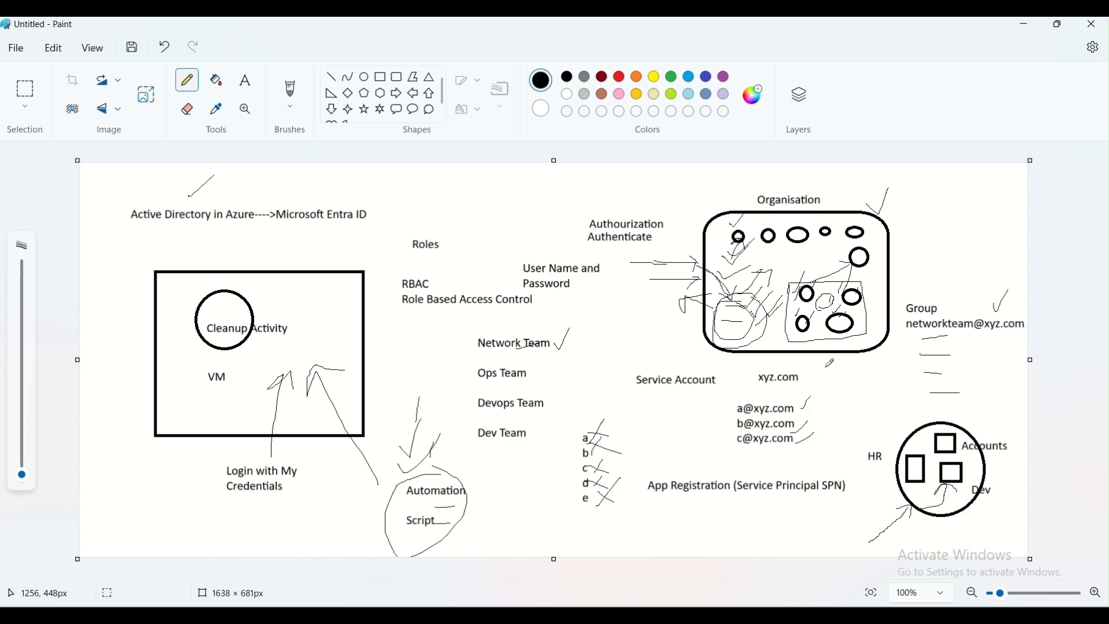
pyautogui.click(1024, 24)
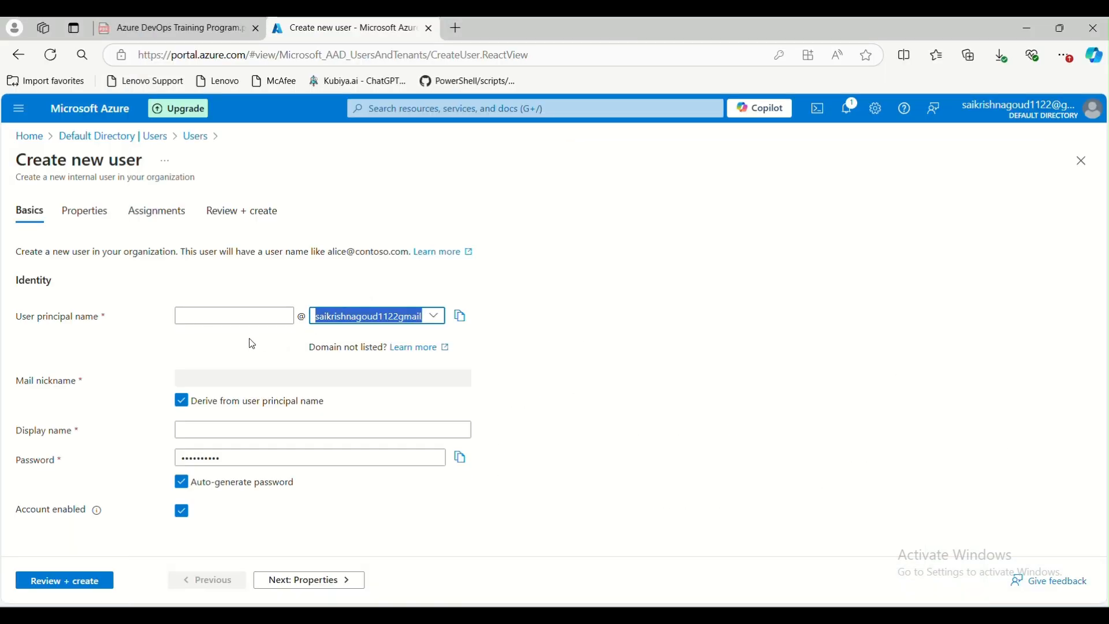
# Set the new user's principal name to xyz and display name to xyz
pyautogui.click(224, 315)
pyautogui.write('xyz')
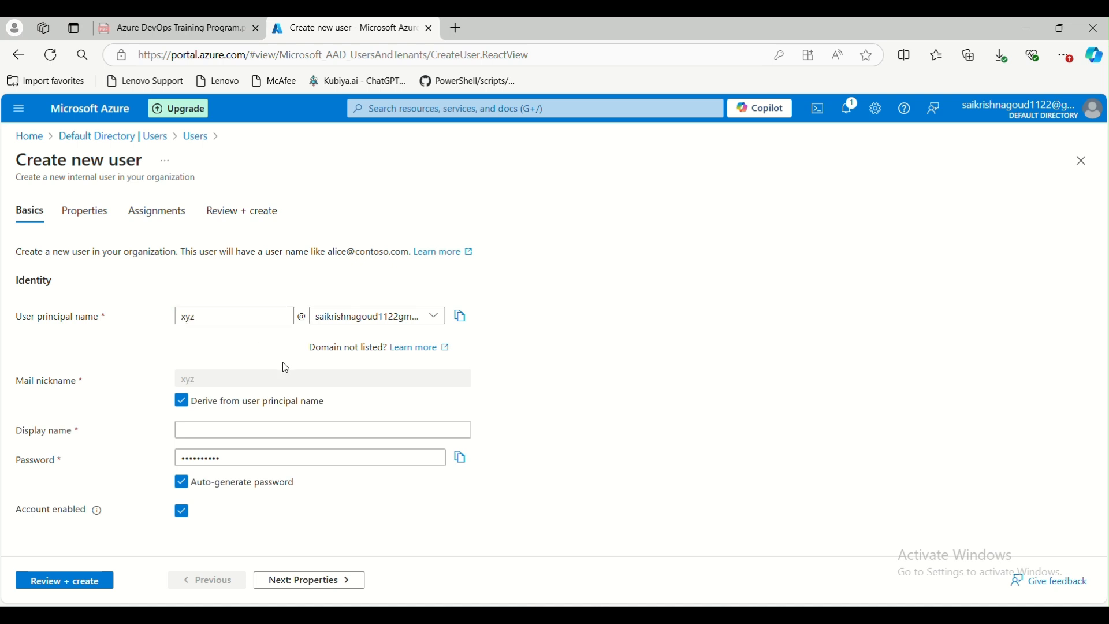
pyautogui.click(283, 332)
pyautogui.click(134, 407)
pyautogui.click(228, 433)
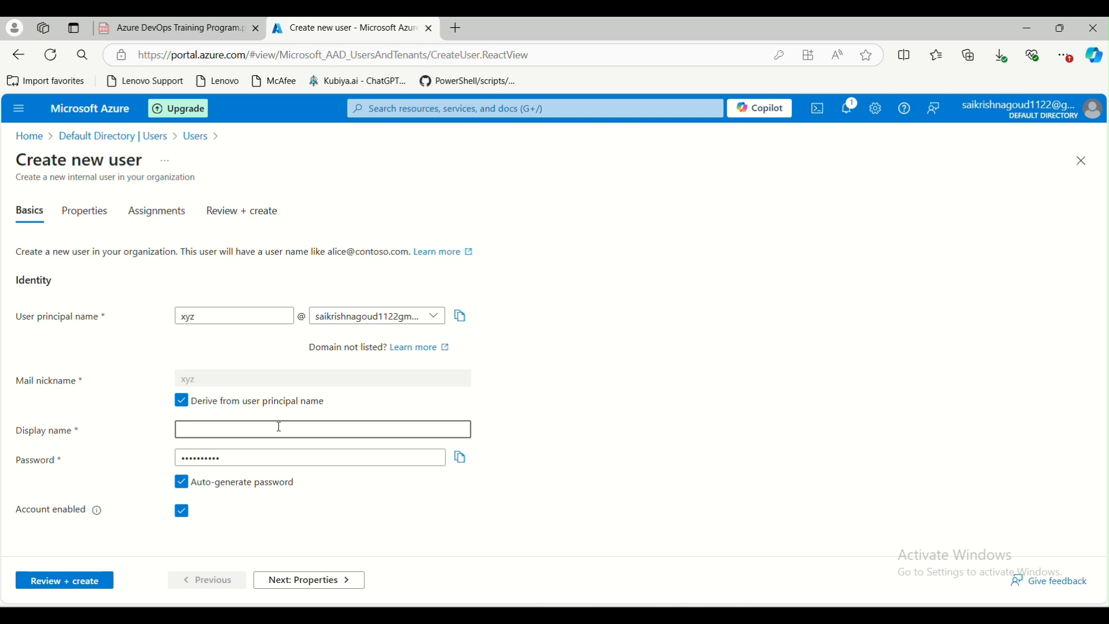
# Turn off the auto-generated password and enter a custom password for the new user
pyautogui.moveTo(228, 459); pyautogui.dragTo(157, 460)
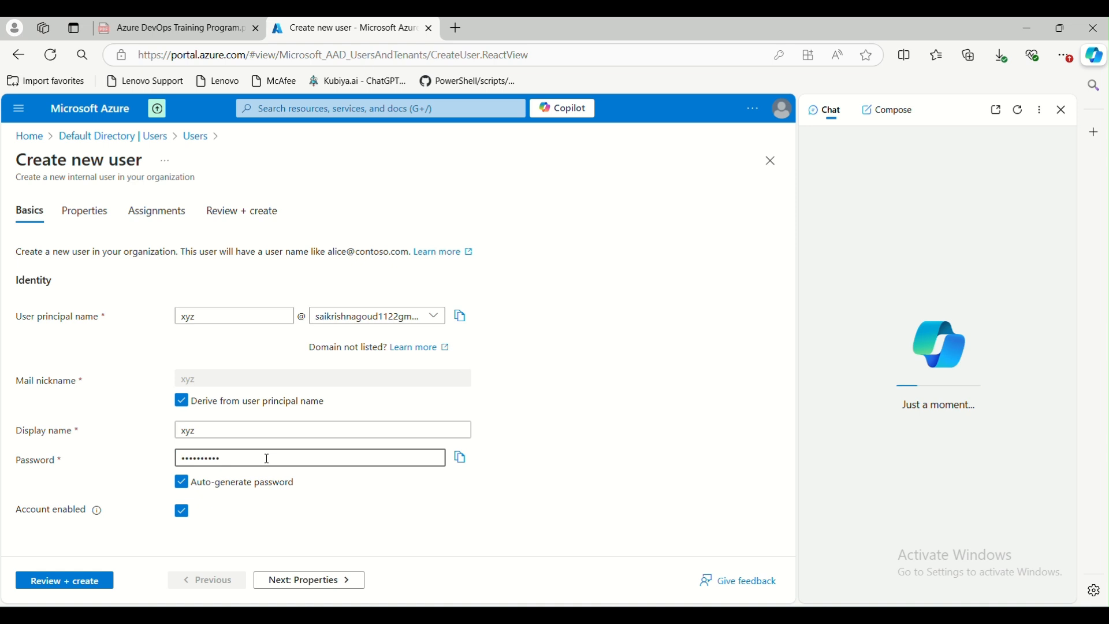
pyautogui.press('BackSpace')
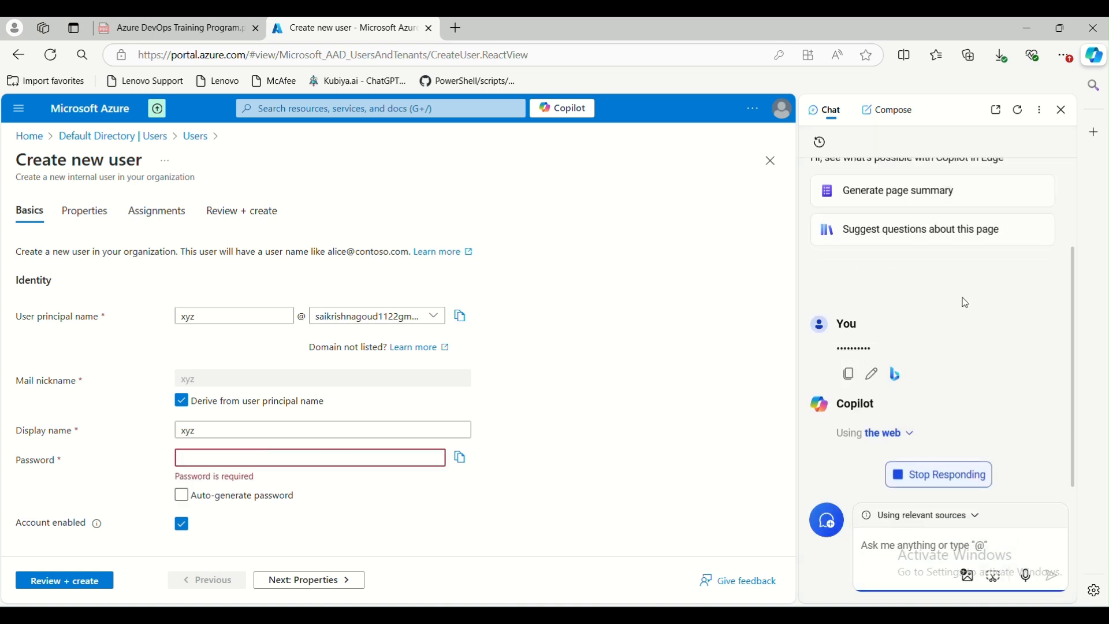
pyautogui.click(1066, 111)
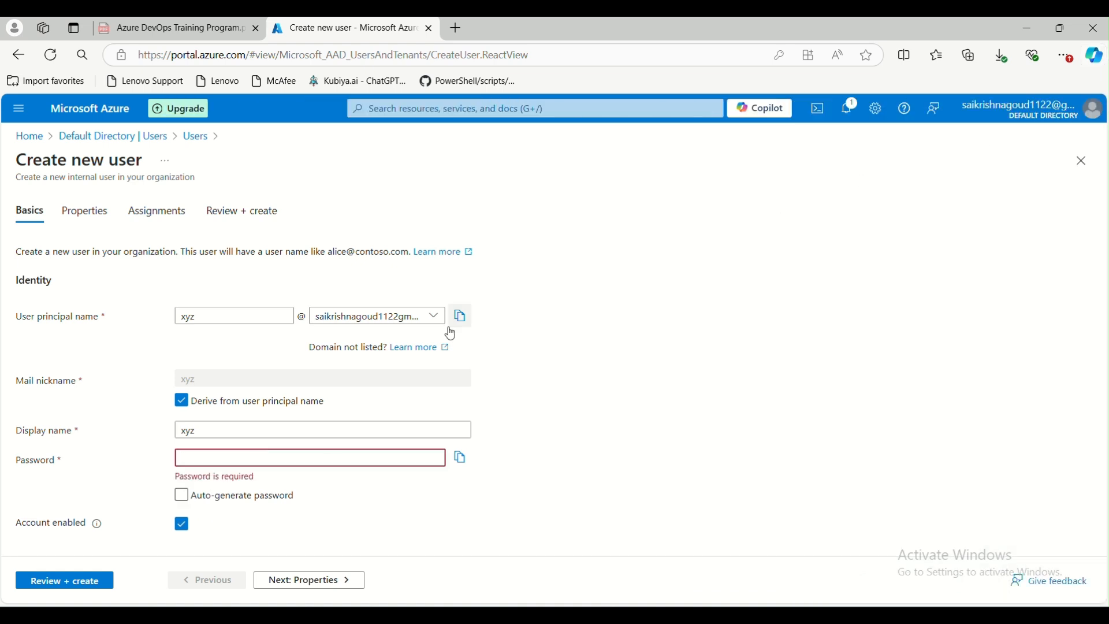
pyautogui.click(282, 450)
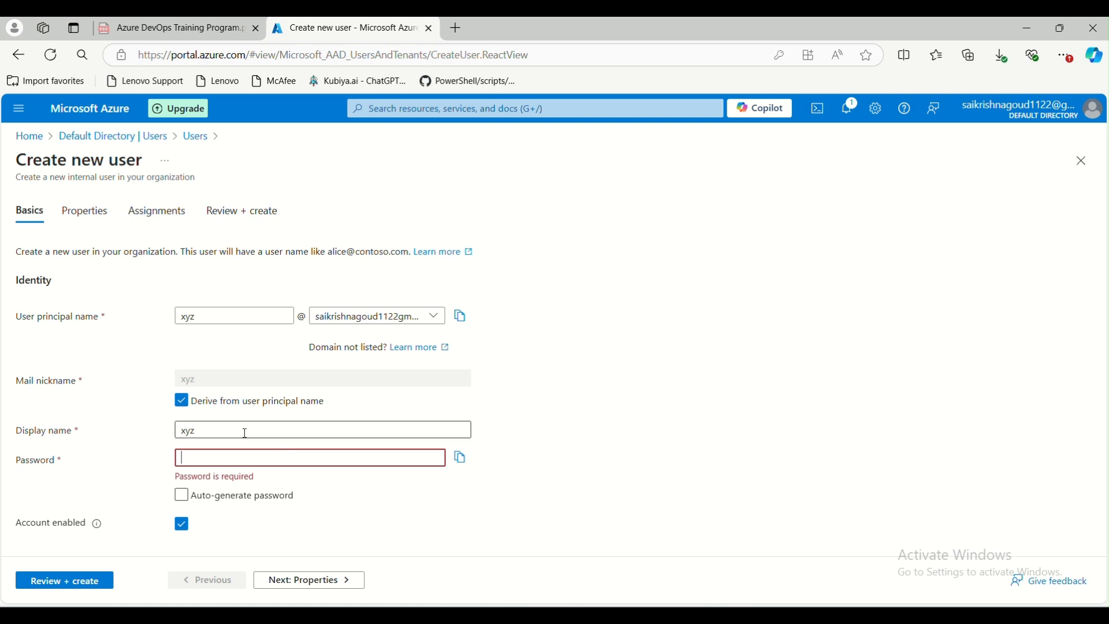
pyautogui.write('*****')
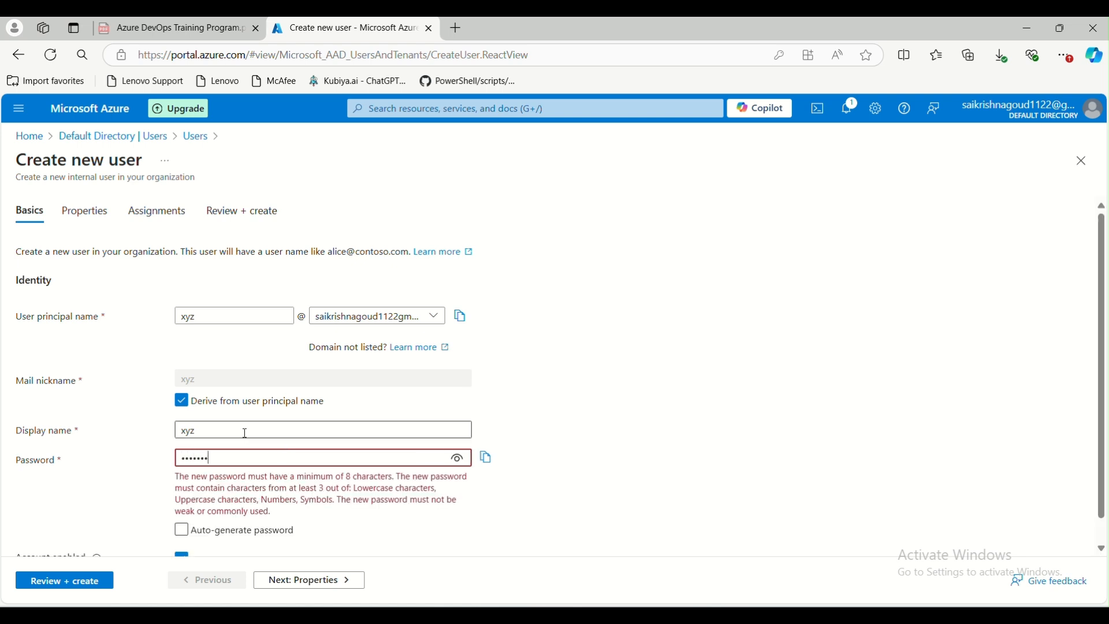
pyautogui.write('**')
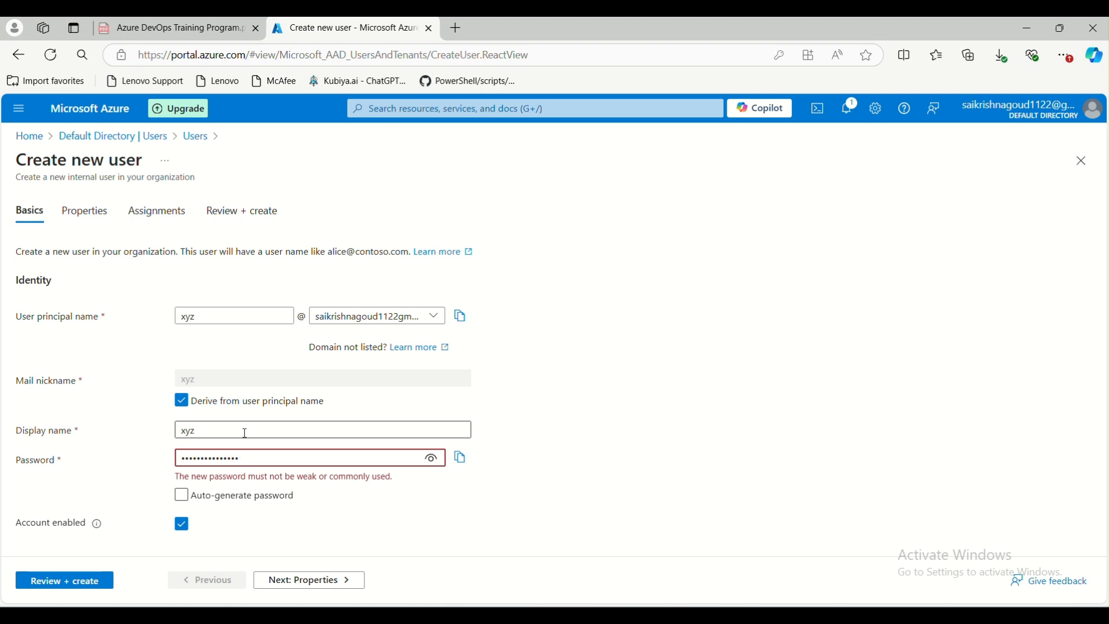
pyautogui.press('BackSpace')
pyautogui.press('BackSpace')
pyautogui.press('BackSpace')
pyautogui.press('BackSpace')
pyautogui.press('BackSpace')
pyautogui.press('BackSpace')
pyautogui.press('BackSpace')
pyautogui.press('BackSpace')
pyautogui.press('BackSpace')
pyautogui.press('BackSpace')
pyautogui.press('BackSpace')
pyautogui.press('BackSpace')
pyautogui.press('BackSpace')
pyautogui.press('BackSpace')
pyautogui.write('**********')
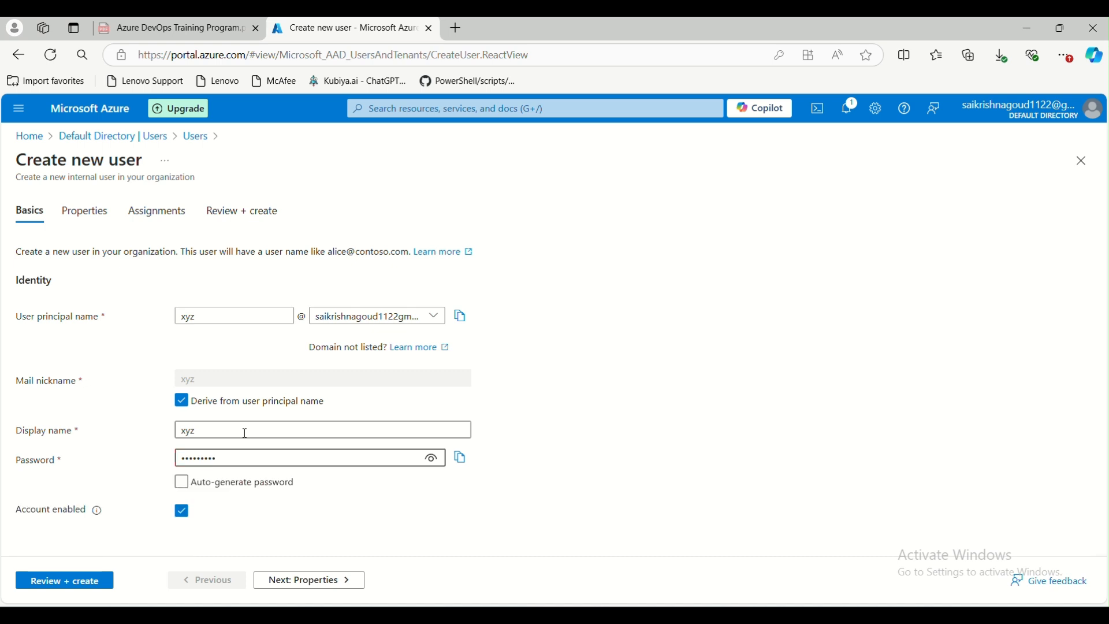
pyautogui.write('****')
pyautogui.click(434, 519)
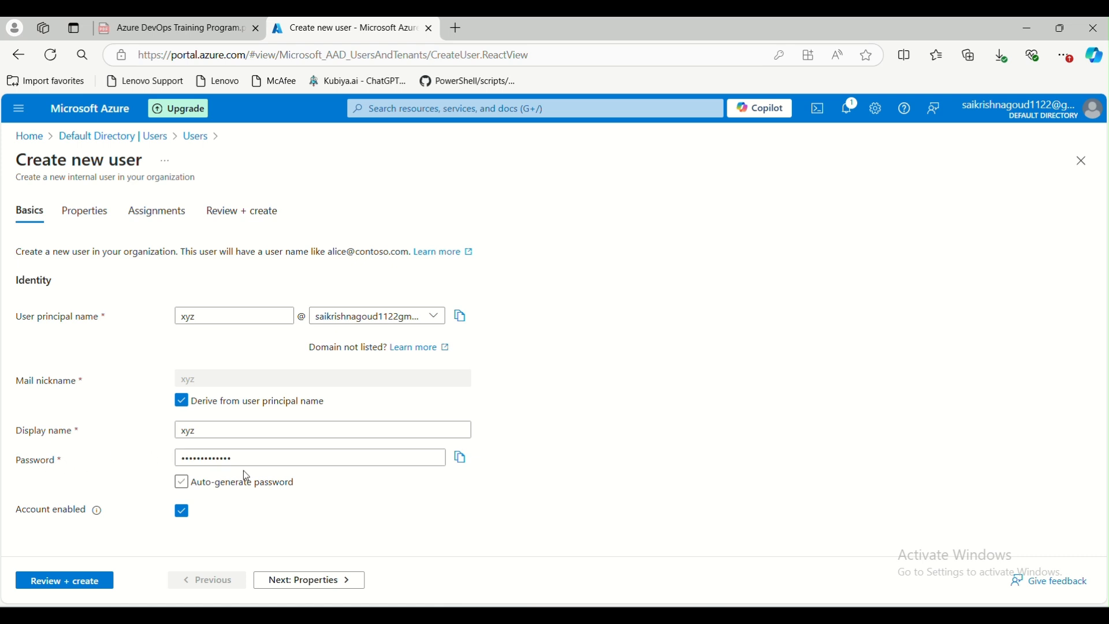
# Copy the user's password and continue to the Properties tab
pyautogui.click(179, 486)
pyautogui.click(460, 459)
pyautogui.click(298, 581)
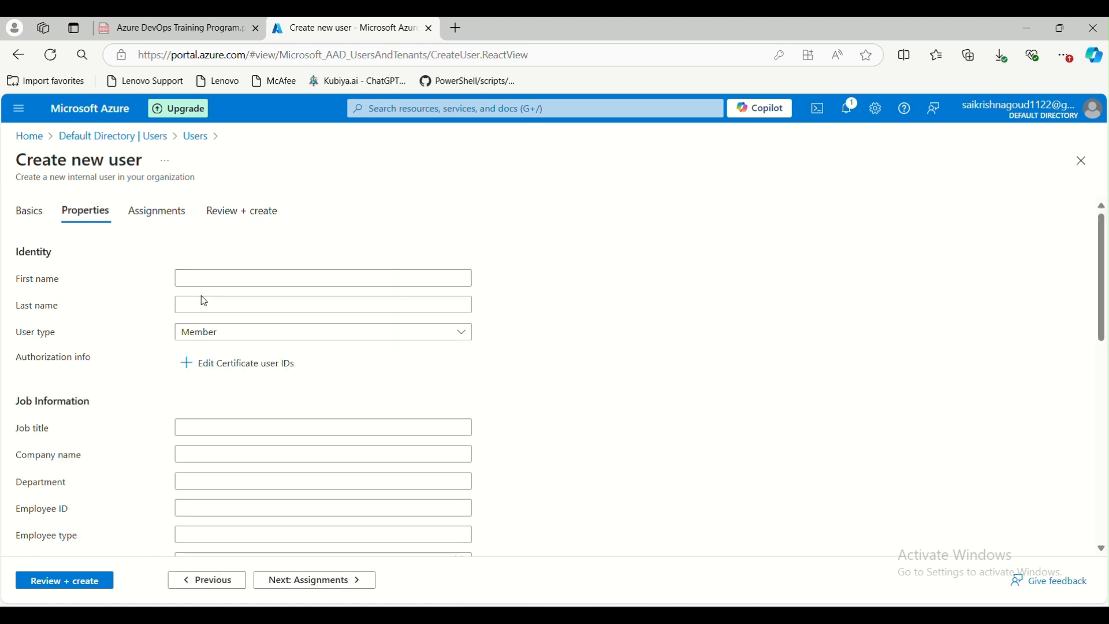
# Examine the User type options, keeping Member, and look over the job information fields
pyautogui.click(199, 332)
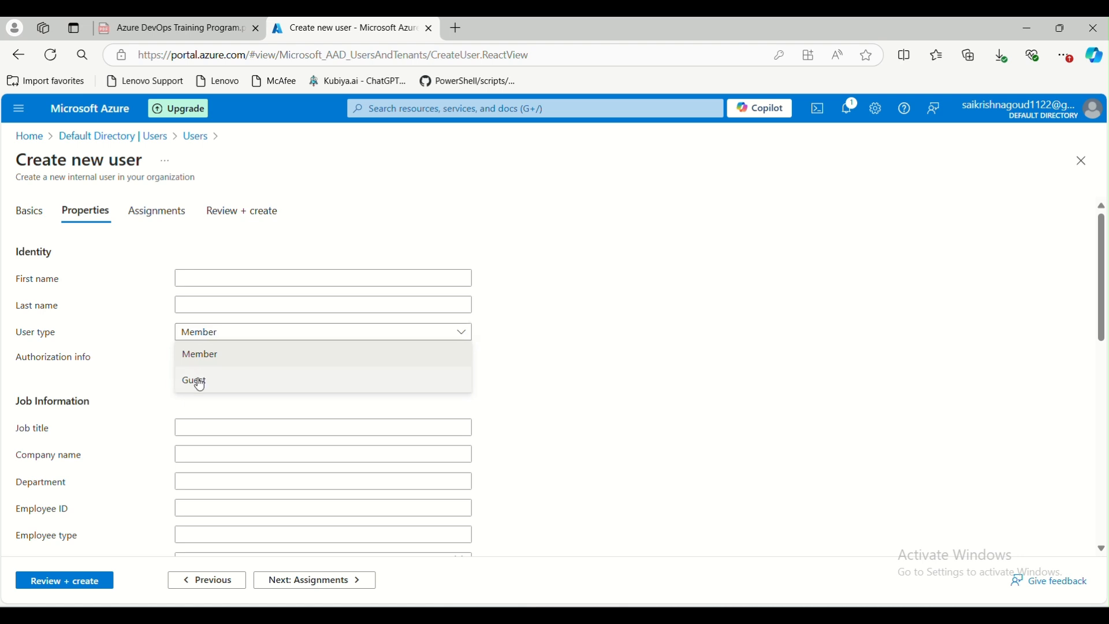
pyautogui.click(126, 316)
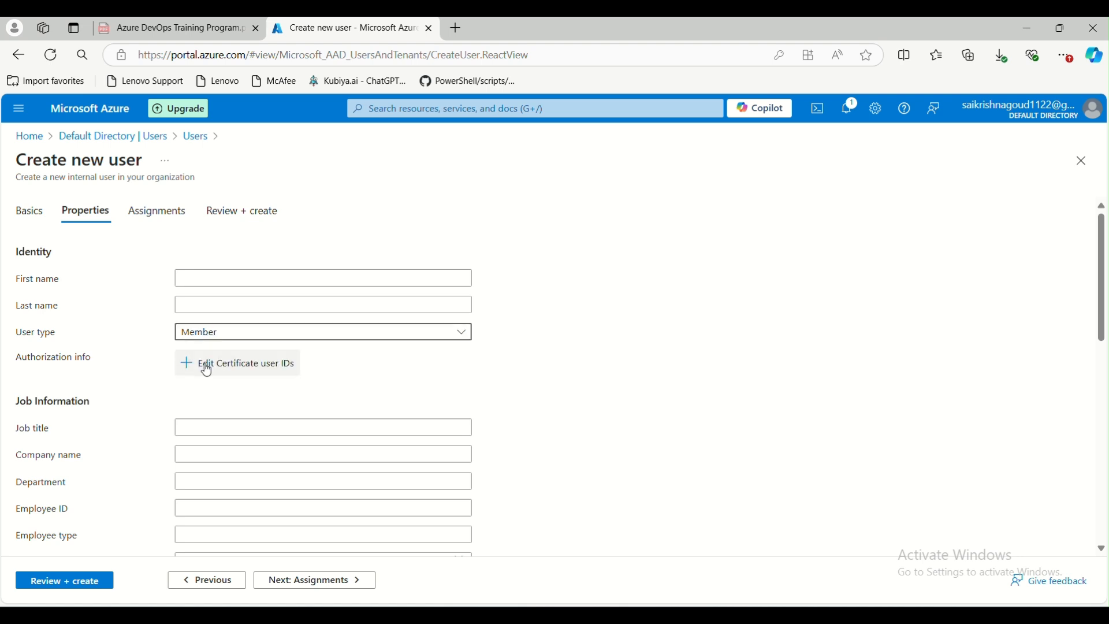
pyautogui.click(212, 428)
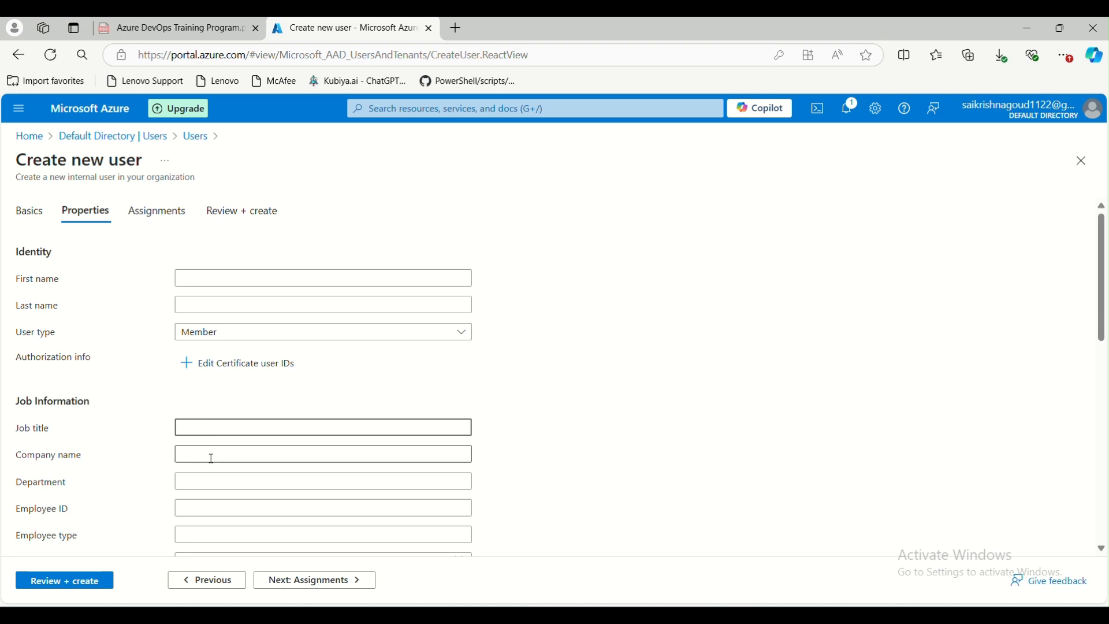
pyautogui.scroll(-1, 211, 474)
pyautogui.scroll(1, 189, 458)
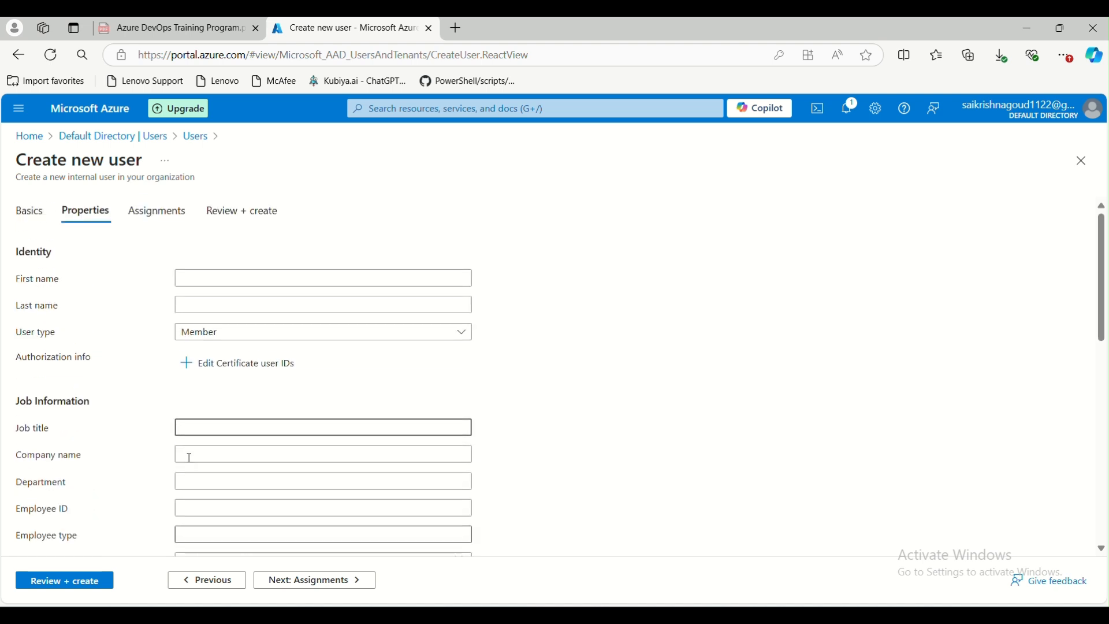
# Open the Assignments tab and browse the list of available directory roles without assigning any
pyautogui.click(149, 212)
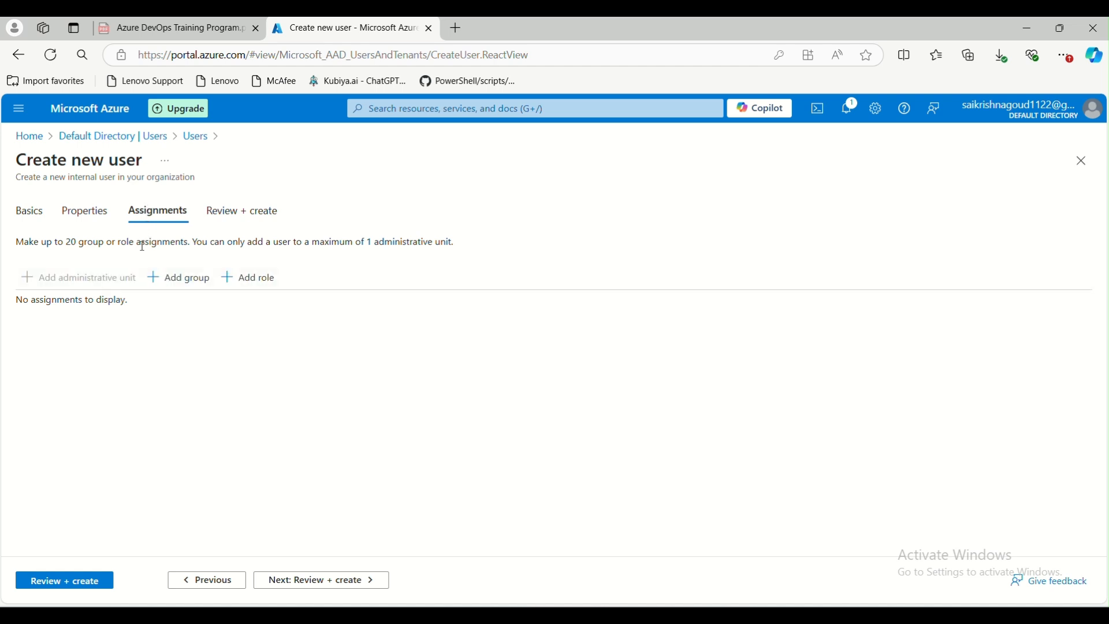
pyautogui.click(272, 286)
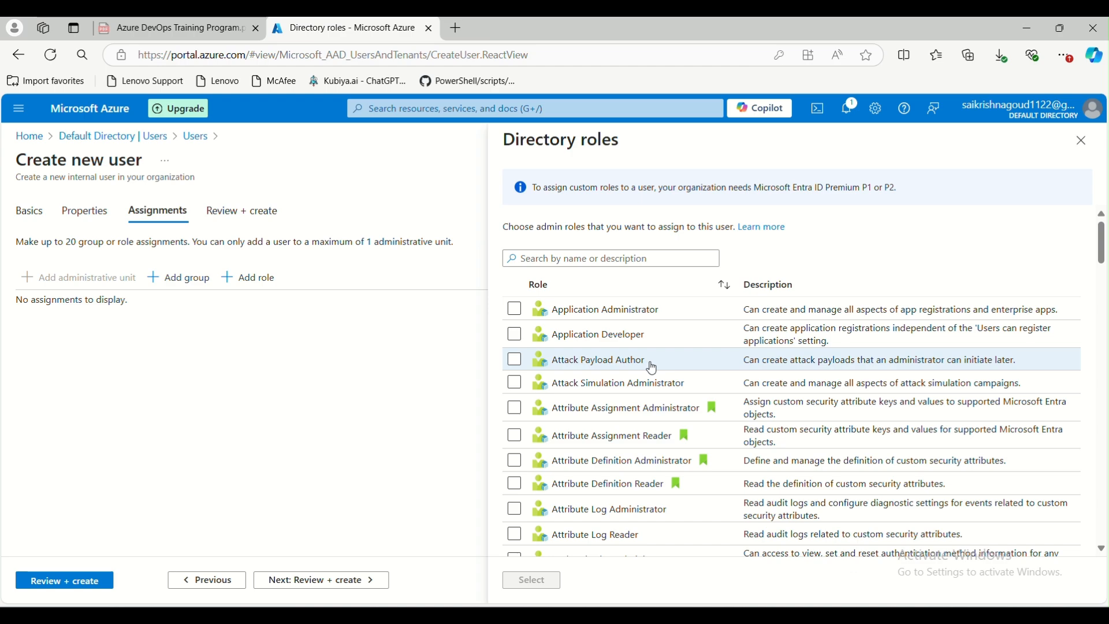
pyautogui.scroll(-12, 597, 408)
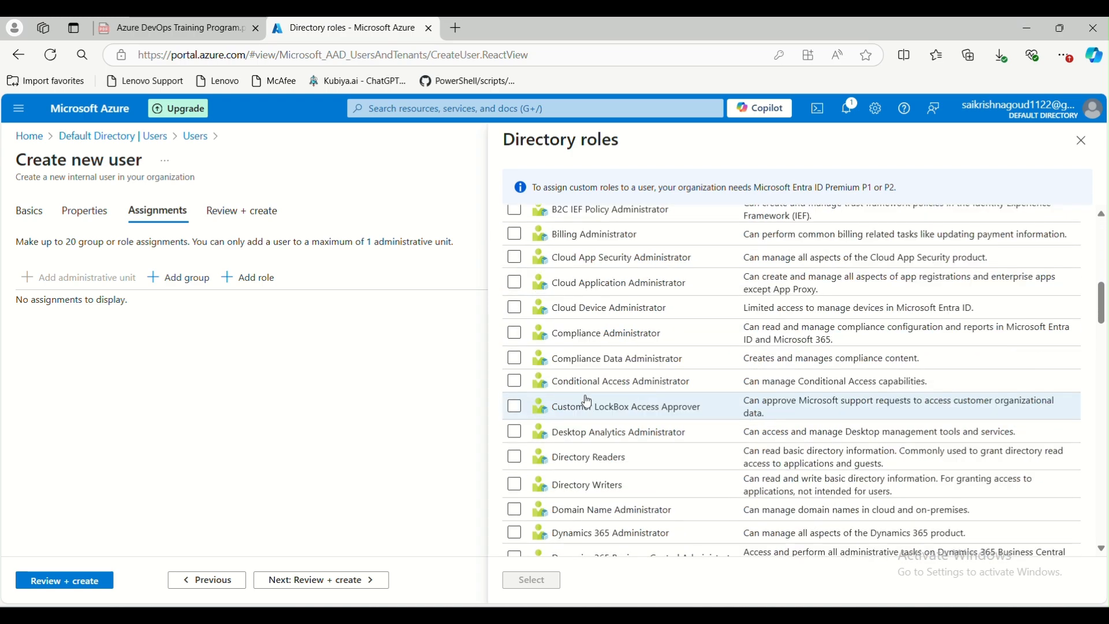
pyautogui.scroll(-4, 588, 401)
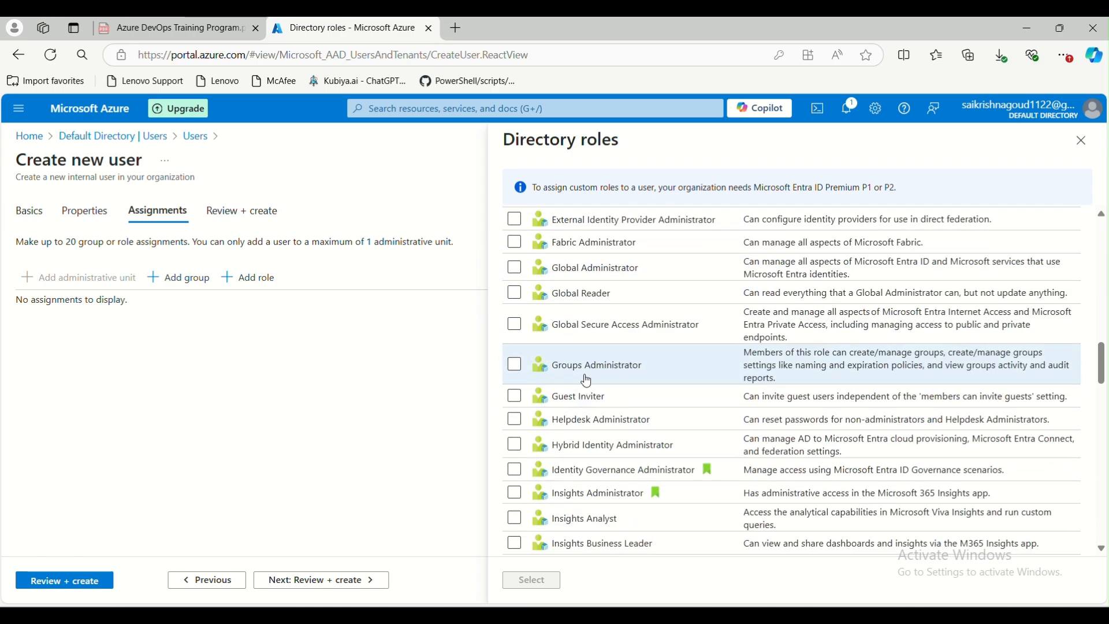
pyautogui.scroll(-1, 588, 380)
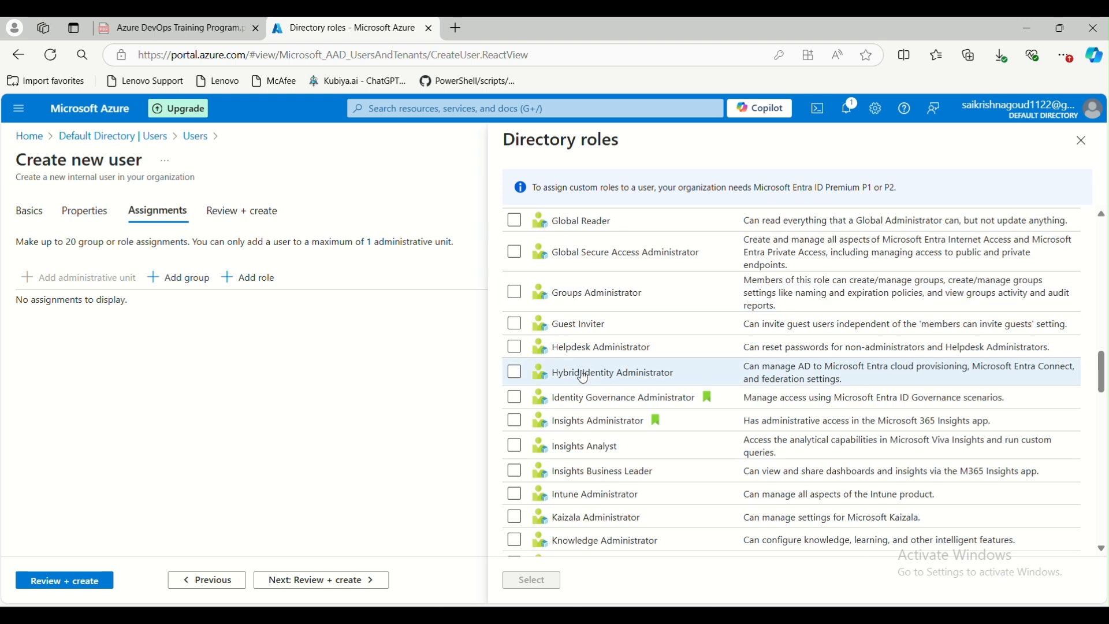
pyautogui.scroll(-3, 584, 378)
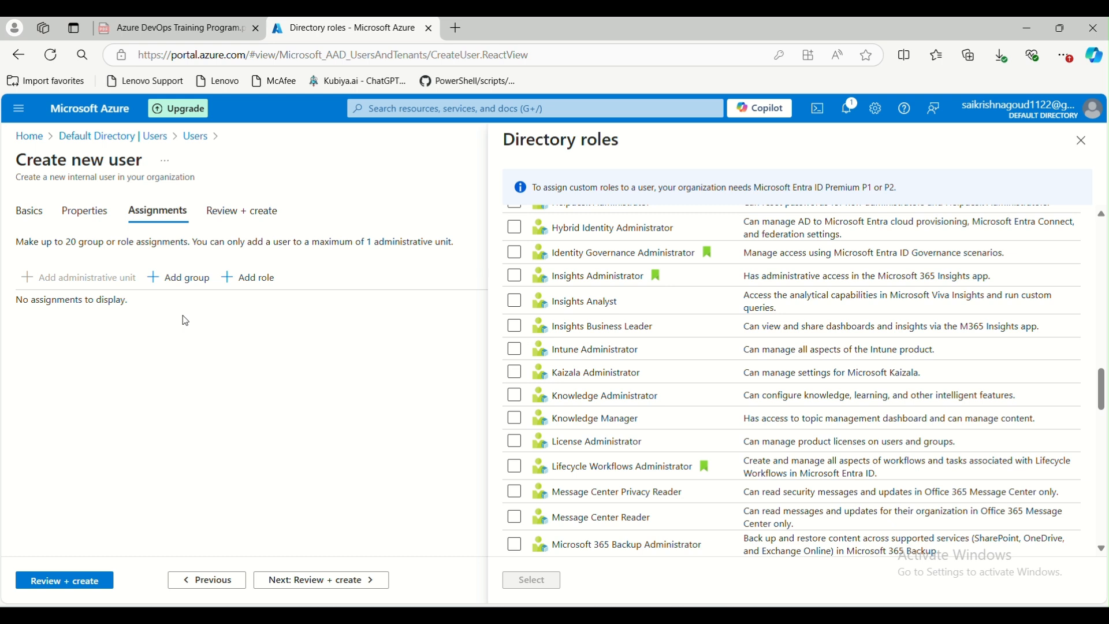
pyautogui.moveTo(748, 283); pyautogui.dragTo(995, 278)
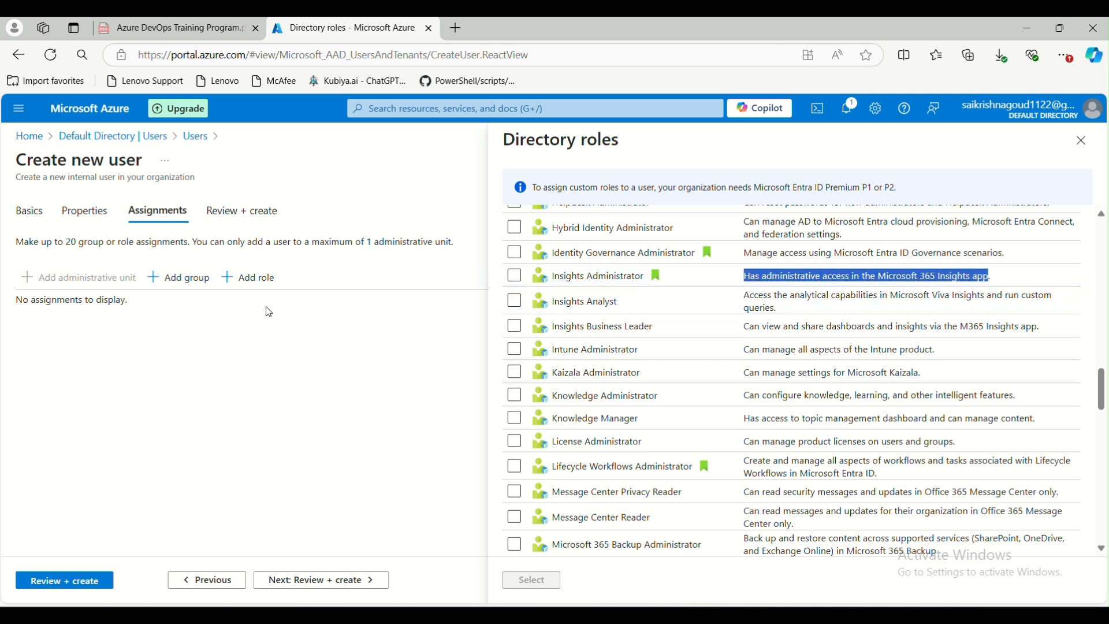
pyautogui.click(1082, 140)
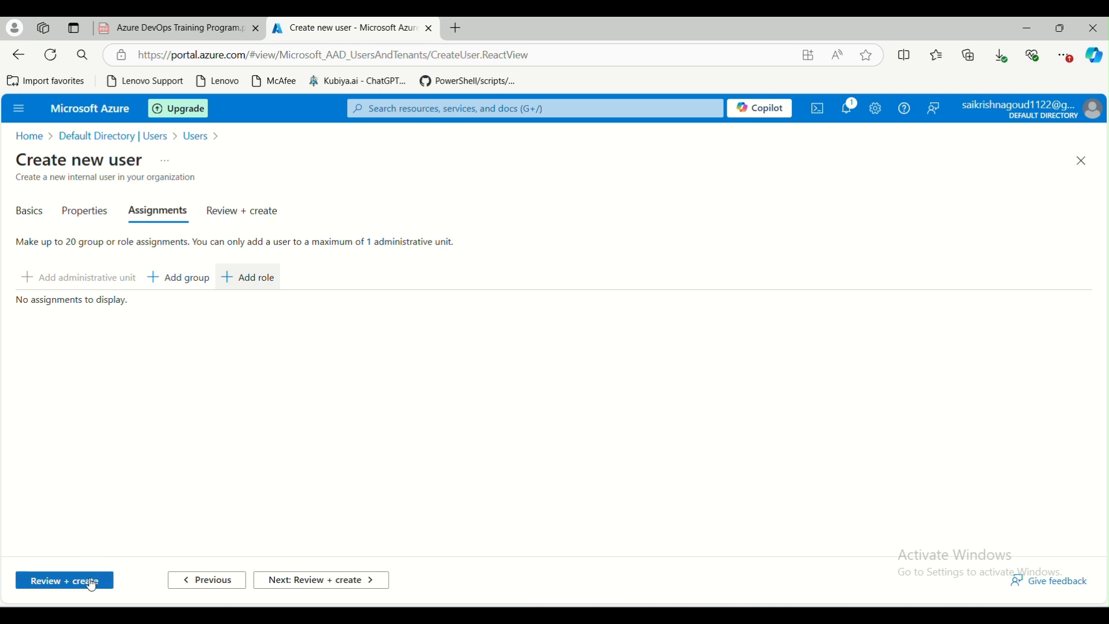
# Create the new user xyz and refresh the users list
pyautogui.click(92, 585)
pyautogui.click(45, 581)
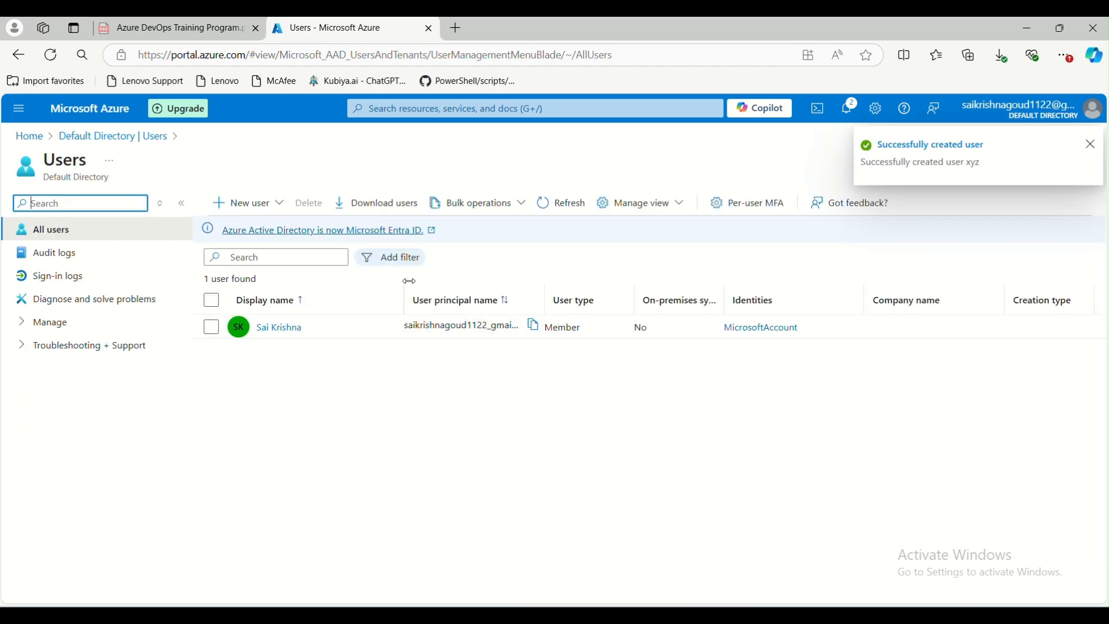
pyautogui.click(576, 207)
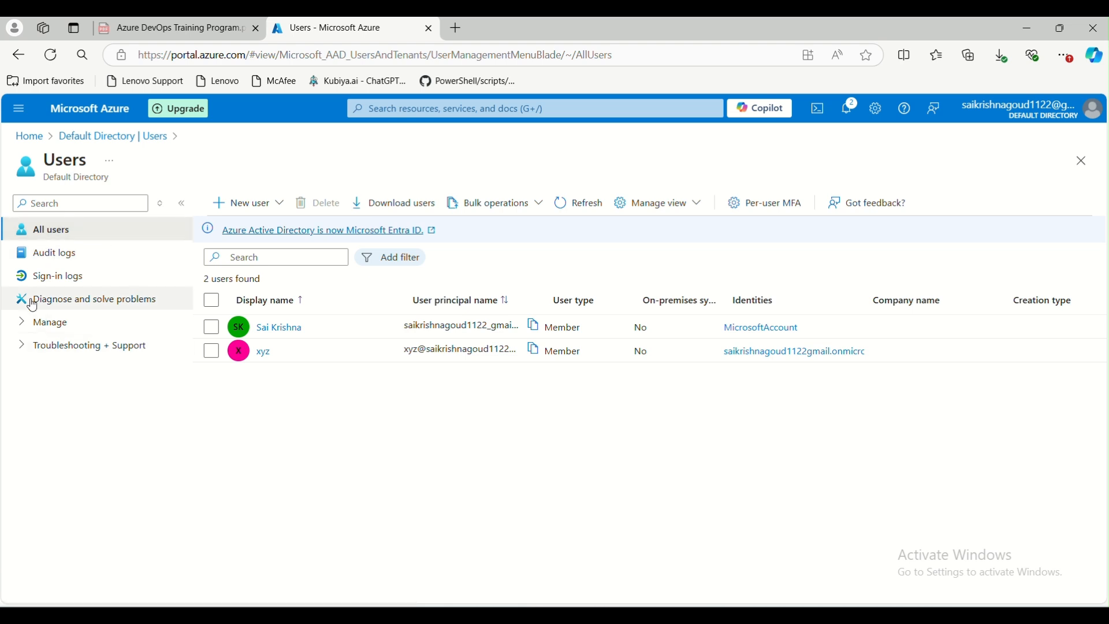
# Open user xyz's profile and reset its password to a temporary one
pyautogui.click(22, 324)
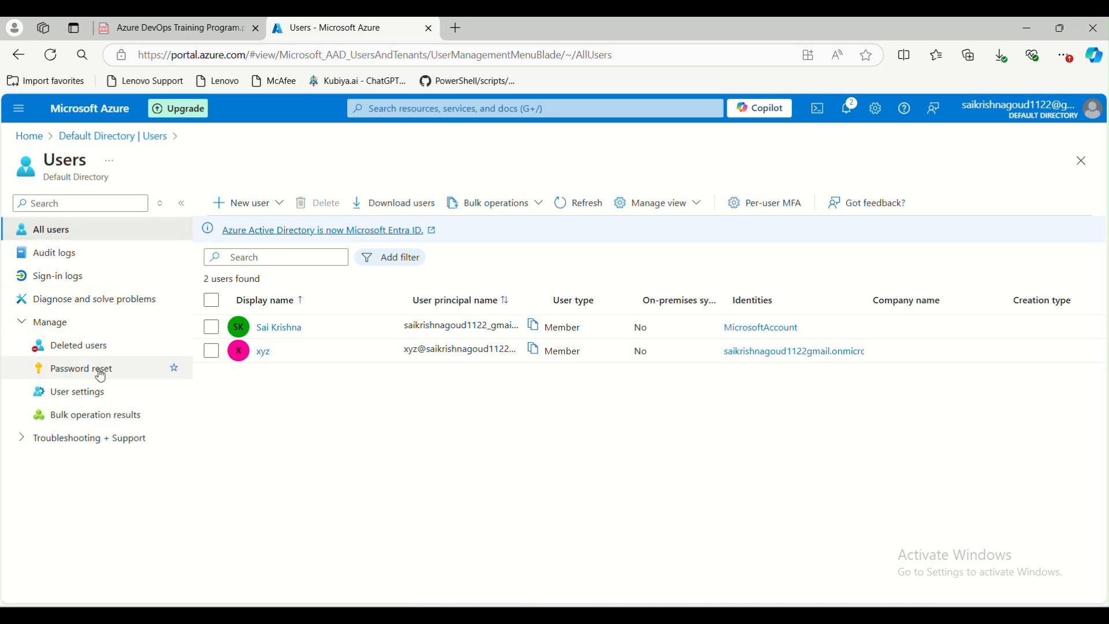
pyautogui.click(261, 355)
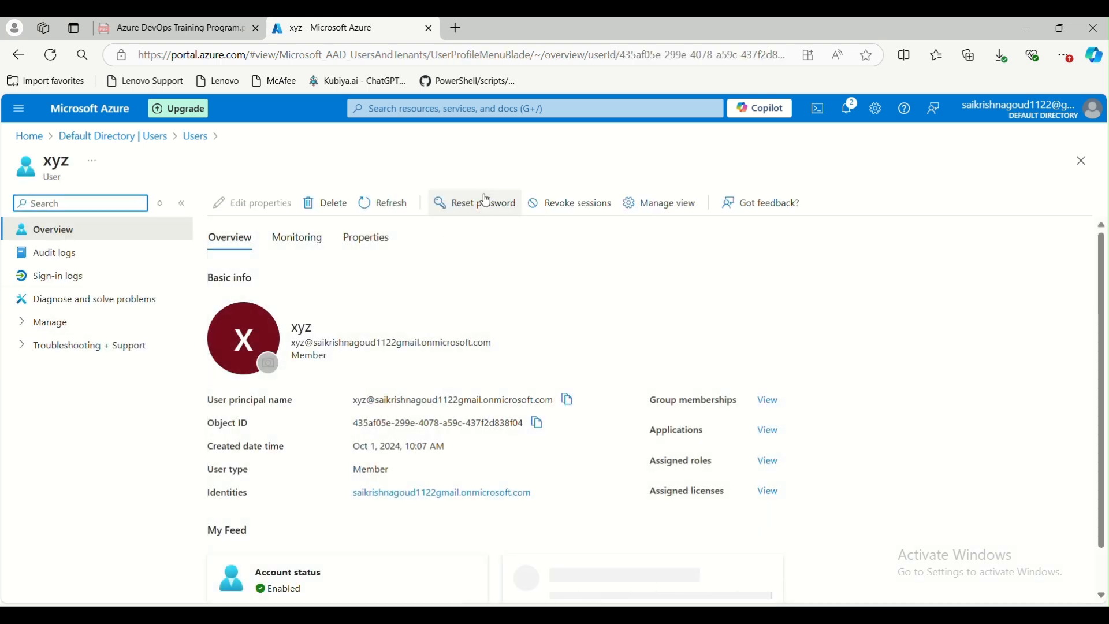
pyautogui.click(473, 208)
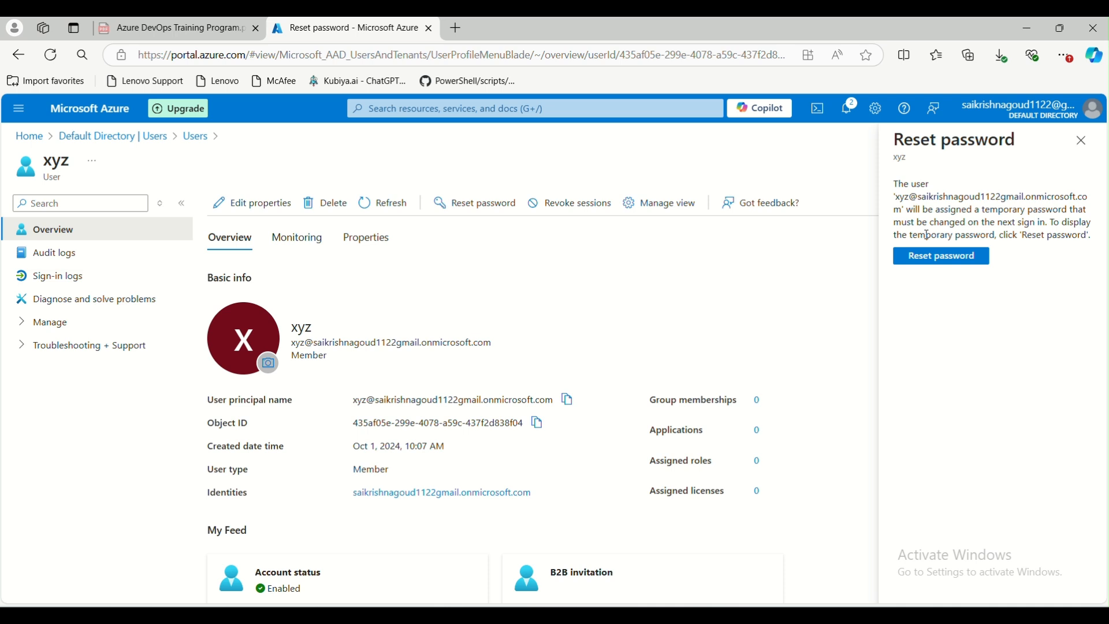
pyautogui.click(936, 264)
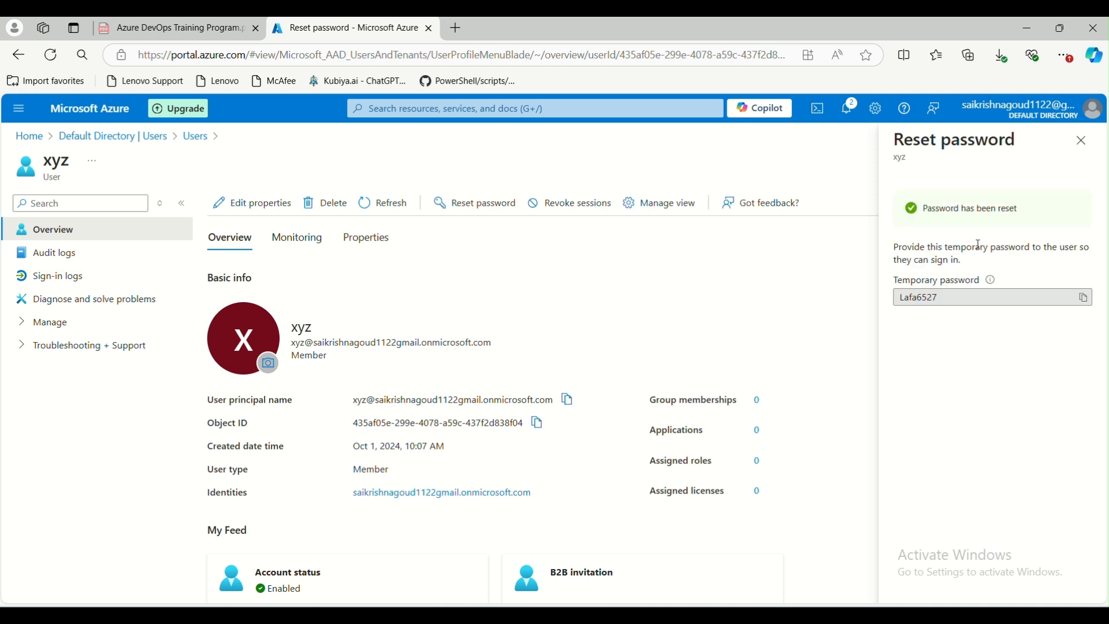
pyautogui.moveTo(900, 298); pyautogui.dragTo(978, 334)
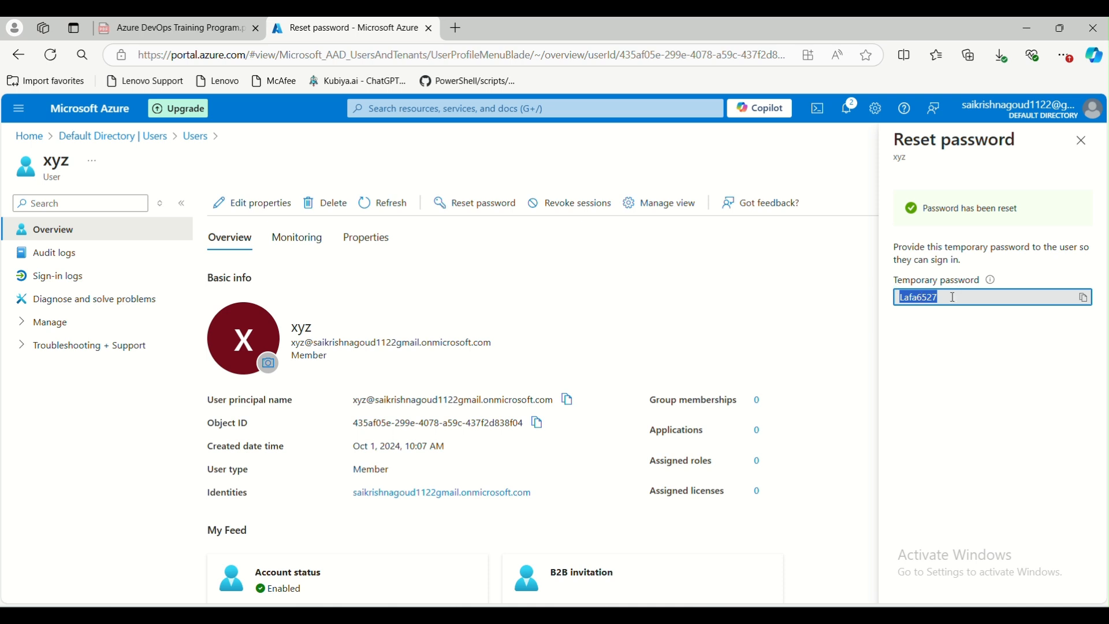
pyautogui.click(1082, 141)
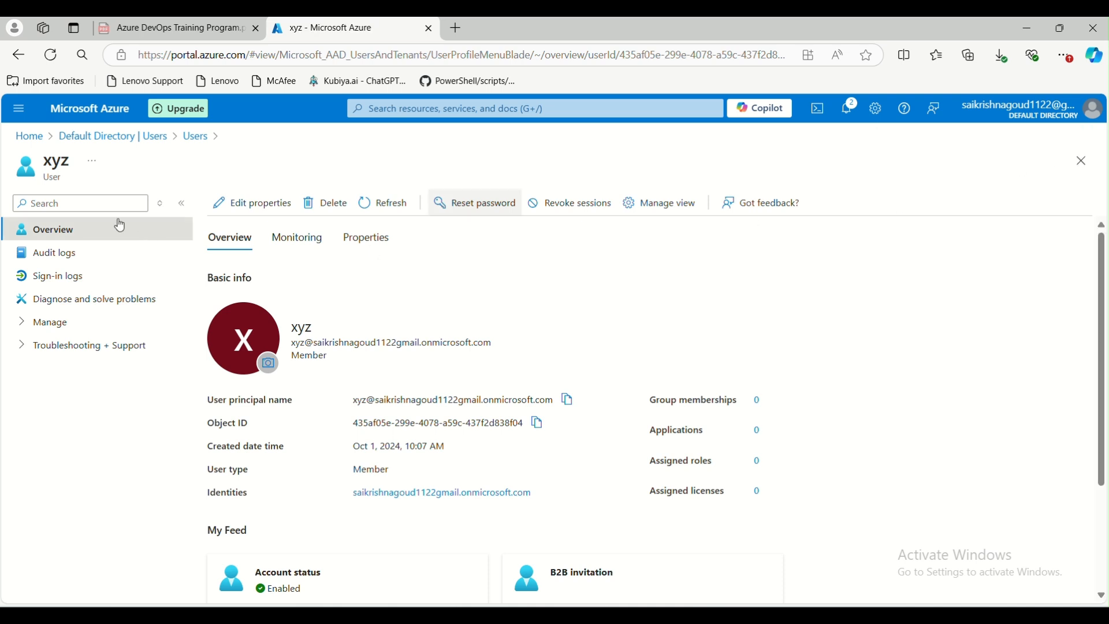
# Go to the directory's Groups page and start creating a new group
pyautogui.click(115, 137)
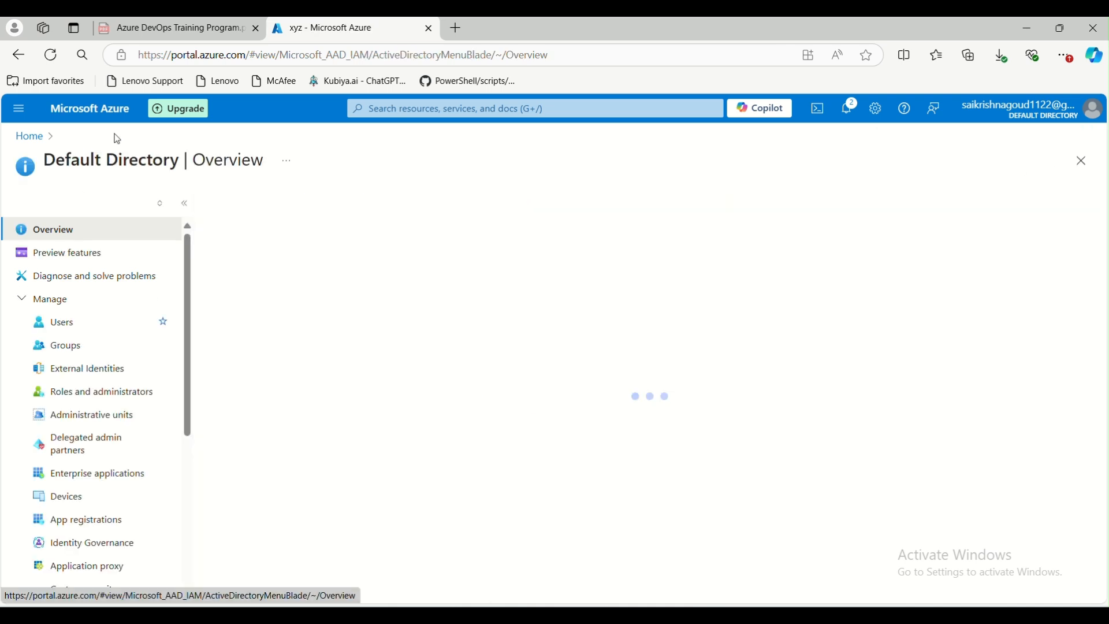
pyautogui.click(84, 347)
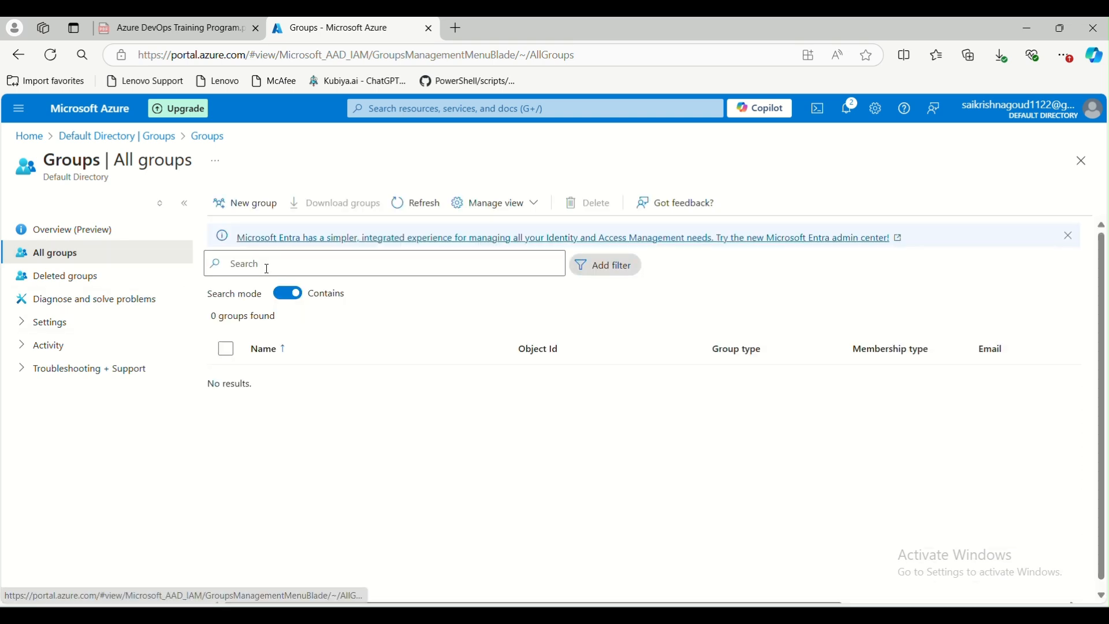
pyautogui.click(244, 205)
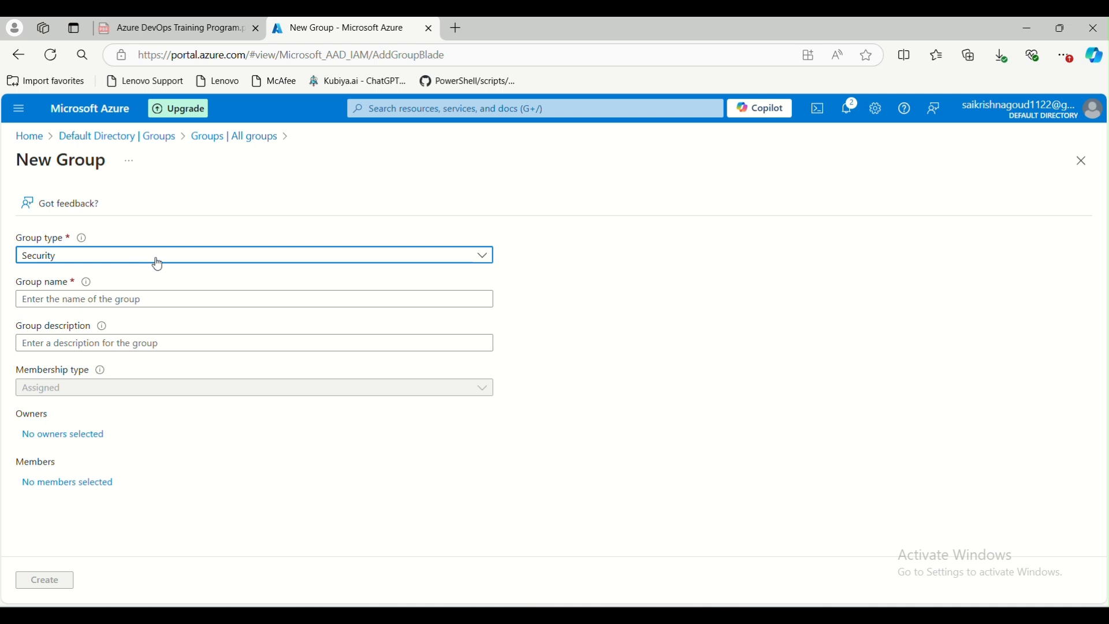
pyautogui.click(157, 263)
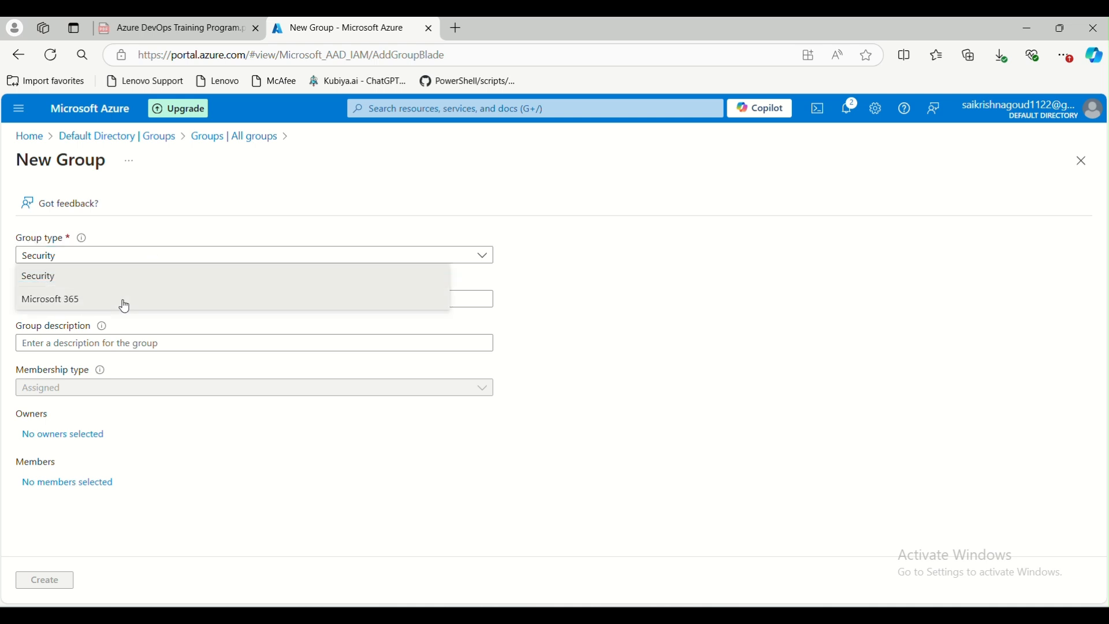
pyautogui.click(125, 306)
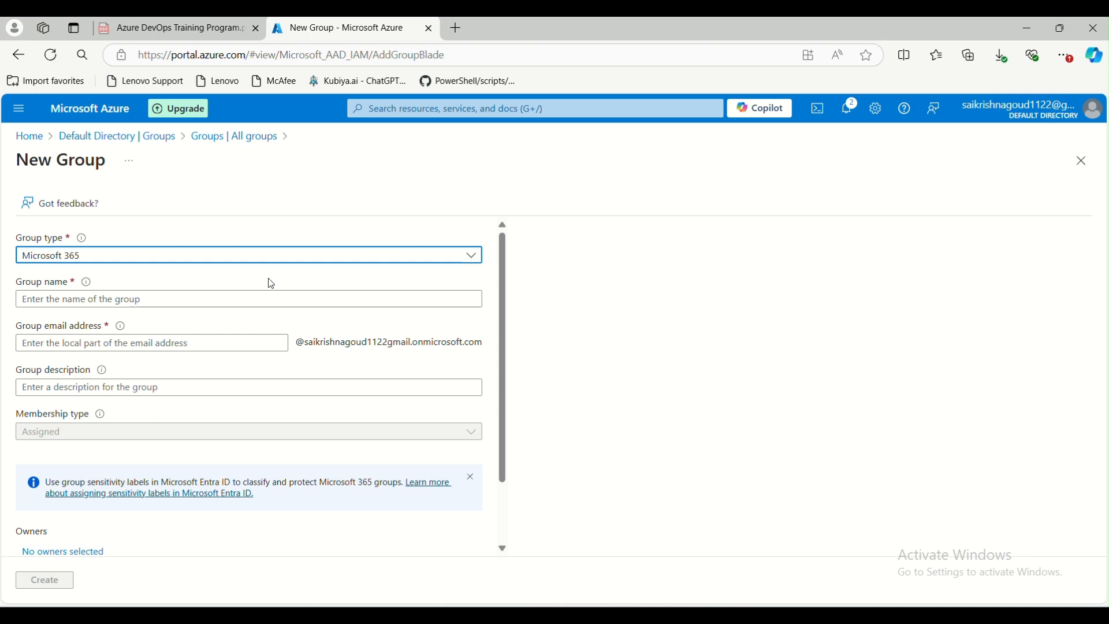
pyautogui.click(216, 262)
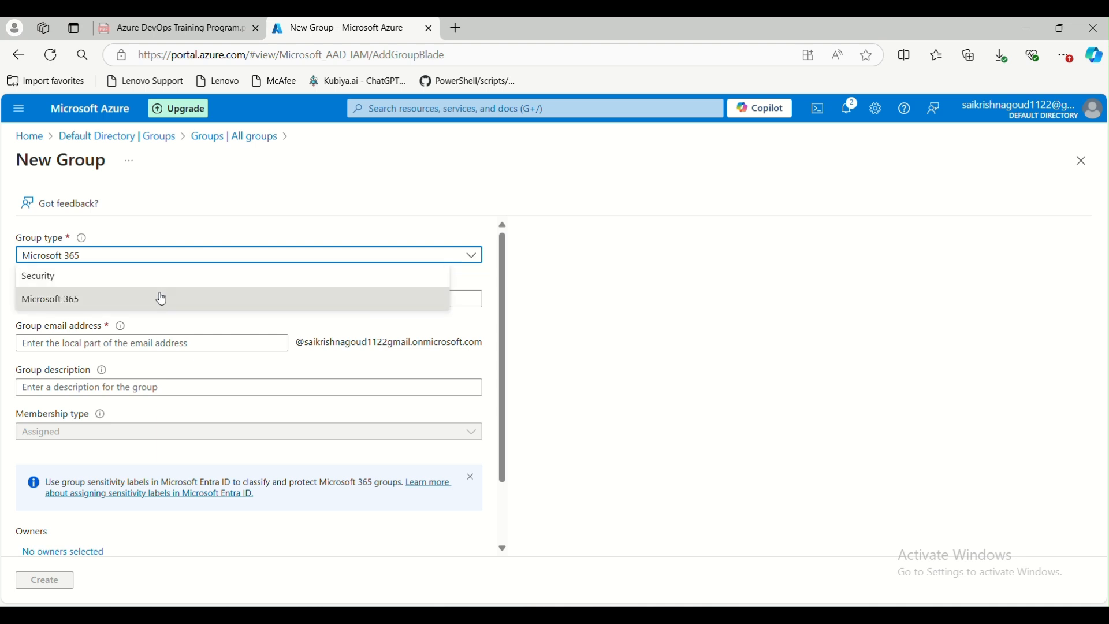
pyautogui.click(161, 277)
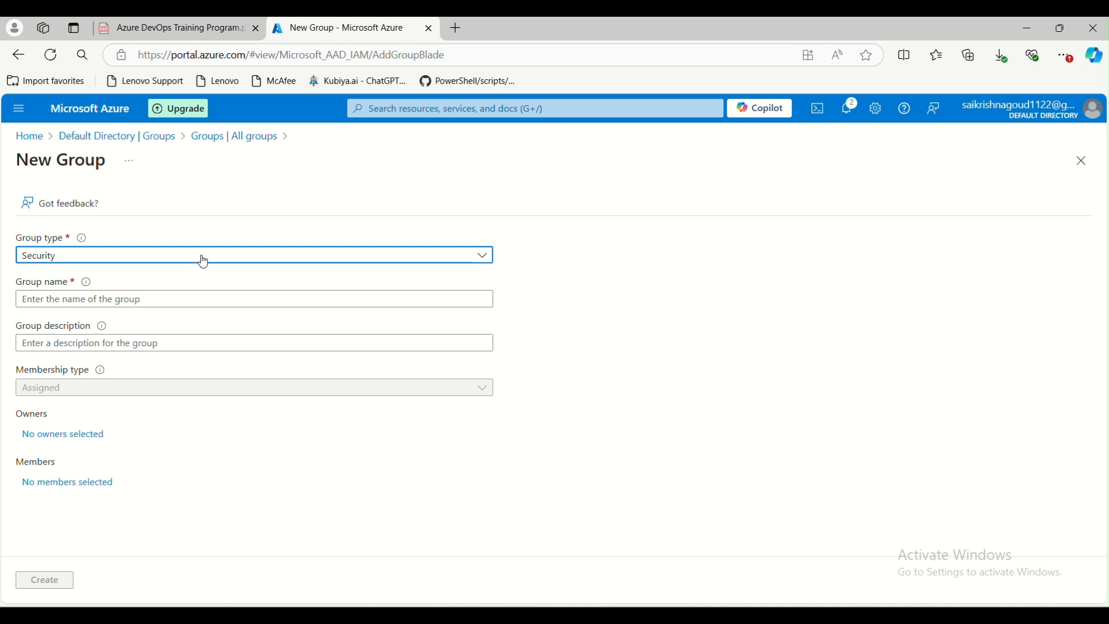
# Name the new Security group devteam
pyautogui.click(105, 301)
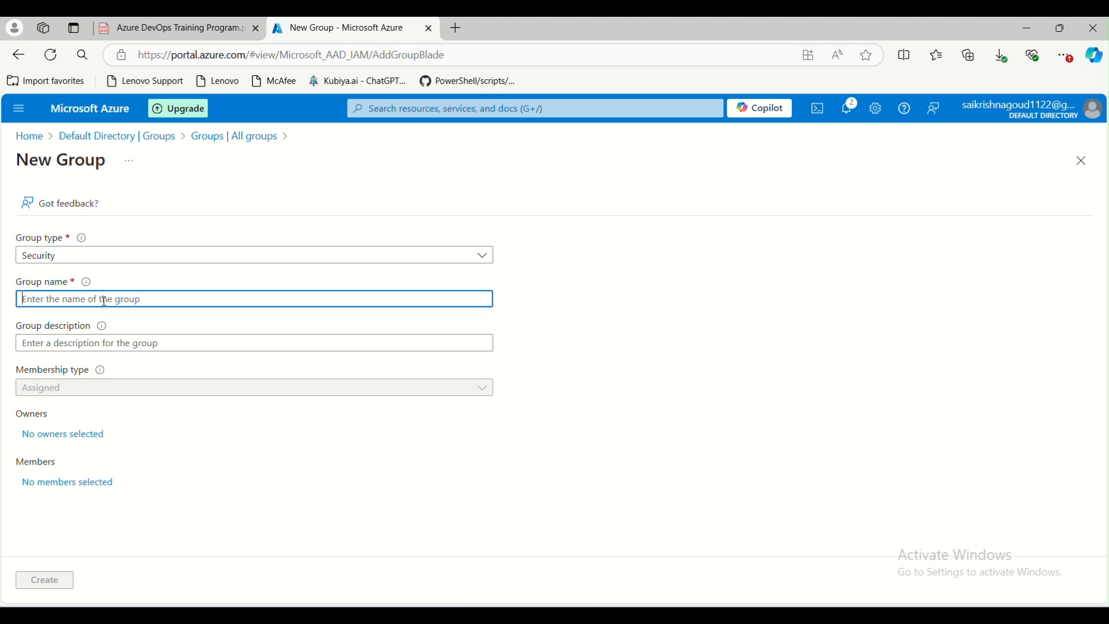
pyautogui.write('dev')
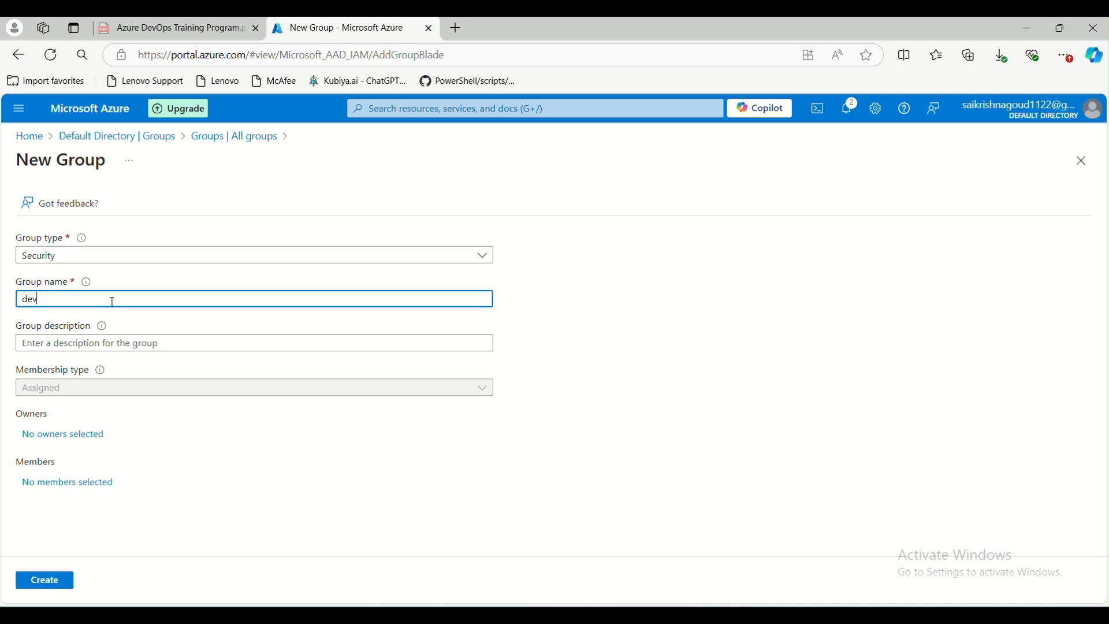
pyautogui.write('team')
pyautogui.click(130, 341)
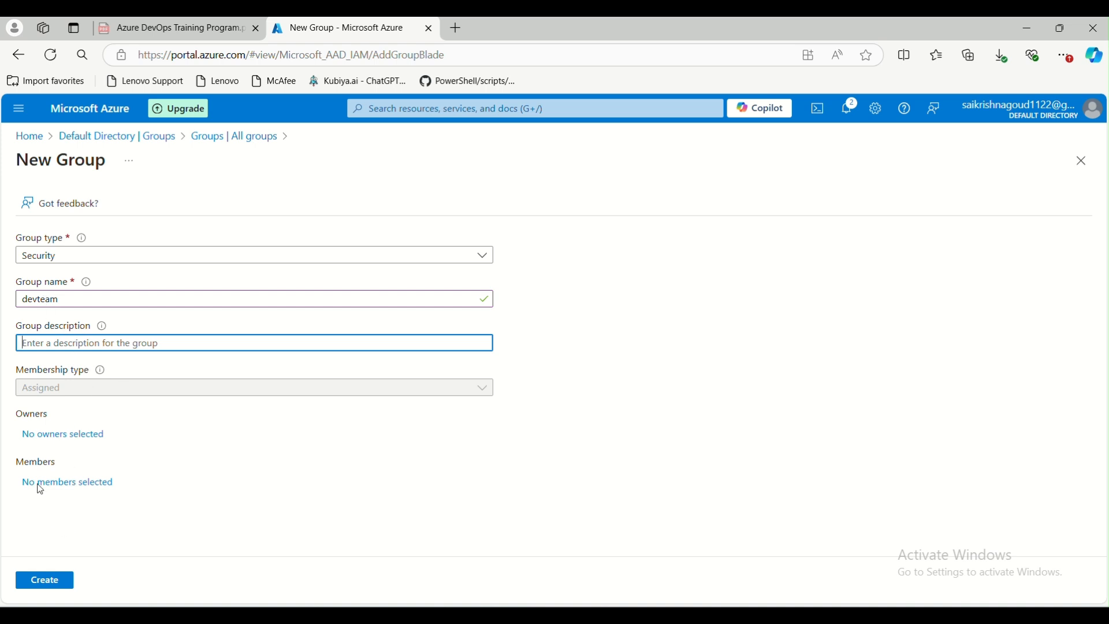
# Select the admin account as the group's owner and create the group
pyautogui.click(57, 438)
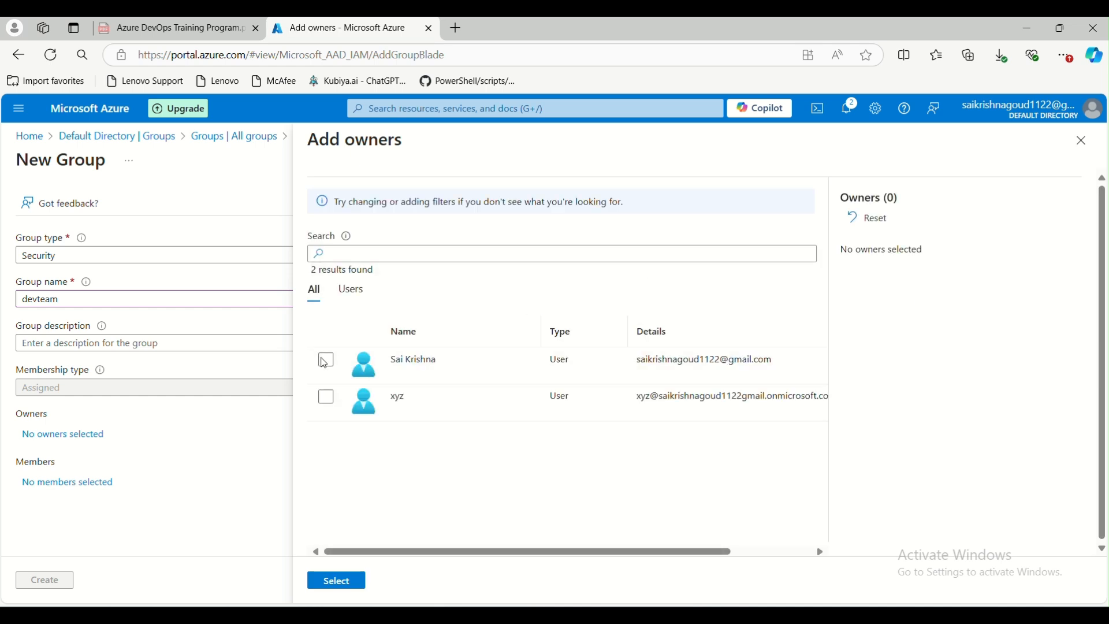
pyautogui.click(327, 362)
pyautogui.click(332, 581)
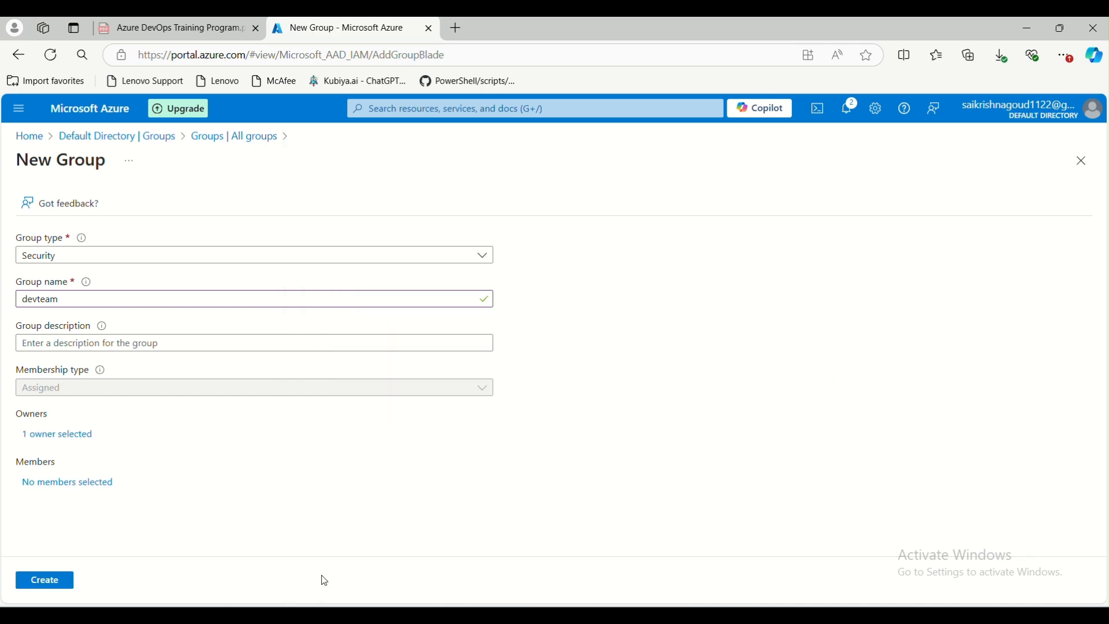
pyautogui.click(47, 580)
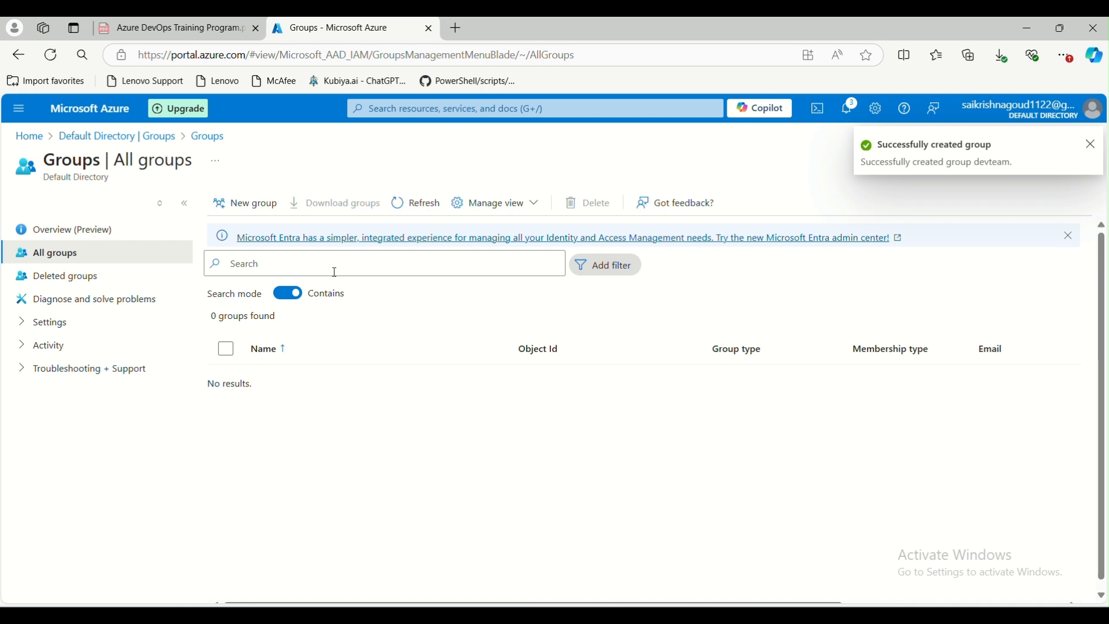
# Refresh the groups list and open the devteam group
pyautogui.click(426, 203)
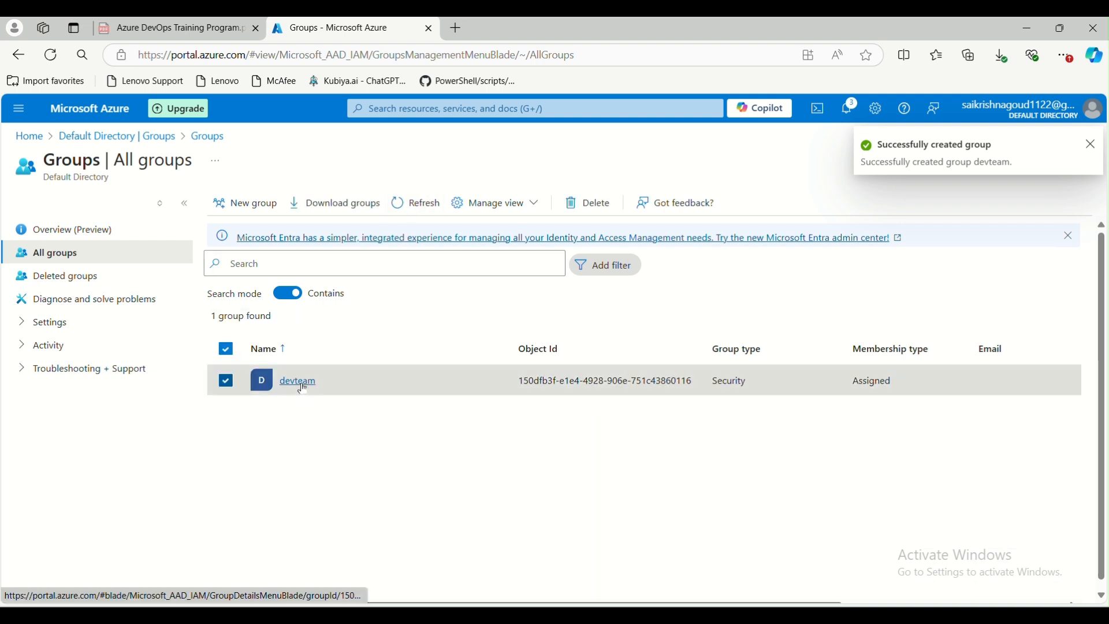
pyautogui.click(293, 382)
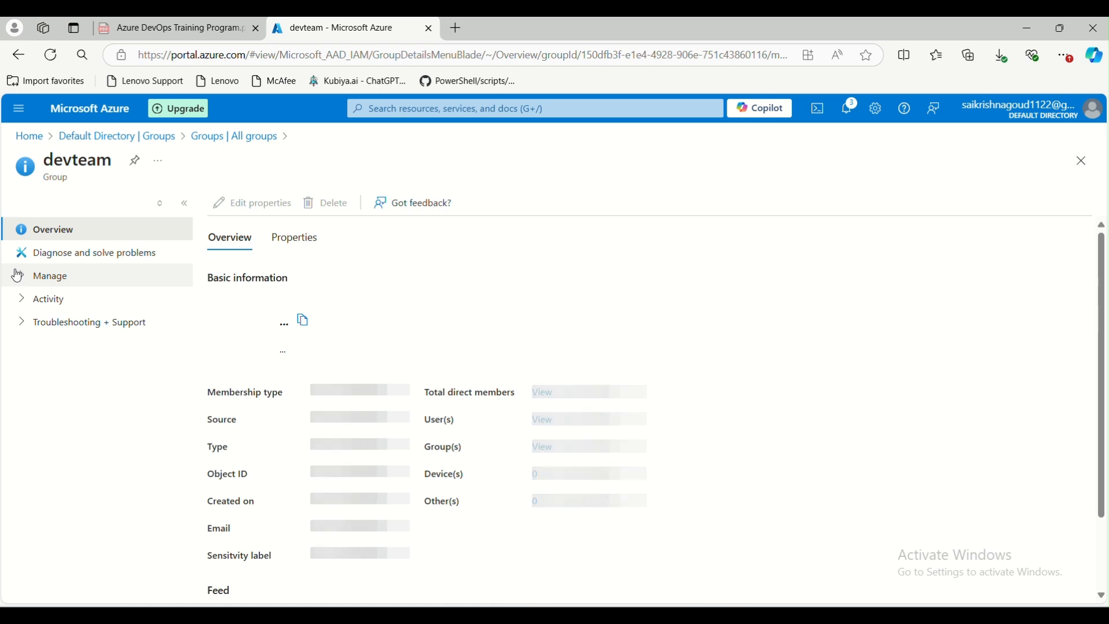
# Add user xyz as a member of the devteam group and refresh the members list
pyautogui.click(19, 275)
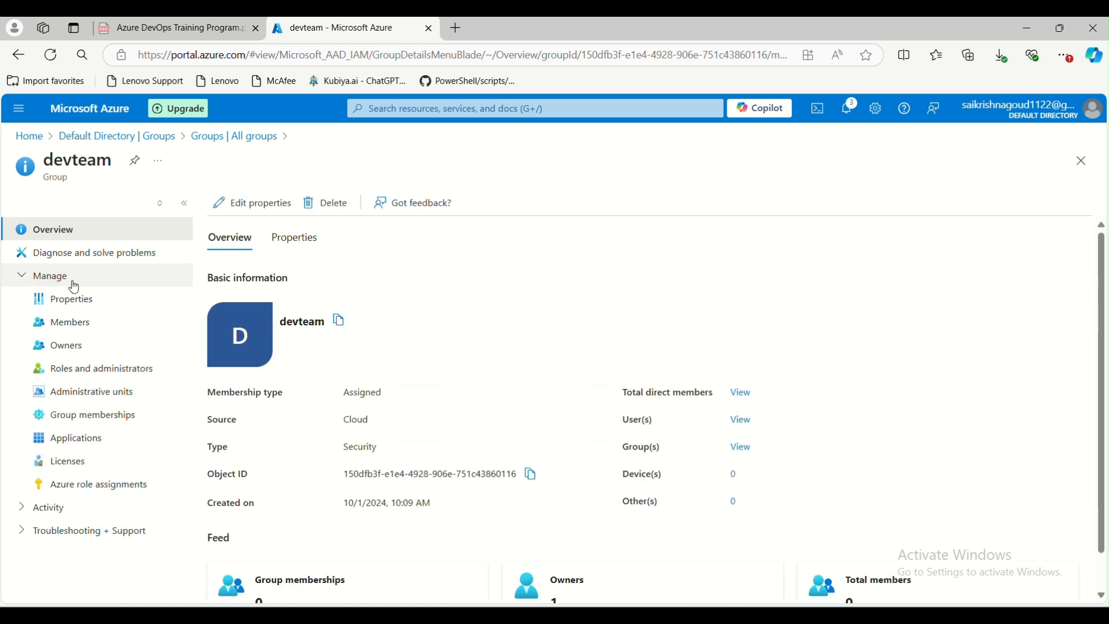
pyautogui.click(82, 322)
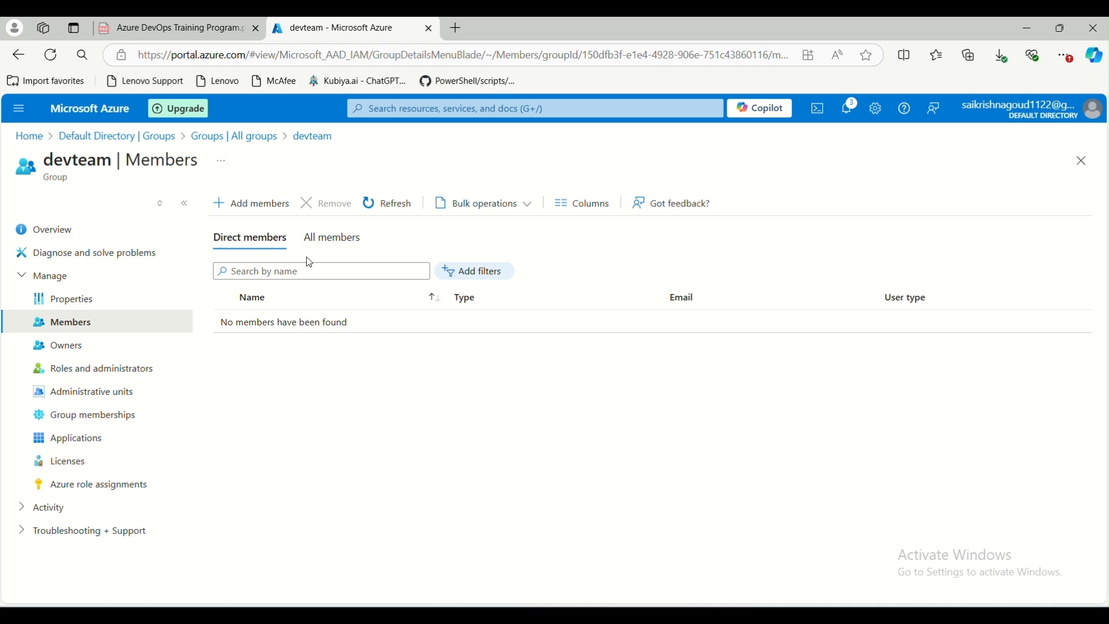
pyautogui.click(271, 202)
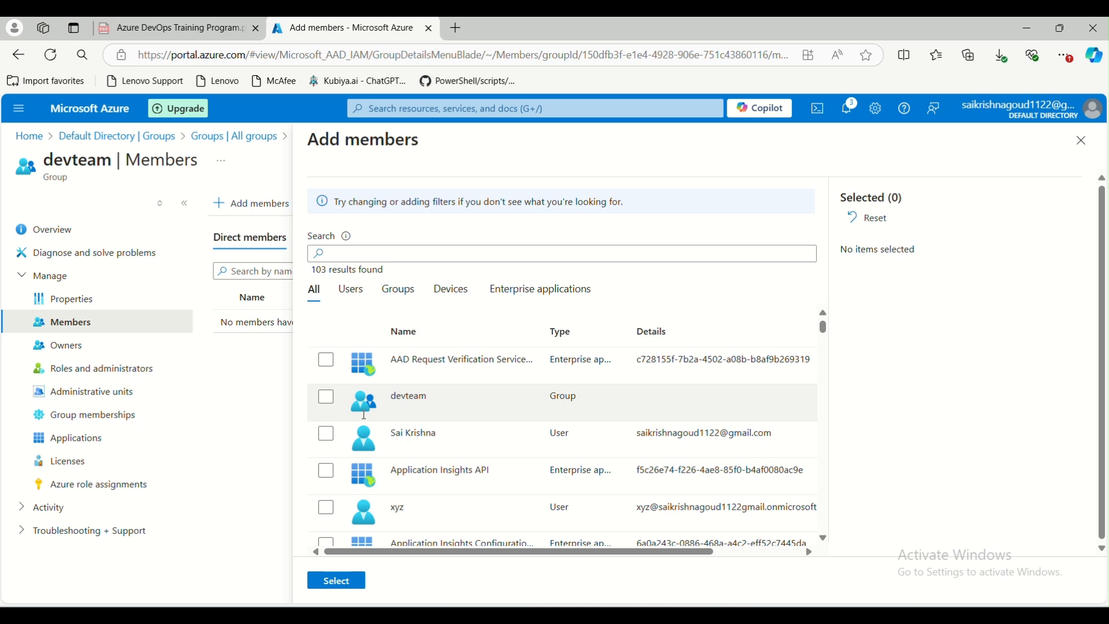
pyautogui.click(327, 509)
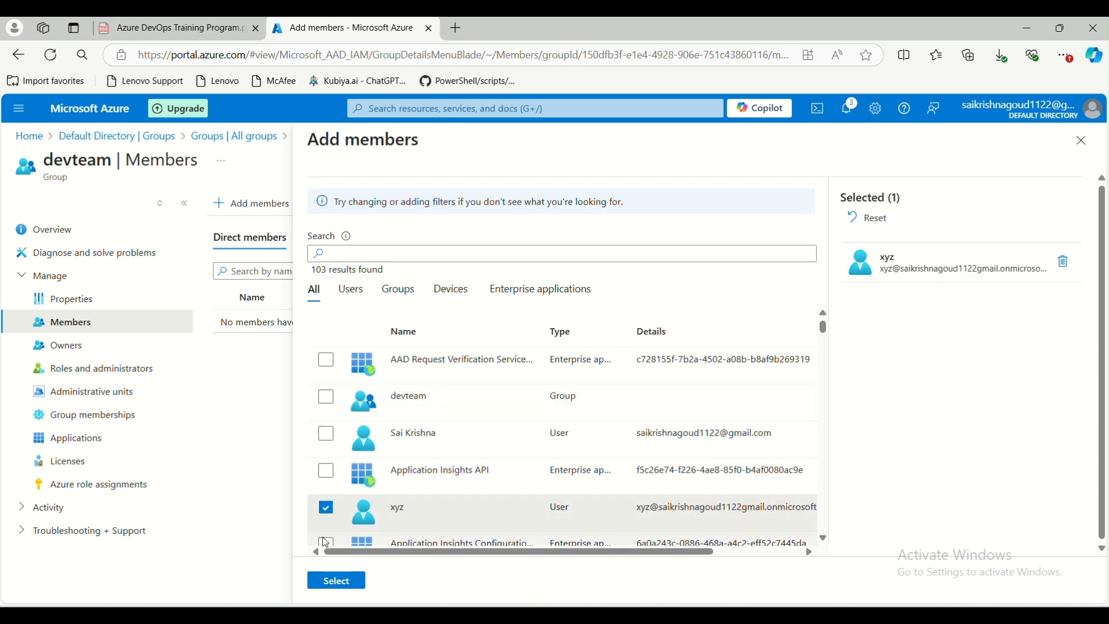
pyautogui.click(317, 583)
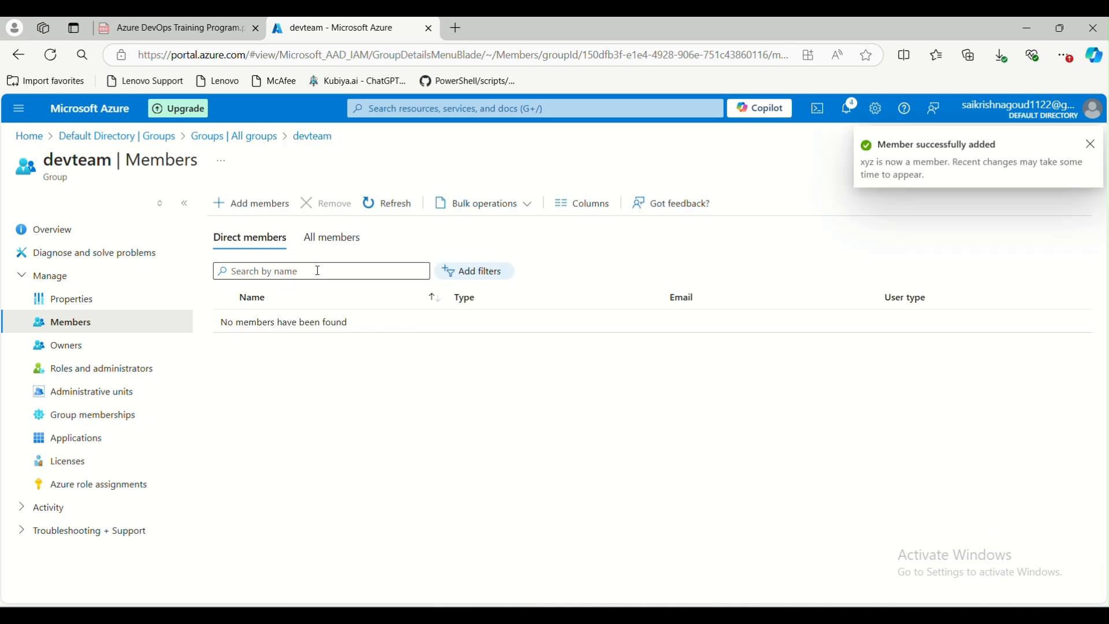
pyautogui.click(386, 208)
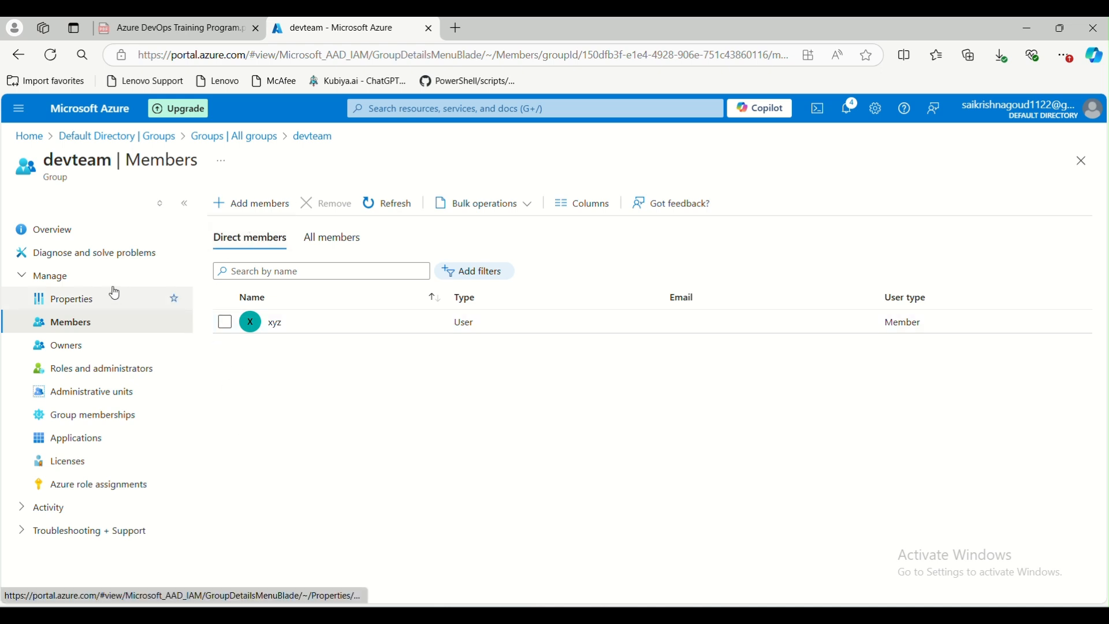
# Browse the devteam group's owners, roles, administrative units, memberships, applications and Azure role assignments pages
pyautogui.click(89, 348)
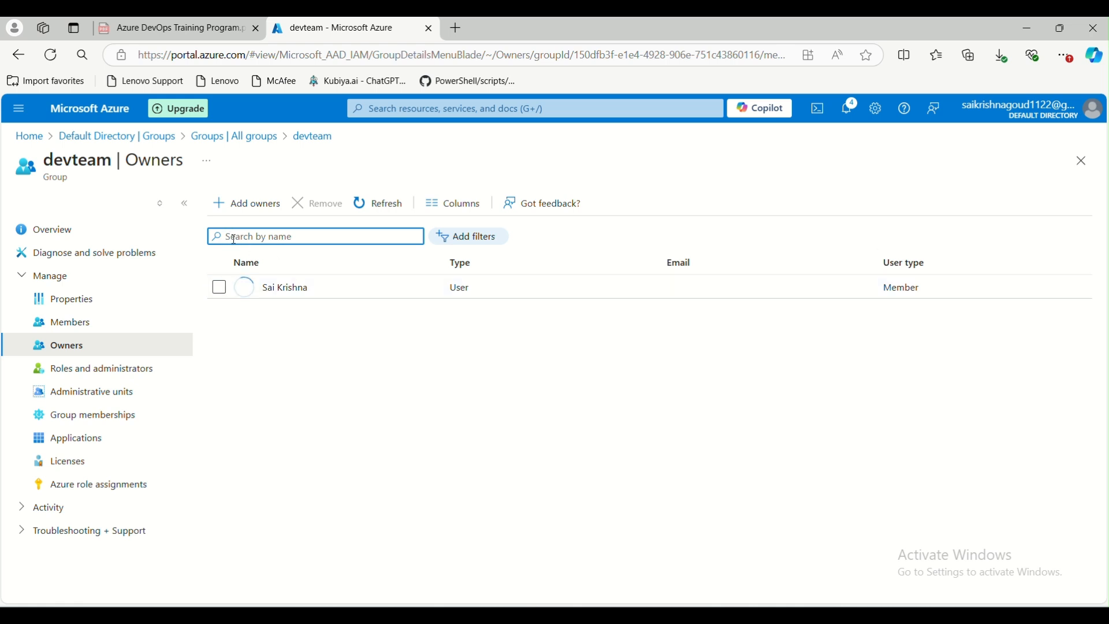
pyautogui.click(115, 381)
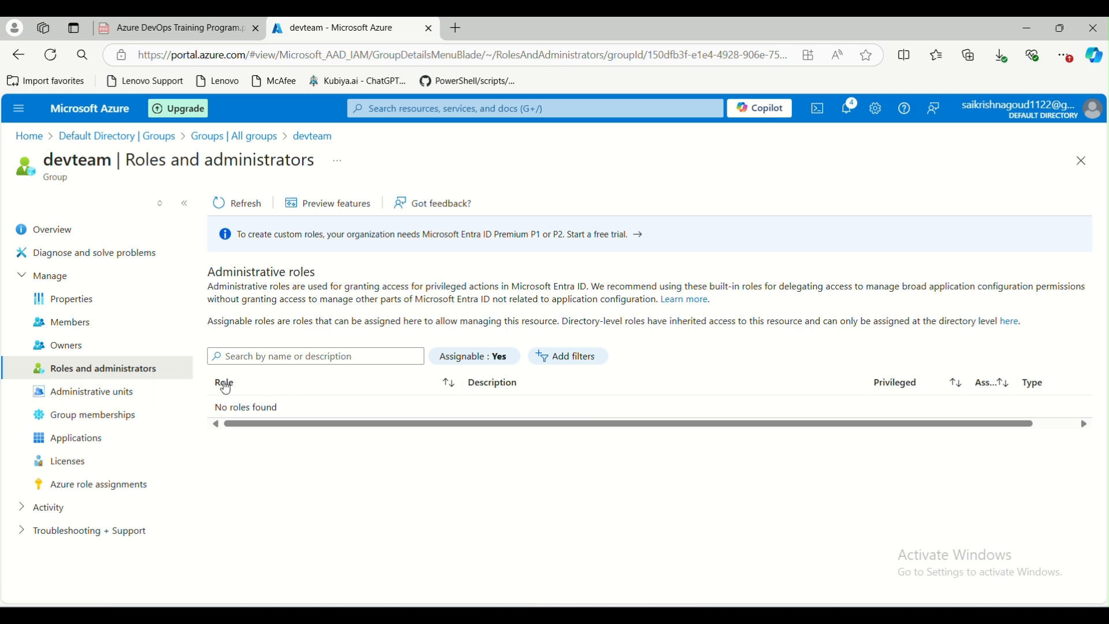
pyautogui.click(127, 390)
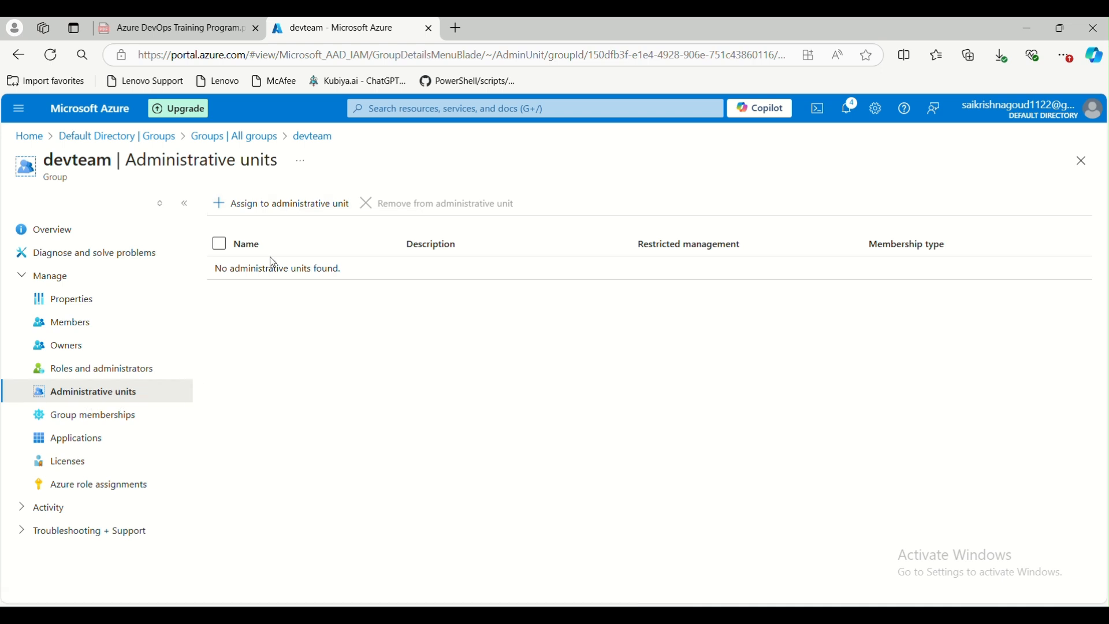
pyautogui.click(87, 421)
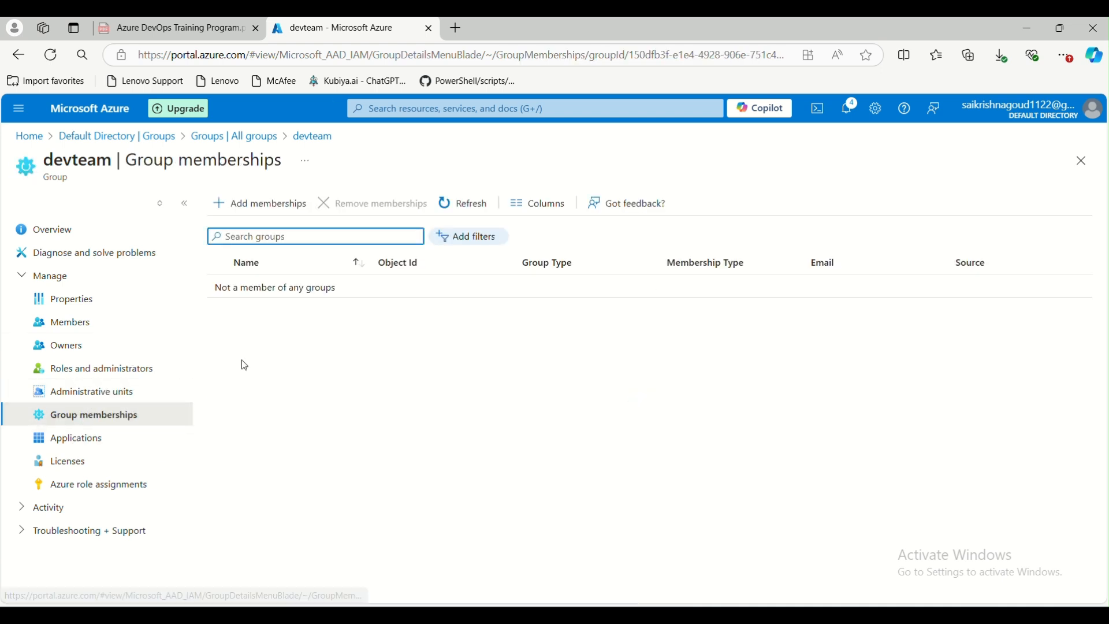
pyautogui.click(259, 204)
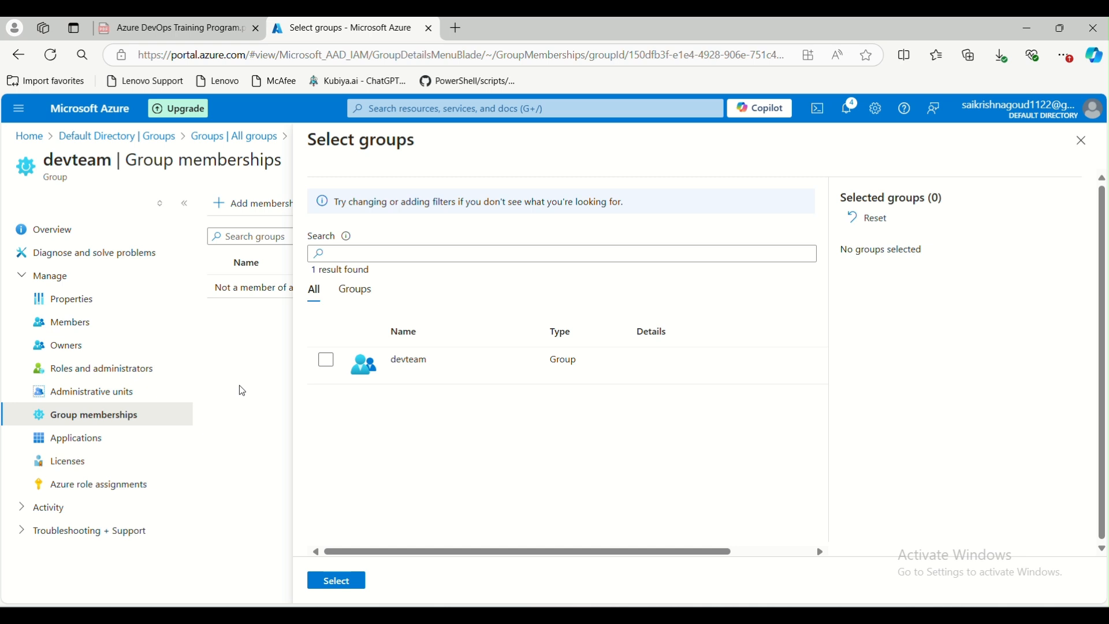
pyautogui.click(66, 445)
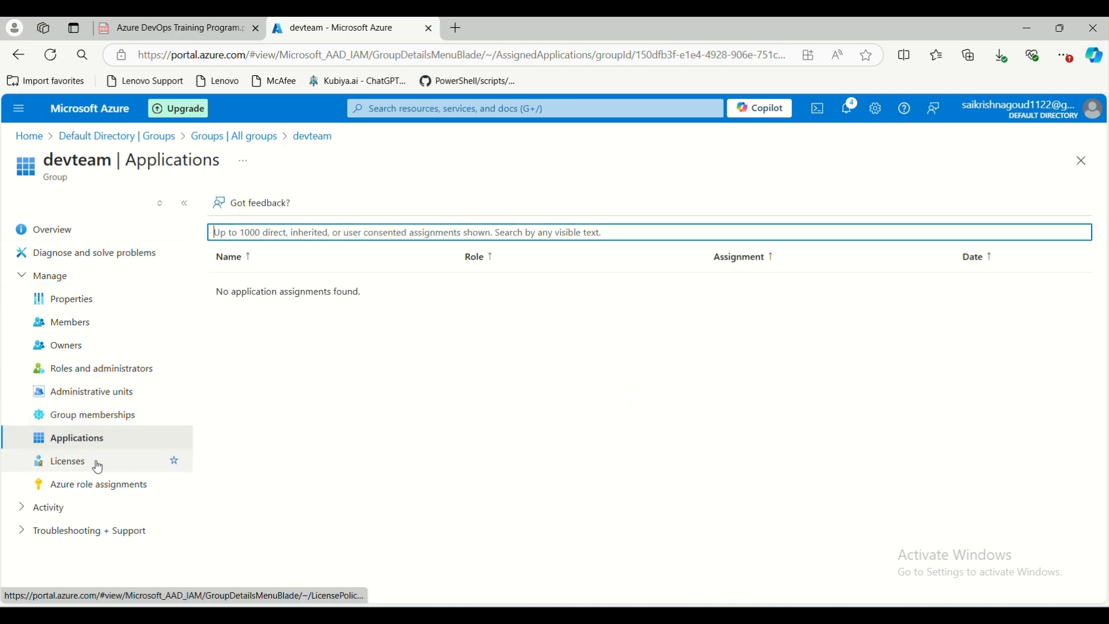
pyautogui.click(96, 485)
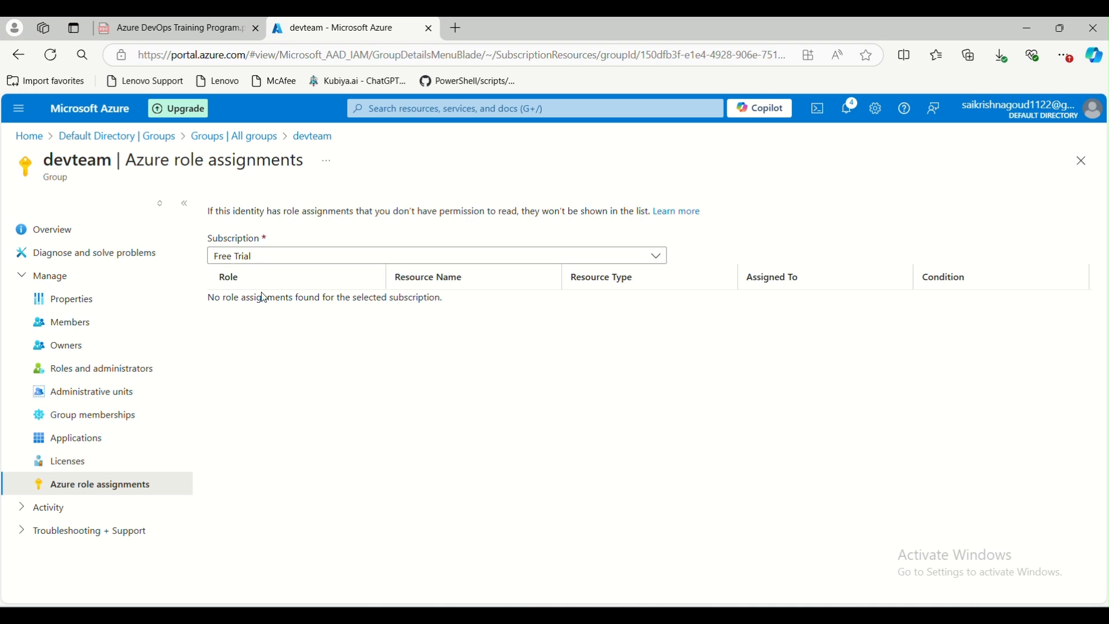
pyautogui.click(26, 508)
pyautogui.scroll(-1, 78, 507)
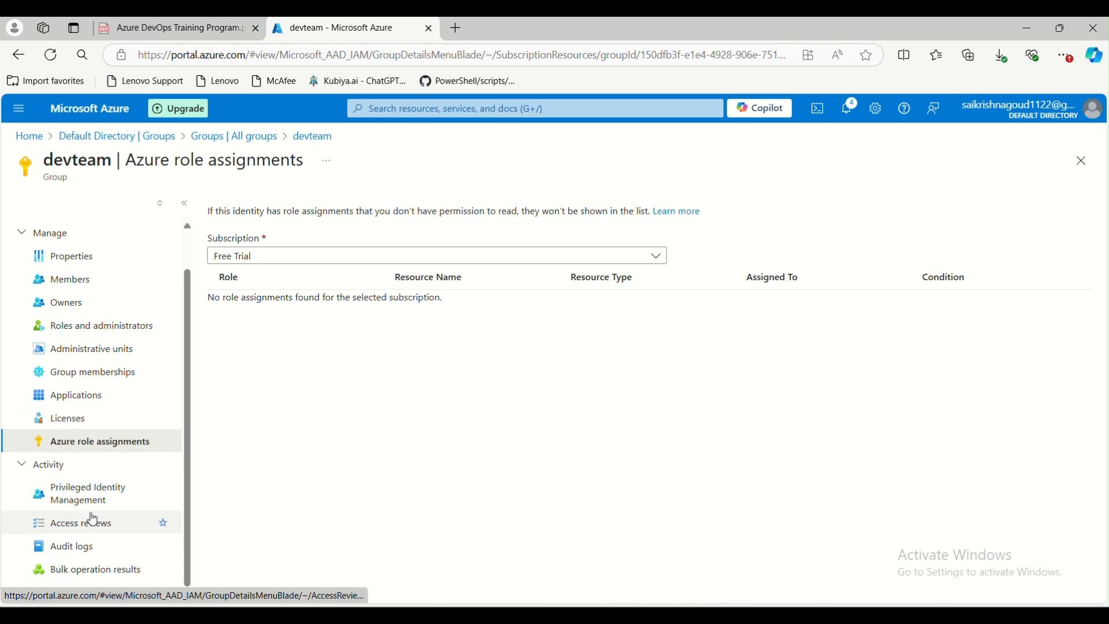
# Open the directory's External Identities overview and read through its setup sections
pyautogui.click(220, 136)
pyautogui.click(145, 140)
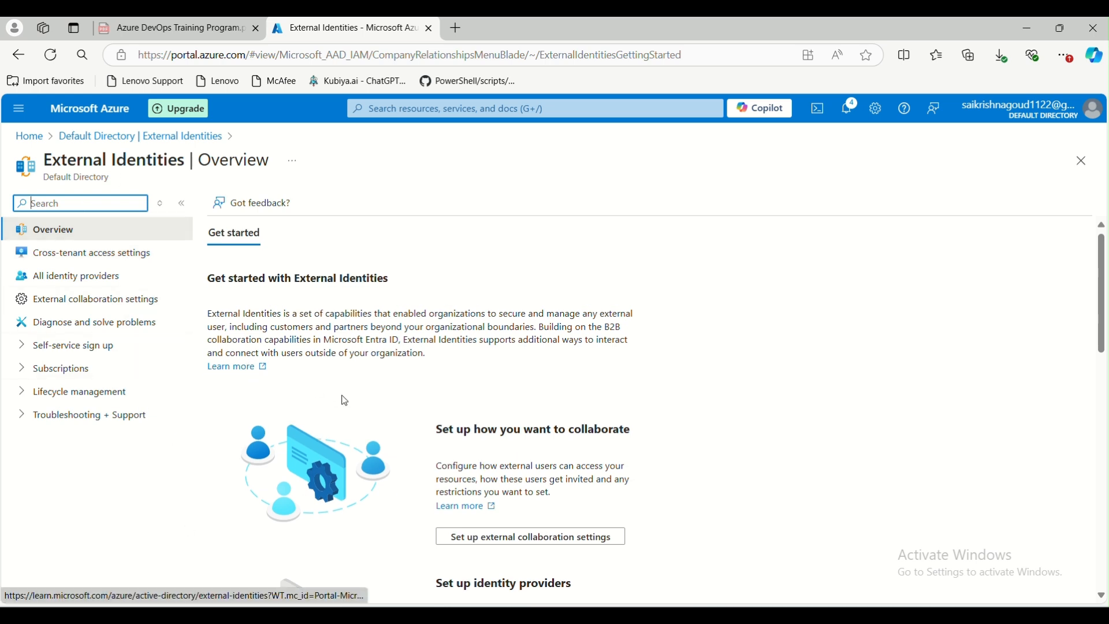
pyautogui.scroll(-3, 504, 294)
pyautogui.scroll(-2, 459, 385)
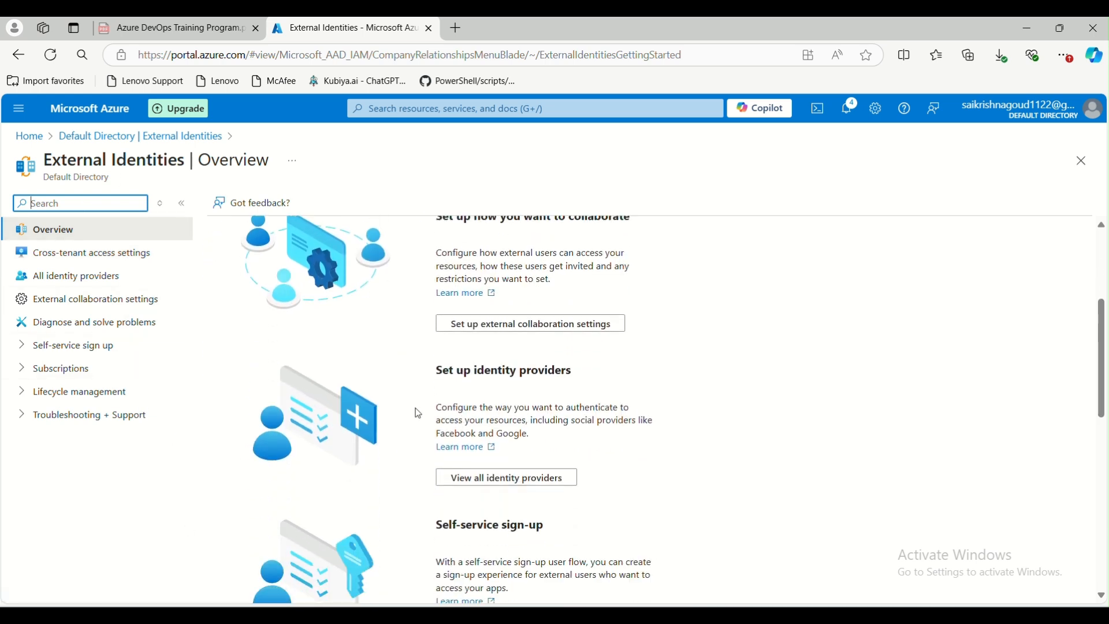
pyautogui.scroll(-3, 464, 472)
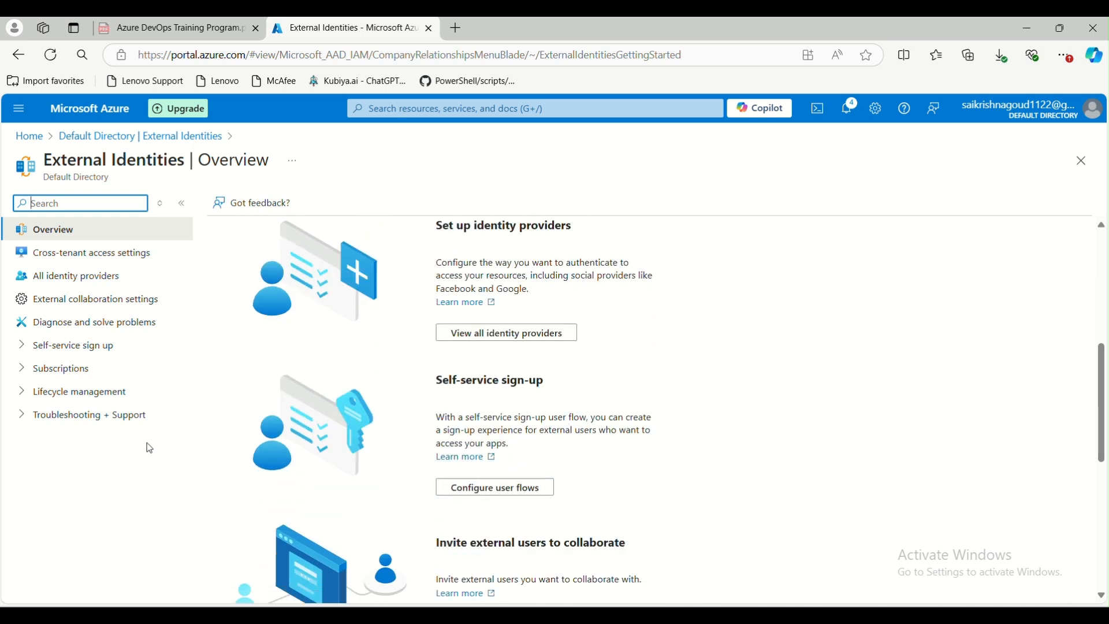
pyautogui.scroll(-2, 150, 453)
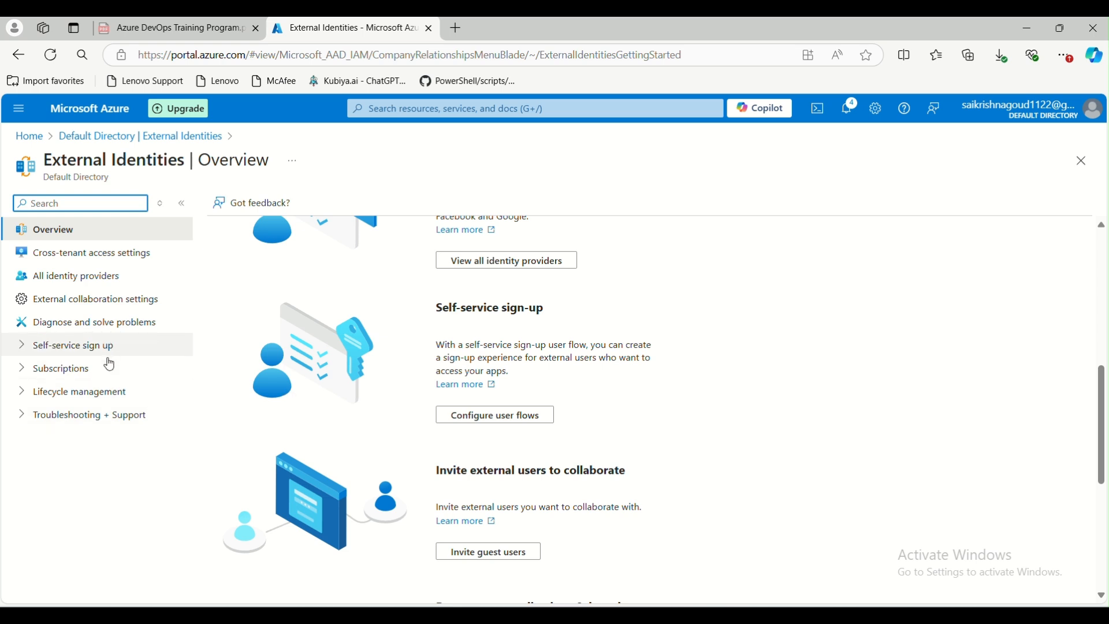
# Examine the directory's built-in roles list and the Application Administrator role's assignments
pyautogui.click(142, 142)
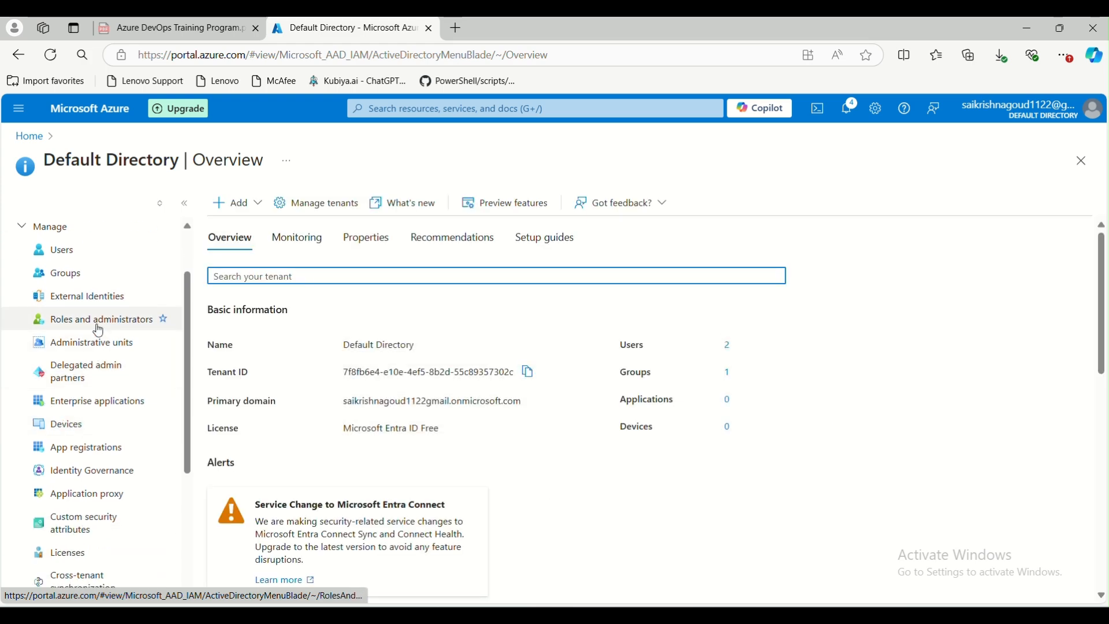
pyautogui.click(98, 329)
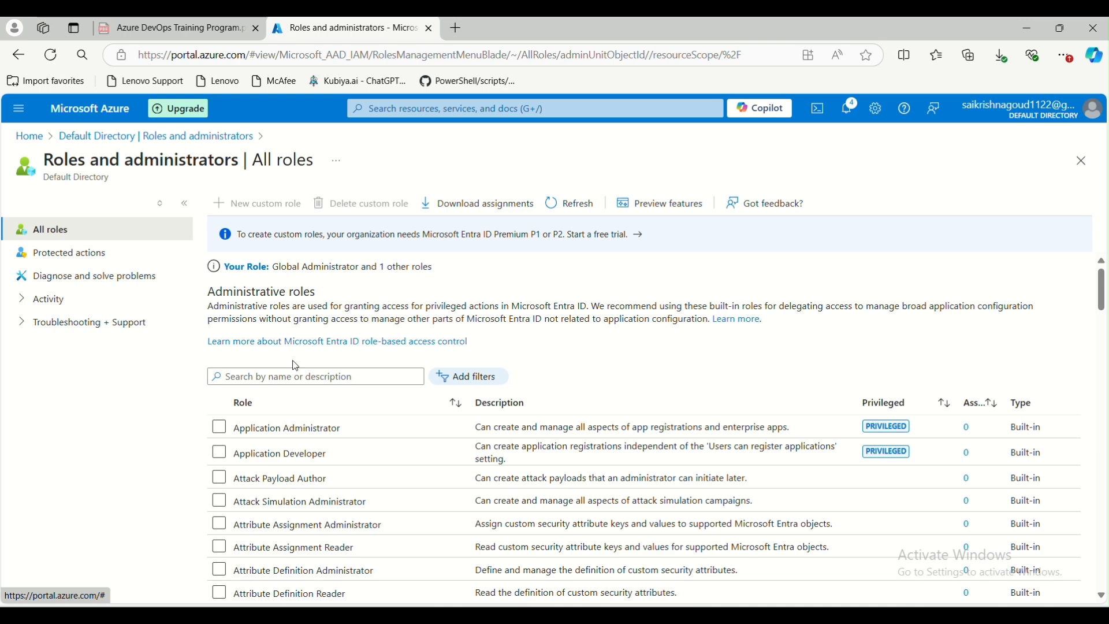
pyautogui.scroll(-1, 296, 365)
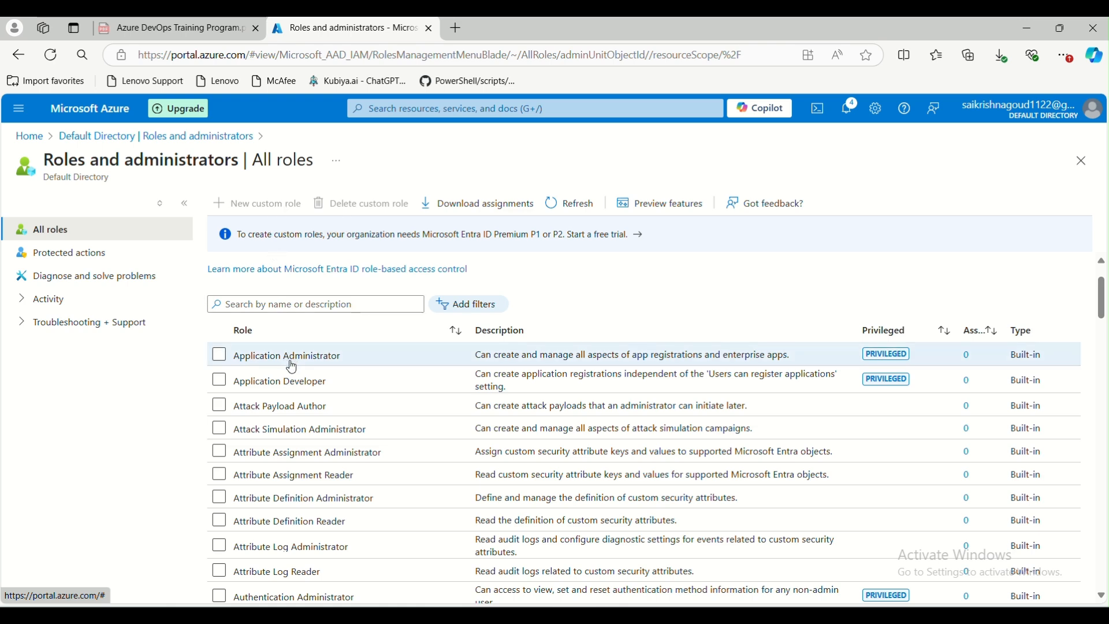
pyautogui.scroll(-4, 359, 411)
pyautogui.scroll(-7, 358, 423)
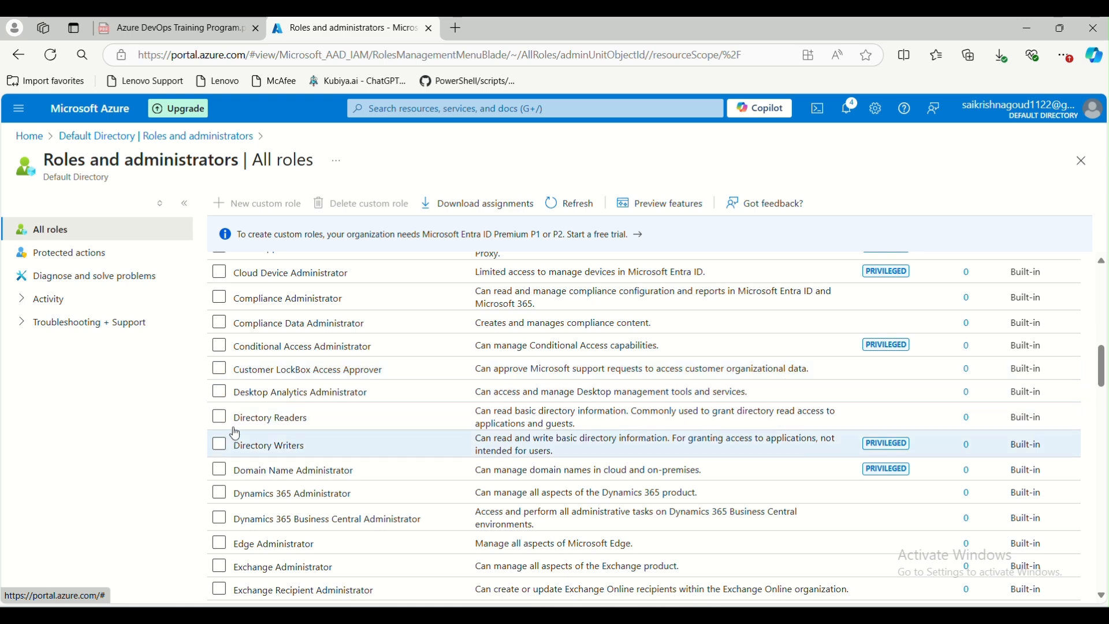
pyautogui.scroll(8, 235, 401)
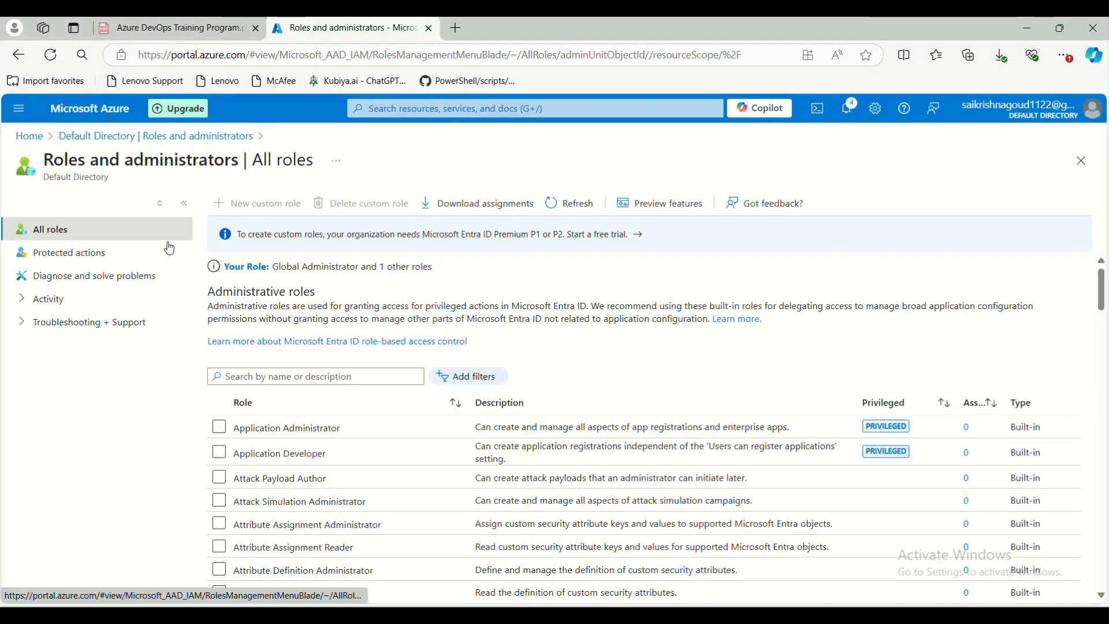
pyautogui.click(268, 429)
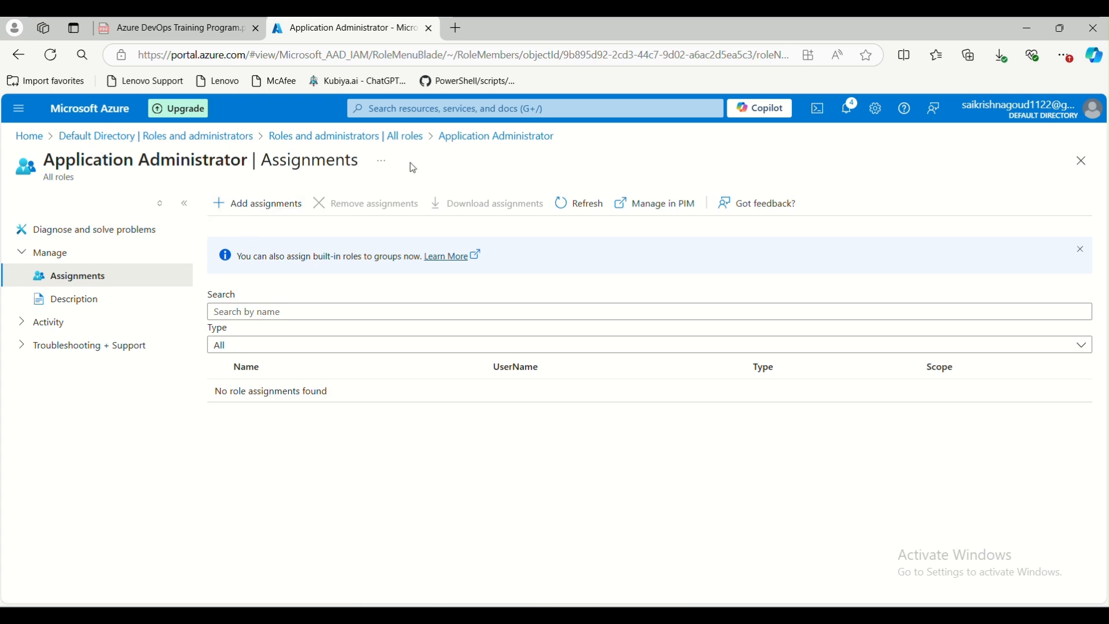
pyautogui.click(346, 137)
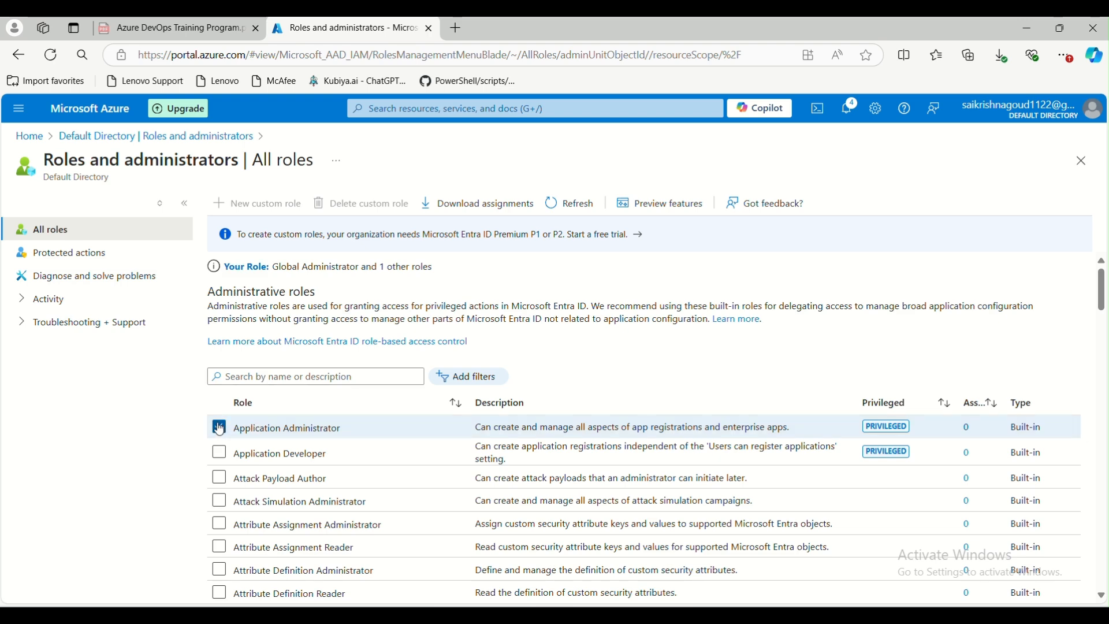
pyautogui.click(131, 137)
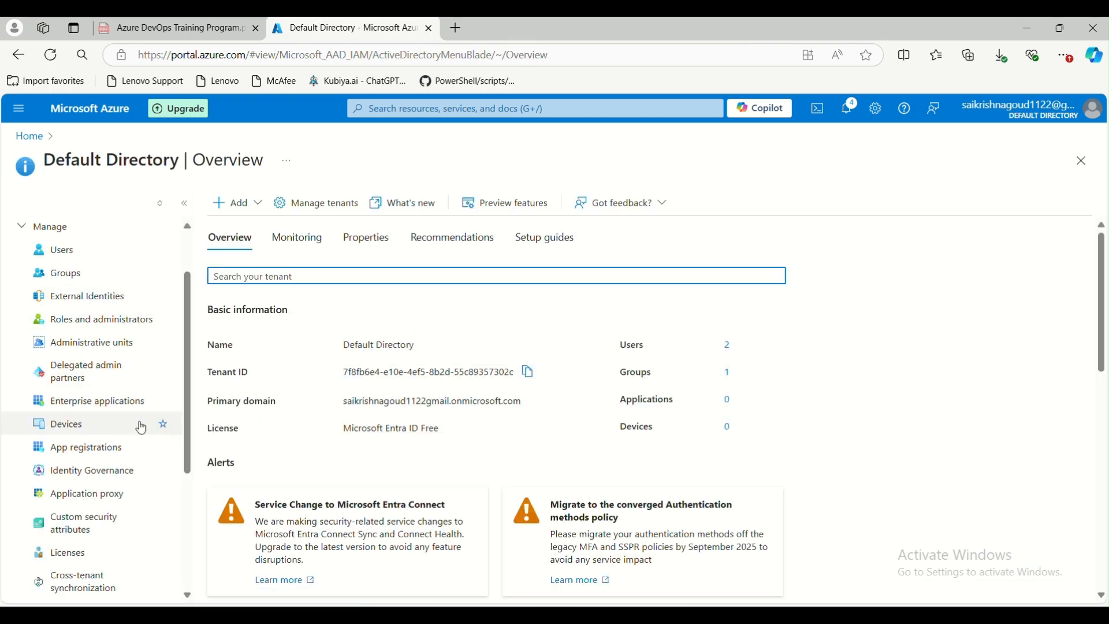
# Start adding a new administrative unit named Finanance
pyautogui.click(87, 343)
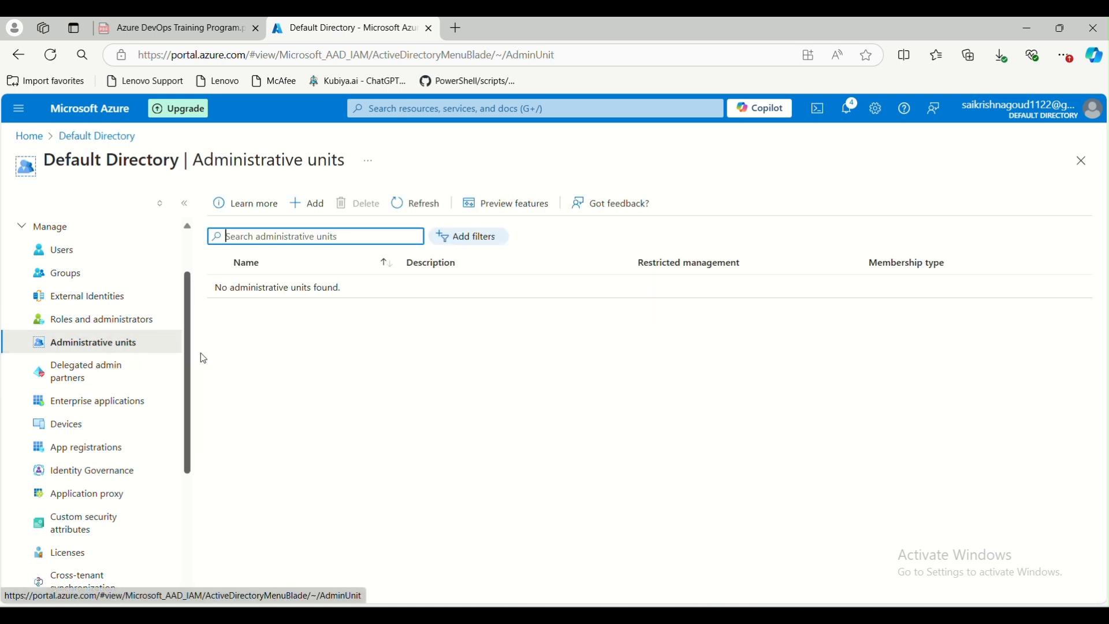
pyautogui.click(313, 205)
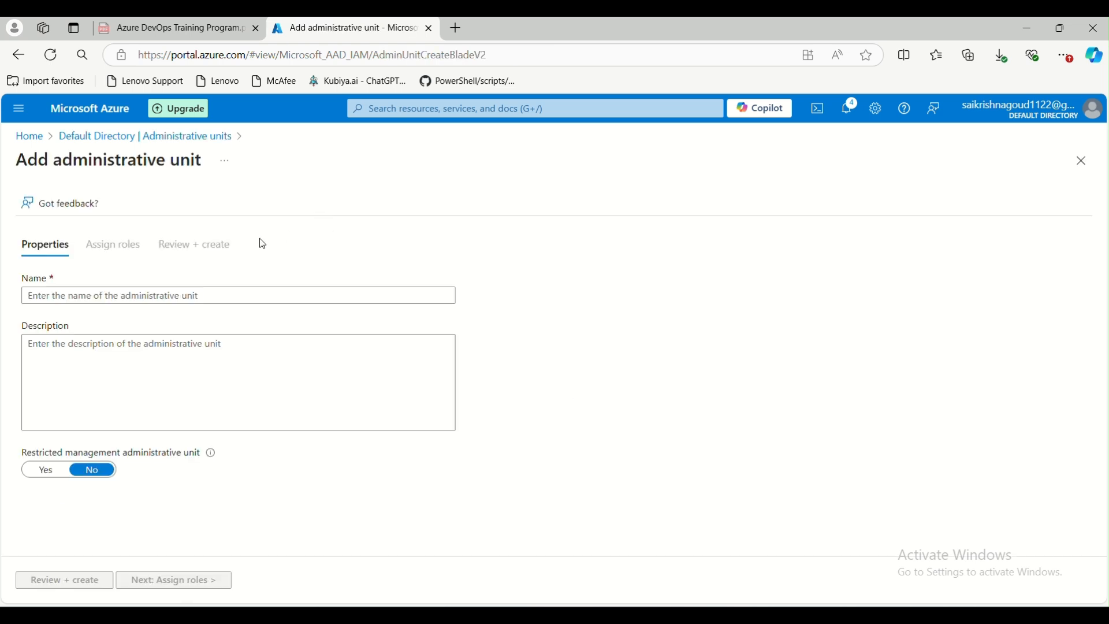
pyautogui.click(124, 300)
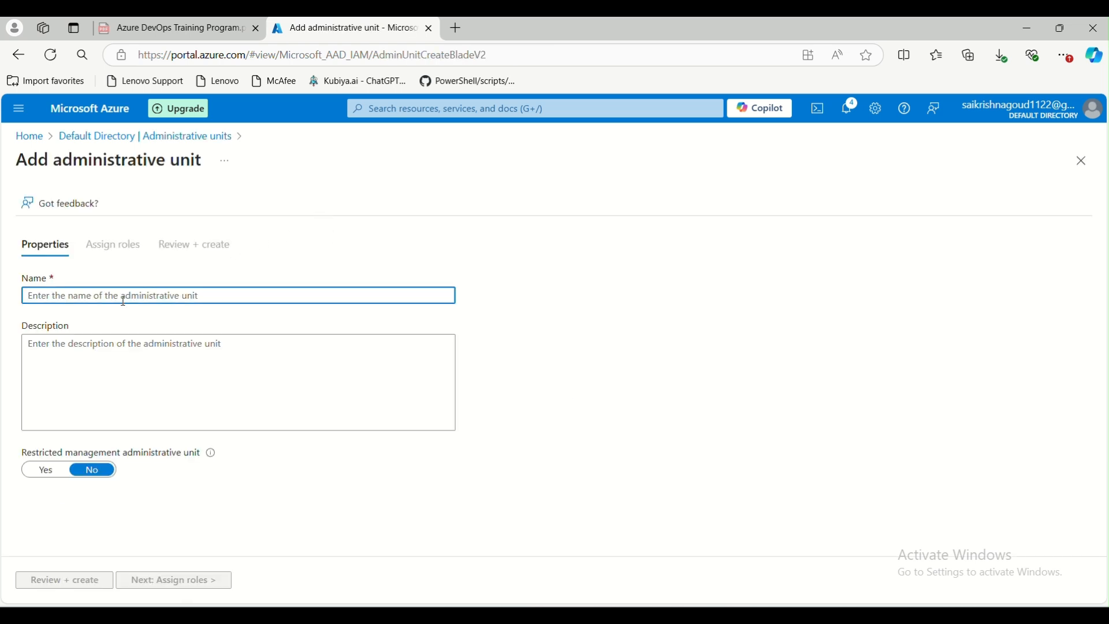
pyautogui.write('F')
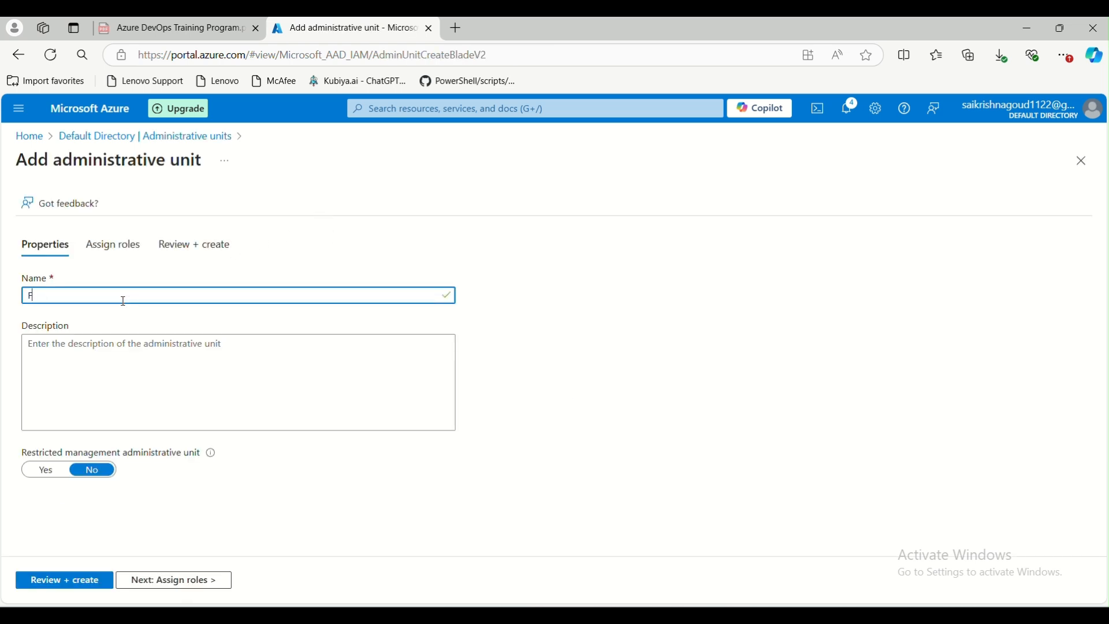
pyautogui.write('INainanacnce')
# Give the administrative unit the description saa and turn restricted management on
pyautogui.click(73, 353)
pyautogui.write('saa')
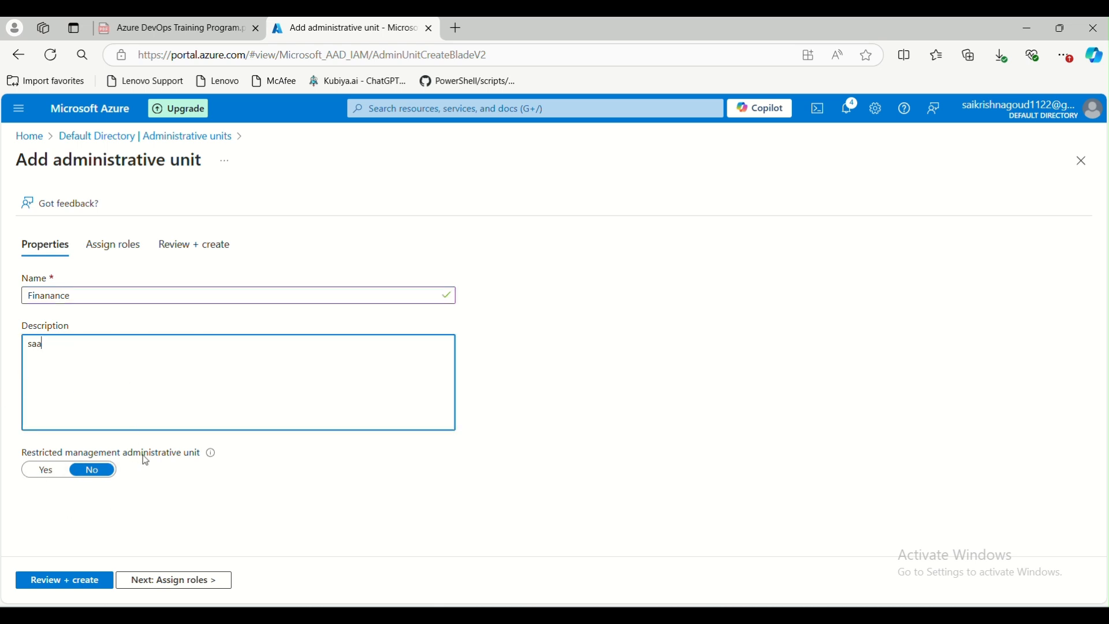
pyautogui.click(91, 478)
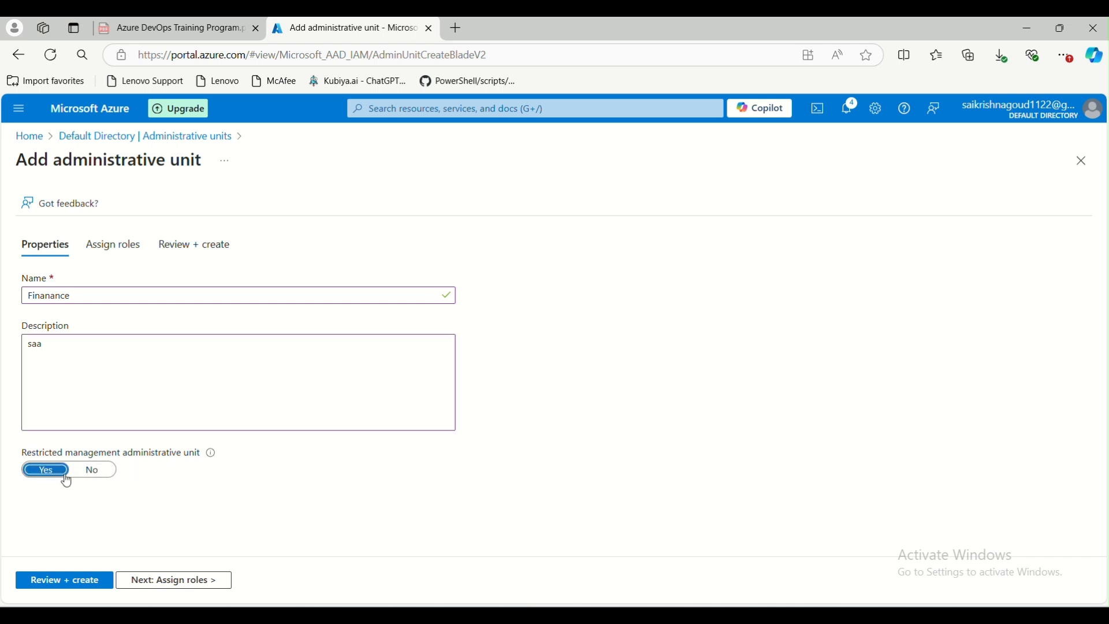
# Review the administrative unit's role assignments and summary, and try to create it
pyautogui.click(110, 246)
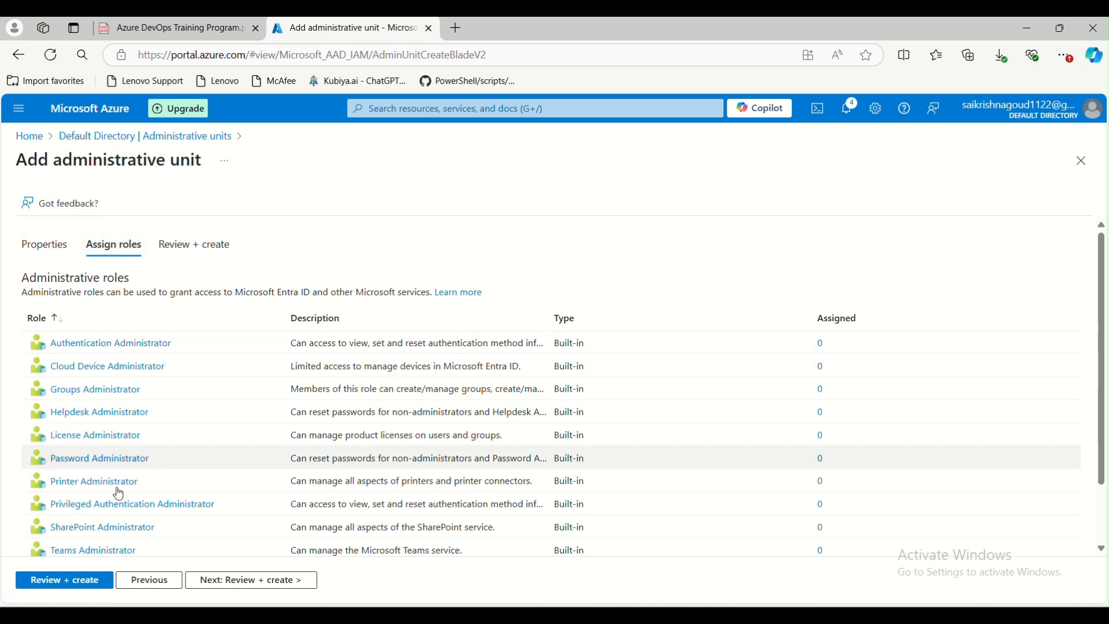
pyautogui.click(90, 580)
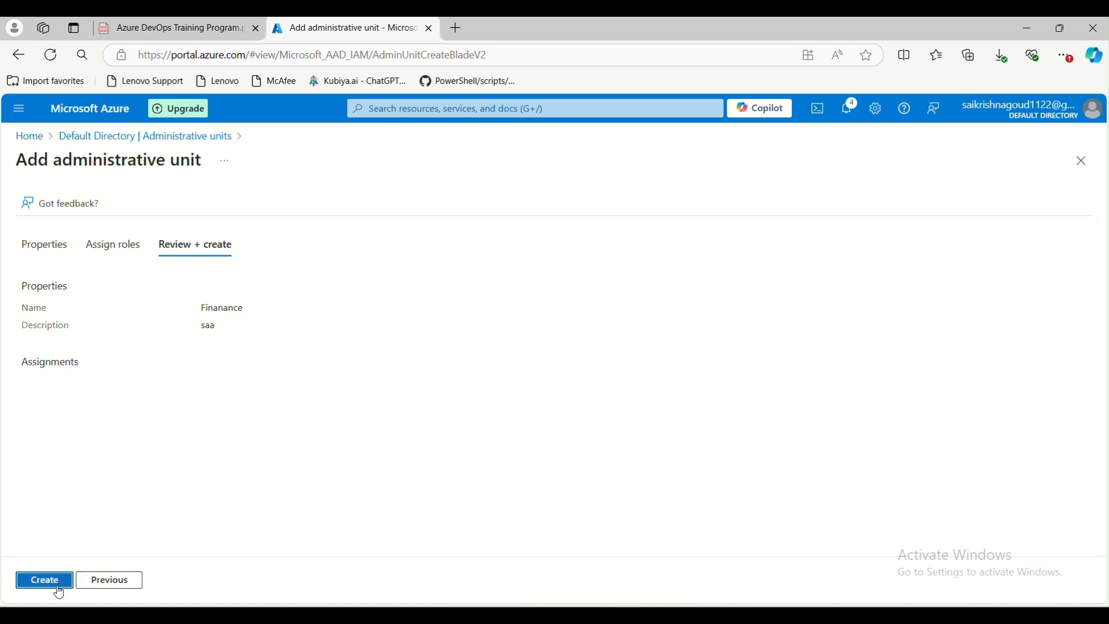
pyautogui.click(60, 587)
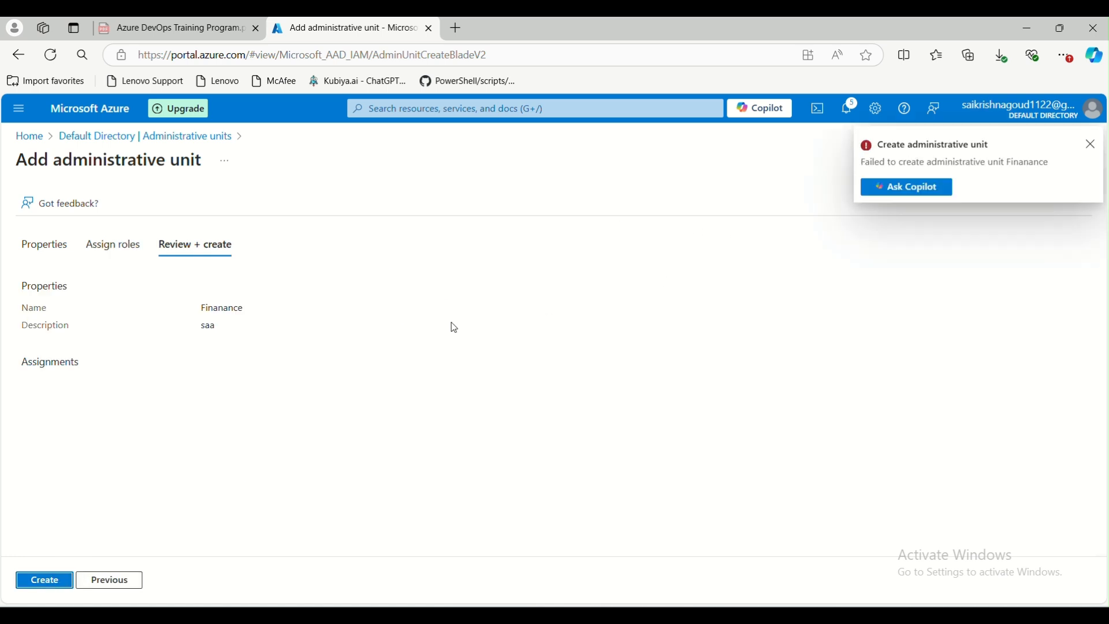
# Turn restricted management off for the Finanance administrative unit and create it
pyautogui.click(29, 258)
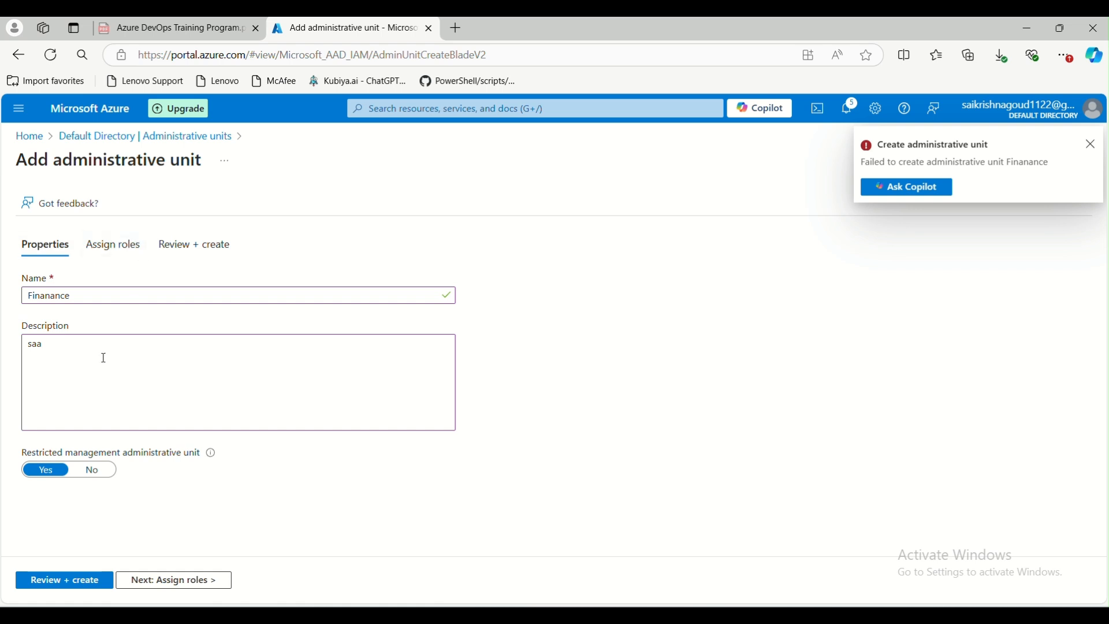
pyautogui.click(77, 476)
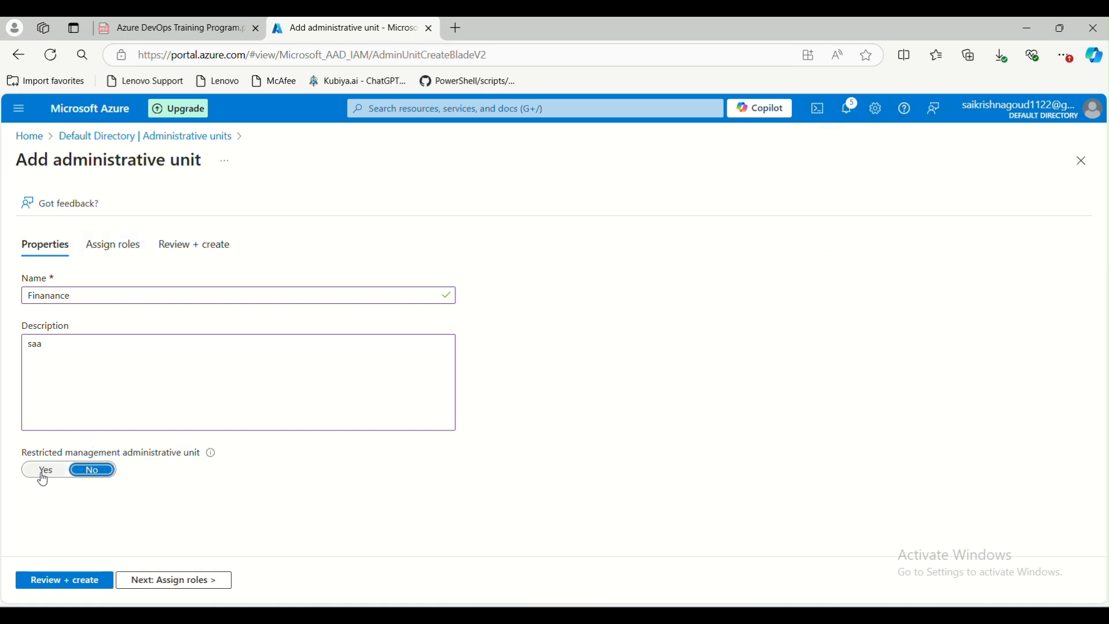
pyautogui.click(60, 588)
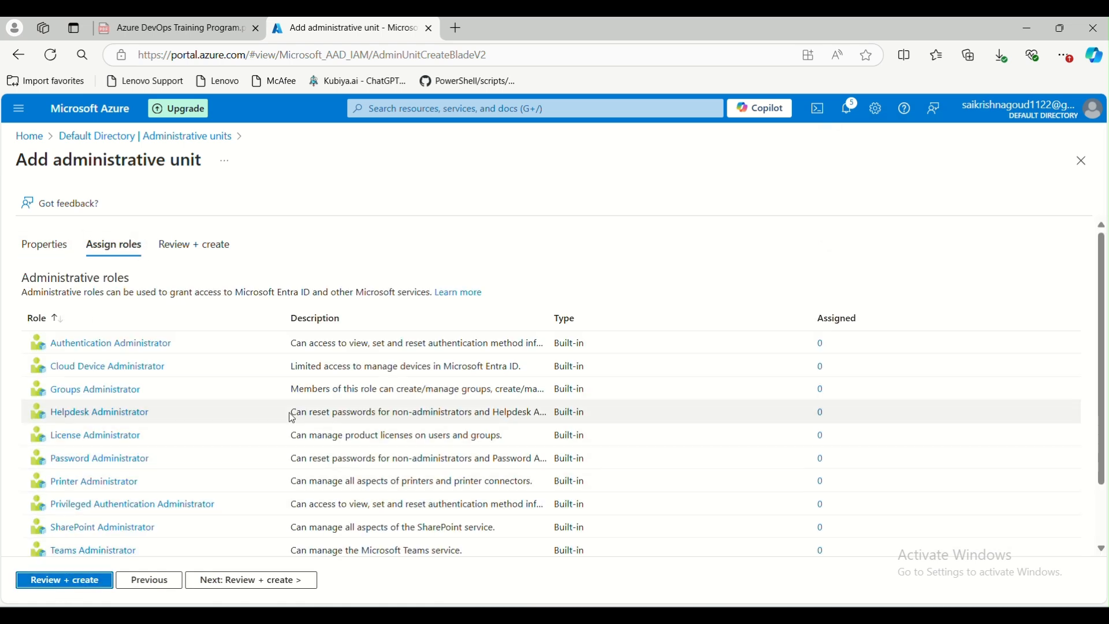
pyautogui.click(63, 585)
pyautogui.click(62, 585)
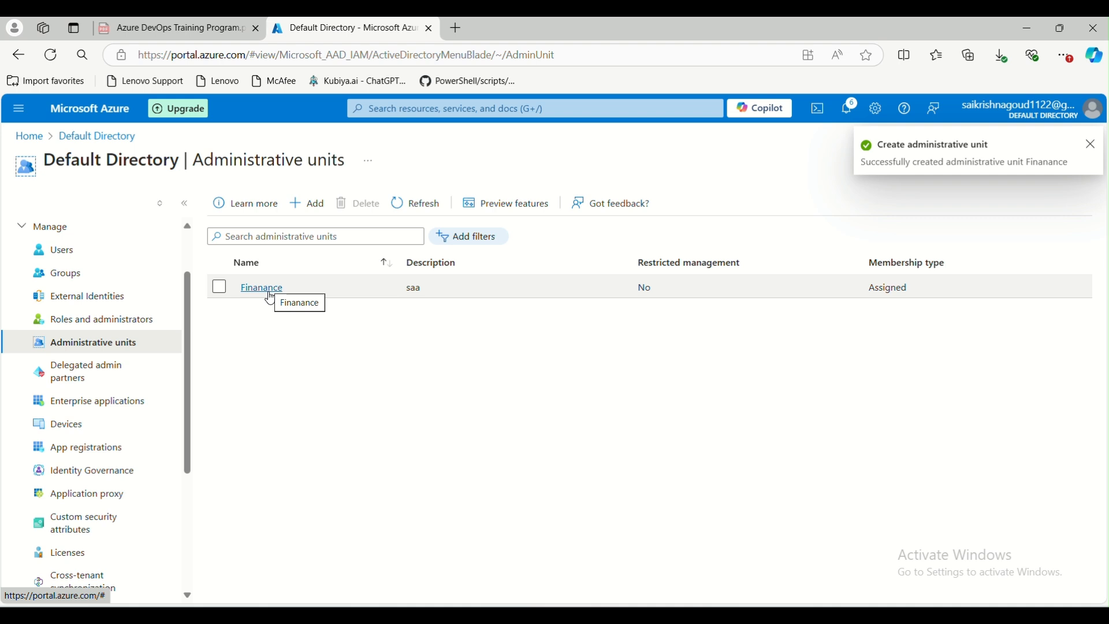
# Browse the Finanance administrative unit's users, groups and devices pages
pyautogui.click(267, 289)
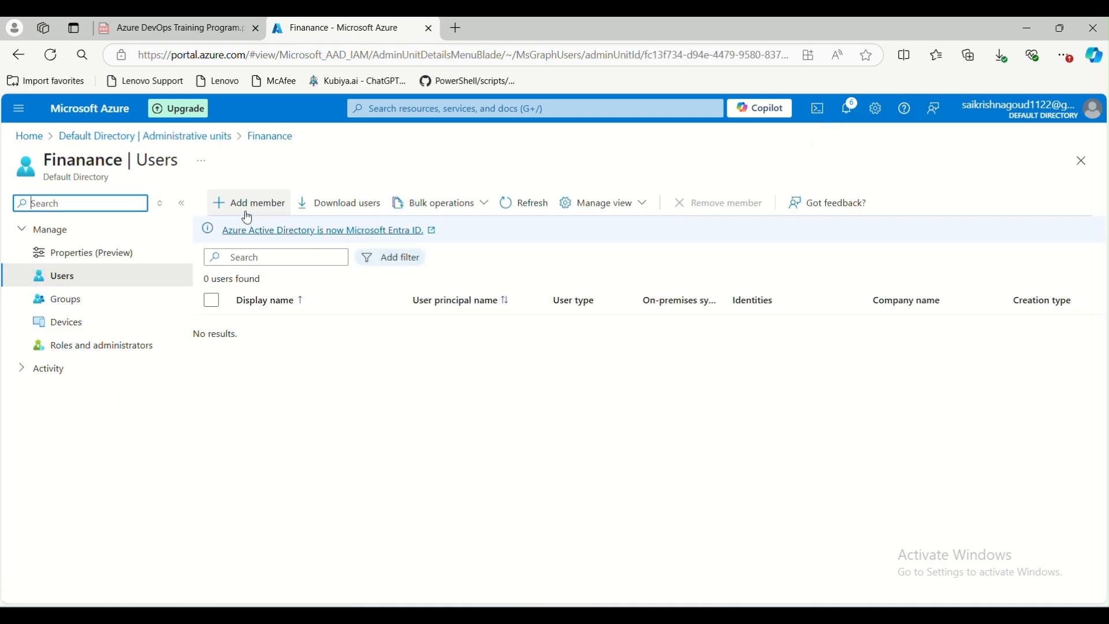
pyautogui.click(81, 298)
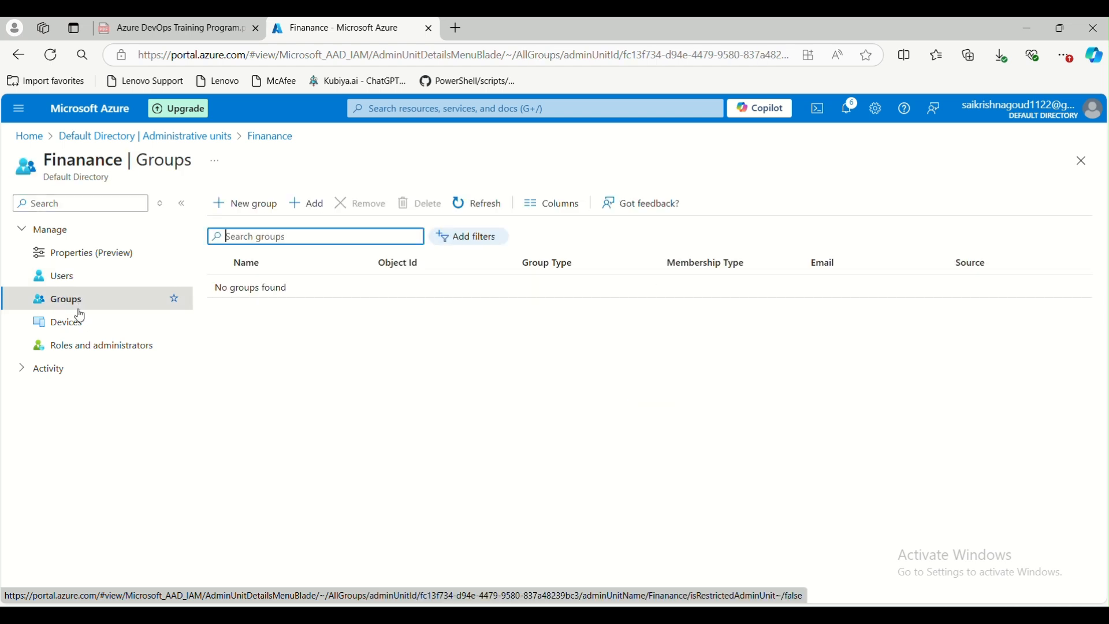
pyautogui.click(79, 325)
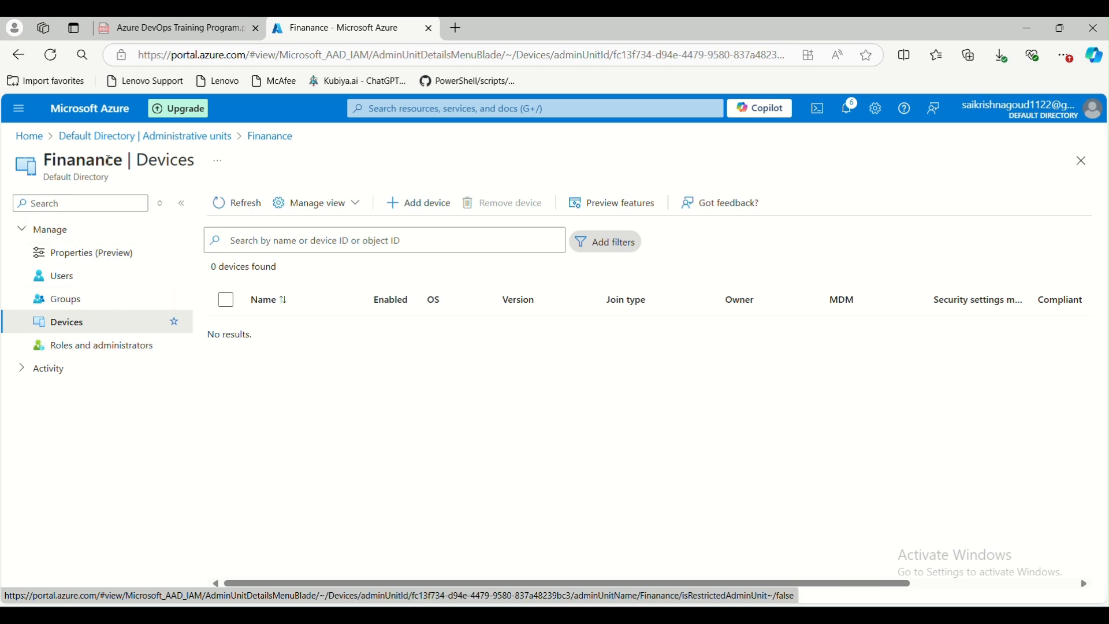
pyautogui.click(152, 138)
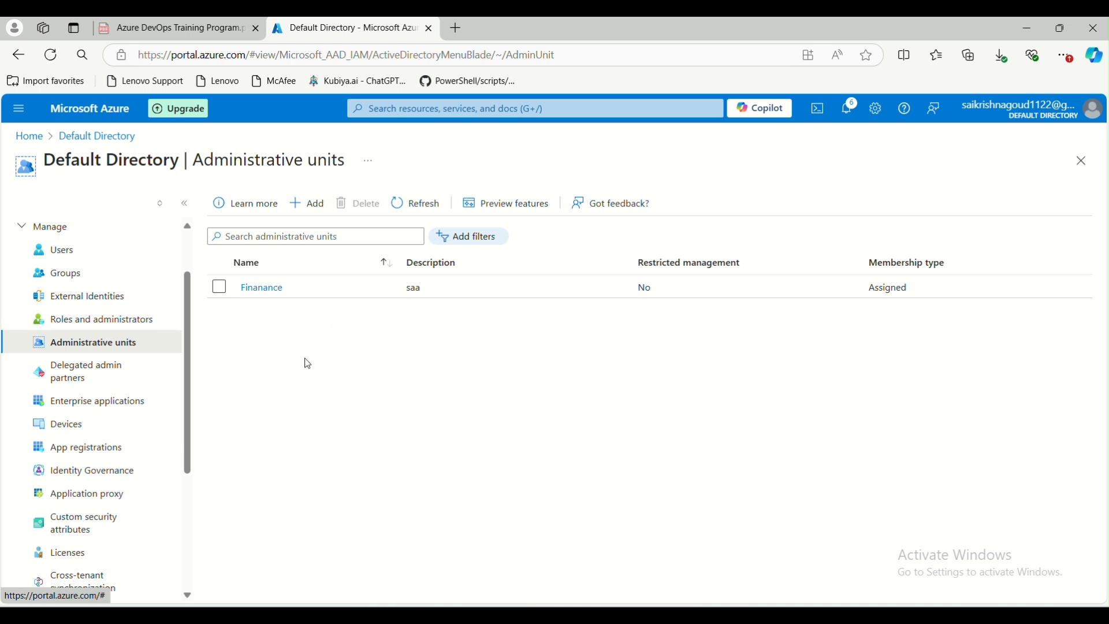
pyautogui.click(264, 291)
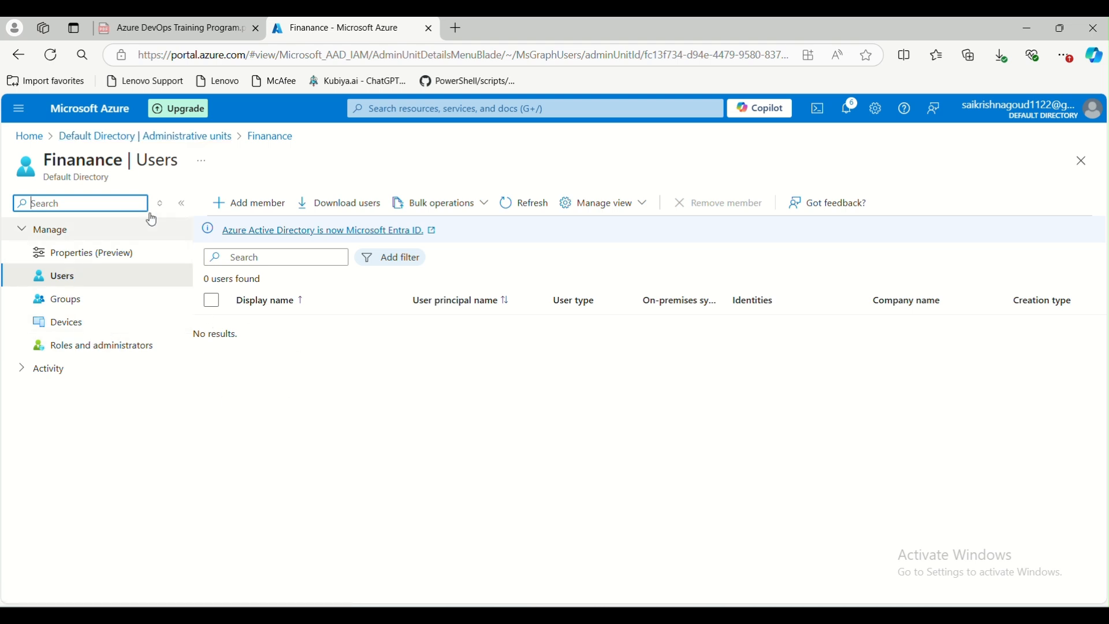
pyautogui.click(185, 136)
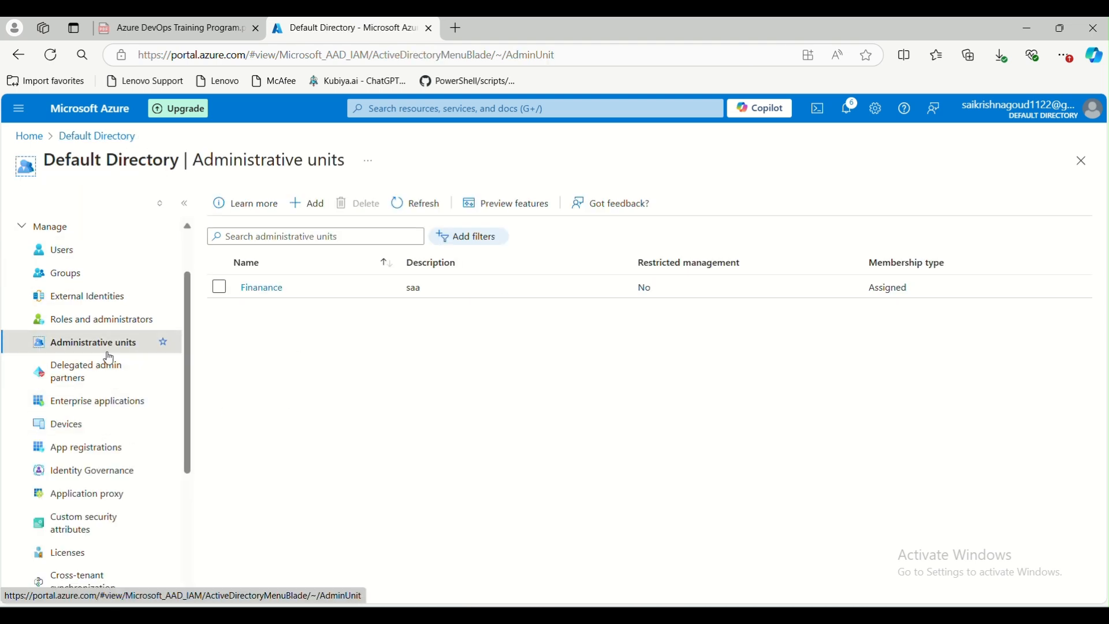
# Look through the directory's delegated admin partners, enterprise applications and app registrations pages
pyautogui.scroll(-1, 100, 391)
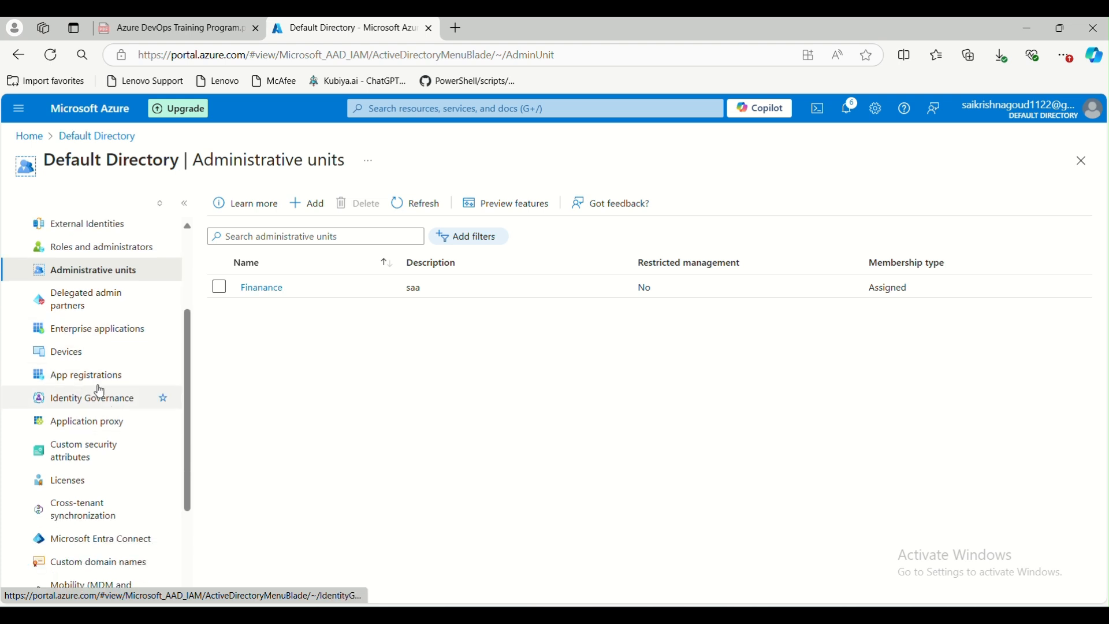
pyautogui.click(92, 294)
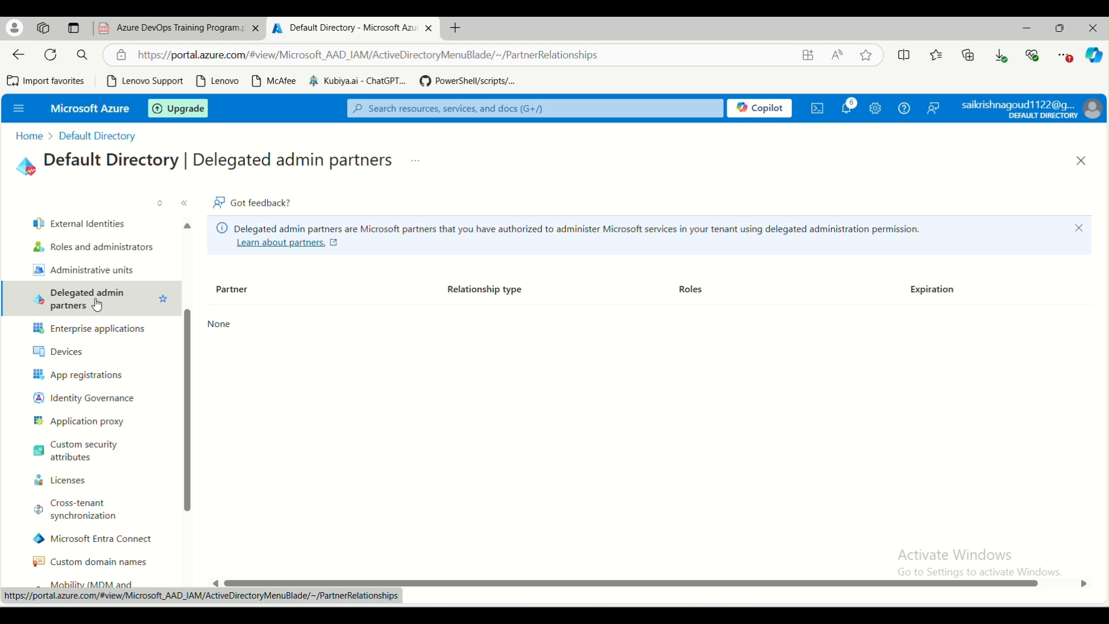
pyautogui.click(105, 330)
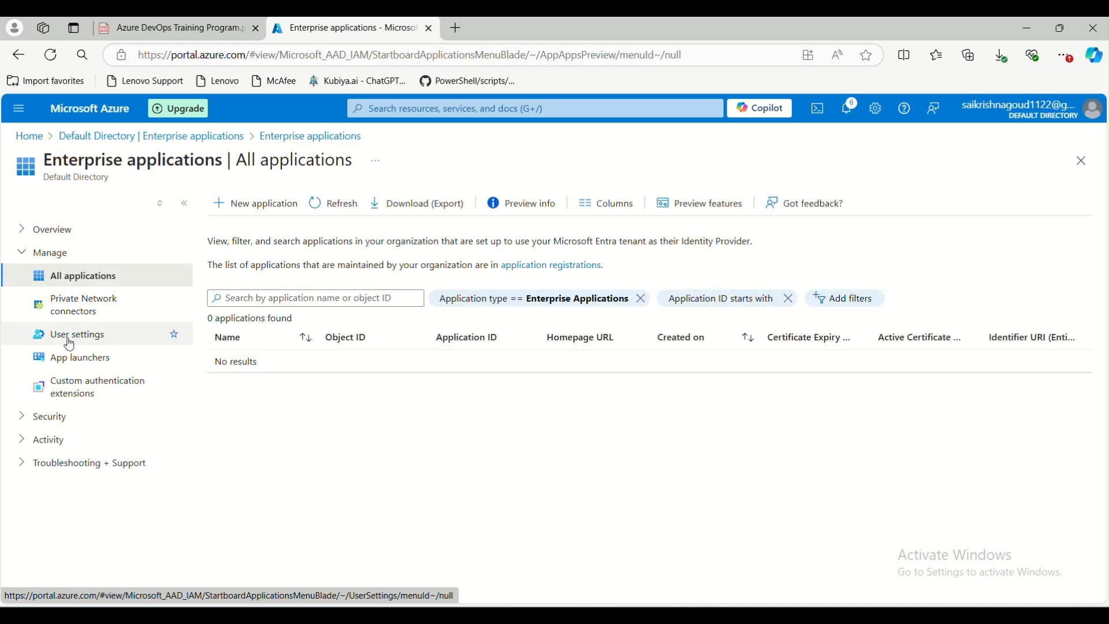
pyautogui.click(217, 137)
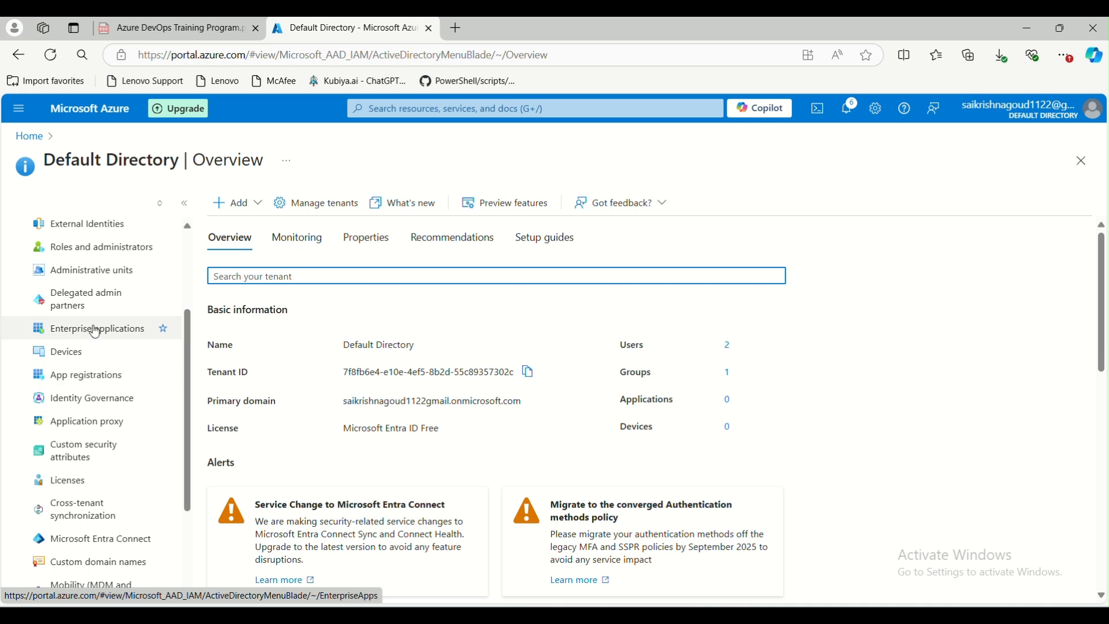
pyautogui.click(96, 376)
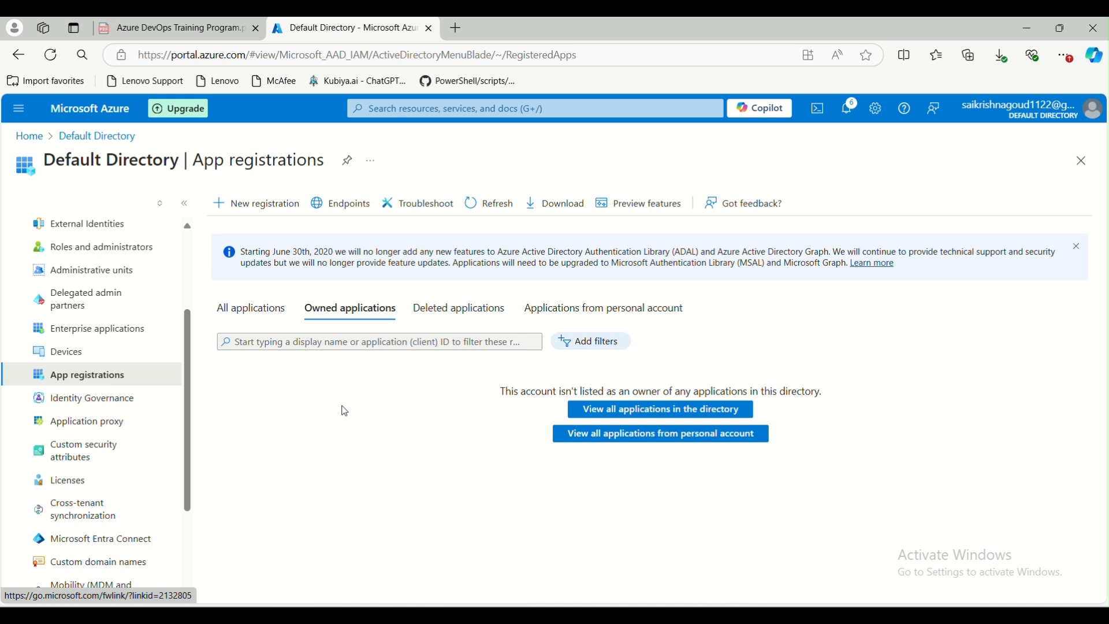
# Start registering a new application named test-spn for accounts in this organizational directory only
pyautogui.click(266, 206)
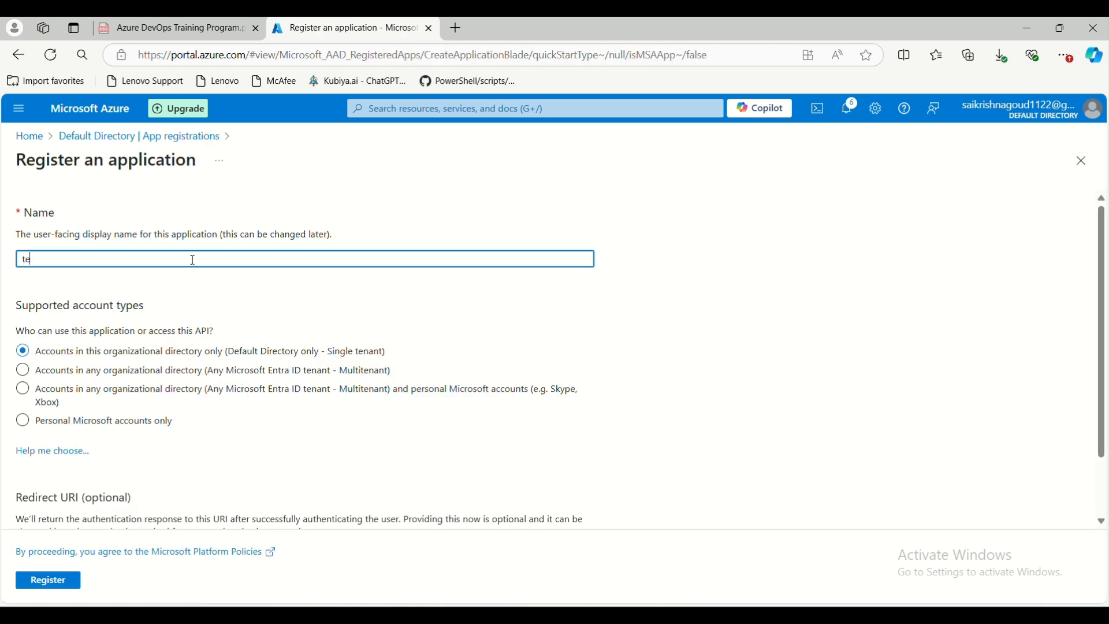
pyautogui.write('test-sp')
pyautogui.scroll(-1, 82, 284)
pyautogui.scroll(1, 88, 260)
pyautogui.moveTo(404, 350); pyautogui.dragTo(236, 342)
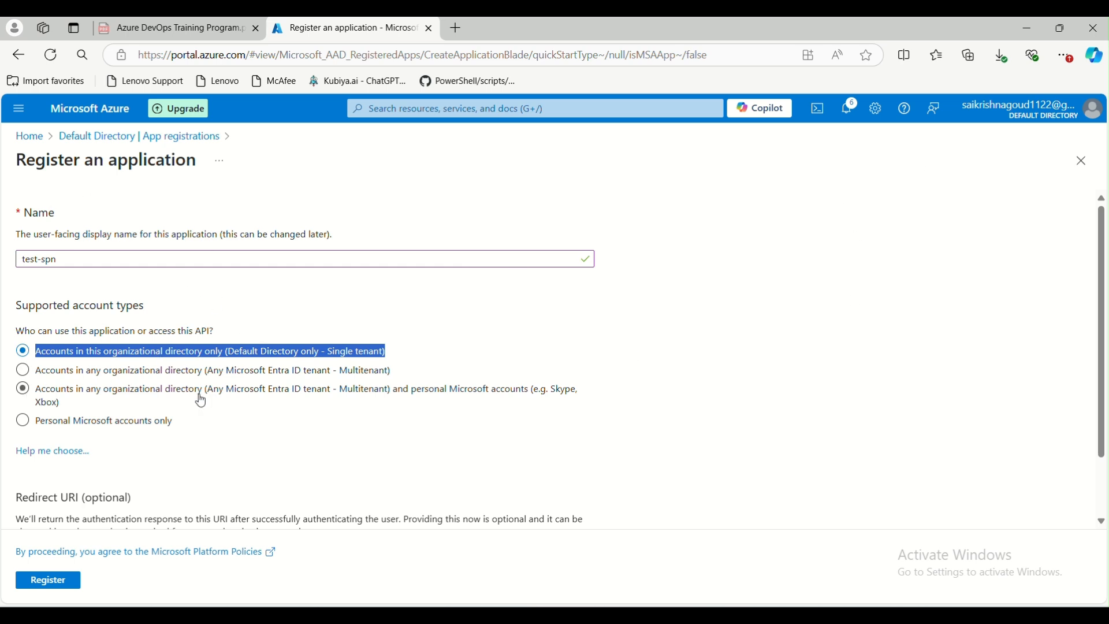
pyautogui.scroll(-1, 203, 416)
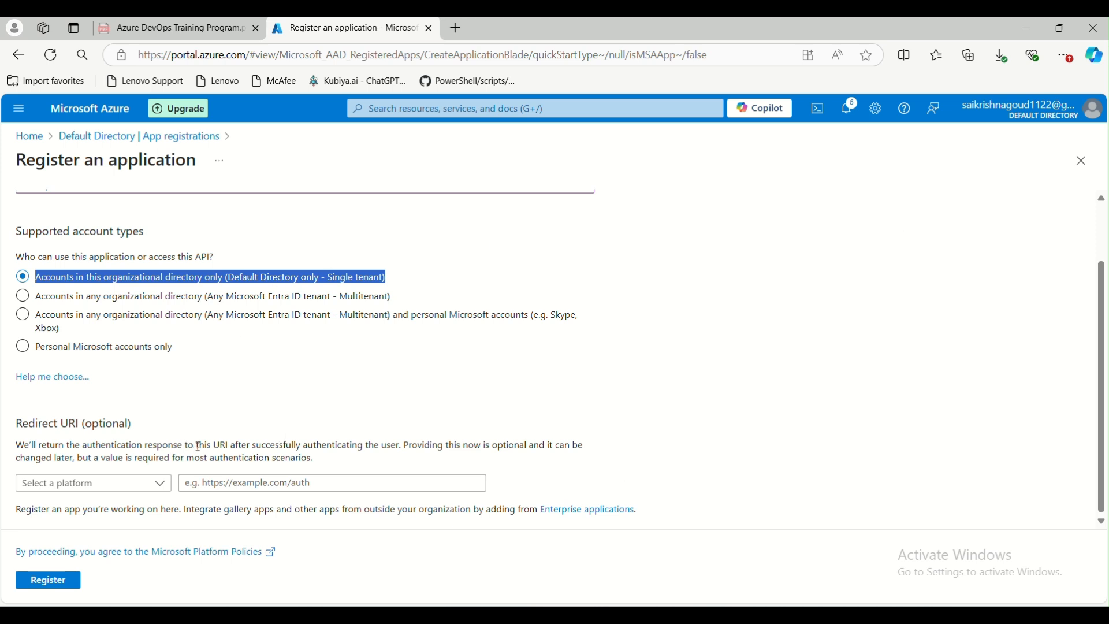
pyautogui.click(151, 486)
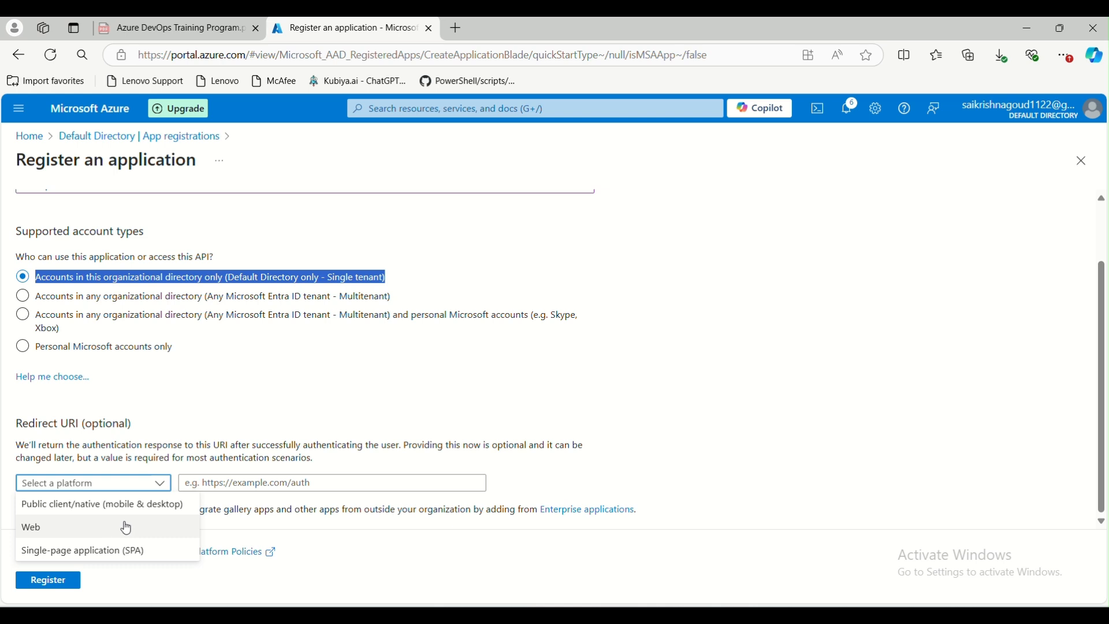
pyautogui.click(308, 394)
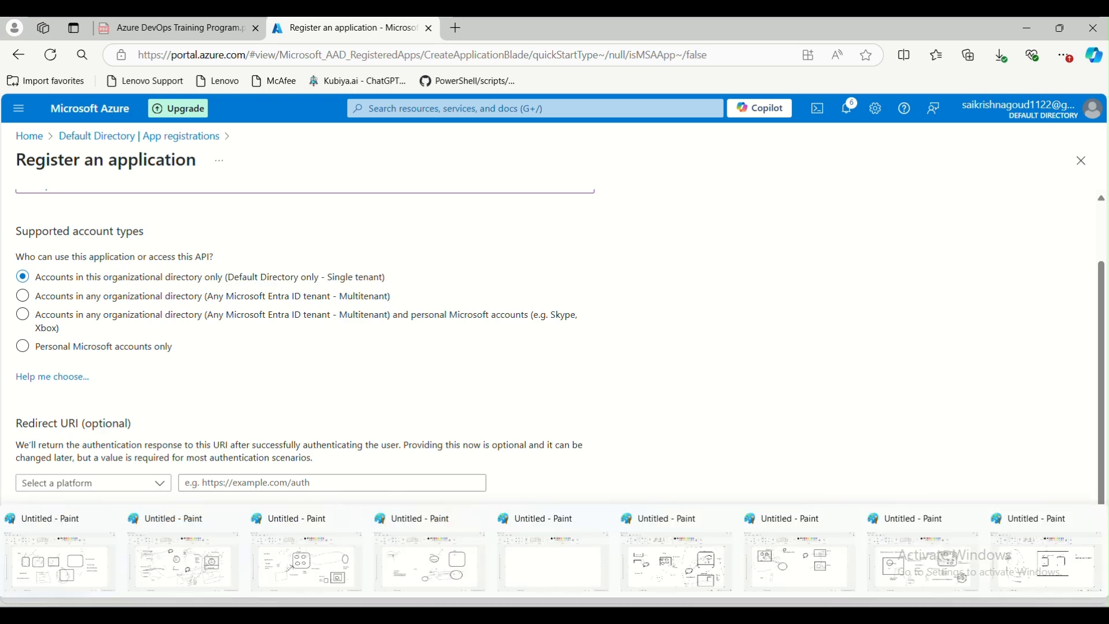
# Switch to Paint and draw a rounded rectangle below the IAM label on the Azure diagram
pyautogui.click(510, 528)
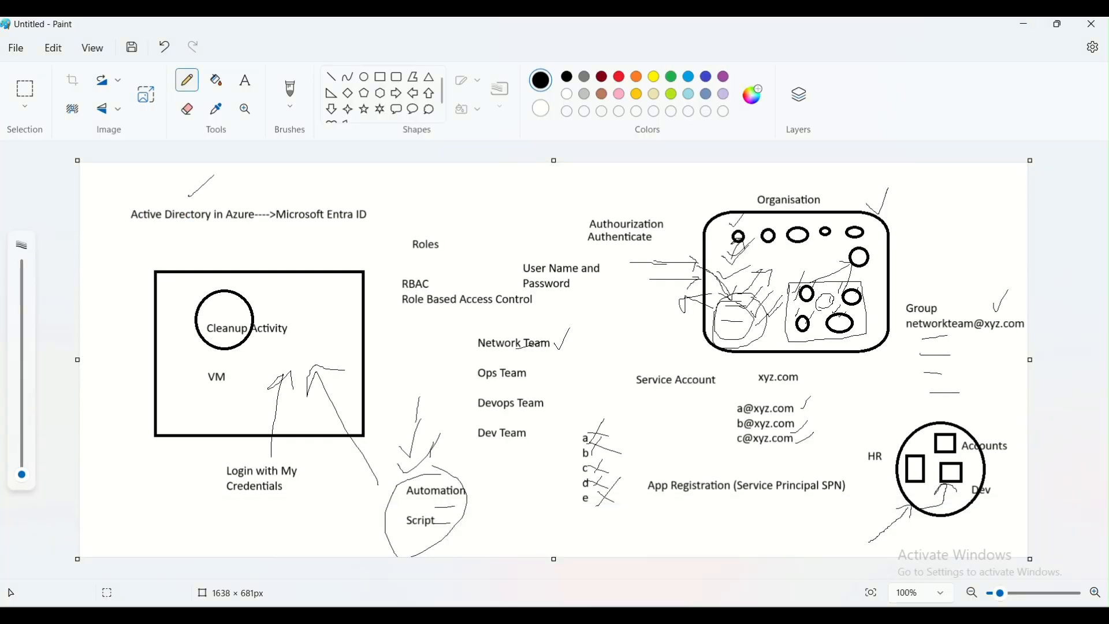
pyautogui.moveTo(873, 603)
pyautogui.click(1037, 573)
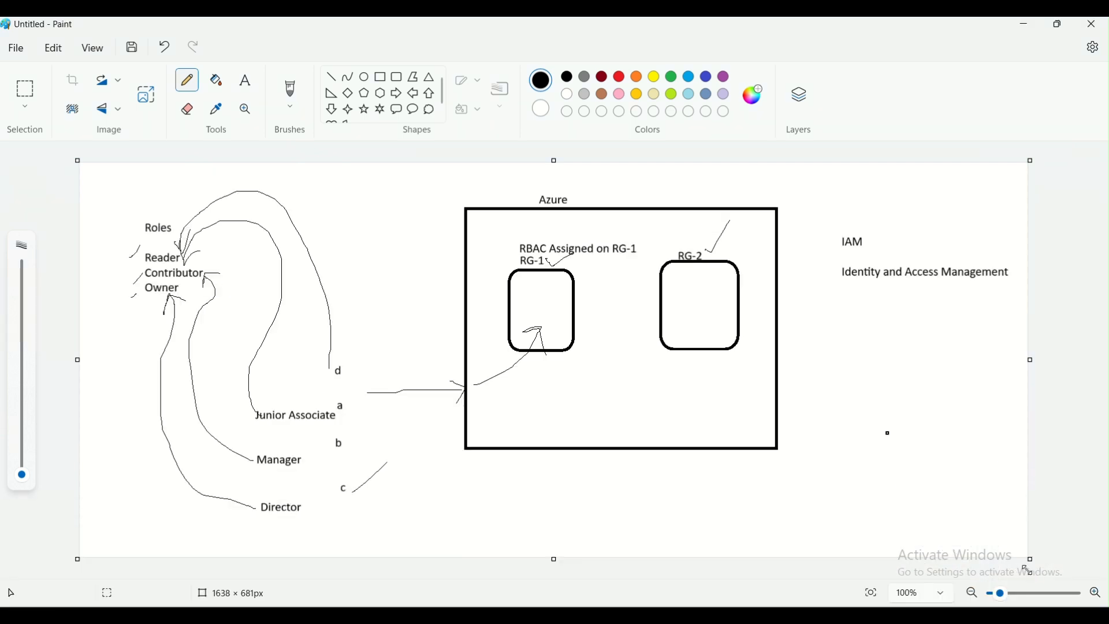
pyautogui.click(396, 77)
pyautogui.moveTo(855, 347); pyautogui.dragTo(962, 454)
pyautogui.click(945, 498)
# Draw freehand arrows linking the new box to resource groups RG-1 and RG-2 in the diagram
pyautogui.click(245, 80)
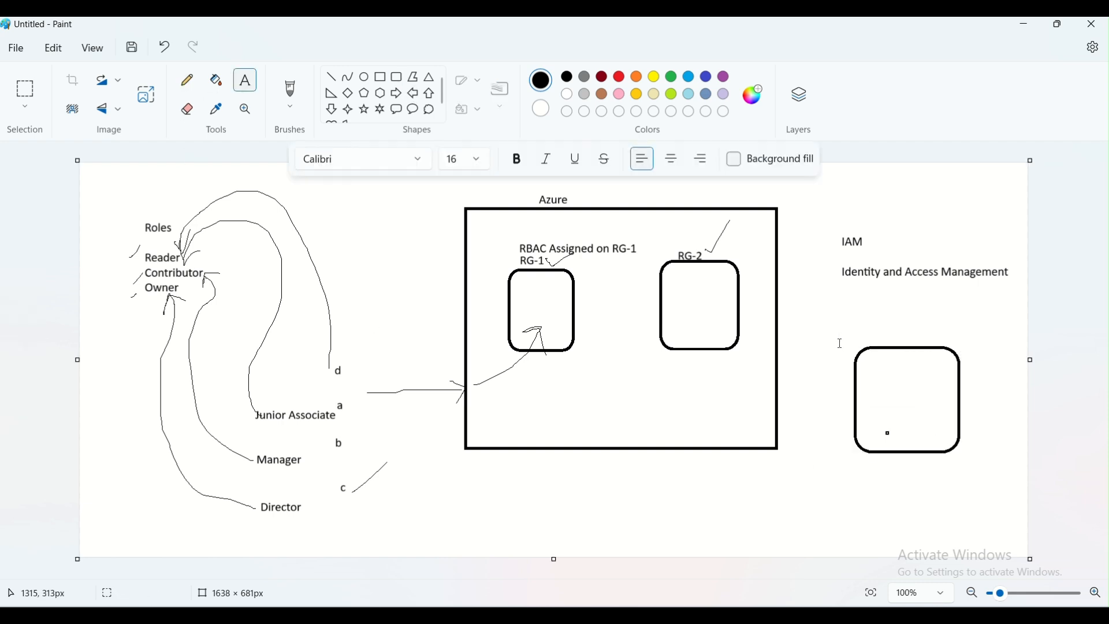
pyautogui.click(187, 81)
pyautogui.moveTo(816, 385)
pyautogui.mouseDown()
pyautogui.moveTo(852, 378)
pyautogui.moveTo(847, 402)
pyautogui.moveTo(867, 425)
pyautogui.moveTo(889, 428)
pyautogui.mouseUp()
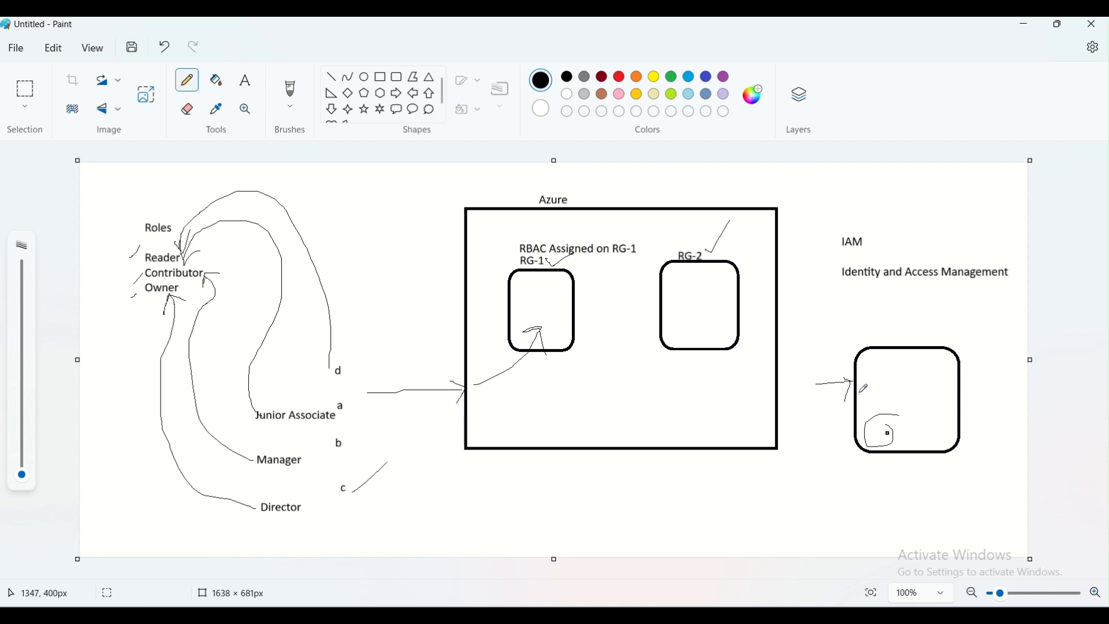
pyautogui.moveTo(854, 384)
pyautogui.mouseDown()
pyautogui.moveTo(804, 364)
pyautogui.moveTo(577, 381)
pyautogui.moveTo(552, 347)
pyautogui.moveTo(552, 376)
pyautogui.moveTo(590, 354)
pyautogui.mouseUp()
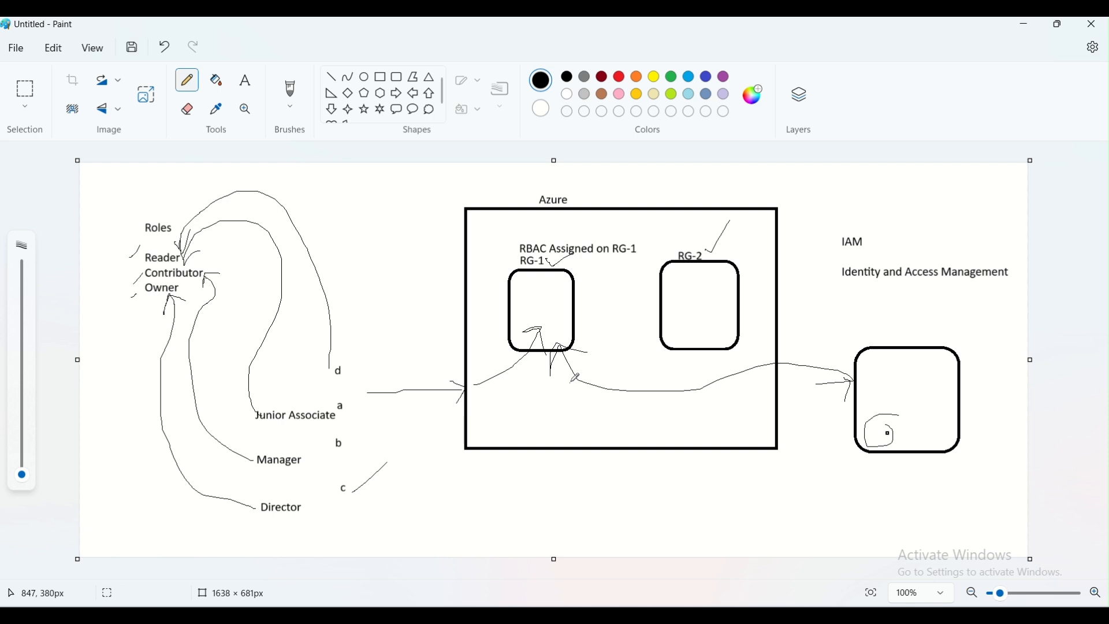
pyautogui.moveTo(569, 362)
pyautogui.mouseDown()
pyautogui.moveTo(574, 398)
pyautogui.moveTo(673, 439)
pyautogui.moveTo(780, 439)
pyautogui.moveTo(832, 415)
pyautogui.moveTo(824, 455)
pyautogui.mouseUp()
pyautogui.moveTo(343, 400)
pyautogui.mouseDown()
pyautogui.moveTo(556, 382)
pyautogui.moveTo(658, 327)
pyautogui.moveTo(633, 328)
pyautogui.moveTo(664, 327)
pyautogui.moveTo(654, 351)
pyautogui.mouseUp()
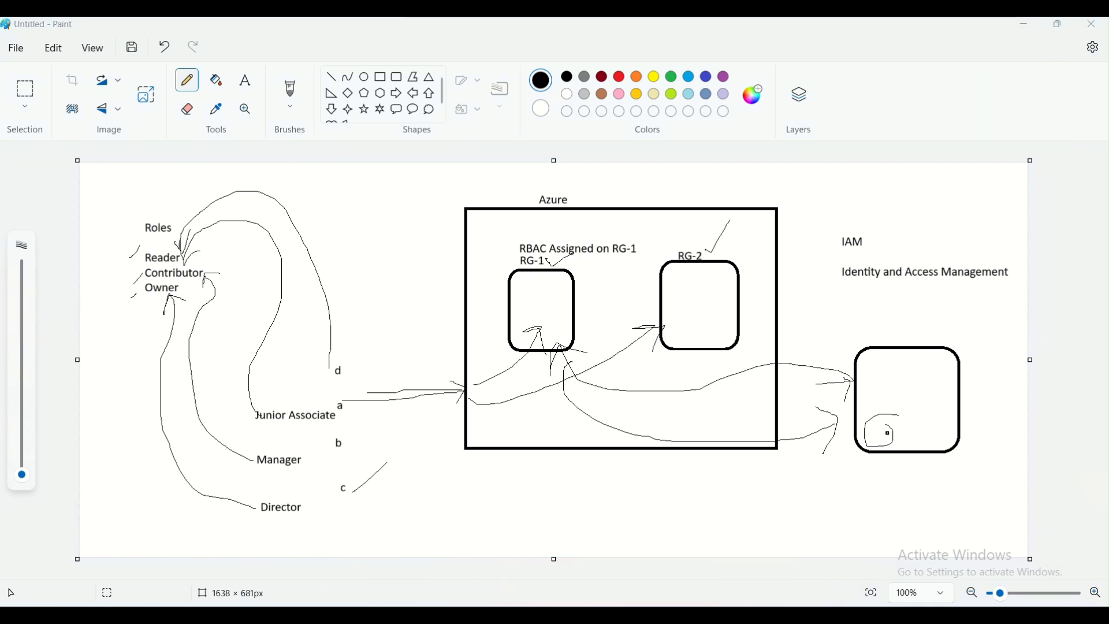
# Return to the browser, choose Web as the redirect URI platform, and register the application
pyautogui.hotkey('alt', 'Tab')
pyautogui.click(139, 484)
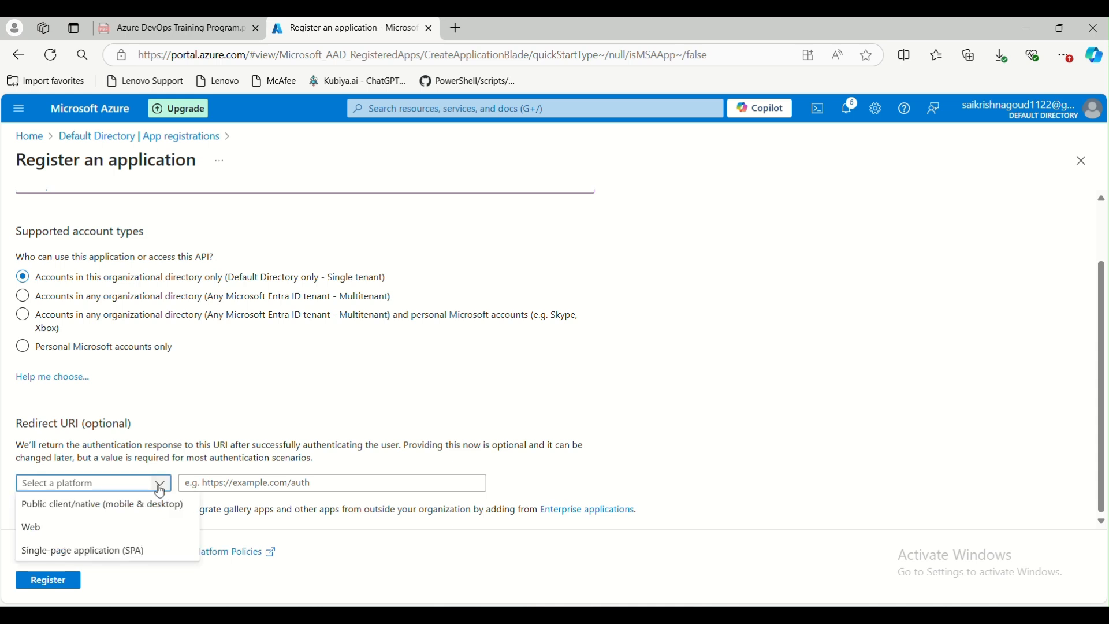
pyautogui.click(107, 527)
pyautogui.click(263, 485)
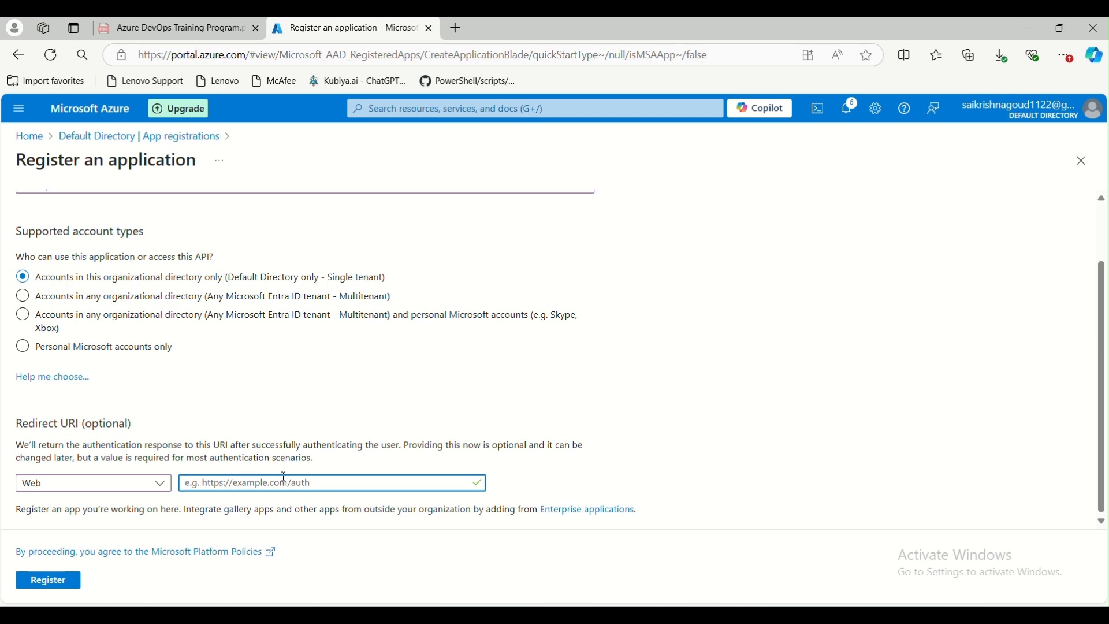
pyautogui.click(155, 495)
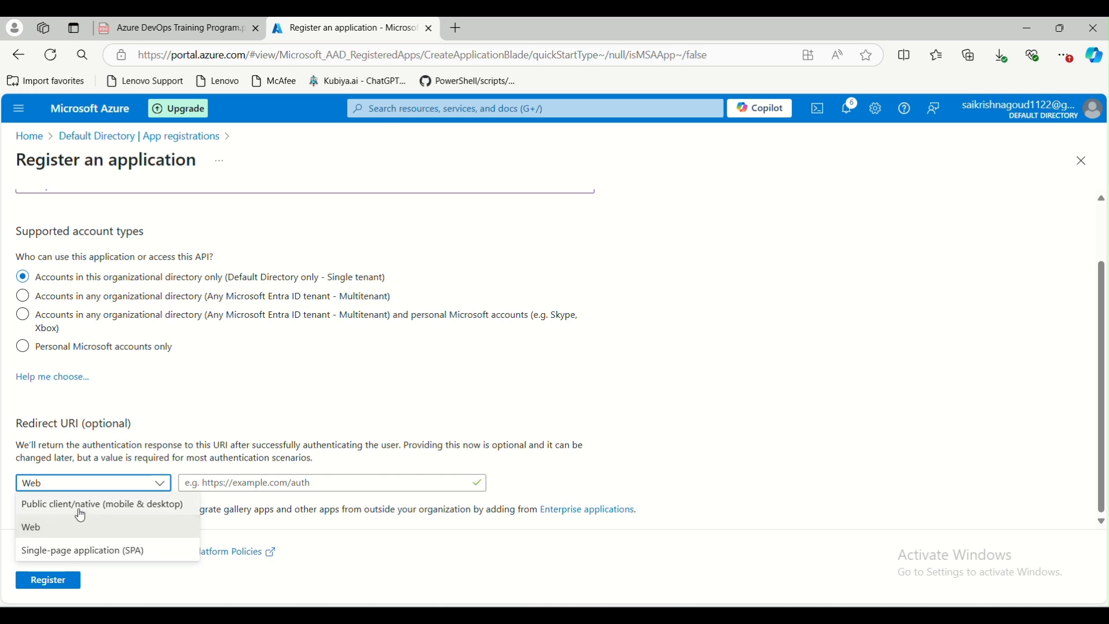
pyautogui.click(286, 495)
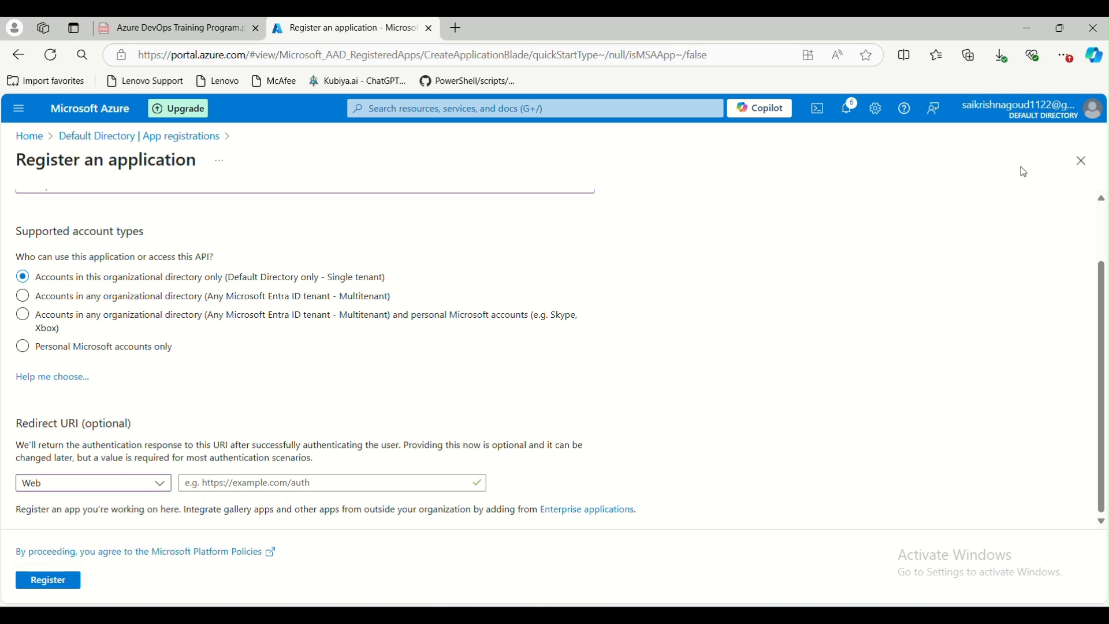
pyautogui.click(68, 583)
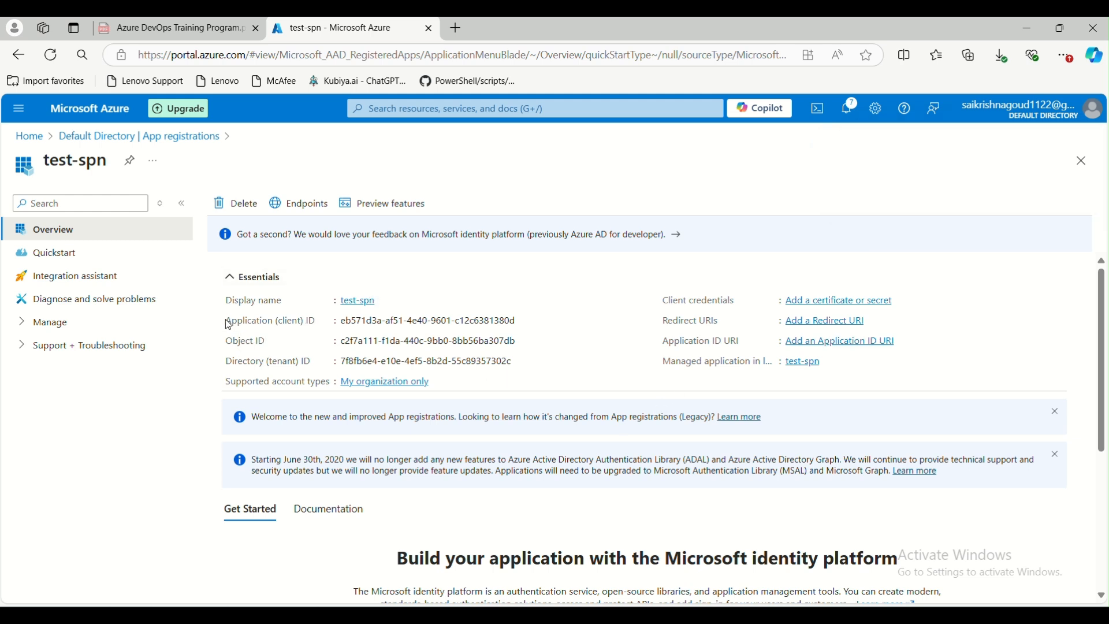
# Select the test-spn app's Application (client) ID and expand the Manage section
pyautogui.moveTo(230, 325); pyautogui.dragTo(517, 325)
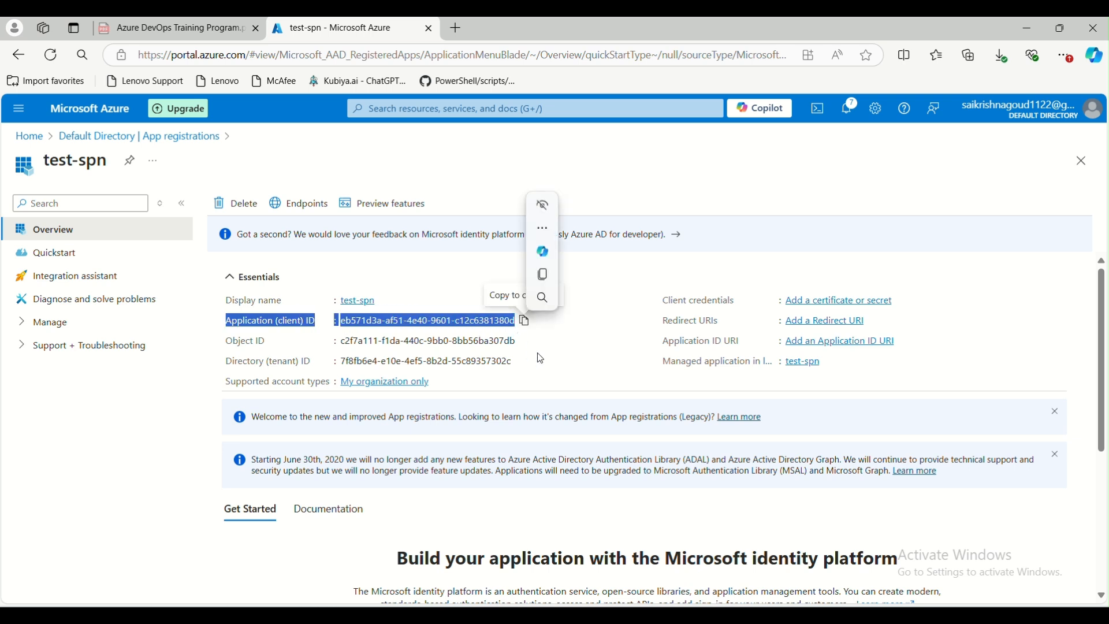
pyautogui.moveTo(545, 417); pyautogui.dragTo(542, 416)
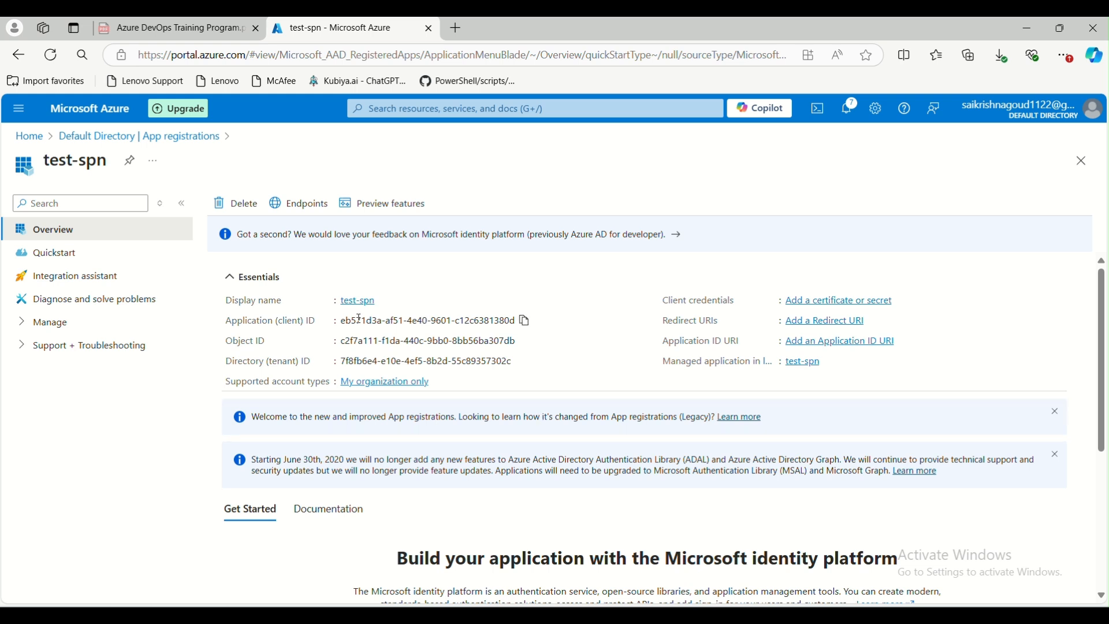
pyautogui.moveTo(340, 321); pyautogui.dragTo(500, 334)
pyautogui.moveTo(522, 323)
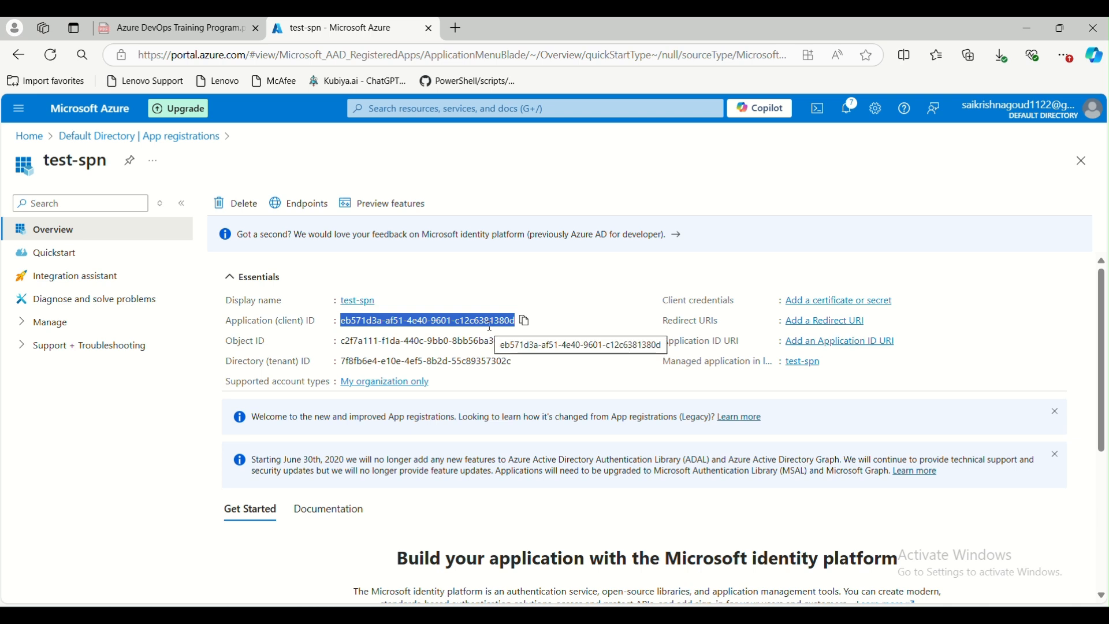
pyautogui.click(23, 321)
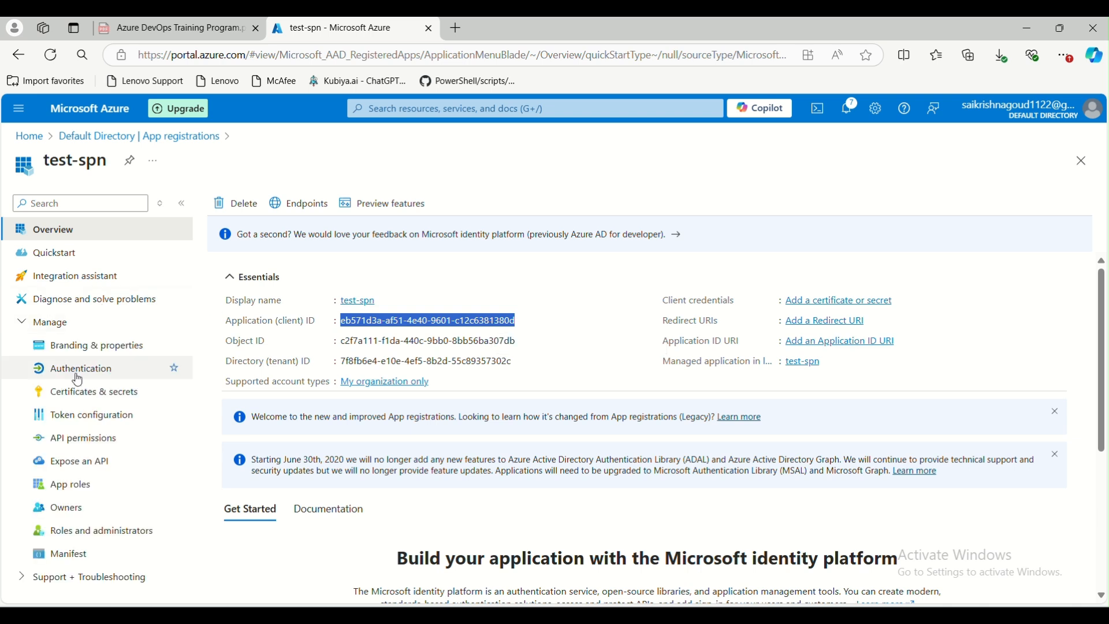
# Add a client secret described as testese to the test-spn app with the recommended 180-day expiry, then copy its value
pyautogui.click(120, 394)
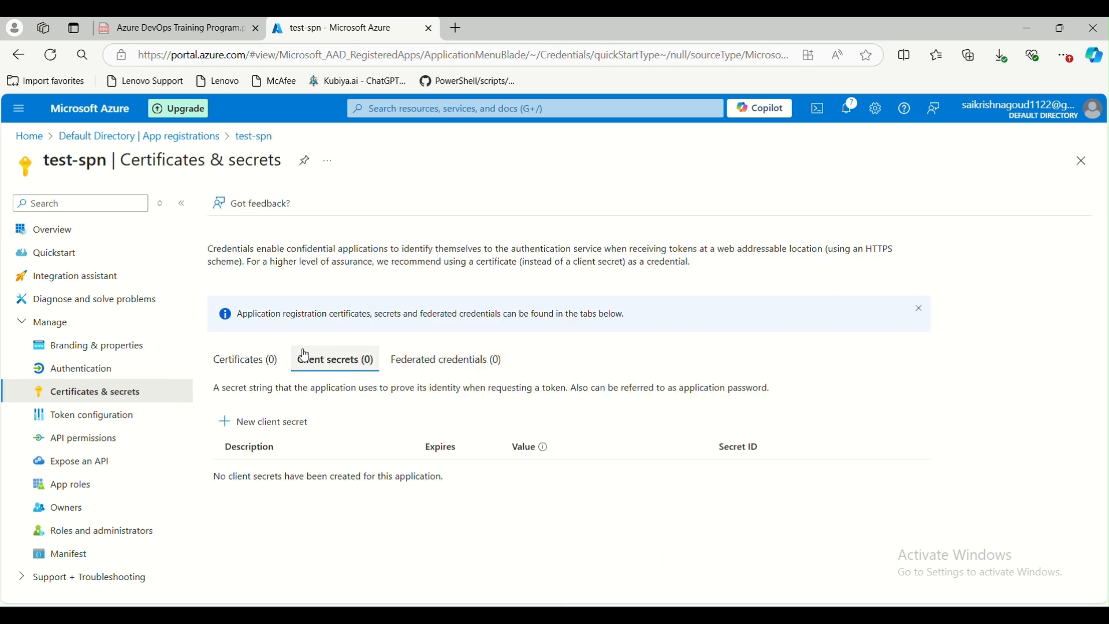
pyautogui.click(247, 367)
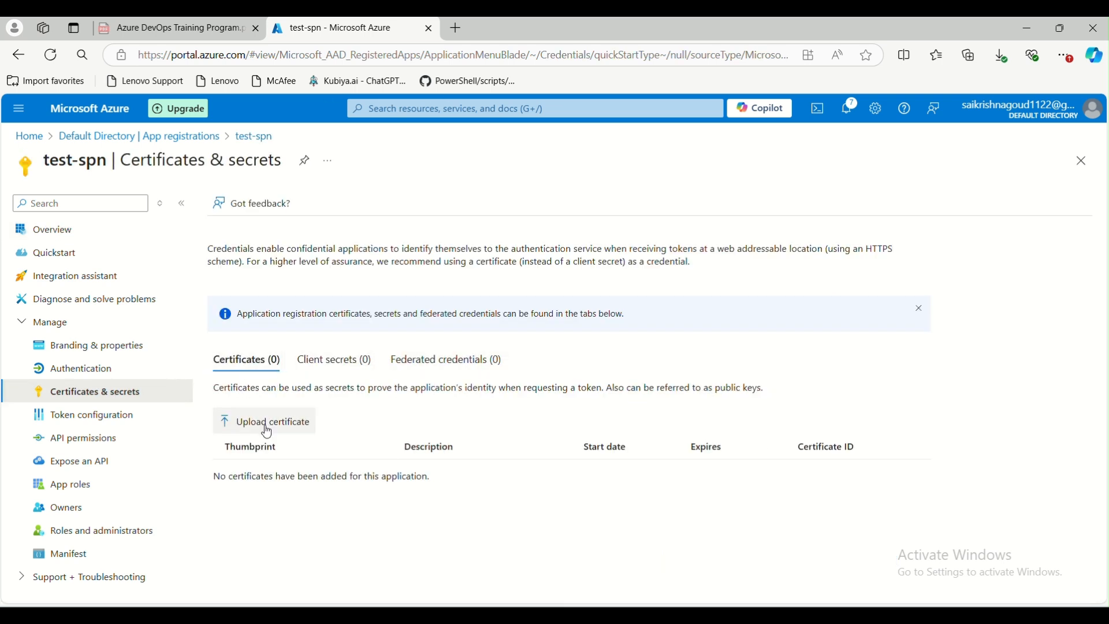
pyautogui.click(334, 367)
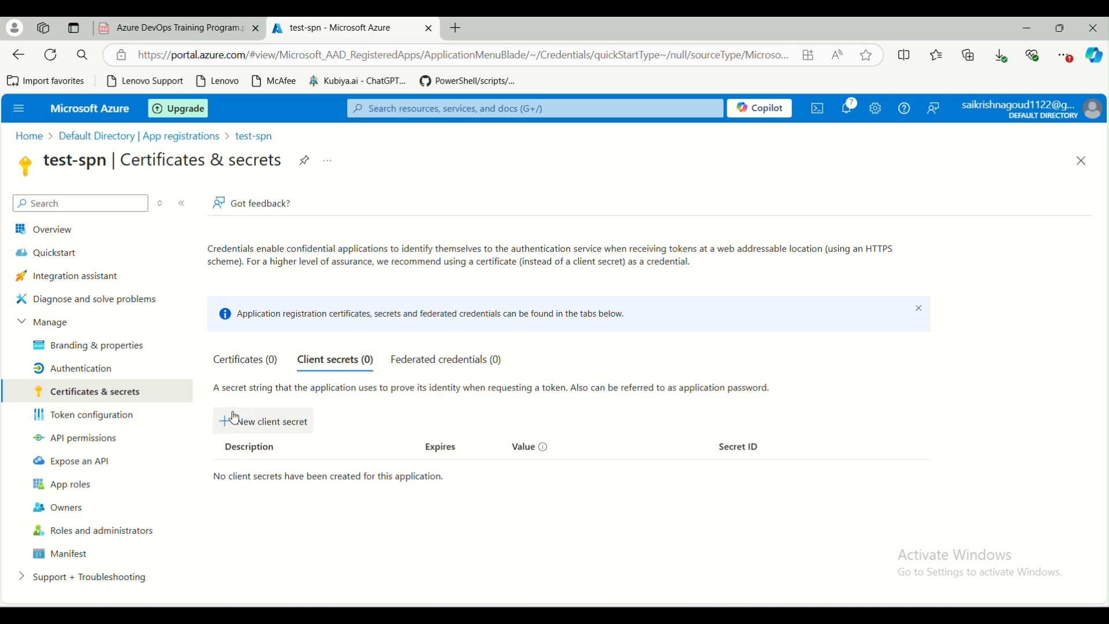
pyautogui.click(243, 428)
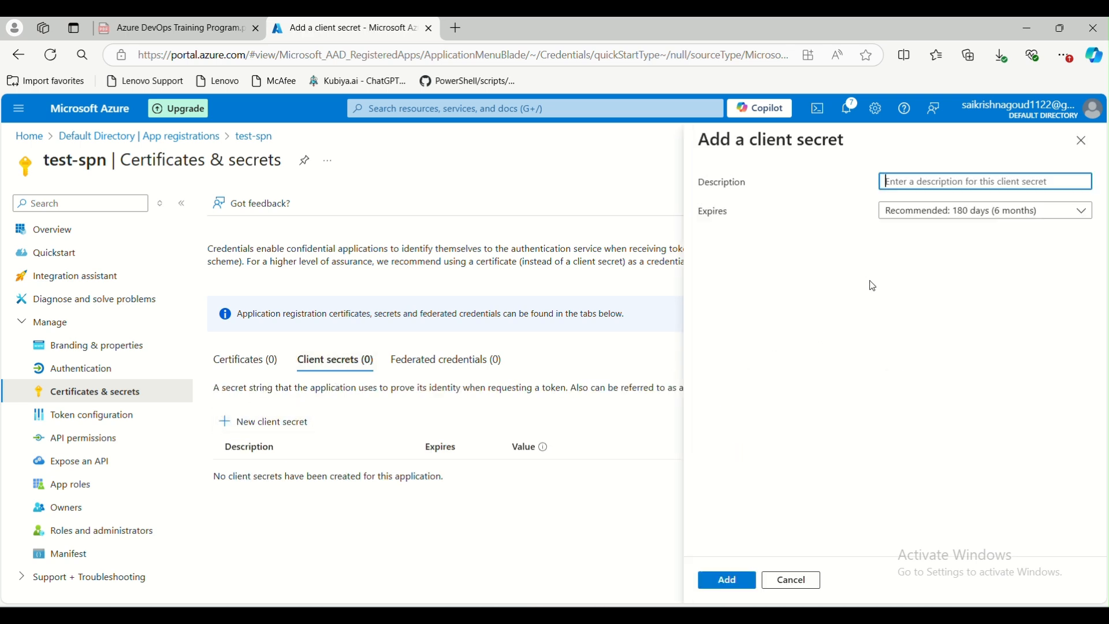
pyautogui.write('testese')
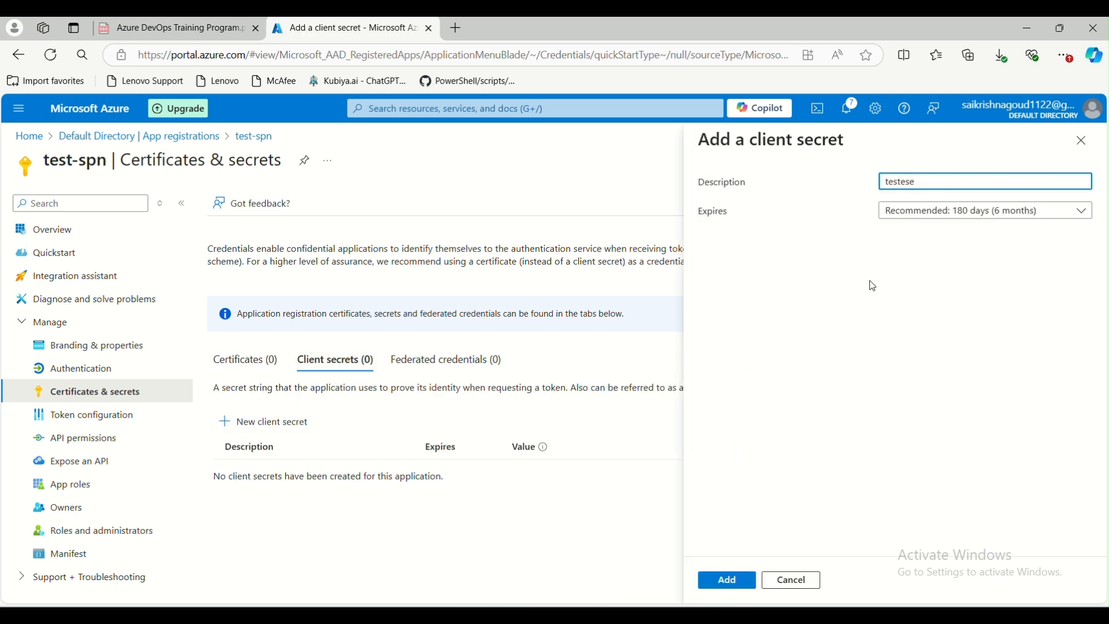
pyautogui.click(902, 217)
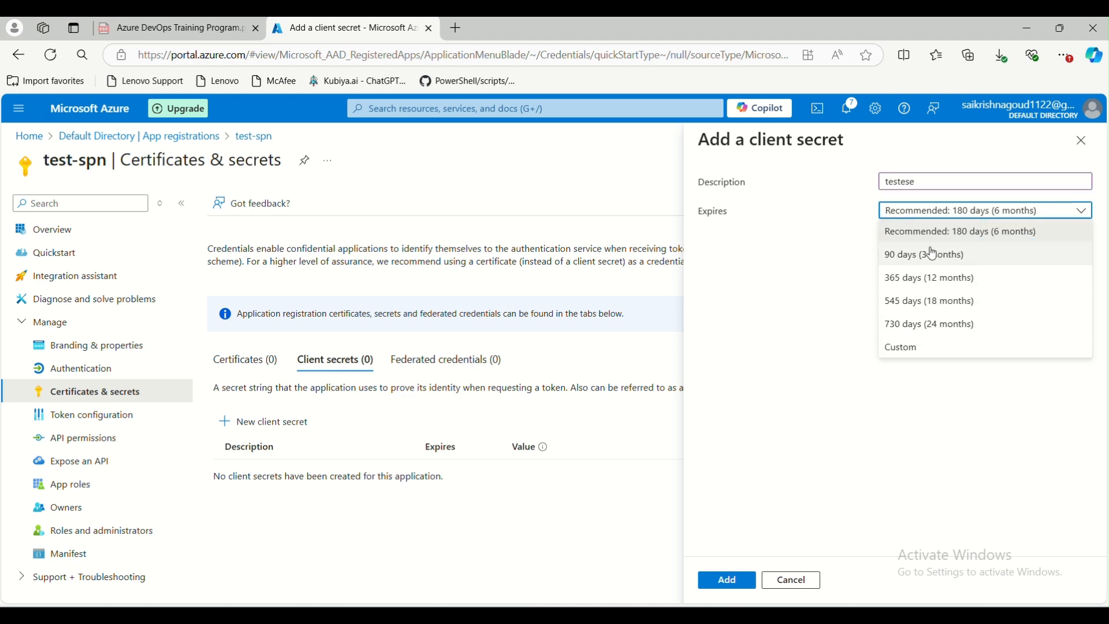
pyautogui.moveTo(928, 253); pyautogui.dragTo(951, 231)
pyautogui.click(950, 231)
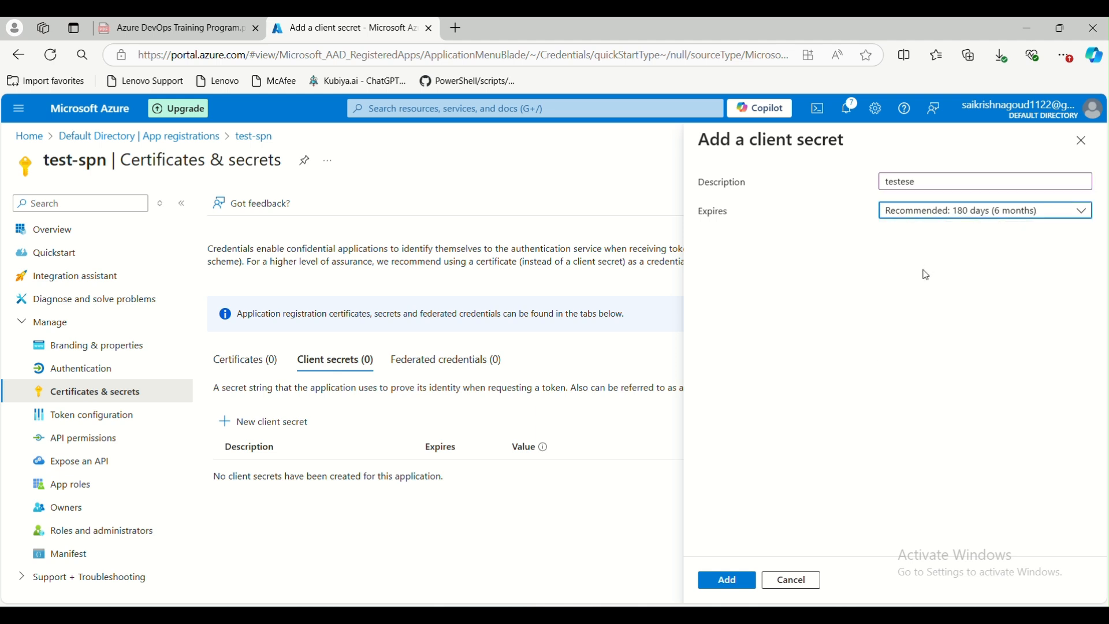
pyautogui.click(731, 579)
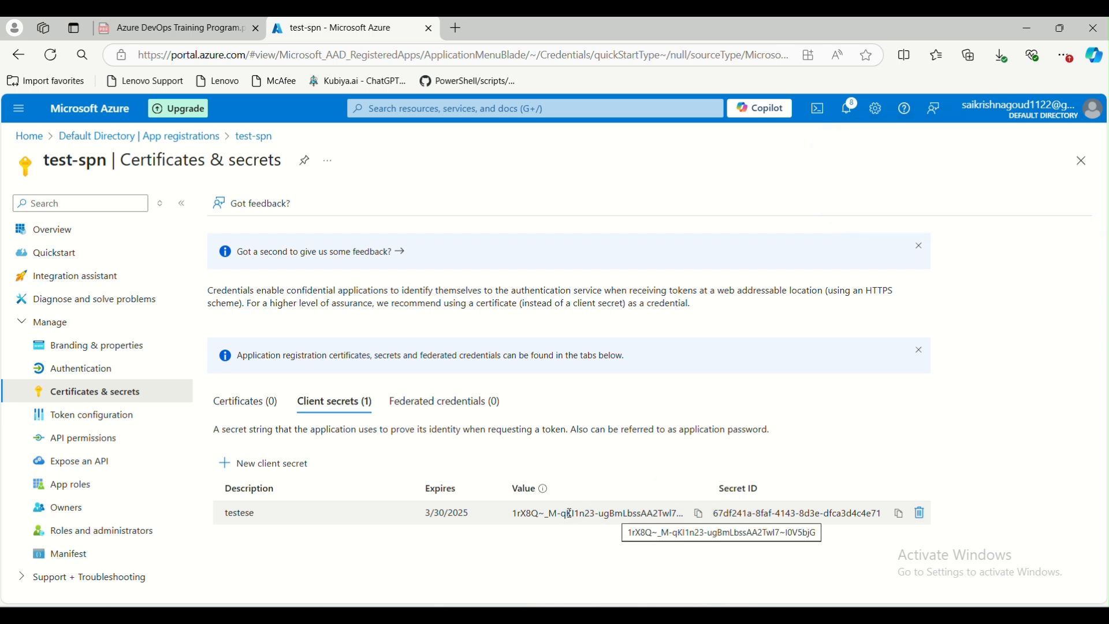
pyautogui.click(699, 513)
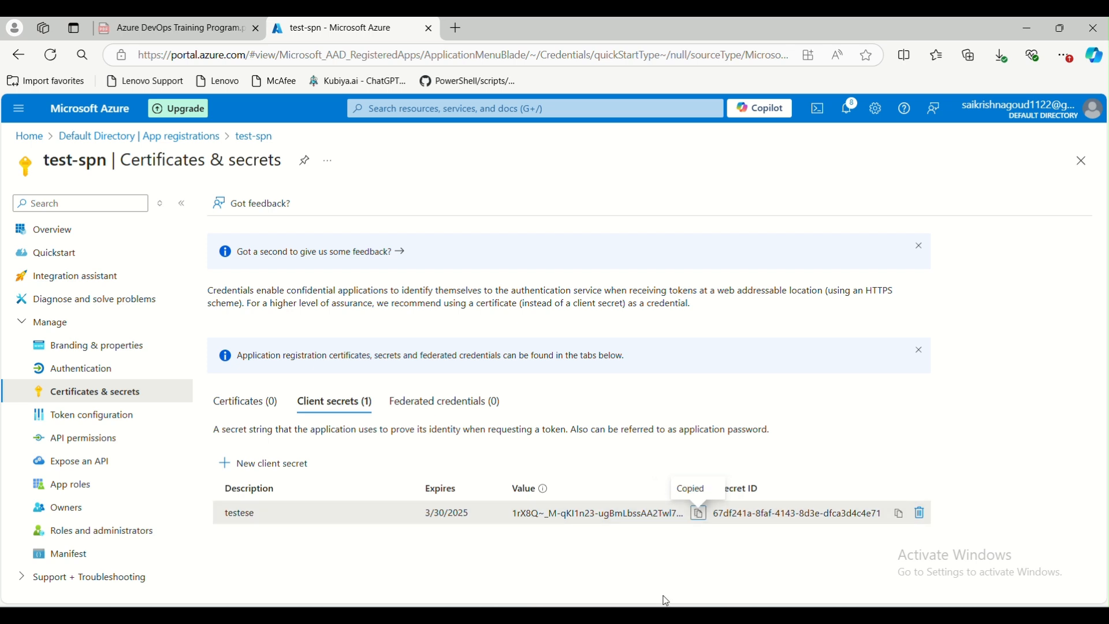
# Review the test-spn overview and the app registrations list under All applications and Owned applications
pyautogui.click(58, 229)
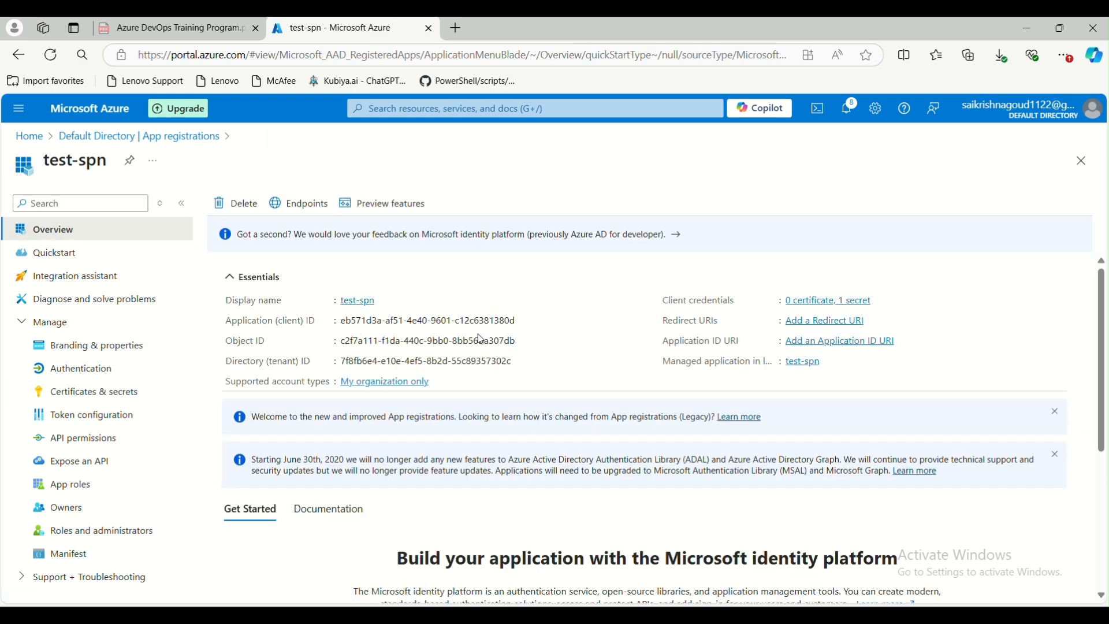
pyautogui.click(46, 390)
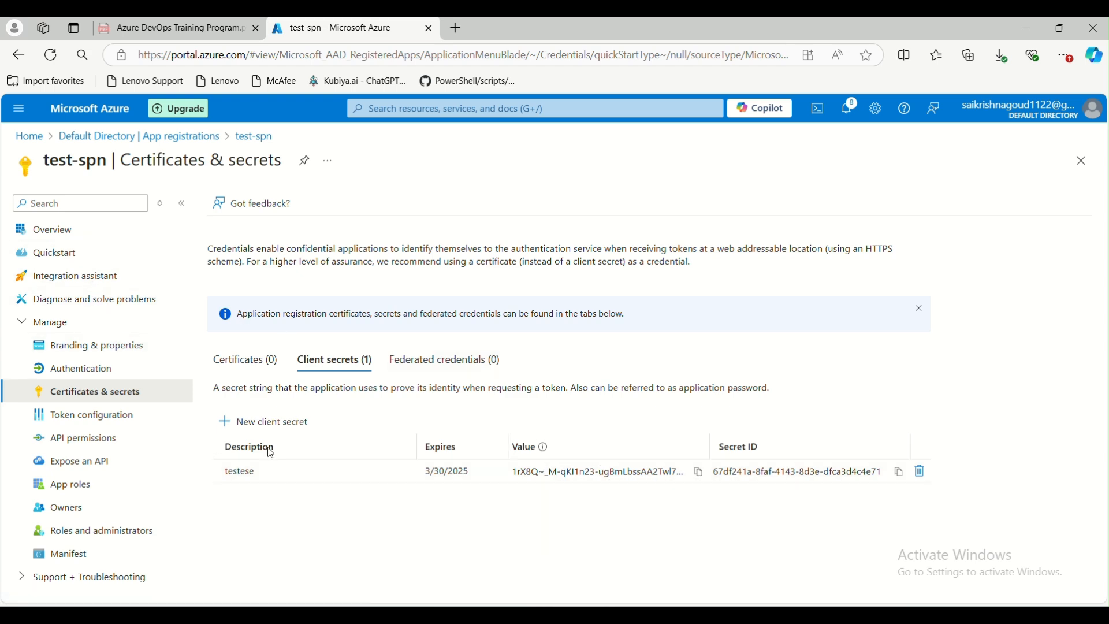
pyautogui.click(87, 237)
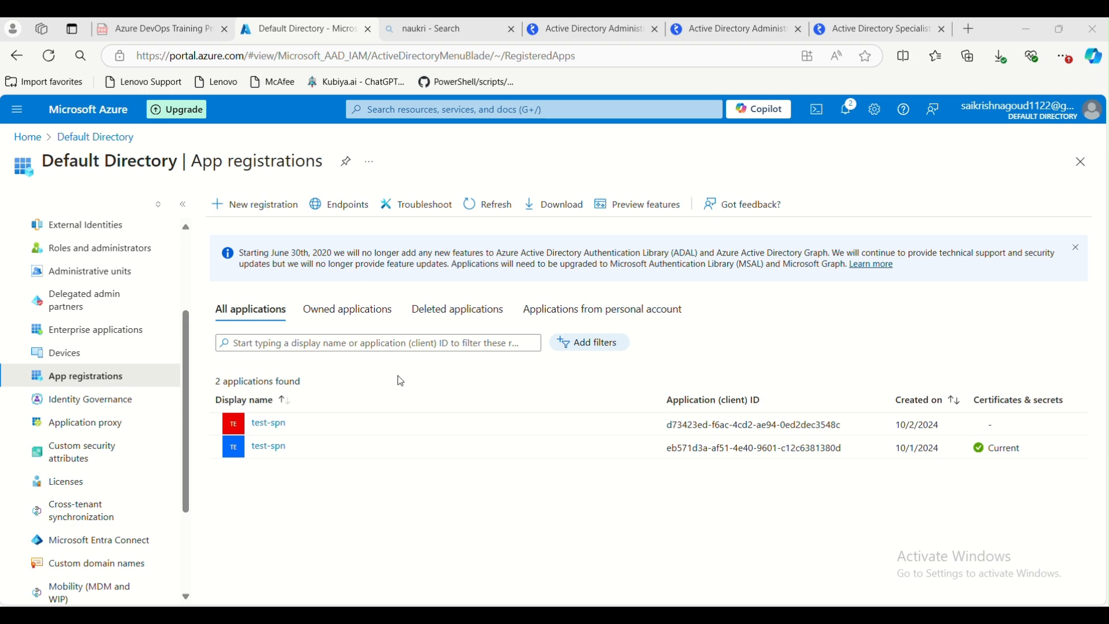
pyautogui.click(269, 448)
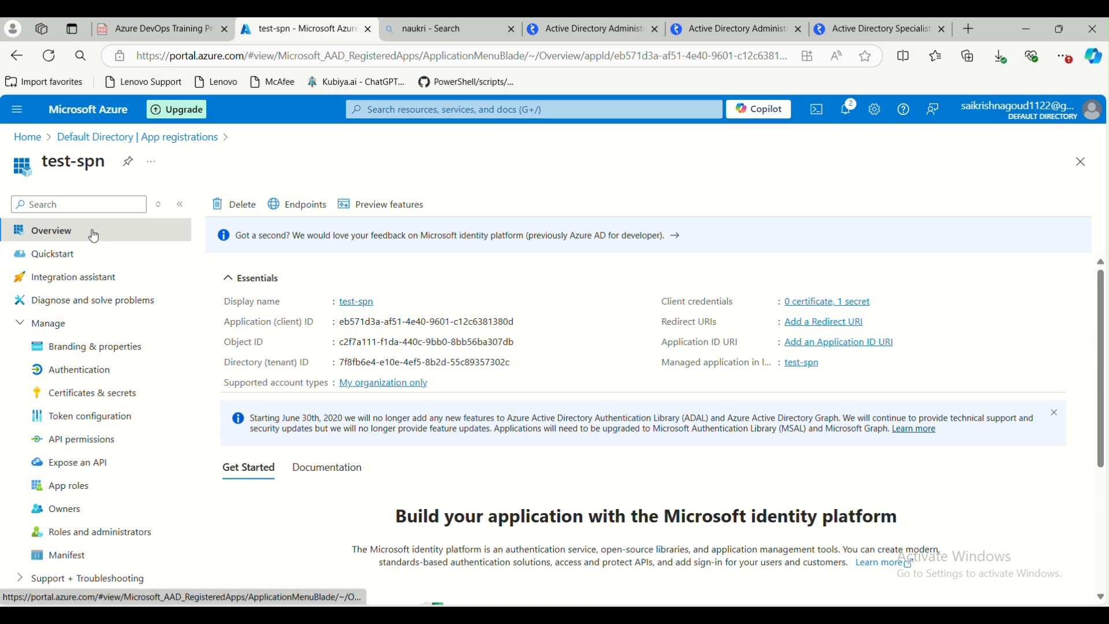
pyautogui.click(156, 139)
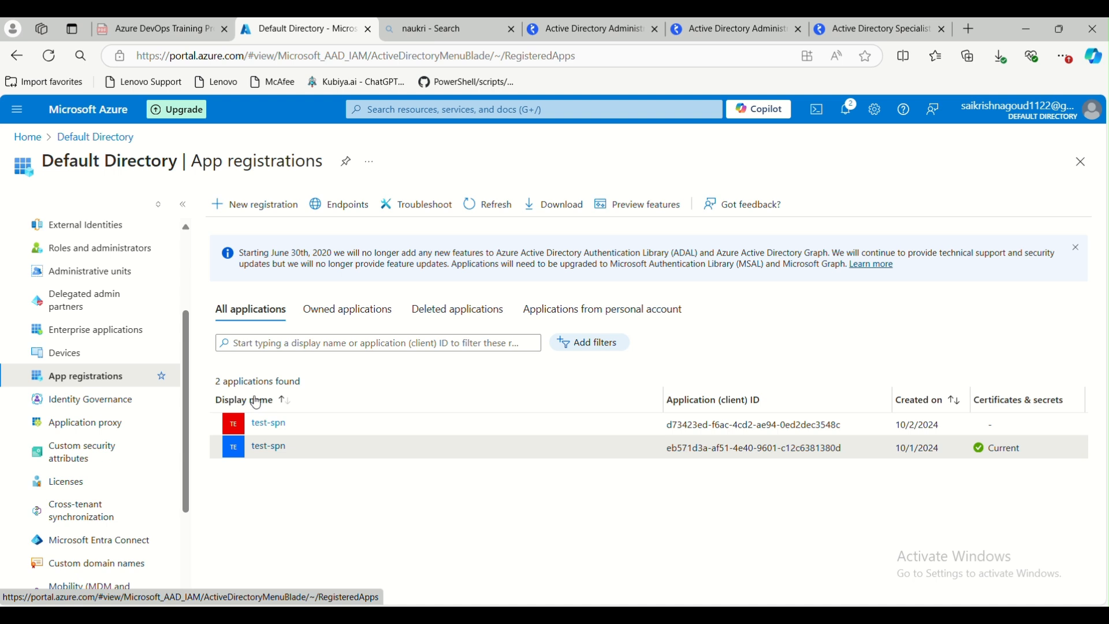
pyautogui.click(347, 319)
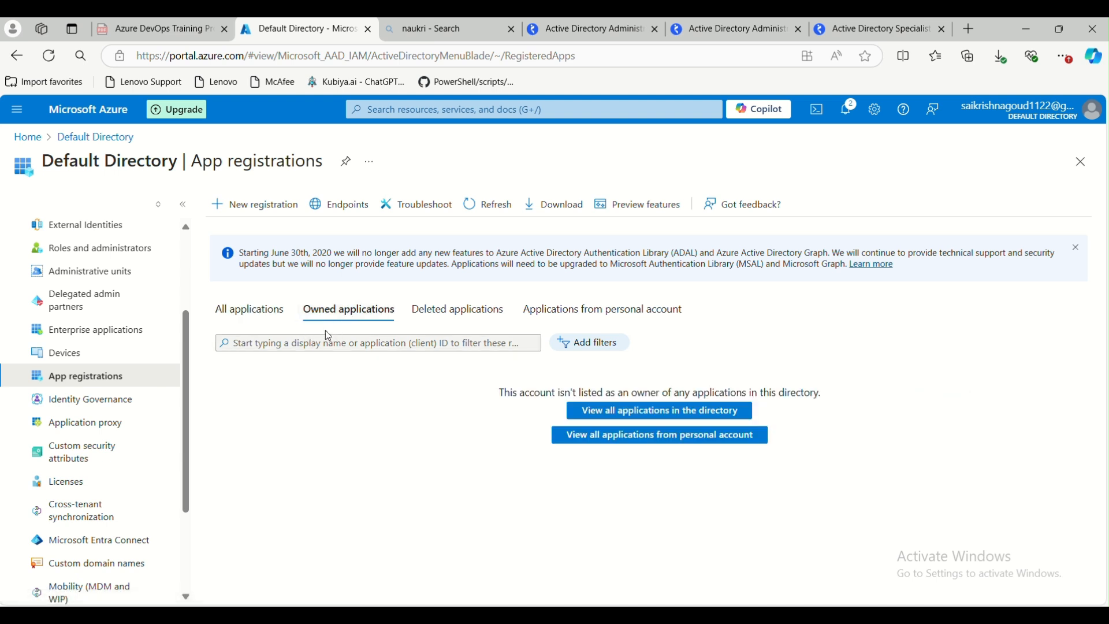
pyautogui.click(269, 321)
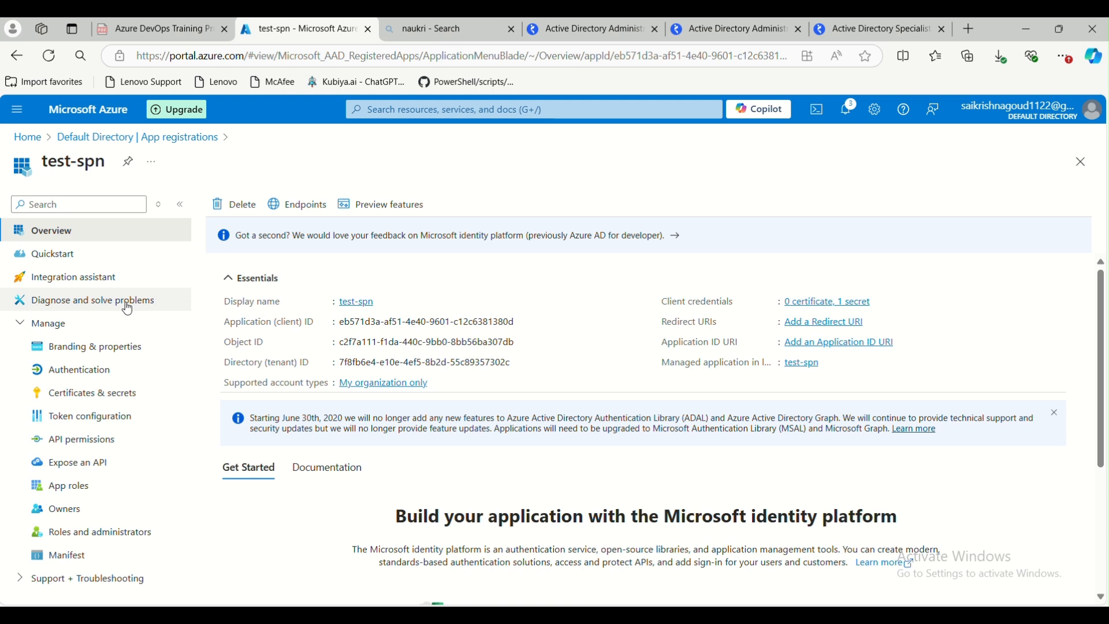
# Browse the test-spn app's Branding & properties, Authentication, and Certificates & secrets pages, including the existing client secret
pyautogui.click(83, 358)
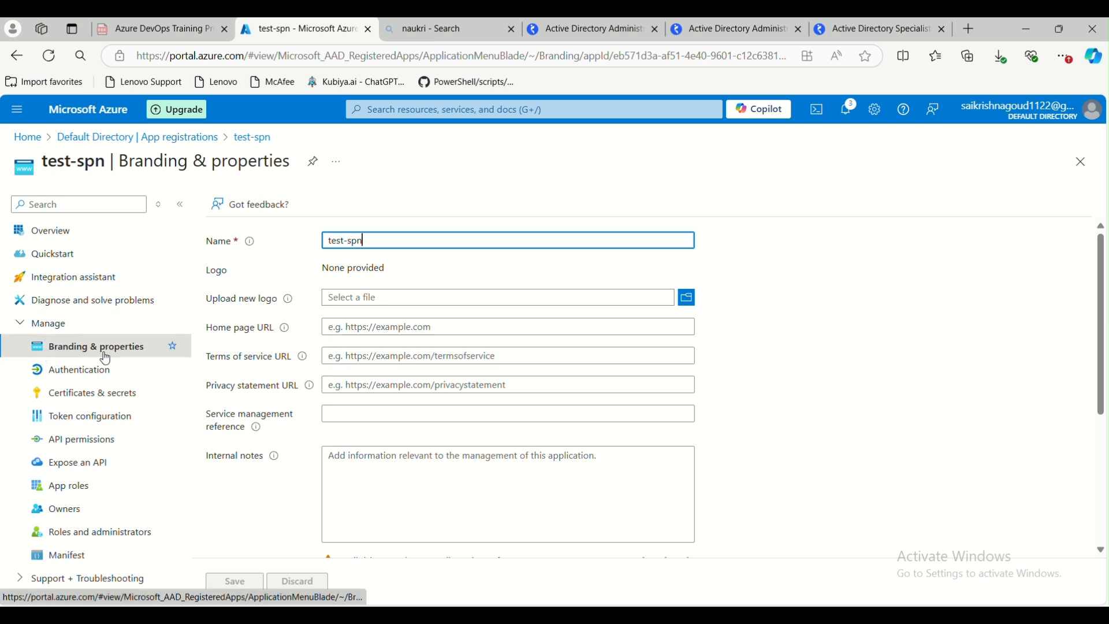
pyautogui.click(85, 375)
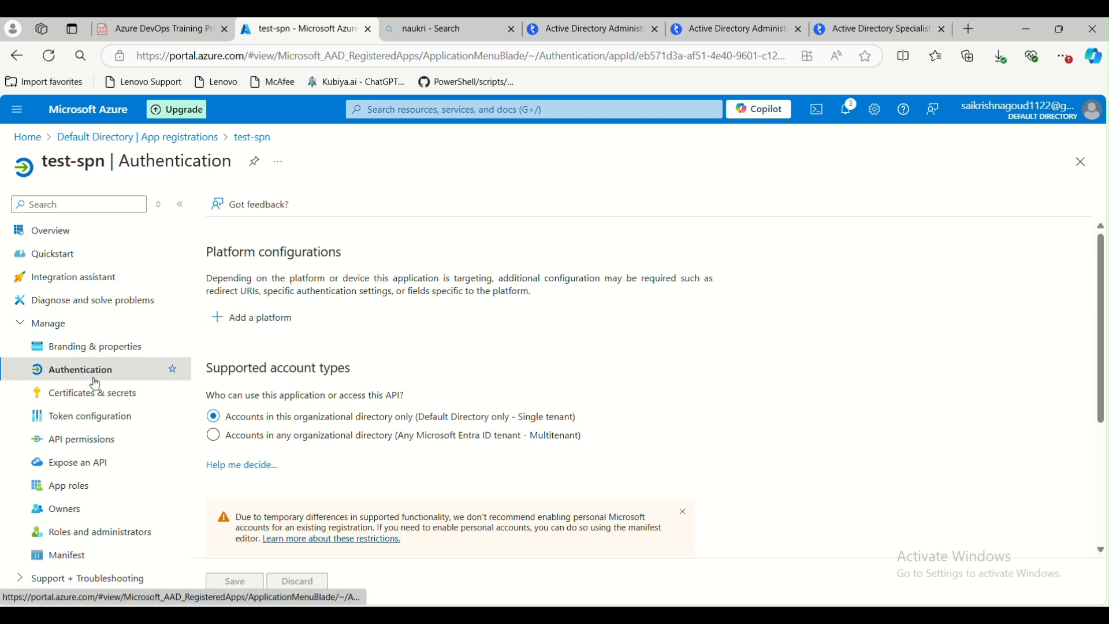
pyautogui.click(92, 397)
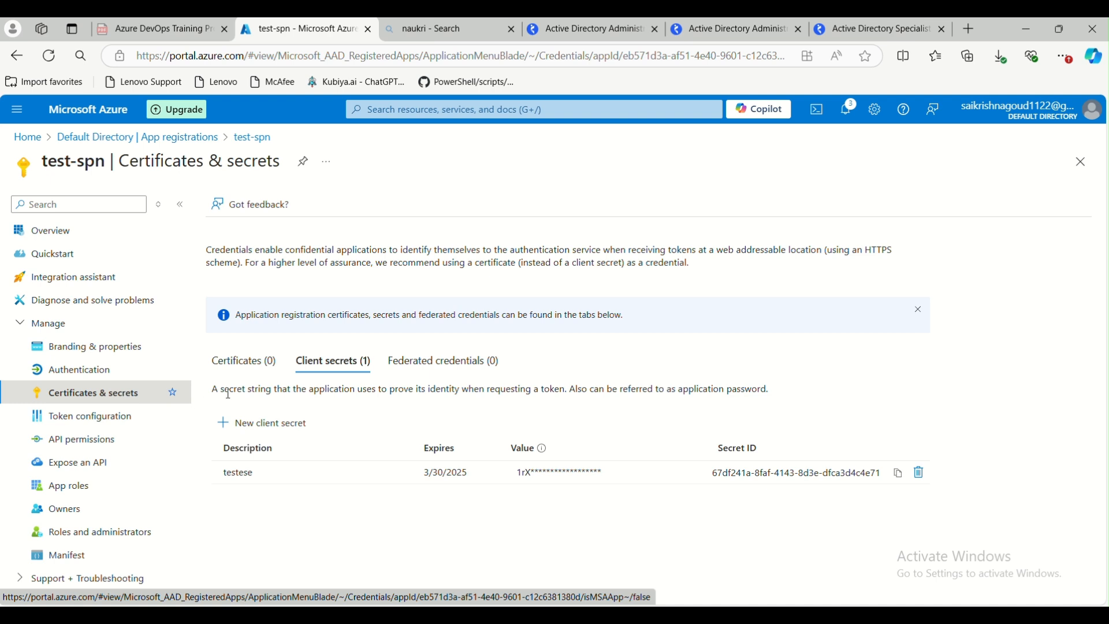
pyautogui.click(243, 368)
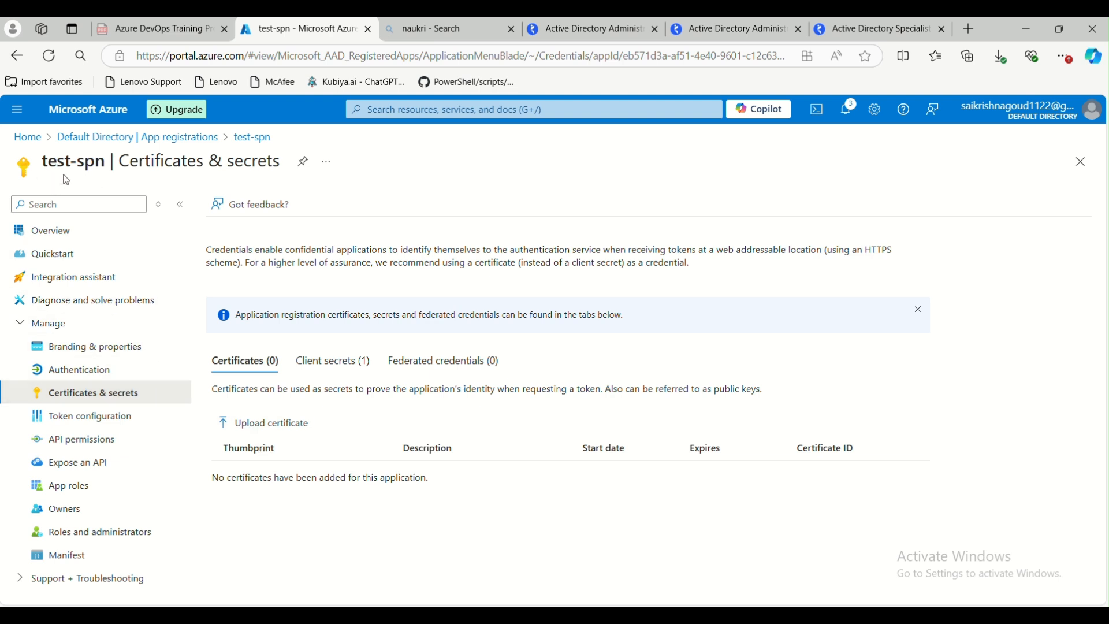
pyautogui.click(332, 363)
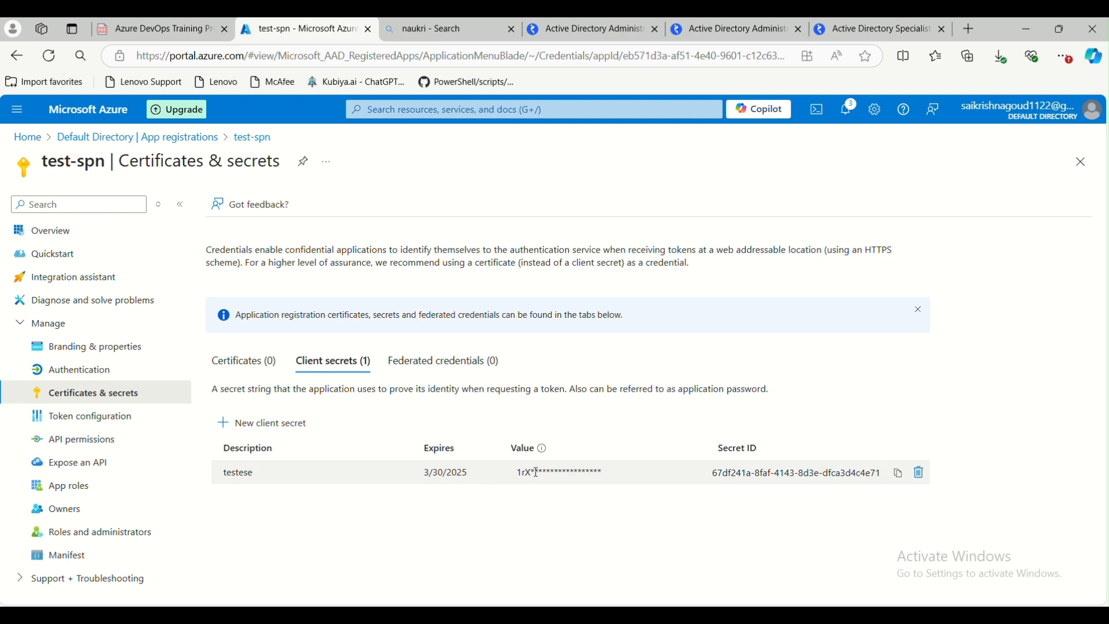
pyautogui.moveTo(532, 473); pyautogui.dragTo(612, 472)
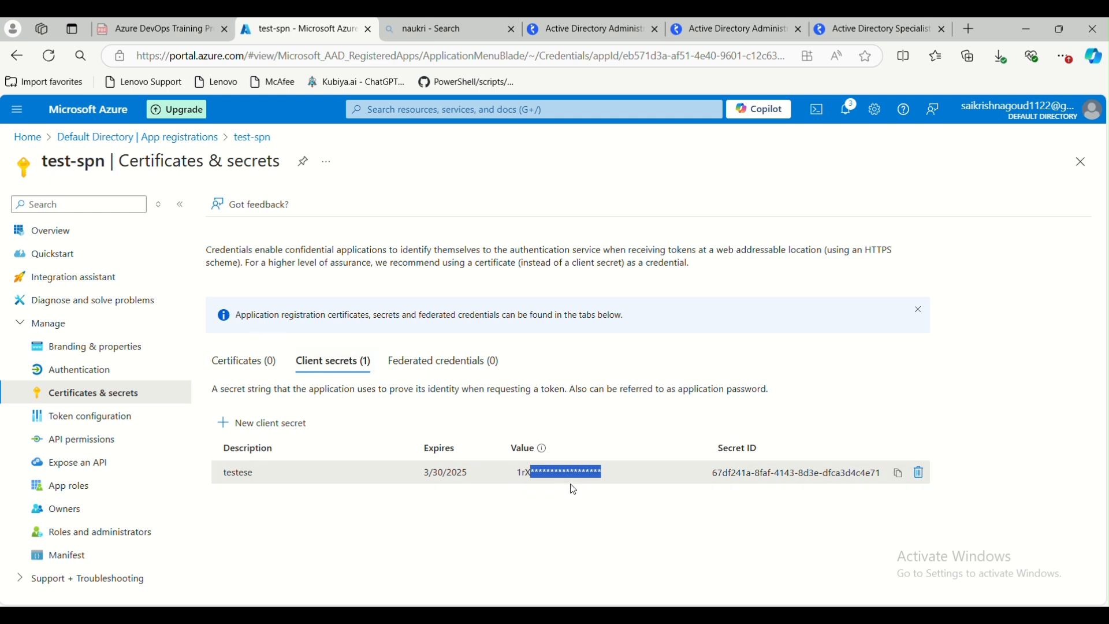
# Add a second client secret described as tes with the recommended expiry and copy its value
pyautogui.click(263, 424)
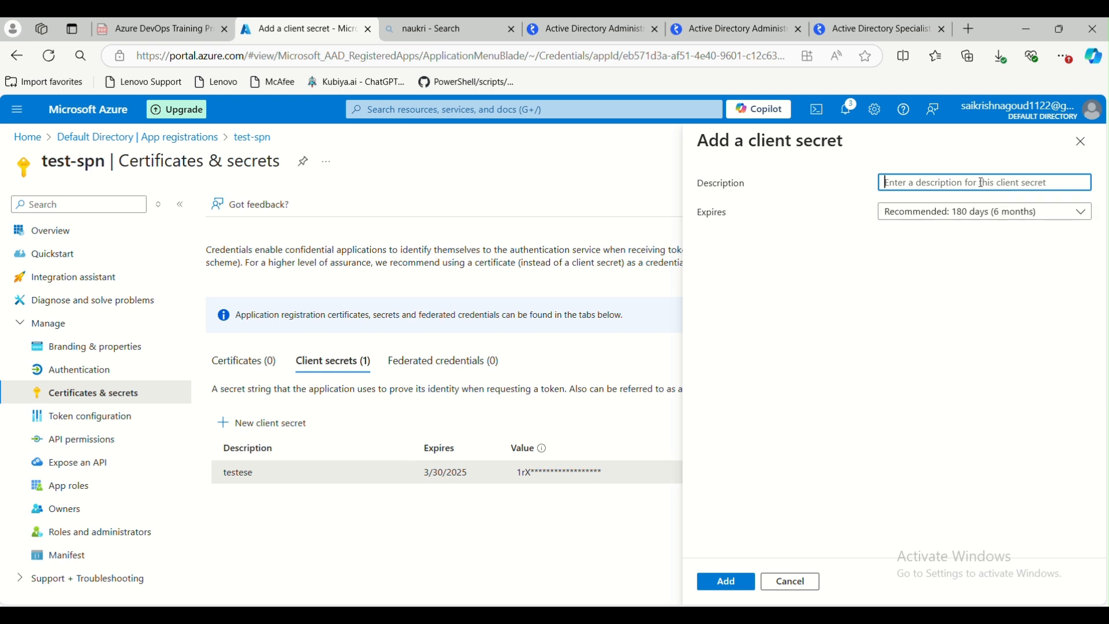
pyautogui.write('tes')
pyautogui.click(878, 344)
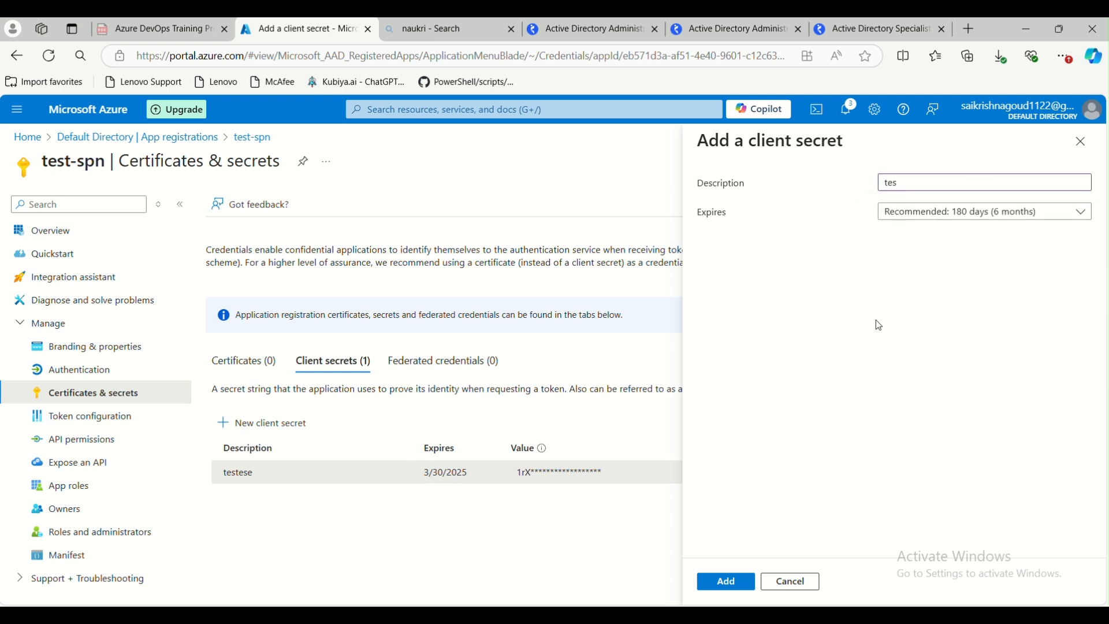
pyautogui.click(933, 222)
pyautogui.click(838, 289)
pyautogui.click(729, 585)
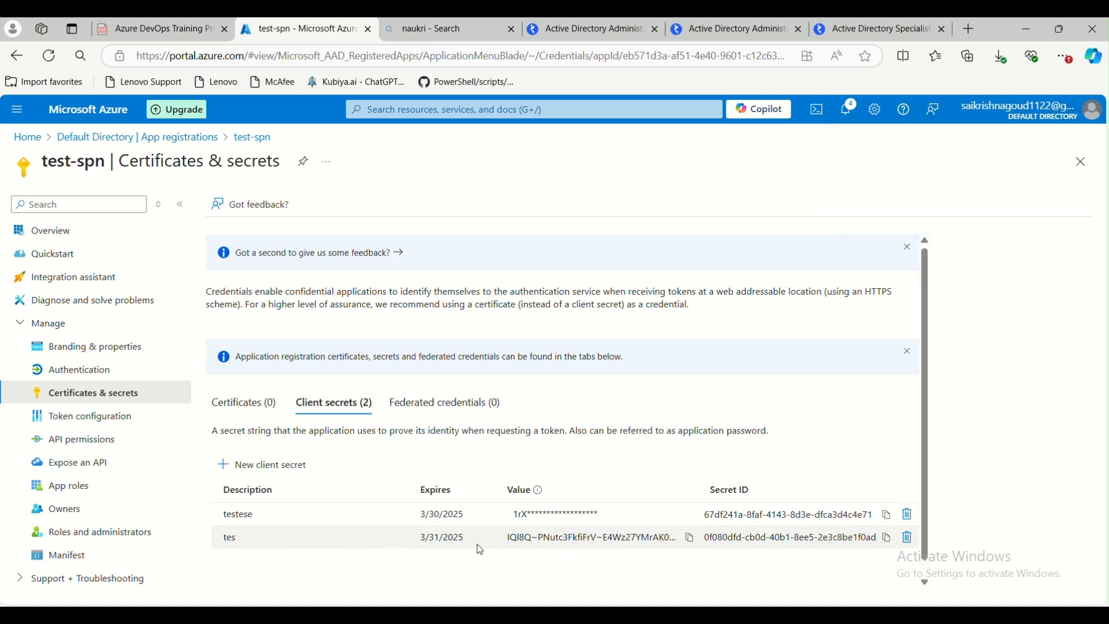
pyautogui.click(690, 539)
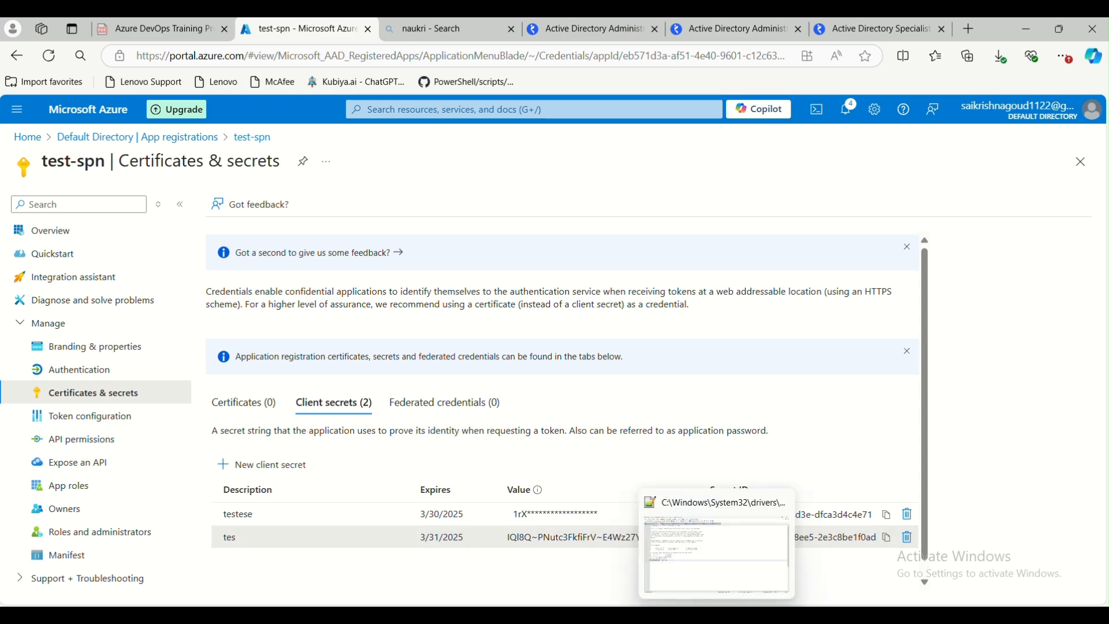
# Paste the copied client secret value into a new Notepad++ tab and minimize the editor
pyautogui.click(711, 612)
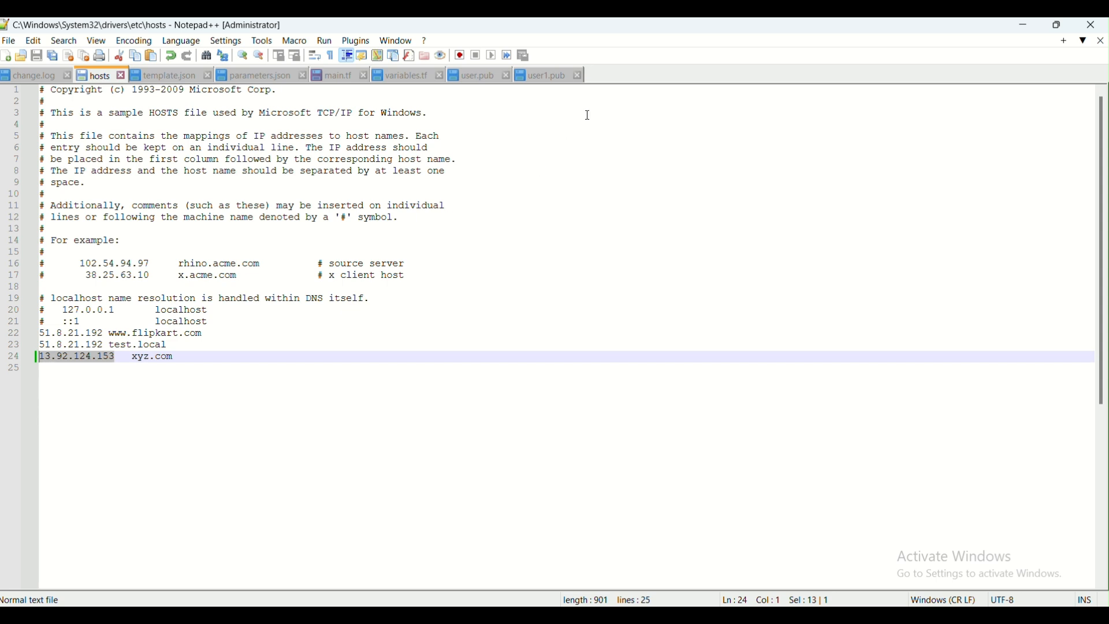
pyautogui.doubleClick(618, 79)
pyautogui.hotkey('ctrl', 'v')
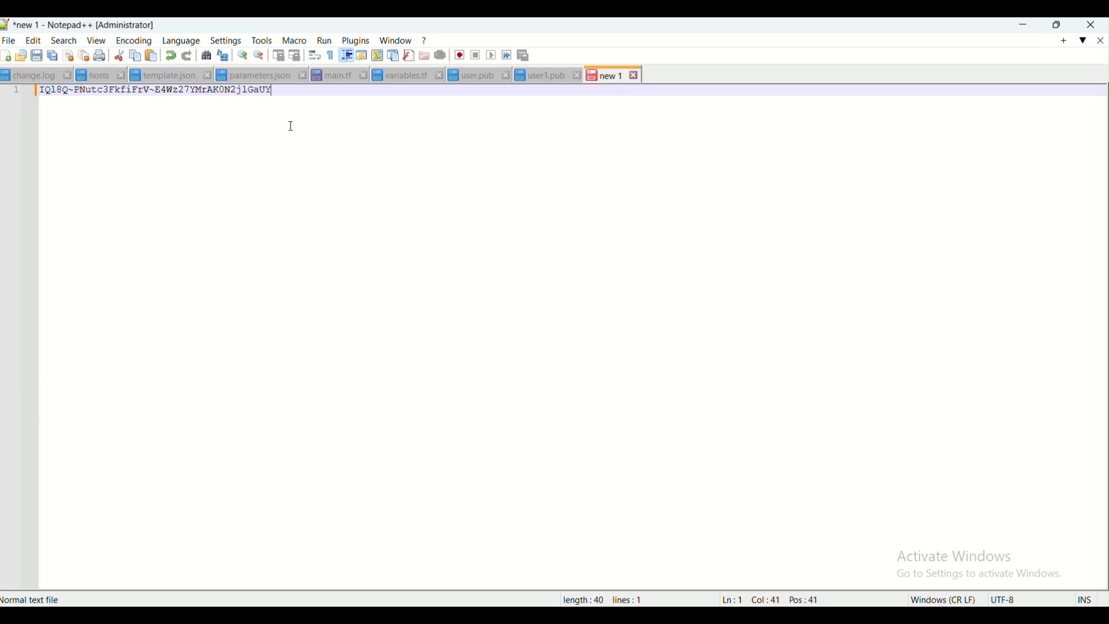
pyautogui.click(1023, 24)
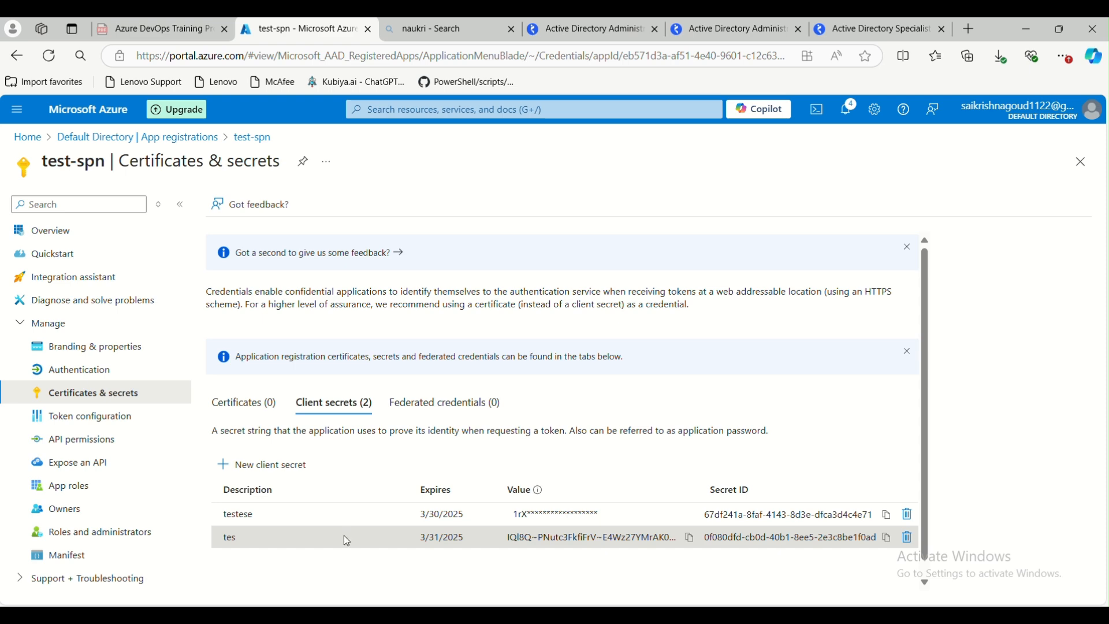
# Copy the test-spn application (client) ID from the app's overview page
pyautogui.click(84, 237)
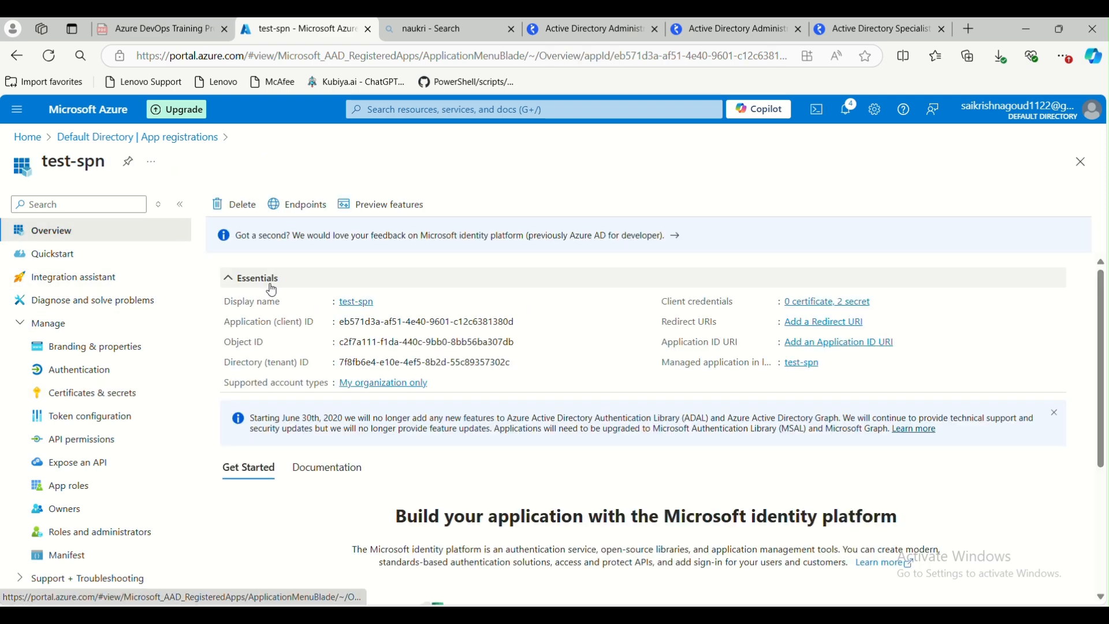
pyautogui.moveTo(341, 322); pyautogui.dragTo(515, 323)
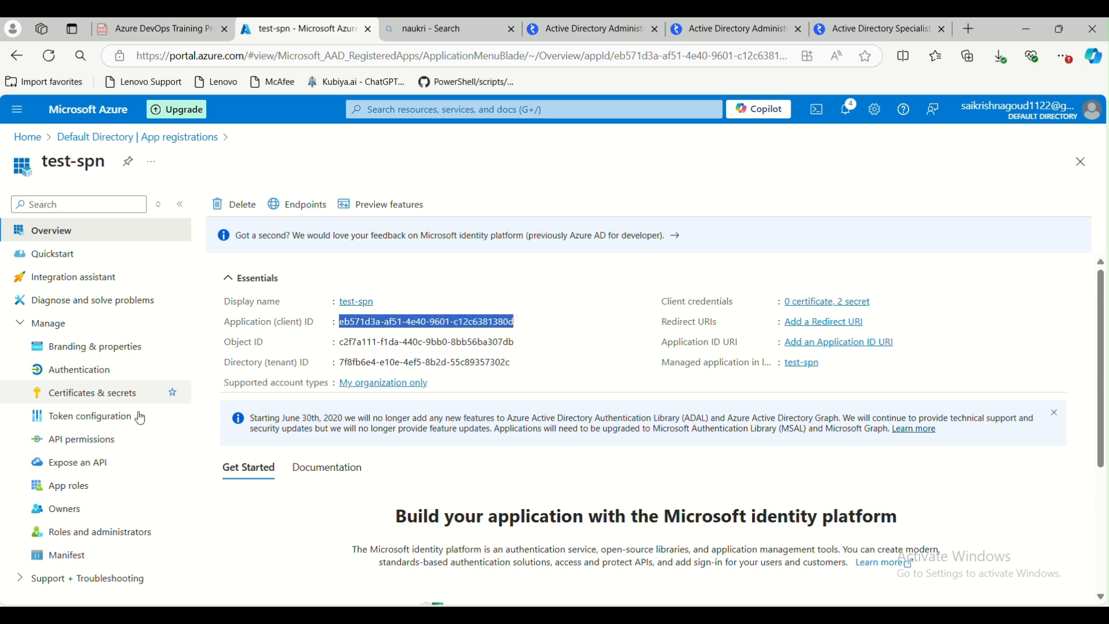
pyautogui.click(87, 395)
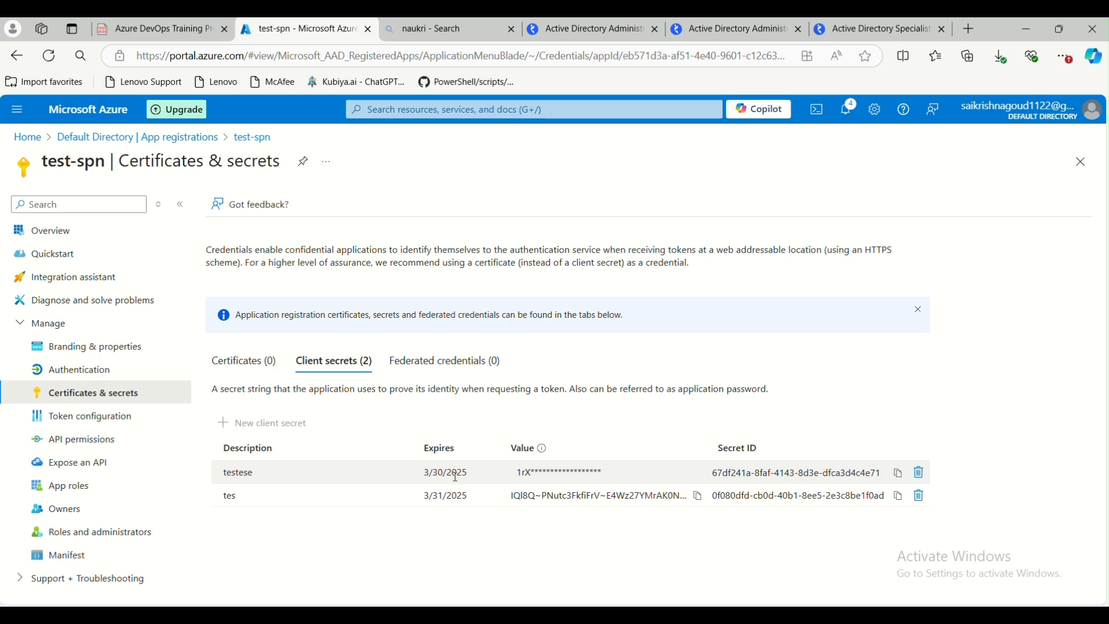
pyautogui.click(48, 234)
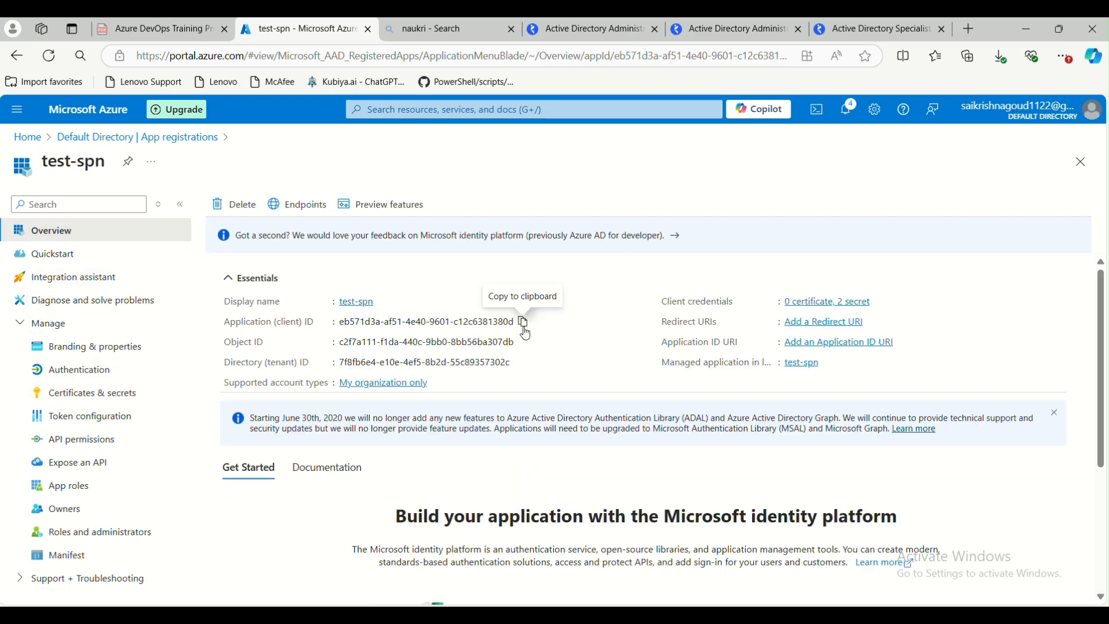
pyautogui.click(525, 331)
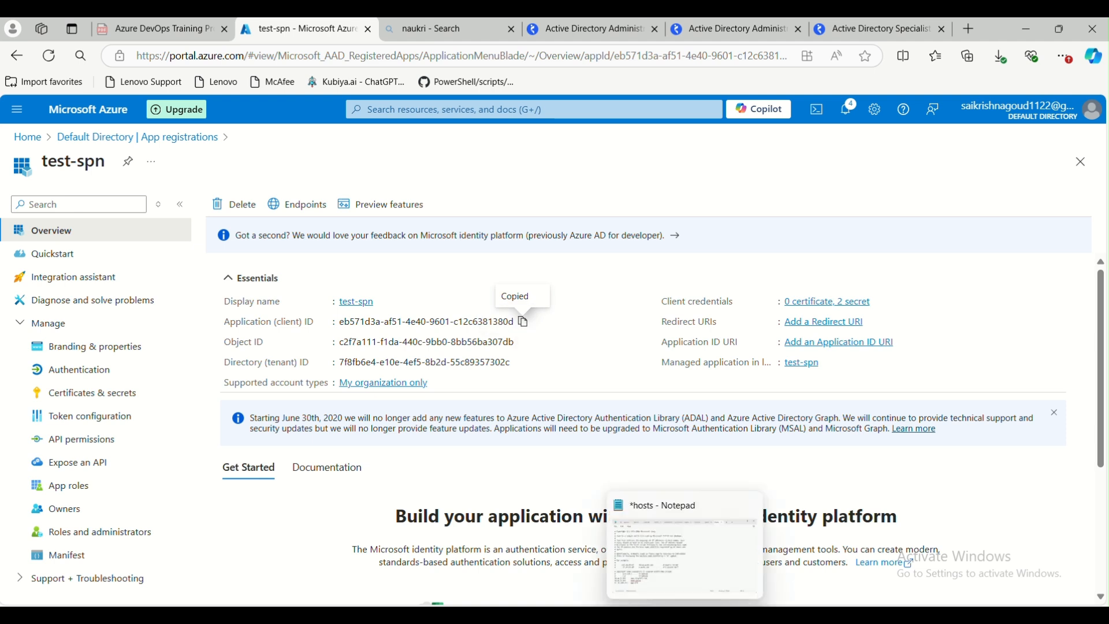
# Paste the client ID into the Notepad++ tab a few lines below the secret and label it "Cliend ID"
pyautogui.hotkey('alt', 'Tab')
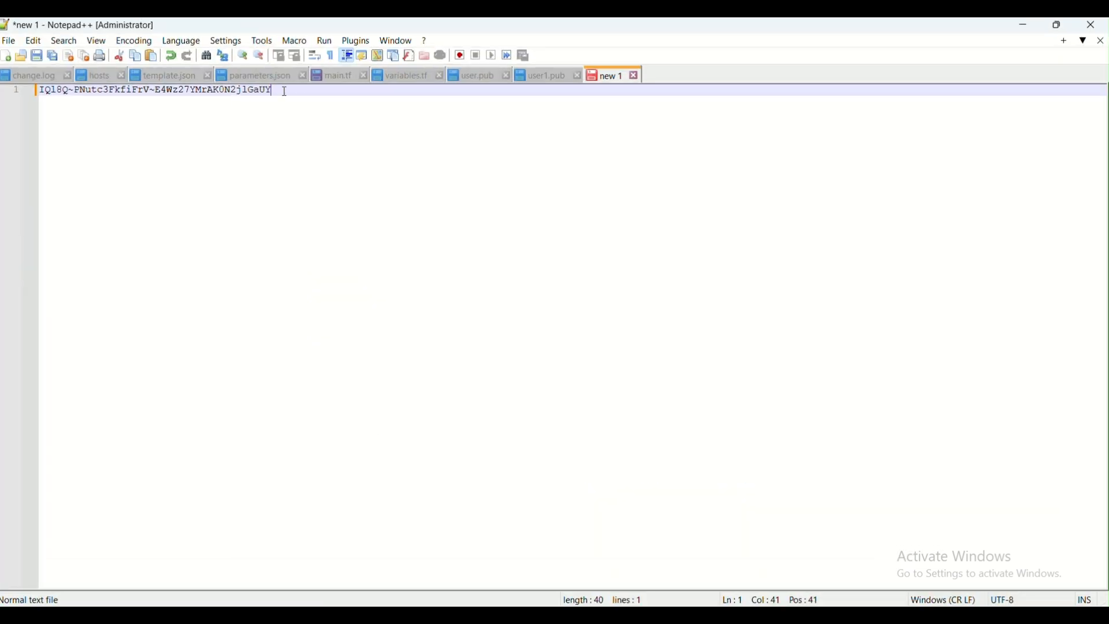
pyautogui.press('Return')
pyautogui.press('Return')
pyautogui.press('Return')
pyautogui.press('Return')
pyautogui.press('Return')
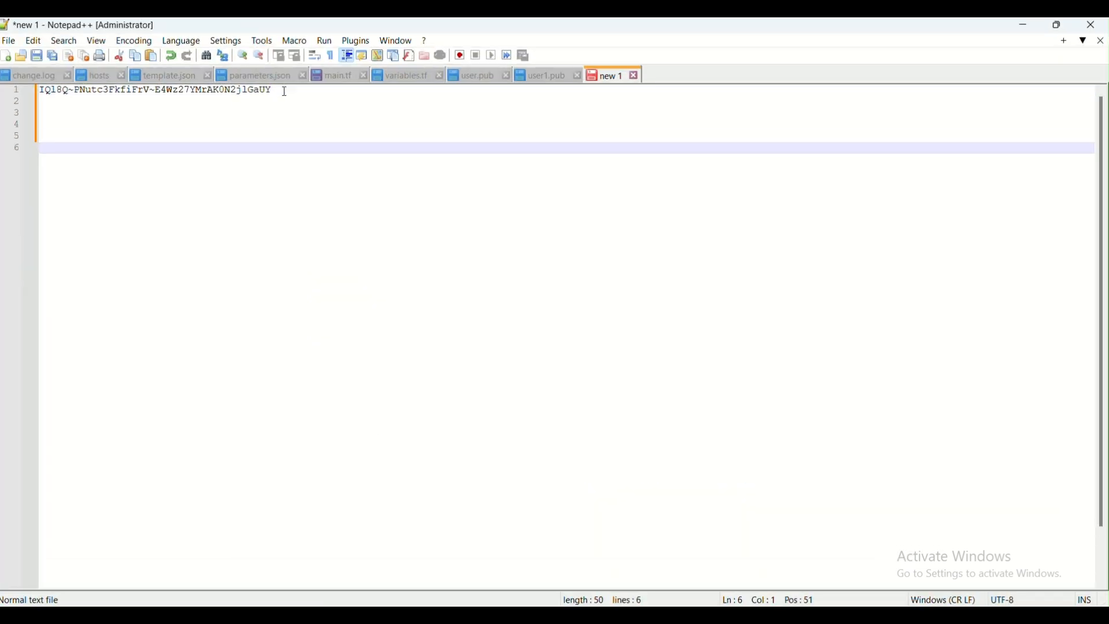
pyautogui.hotkey('ctrl', 'v')
pyautogui.click(47, 140)
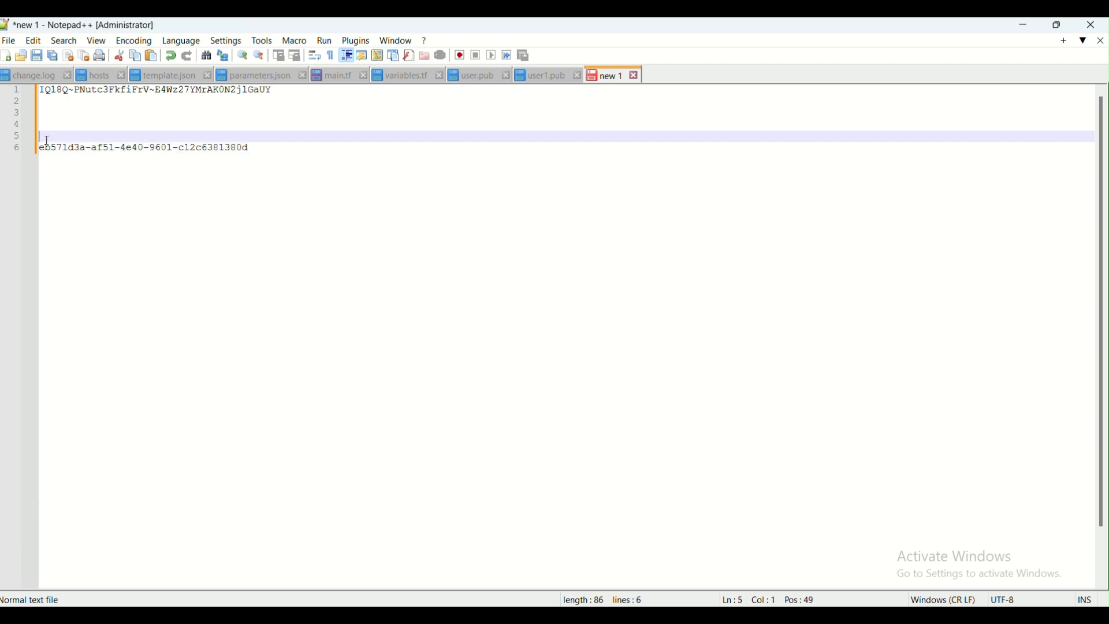
pyautogui.write('Cliend ID')
# Add a "Secret" heading line above the client secret value in the notes
pyautogui.click(42, 90)
pyautogui.press('Return')
pyautogui.press('Up')
pyautogui.write('s')
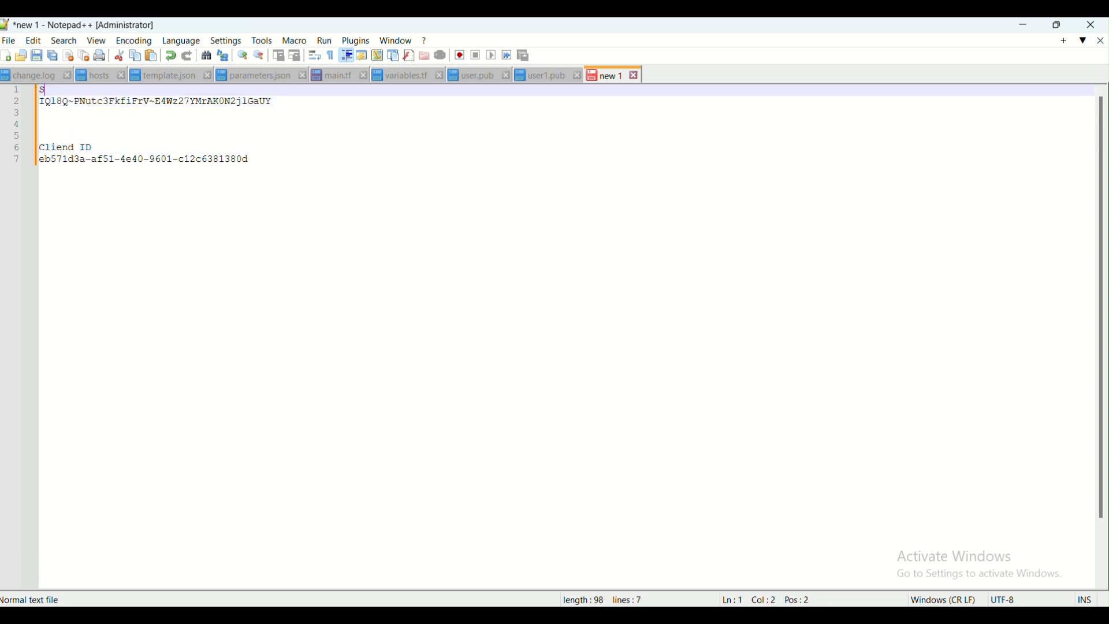
pyautogui.write('ect')
pyautogui.hotkey('ctrl', 'End')
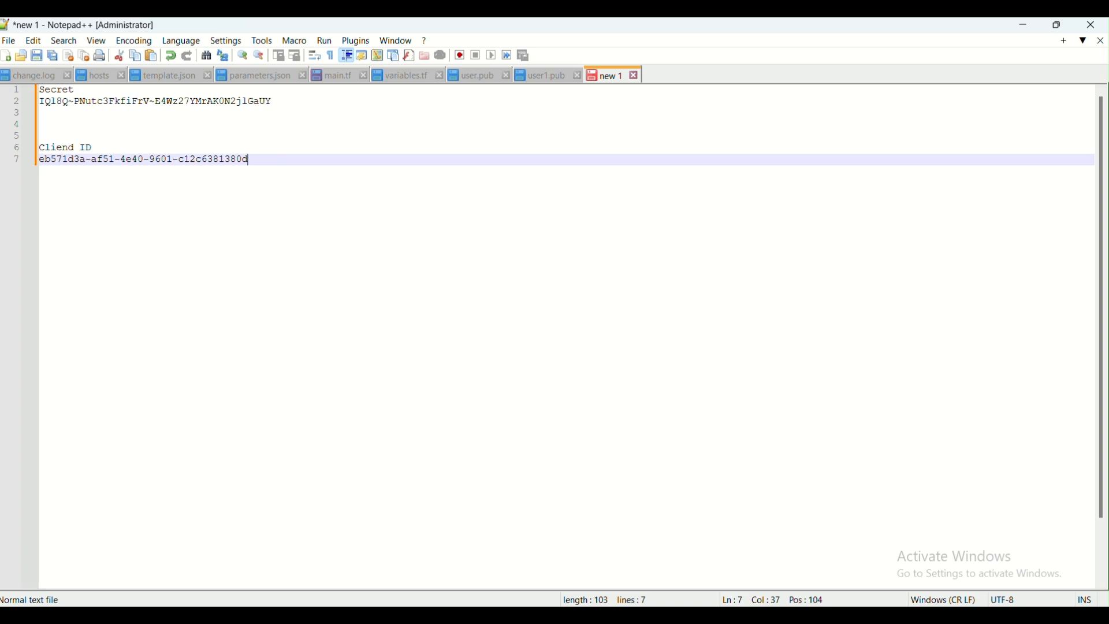
pyautogui.hotkey('alt', 'Tab')
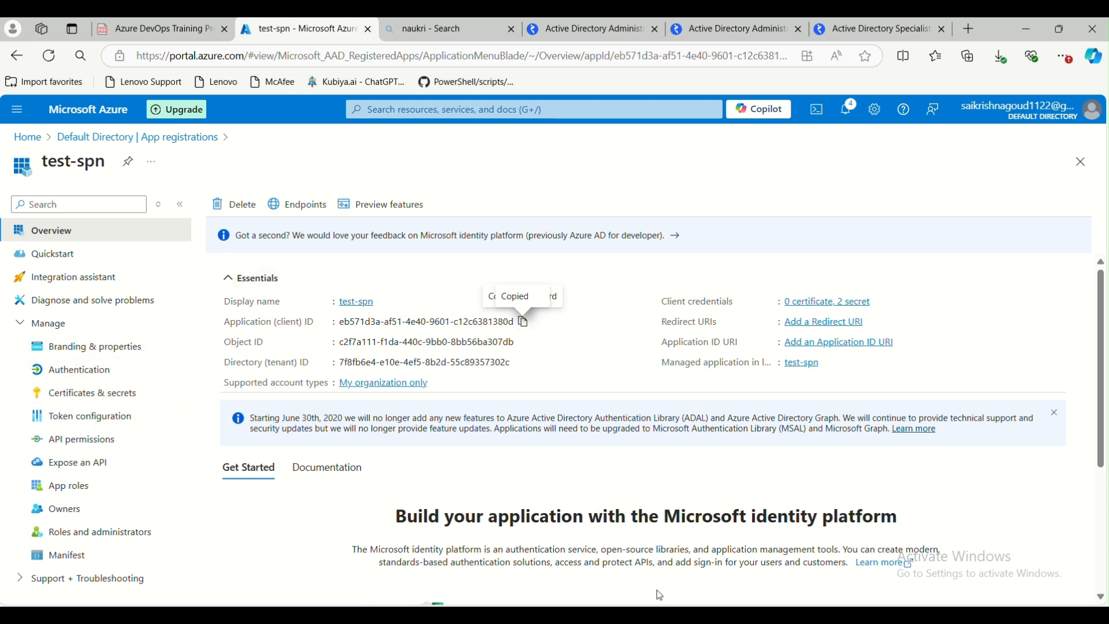
pyautogui.click(942, 565)
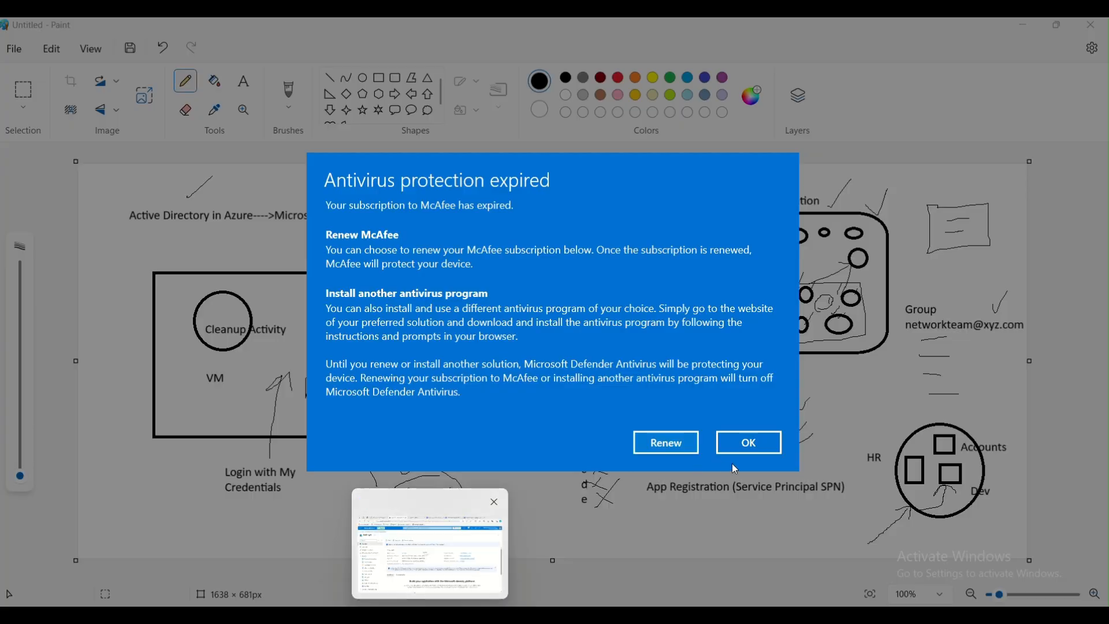
pyautogui.click(746, 443)
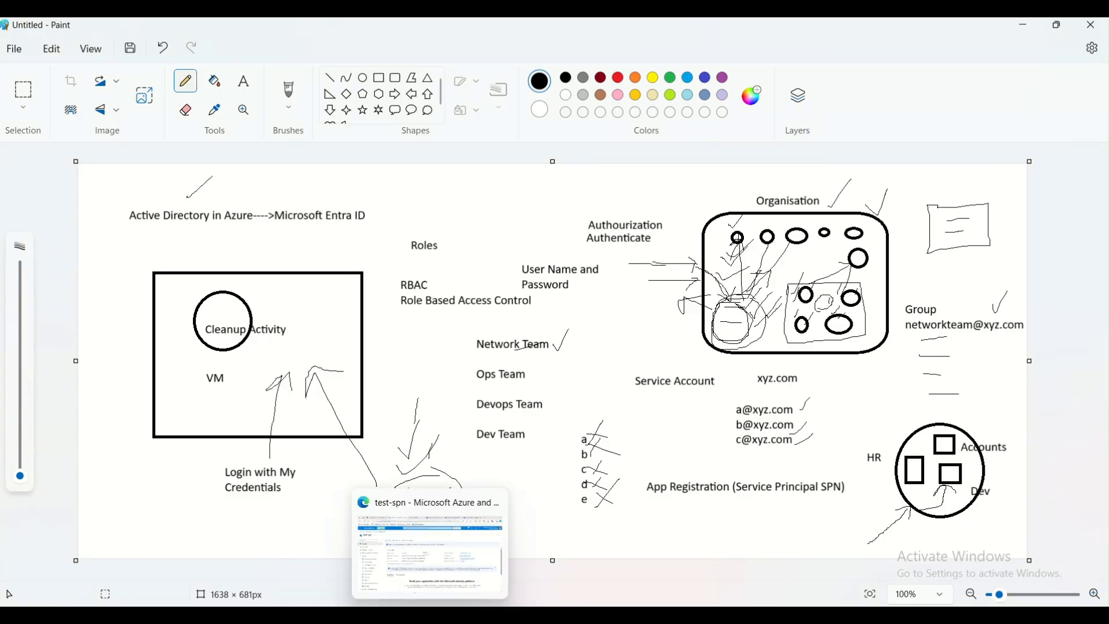
pyautogui.click(430, 552)
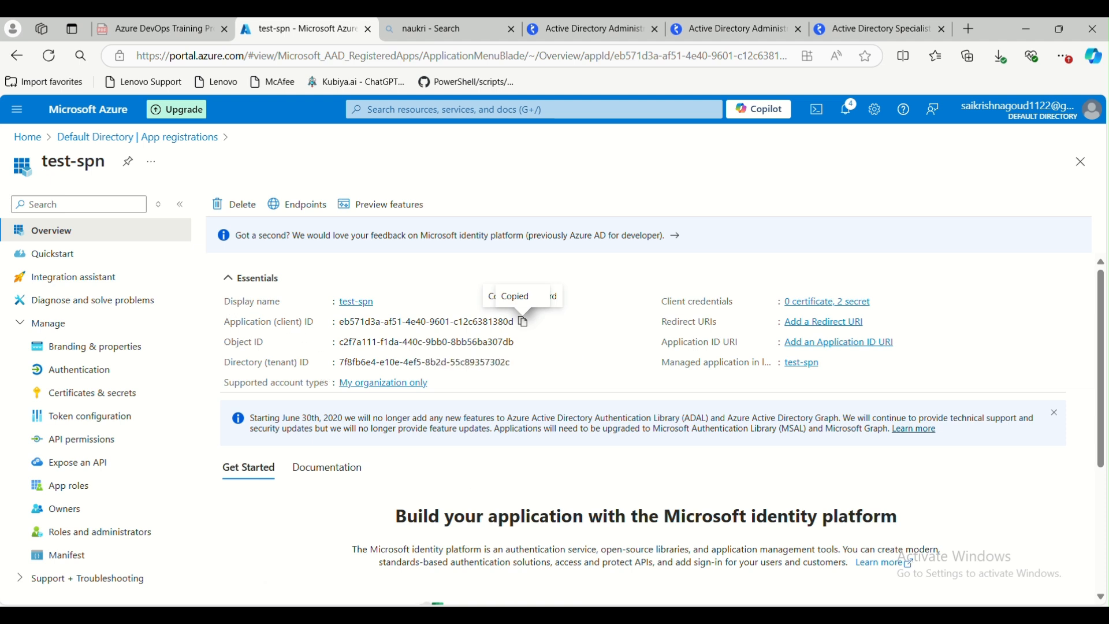
# Open Windows PowerShell from the Start search and maximize its window
pyautogui.press('super+s')
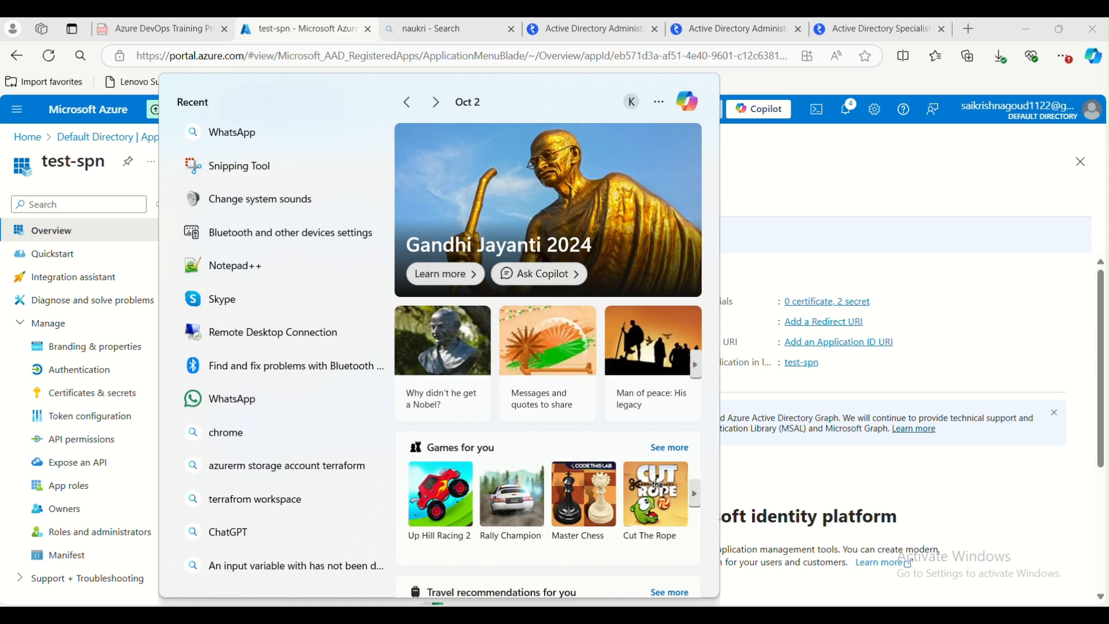
pyautogui.write('power')
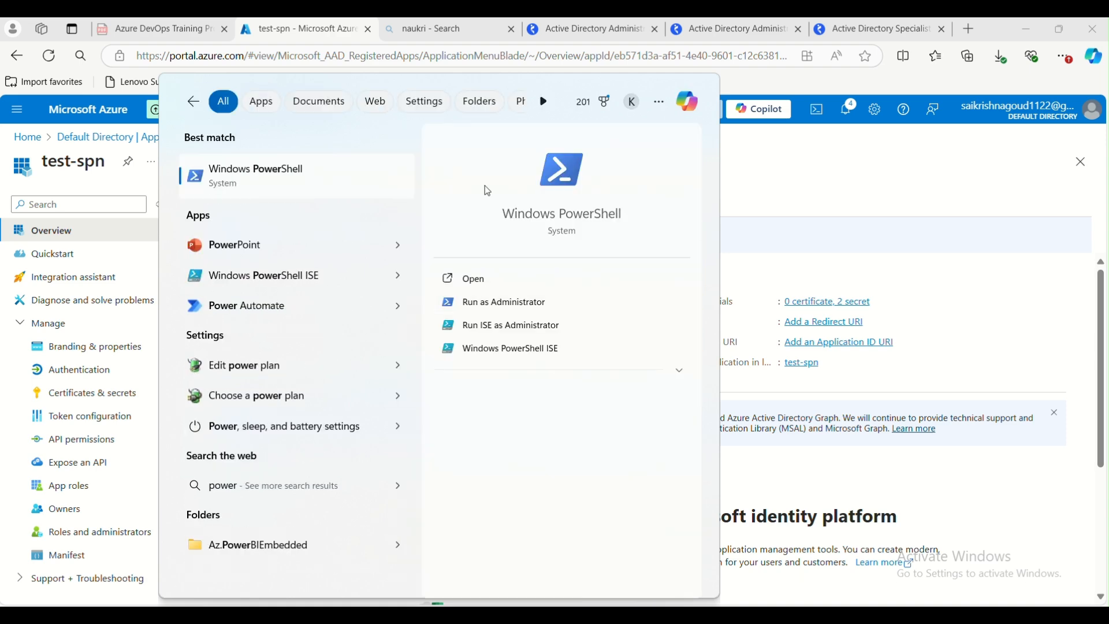
pyautogui.press('Return')
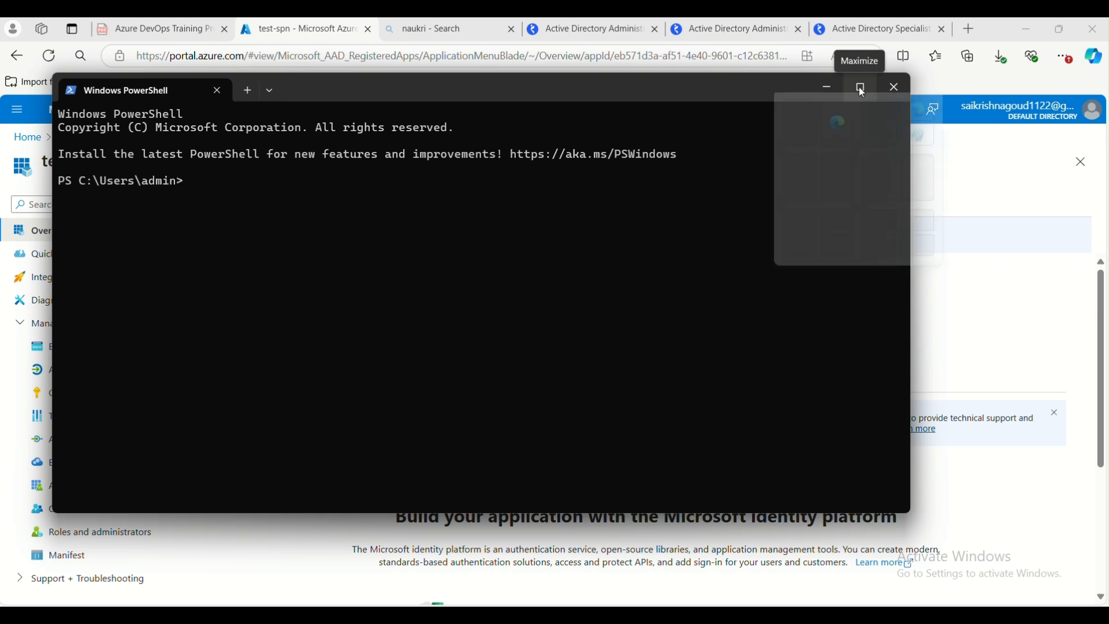
pyautogui.click(863, 90)
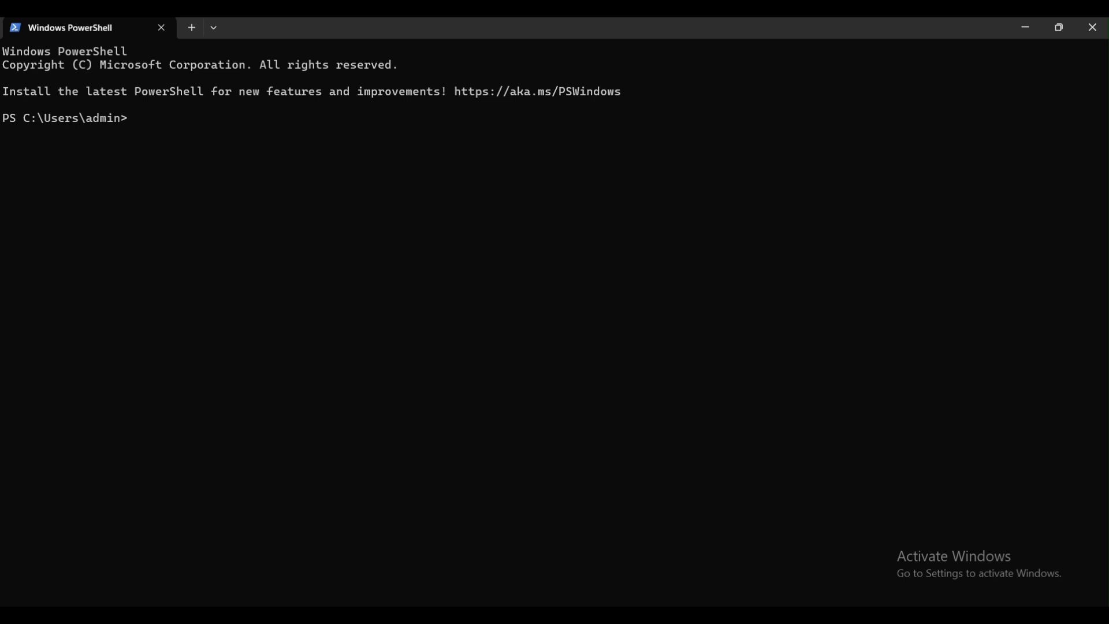
# Try composing a Connect-AzAccount or az login command in PowerShell without running it
pyautogui.write('connect-AzAccount')
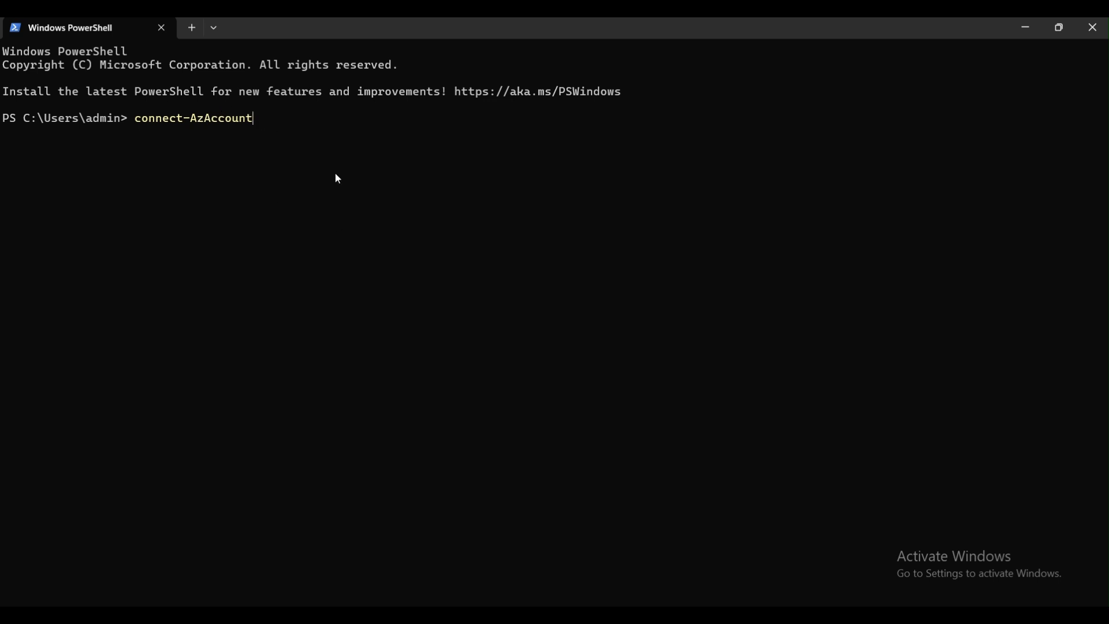
pyautogui.press('BackSpace')
pyautogui.press('BackSpace')
pyautogui.press('BackSpace')
pyautogui.press('BackSpace')
pyautogui.press('BackSpace')
pyautogui.press('BackSpace')
pyautogui.press('BackSpace')
pyautogui.press('BackSpace')
pyautogui.press('BackSpace')
pyautogui.press('BackSpace')
pyautogui.press('BackSpace')
pyautogui.press('BackSpace')
pyautogui.press('BackSpace')
pyautogui.press('BackSpace')
pyautogui.press('BackSpace')
pyautogui.press('BackSpace')
pyautogui.press('BackSpace')
pyautogui.write('az')
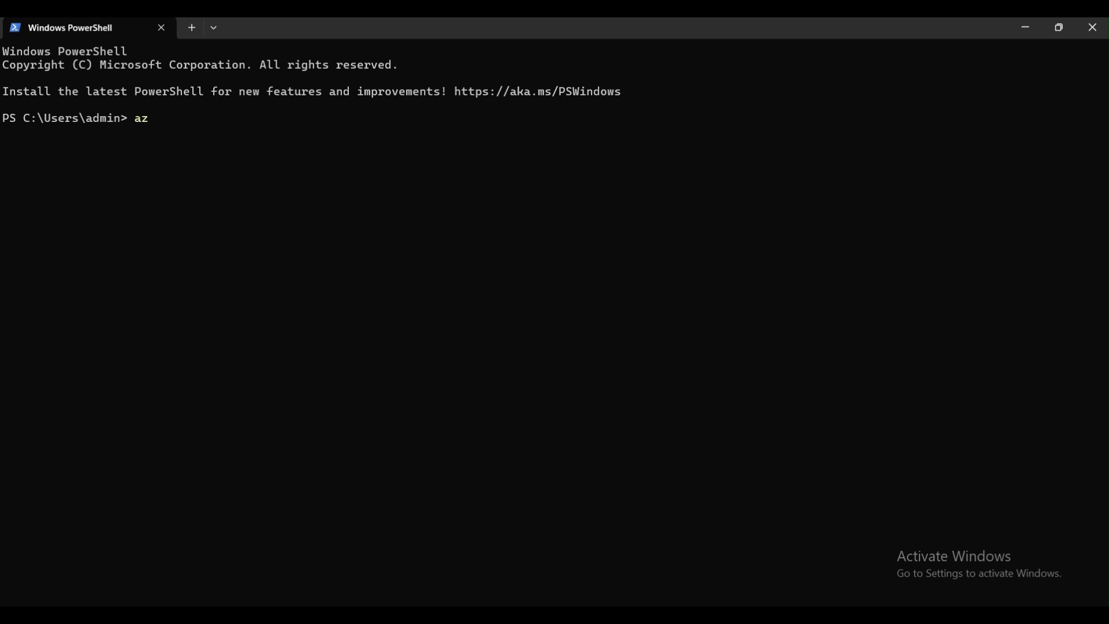
pyautogui.write(' logi')
pyautogui.press('BackSpace')
pyautogui.press('BackSpace')
pyautogui.press('BackSpace')
pyautogui.press('BackSpace')
pyautogui.press('BackSpace')
pyautogui.press('BackSpace')
pyautogui.press('BackSpace')
pyautogui.press('BackSpace')
pyautogui.write('Connect-AzAccount')
pyautogui.press('BackSpace')
pyautogui.press('BackSpace')
pyautogui.press('BackSpace')
pyautogui.press('BackSpace')
pyautogui.press('BackSpace')
pyautogui.press('BackSpace')
pyautogui.press('BackSpace')
pyautogui.press('BackSpace')
pyautogui.press('BackSpace')
pyautogui.press('BackSpace')
pyautogui.press('BackSpace')
pyautogui.press('BackSpace')
pyautogui.press('BackSpace')
pyautogui.press('BackSpace')
pyautogui.press('BackSpace')
pyautogui.press('BackSpace')
pyautogui.press('BackSpace')
pyautogui.hotkey('alt', 'Tab')
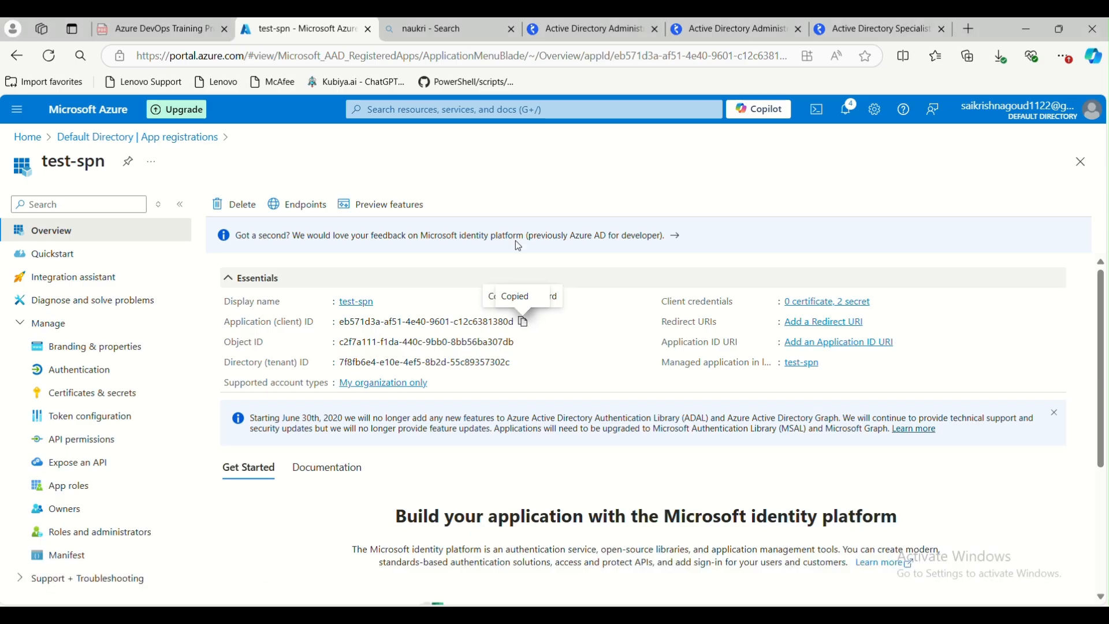
# Search the web in a new tab for login to Azure with Servie principal
pyautogui.click(971, 32)
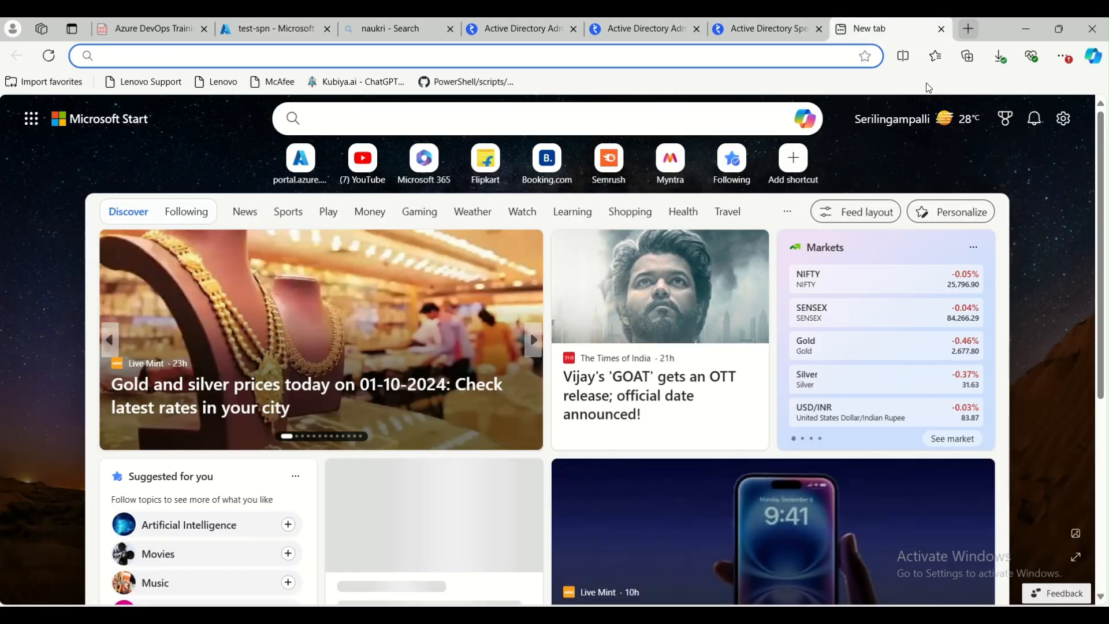
pyautogui.write('h')
pyautogui.press('BackSpace')
pyautogui.press('BackSpace')
pyautogui.write('login to Az')
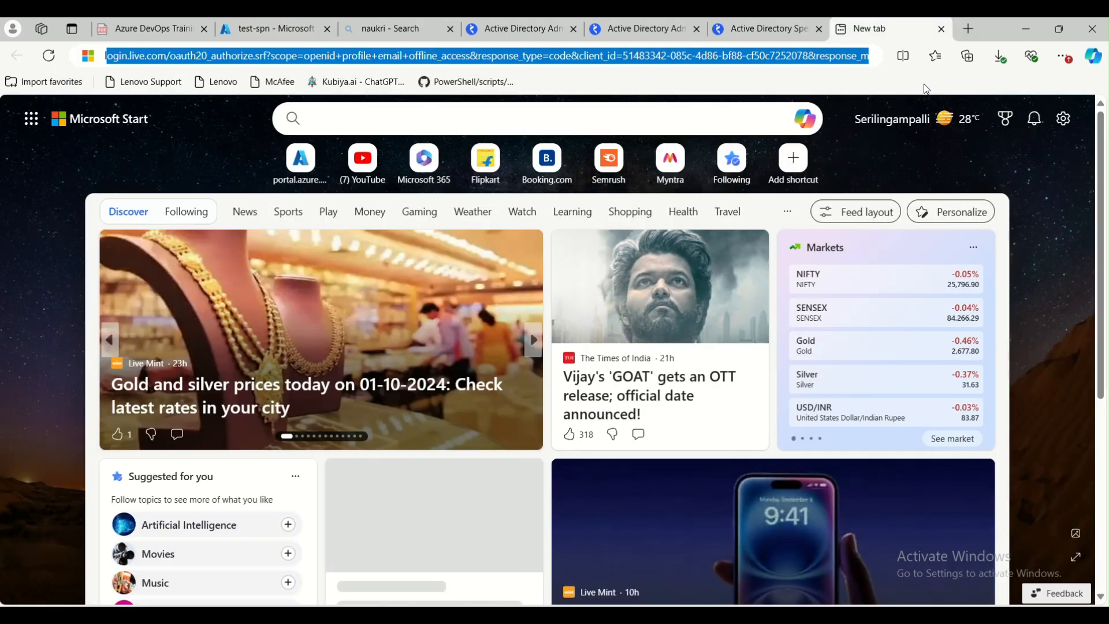
pyautogui.write('ure ')
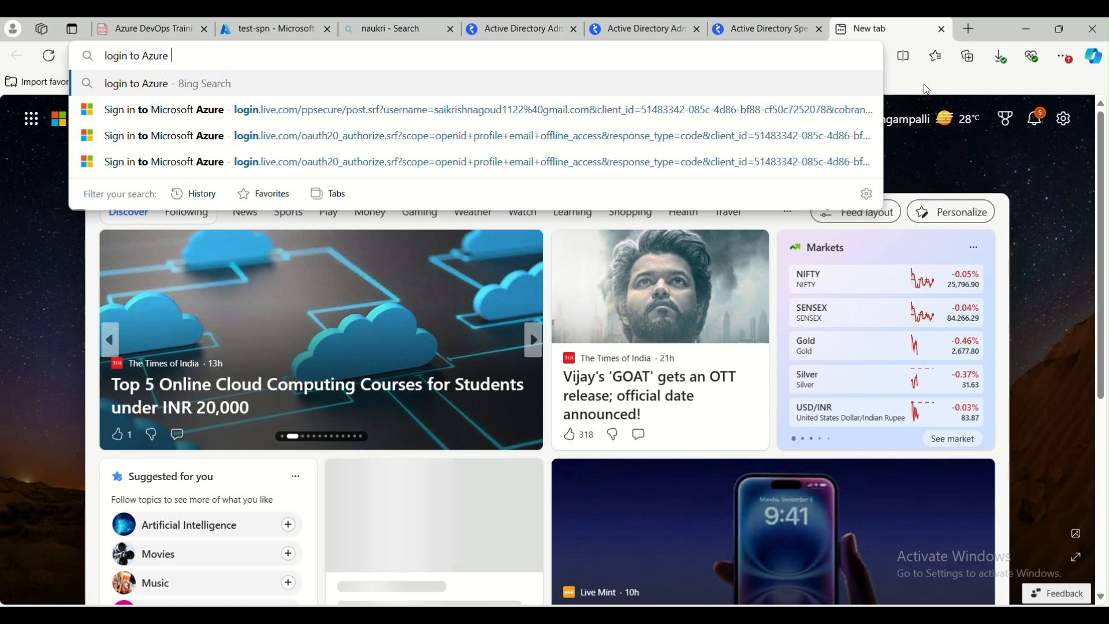
pyautogui.write('with Servie principa')
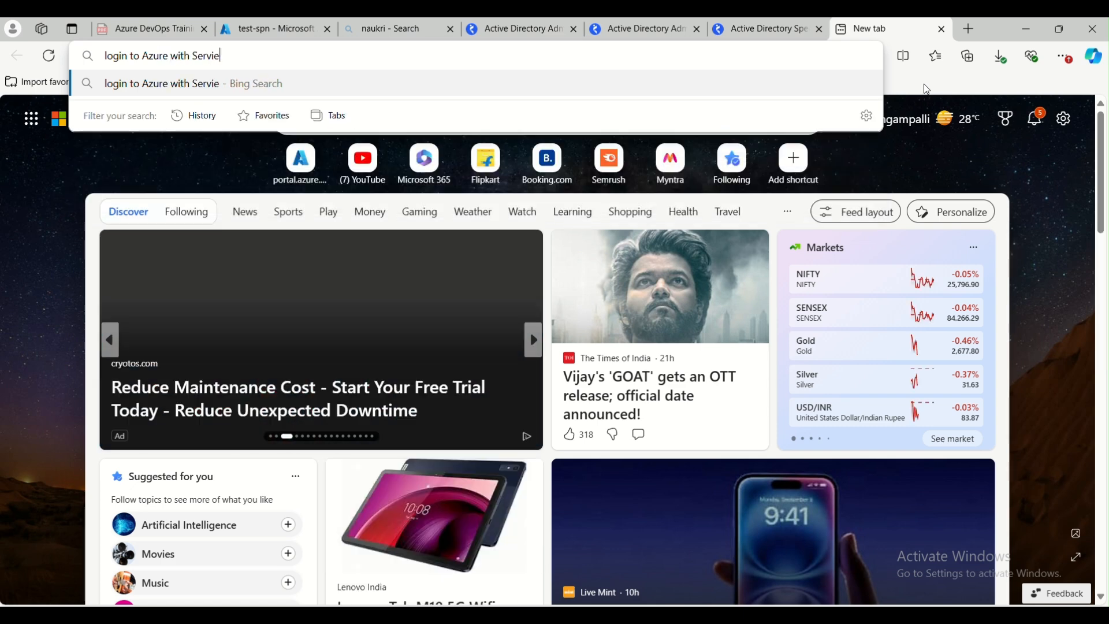
pyautogui.write('l')
pyautogui.press('Return')
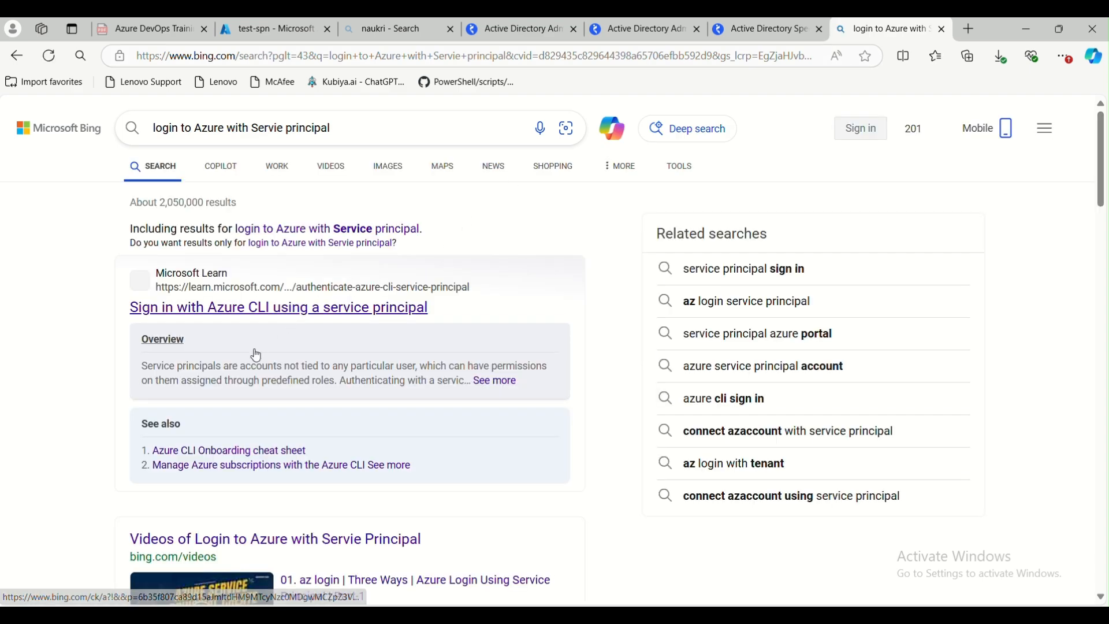
# Open the Microsoft Learn article on signing in with a service principal and copy its az login command
pyautogui.click(264, 311)
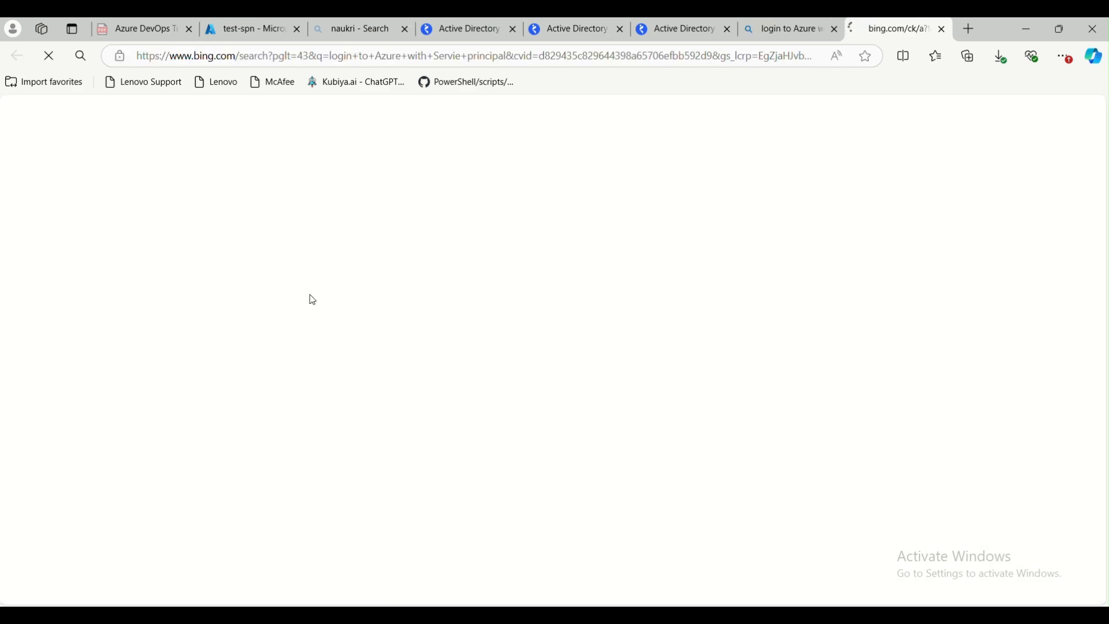
pyautogui.scroll(-10, 393, 383)
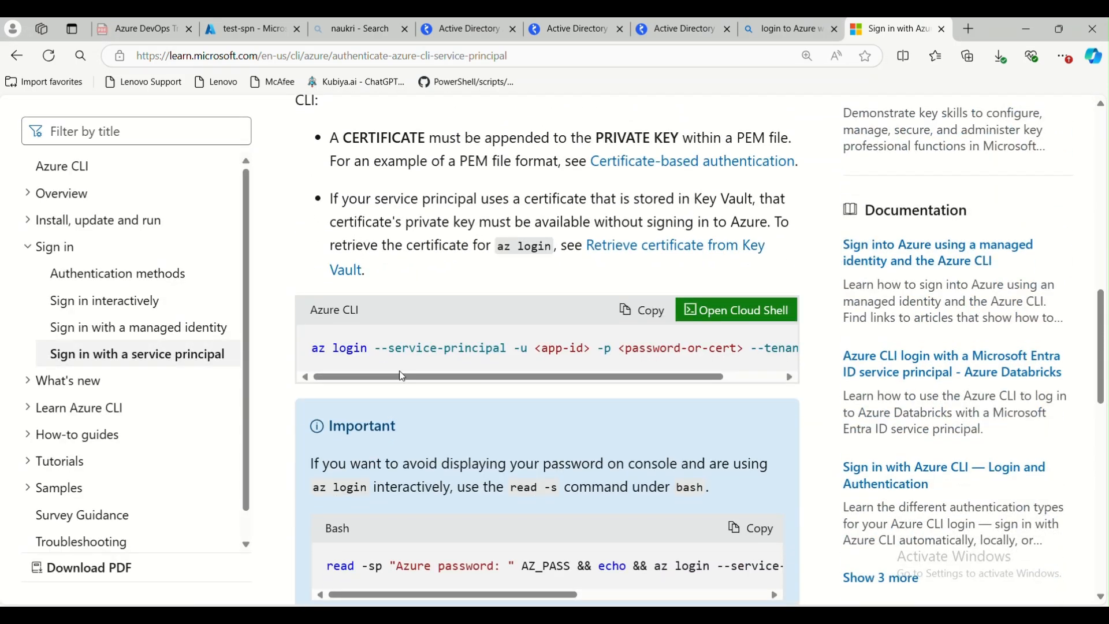
pyautogui.doubleClick(319, 348)
pyautogui.click(409, 361)
pyautogui.moveTo(536, 350); pyautogui.dragTo(589, 350)
pyautogui.hscroll(2, 662, 371)
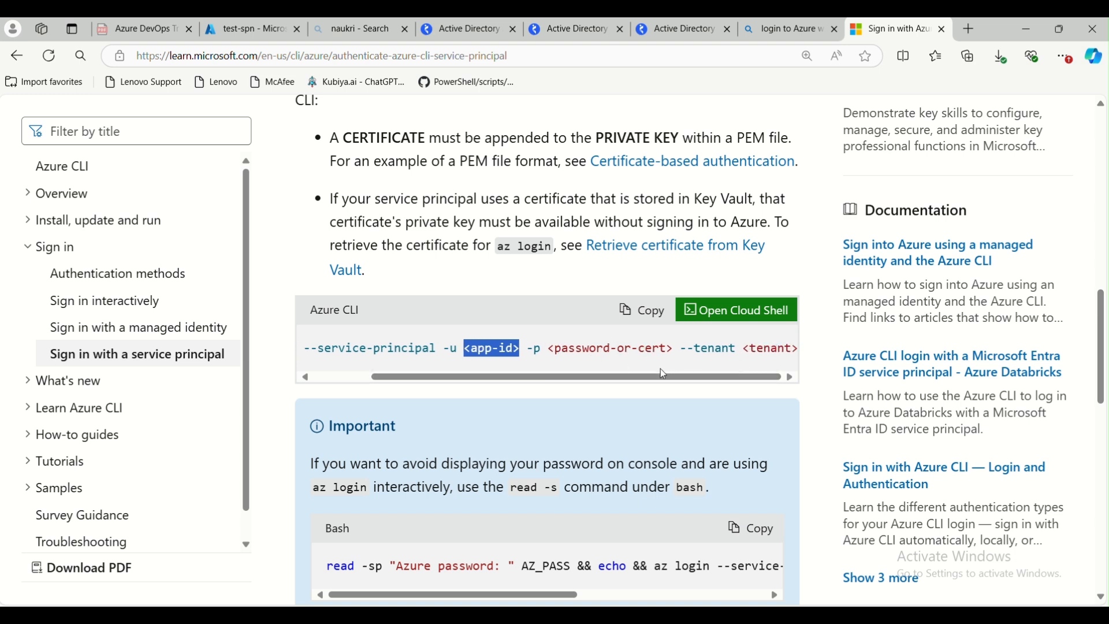
pyautogui.hscroll(-2, 665, 373)
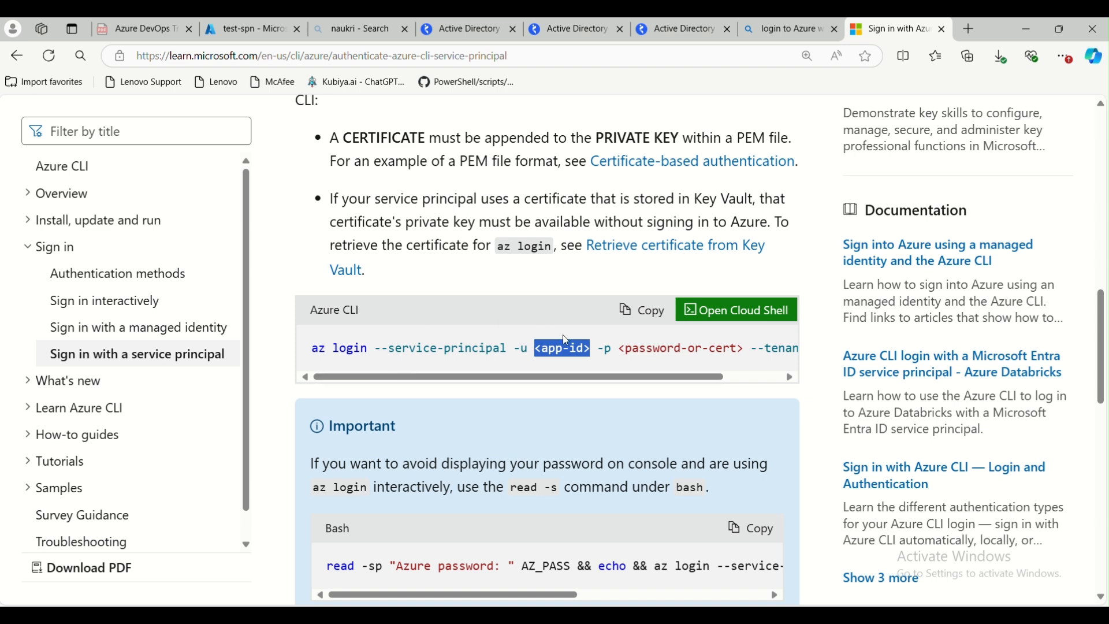
pyautogui.click(654, 320)
# Paste the az login --service-principal command into the notes a few lines below the client ID
pyautogui.hotkey('alt', 'Tab')
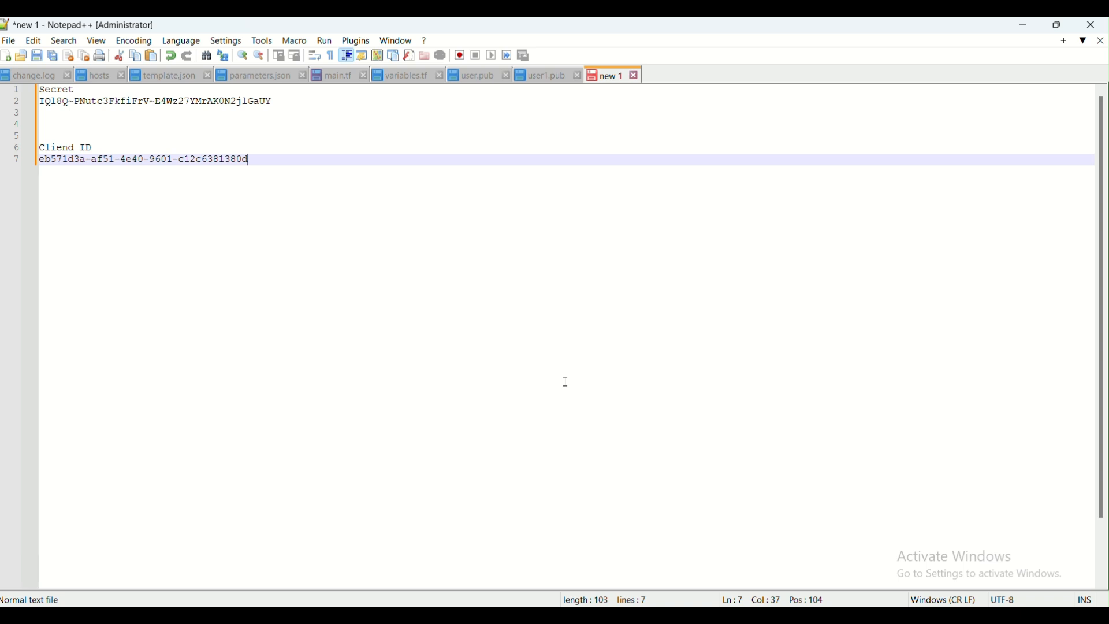
pyautogui.press('Return')
pyautogui.press('Return')
pyautogui.press('Return')
pyautogui.press('Return')
pyautogui.hotkey('ctrl', 'v')
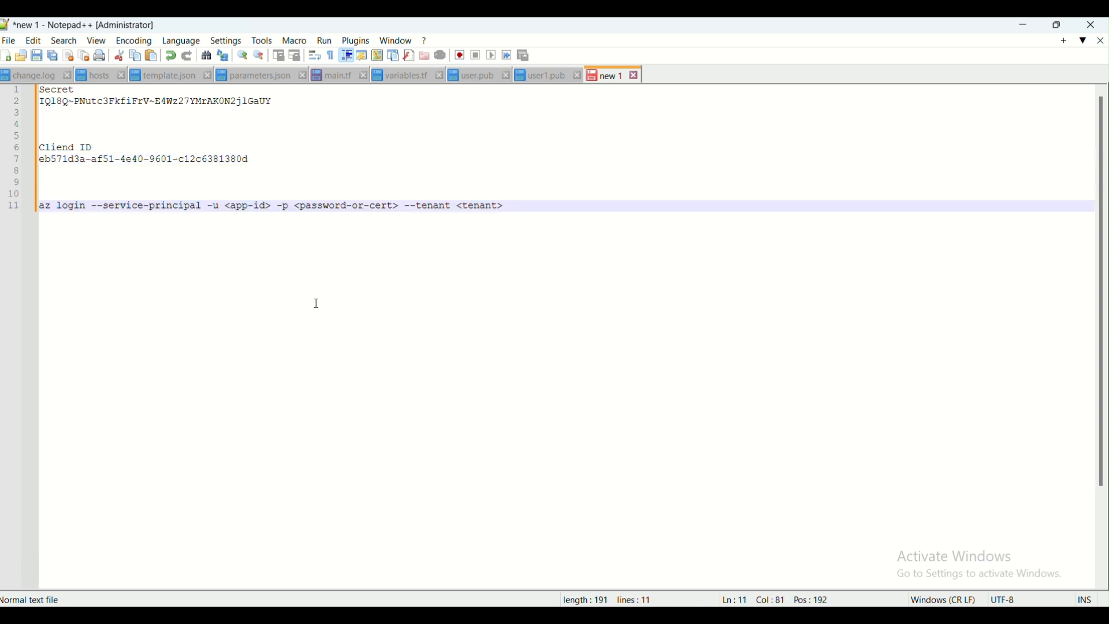
# Replace the <app-id> placeholder in the az login command with the test-spn client ID
pyautogui.moveTo(226, 206); pyautogui.dragTo(272, 207)
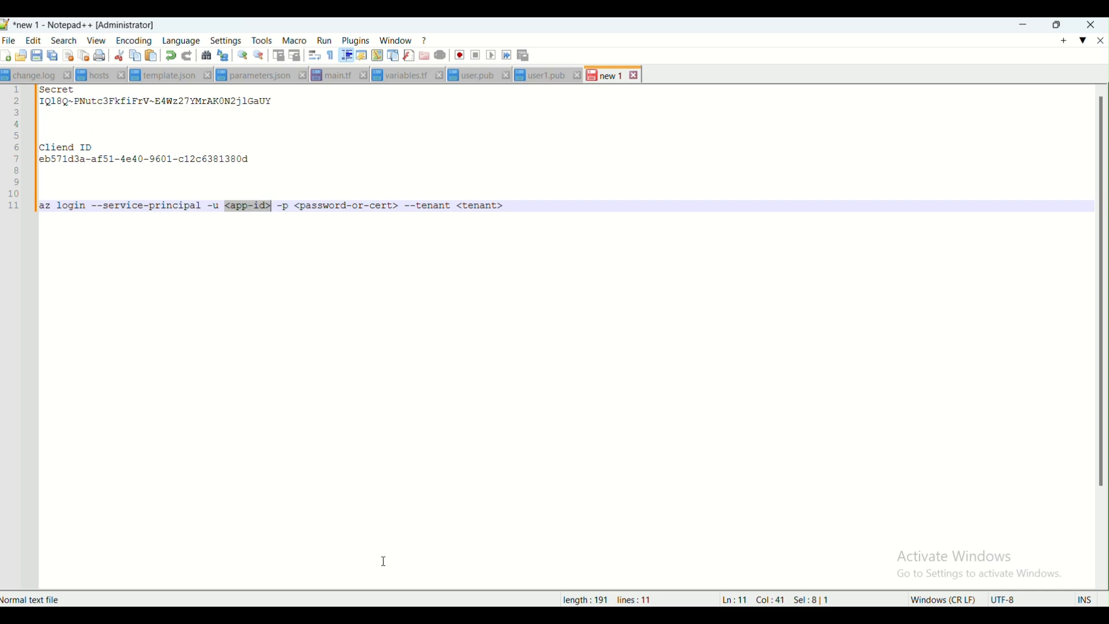
pyautogui.hotkey('alt', 'Tab')
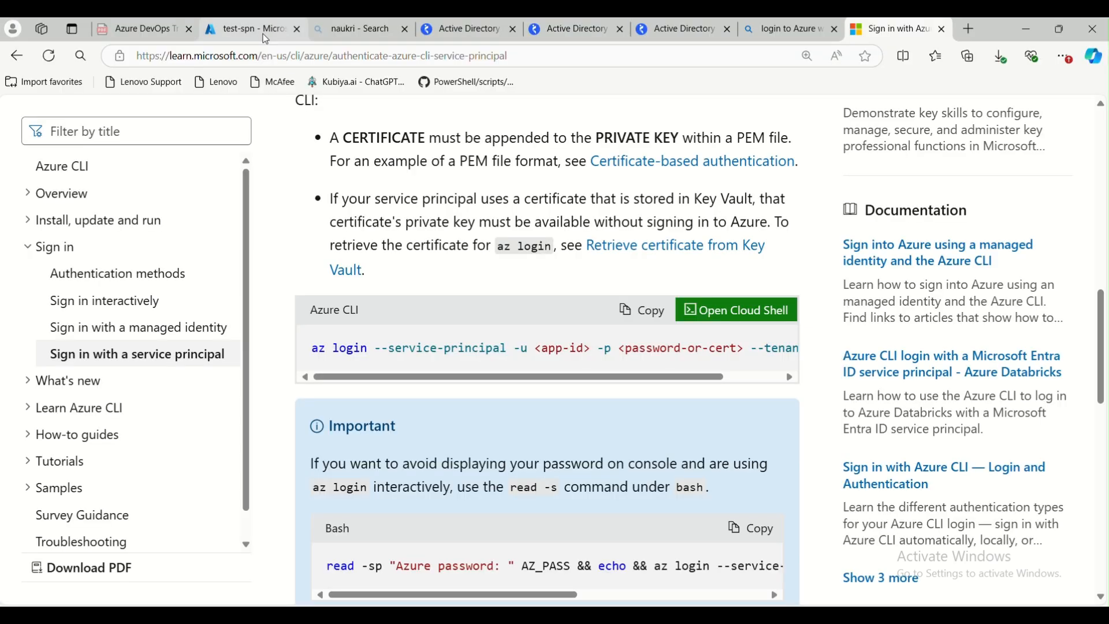
pyautogui.click(248, 29)
pyautogui.moveTo(230, 322); pyautogui.dragTo(286, 325)
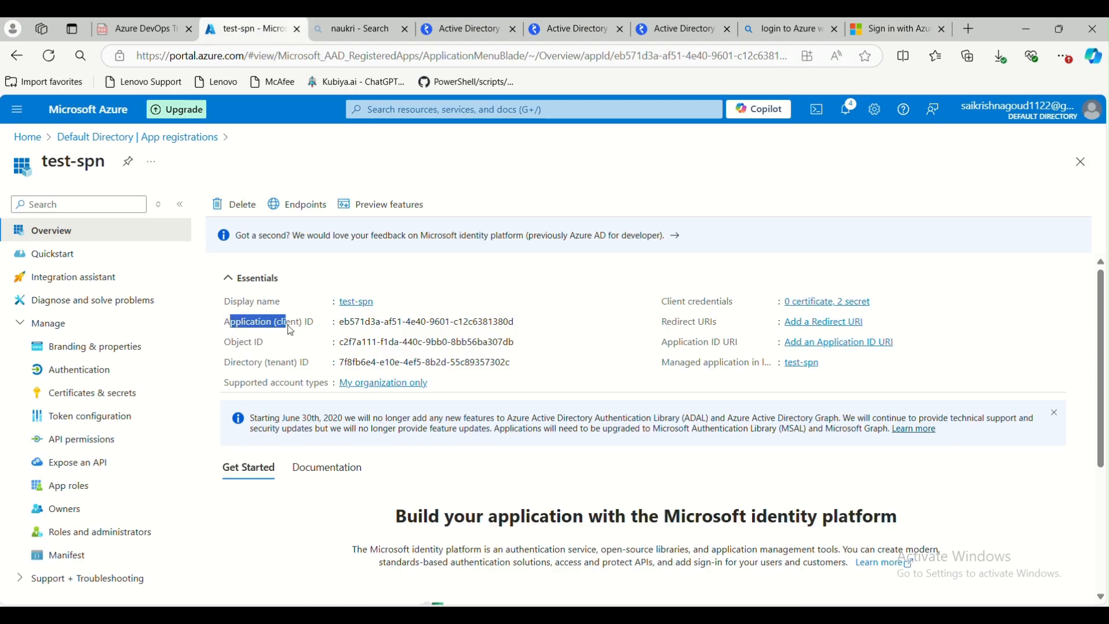
pyautogui.click(317, 337)
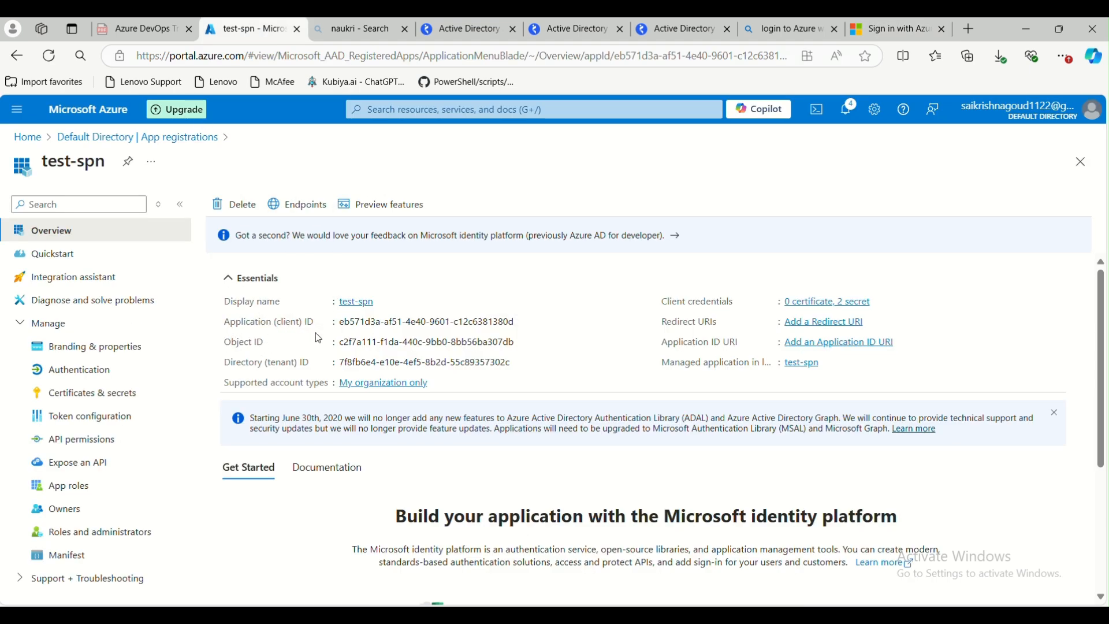
pyautogui.hotkey('alt', 'Tab')
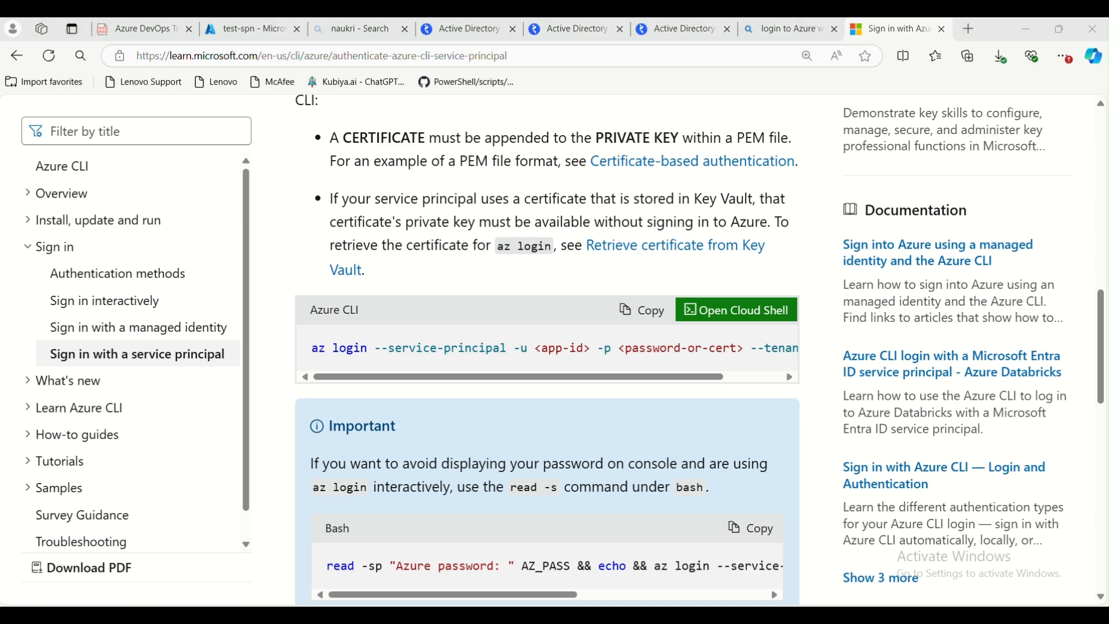
pyautogui.hotkey('alt', 'Tab')
pyautogui.moveTo(36, 163); pyautogui.dragTo(268, 163)
pyautogui.moveTo(225, 205); pyautogui.dragTo(275, 202)
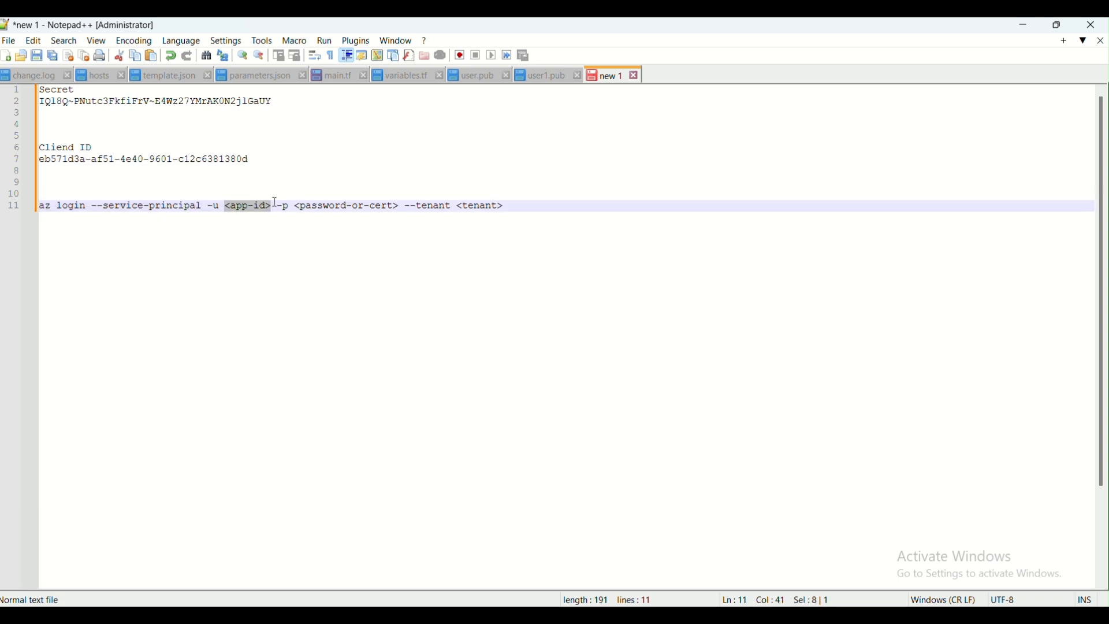
pyautogui.hotkey('ctrl', 'v')
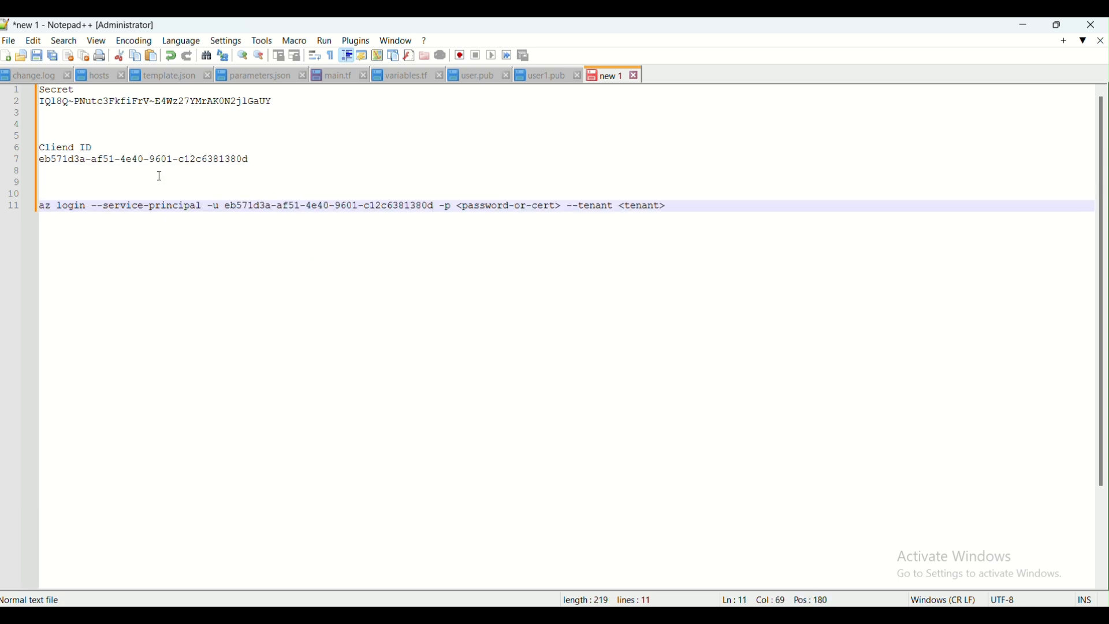
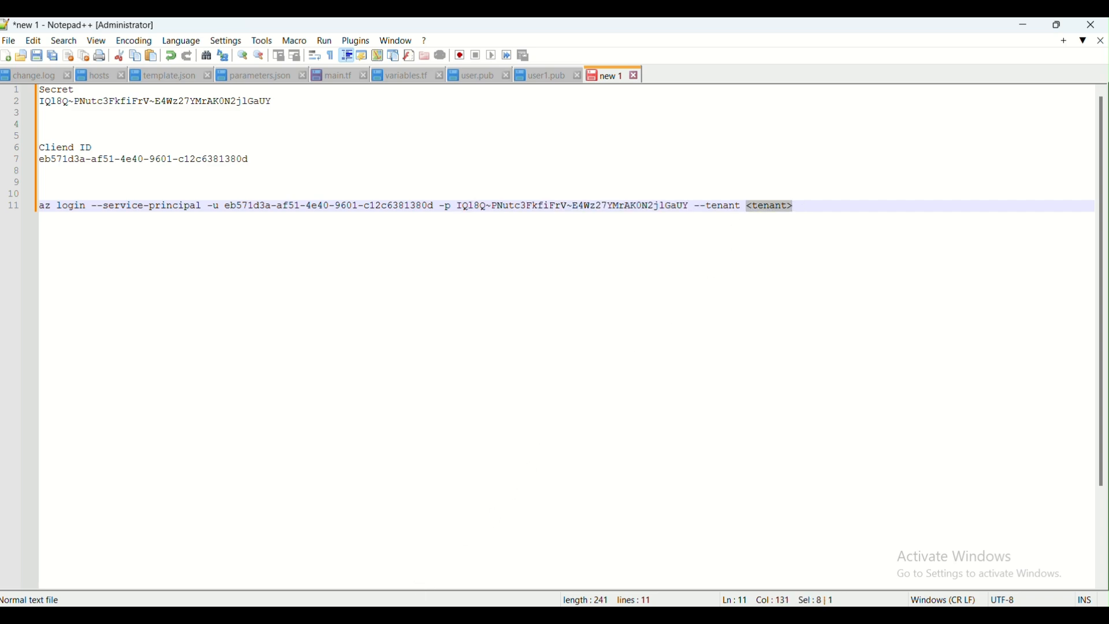
# Copy the directory (tenant) ID from the test-spn app registration overview
pyautogui.hotkey('alt', 'Tab')
pyautogui.click(248, 34)
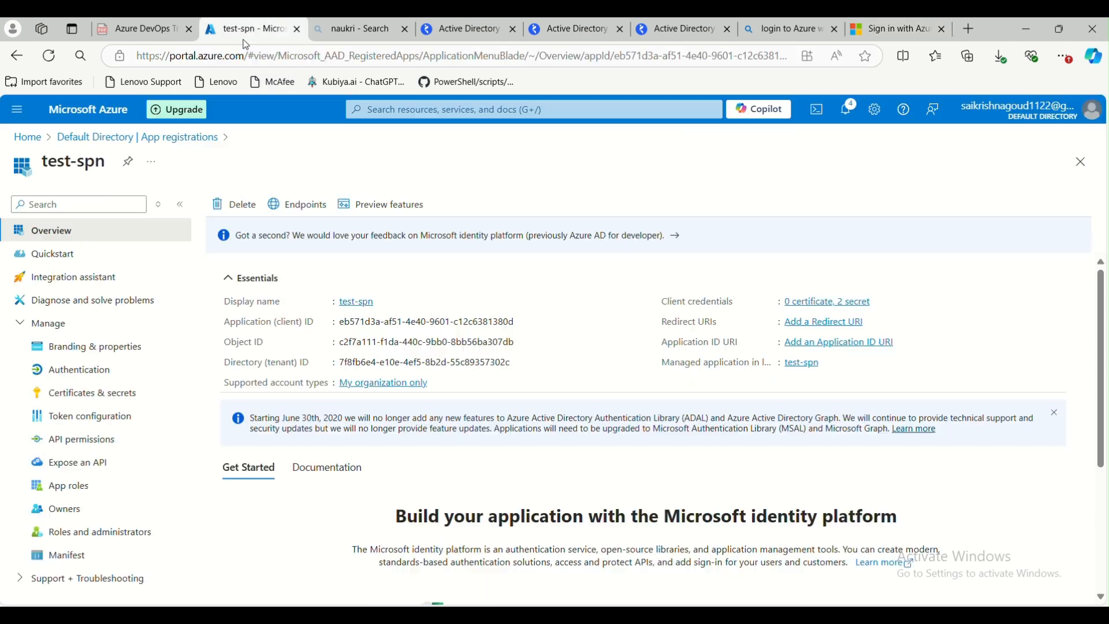
pyautogui.moveTo(226, 365); pyautogui.dragTo(316, 365)
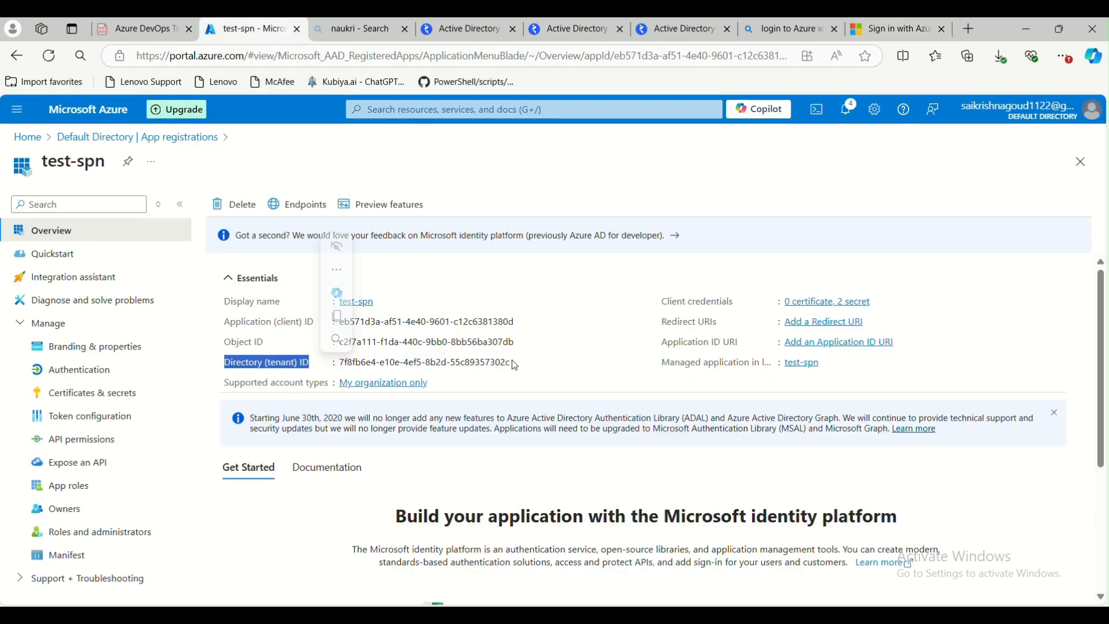
pyautogui.click(519, 364)
pyautogui.hotkey('ctrl', '9')
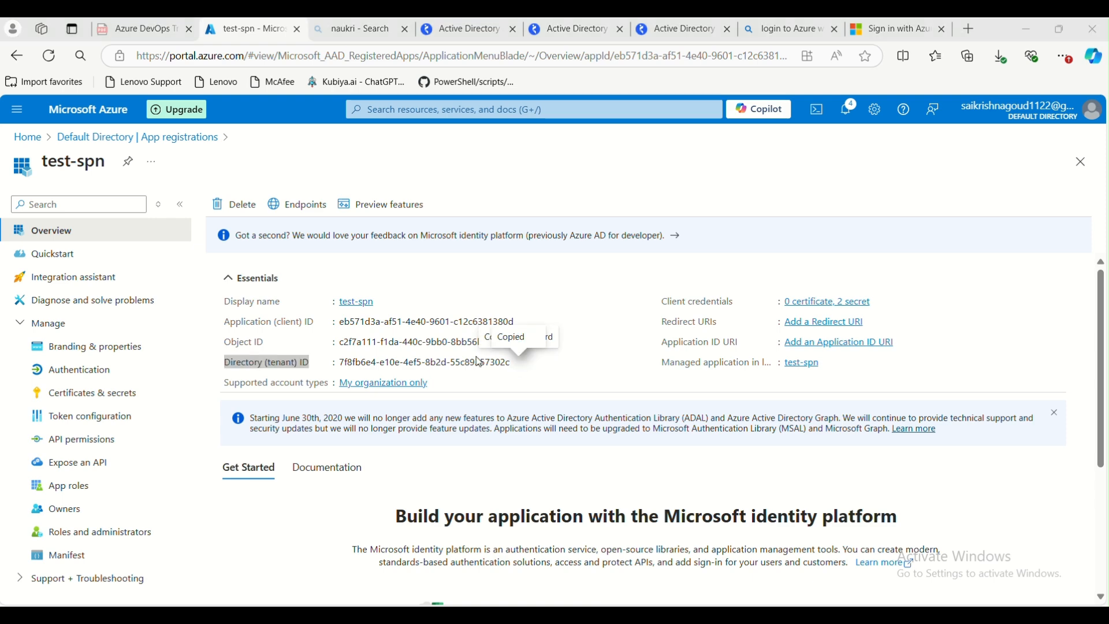
# Replace the <tenant> placeholder in the az login command with the copied tenant ID, then select the whole command line
pyautogui.click(685, 614)
pyautogui.click(470, 319)
pyautogui.moveTo(753, 206); pyautogui.dragTo(796, 206)
pyautogui.hotkey('ctrl', 'v')
pyautogui.click(753, 206)
pyautogui.press('BackSpace')
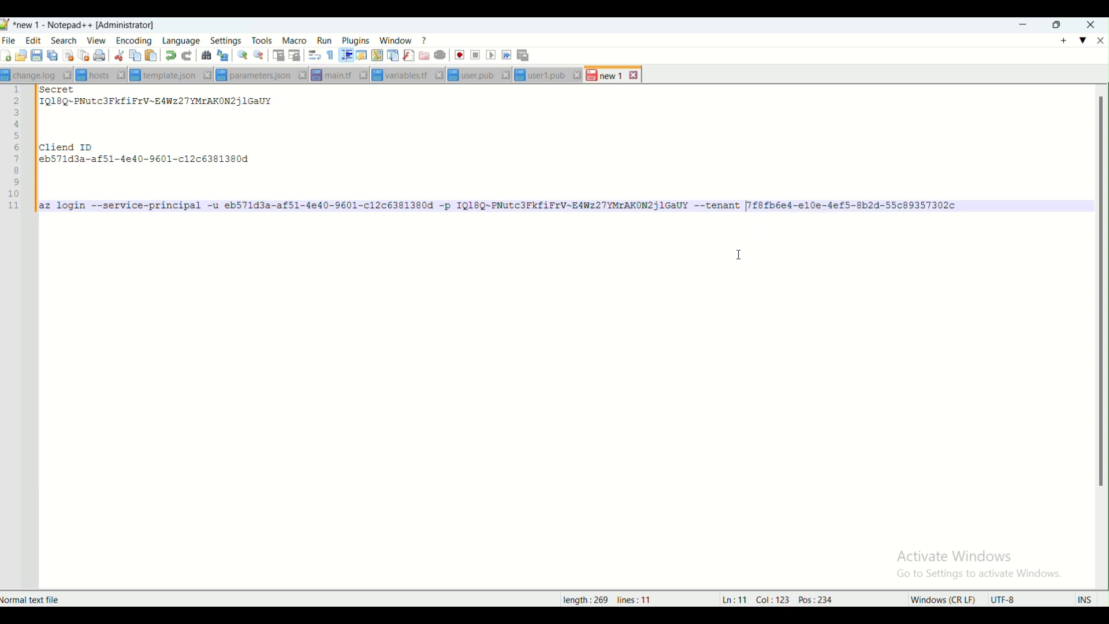
pyautogui.moveTo(973, 205); pyautogui.dragTo(41, 203)
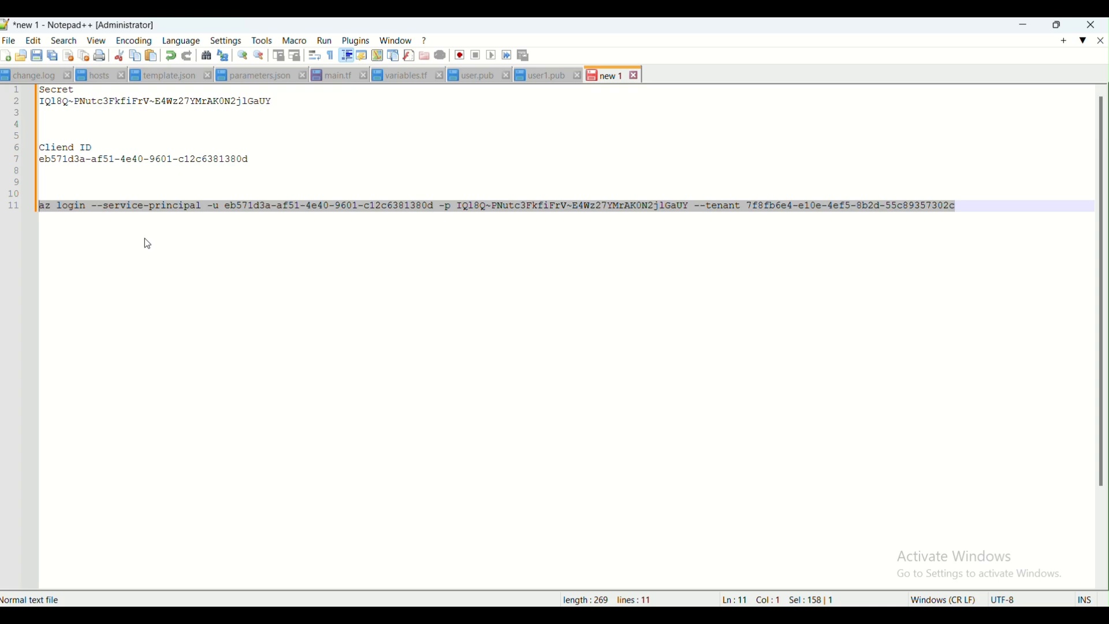
pyautogui.hotkey('alt', 'Tab')
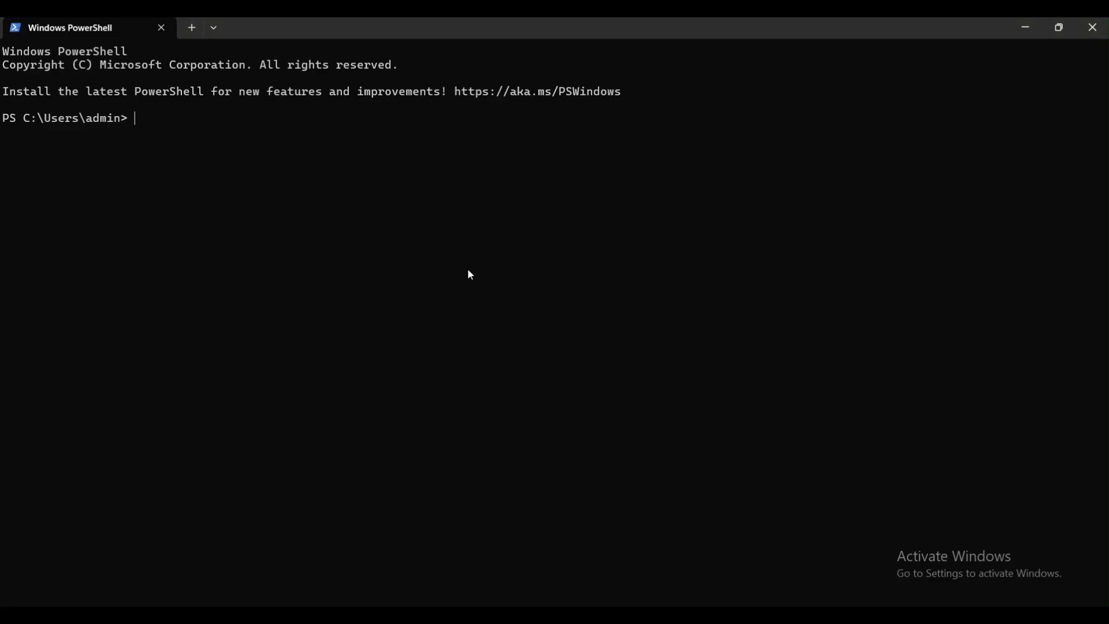
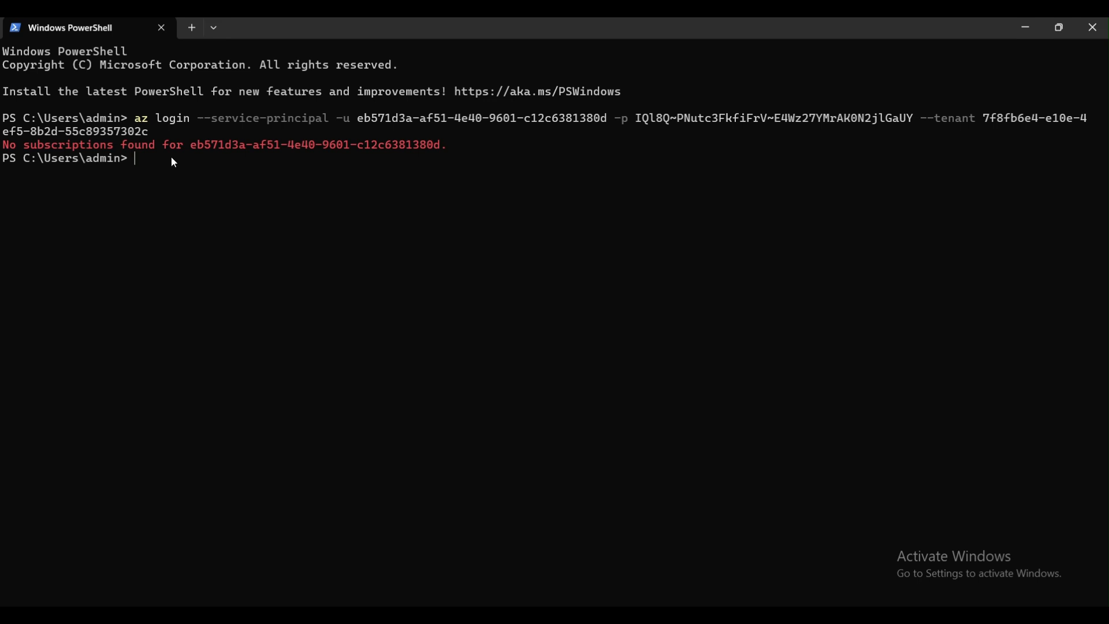
# Highlight the first words of the error line printed below the az login command
pyautogui.moveTo(7, 152); pyautogui.dragTo(155, 156)
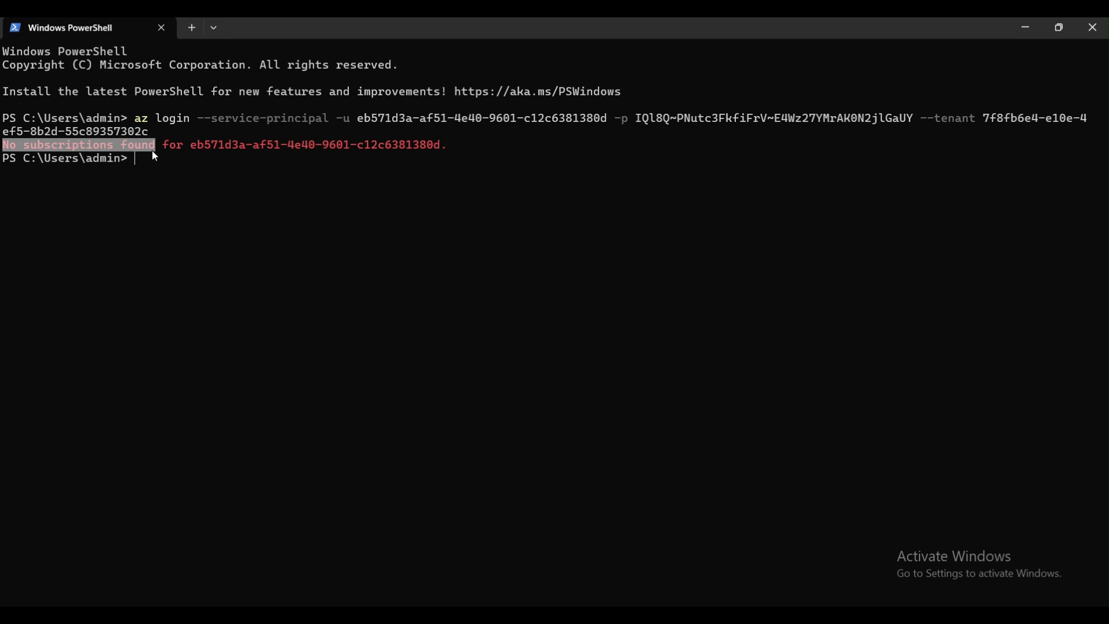
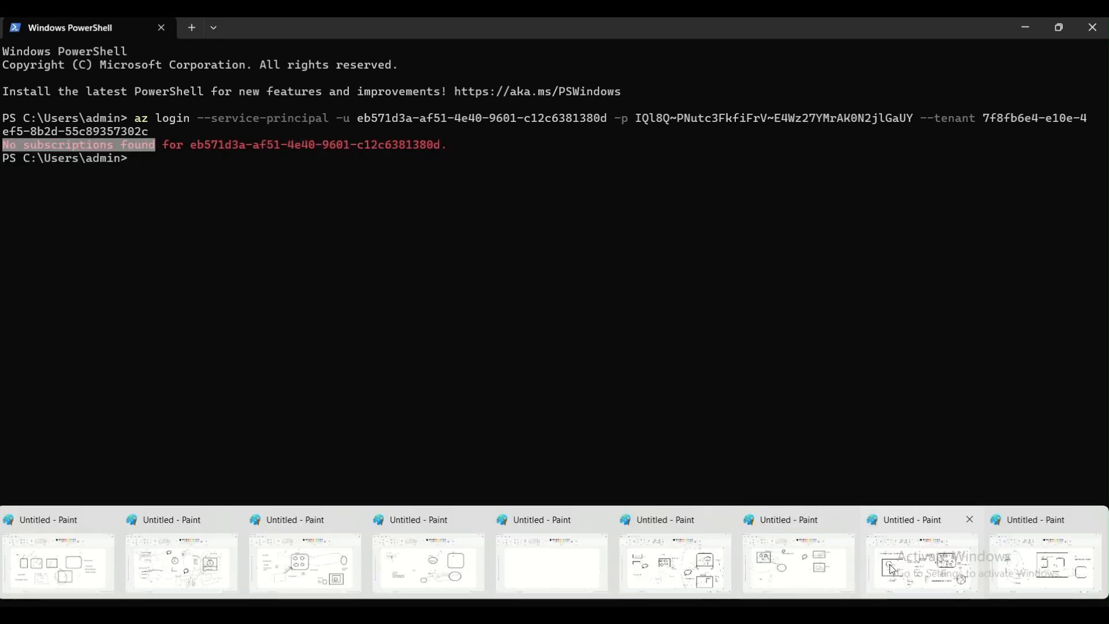
# Switch to the Paint diagram and add tick marks beside the Authorization and Authenticate labels and a line near User Name and Password
pyautogui.click(923, 555)
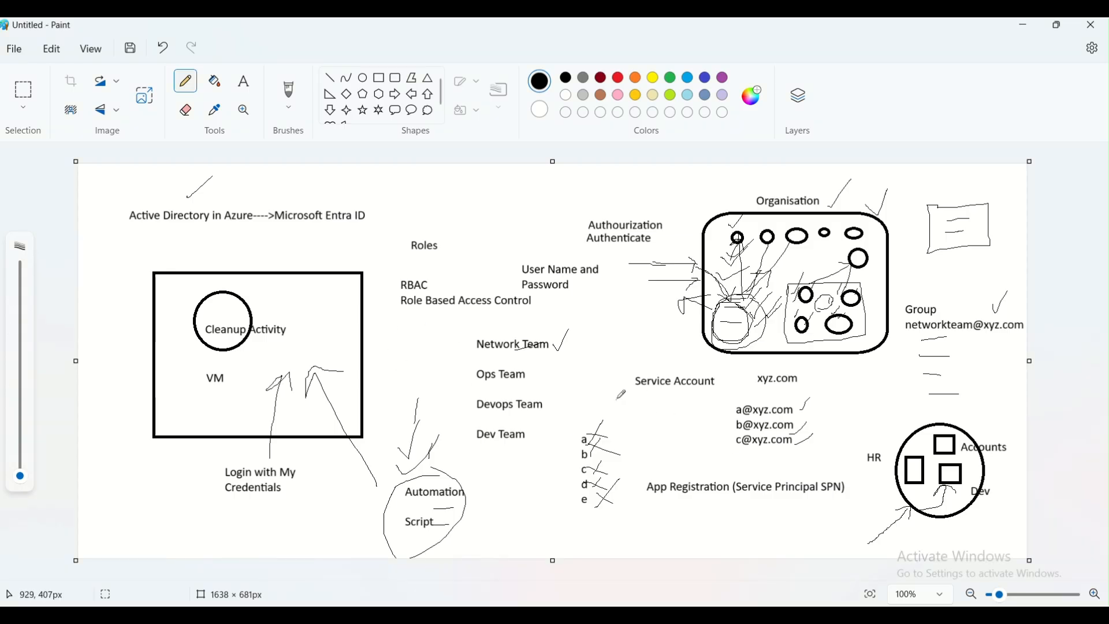
pyautogui.moveTo(576, 218); pyautogui.dragTo(602, 208)
pyautogui.moveTo(565, 248); pyautogui.dragTo(601, 230)
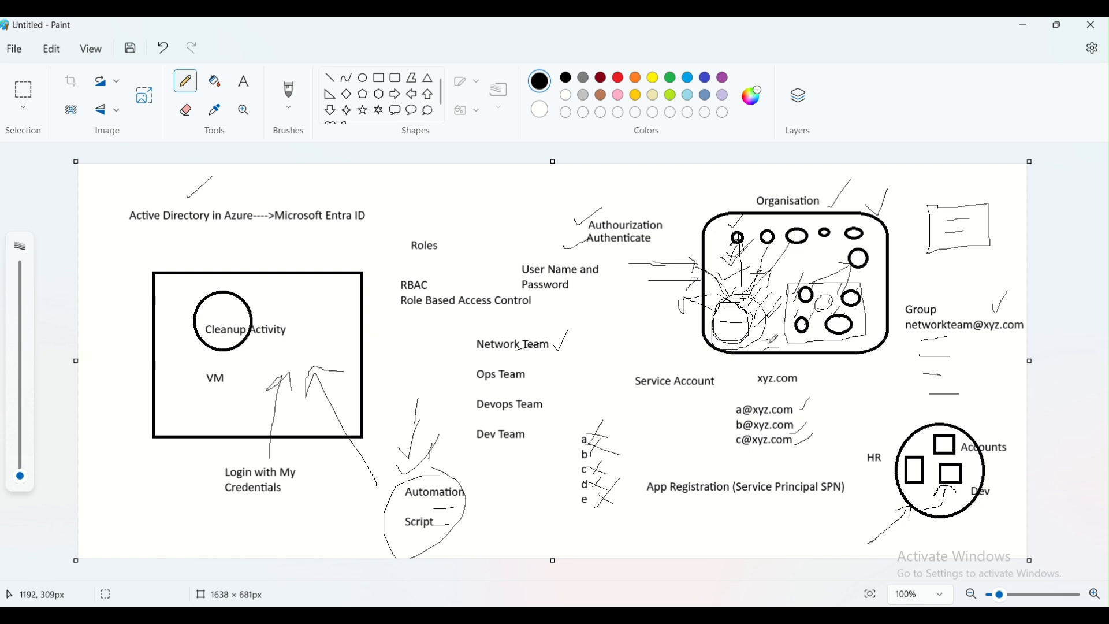
pyautogui.moveTo(623, 299); pyautogui.dragTo(720, 298)
# Return to the Azure portal home page and open the Free Trial subscription
pyautogui.moveTo(407, 614)
pyautogui.click(398, 546)
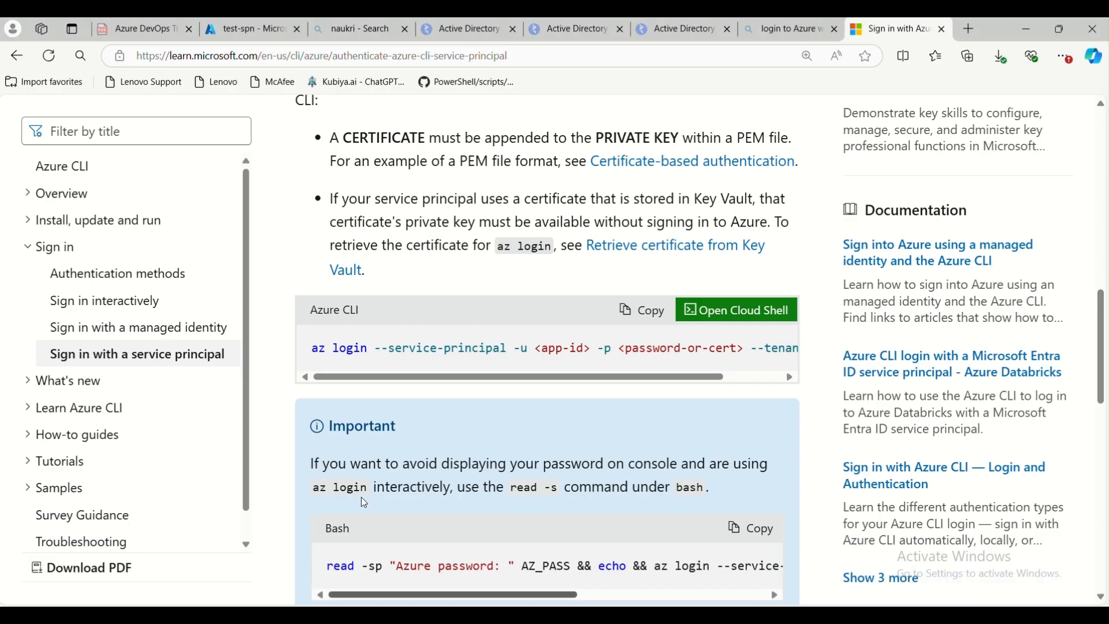
pyautogui.click(248, 29)
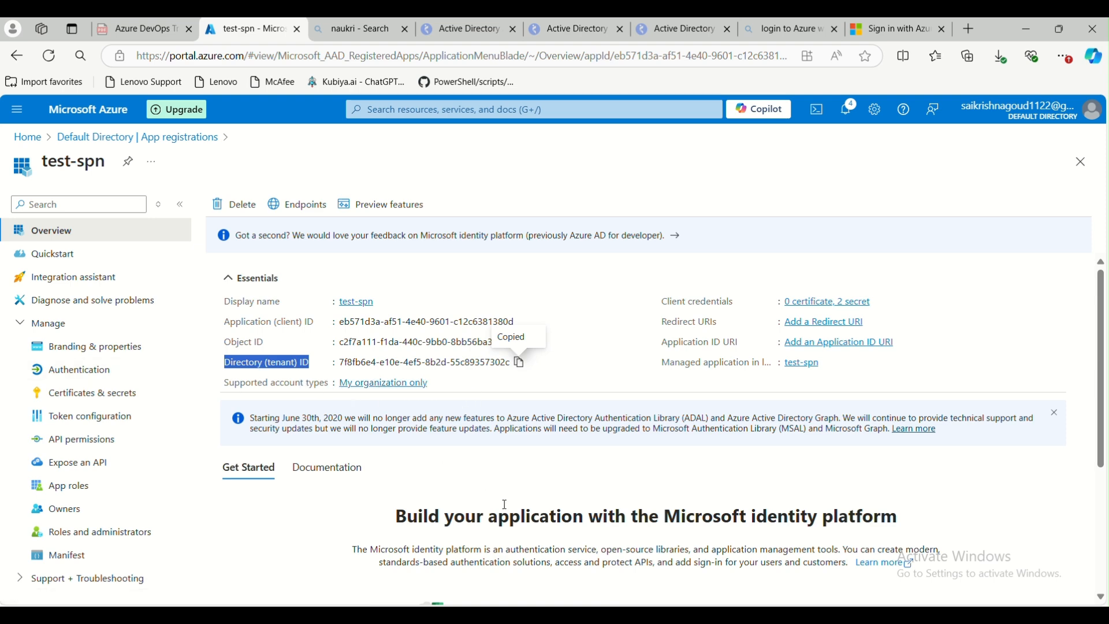
pyautogui.click(27, 137)
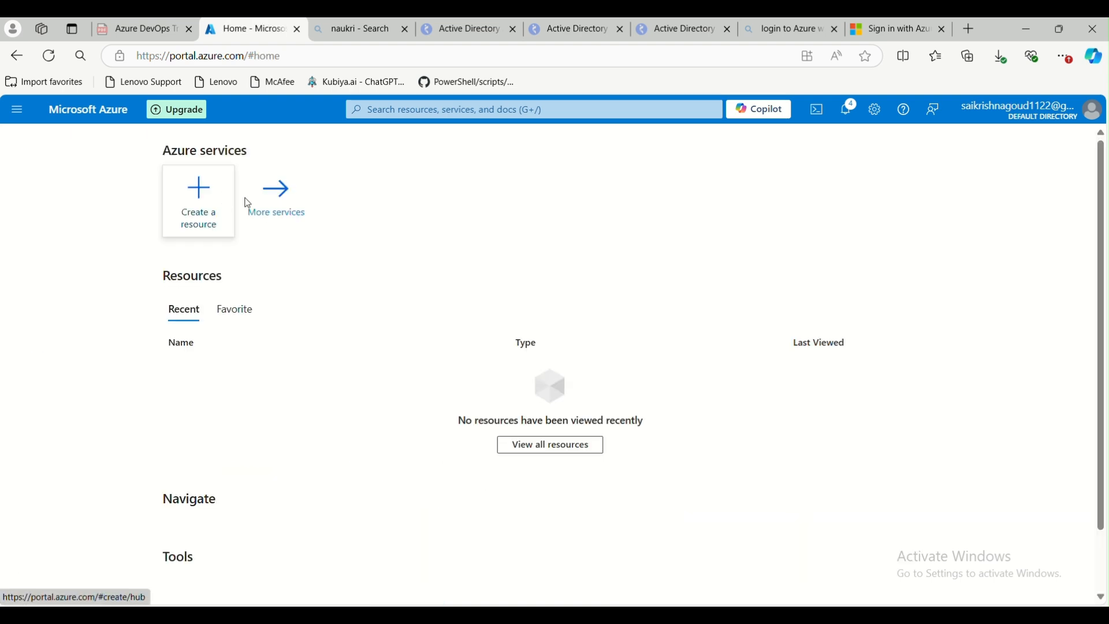
pyautogui.scroll(-3, 272, 404)
pyautogui.scroll(-2, 236, 486)
pyautogui.click(206, 452)
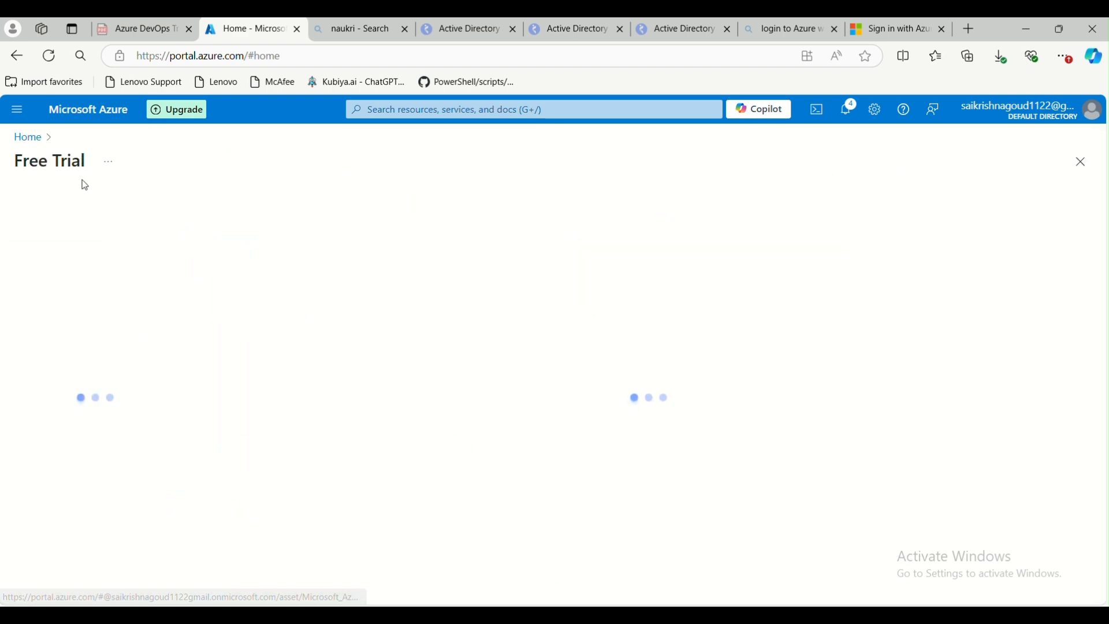
# Search for Subscriptions, open the Free Trial subscription and go to its Access control (IAM)
pyautogui.click(488, 111)
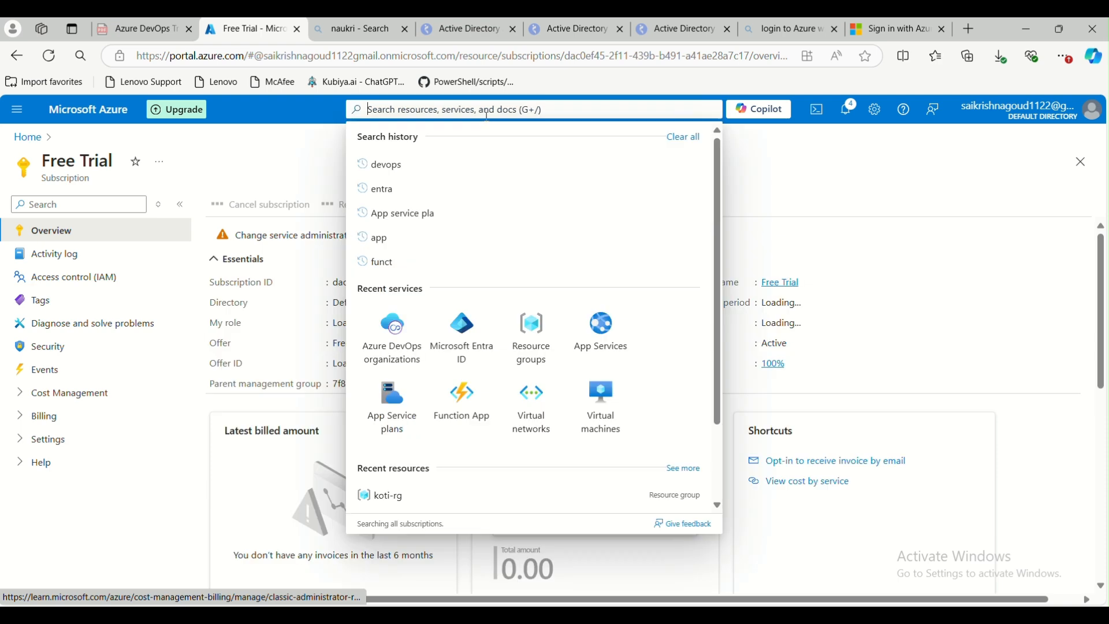
pyautogui.write('subscriptio')
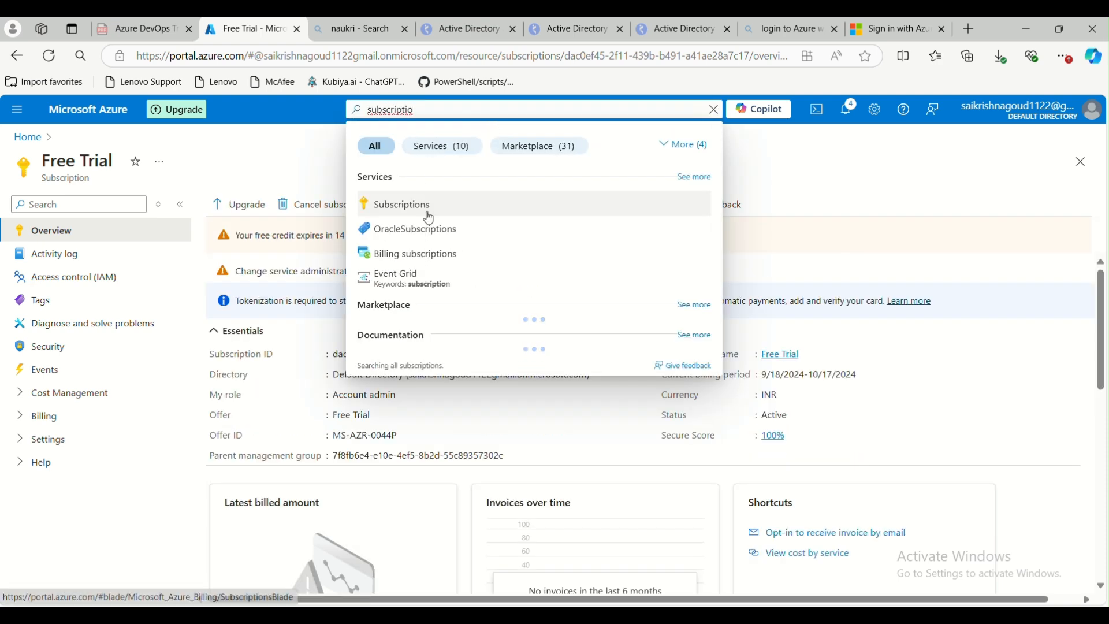
pyautogui.click(430, 218)
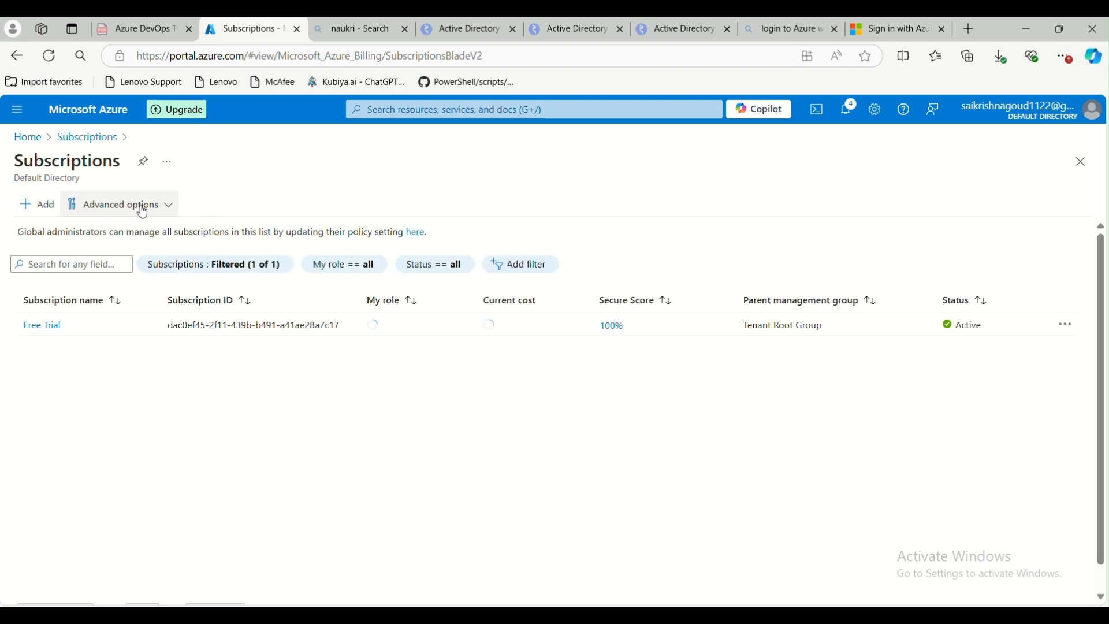
pyautogui.click(44, 325)
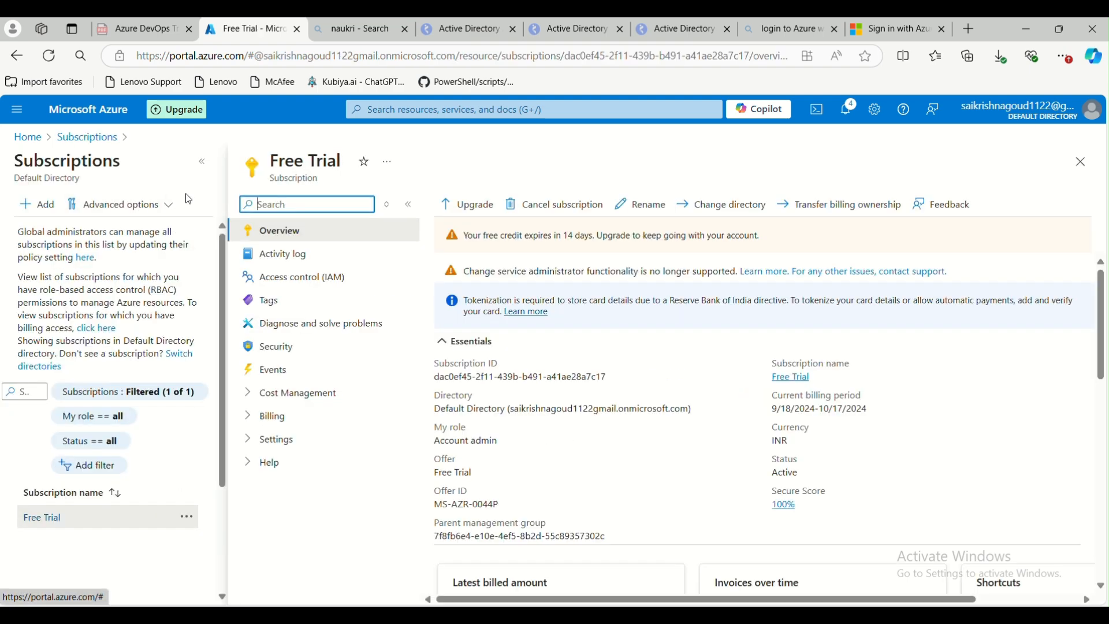
pyautogui.click(202, 161)
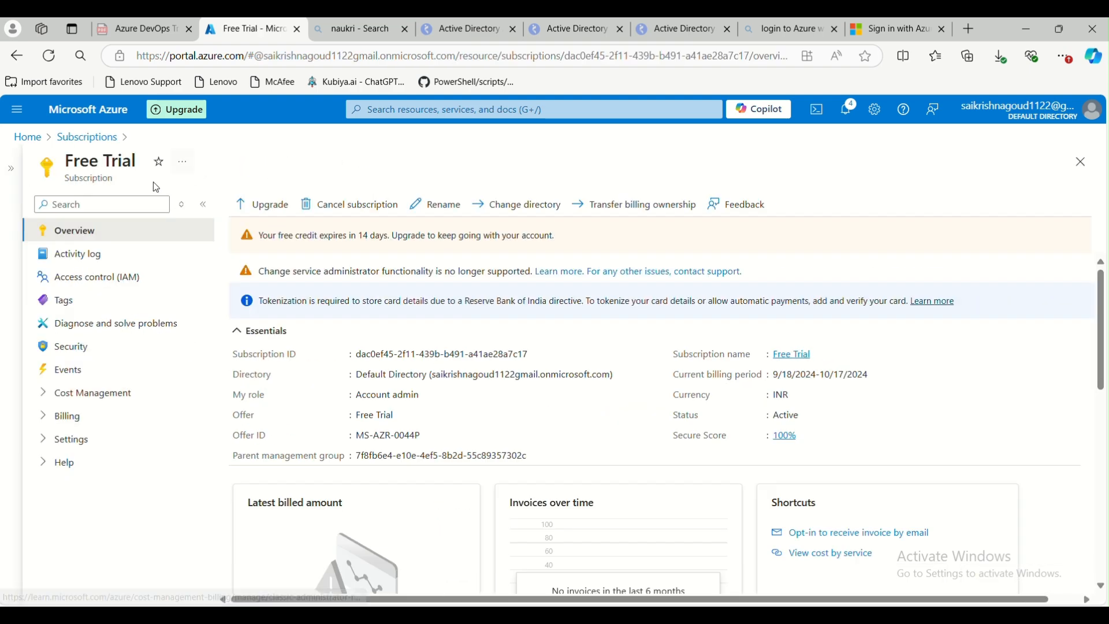
pyautogui.click(108, 283)
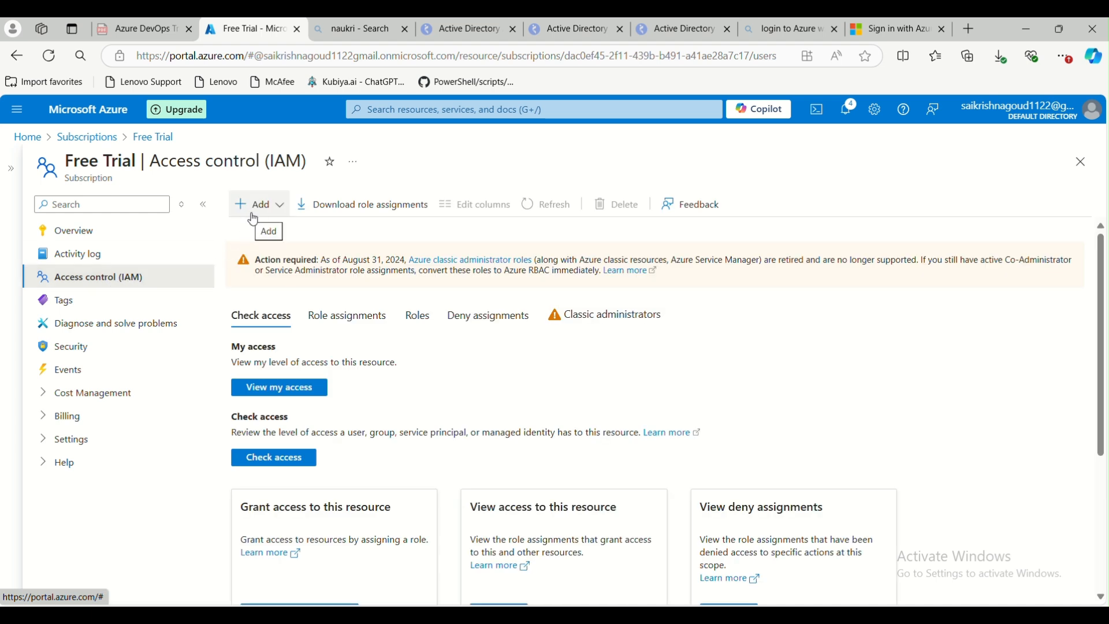
pyautogui.click(271, 218)
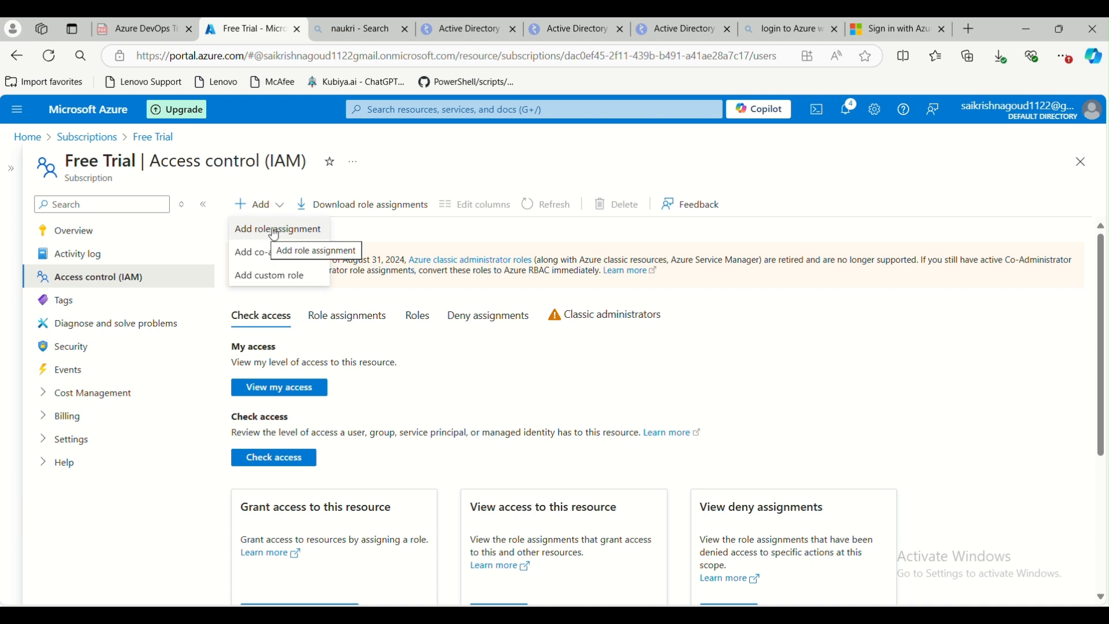
pyautogui.click(275, 234)
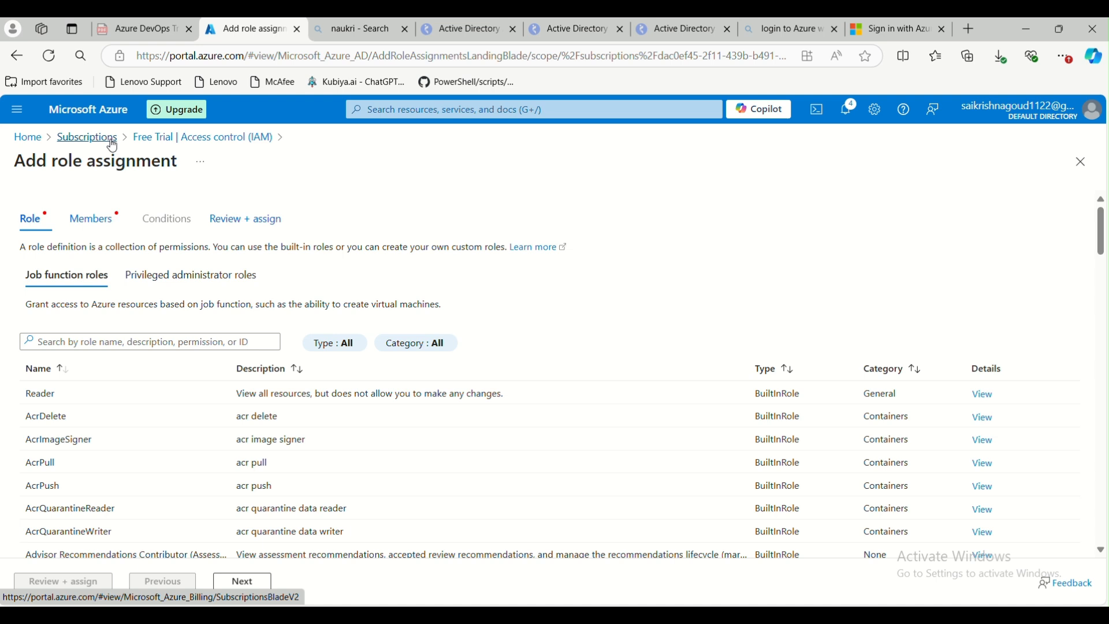
pyautogui.click(112, 144)
pyautogui.click(49, 352)
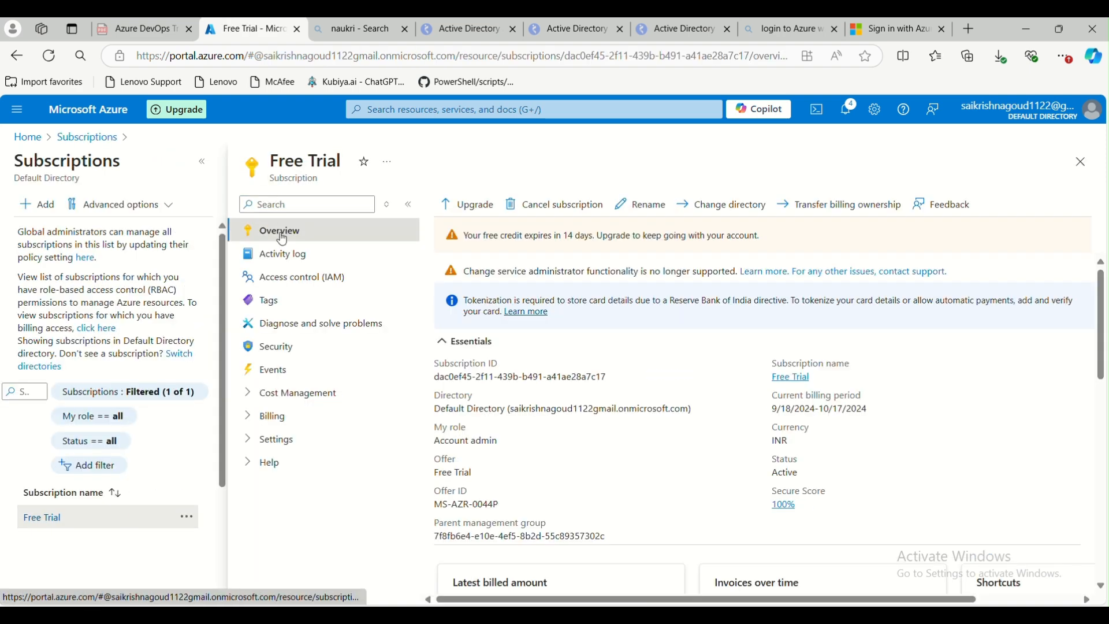
pyautogui.click(303, 286)
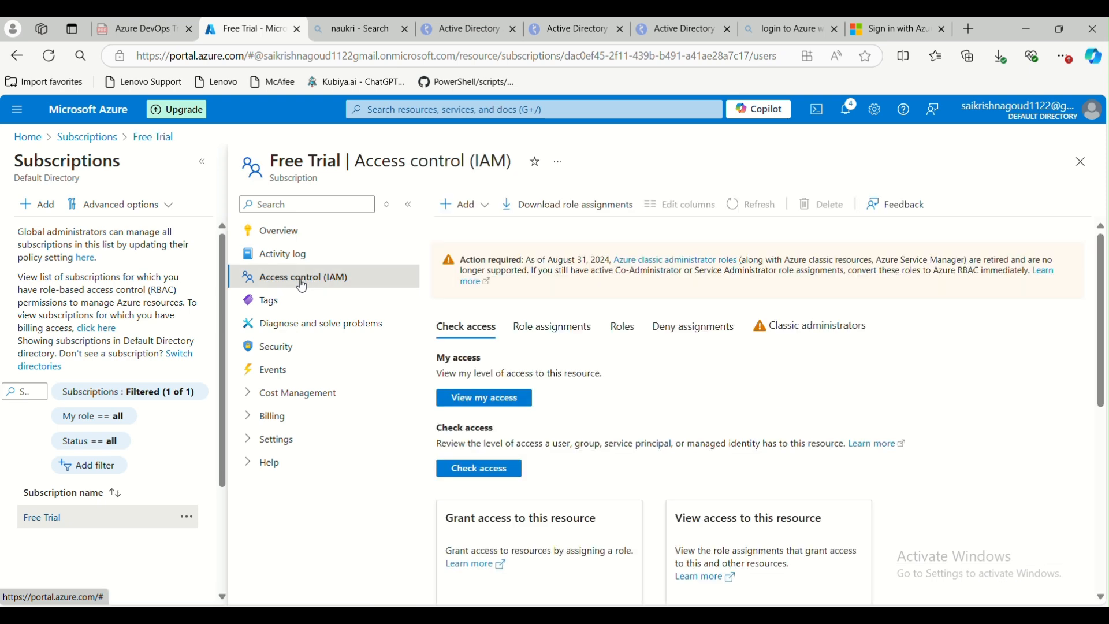
# Start adding a role assignment on the Free Trial subscription and pick the Reader role
pyautogui.click(465, 206)
pyautogui.click(475, 231)
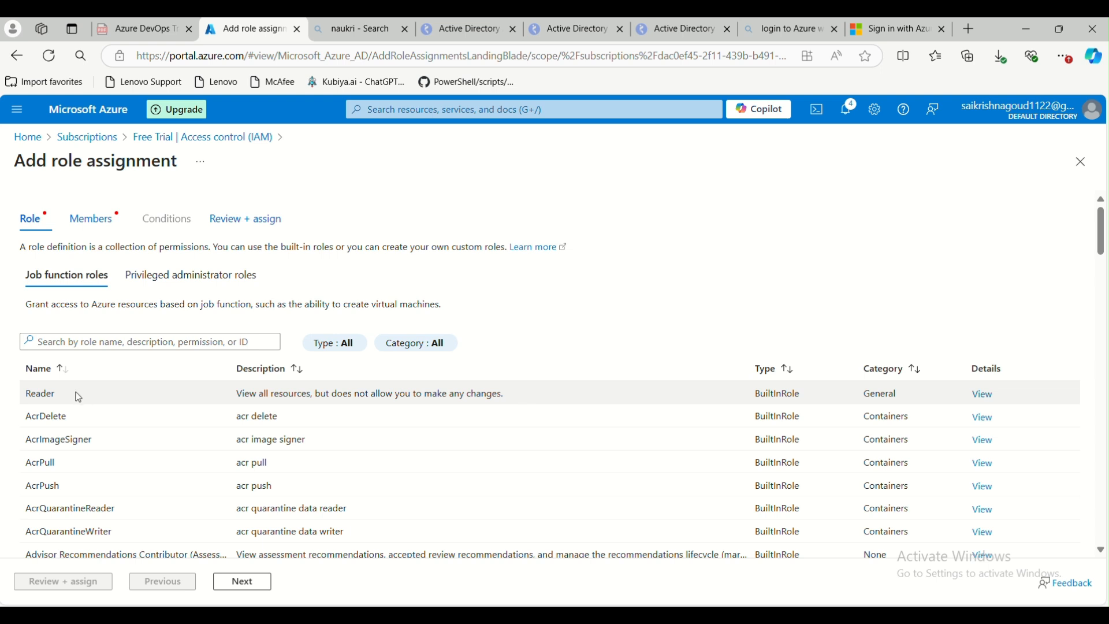
pyautogui.click(321, 399)
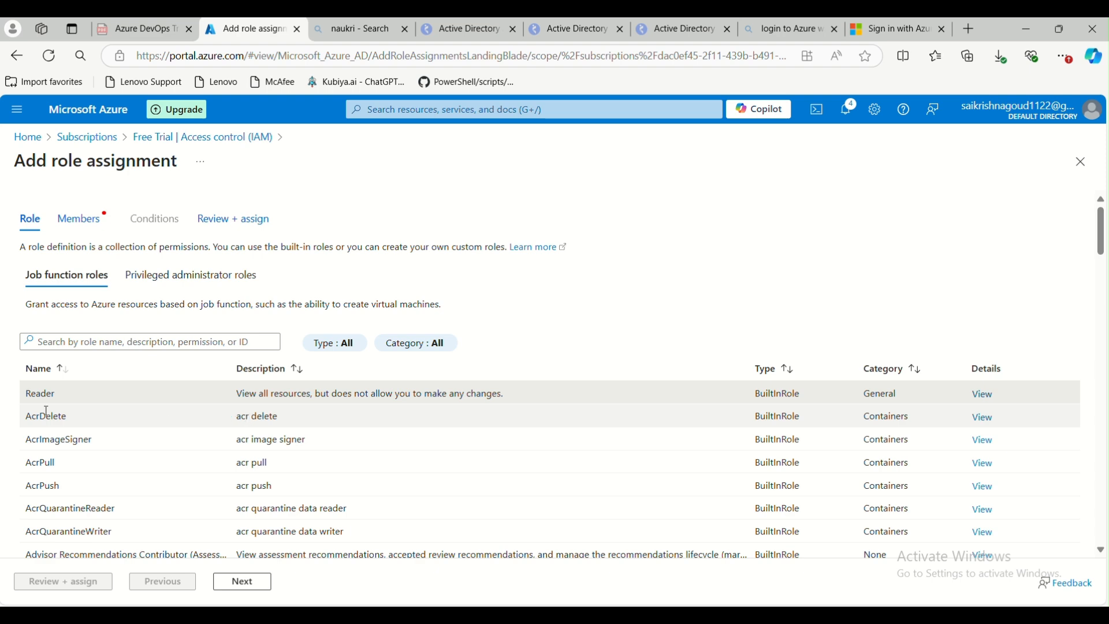
pyautogui.scroll(-8, 257, 416)
pyautogui.scroll(-1, 205, 448)
pyautogui.scroll(10, 191, 428)
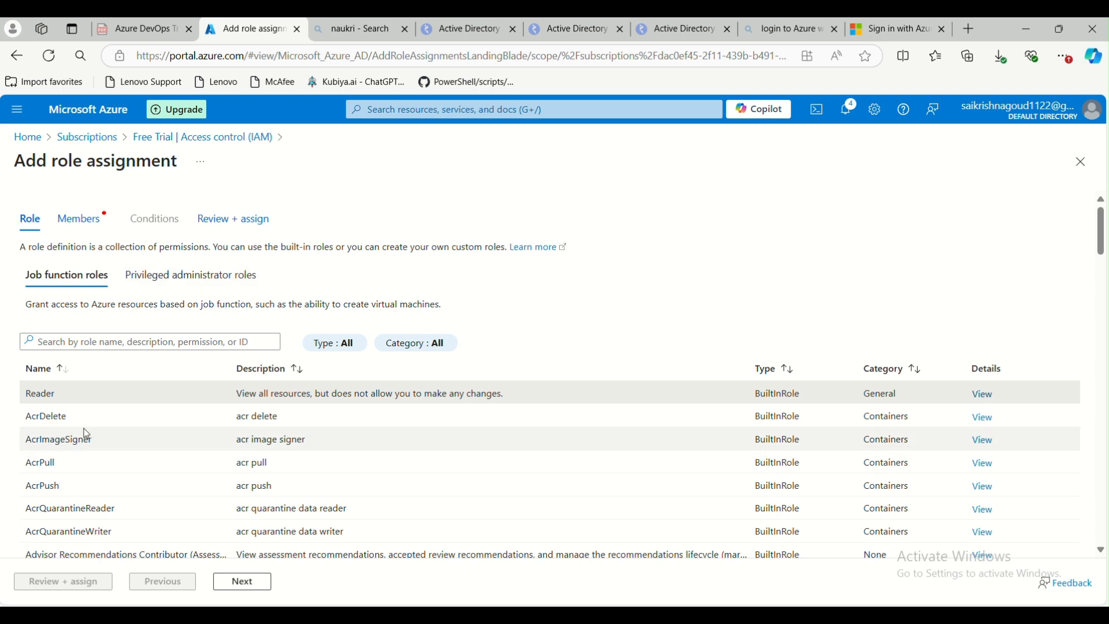
# Examine the privileged administrator roles, highlighting the Contributor role's description
pyautogui.click(176, 277)
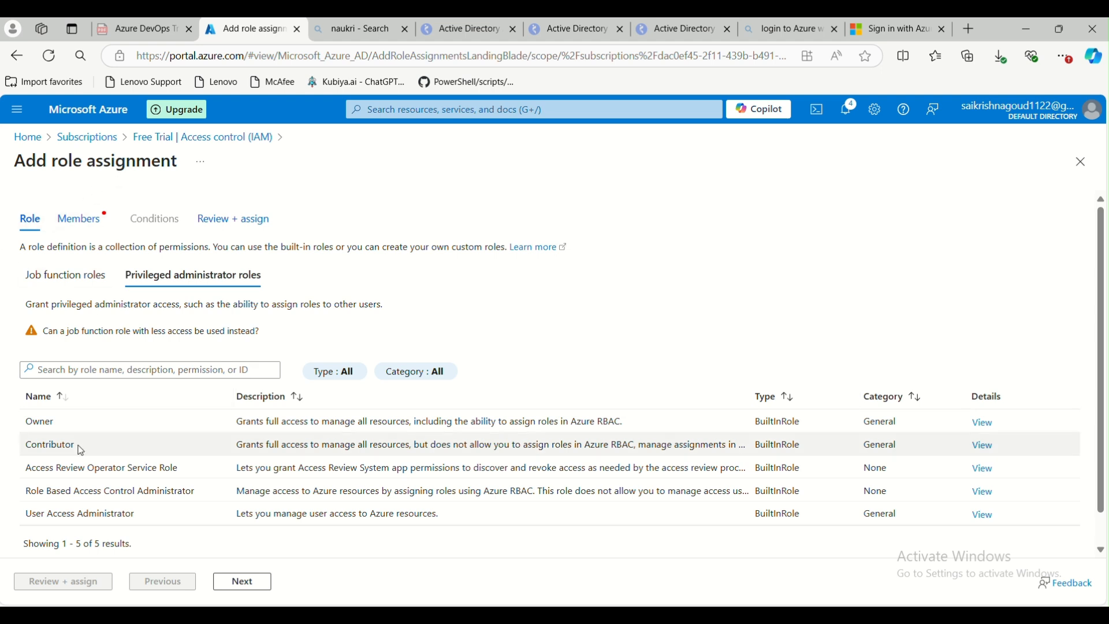
pyautogui.moveTo(415, 446); pyautogui.dragTo(514, 449)
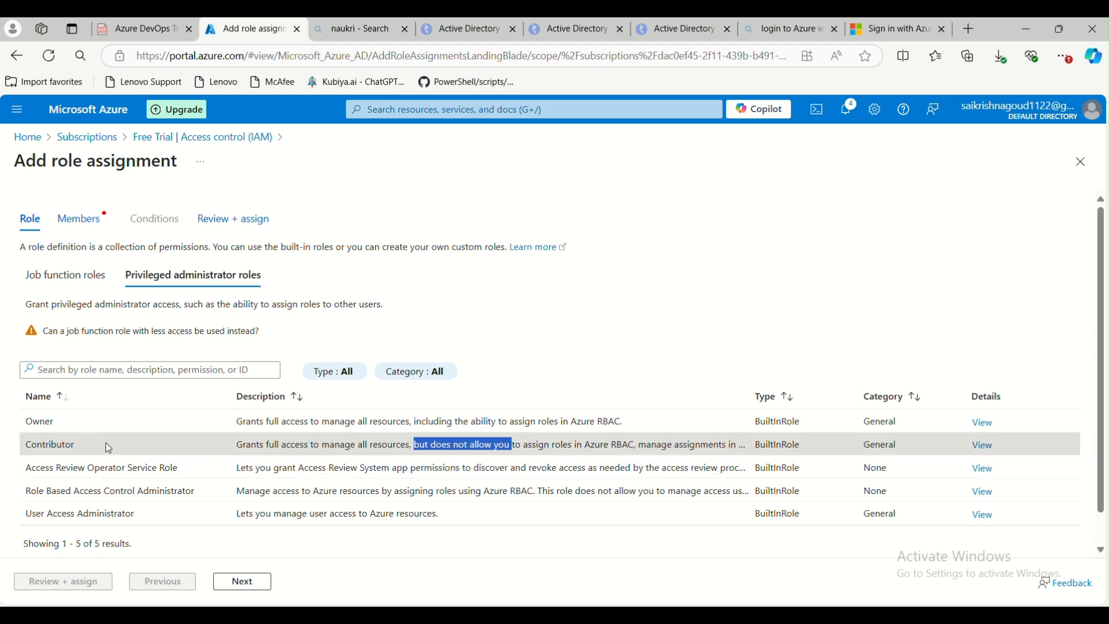
pyautogui.click(79, 287)
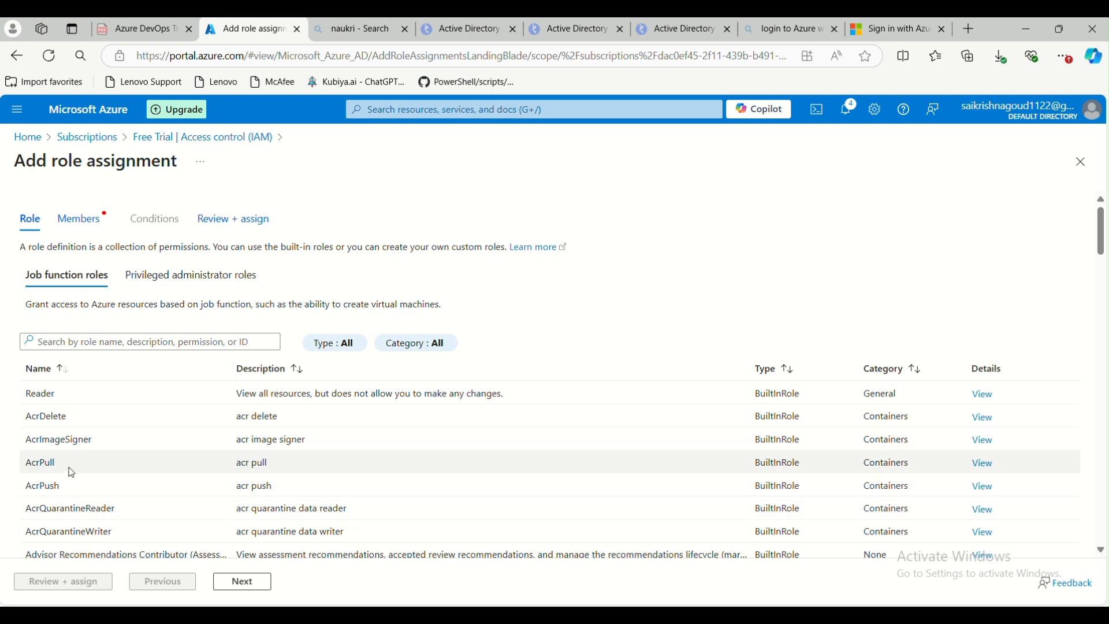
# Select the Reader job function role and proceed to the Members tab
pyautogui.click(51, 398)
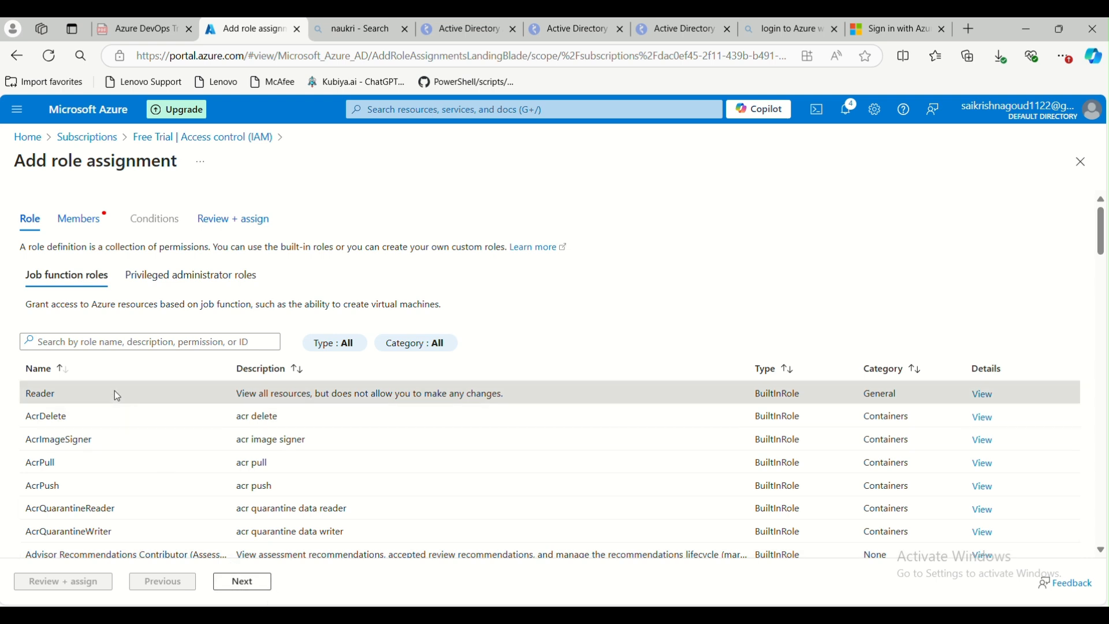
pyautogui.click(244, 590)
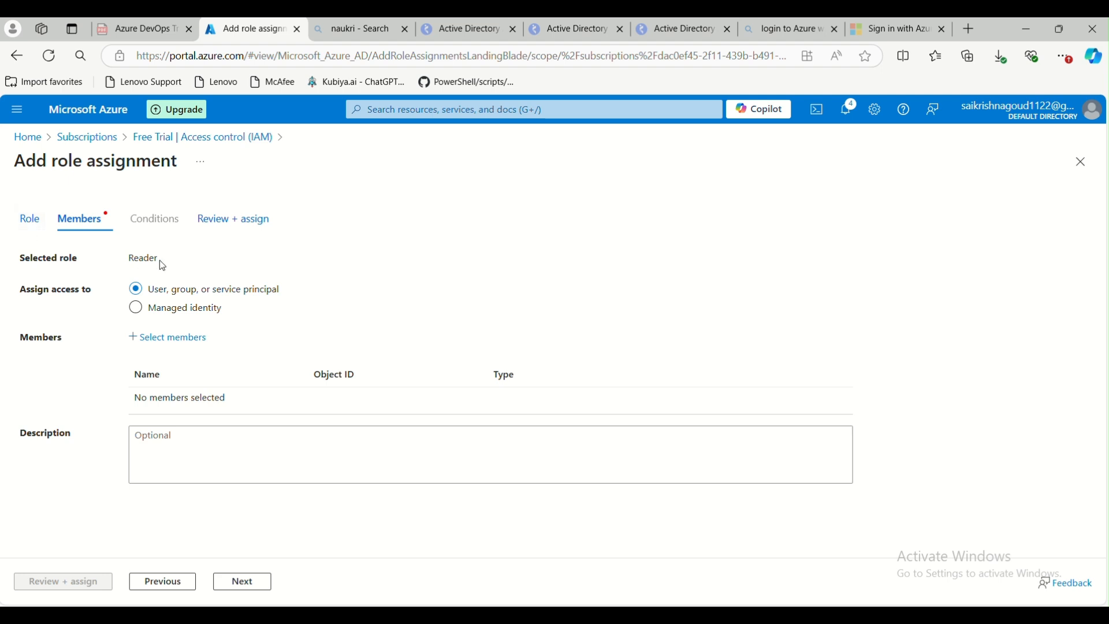
pyautogui.moveTo(128, 259); pyautogui.dragTo(161, 265)
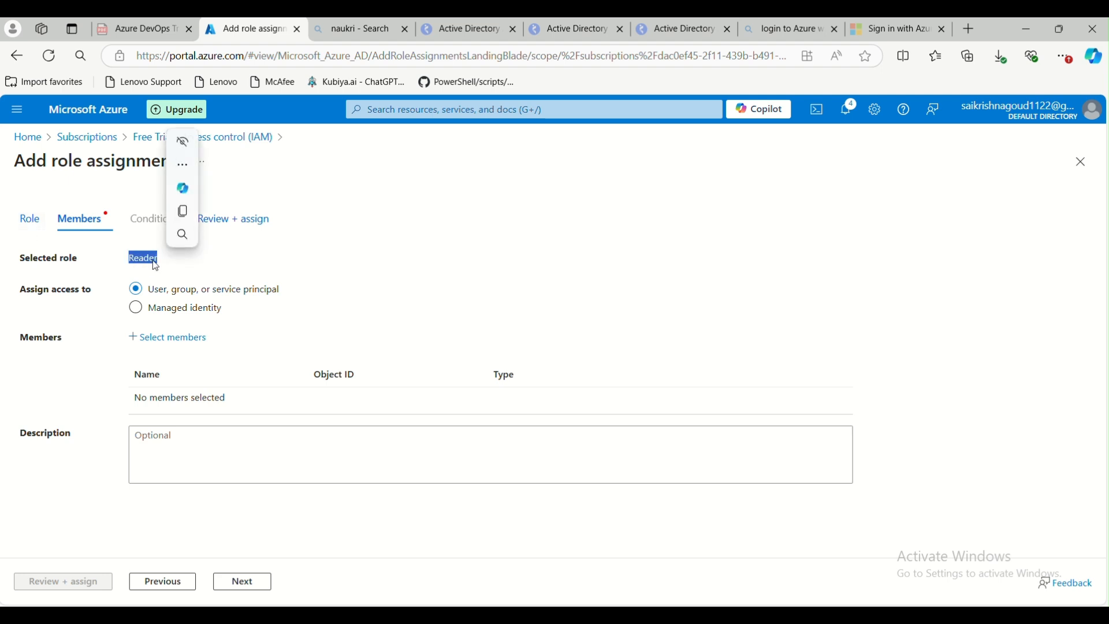
pyautogui.click(154, 280)
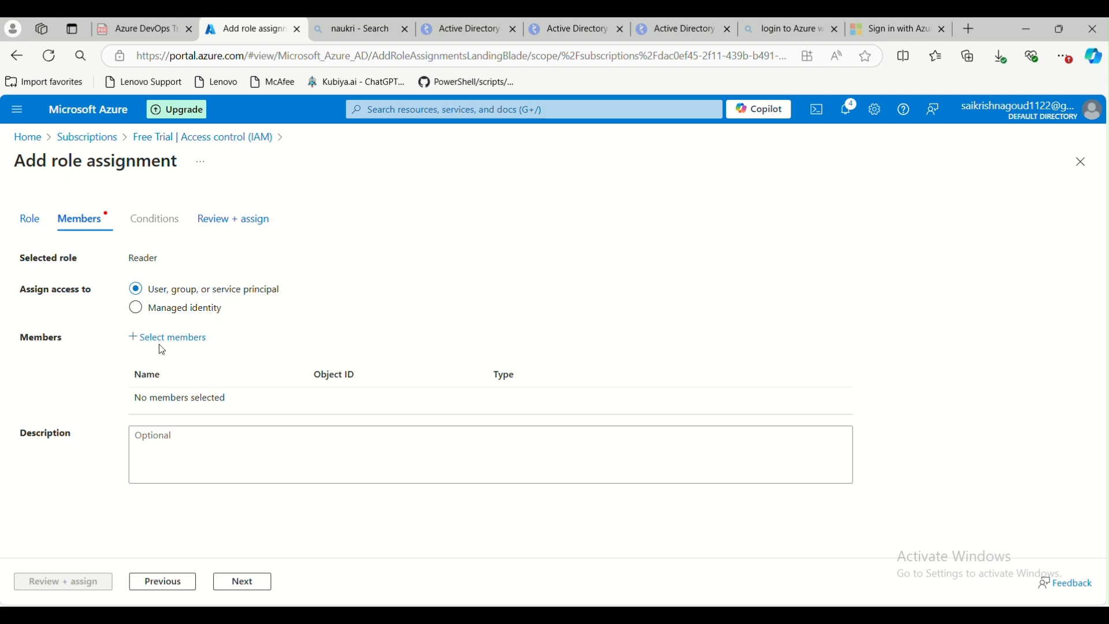
# Add the test-ghy application as a member by searching for test in Select members
pyautogui.moveTo(20, 338); pyautogui.dragTo(76, 342)
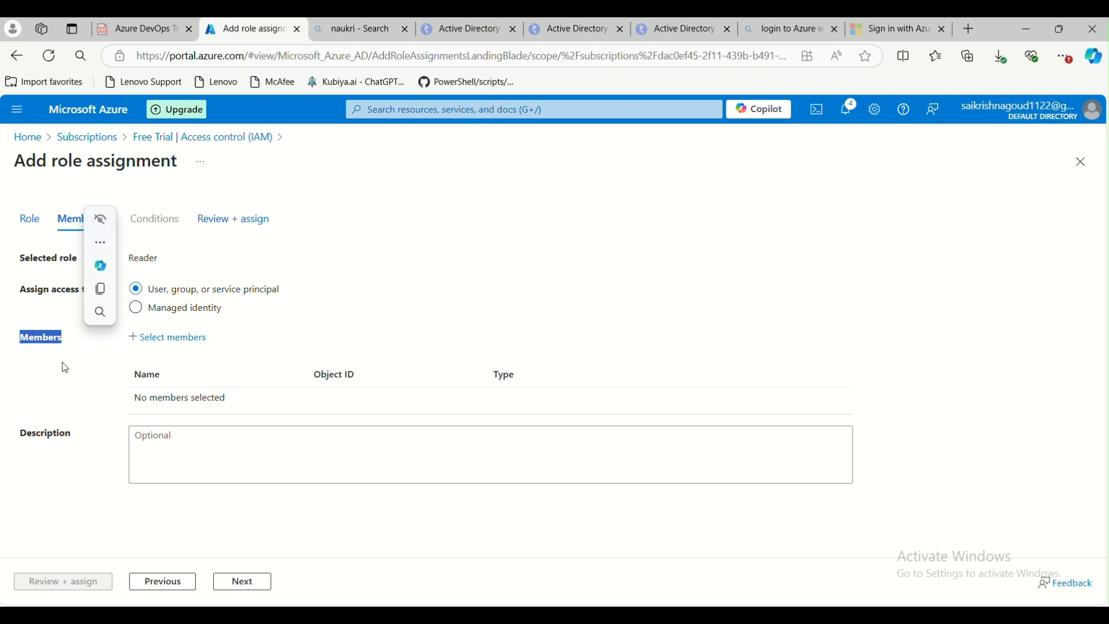
pyautogui.click(65, 368)
pyautogui.click(149, 346)
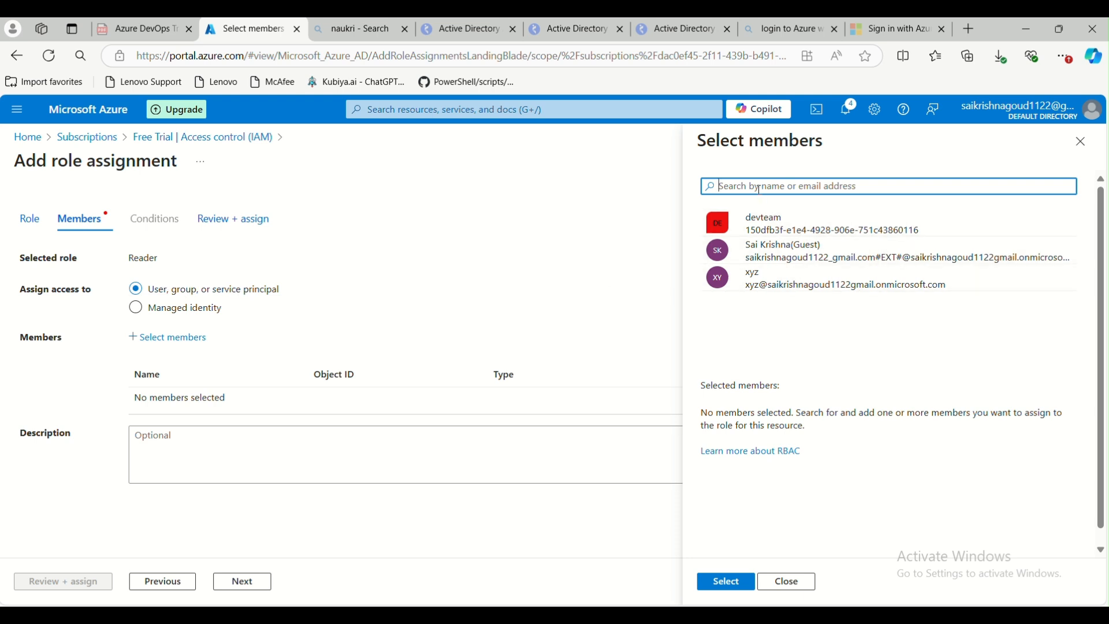
pyautogui.write('test')
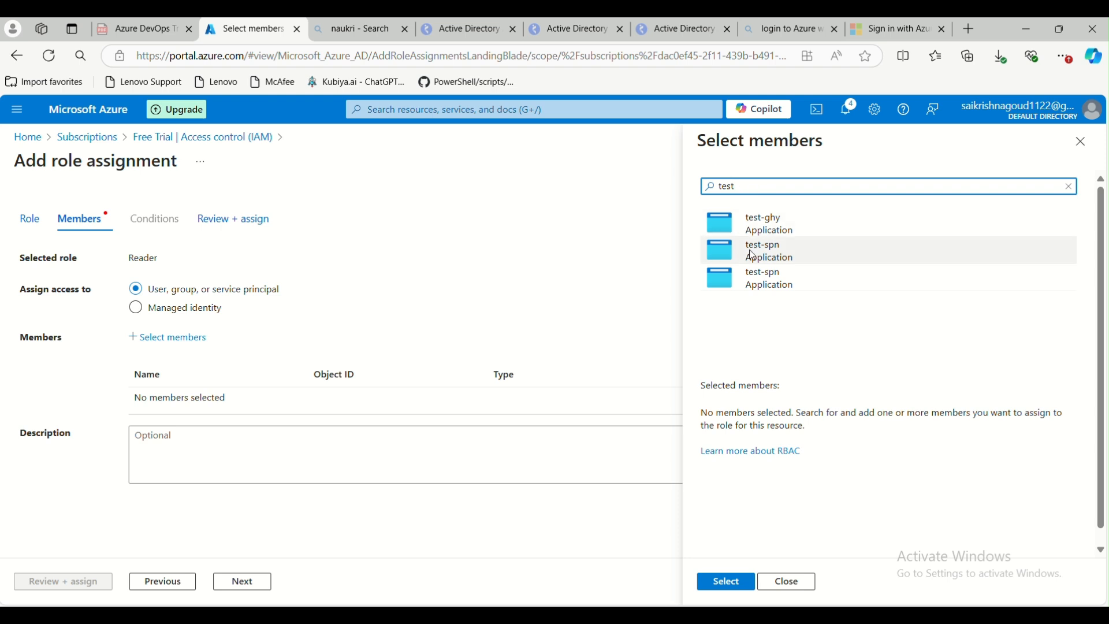
pyautogui.click(773, 221)
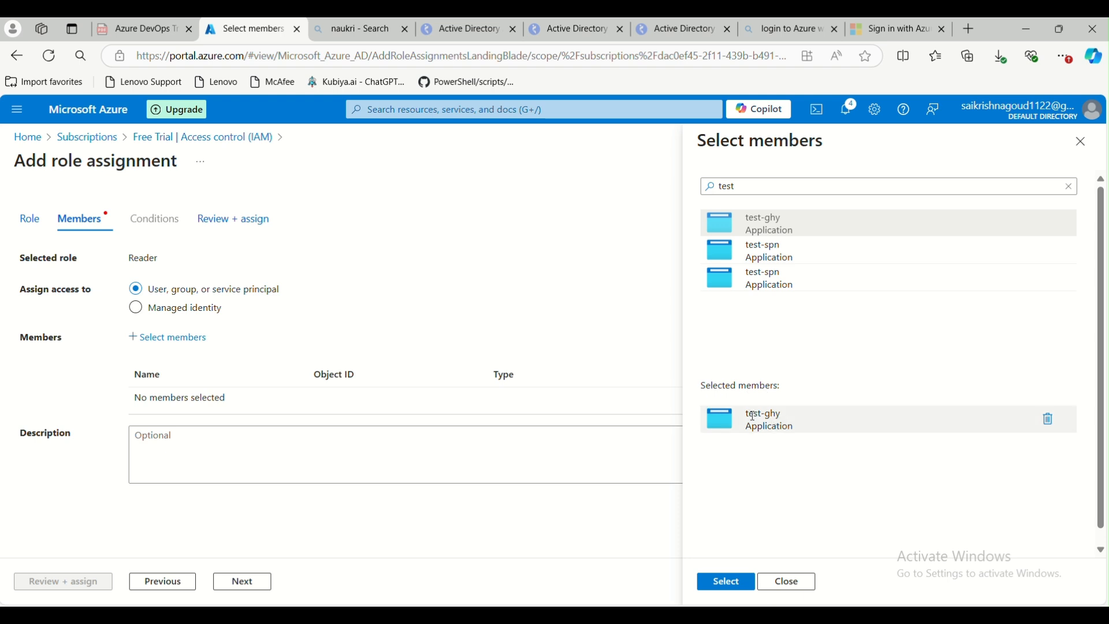
pyautogui.click(726, 584)
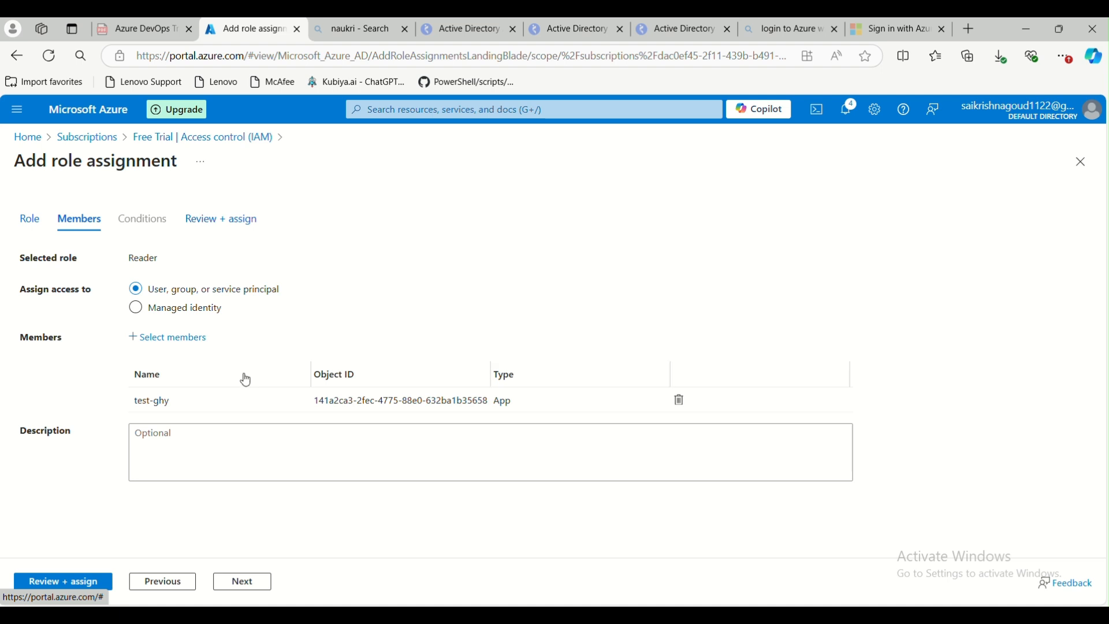
# Check the test-ghy member entry and advance to the Review + assign tab
pyautogui.moveTo(140, 404); pyautogui.dragTo(498, 404)
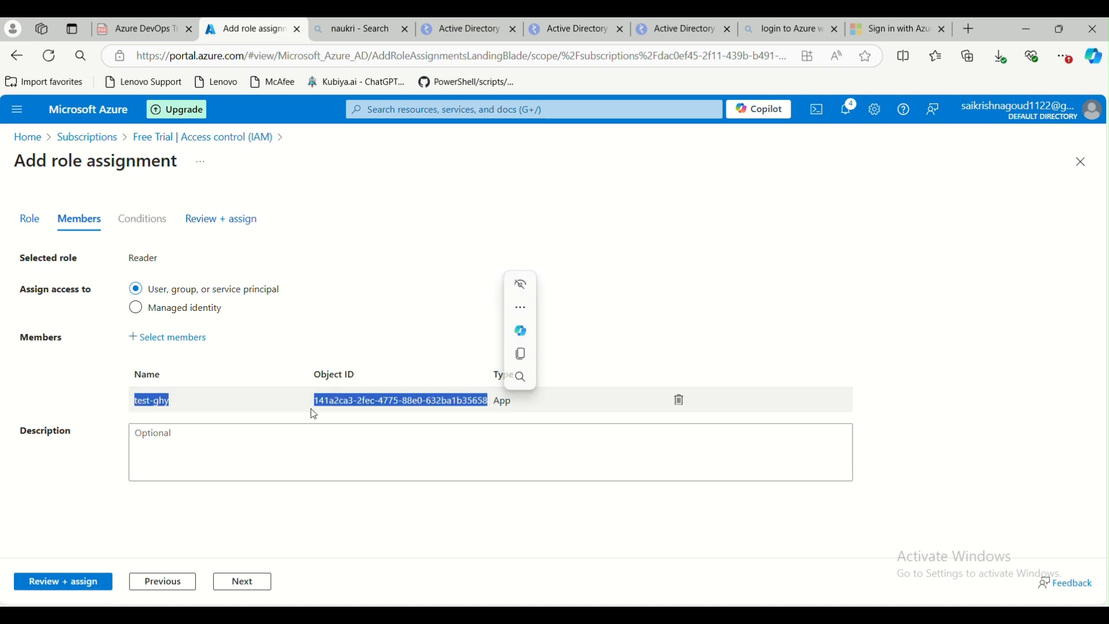
pyautogui.click(169, 440)
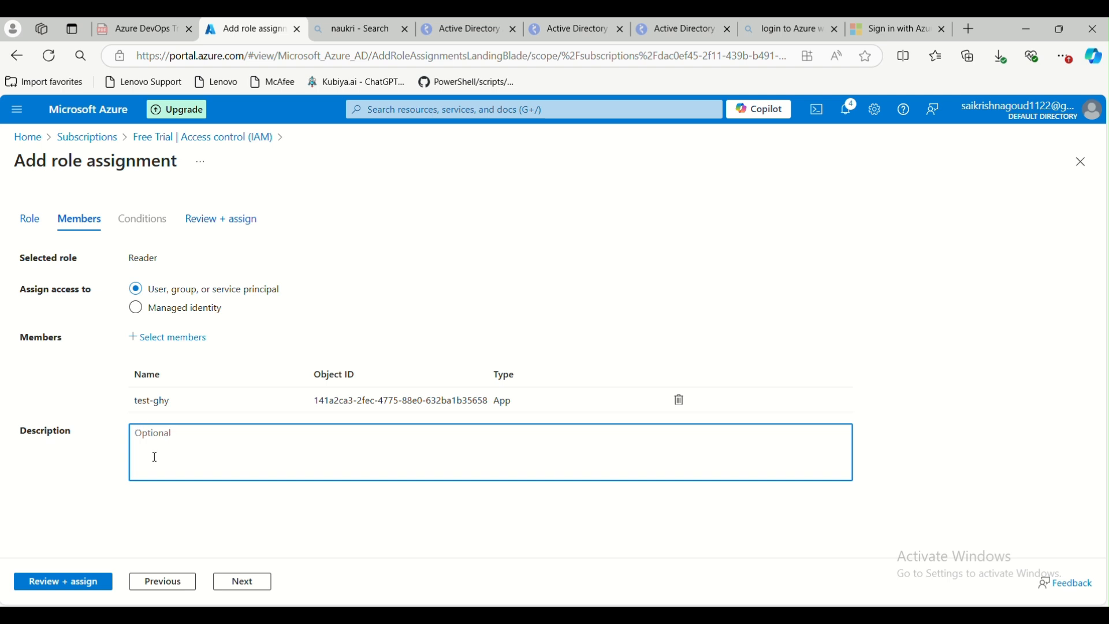
pyautogui.click(244, 586)
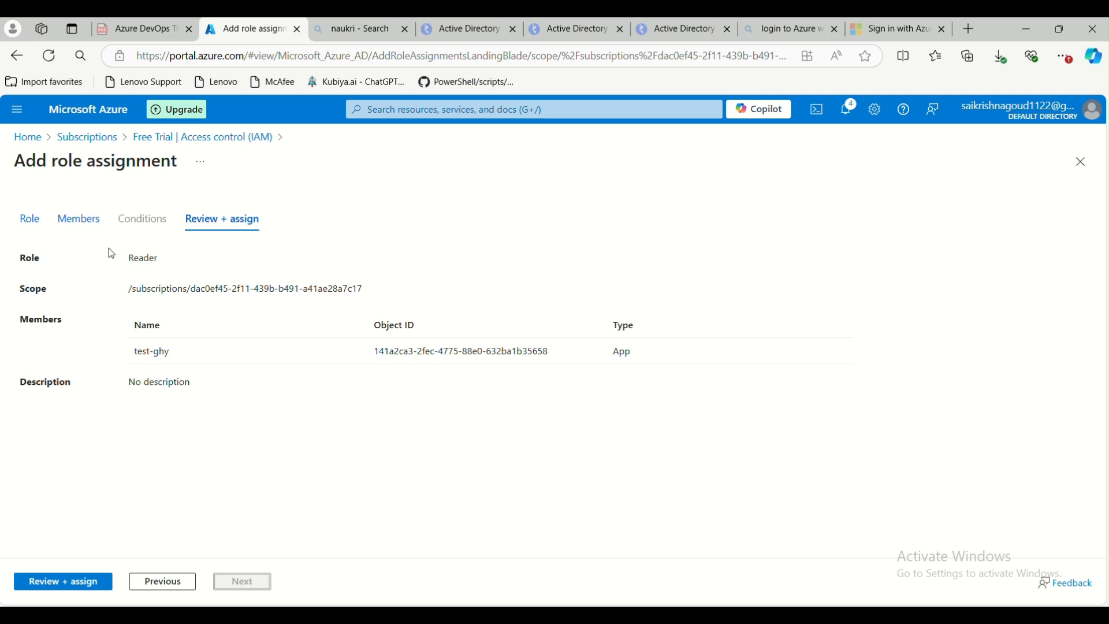
# Examine the role, scope and member listed on the Review + assign summary
pyautogui.moveTo(129, 259); pyautogui.dragTo(188, 263)
pyautogui.click(140, 331)
pyautogui.moveTo(128, 290); pyautogui.dragTo(370, 301)
pyautogui.click(130, 367)
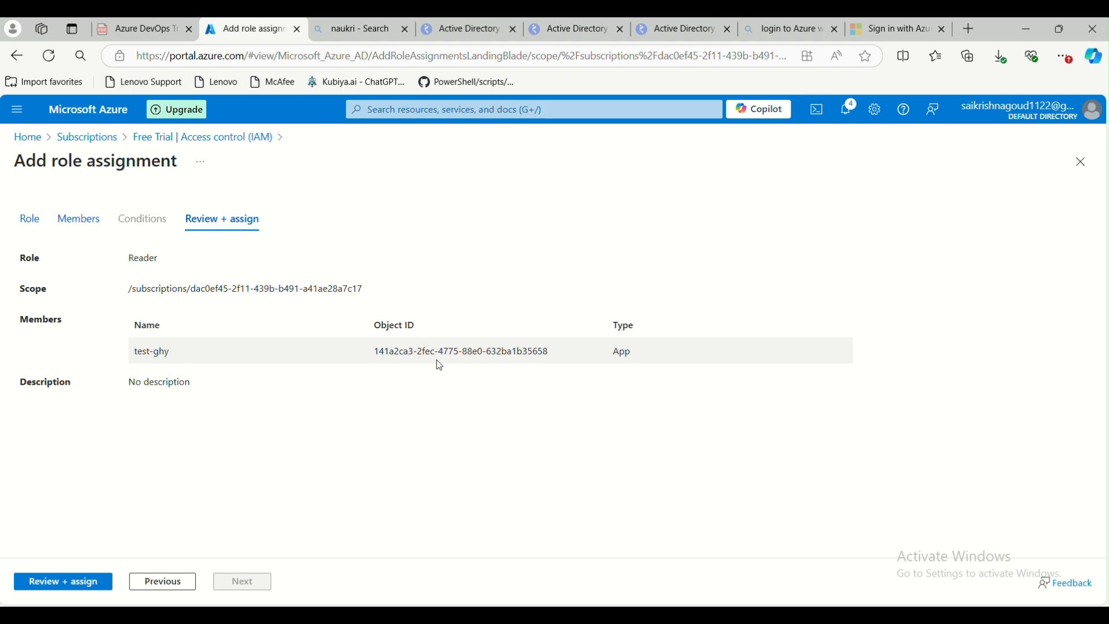
# Complete the Reader role assignment for test-ghy on the Free Trial subscription
pyautogui.click(62, 581)
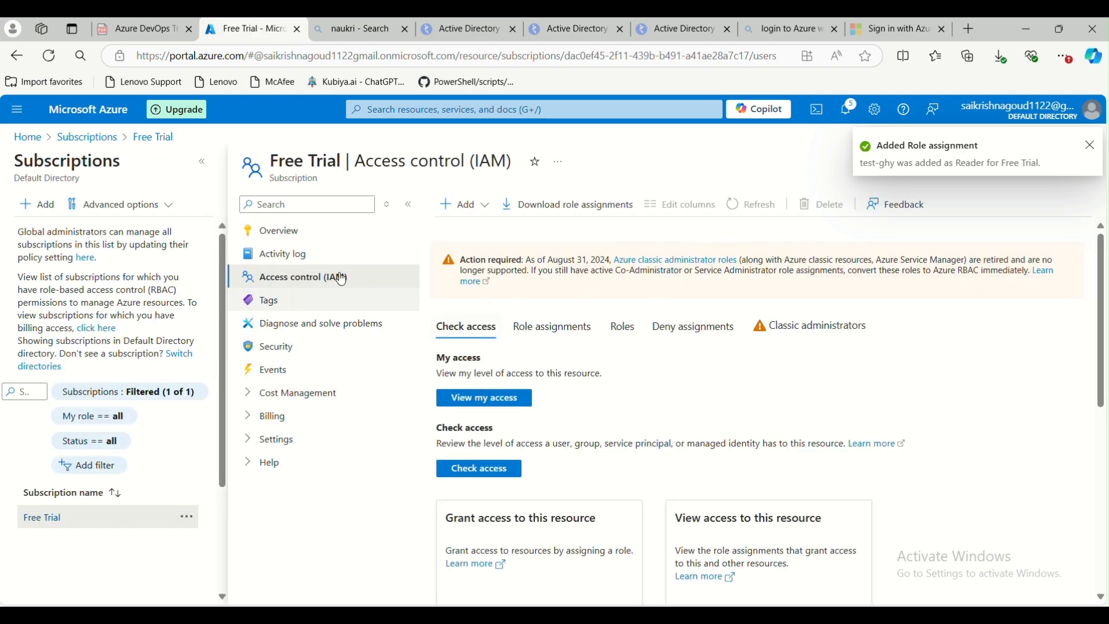
pyautogui.click(202, 165)
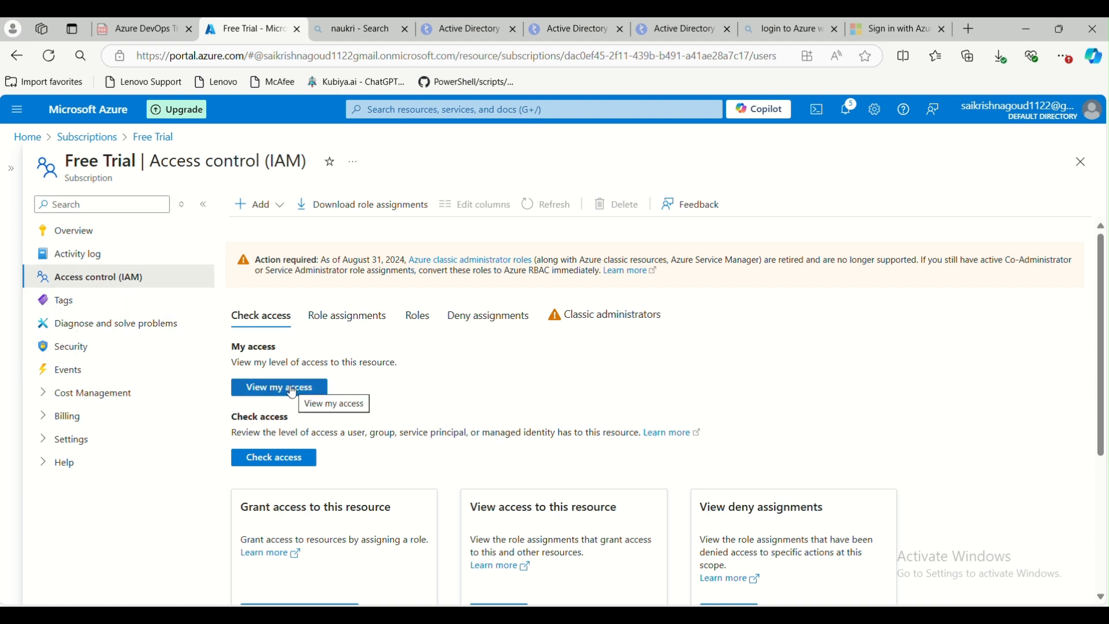
# Check test-ghy's access on the subscription by searching for test in Check access, then close the panes
pyautogui.click(259, 469)
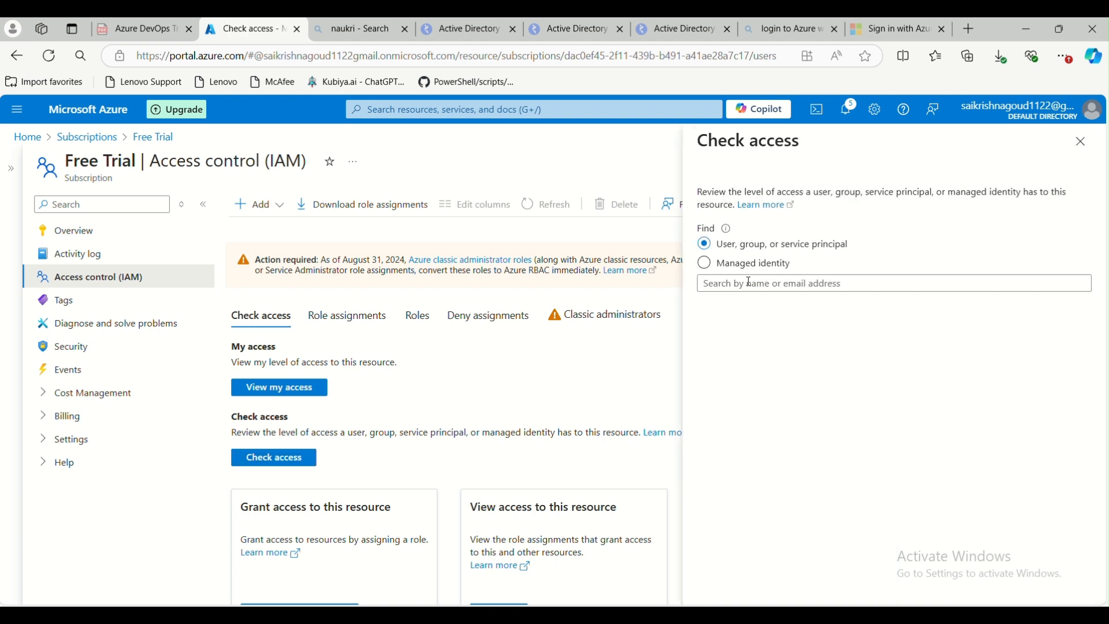
pyautogui.click(746, 289)
pyautogui.write('test')
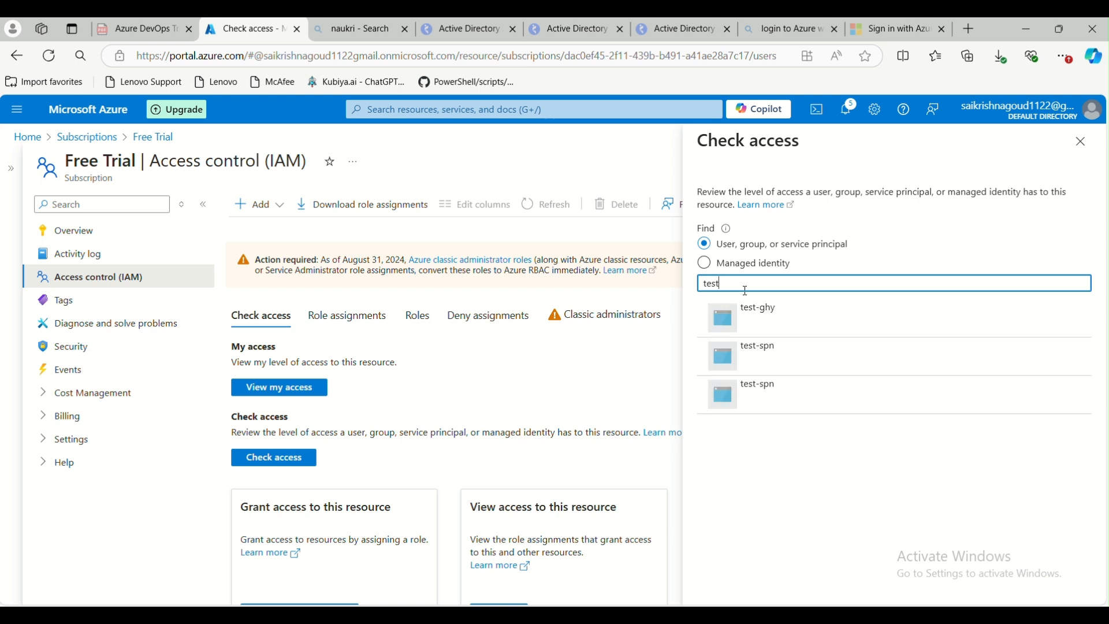
pyautogui.click(753, 319)
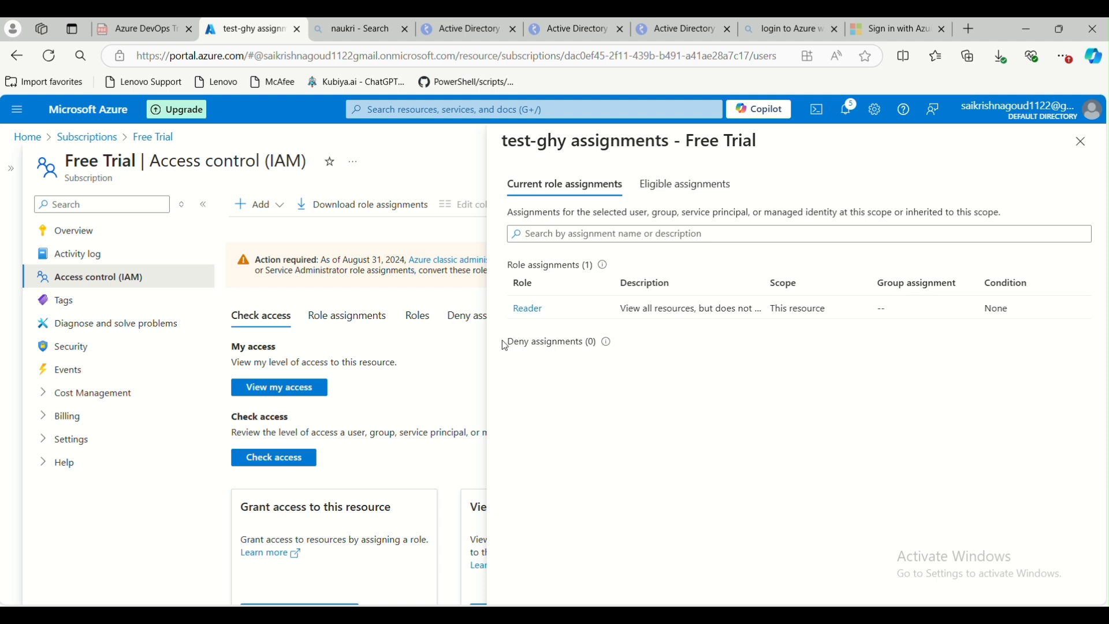
pyautogui.moveTo(512, 310); pyautogui.dragTo(545, 309)
pyautogui.click(1081, 142)
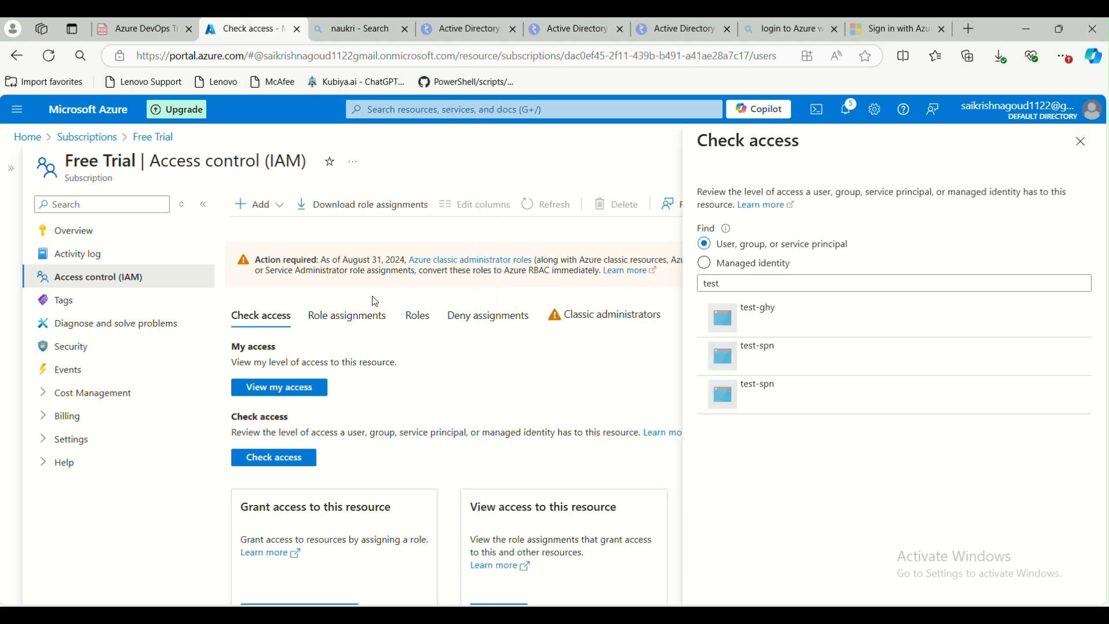
pyautogui.click(1081, 142)
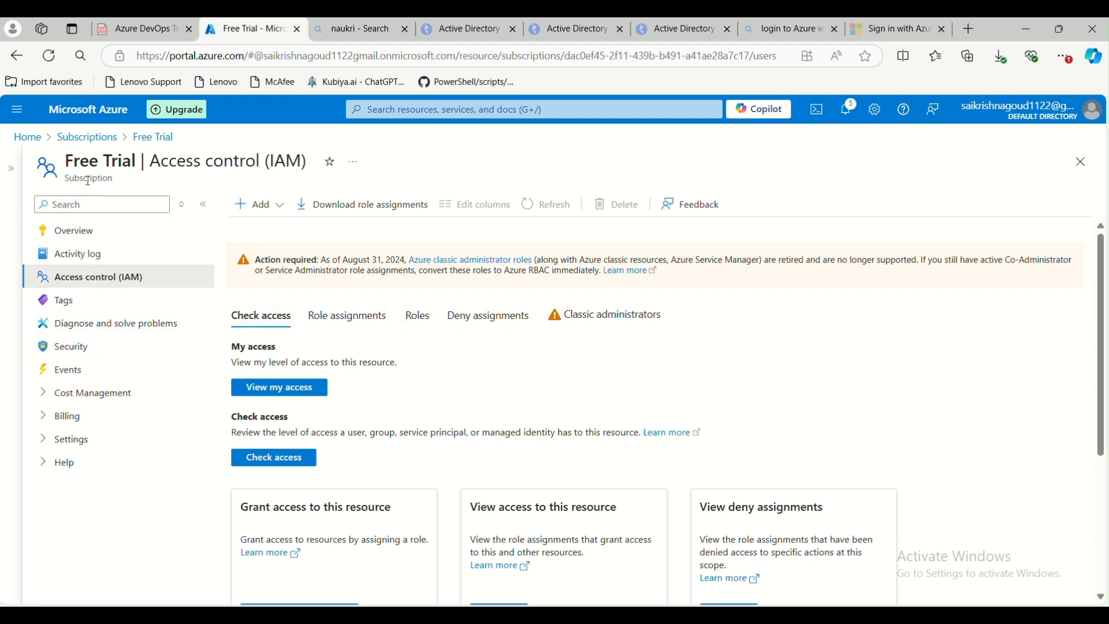
# Review the subscription's role assignments, filtering scope to This resource and back to All scopes
pyautogui.click(354, 316)
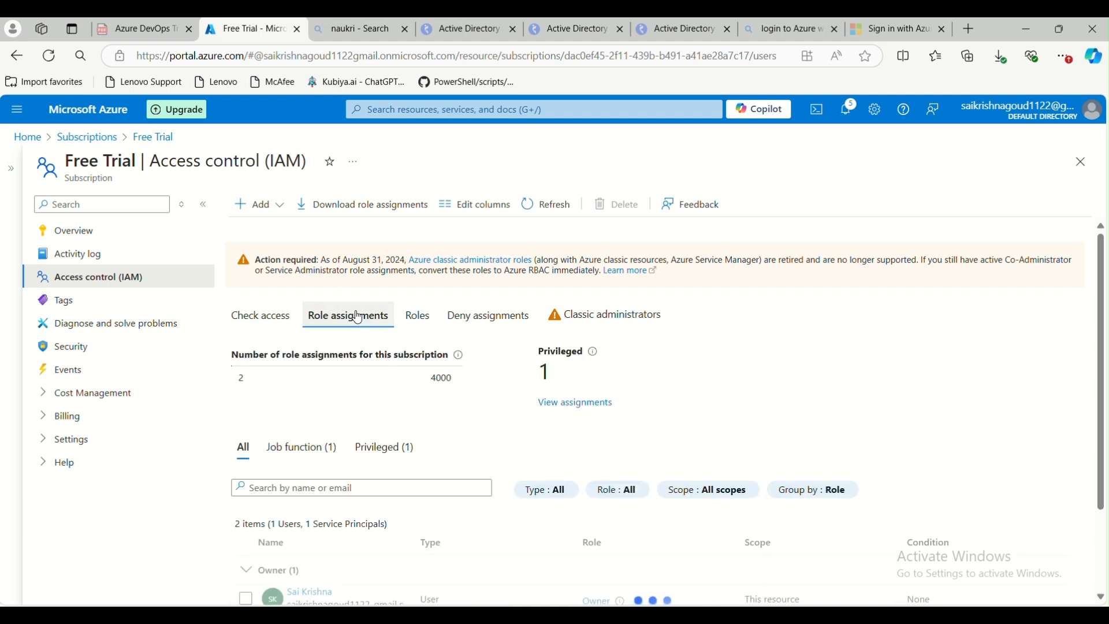
pyautogui.scroll(-2, 359, 412)
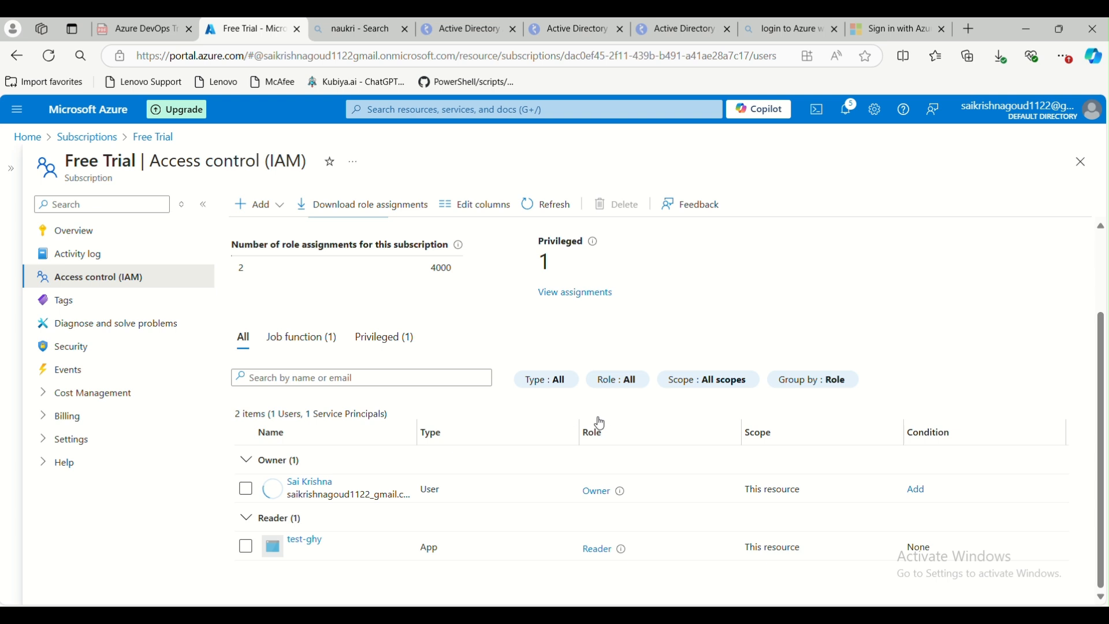
pyautogui.click(724, 393)
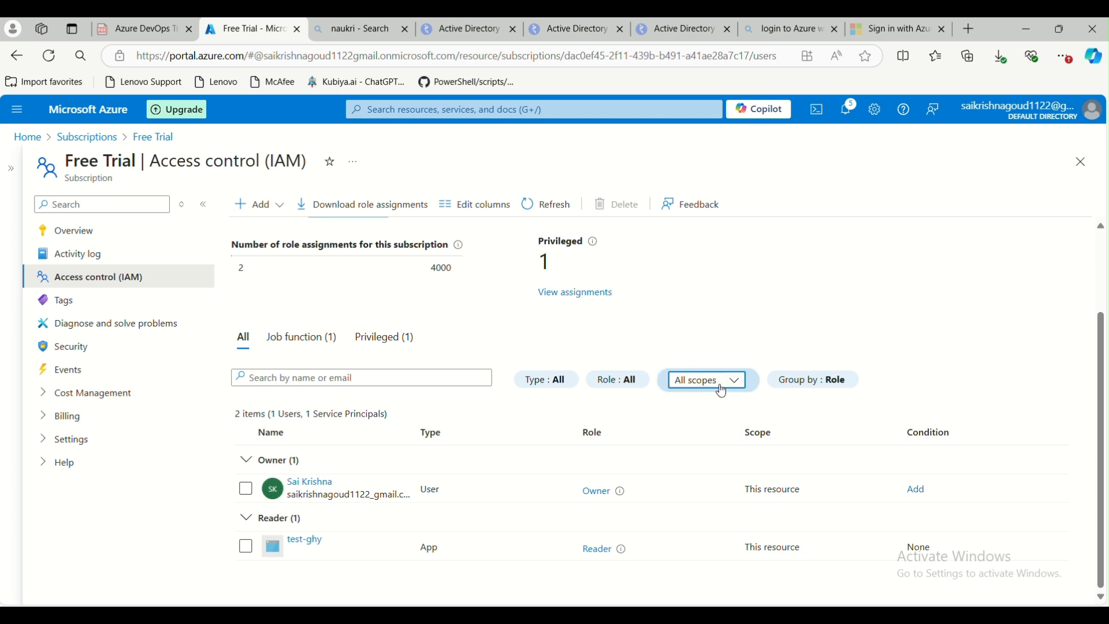
pyautogui.click(723, 391)
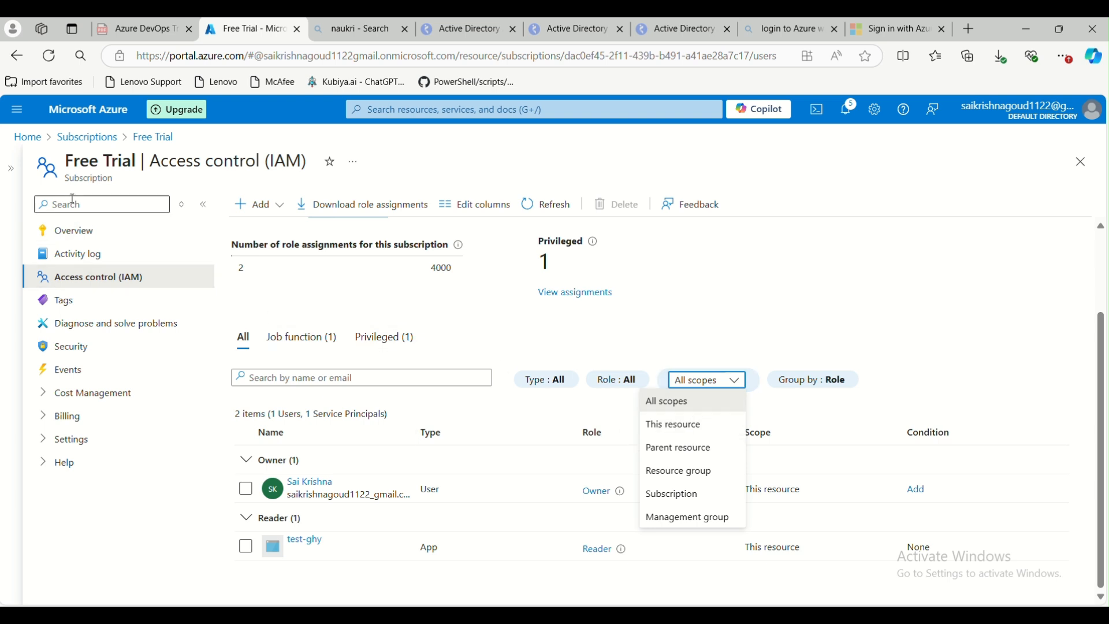
pyautogui.click(67, 170)
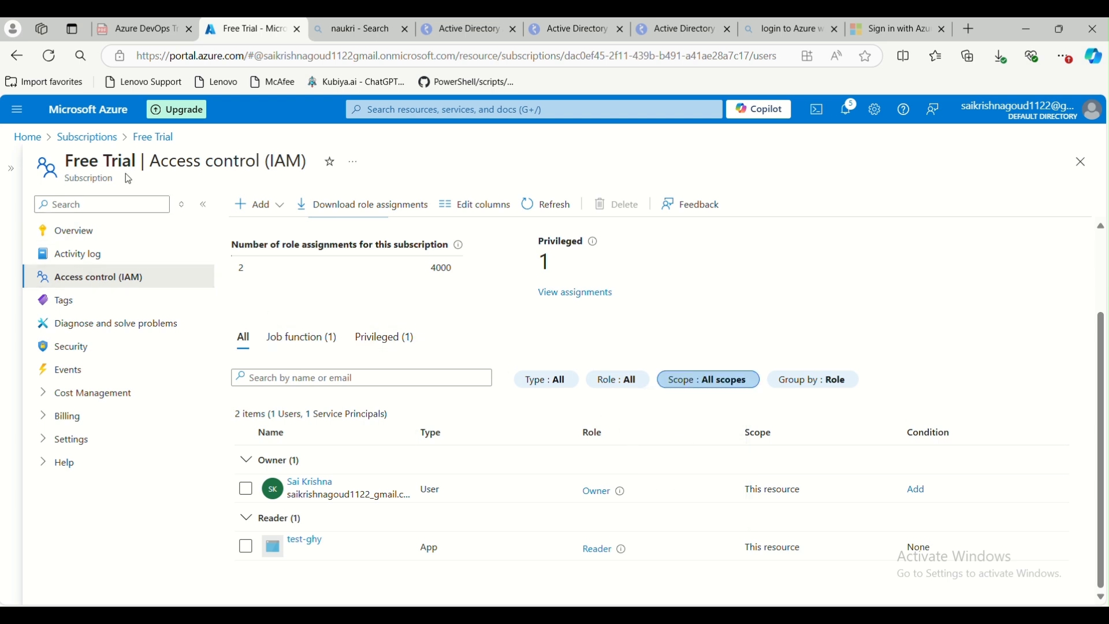
pyautogui.click(750, 386)
pyautogui.click(680, 426)
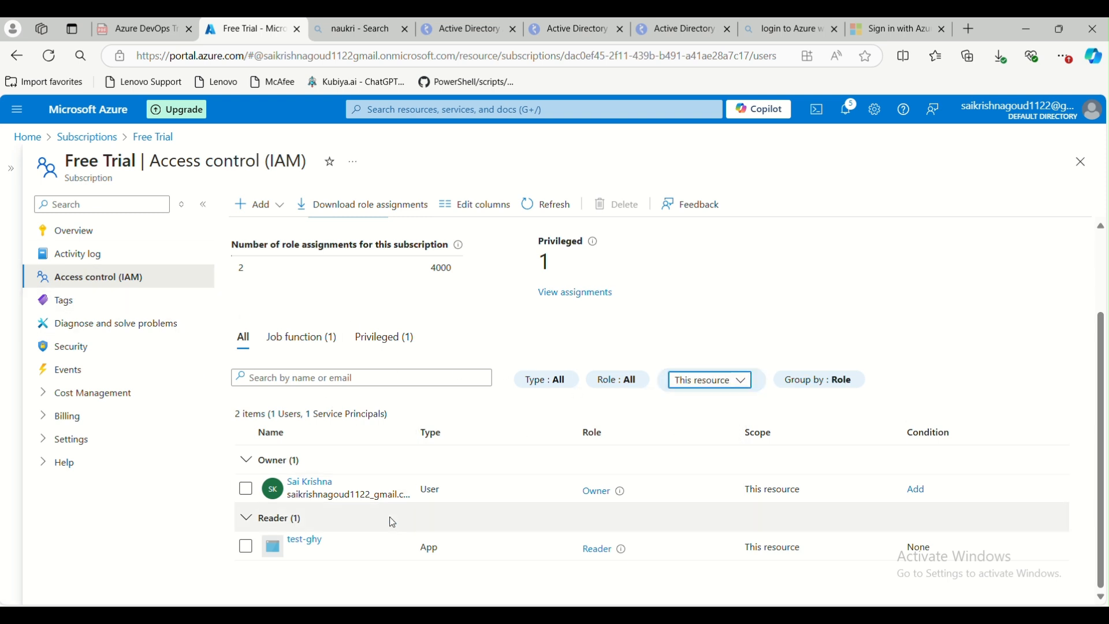
pyautogui.click(78, 175)
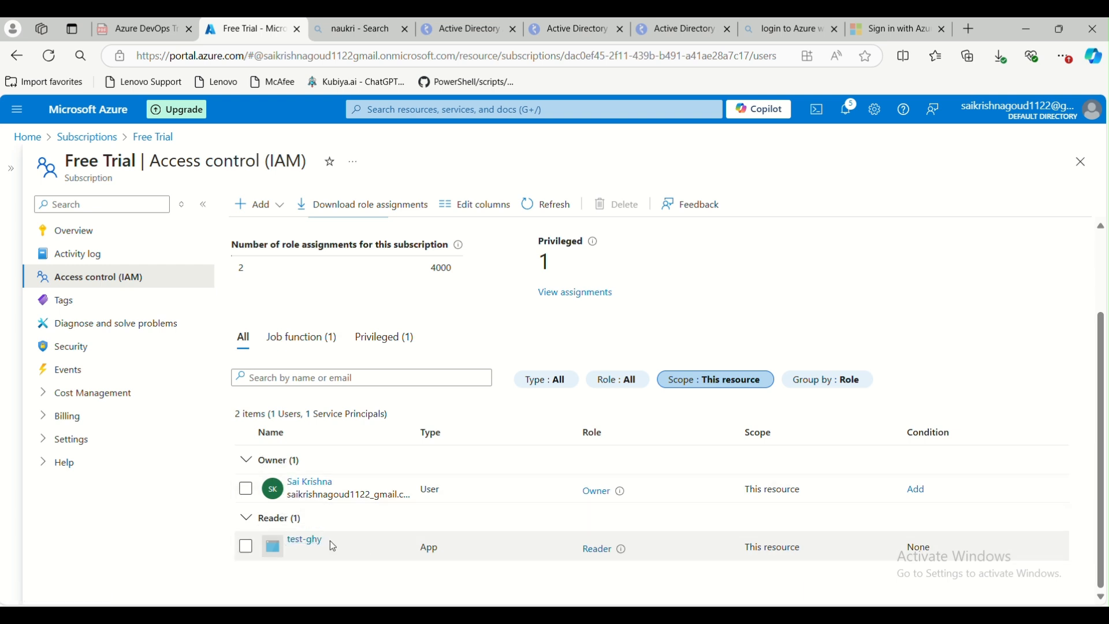
pyautogui.click(717, 380)
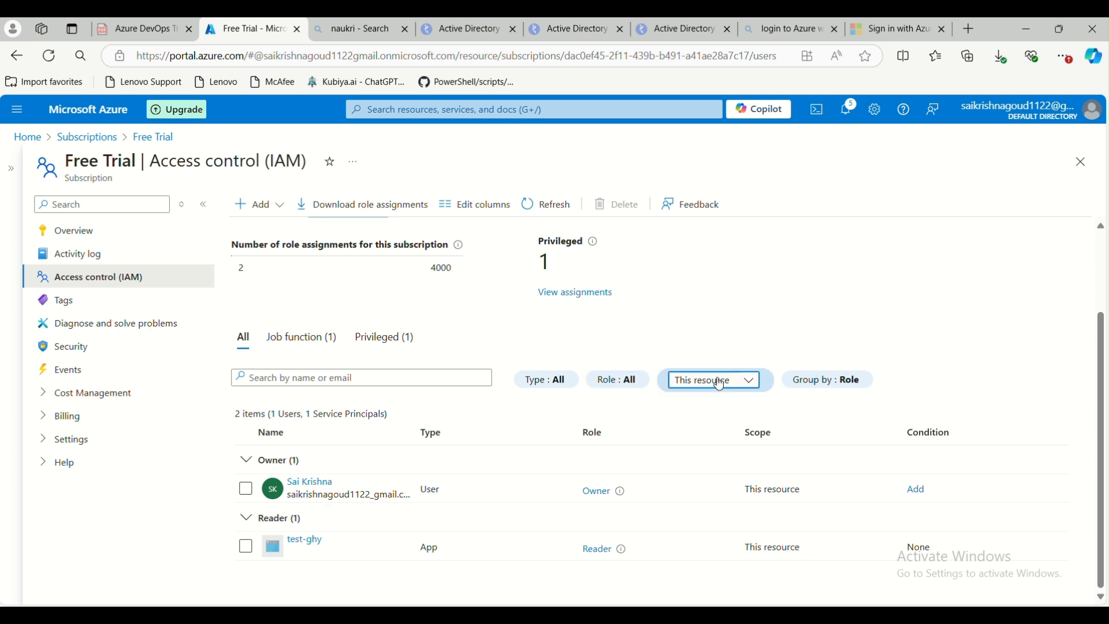
pyautogui.click(705, 402)
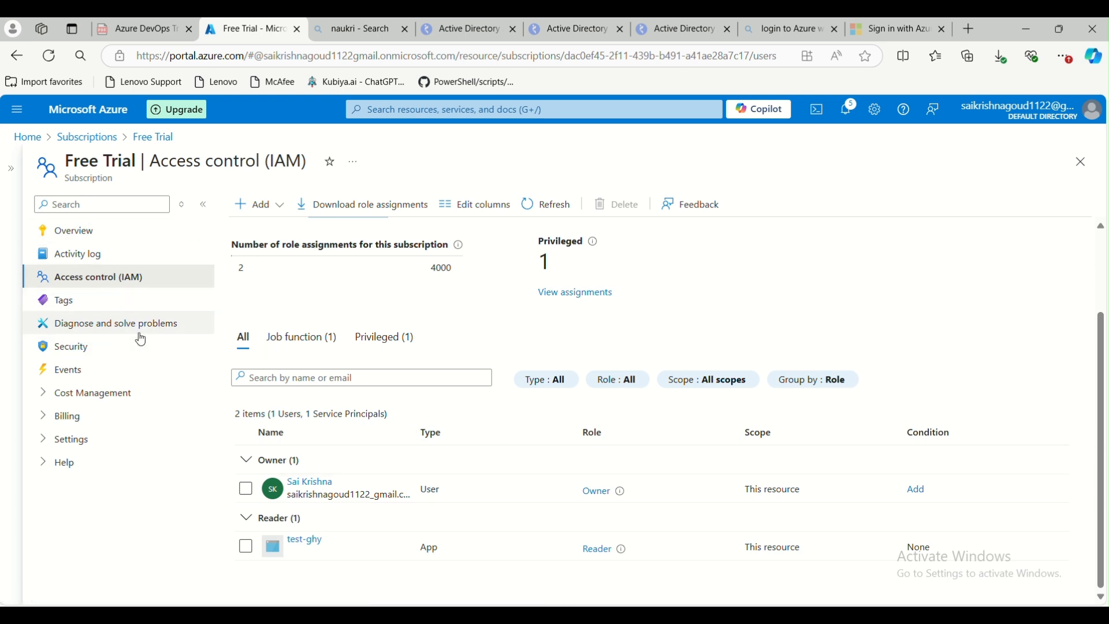
# Open the subscription overview, then browse the Resource groups list from the portal Home
pyautogui.click(96, 231)
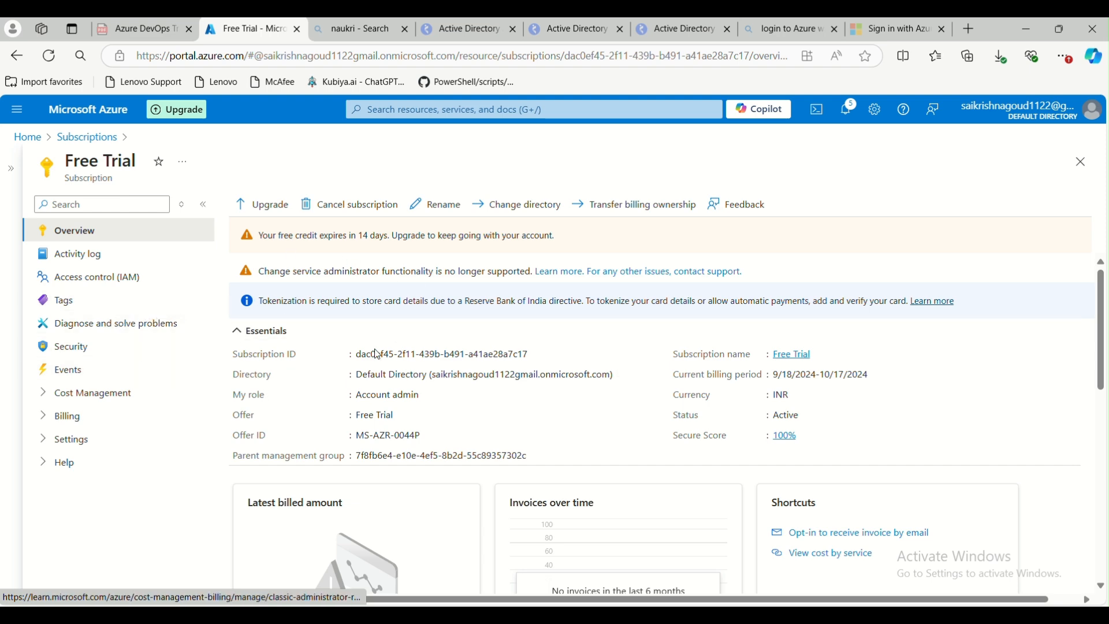
pyautogui.click(738, 619)
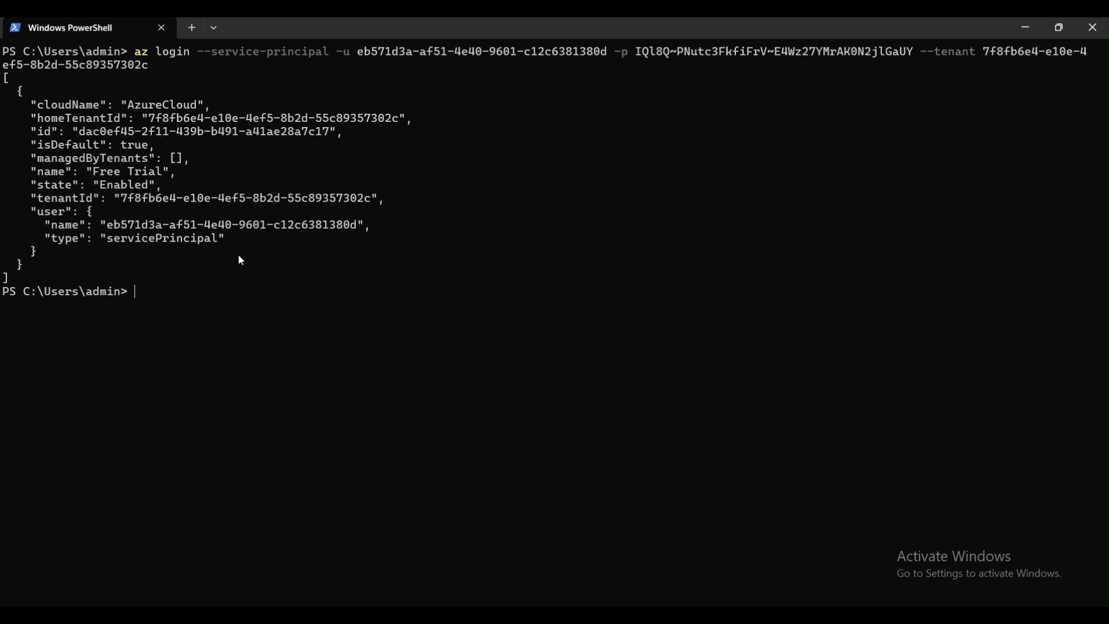
pyautogui.hotkey('alt', 'Tab')
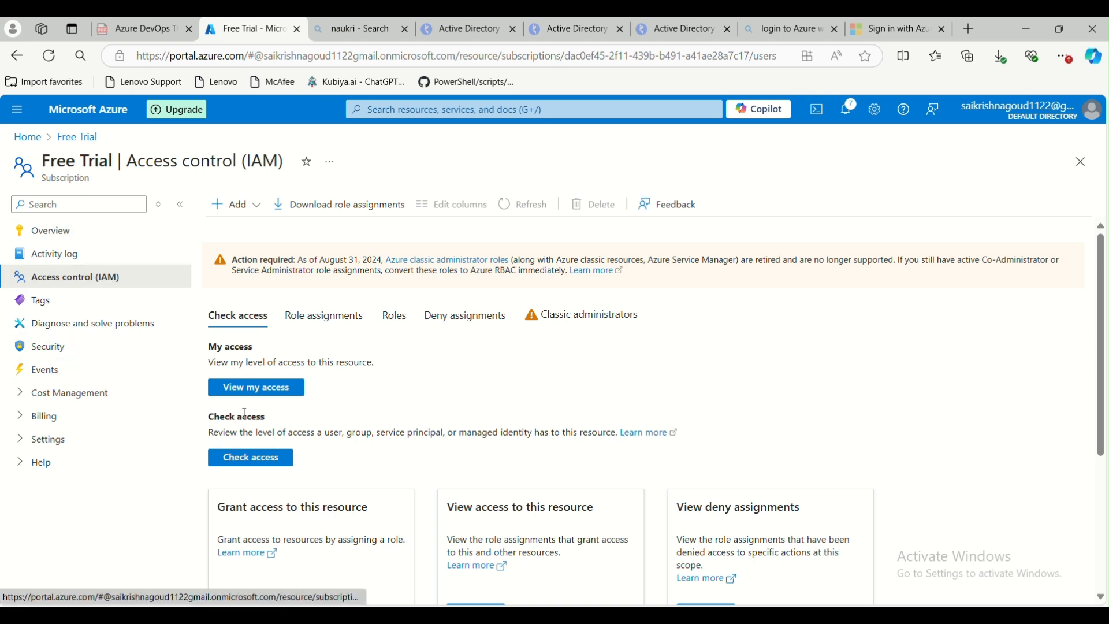
pyautogui.click(44, 139)
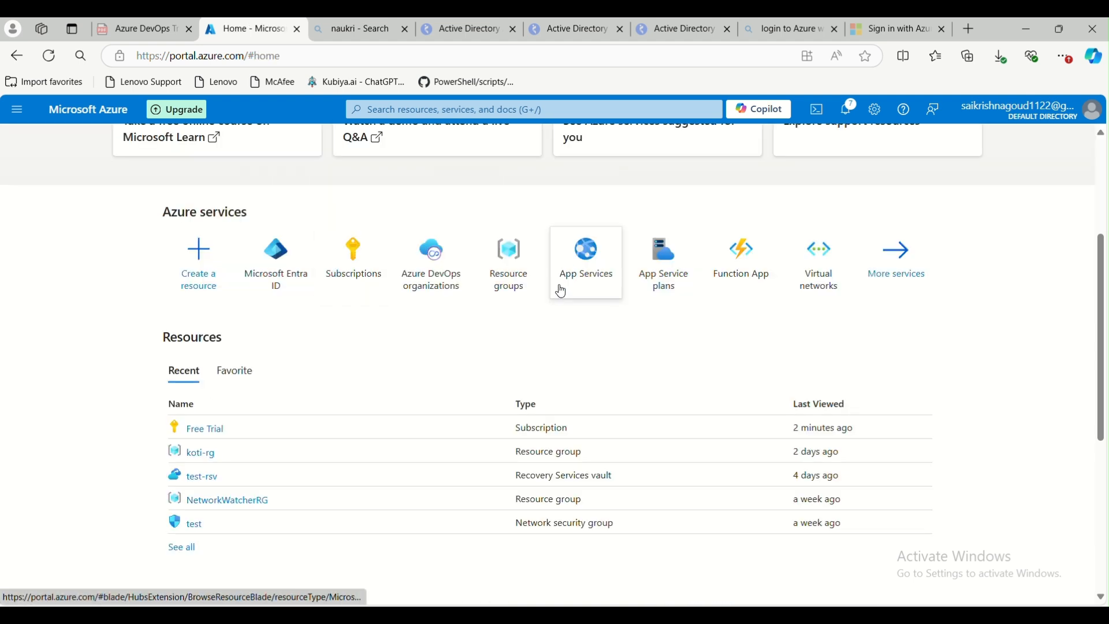
pyautogui.click(496, 272)
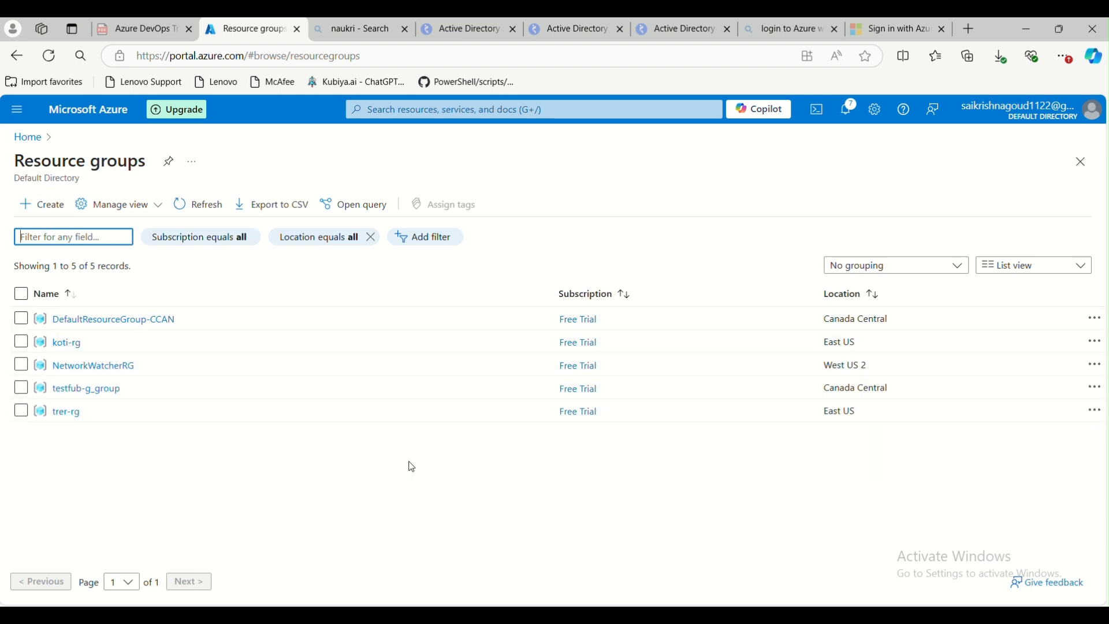
# In PowerShell, run az group list and examine the resource group names in the output
pyautogui.hotkey('alt', 'Tab')
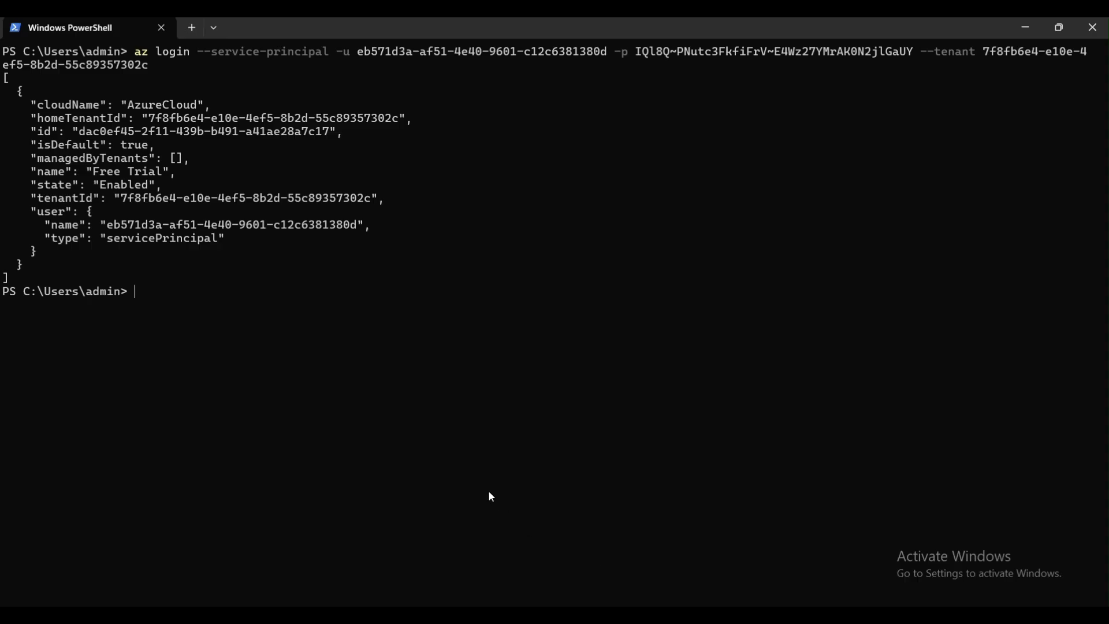
pyautogui.write('az group list')
pyautogui.press('Return')
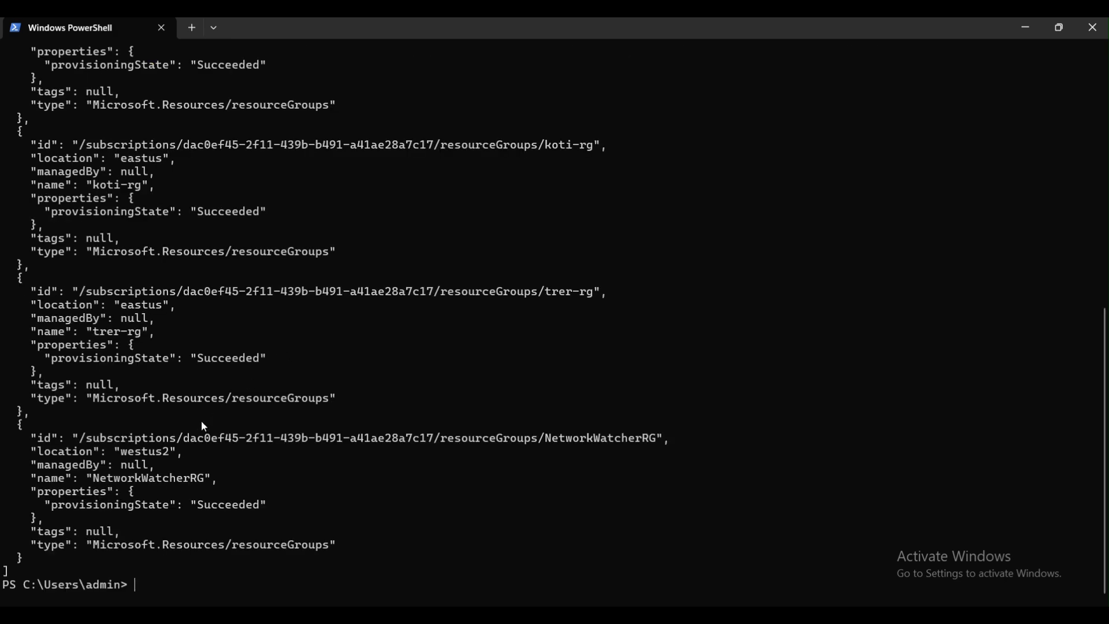
pyautogui.scroll(3, 205, 428)
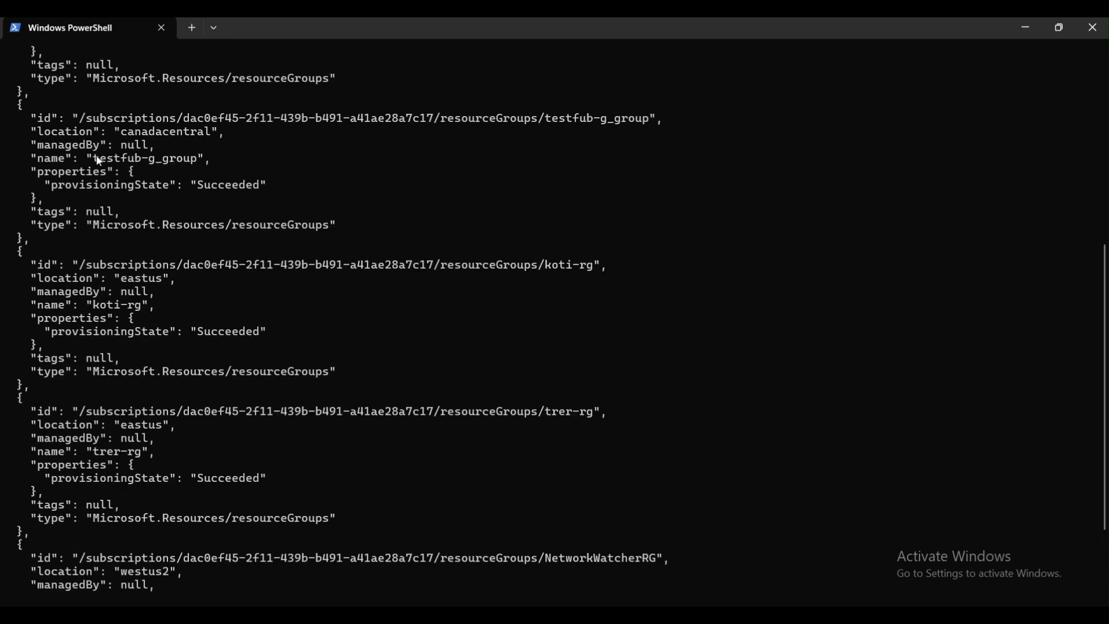
pyautogui.moveTo(146, 164); pyautogui.dragTo(198, 159)
pyautogui.moveTo(96, 305); pyautogui.dragTo(148, 299)
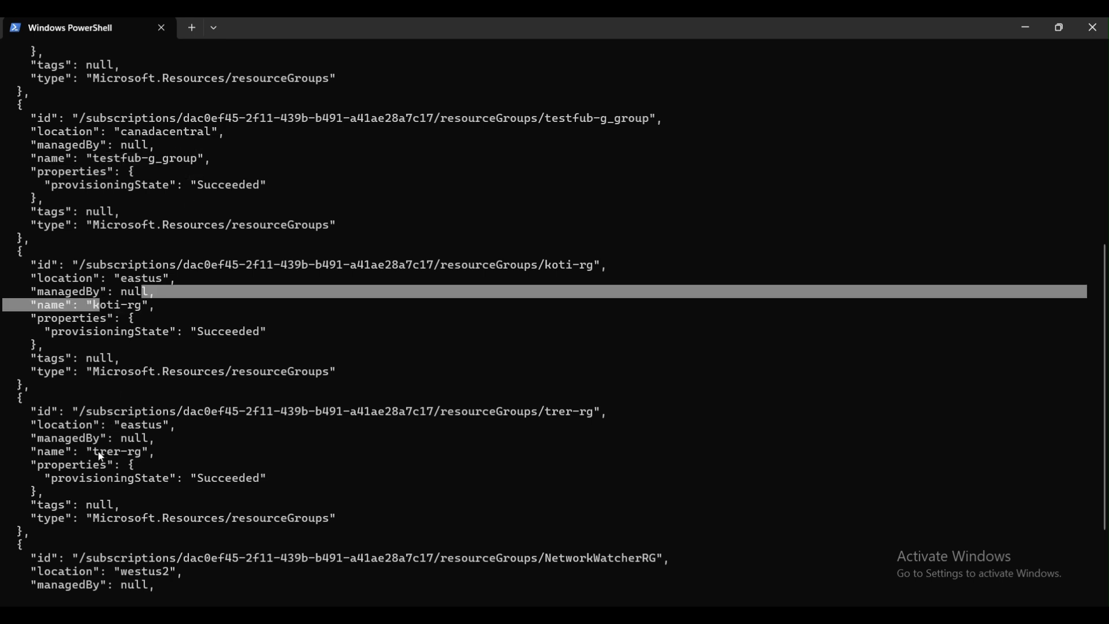
pyautogui.moveTo(101, 454); pyautogui.dragTo(142, 454)
pyautogui.scroll(4, 190, 399)
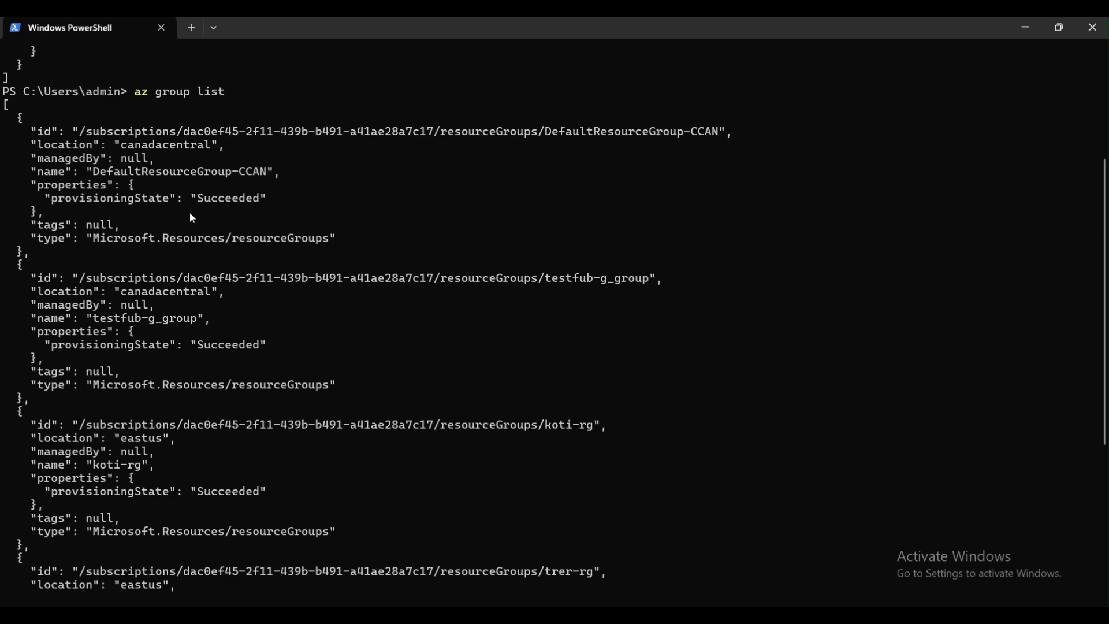
pyautogui.scroll(-5, 268, 368)
pyautogui.scroll(-2, 296, 462)
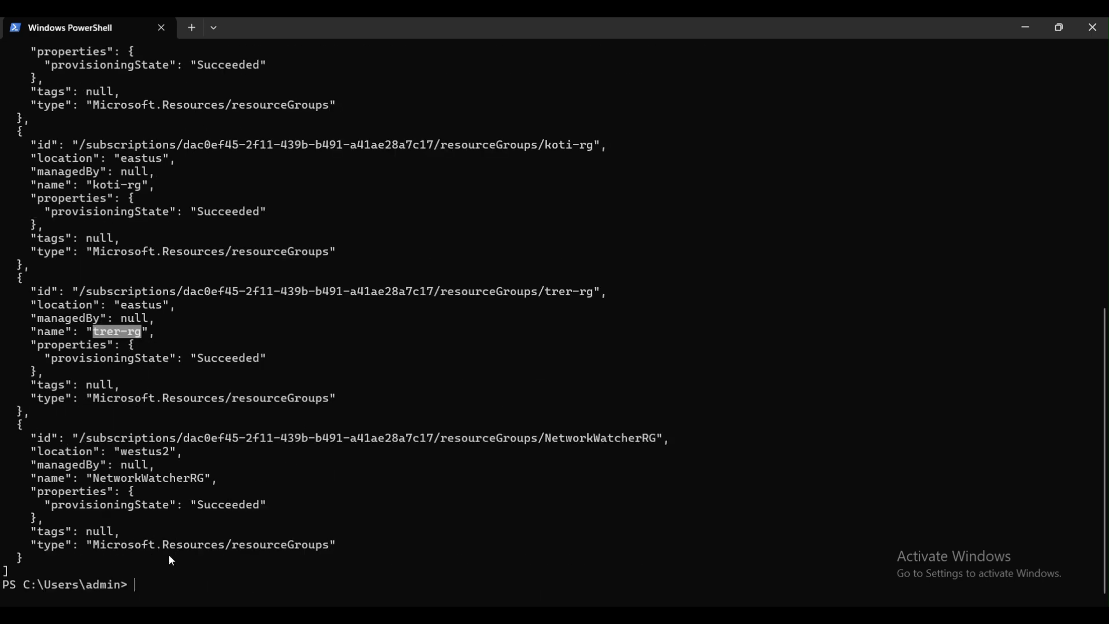
# Try to create a resource group with az group create -n test
pyautogui.hotkey('ctrl', 'c')
pyautogui.write('az gr')
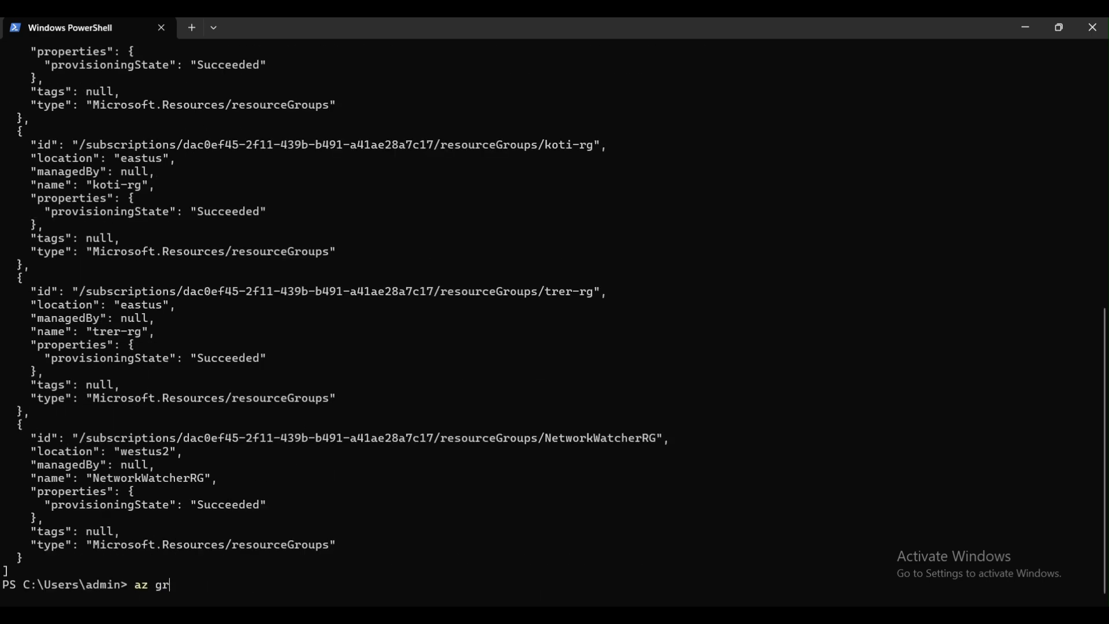
pyautogui.write('oup create -n test')
pyautogui.press('Return')
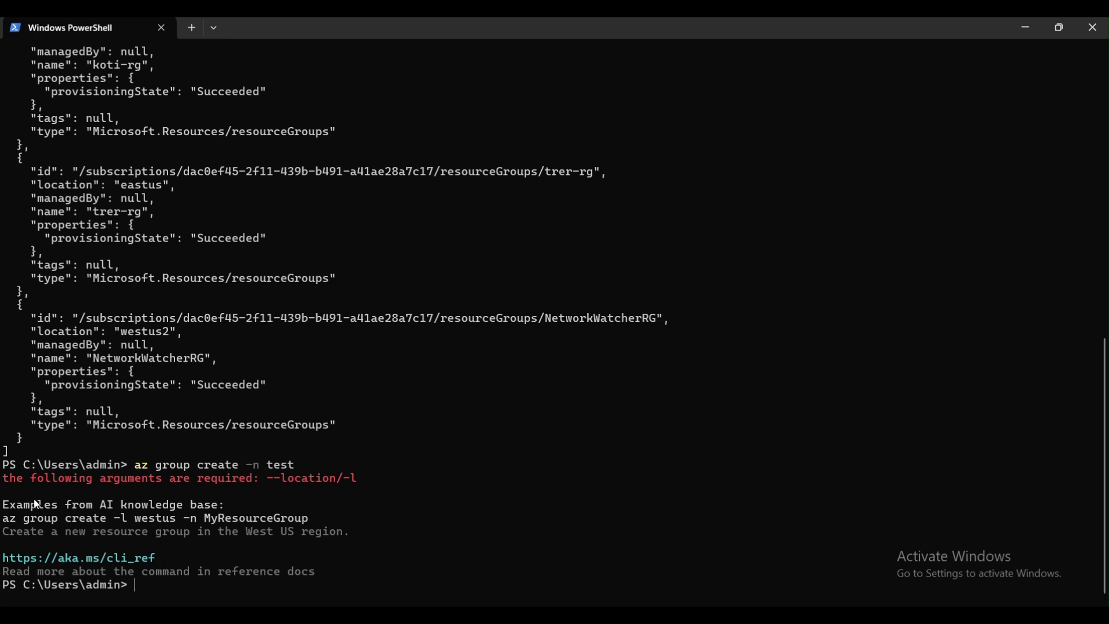
# Reuse the suggested example to run az group create -l westus -n MyResourceGroup as the service principal
pyautogui.moveTo(5, 521); pyautogui.dragTo(309, 526)
pyautogui.rightClick(309, 528)
pyautogui.rightClick(306, 533)
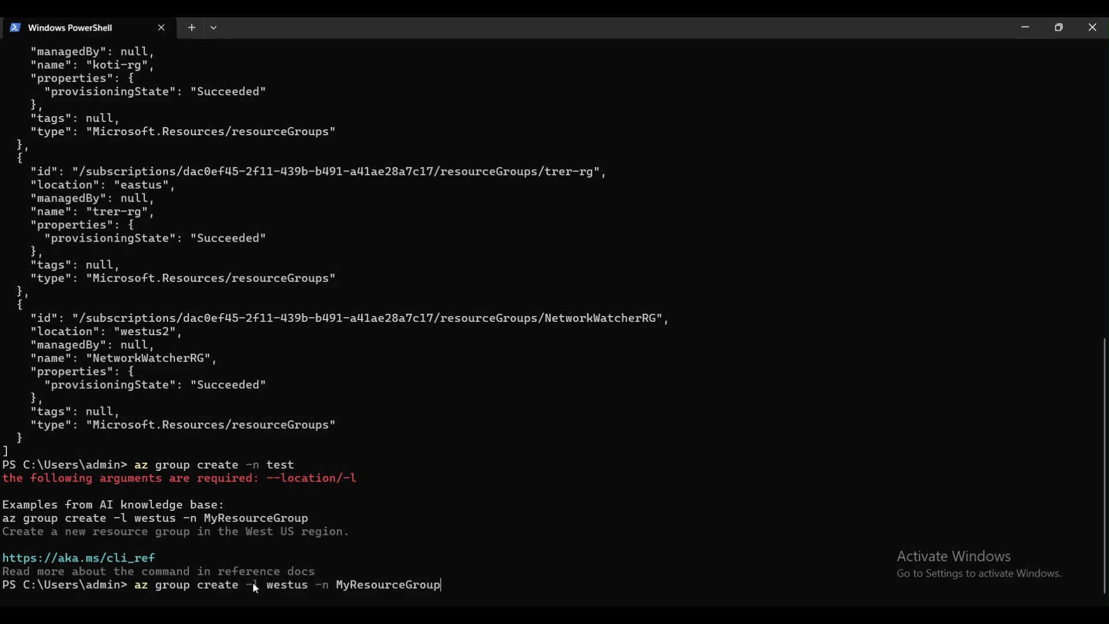
pyautogui.press('Return')
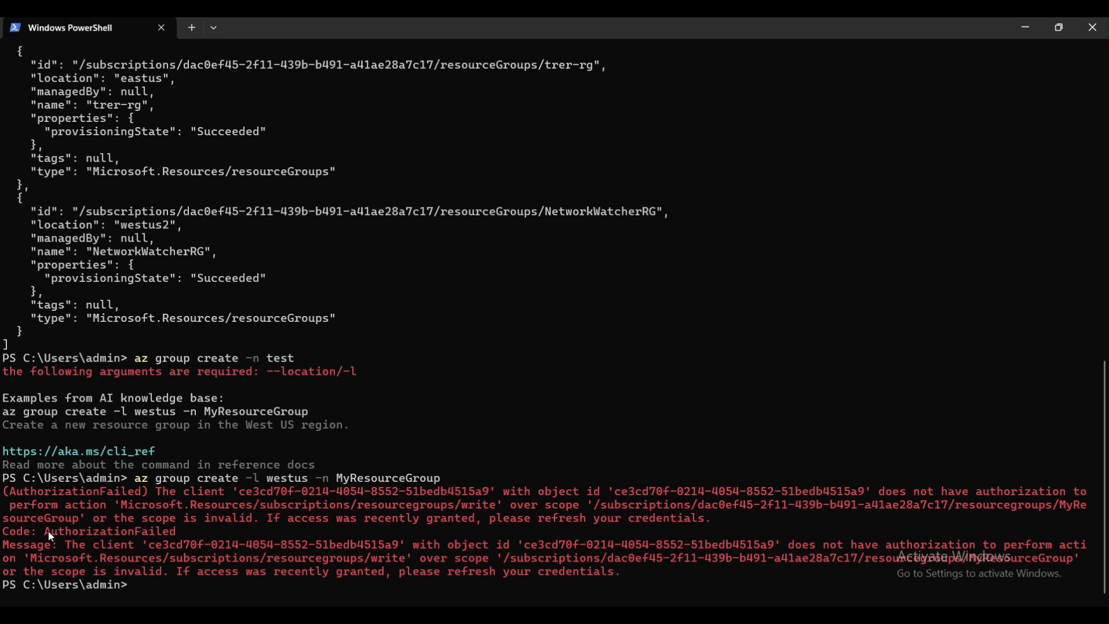
pyautogui.moveTo(45, 532); pyautogui.dragTo(135, 533)
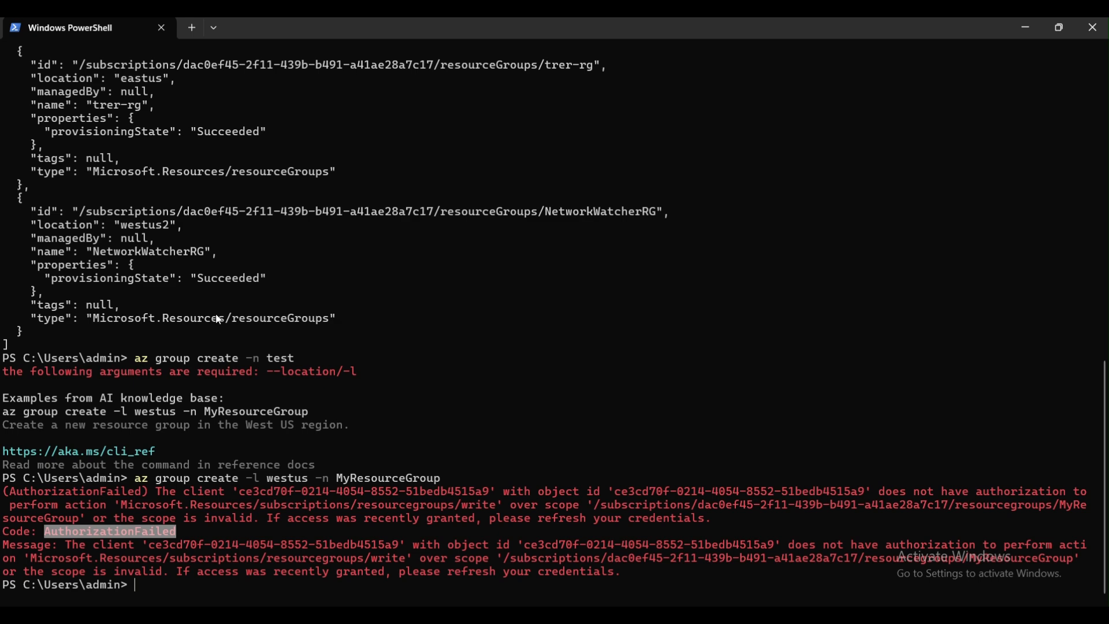
# Return to the portal and open the Subscriptions list from Home
pyautogui.click(1033, 28)
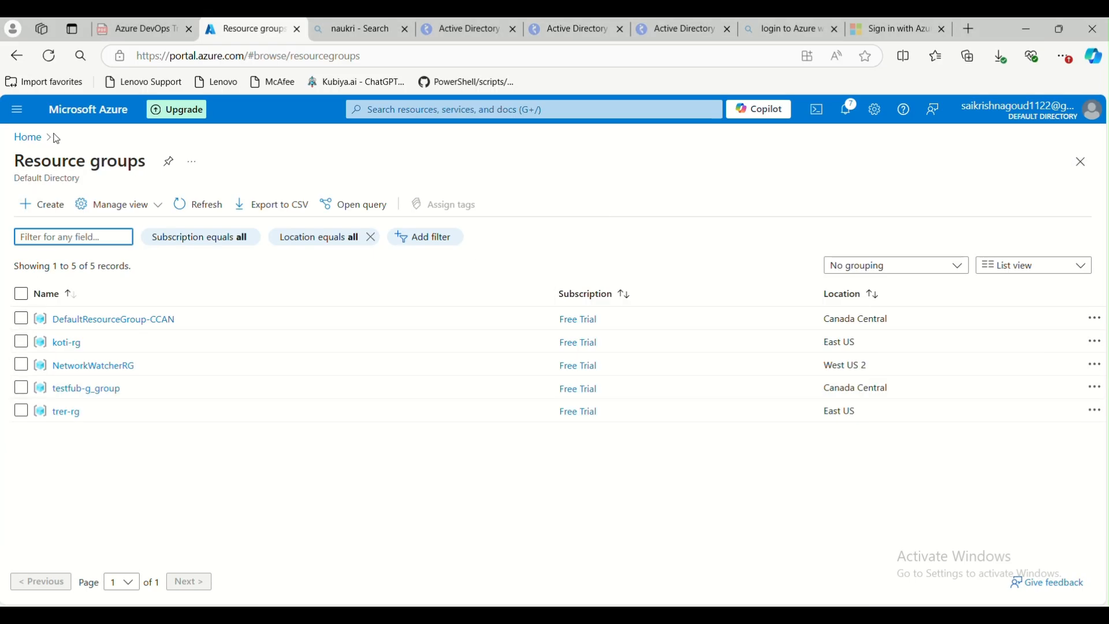
pyautogui.click(28, 136)
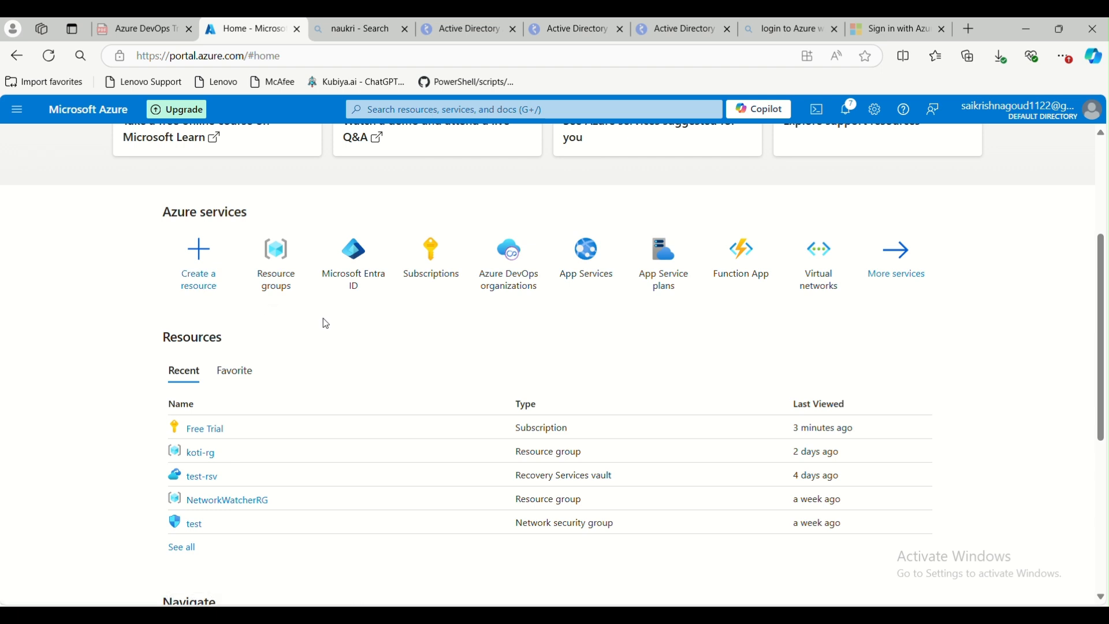
pyautogui.click(420, 271)
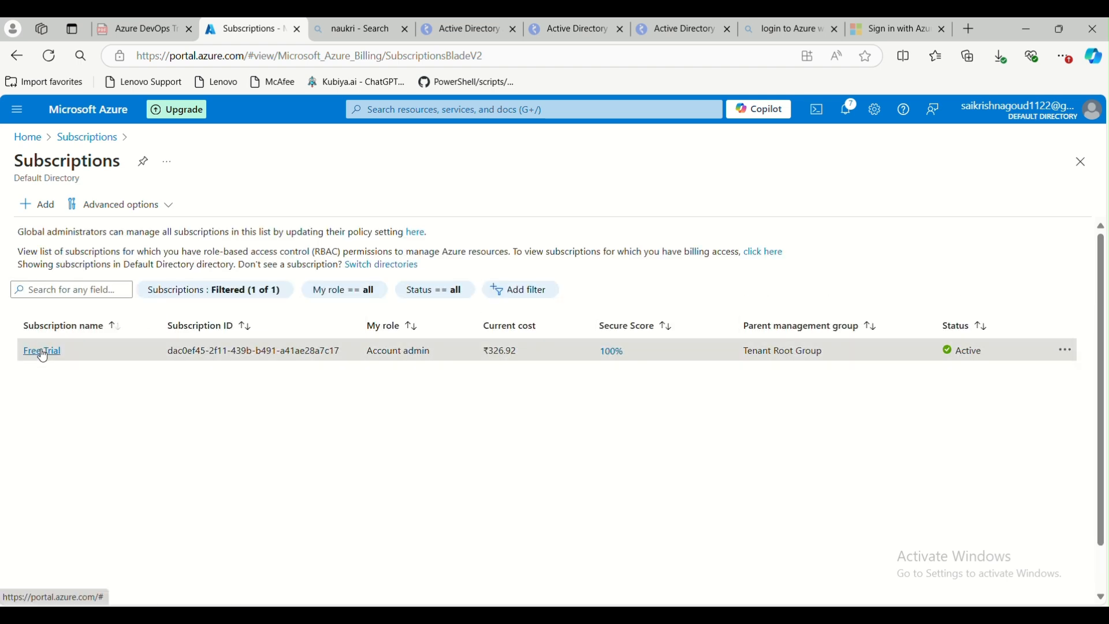
# Open the Free Trial subscription's access control roles and view the details of the Reader role
pyautogui.click(42, 351)
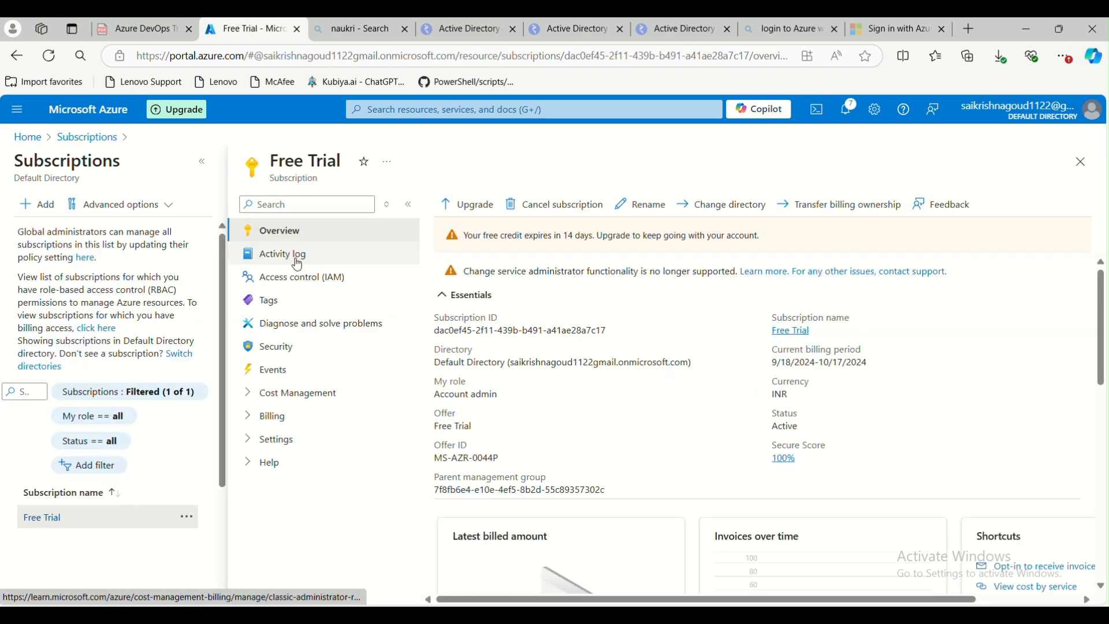
pyautogui.click(312, 278)
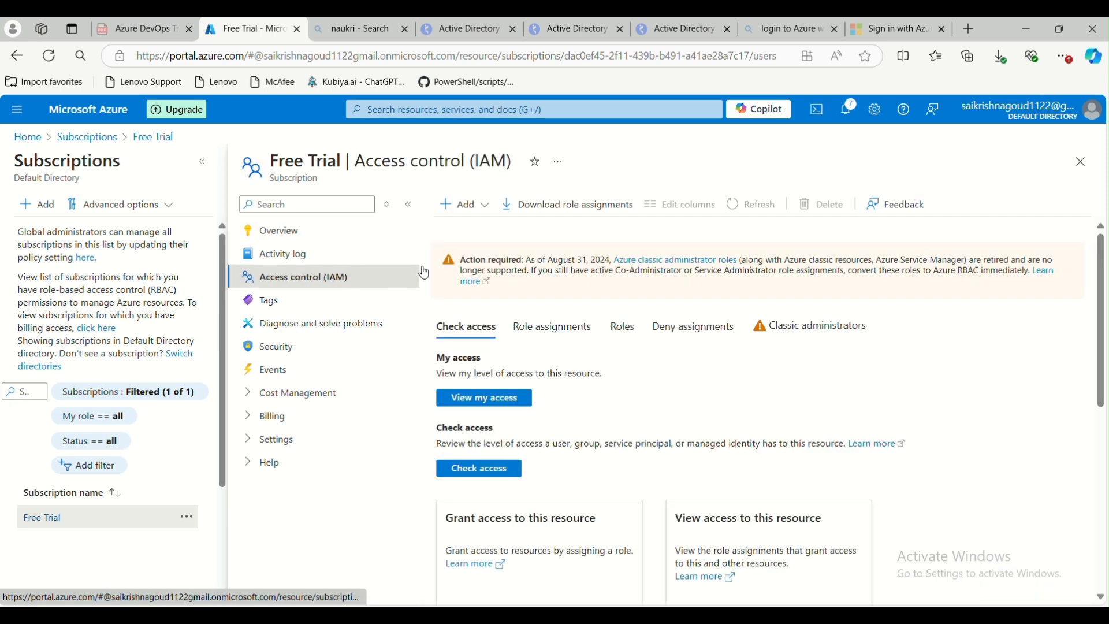
pyautogui.click(467, 206)
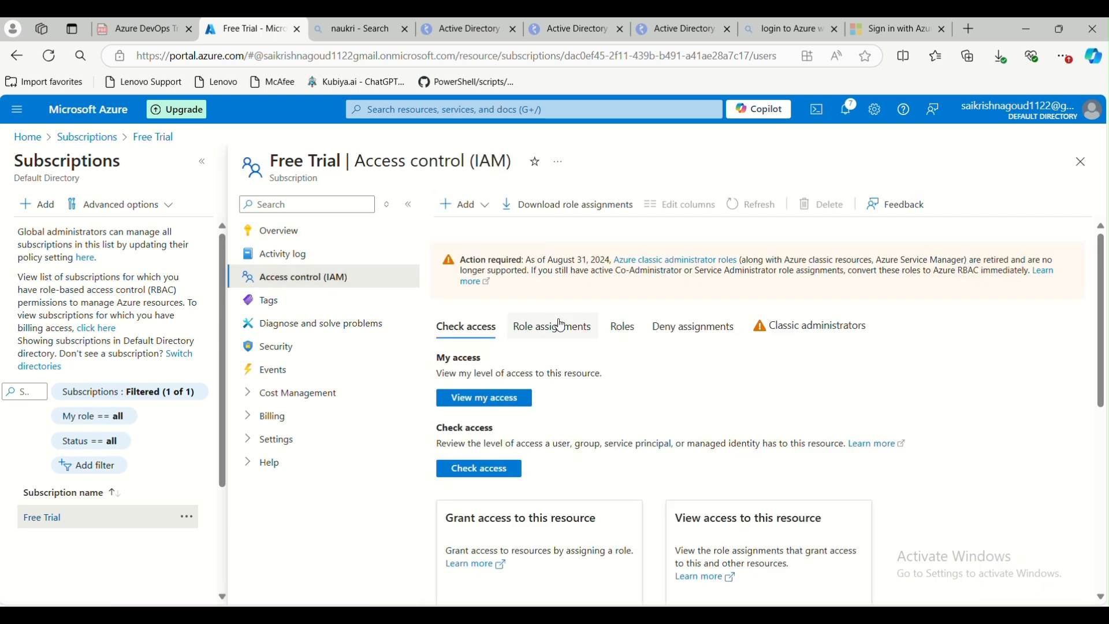
pyautogui.click(623, 327)
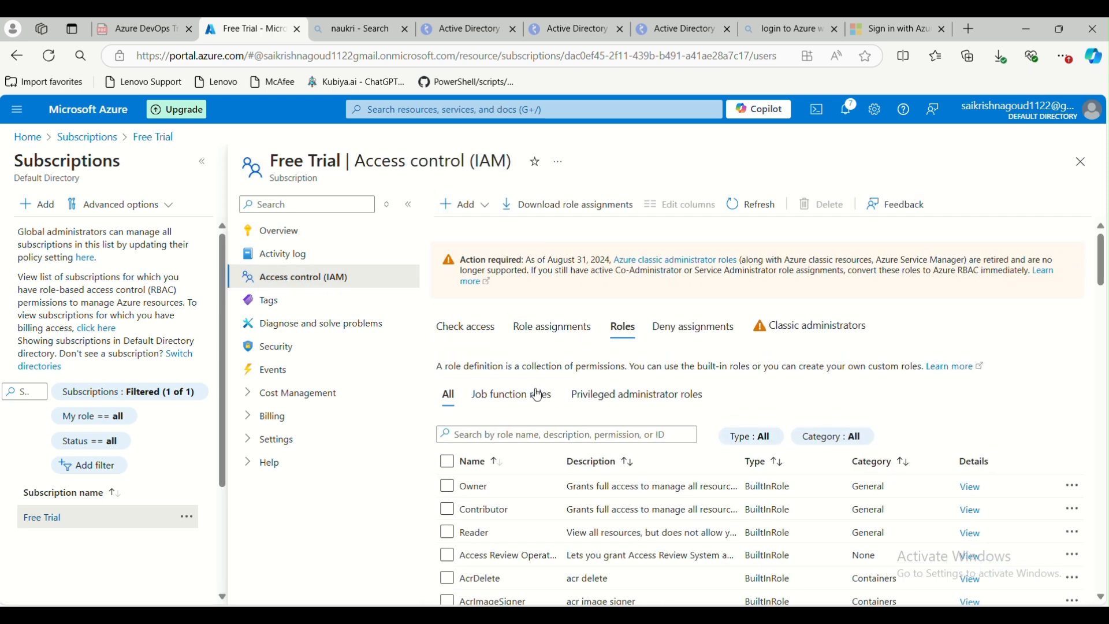
pyautogui.scroll(-1, 506, 460)
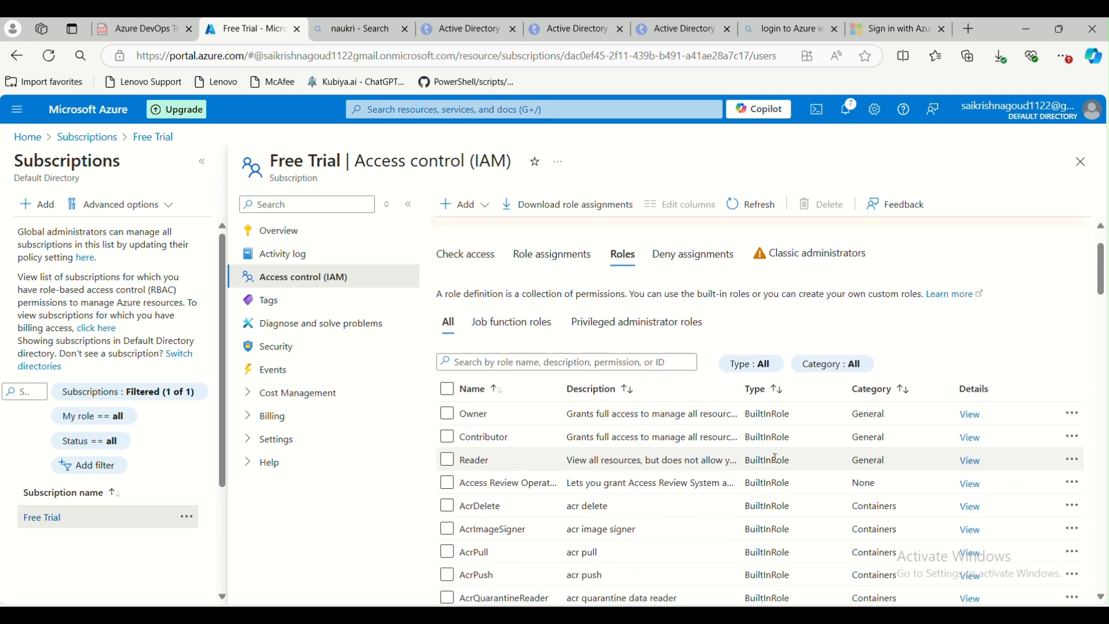
pyautogui.click(972, 461)
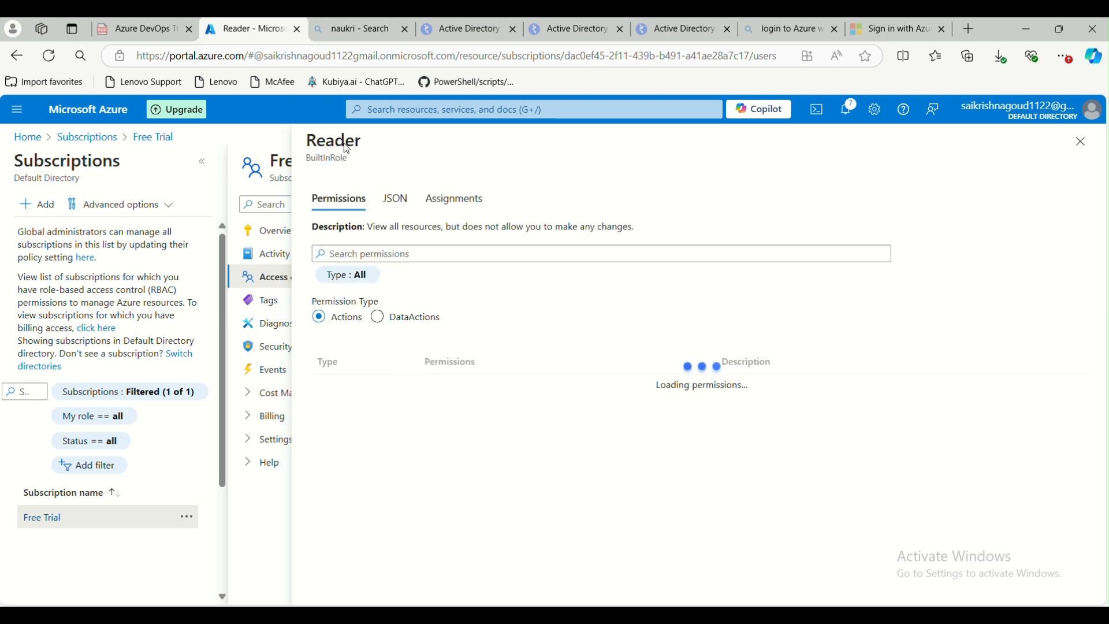
# Examine the Reader role's read permissions across the resource providers, then close its details
pyautogui.moveTo(308, 141); pyautogui.dragTo(346, 141)
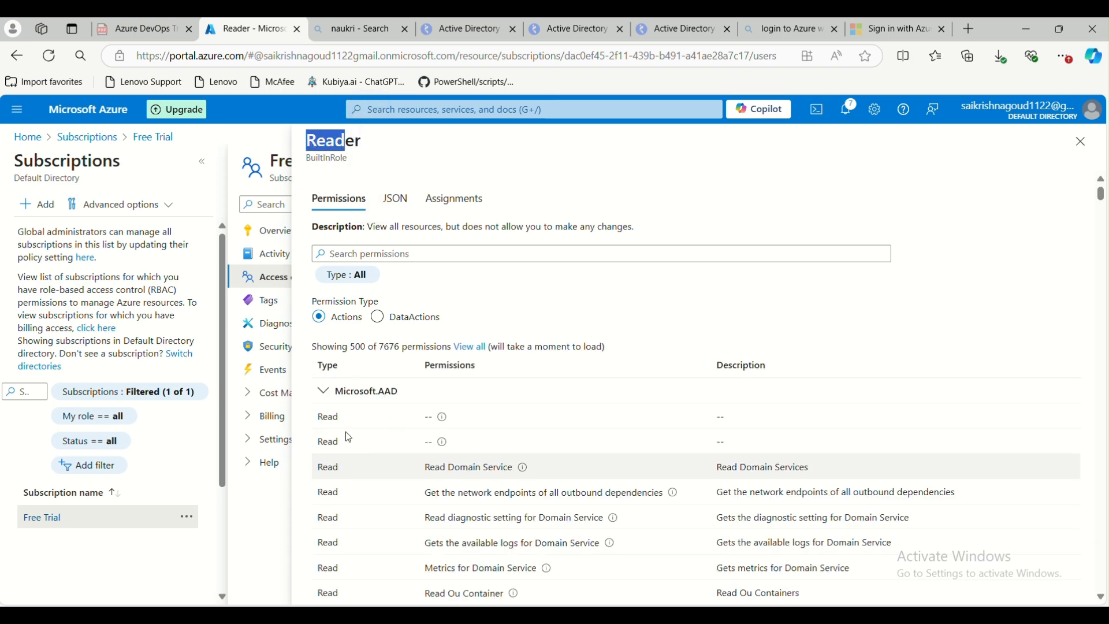
pyautogui.scroll(-3, 345, 432)
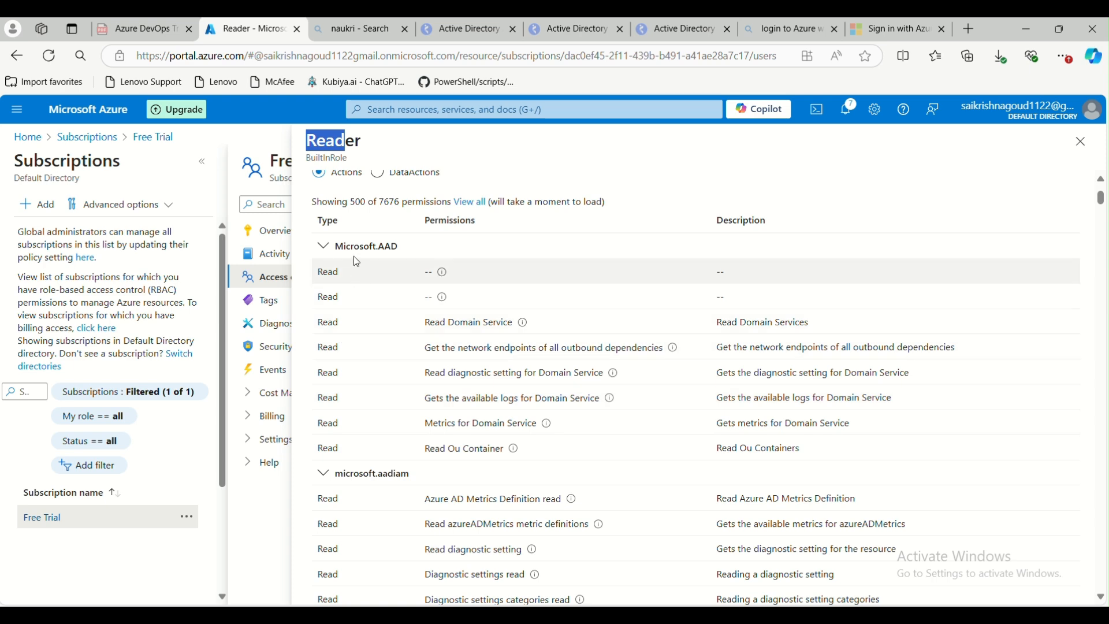
pyautogui.scroll(-1, 391, 252)
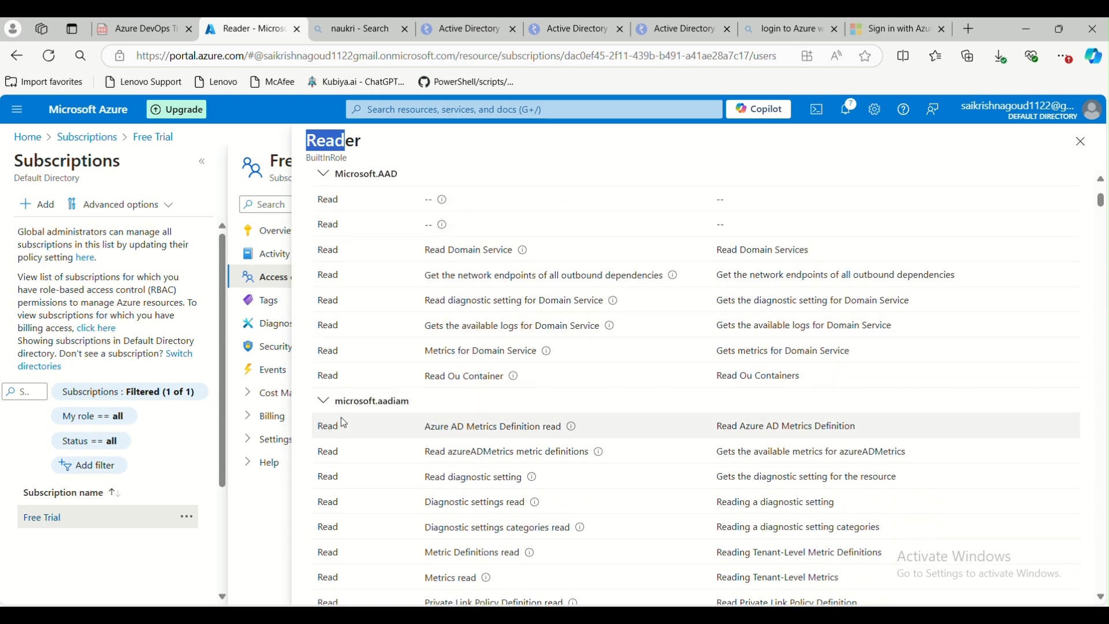
pyautogui.click(322, 406)
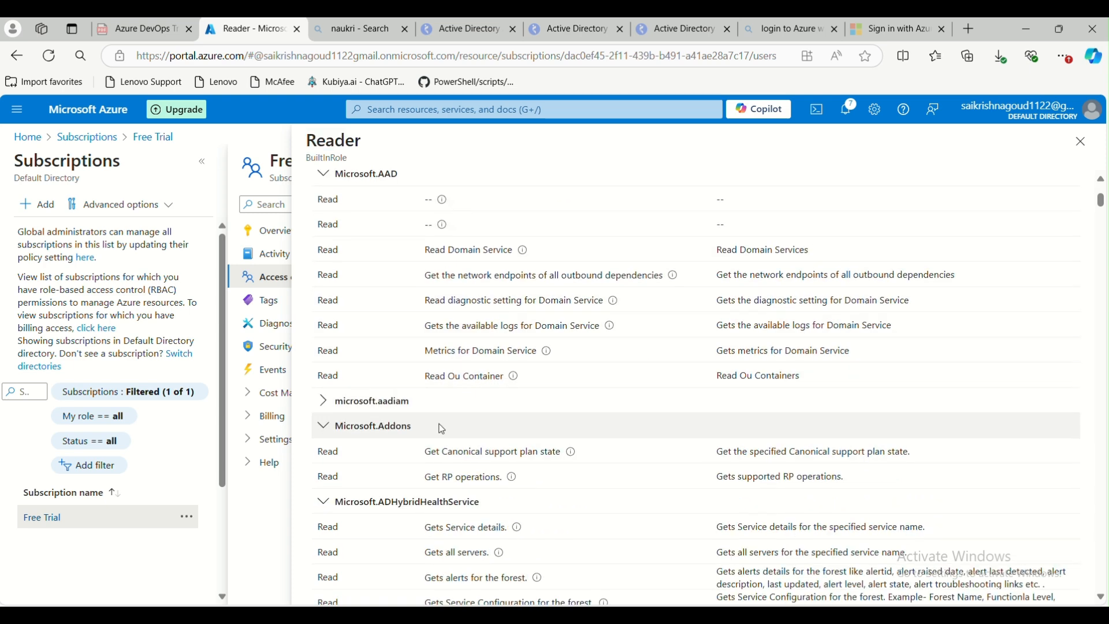
pyautogui.scroll(-1, 324, 416)
pyautogui.click(327, 364)
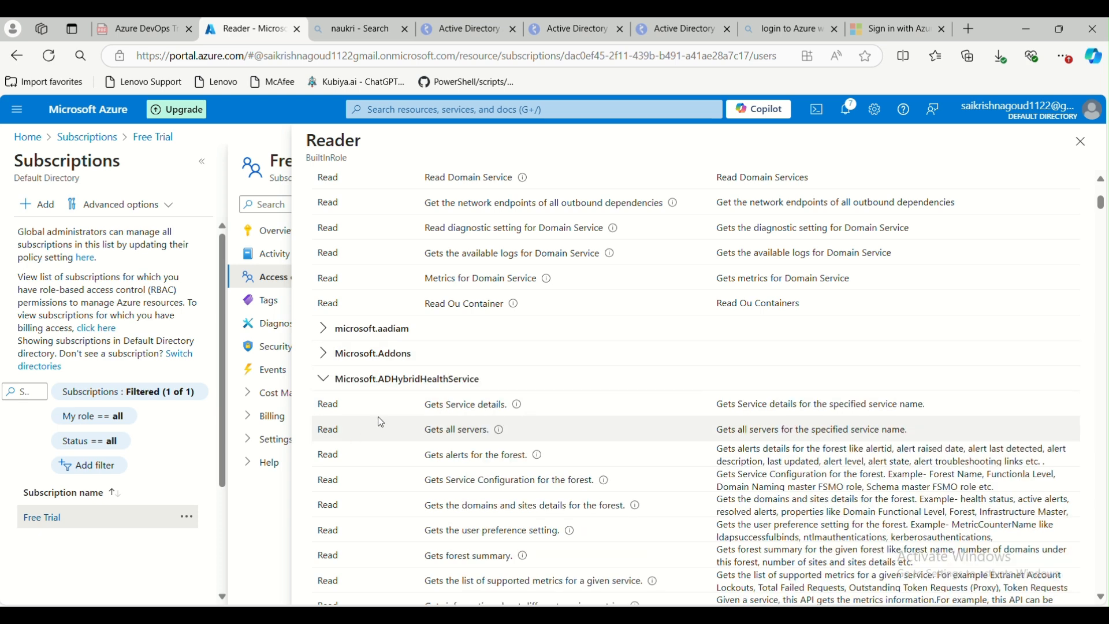
pyautogui.click(324, 384)
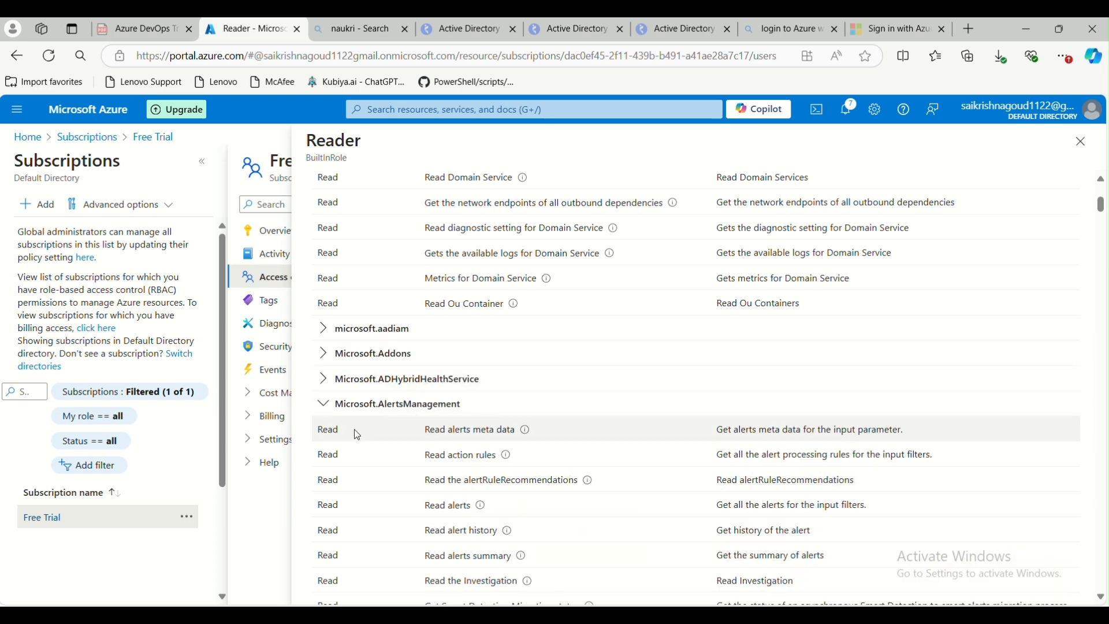
pyautogui.scroll(-1, 489, 428)
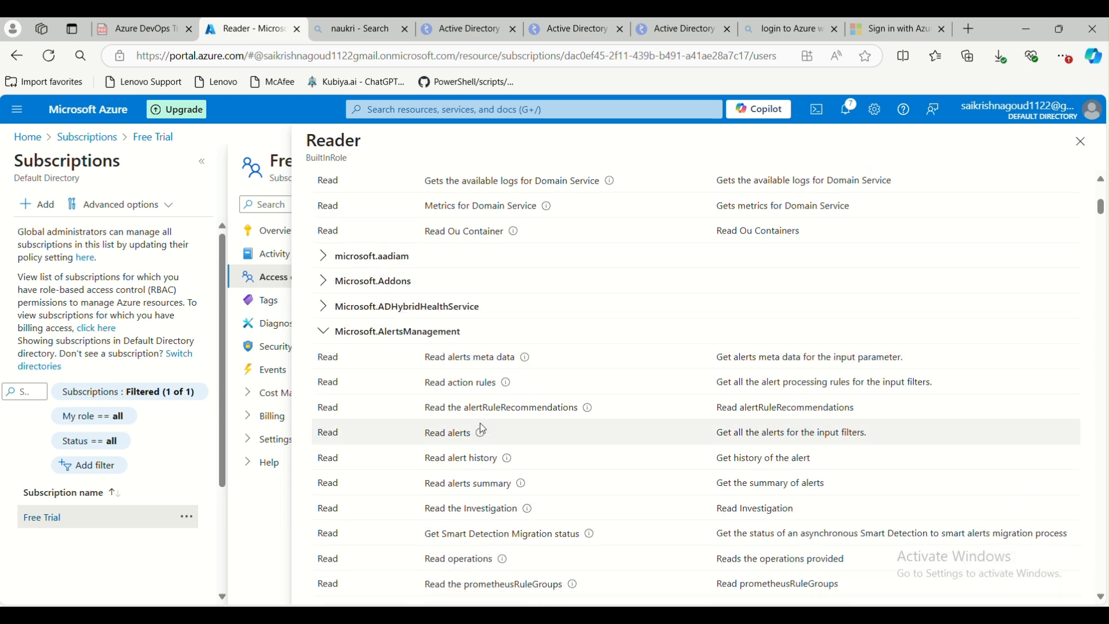
pyautogui.click(325, 334)
pyautogui.click(324, 363)
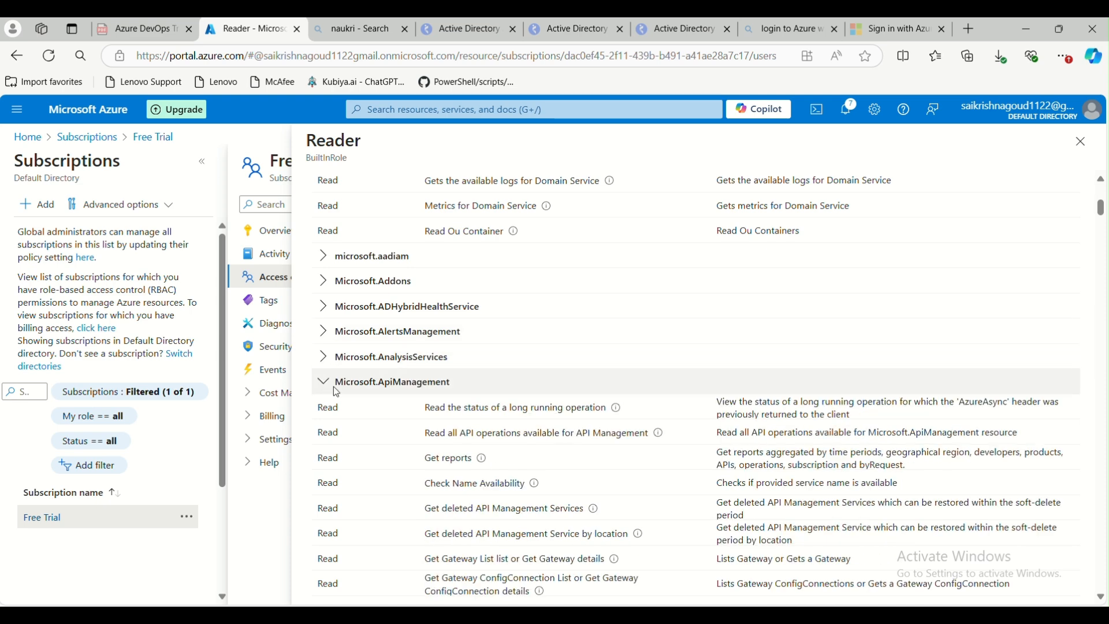
pyautogui.click(373, 390)
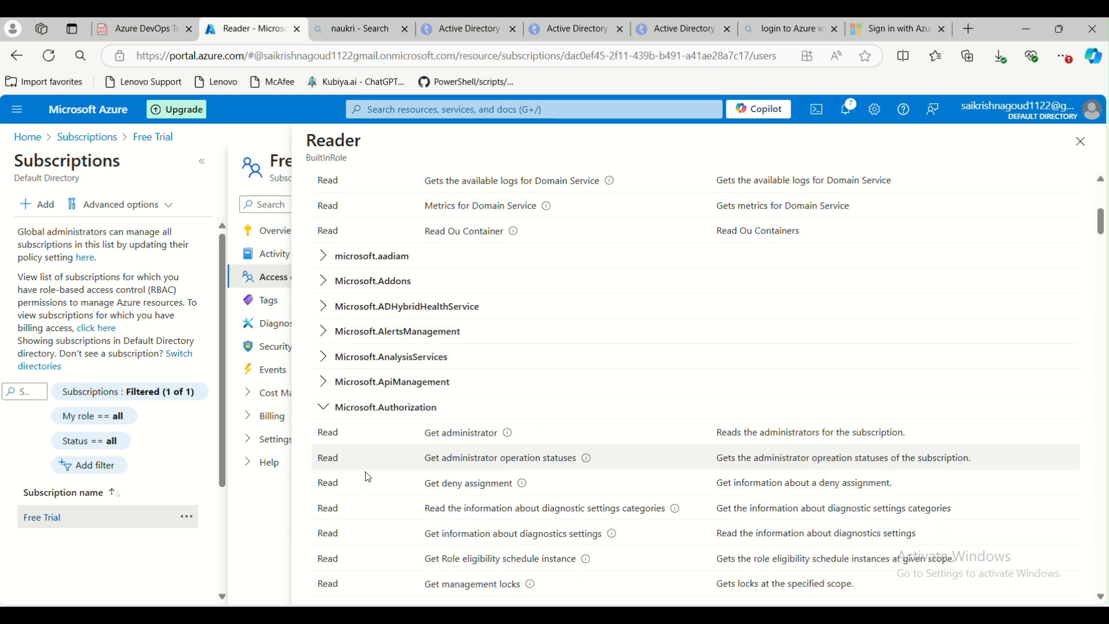
pyautogui.scroll(-3, 370, 482)
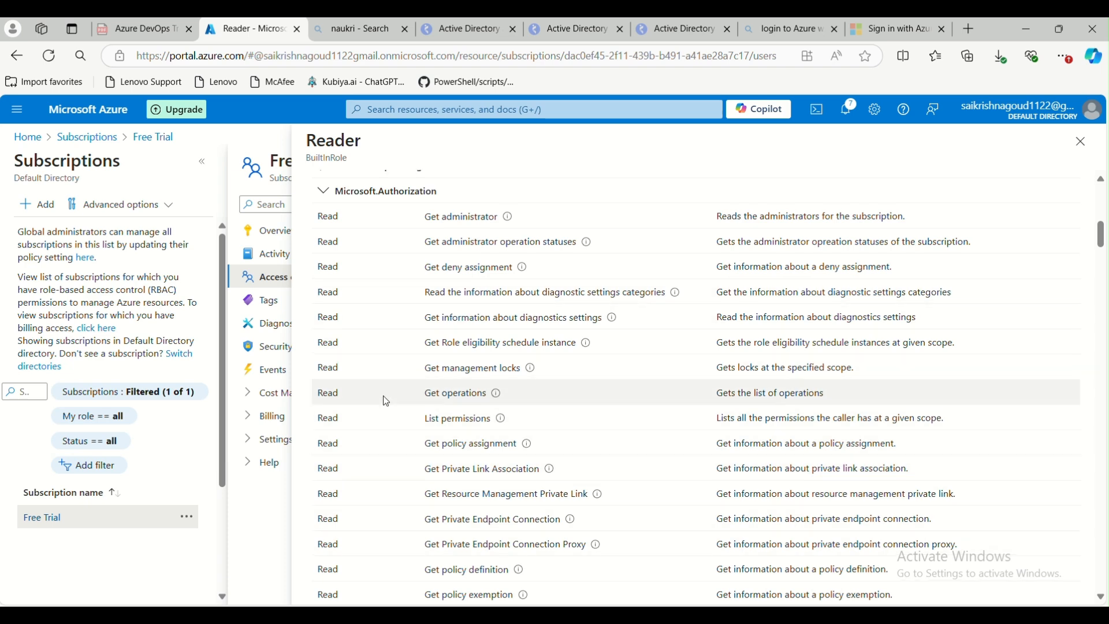
pyautogui.scroll(10, 391, 401)
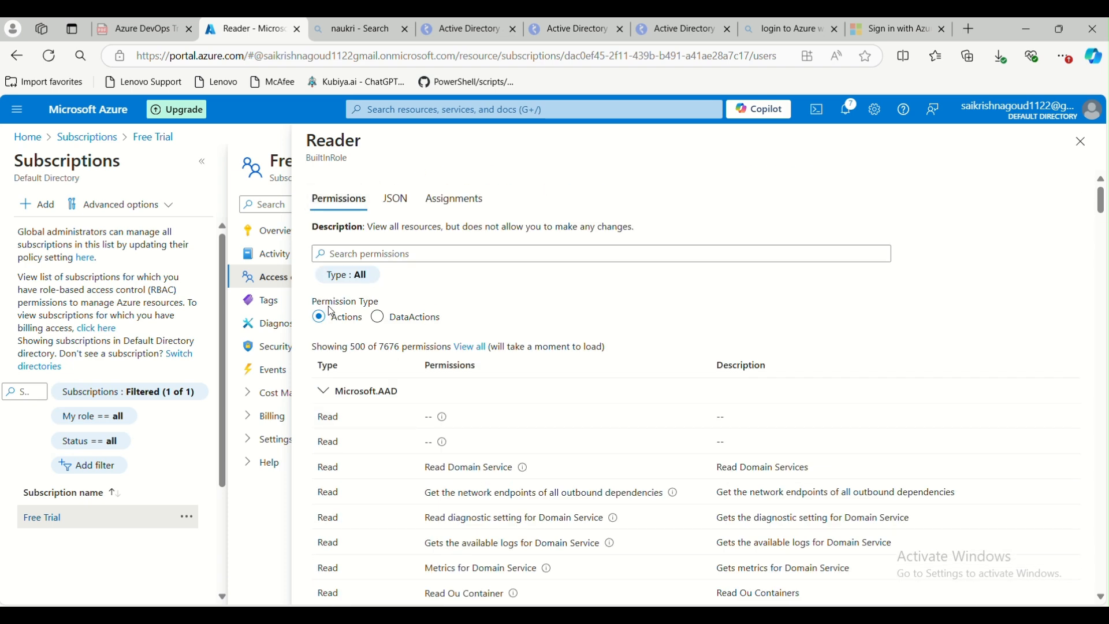
pyautogui.moveTo(308, 141); pyautogui.dragTo(363, 142)
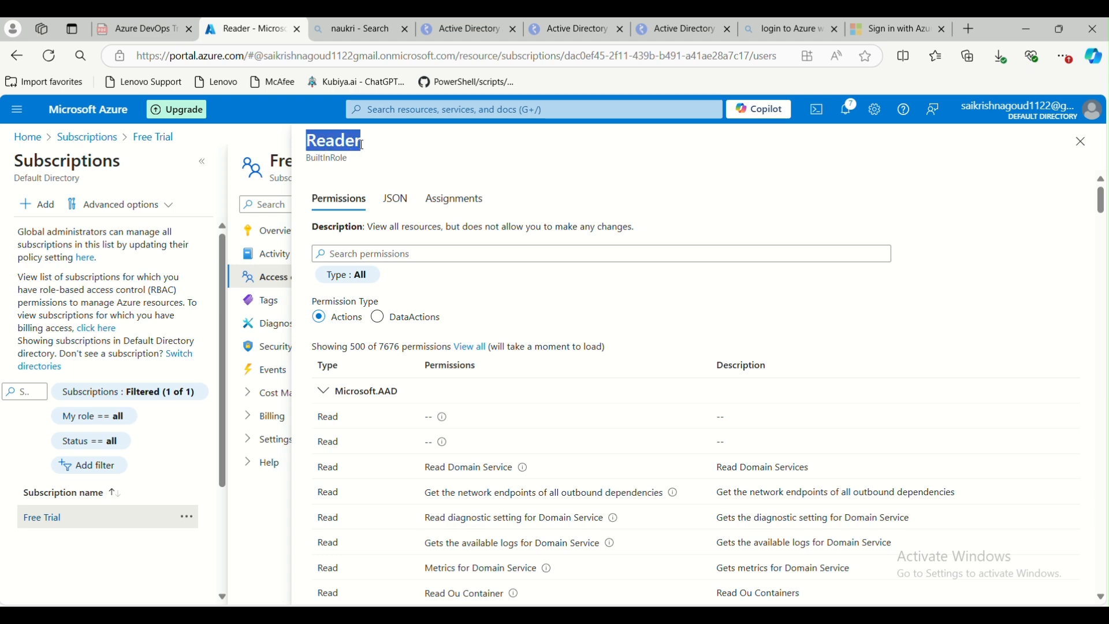
pyautogui.click(1082, 142)
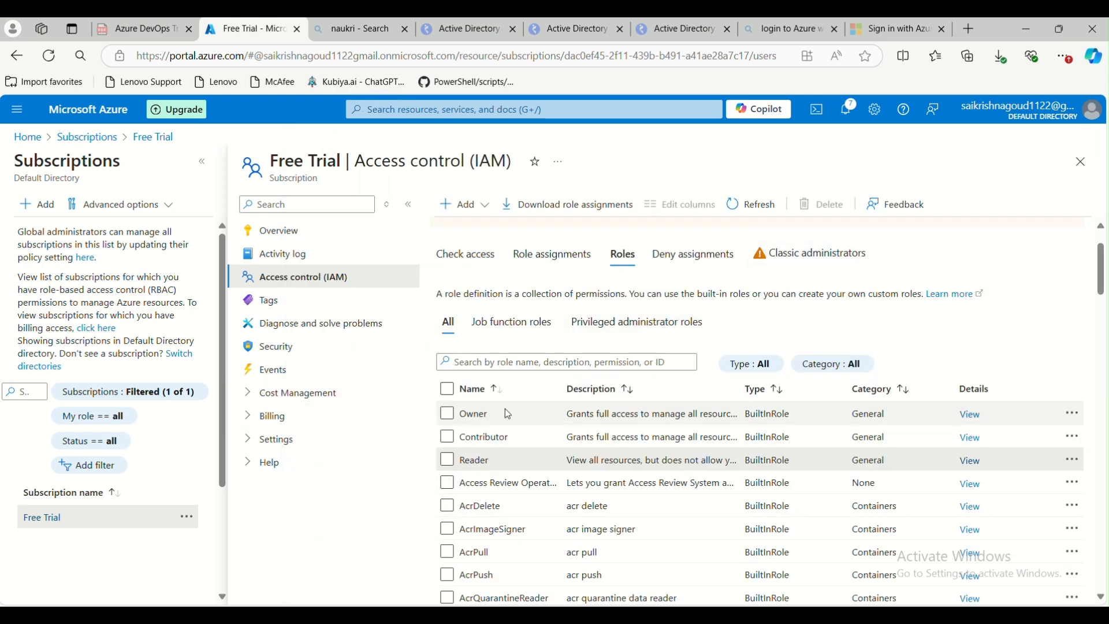
# Remove the Reader role assignment of the test-spn application from the subscription
pyautogui.click(551, 254)
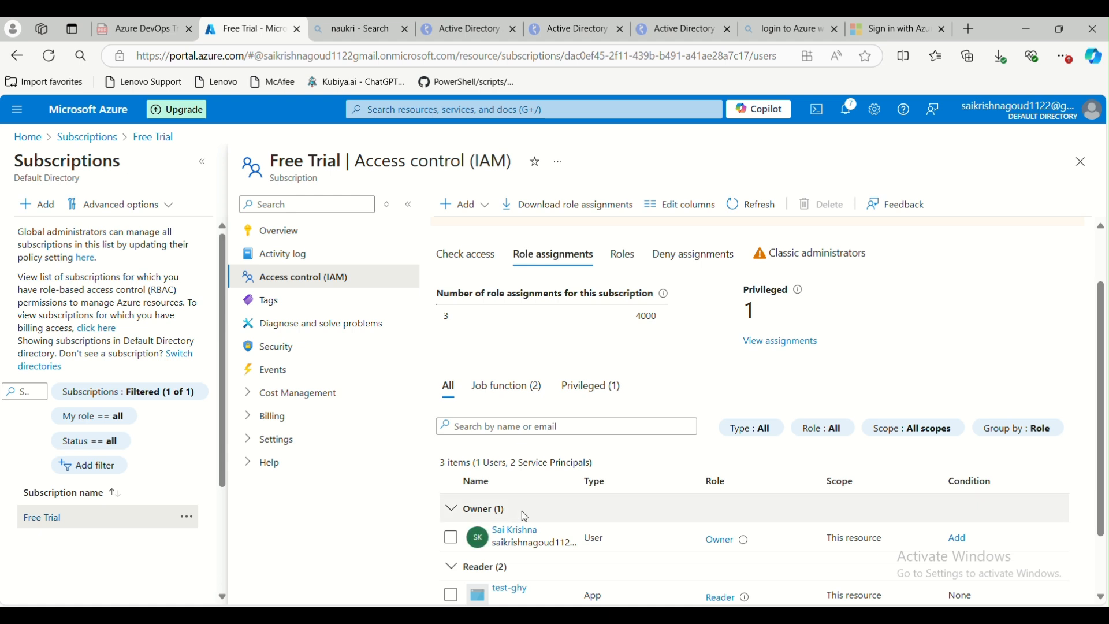
pyautogui.scroll(-2, 521, 501)
pyautogui.click(202, 163)
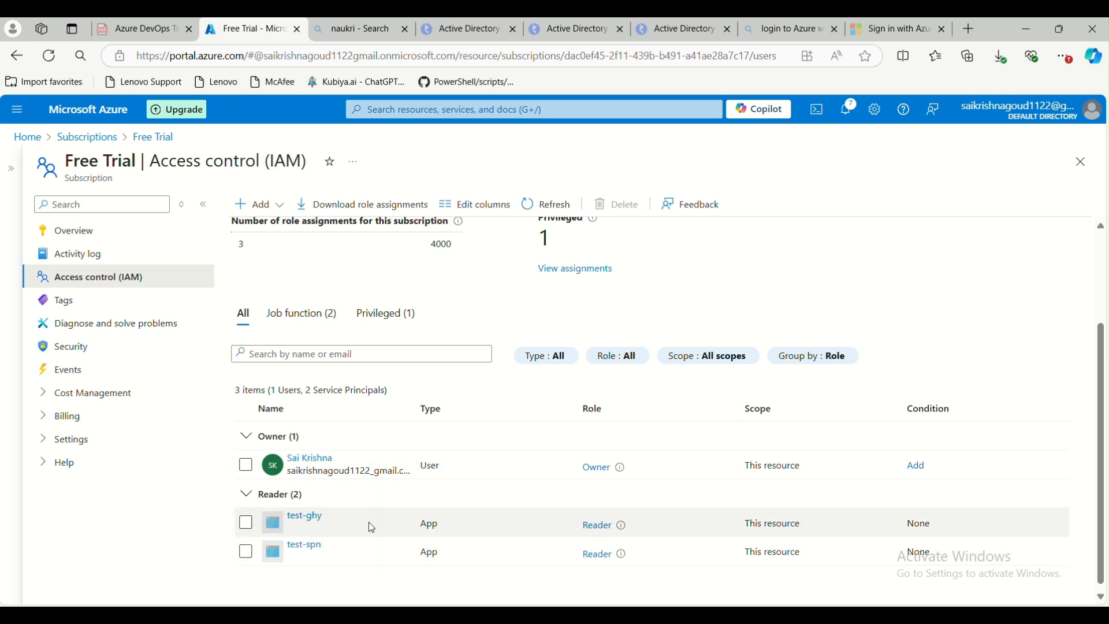
pyautogui.click(246, 556)
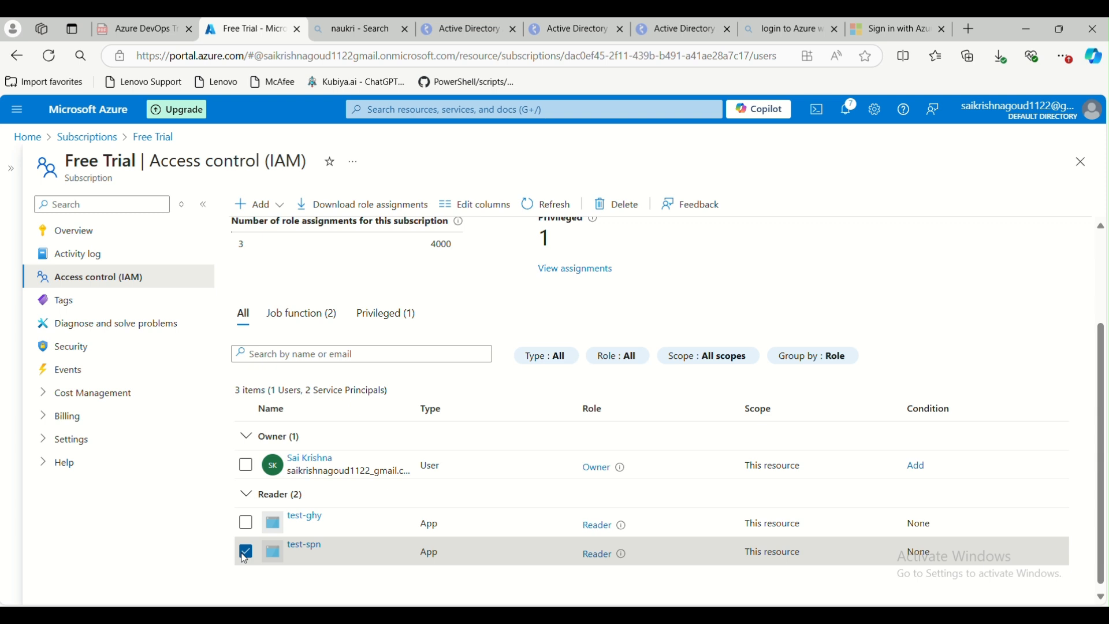
pyautogui.click(617, 205)
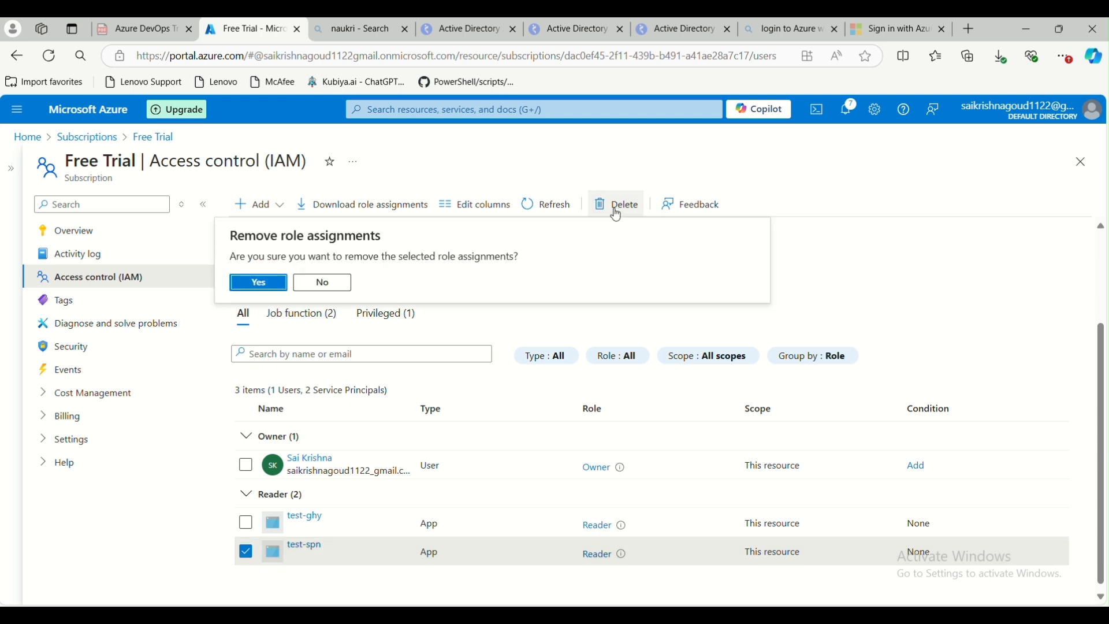
pyautogui.click(252, 286)
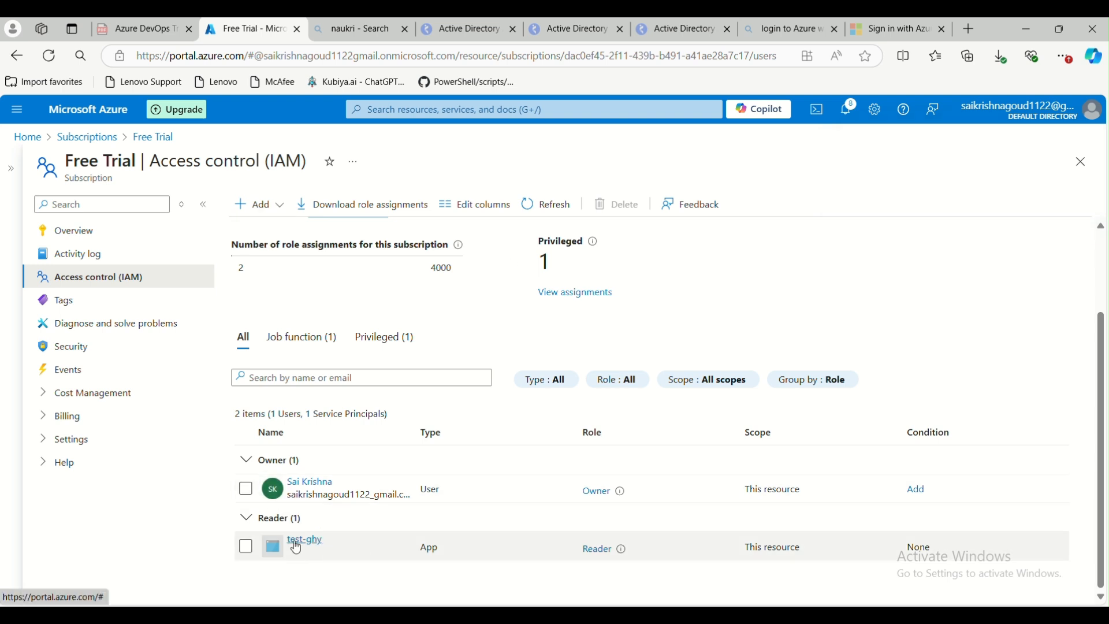
pyautogui.moveTo(257, 518); pyautogui.dragTo(293, 519)
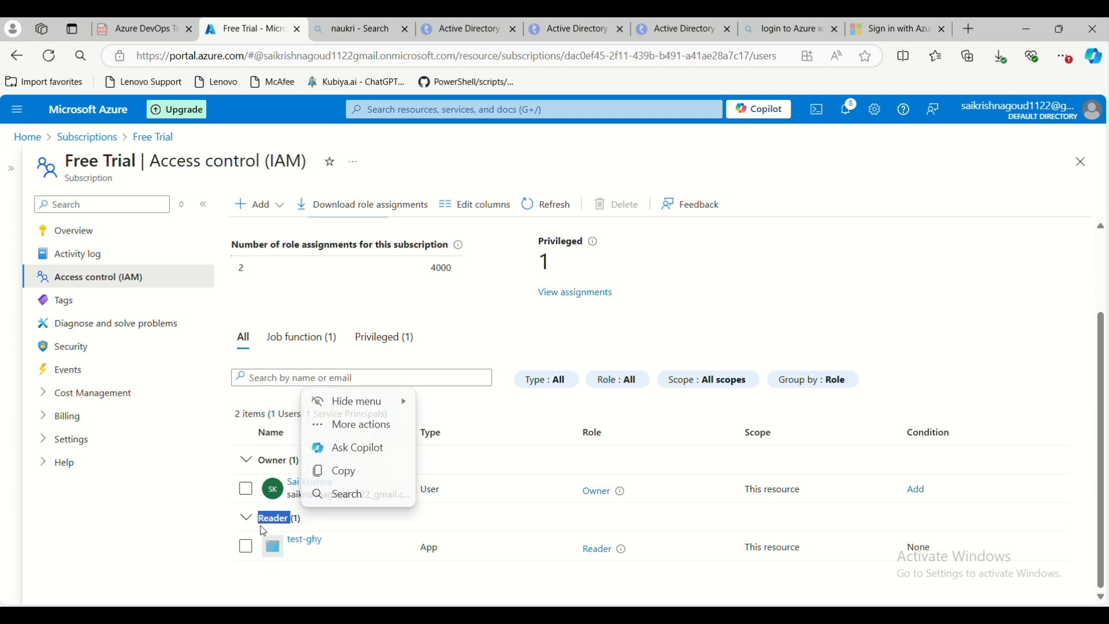
pyautogui.click(269, 583)
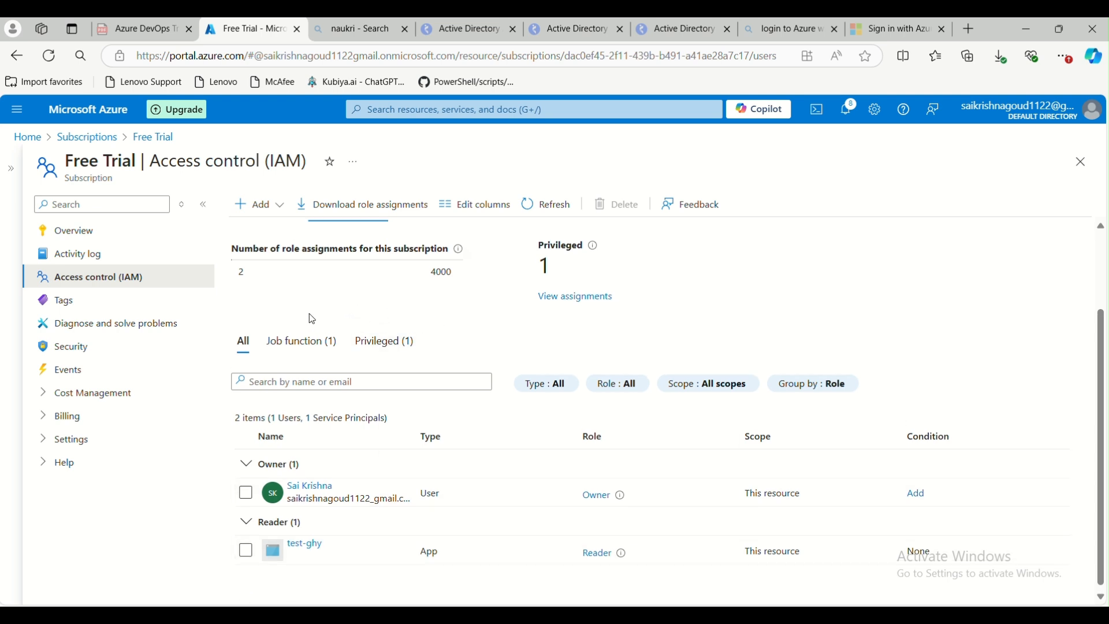
# Add a Contributor role assignment on the subscription for the test-spn application and review and assign it
pyautogui.click(257, 205)
pyautogui.click(275, 231)
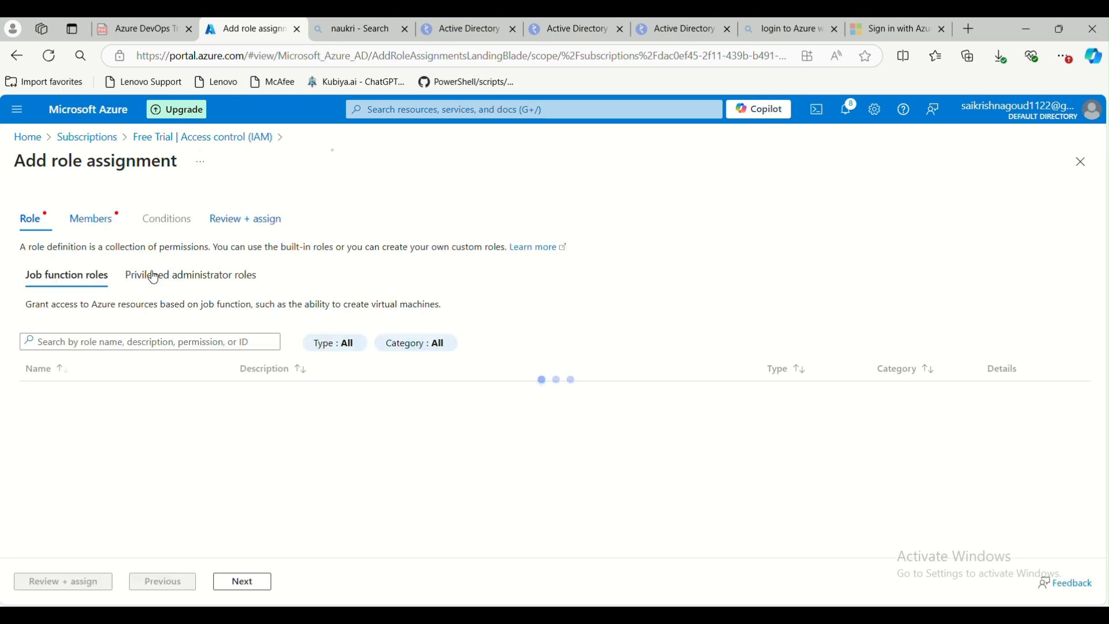
pyautogui.click(144, 277)
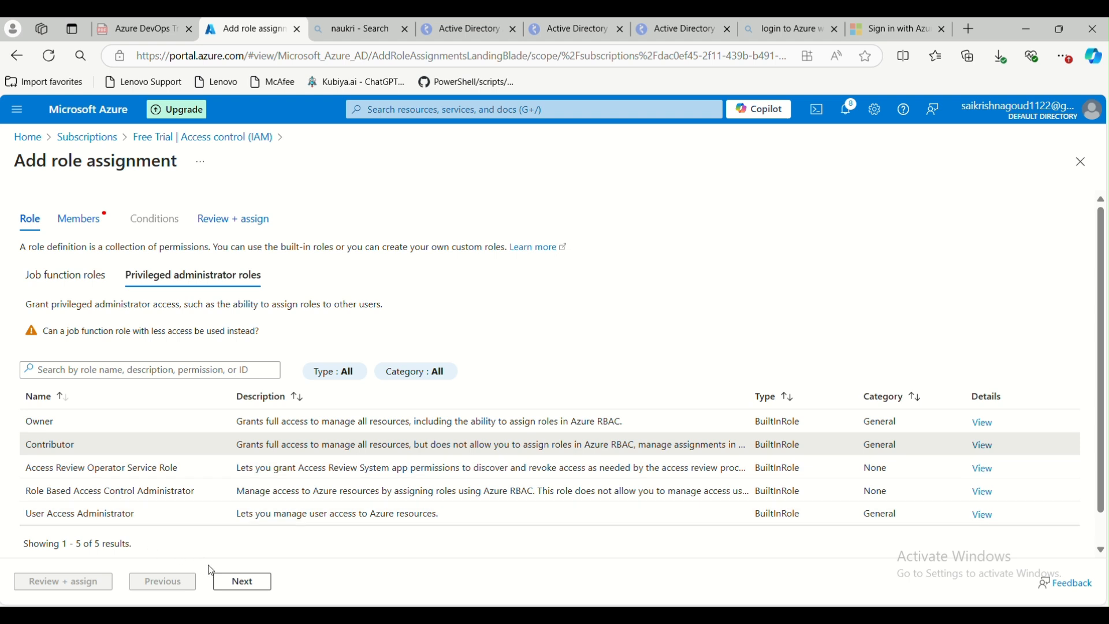
pyautogui.click(243, 584)
pyautogui.click(168, 340)
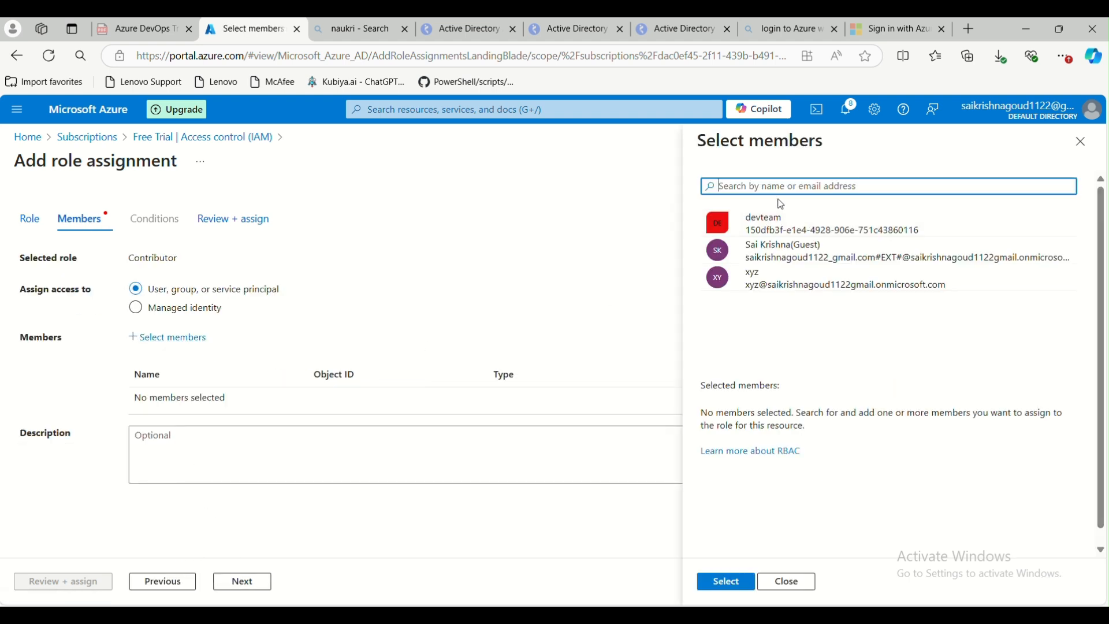
pyautogui.write('test')
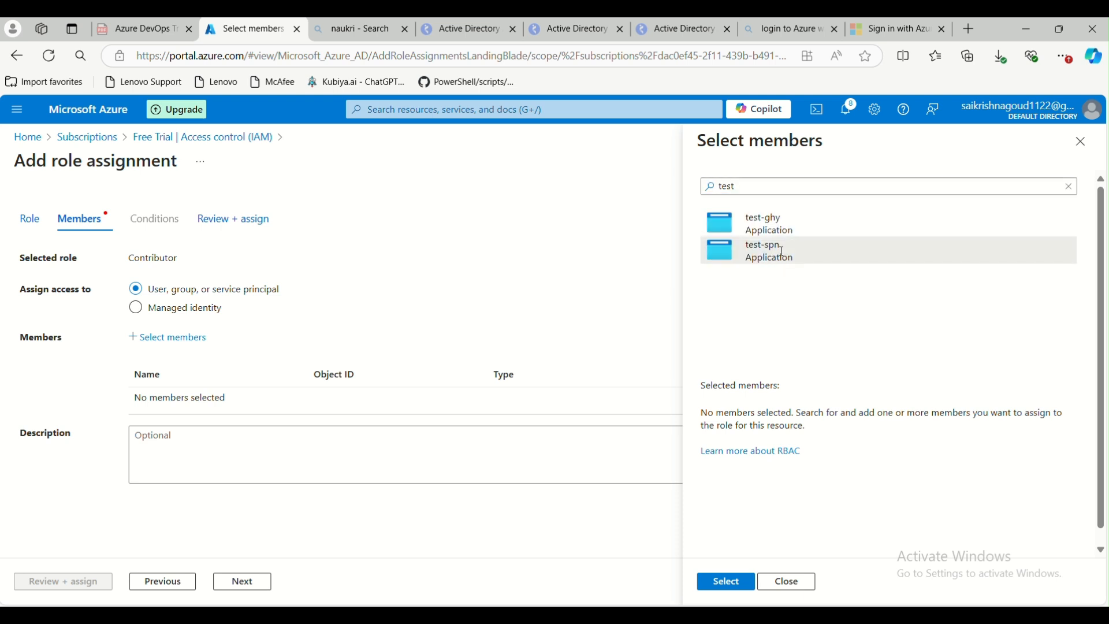
pyautogui.click(780, 252)
pyautogui.click(712, 595)
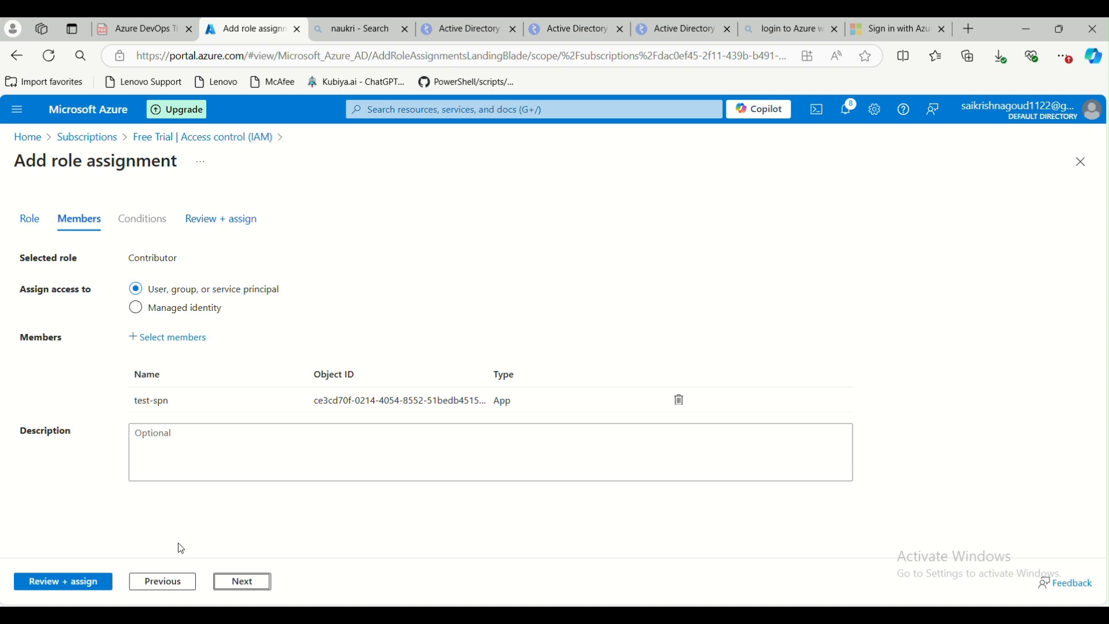
pyautogui.click(45, 584)
pyautogui.click(46, 585)
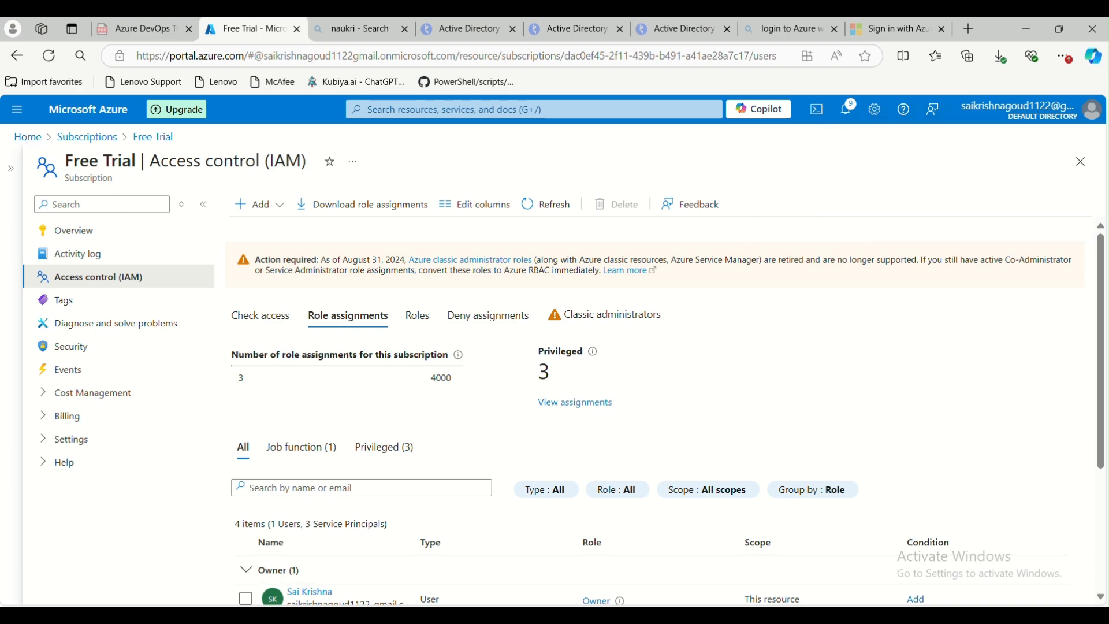
# Switch to PowerShell and rerun az group create -l westus -n MyResourceGroup as the service principal
pyautogui.hotkey('alt', 'Tab')
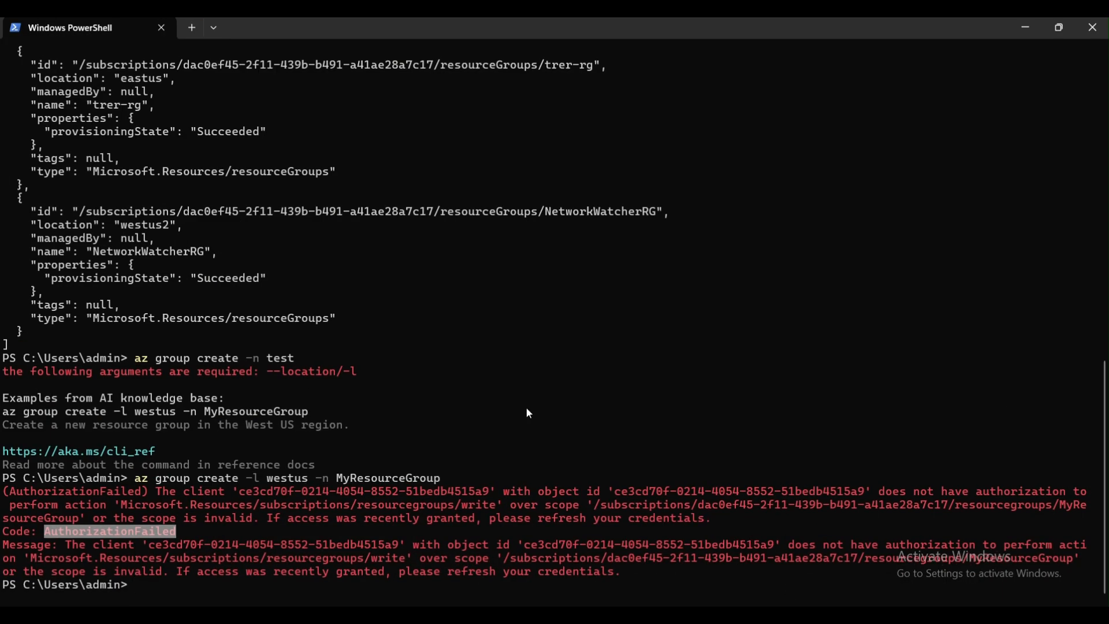
pyautogui.press('Up')
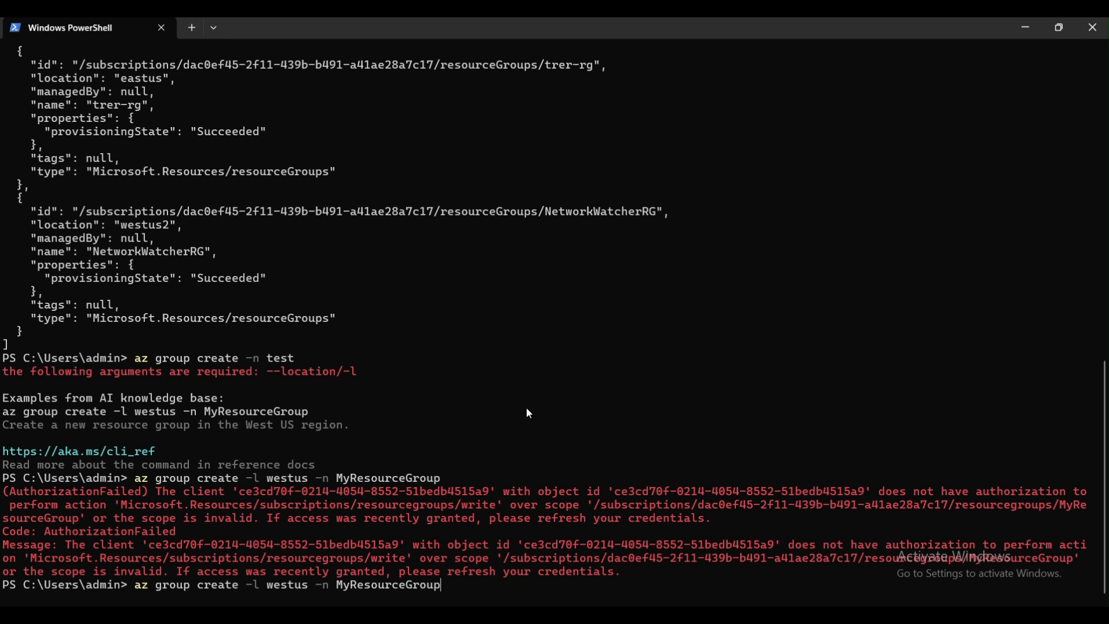
pyautogui.press('Return')
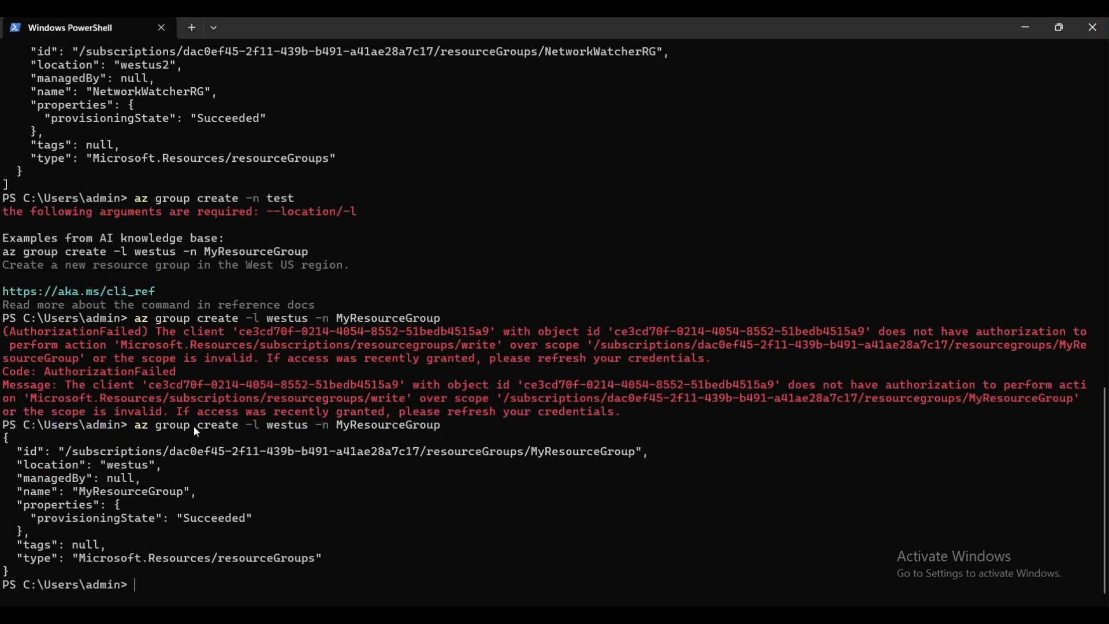
# Check the portal's resource group list for the newly created MyResourceGroup
pyautogui.moveTo(337, 426); pyautogui.dragTo(442, 426)
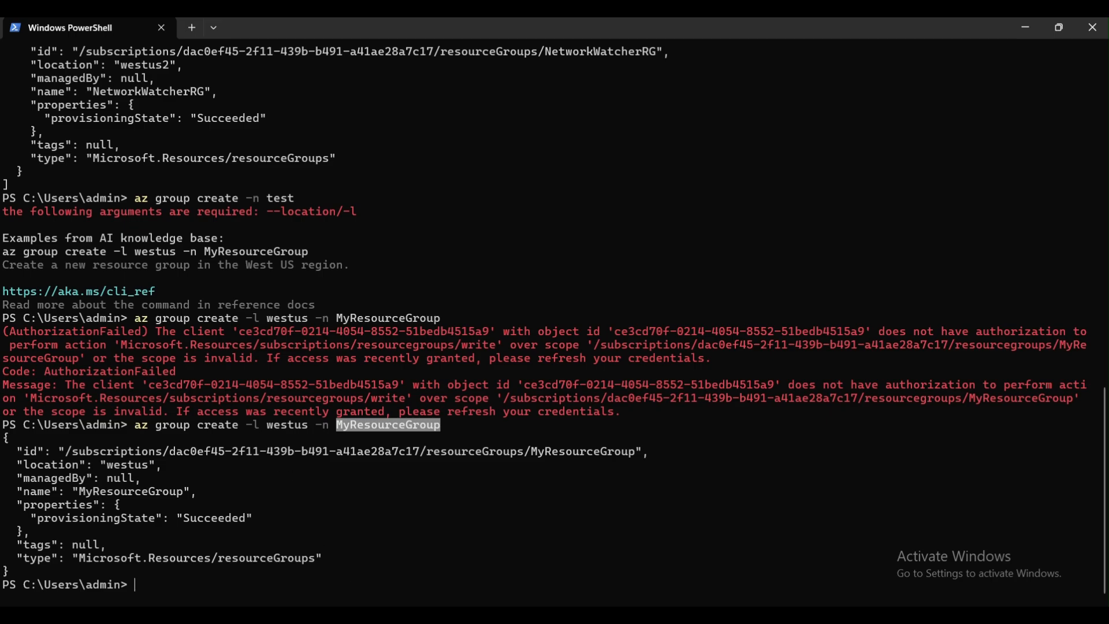
pyautogui.hotkey('alt', 'Tab')
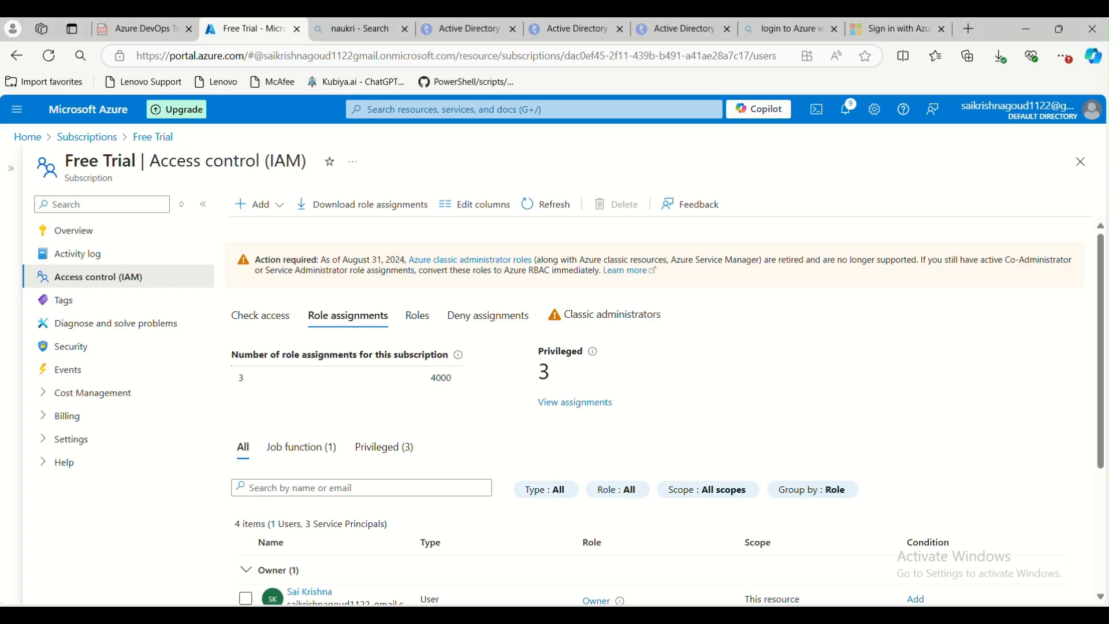
pyautogui.click(32, 141)
pyautogui.click(370, 279)
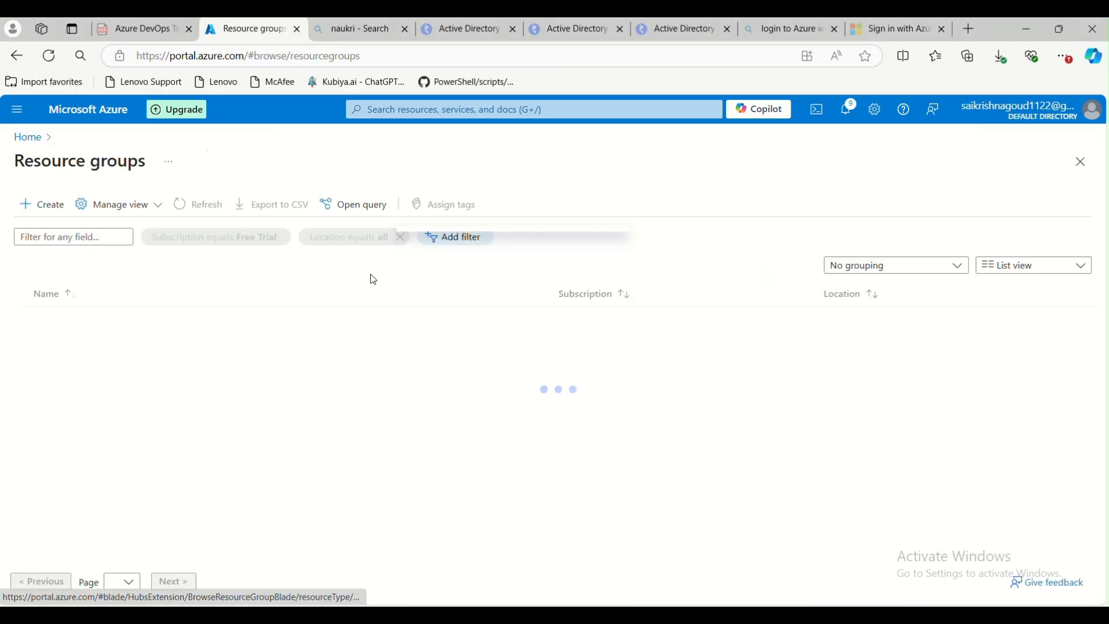
pyautogui.click(208, 204)
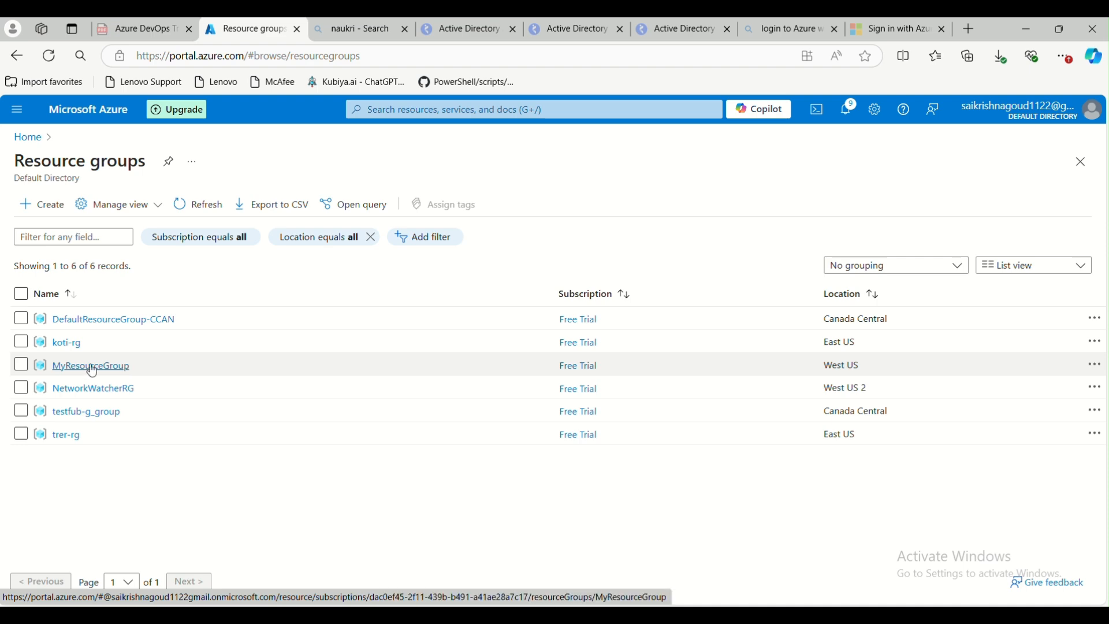
# Examine the az group create output for MyResourceGroup in the terminal
pyautogui.hotkey('alt', 'Tab')
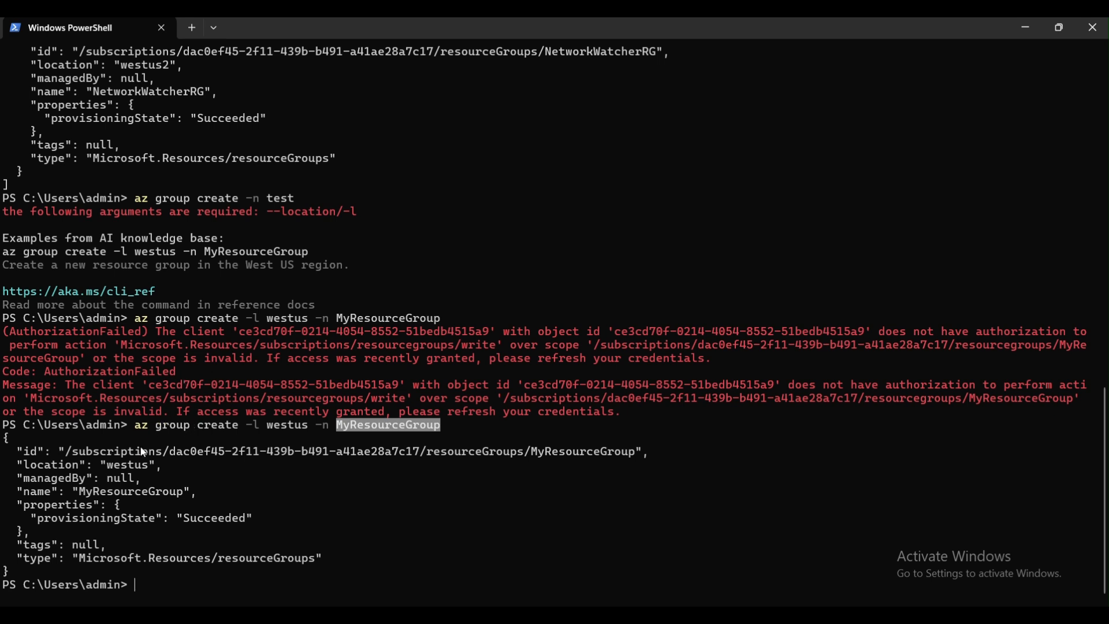
pyautogui.moveTo(322, 560); pyautogui.dragTo(1, 448)
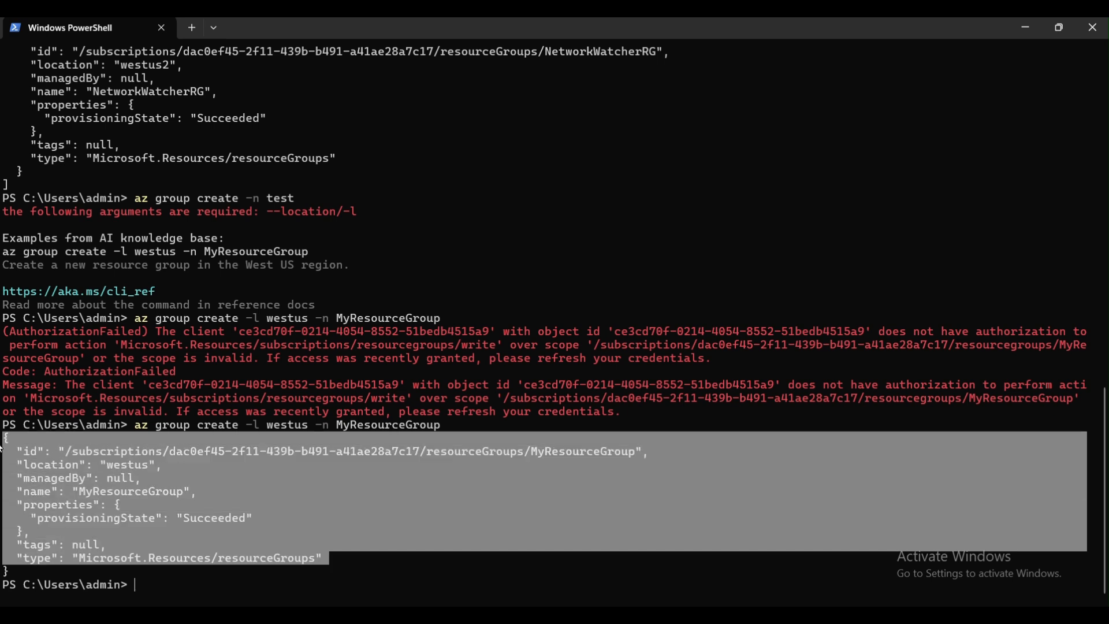
pyautogui.click(237, 518)
pyautogui.moveTo(322, 560); pyautogui.dragTo(1, 456)
pyautogui.moveTo(344, 426); pyautogui.dragTo(438, 432)
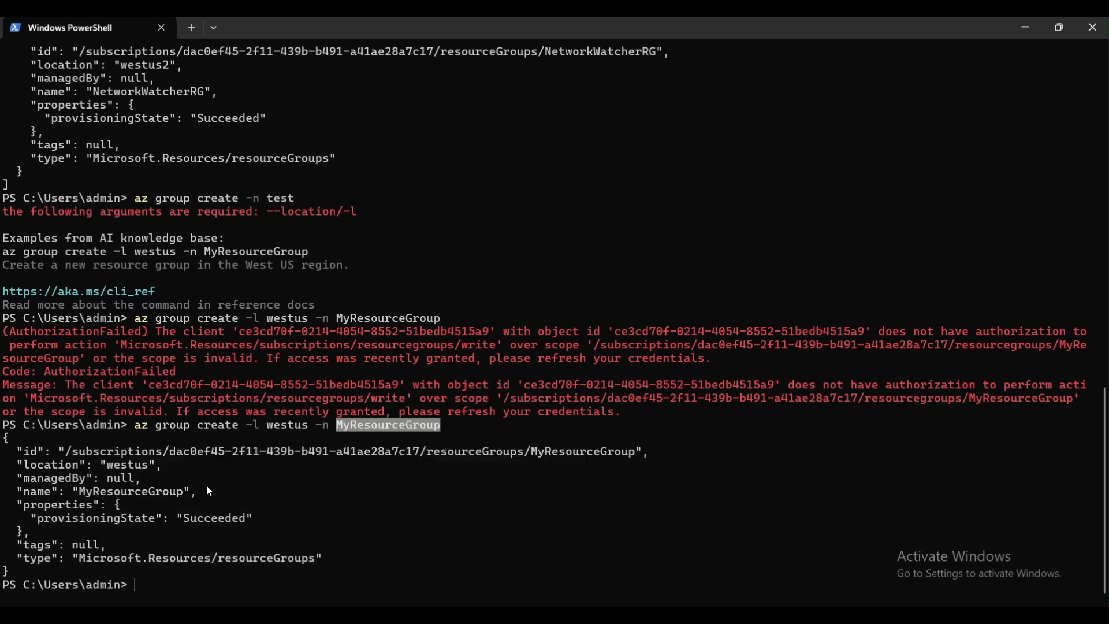
pyautogui.moveTo(328, 556); pyautogui.dragTo(1, 439)
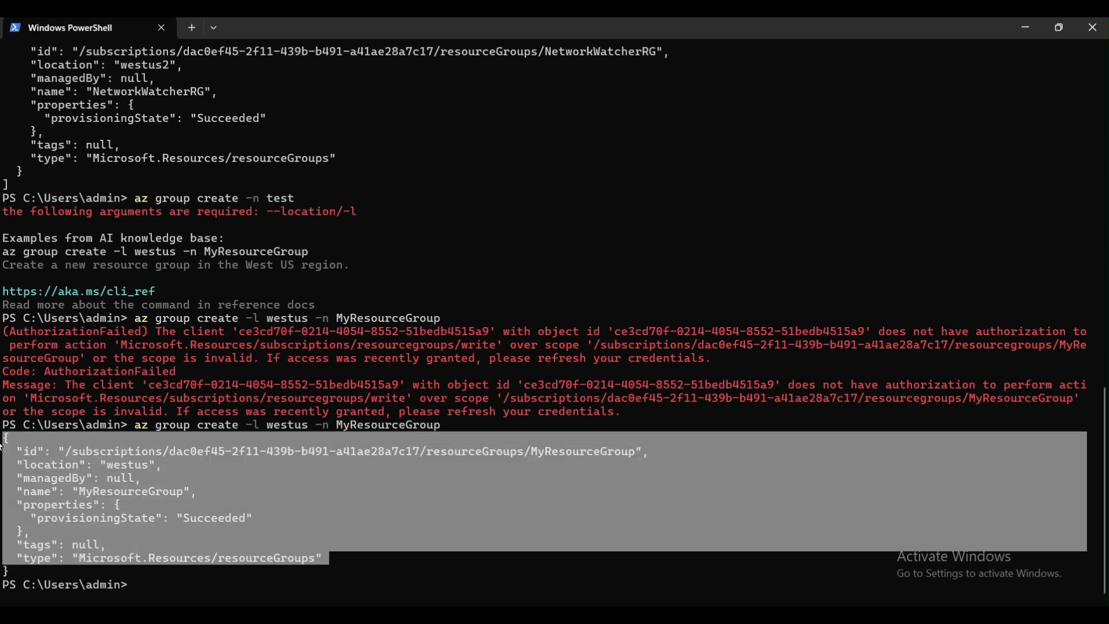
pyautogui.click(397, 604)
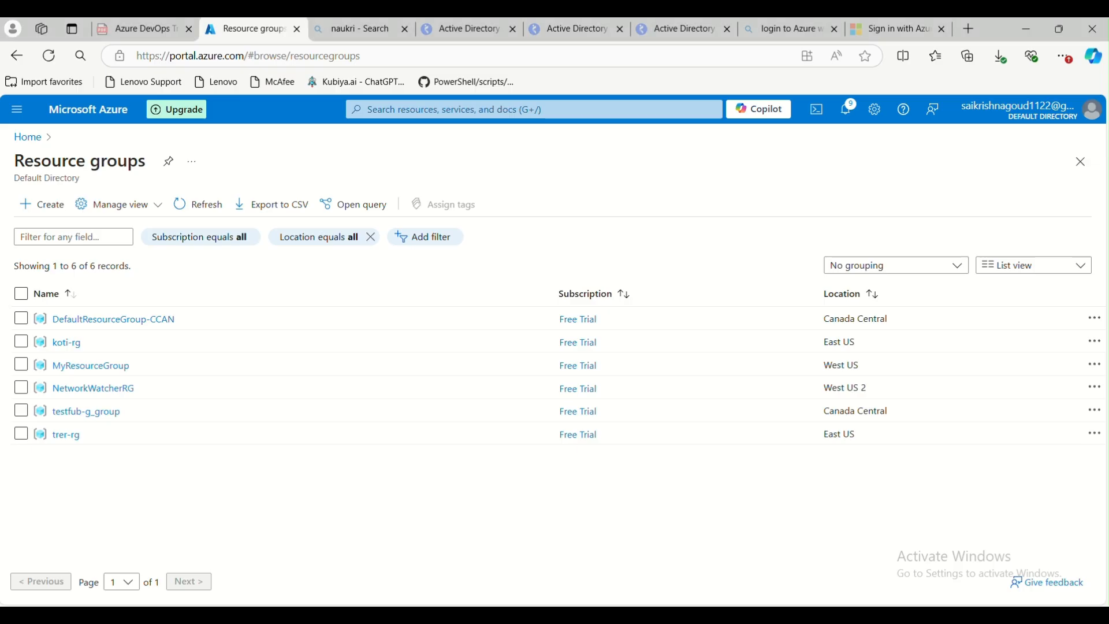
pyautogui.hotkey('alt', 'Tab')
pyautogui.click(548, 563)
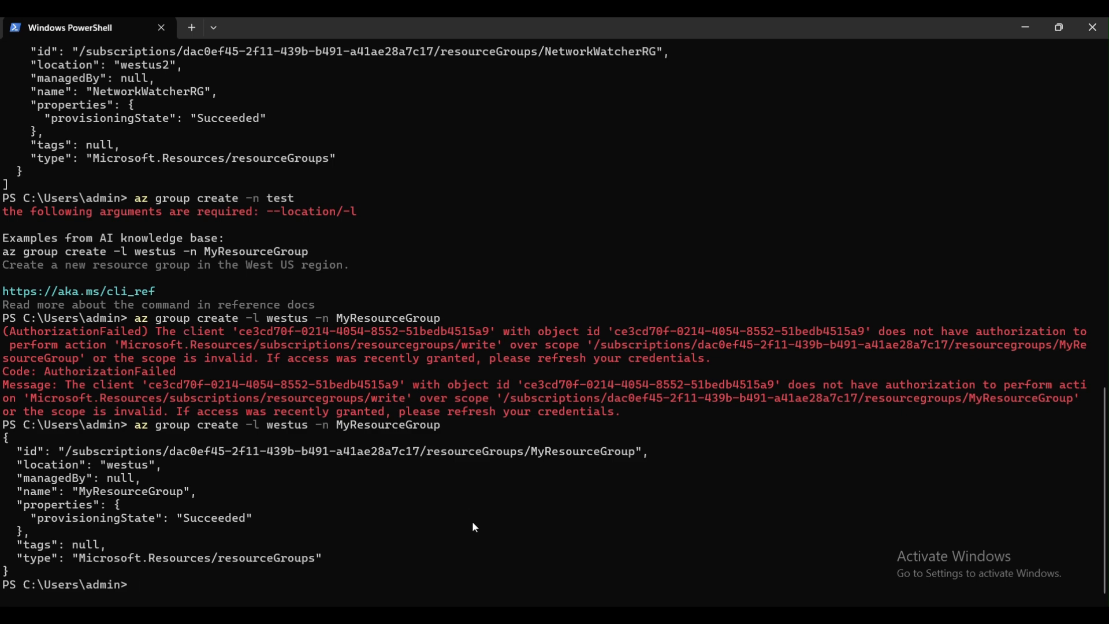
# Switch to Paint and add a text list reading Jenkins, Azure DEvops and Git beside the roles diagram
pyautogui.moveTo(687, 614)
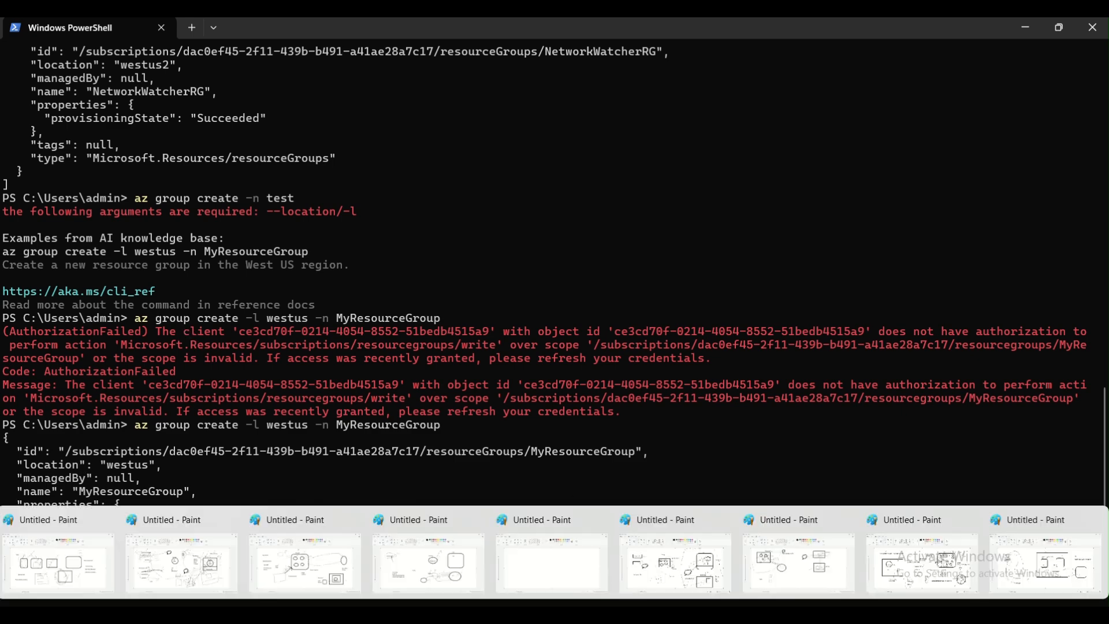
pyautogui.click(973, 577)
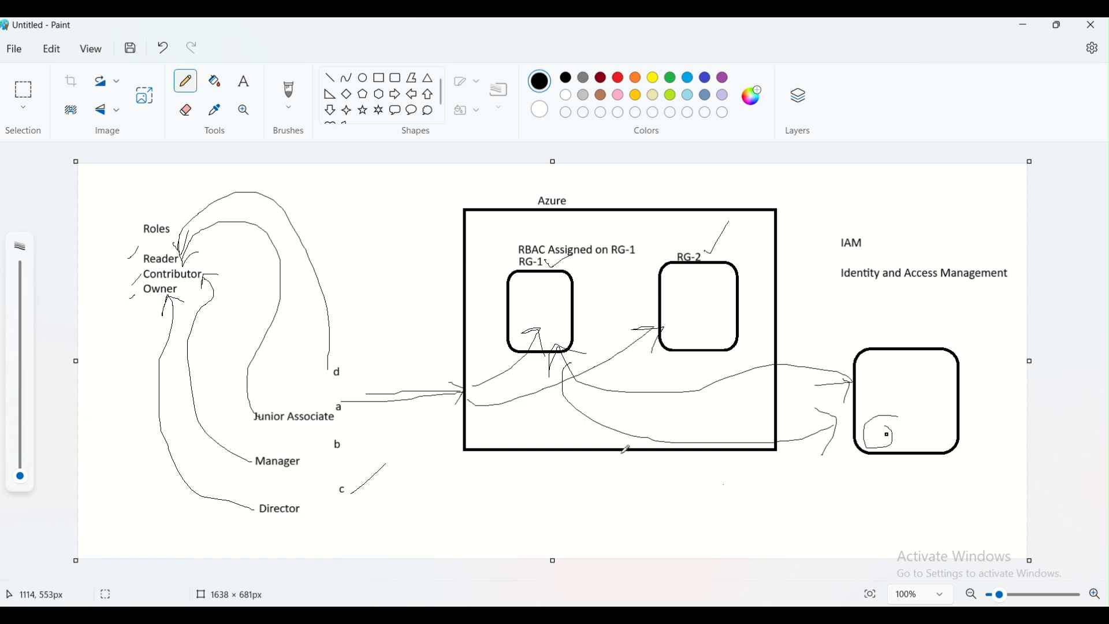
pyautogui.click(244, 80)
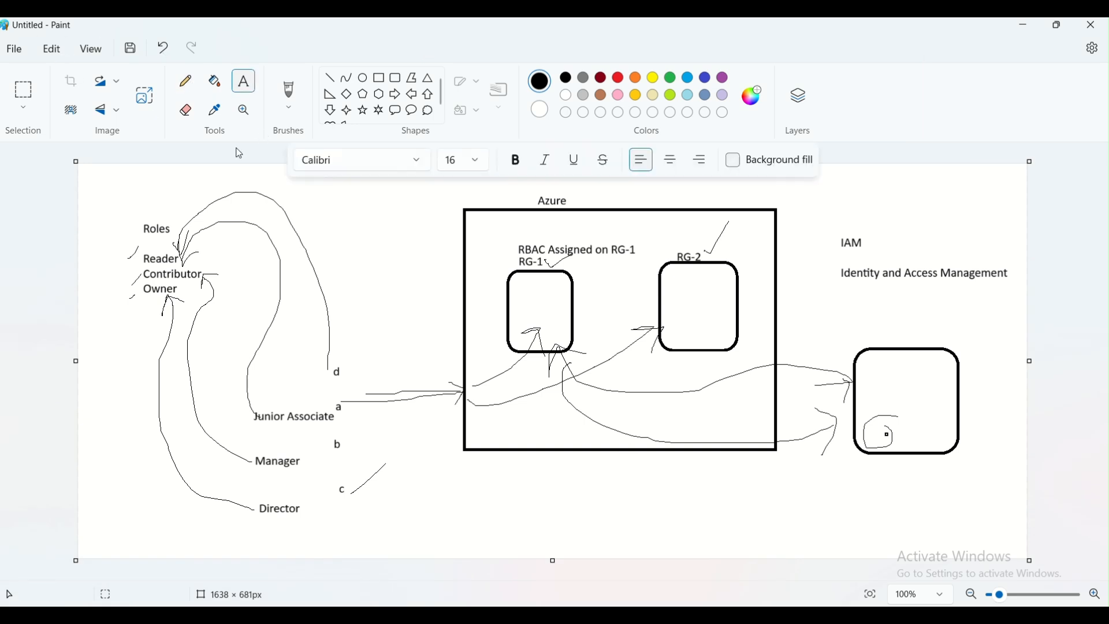
pyautogui.moveTo(324, 218); pyautogui.dragTo(420, 236)
pyautogui.write('Je')
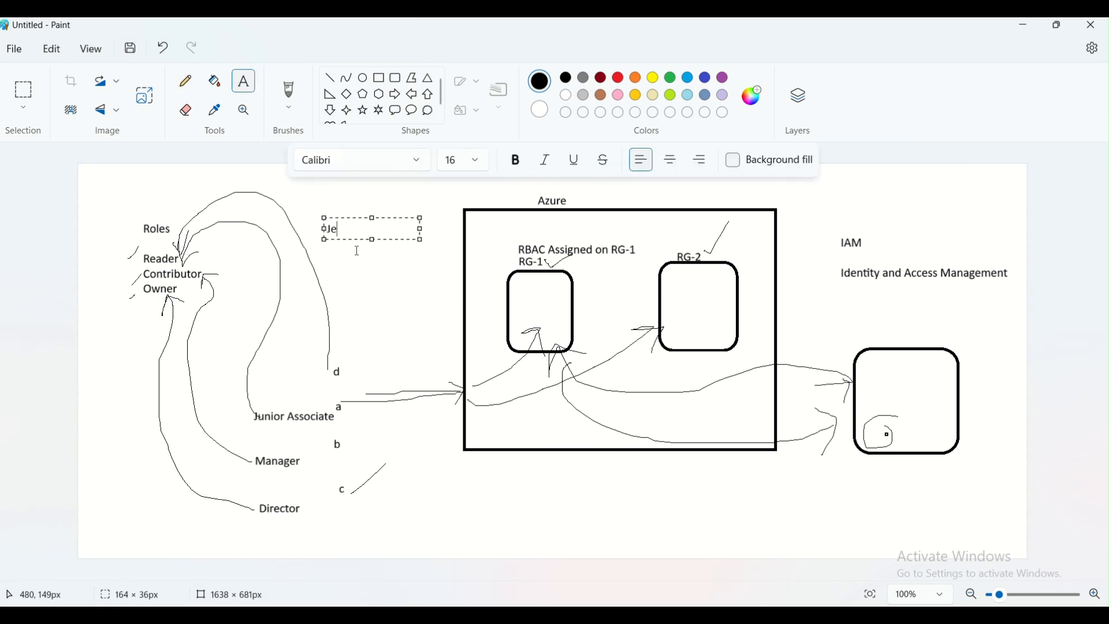
pyautogui.write('nkins')
pyautogui.press('Return')
pyautogui.press('Return')
pyautogui.write('Azure DEvops')
pyautogui.press('Return')
pyautogui.write('Git')
pyautogui.press('Return')
pyautogui.press('Return')
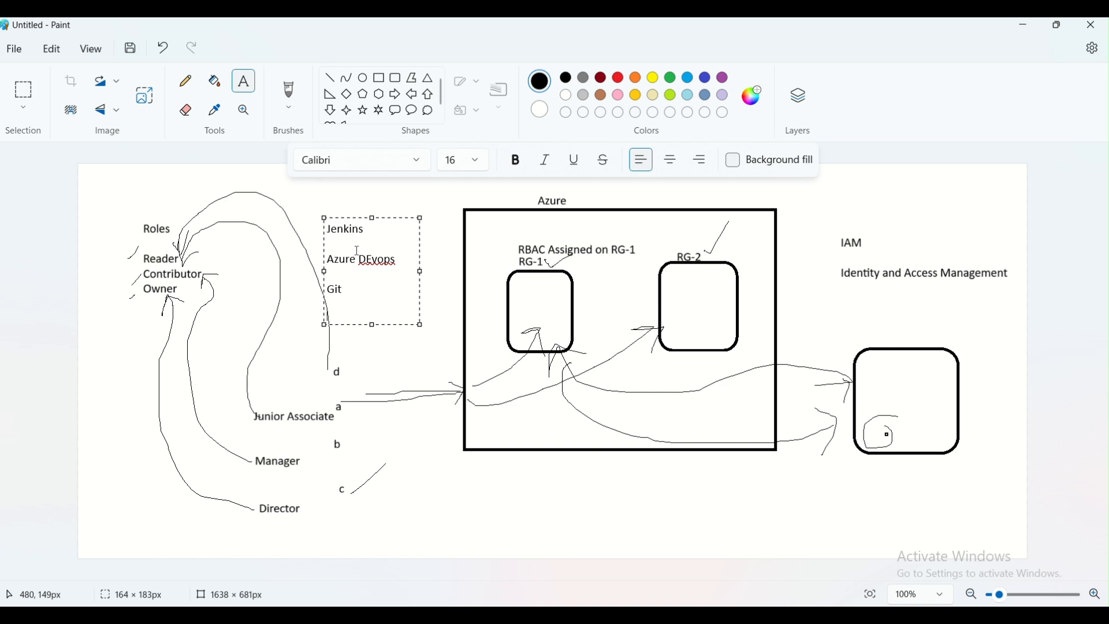
pyautogui.click(261, 313)
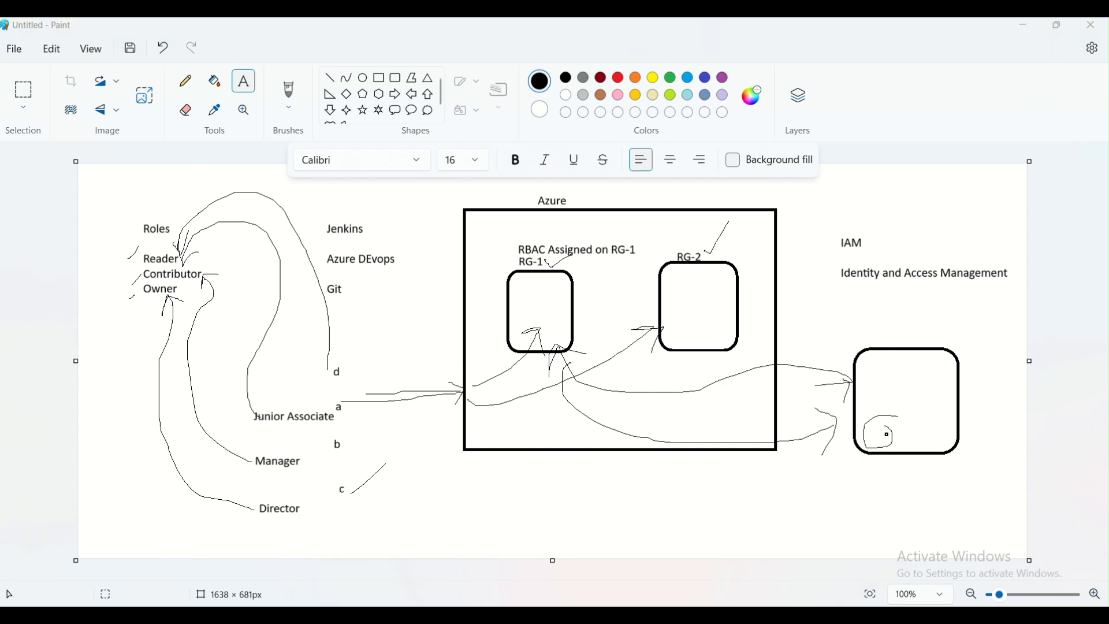
# Search the portal for Azure DevOps organizations and open My Azure DevOps Organizations
pyautogui.click(399, 615)
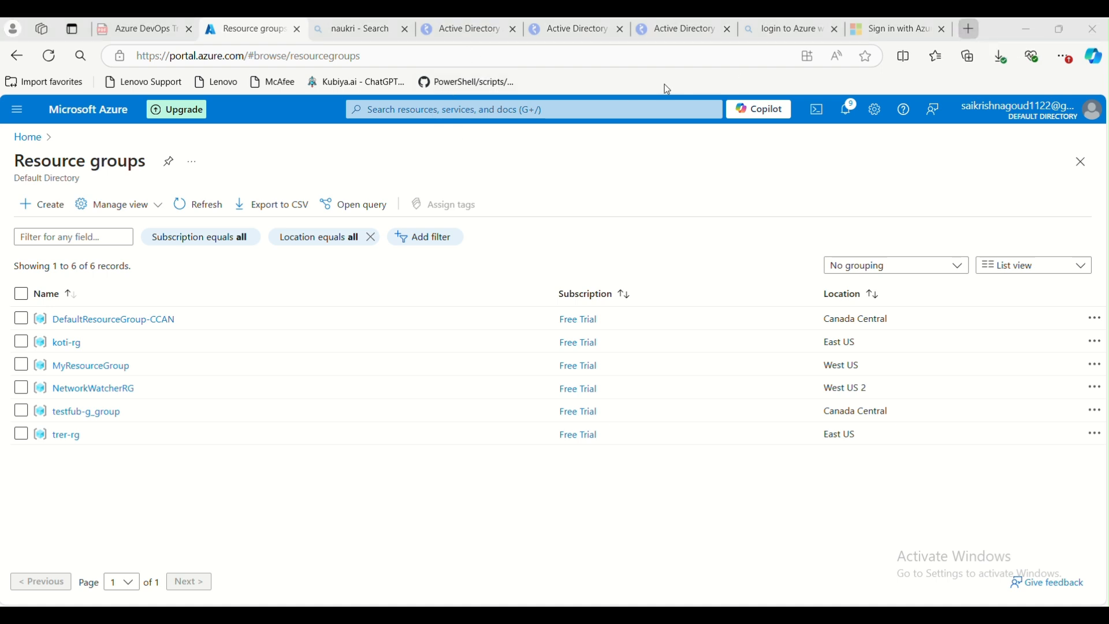
pyautogui.click(584, 107)
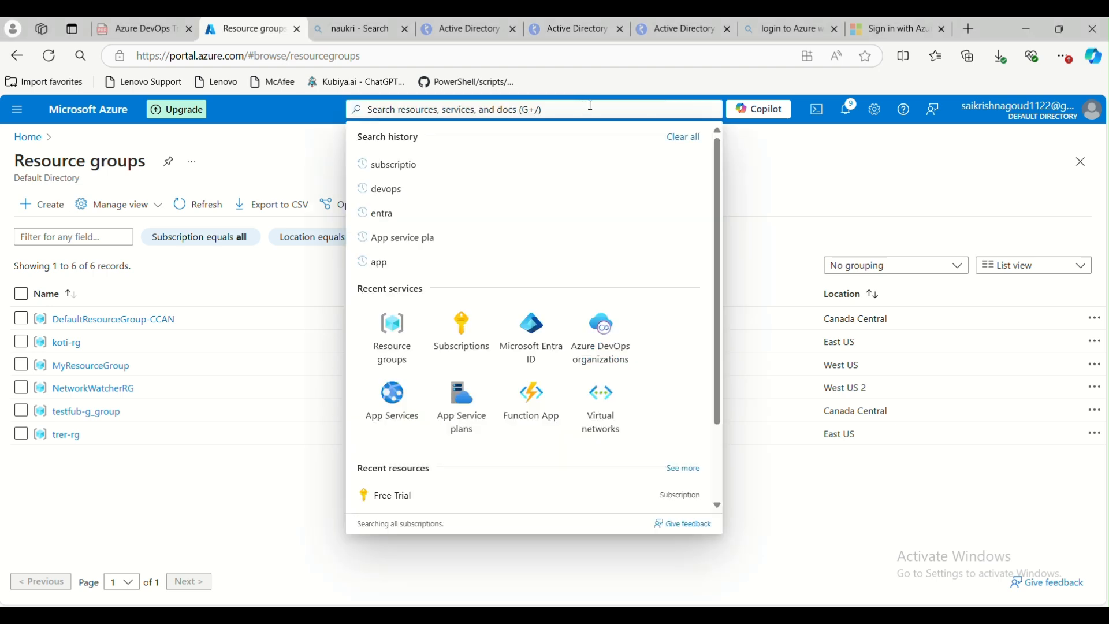
pyautogui.write('Az')
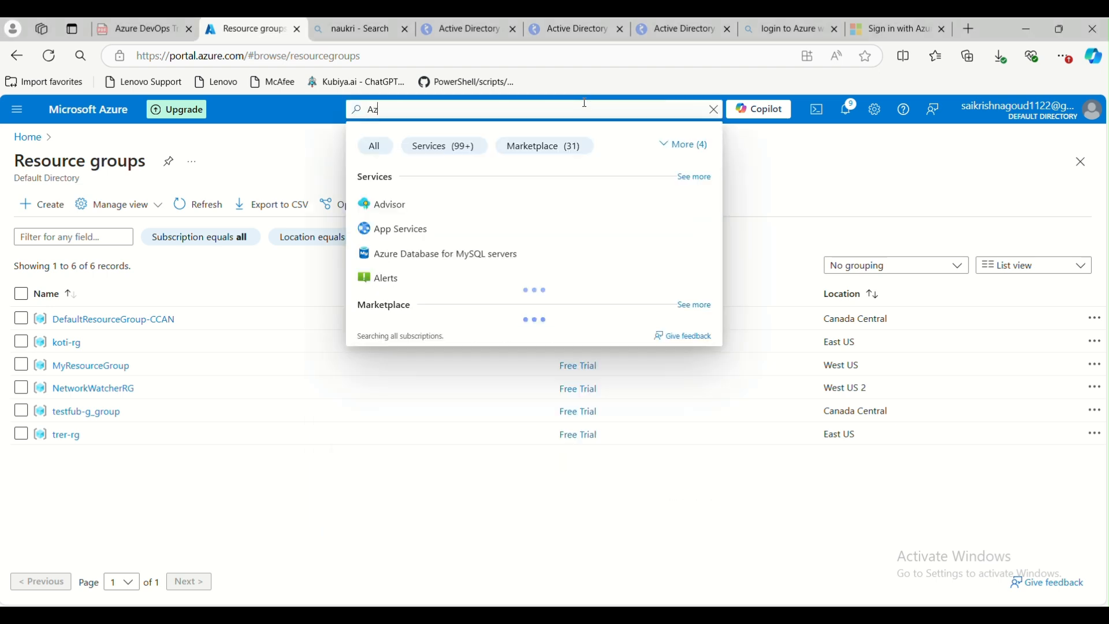
pyautogui.write('ure Dev')
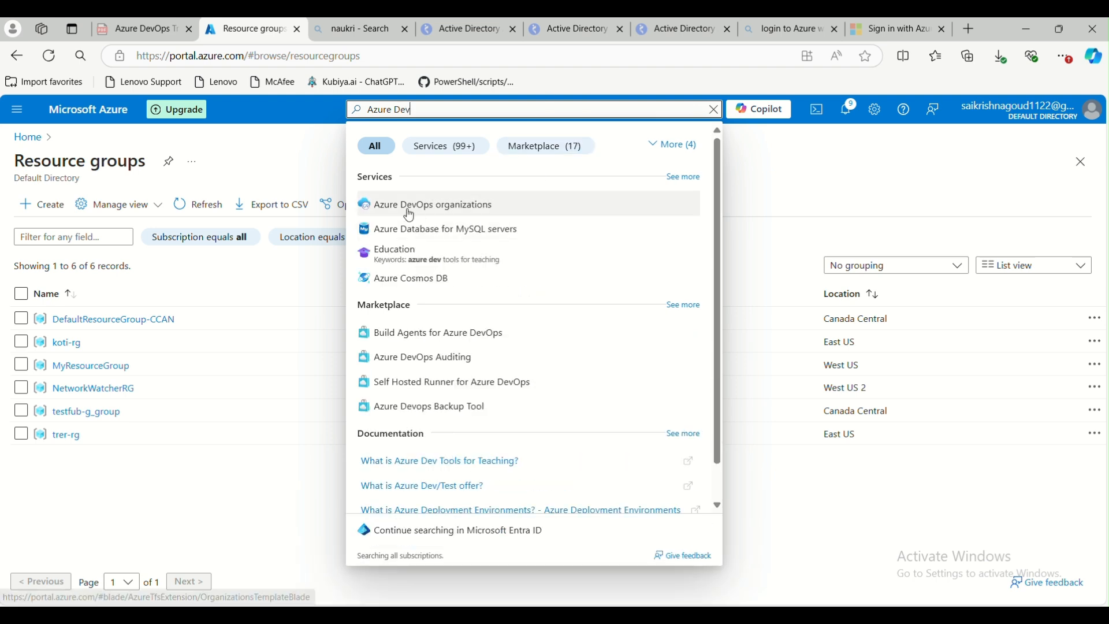
pyautogui.click(409, 211)
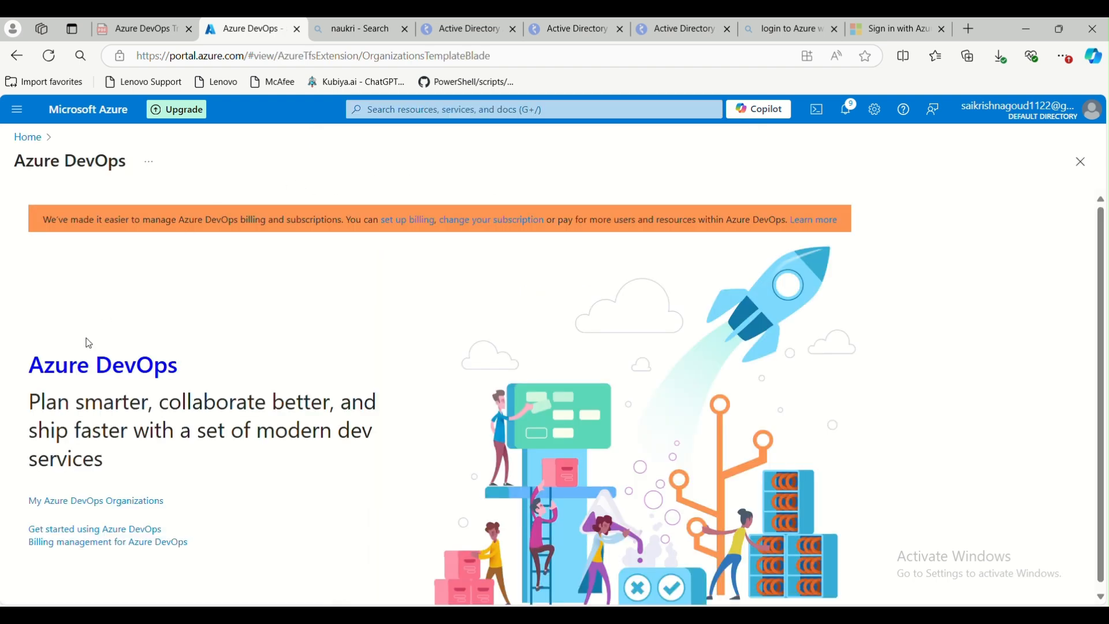
pyautogui.click(55, 501)
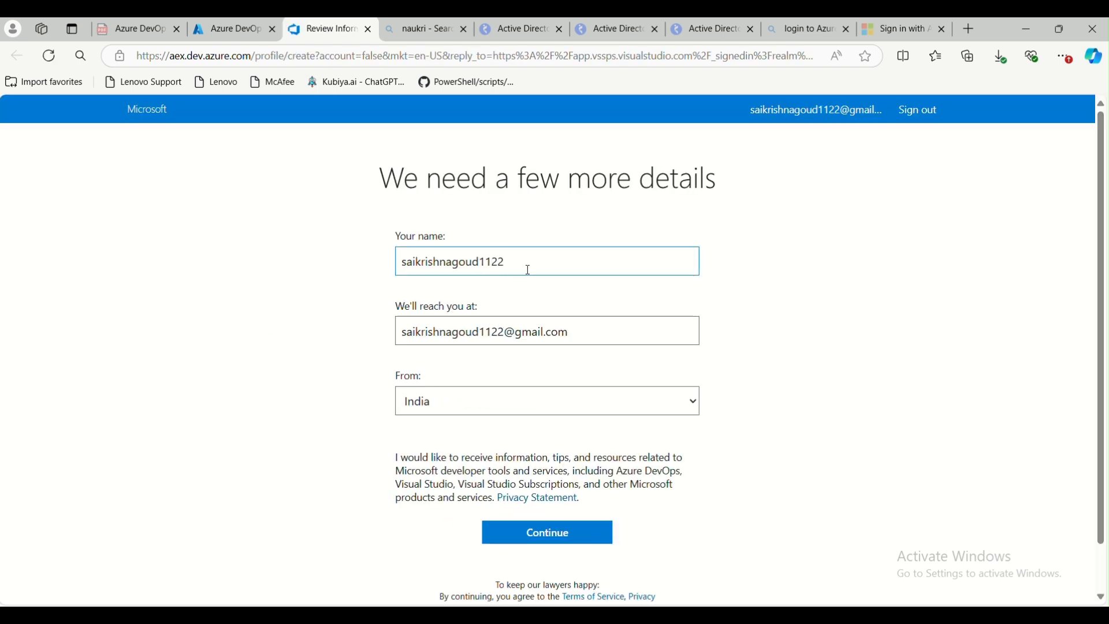
# Accept the profile details and start creating a new Azure DevOps organization, agreeing to continue
pyautogui.scroll(-1, 490, 478)
pyautogui.click(519, 487)
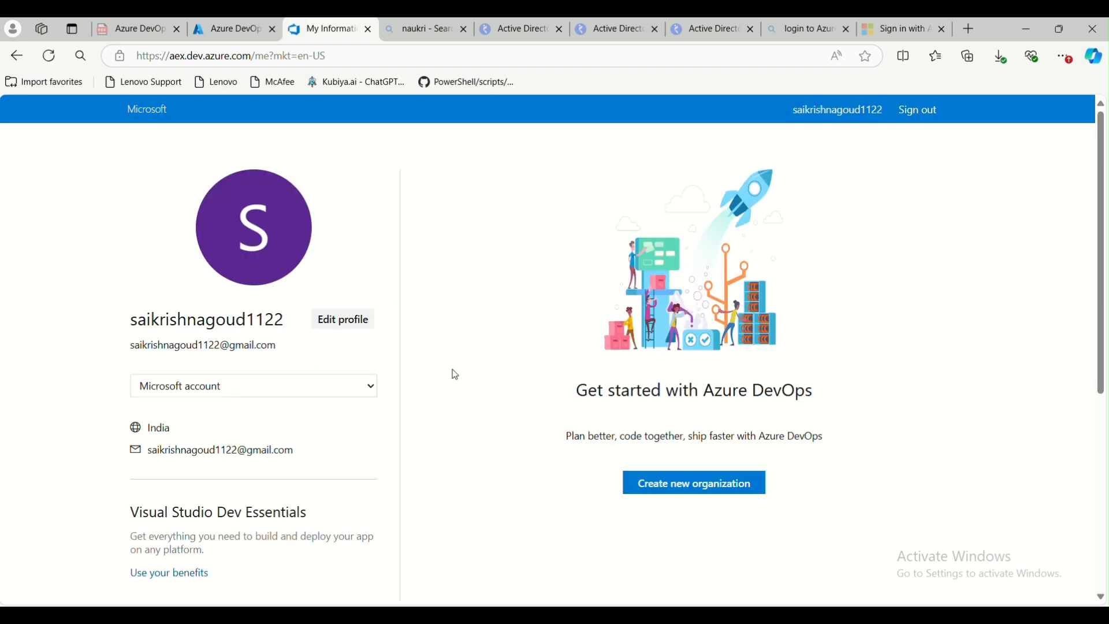
pyautogui.click(674, 490)
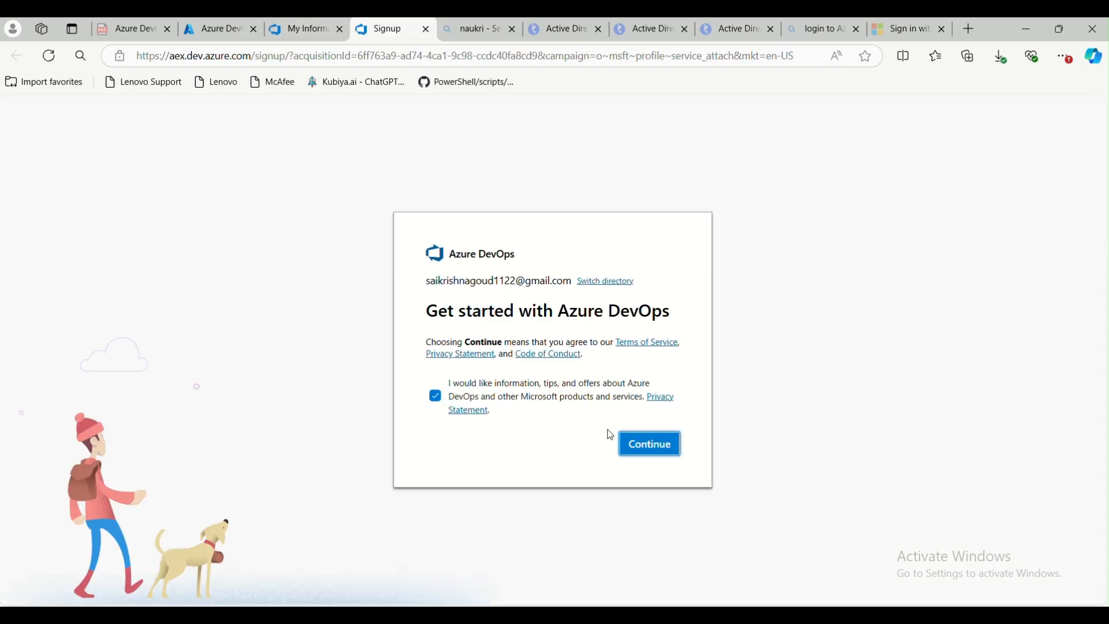
pyautogui.click(638, 445)
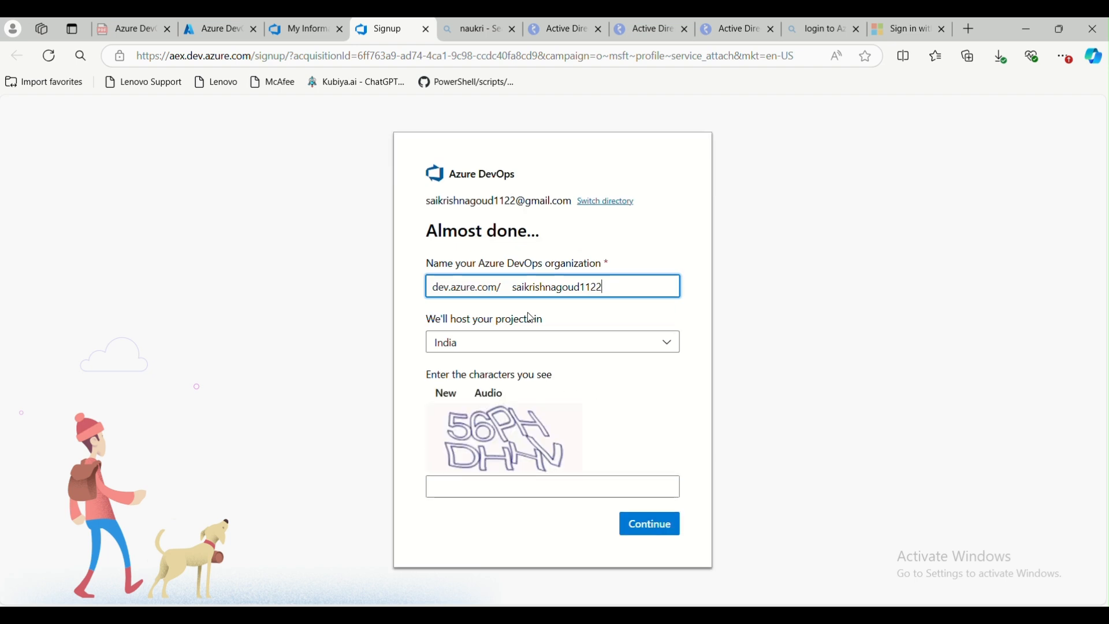
# Name the Azure DevOps organization xyzsdf
pyautogui.moveTo(513, 287); pyautogui.dragTo(655, 312)
pyautogui.press('BackSpace')
pyautogui.write('New')
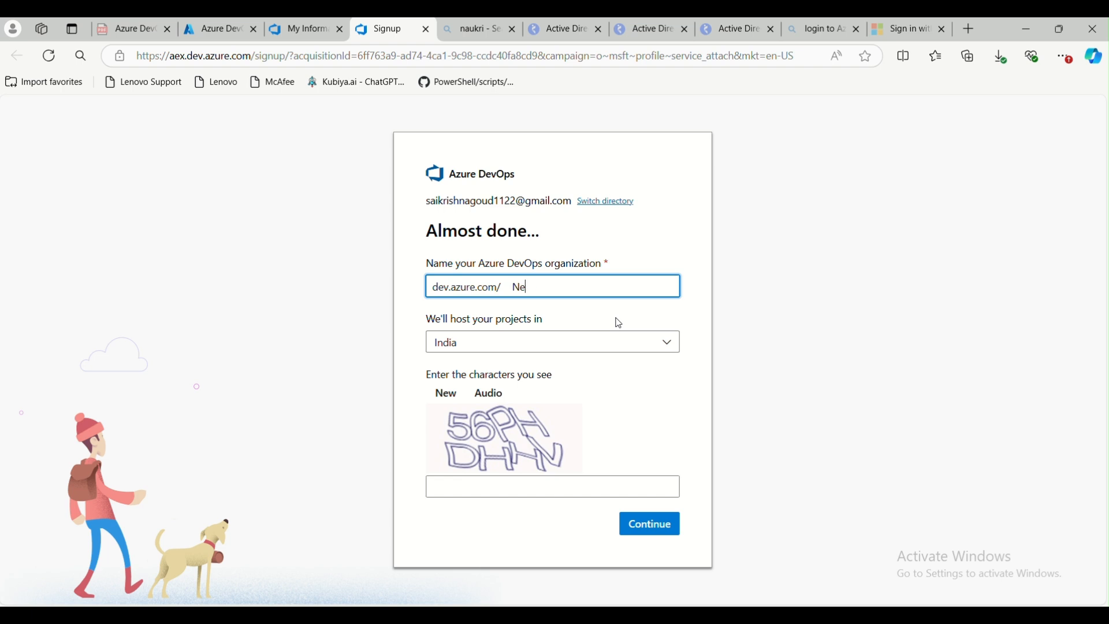
pyautogui.press('BackSpace')
pyautogui.press('BackSpace')
pyautogui.press('BackSpace')
pyautogui.write('xyz')
pyautogui.click(551, 488)
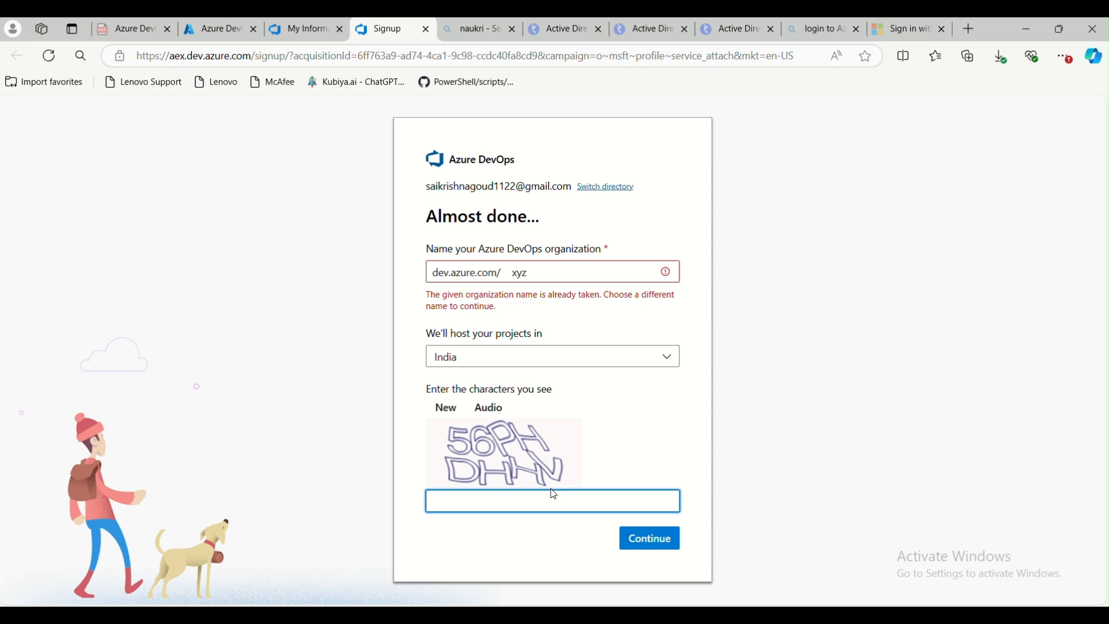
pyautogui.click(539, 273)
pyautogui.write('sdf')
# Enter the captcha characters and continue creating the organization
pyautogui.click(471, 492)
pyautogui.write('56')
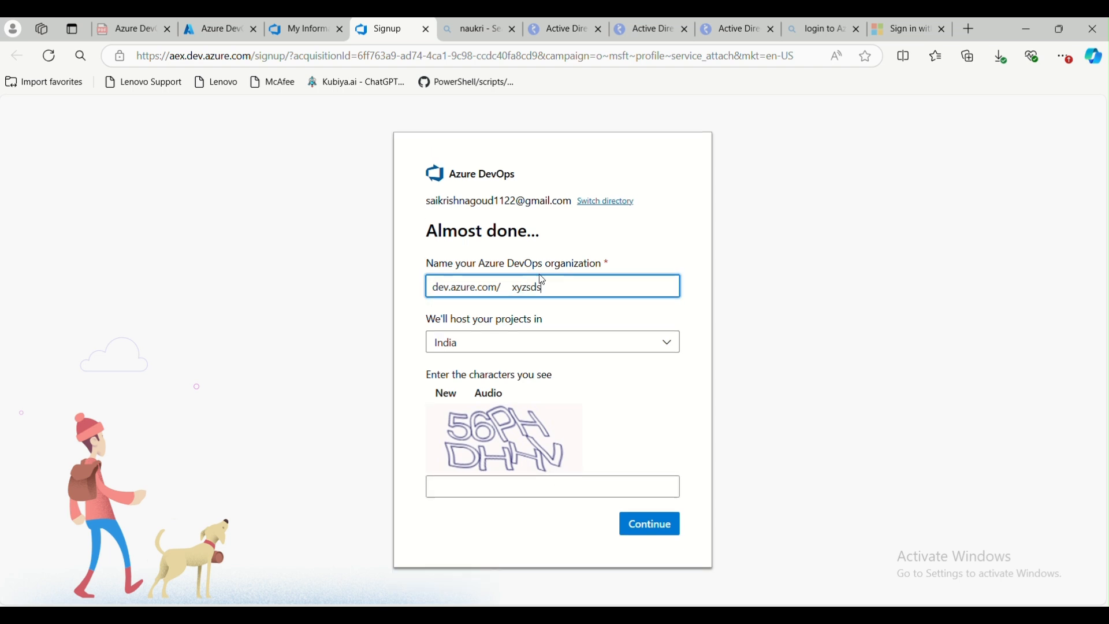
pyautogui.write('PH')
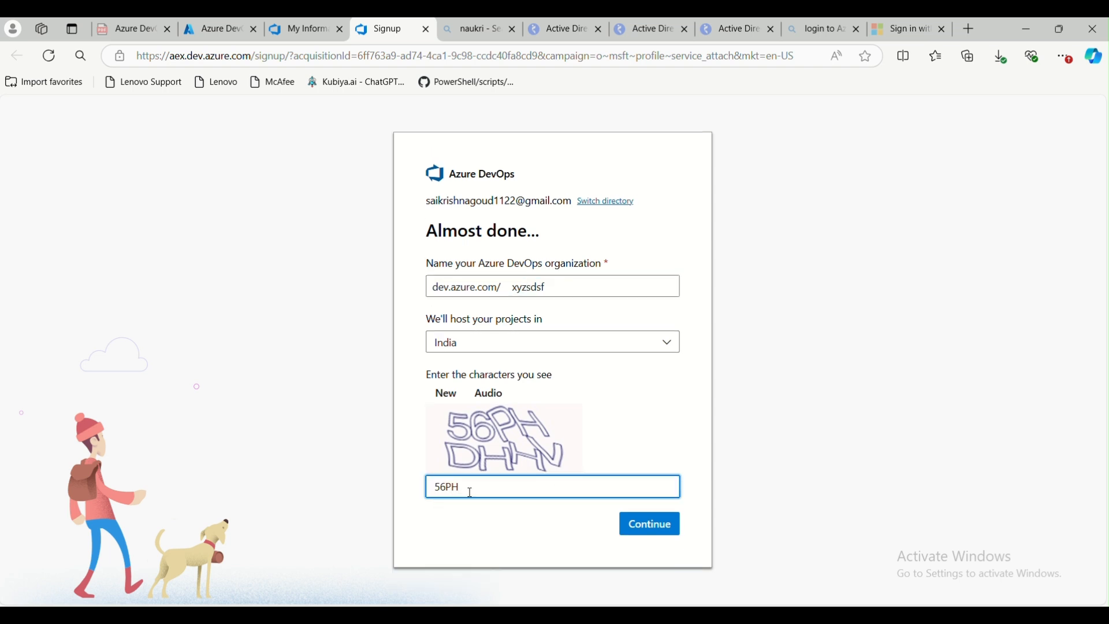
pyautogui.write('DHHV')
pyautogui.click(651, 524)
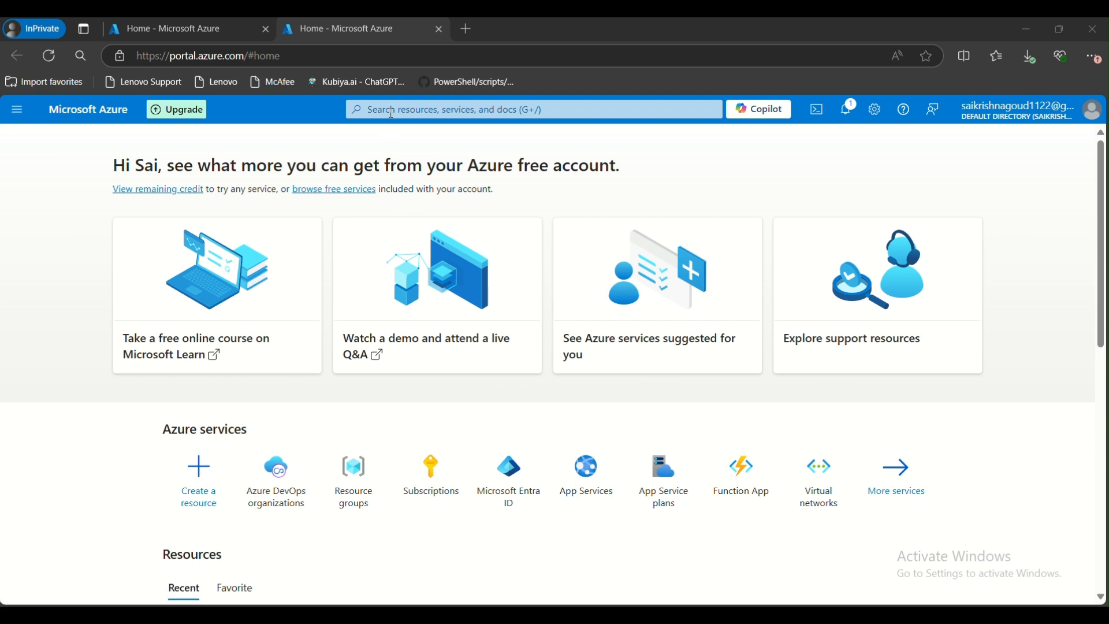
# Open My Azure DevOps Organizations from the portal's recent services and open the xyzsdf organization
pyautogui.click(392, 111)
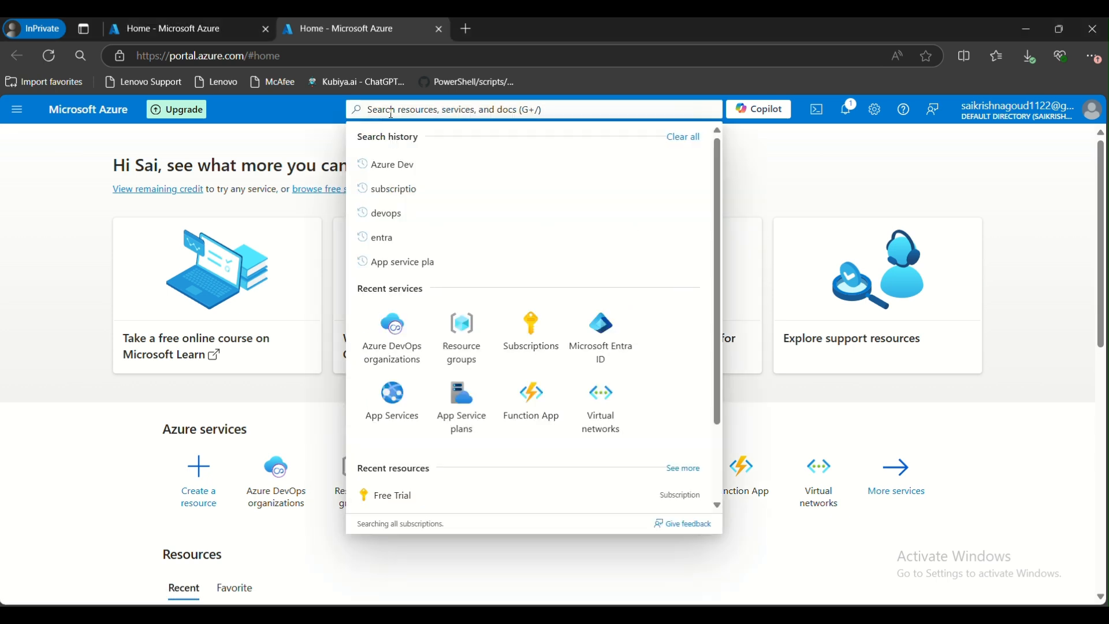
pyautogui.click(393, 338)
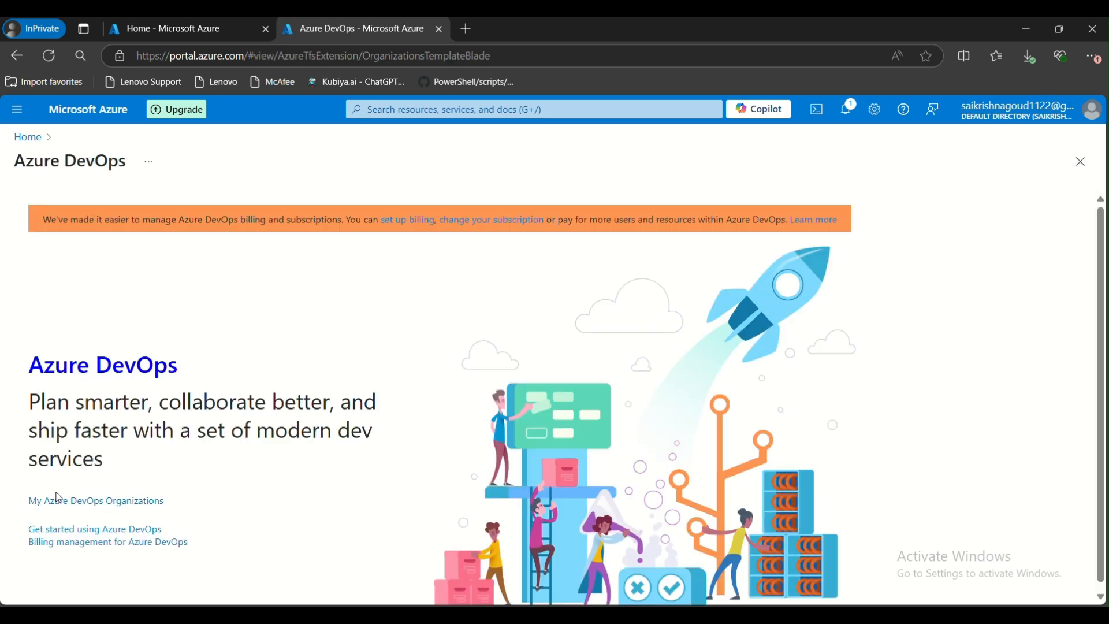
pyautogui.click(91, 500)
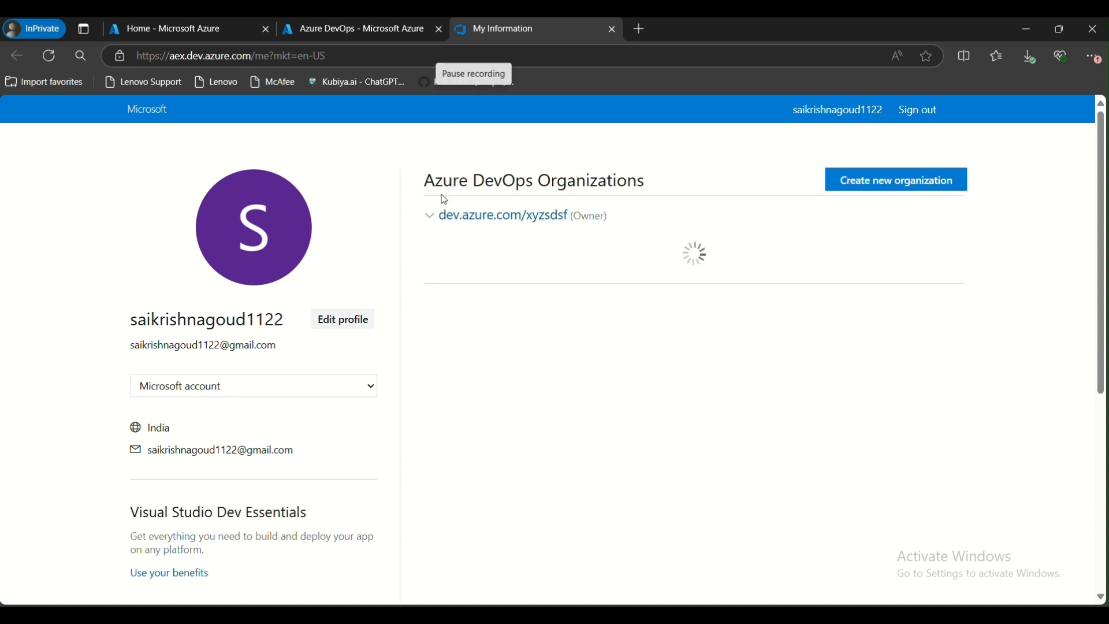
pyautogui.click(461, 219)
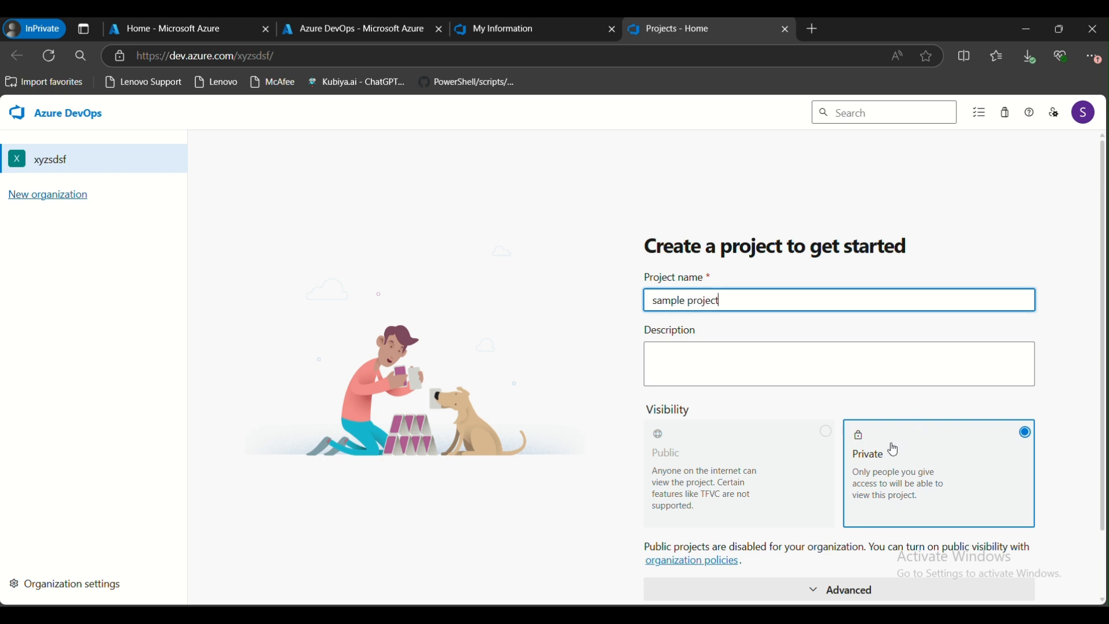
# Create a private project named sample project in the organization
pyautogui.click(906, 461)
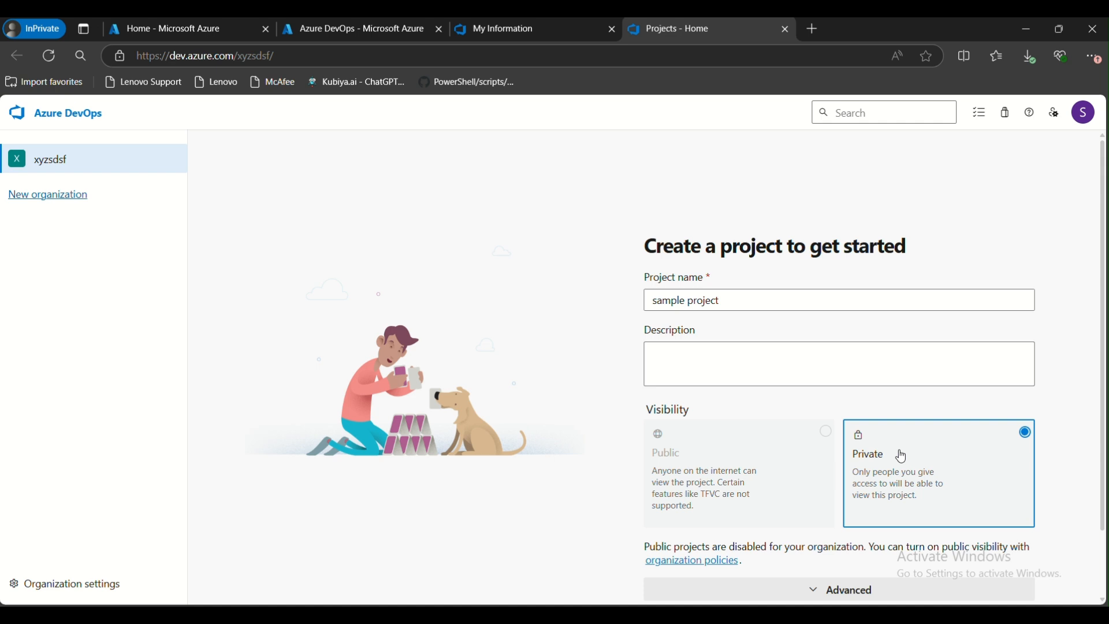
pyautogui.scroll(-2, 901, 459)
pyautogui.click(718, 564)
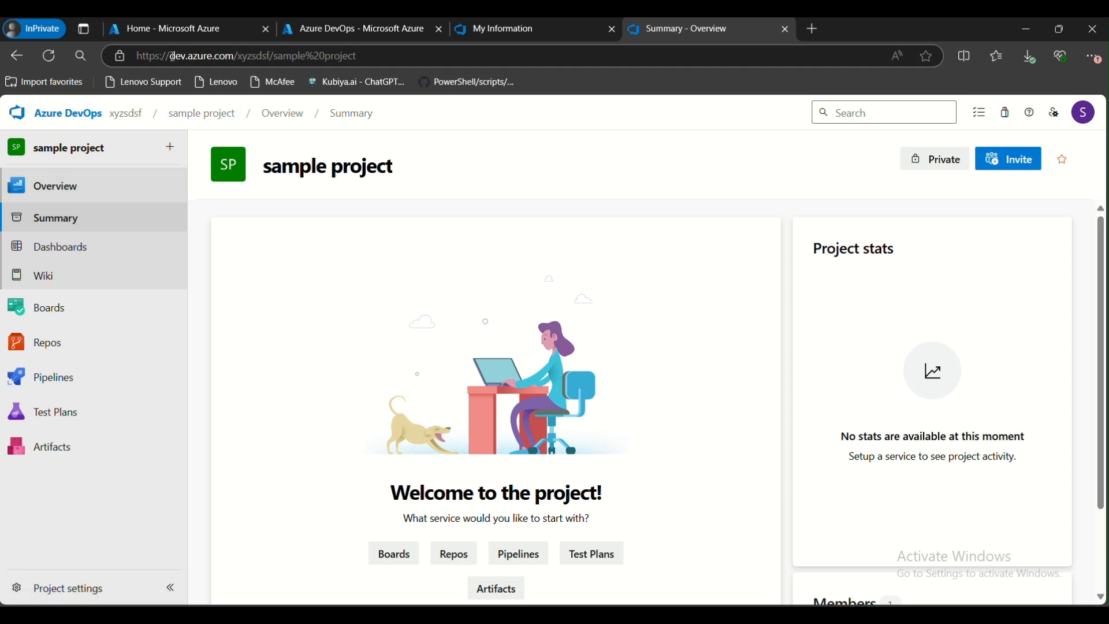
# Examine the project URL's organization and project parts, moving between the organization page and sample project
pyautogui.moveTo(173, 57); pyautogui.dragTo(206, 55)
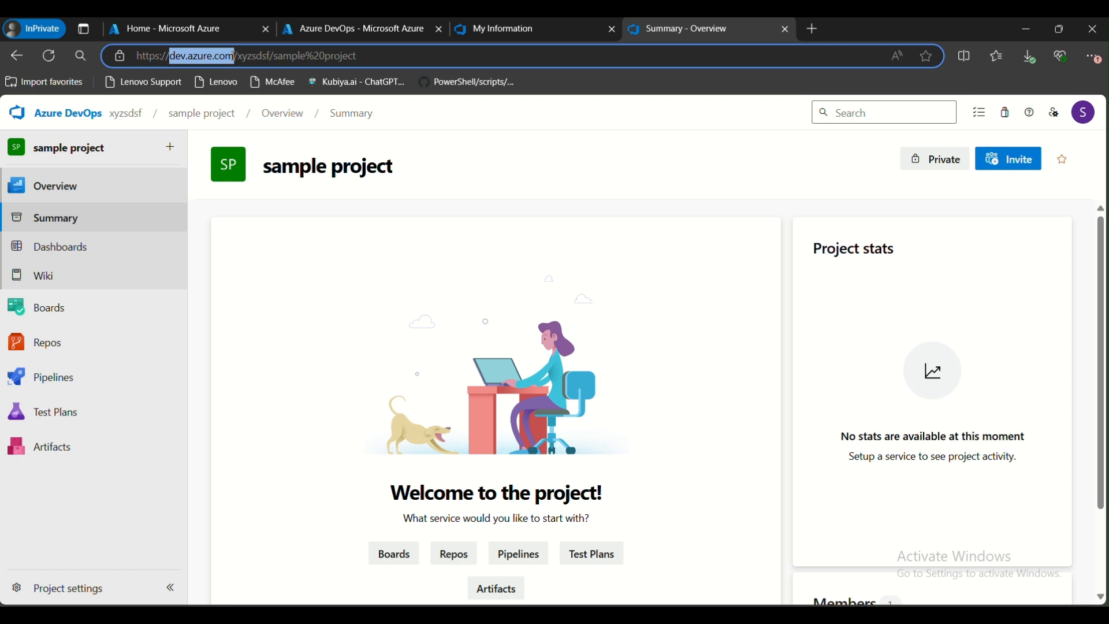
pyautogui.click(249, 56)
pyautogui.moveTo(238, 55); pyautogui.dragTo(267, 56)
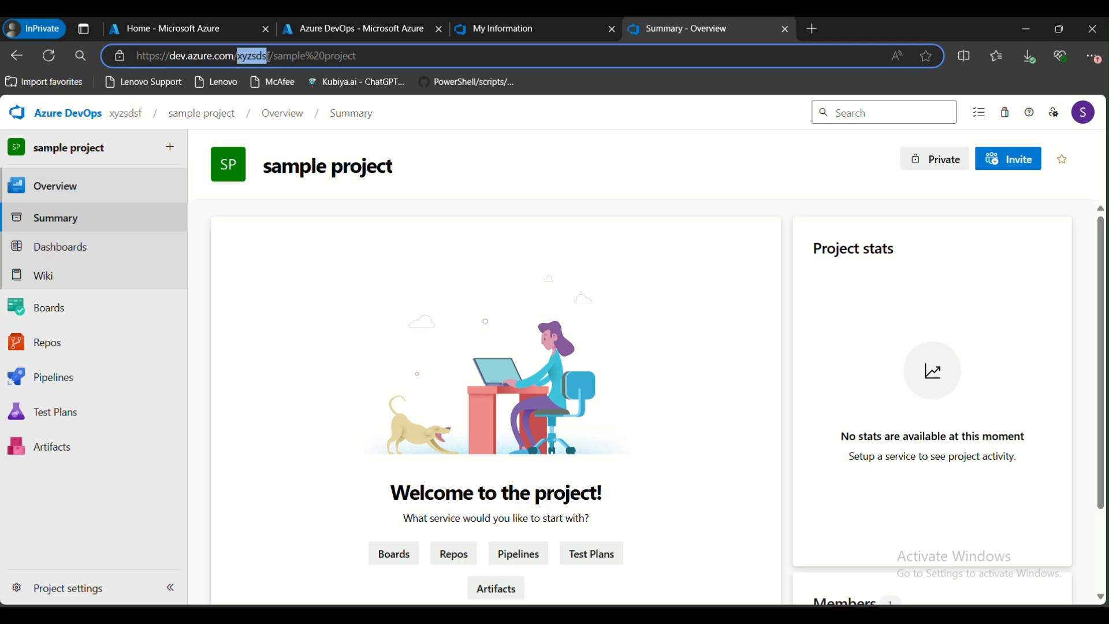
pyautogui.click(120, 115)
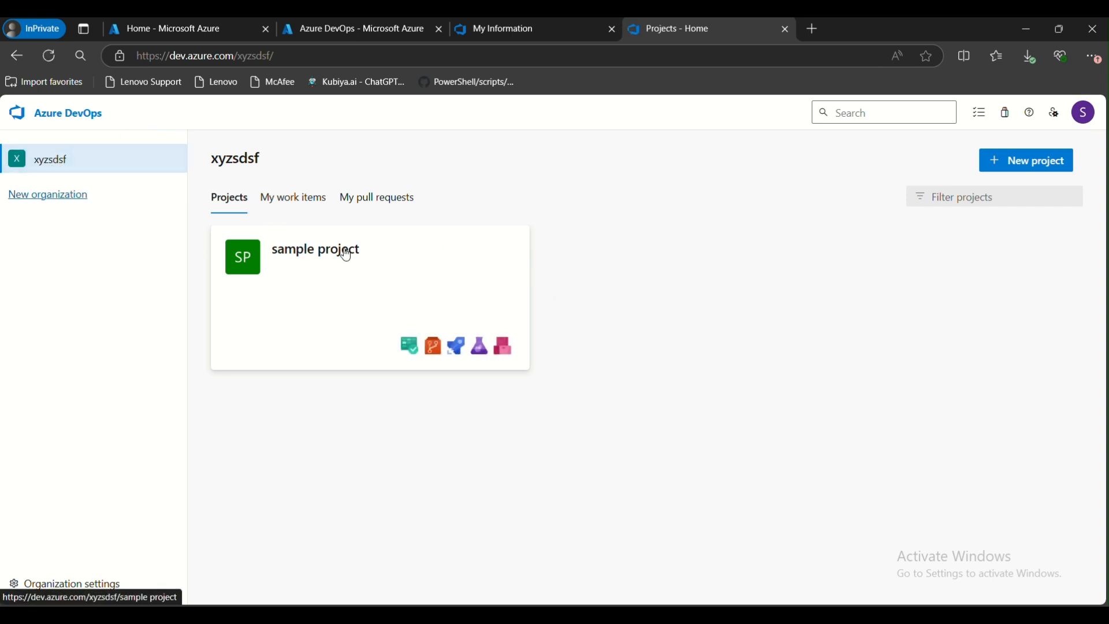
pyautogui.moveTo(276, 56); pyautogui.dragTo(141, 53)
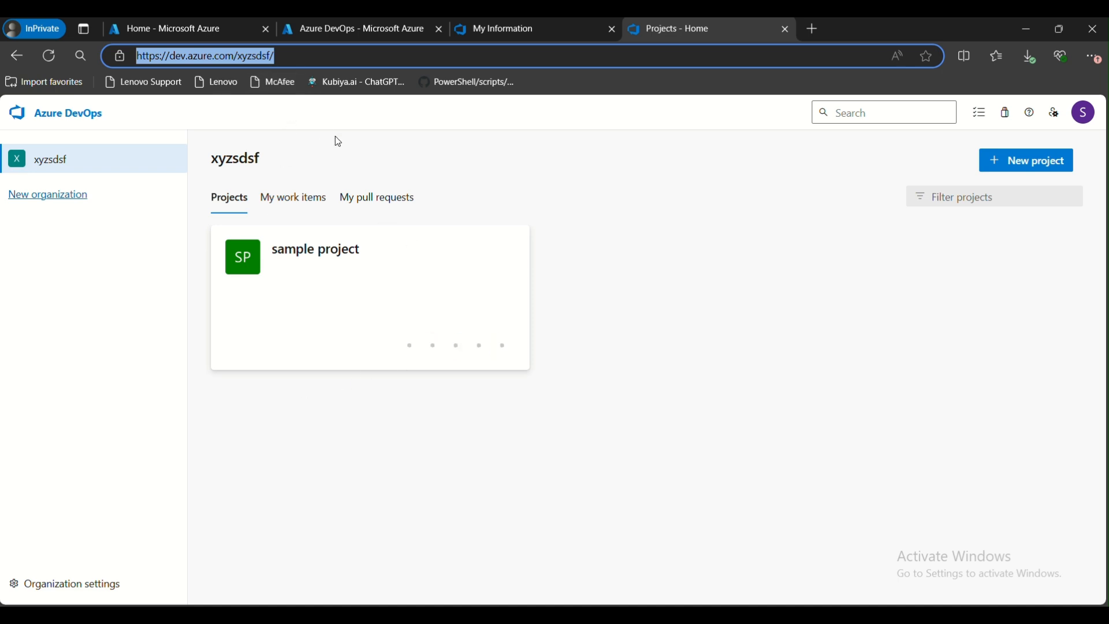
pyautogui.click(330, 260)
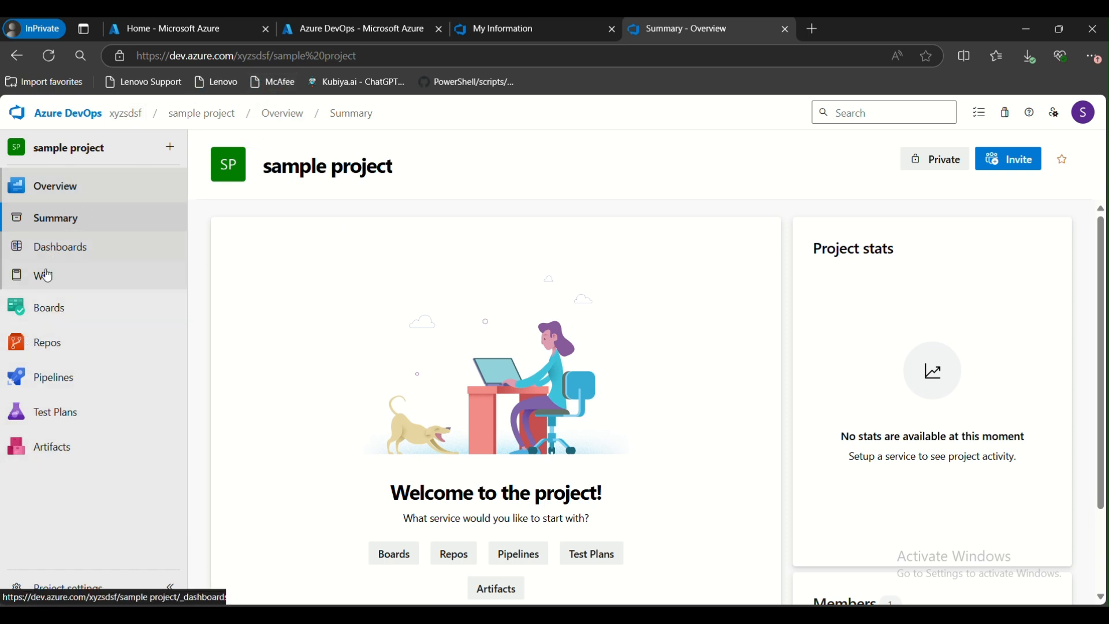
# Close the Azure DevOps portal tab and the My Information tab
pyautogui.click(309, 27)
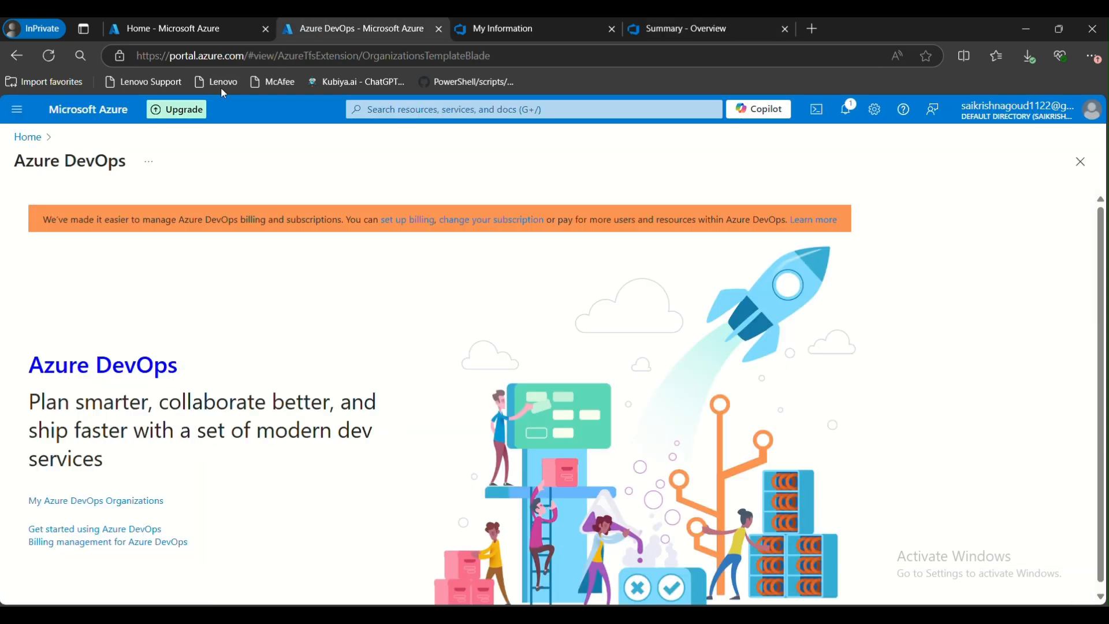
pyautogui.click(439, 29)
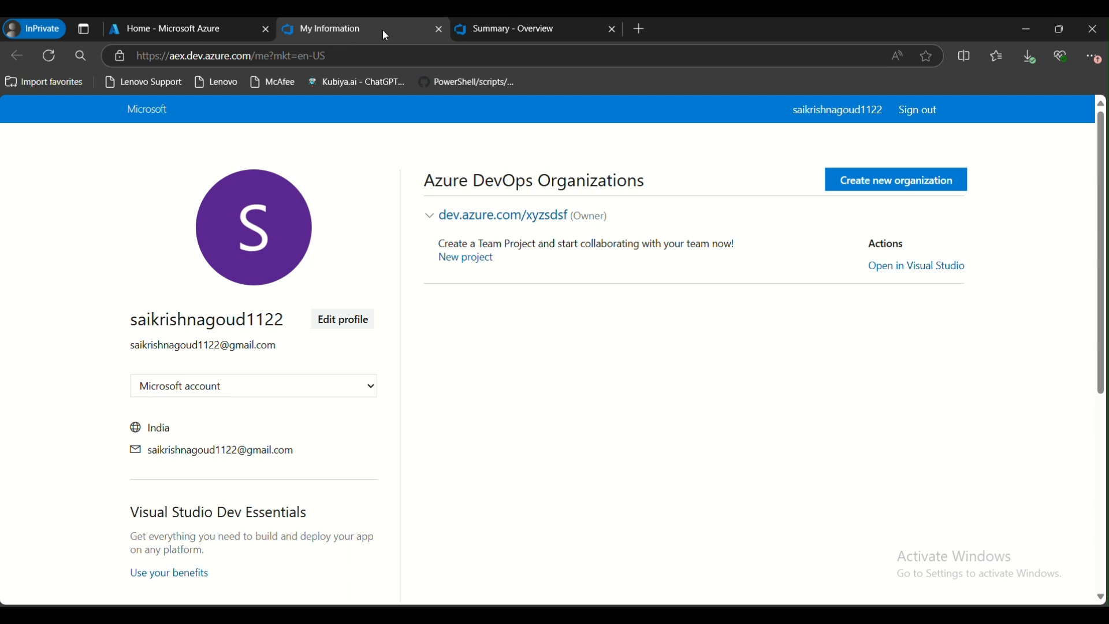
pyautogui.click(439, 29)
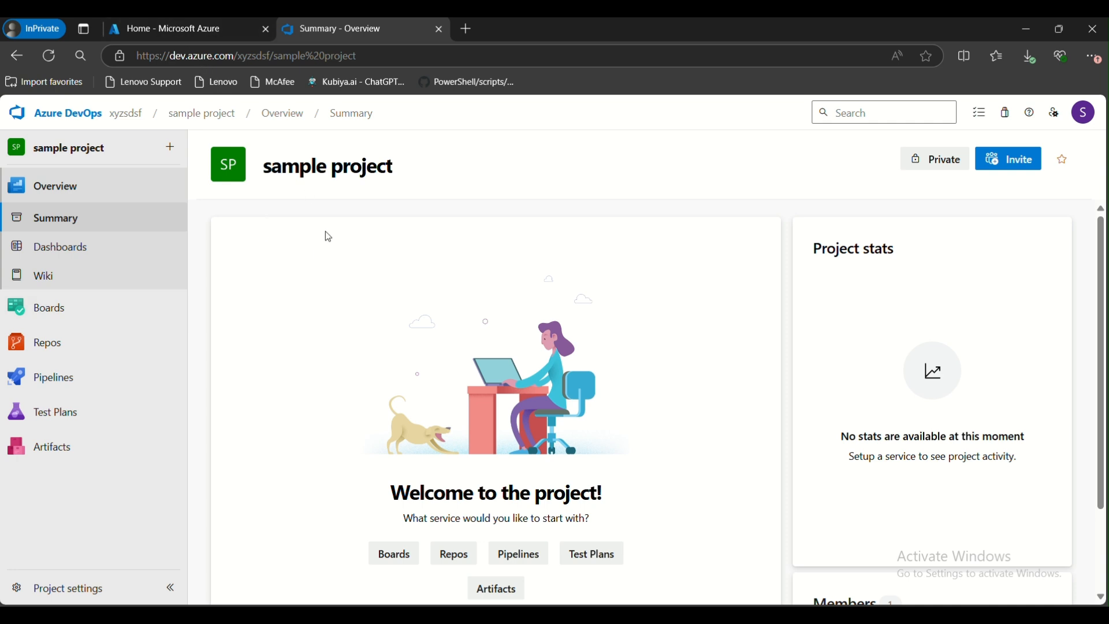
# Open the project settings' Service connections and start creating a new service connection
pyautogui.click(63, 585)
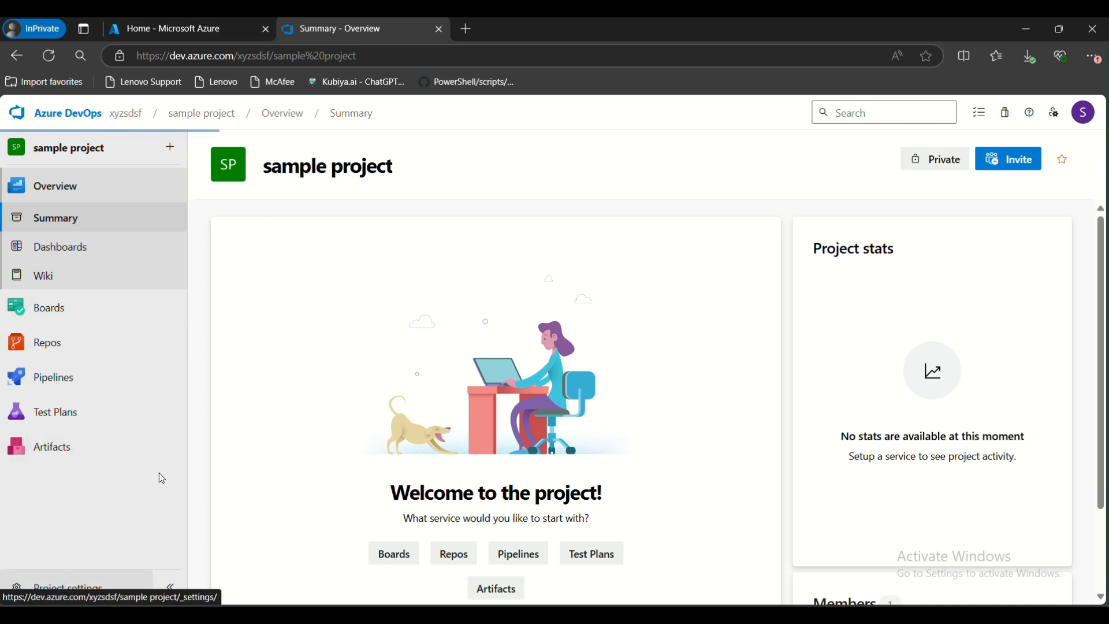
pyautogui.moveTo(183, 363)
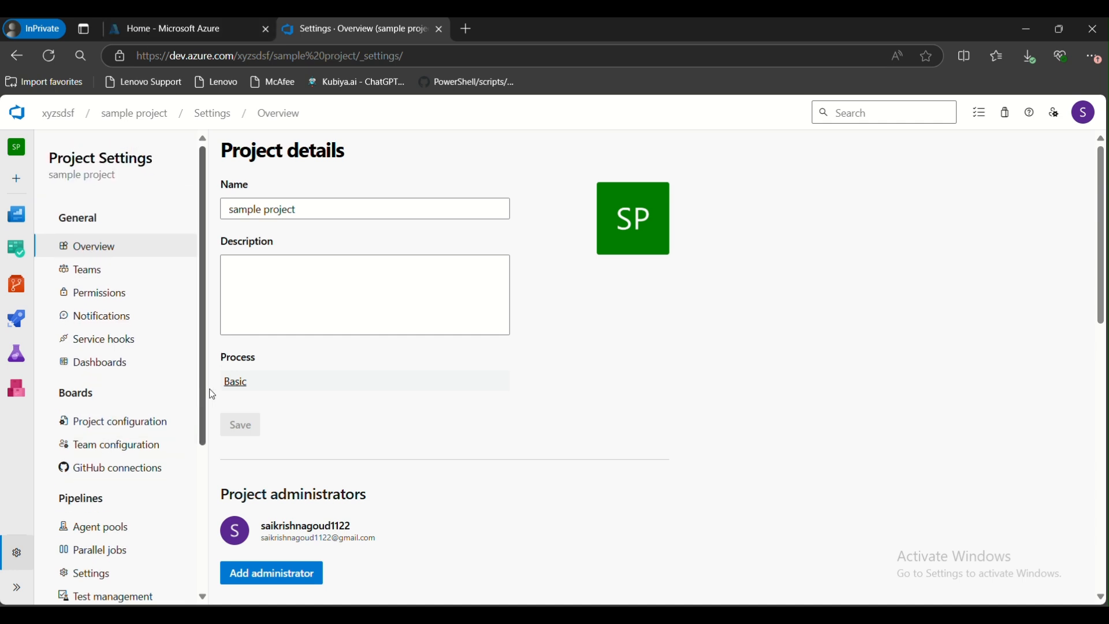
pyautogui.scroll(-2, 206, 397)
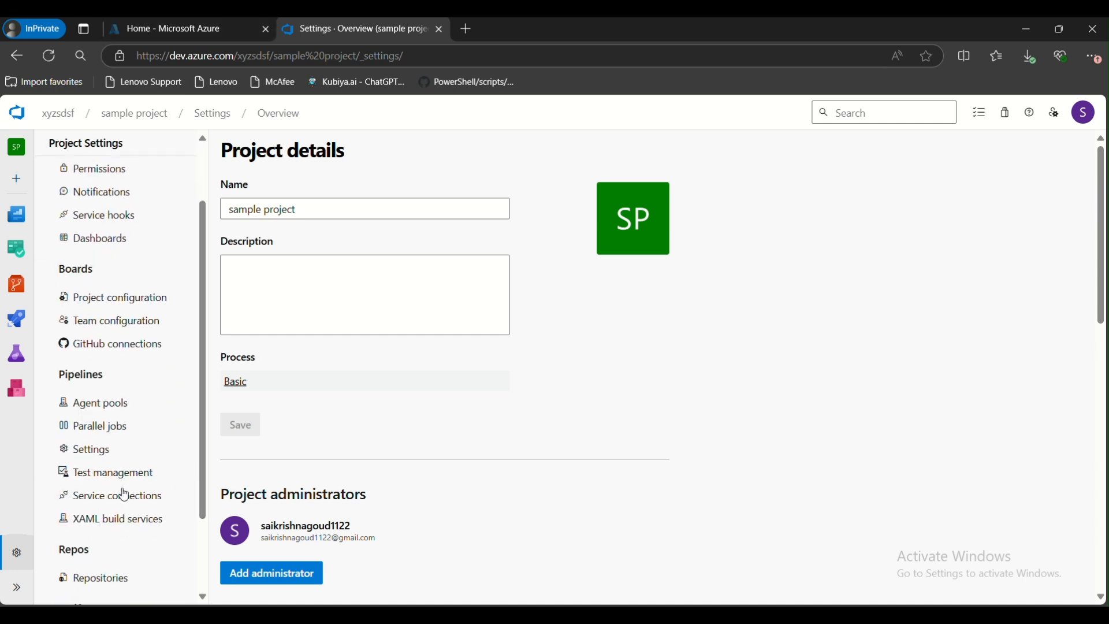
pyautogui.click(124, 495)
pyautogui.click(622, 379)
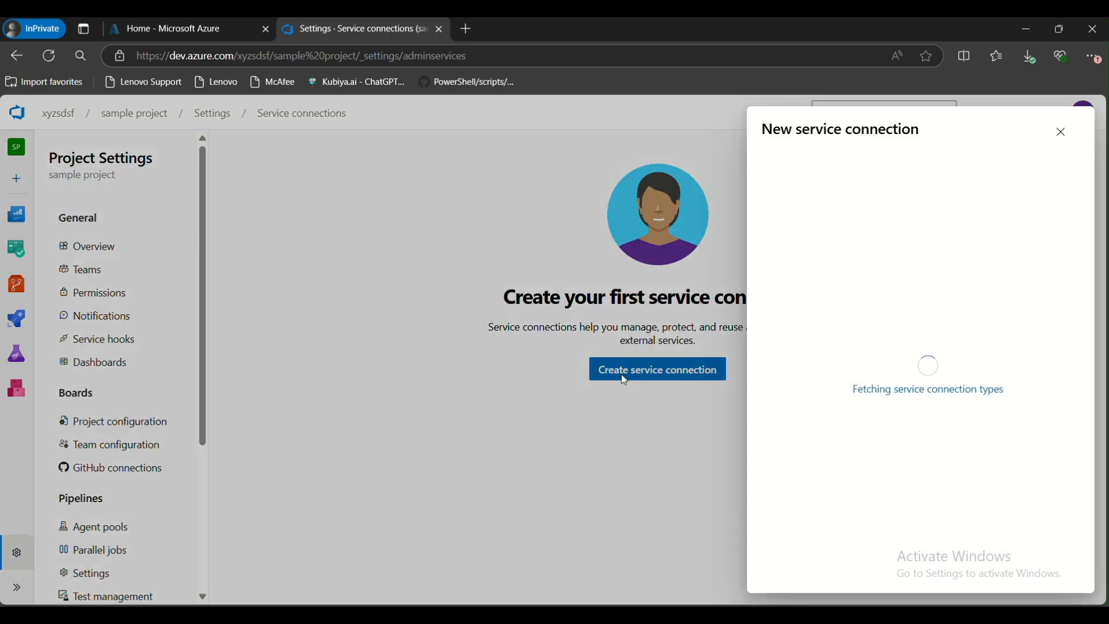
# Choose Azure Resource Manager with Service principal (manual) authentication and open the connection details form
pyautogui.click(810, 300)
pyautogui.click(1031, 569)
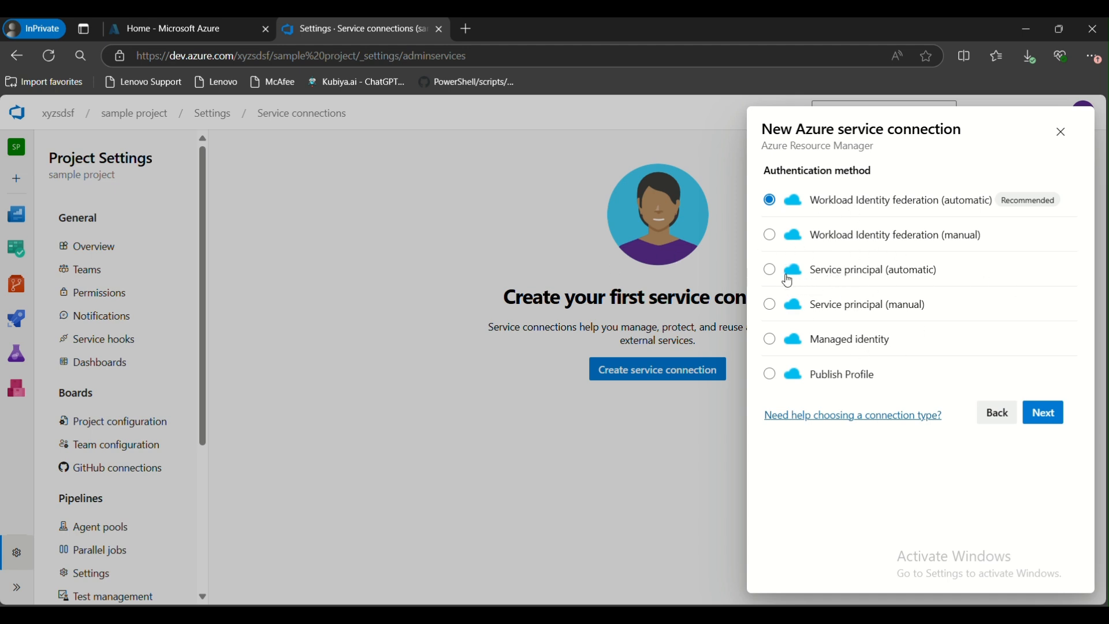
pyautogui.click(772, 308)
pyautogui.click(1058, 415)
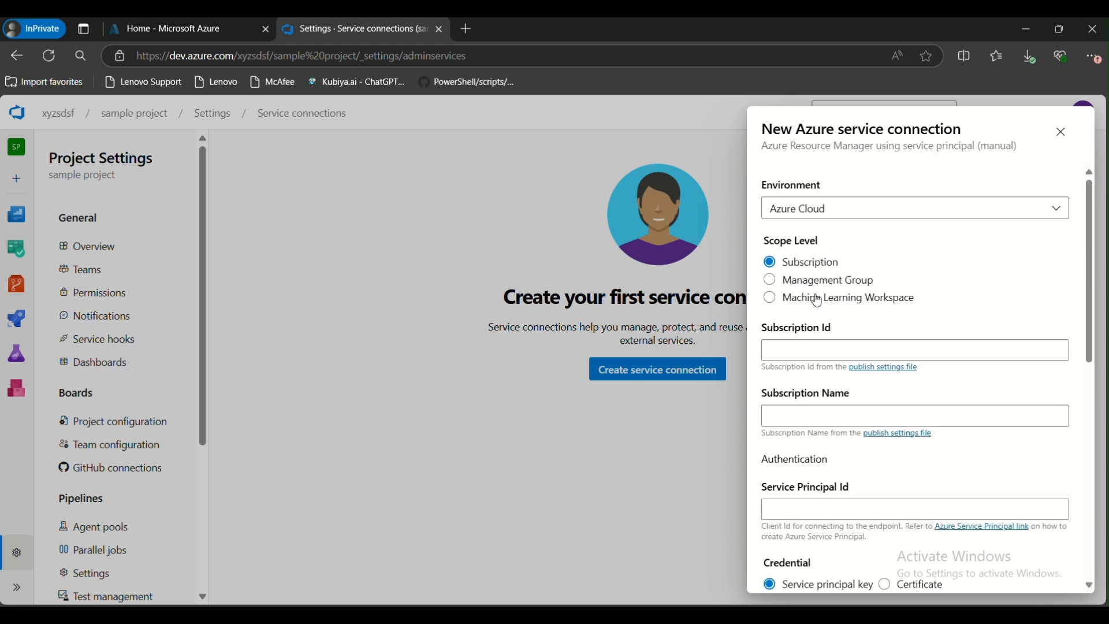
pyautogui.click(809, 353)
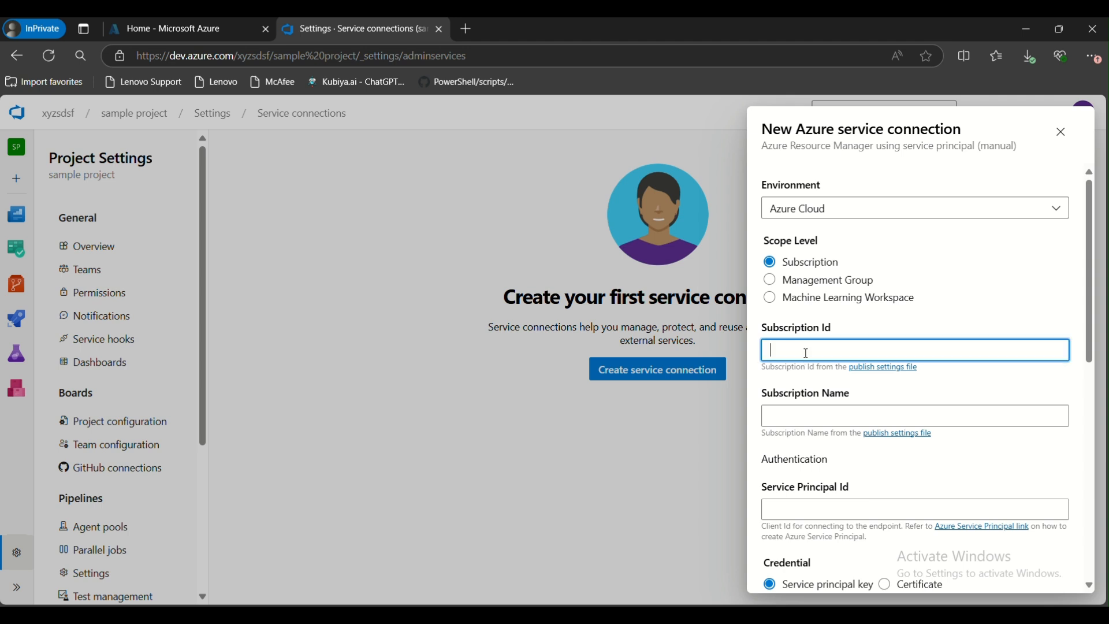
pyautogui.click(804, 411)
pyautogui.scroll(-3, 987, 412)
pyautogui.click(1042, 440)
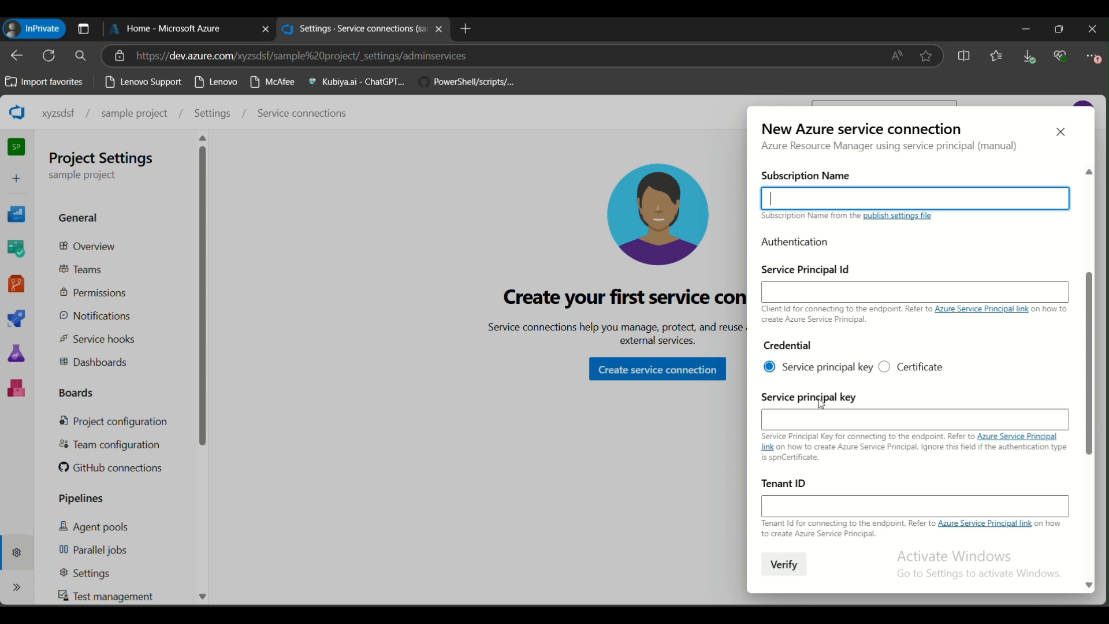
pyautogui.scroll(4, 808, 412)
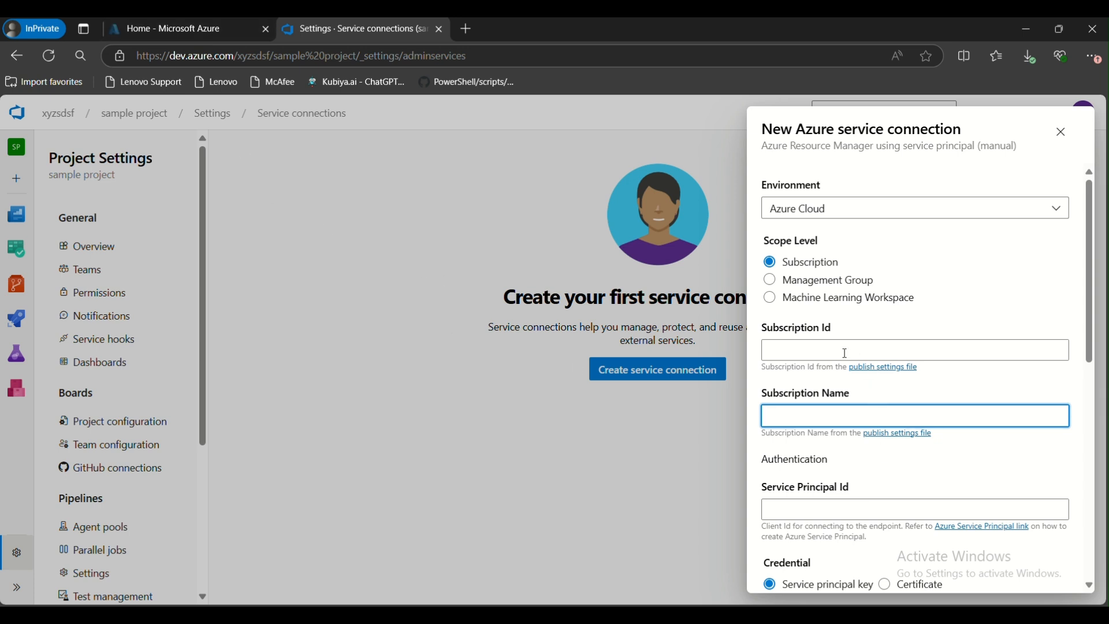
# Copy the Free Trial subscription's ID from Subscriptions and paste it into the Subscription Id field
pyautogui.click(181, 28)
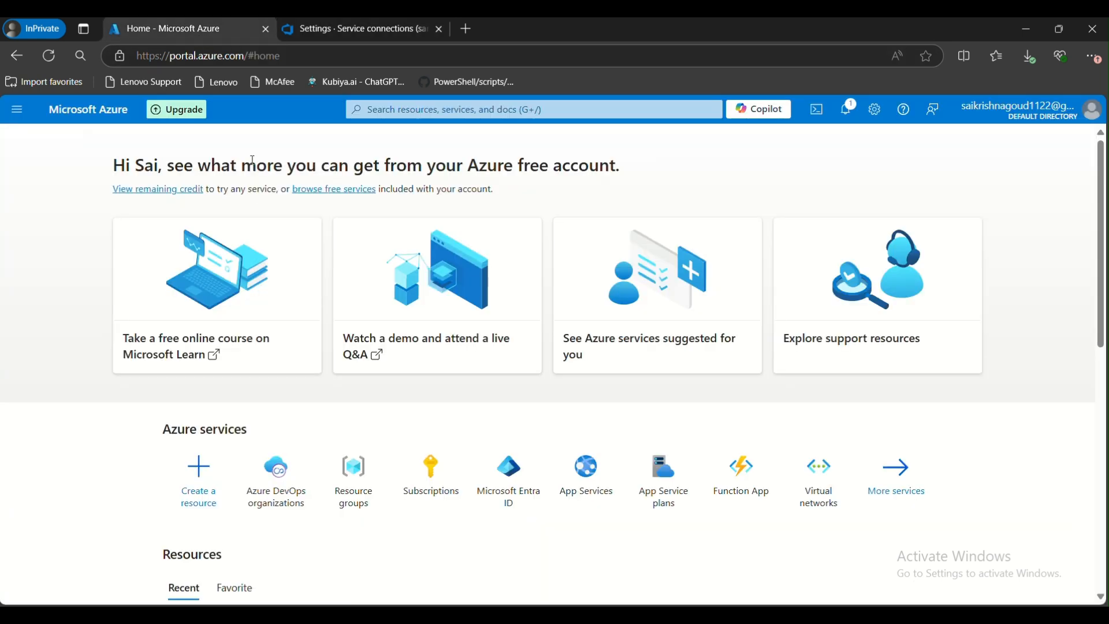
pyautogui.click(428, 486)
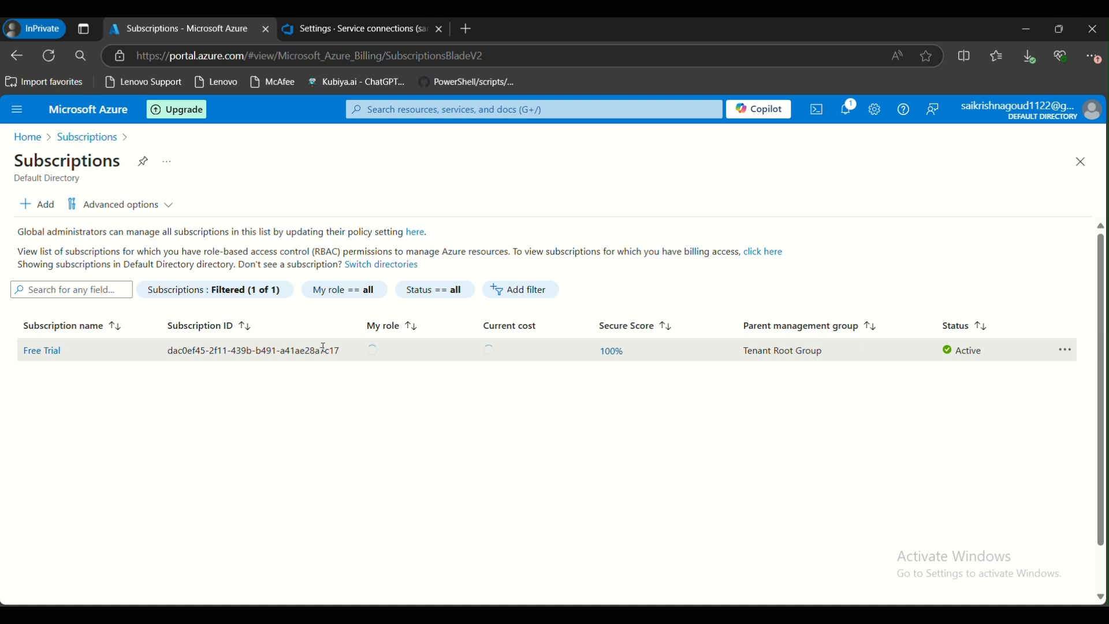
pyautogui.moveTo(339, 350); pyautogui.dragTo(187, 348)
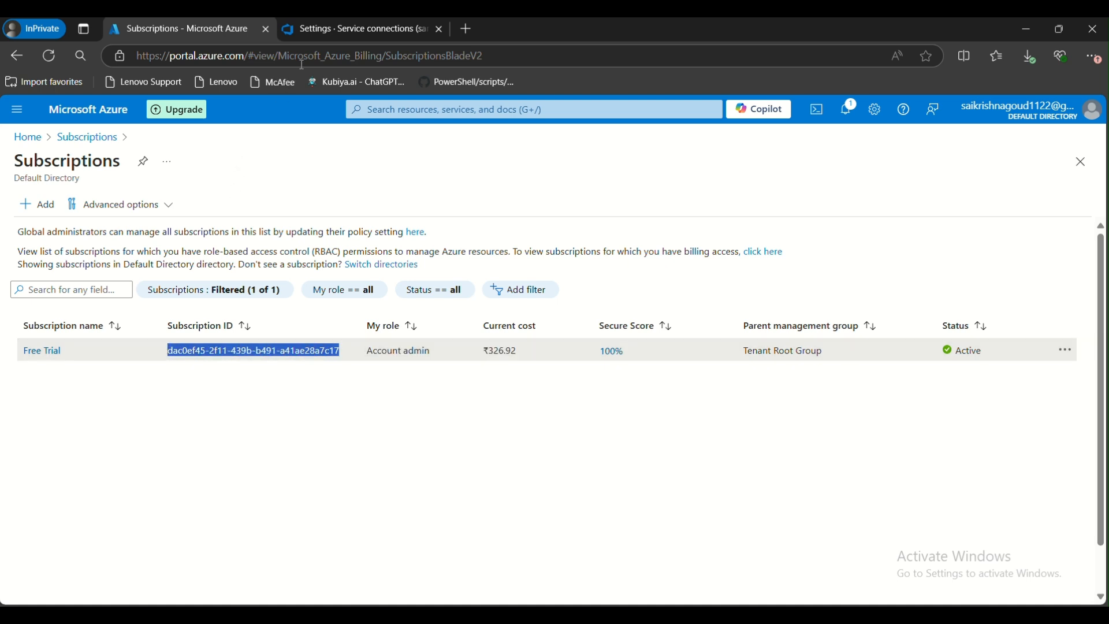
pyautogui.hotkey('ctrl', 'c')
pyautogui.click(329, 22)
pyautogui.hotkey('ctrl', 'v')
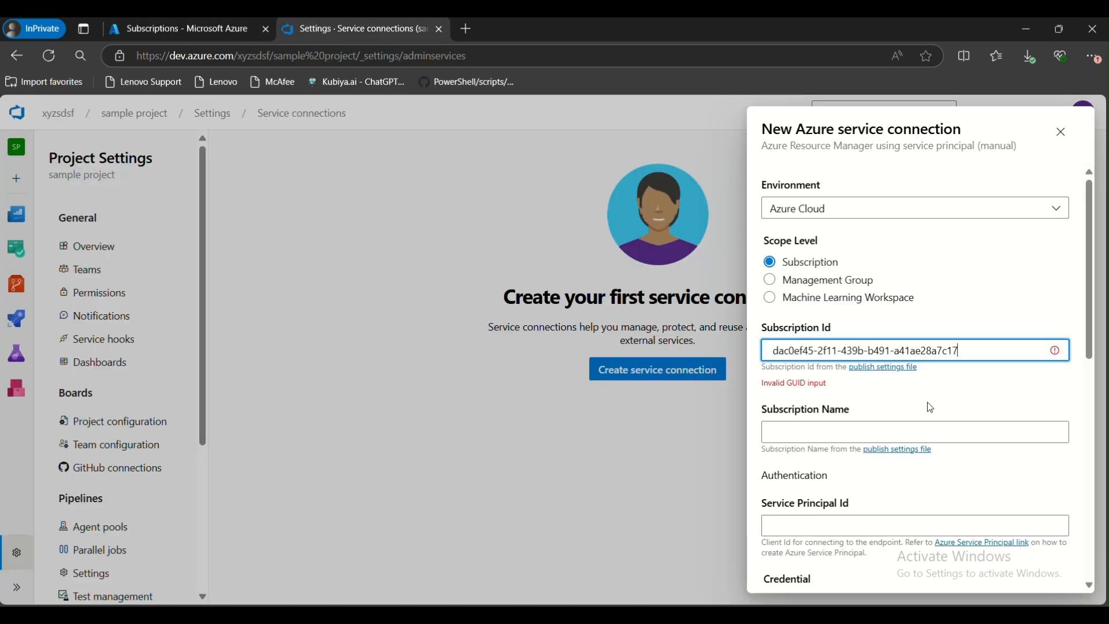
pyautogui.click(777, 352)
pyautogui.press('BackSpace')
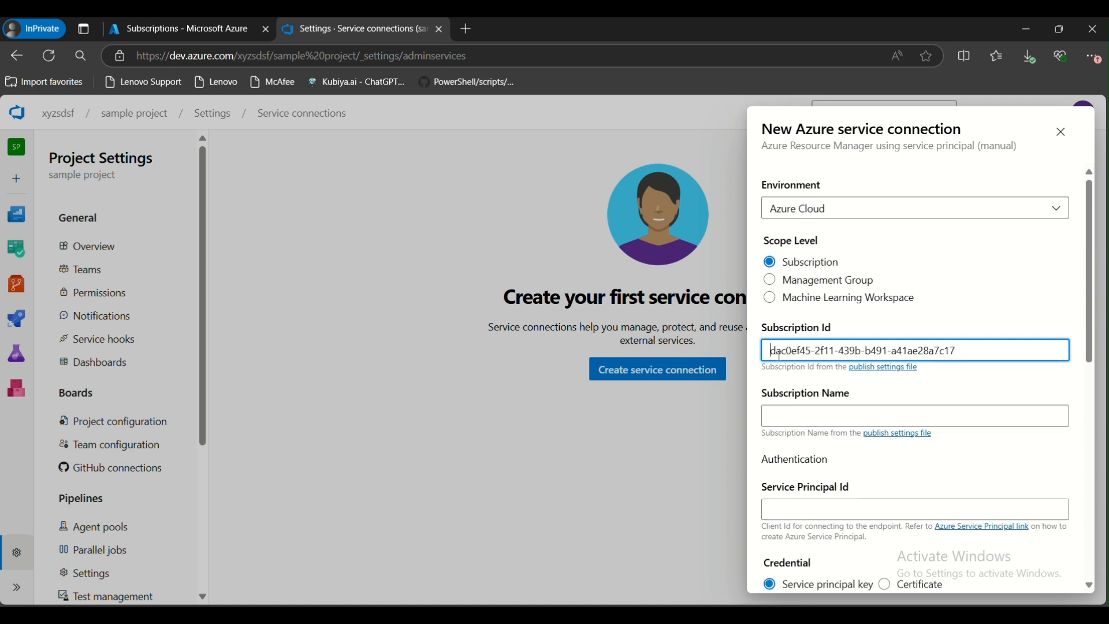
# Copy the subscription name Free Trial into the Subscription Name field
pyautogui.click(816, 416)
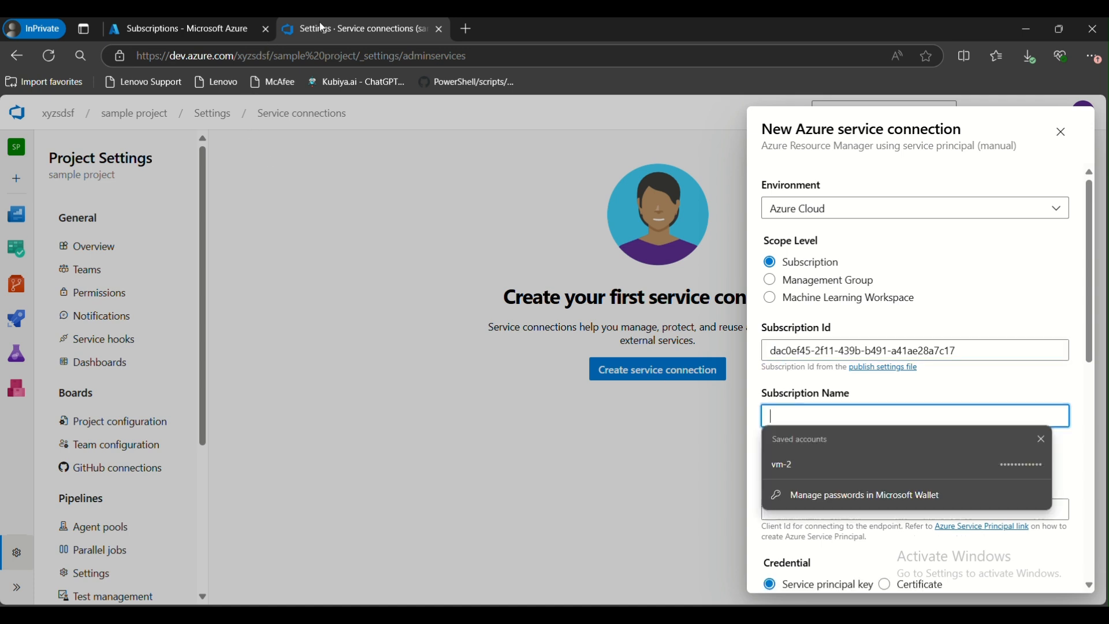
pyautogui.click(252, 34)
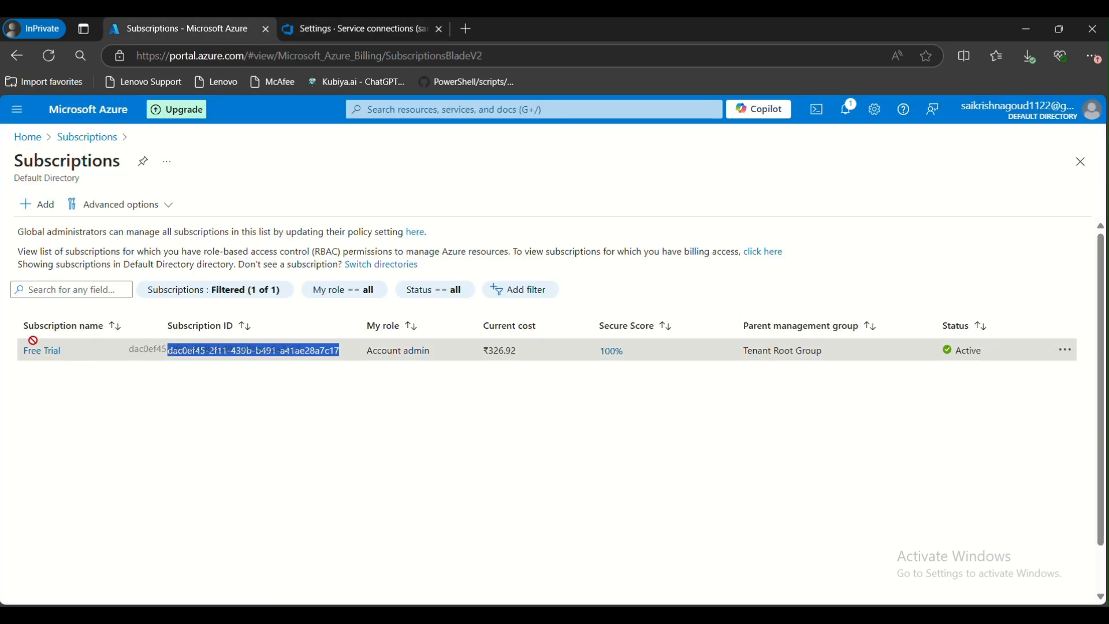
pyautogui.click(58, 424)
pyautogui.moveTo(61, 354); pyautogui.dragTo(25, 357)
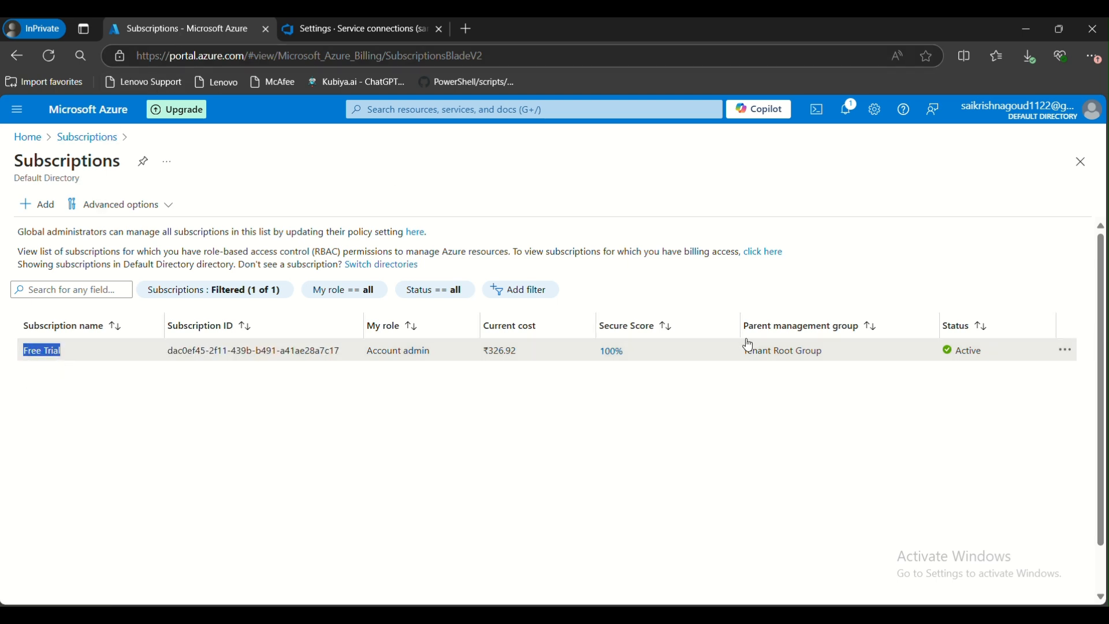
pyautogui.hotkey('ctrl', 'Tab')
pyautogui.hotkey('ctrl', 'v')
# Copy the client ID from the notes file and paste it into the Service Principal Id field
pyautogui.scroll(-3, 889, 474)
pyautogui.click(837, 364)
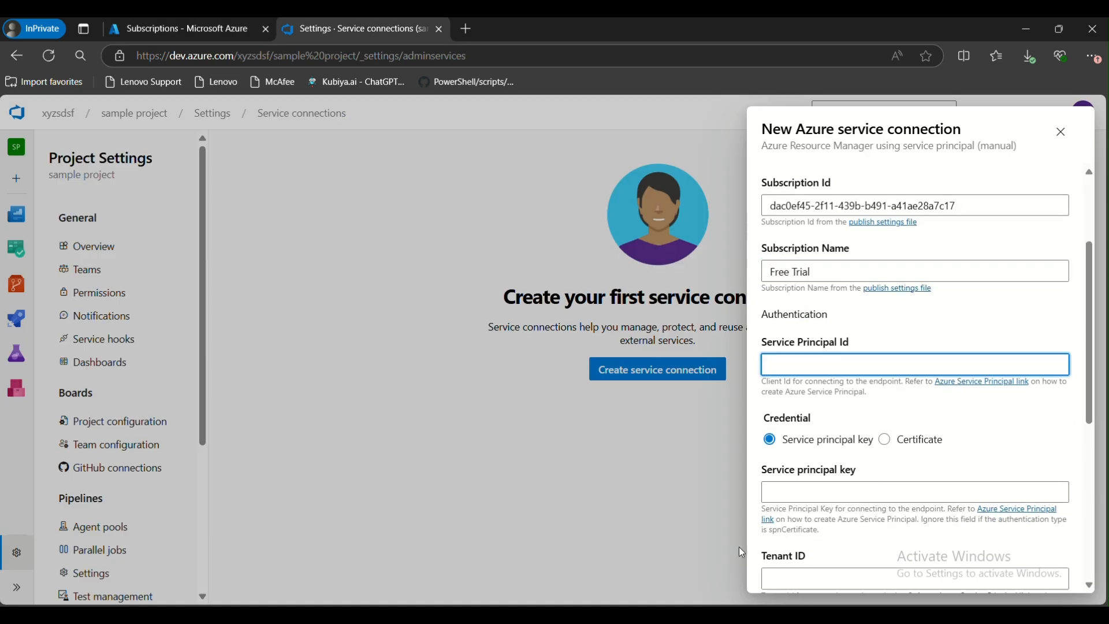
pyautogui.hotkey('alt', 'Tab')
pyautogui.click(246, 131)
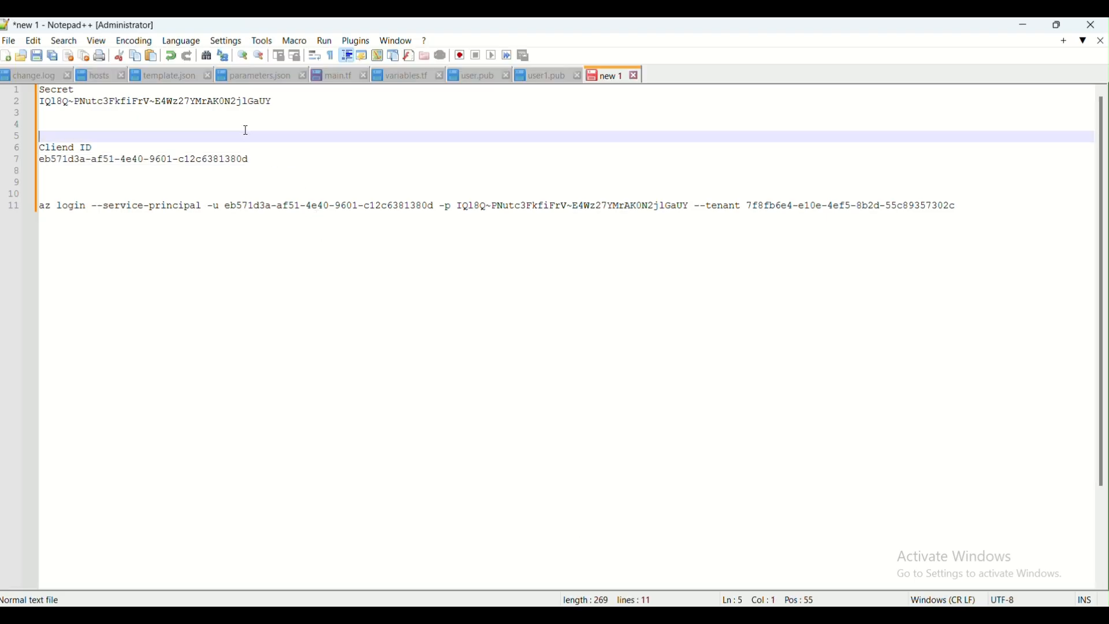
pyautogui.moveTo(274, 156); pyautogui.dragTo(30, 166)
pyautogui.hotkey('ctrl', 'c')
pyautogui.hotkey('alt', 'Tab')
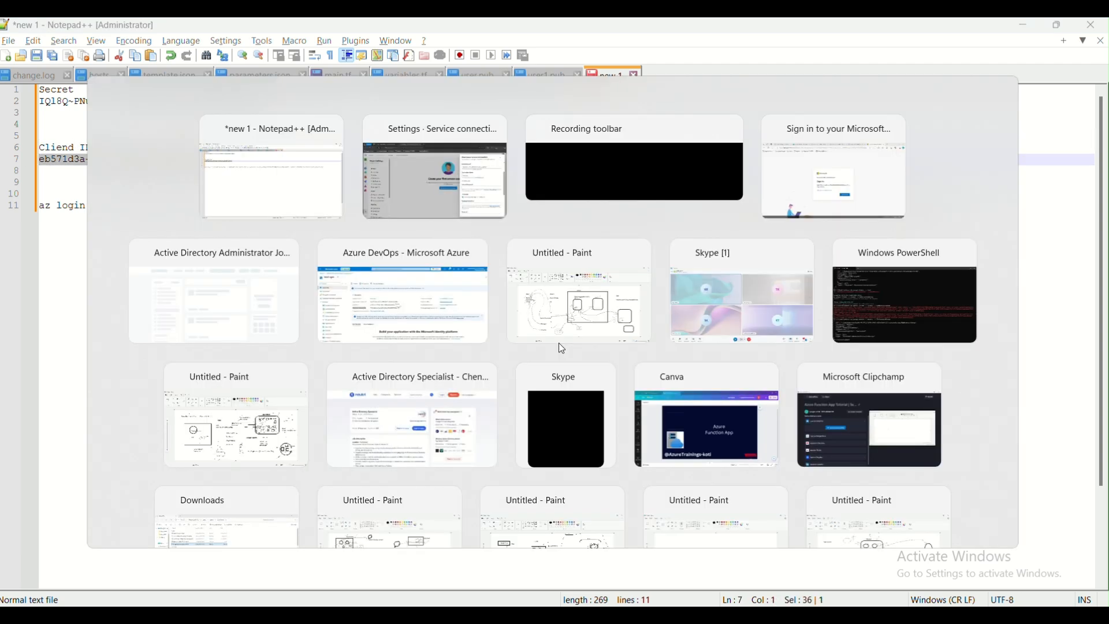
pyautogui.hotkey('ctrl', 'v')
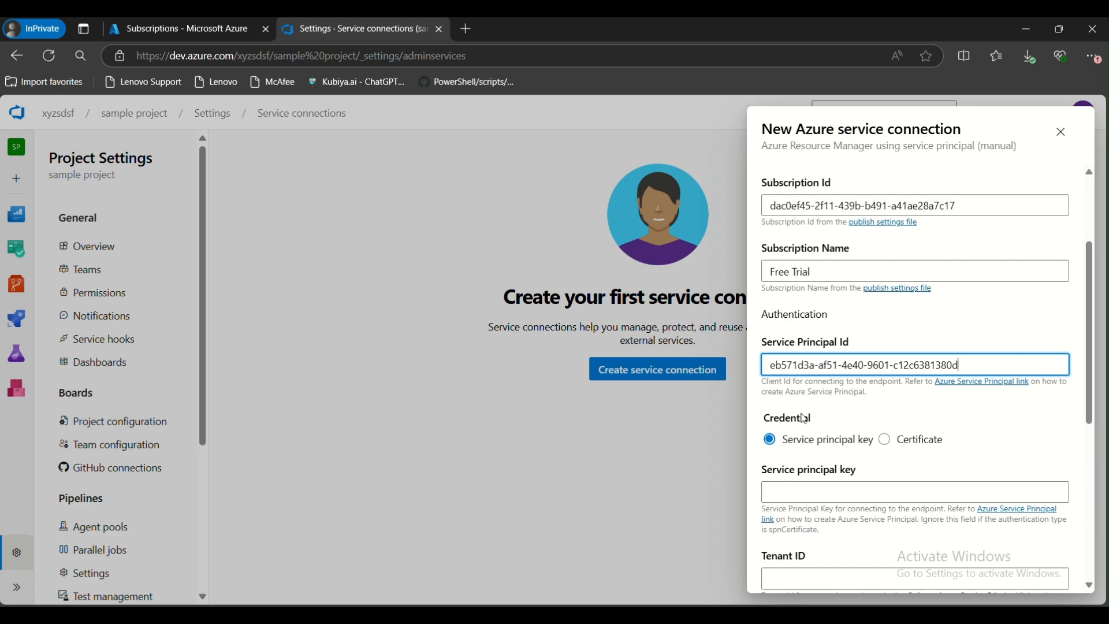
# Copy the client secret from the notes file and paste it into the Service principal key field
pyautogui.scroll(-1, 801, 409)
pyautogui.click(813, 421)
pyautogui.hotkey('alt', 'Tab')
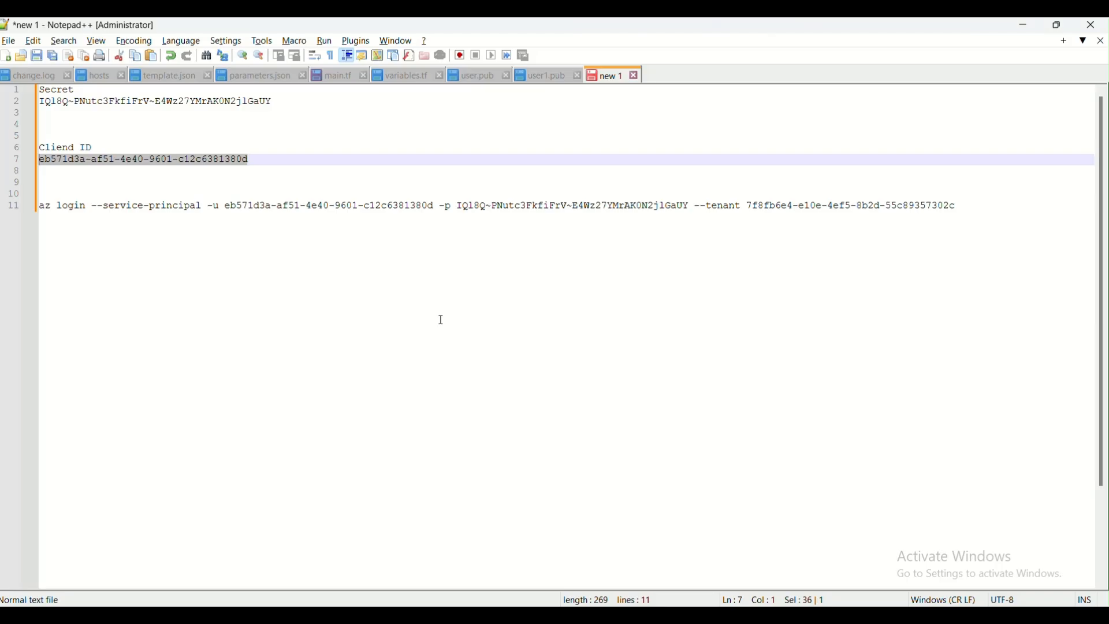
pyautogui.moveTo(273, 101); pyautogui.dragTo(12, 99)
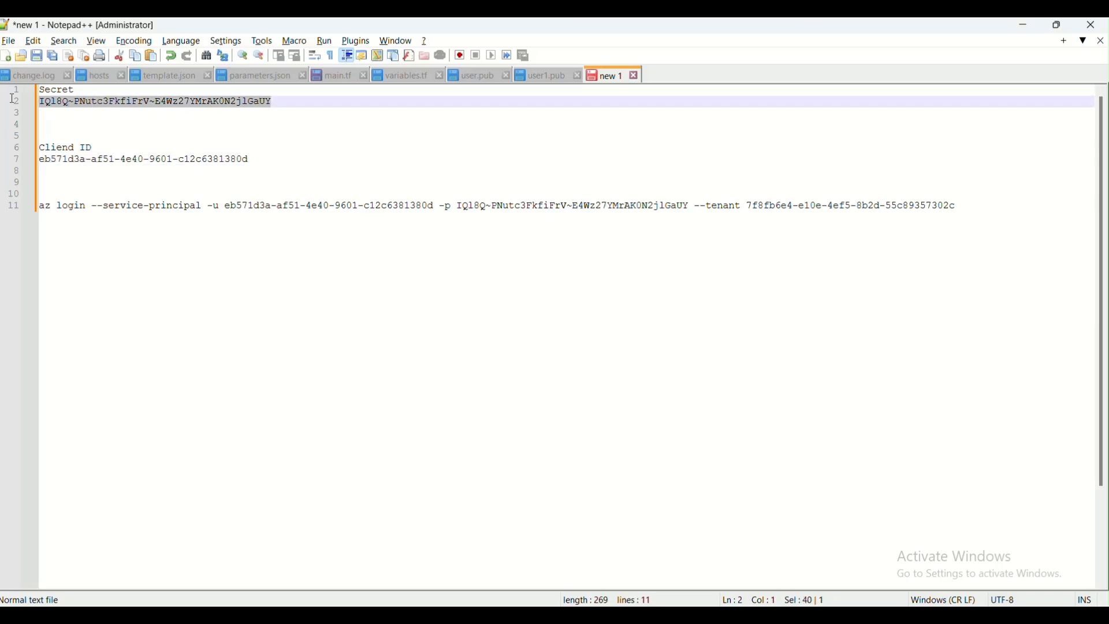
pyautogui.hotkey('ctrl', 'c')
pyautogui.hotkey('alt', 'Tab')
pyautogui.hotkey('ctrl', 'v')
# Copy the tenant ID from the az login command in the notes and paste it into the Tenant ID field
pyautogui.scroll(-2, 859, 426)
pyautogui.click(813, 433)
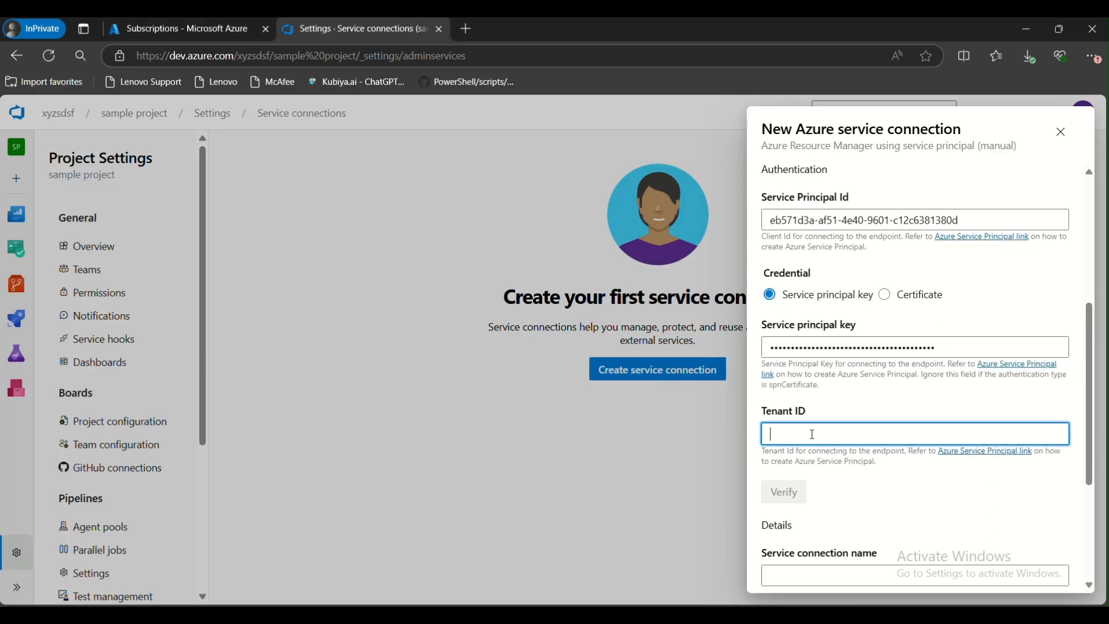
pyautogui.hotkey('alt', 'Tab')
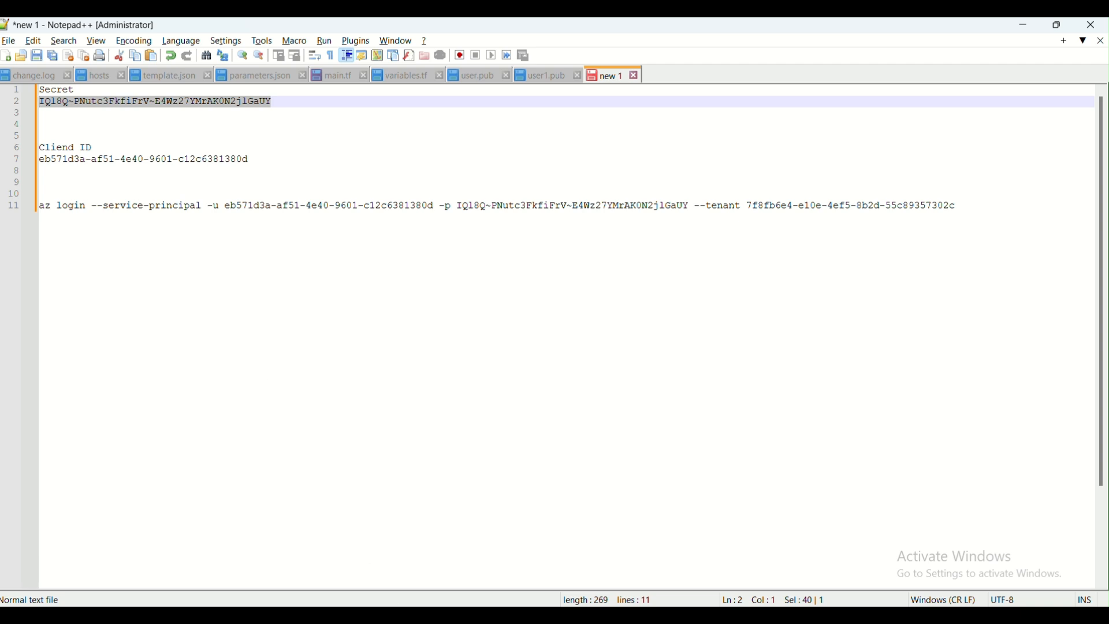
pyautogui.hotkey('ctrl', 'End')
pyautogui.click(745, 206)
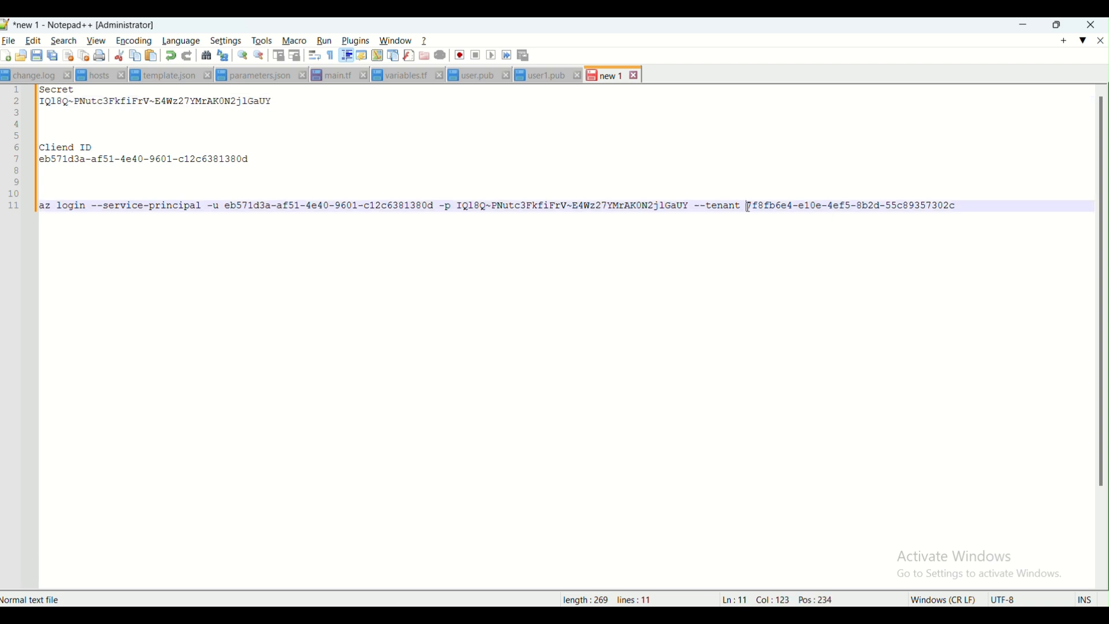
pyautogui.hotkey('shift', 'End')
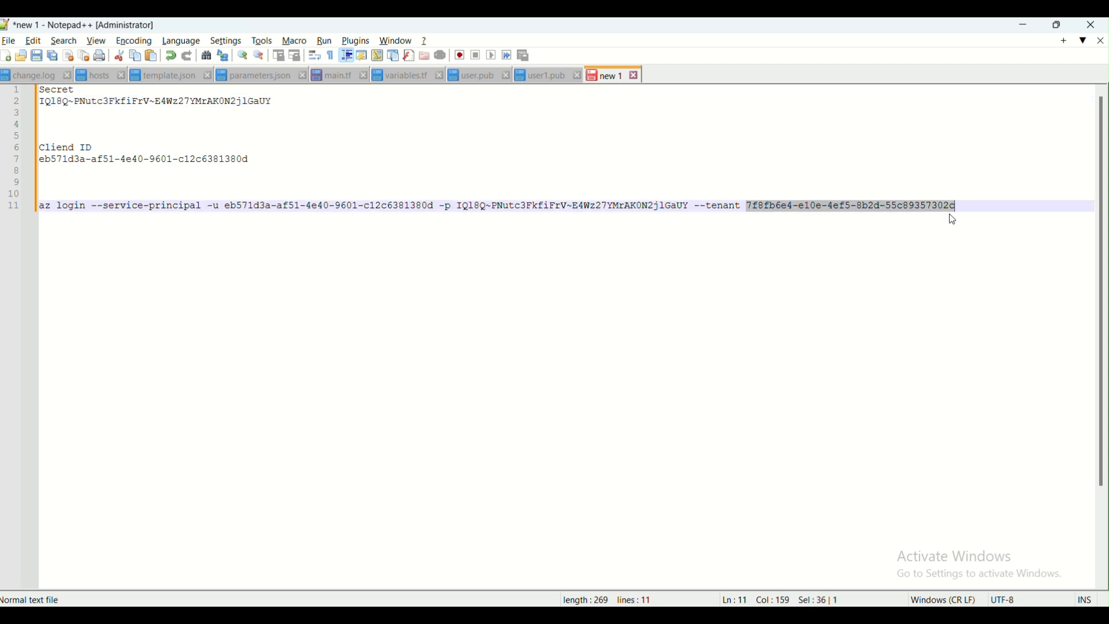
pyautogui.hotkey('ctrl', 'c')
pyautogui.hotkey('alt', 'Tab')
pyautogui.hotkey('ctrl', 'v')
# Verify the entered service principal connection details
pyautogui.scroll(-1, 825, 461)
pyautogui.scroll(-2, 821, 457)
pyautogui.click(785, 349)
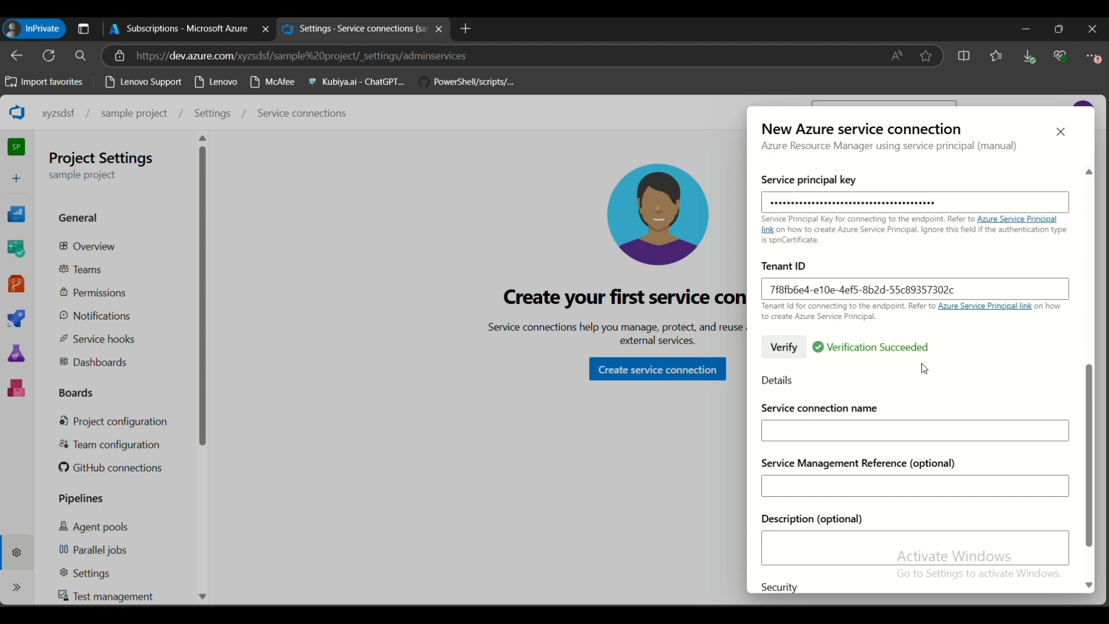
pyautogui.scroll(1, 896, 355)
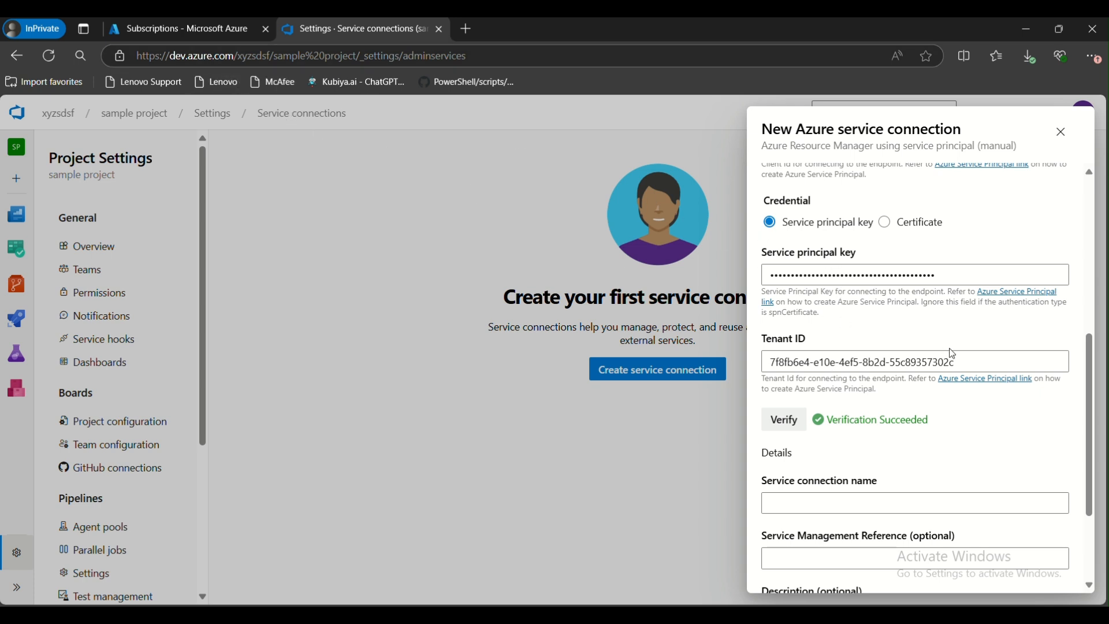
pyautogui.scroll(-2, 832, 364)
# Name the service connection test-svc
pyautogui.click(822, 366)
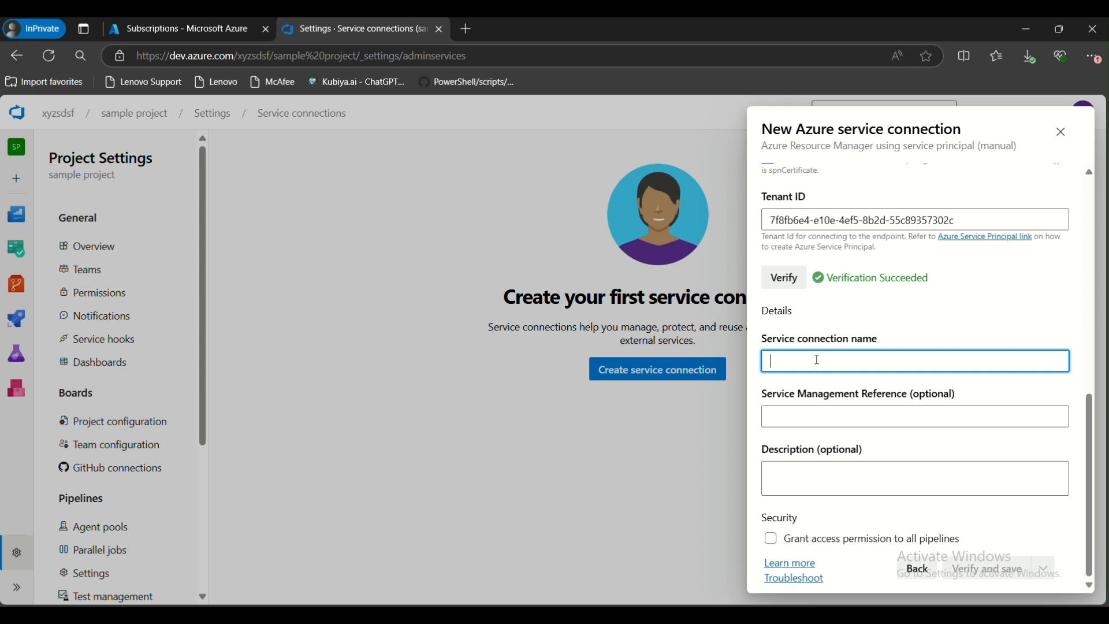
pyautogui.write('test-ss')
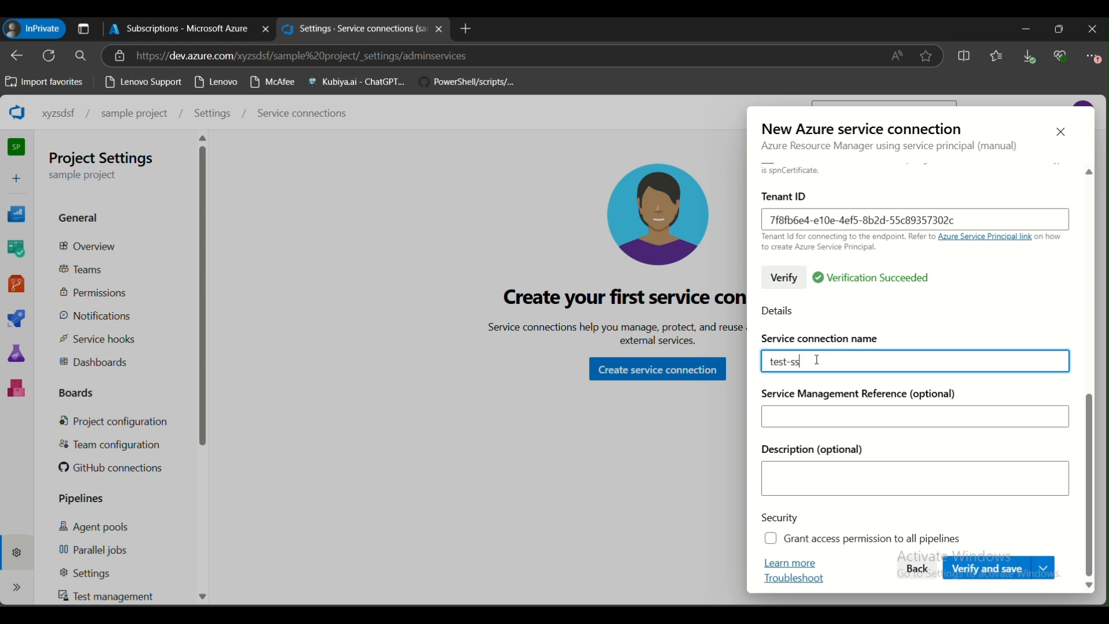
pyautogui.click(796, 362)
pyautogui.press('BackSpace')
# Grant access permission to all pipelines, then verify and save the service connection
pyautogui.click(828, 540)
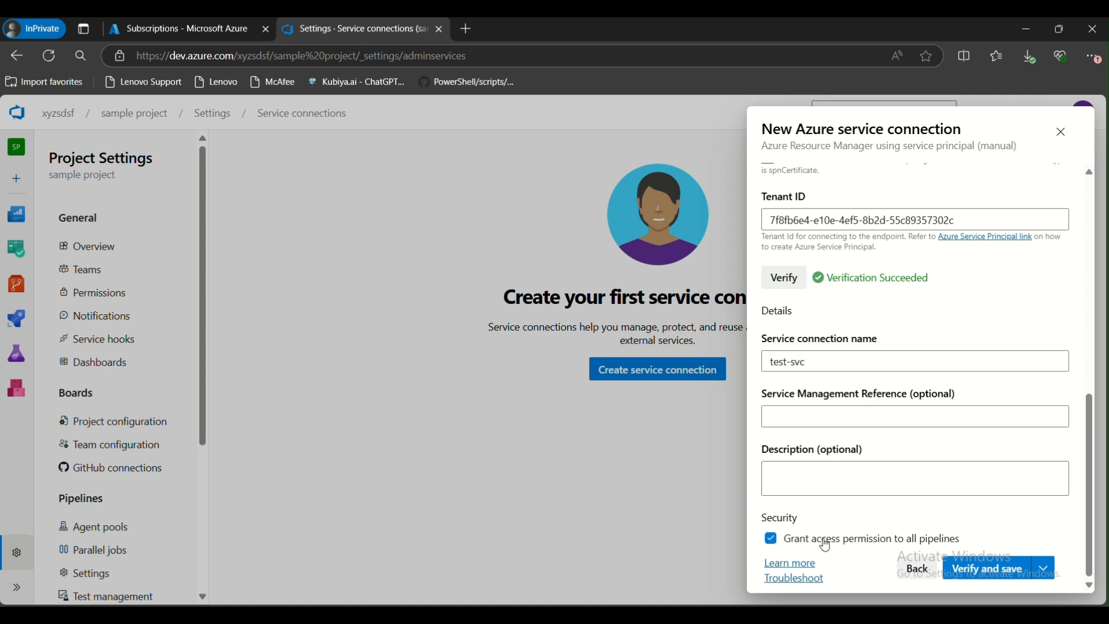
pyautogui.click(880, 540)
pyautogui.click(1022, 563)
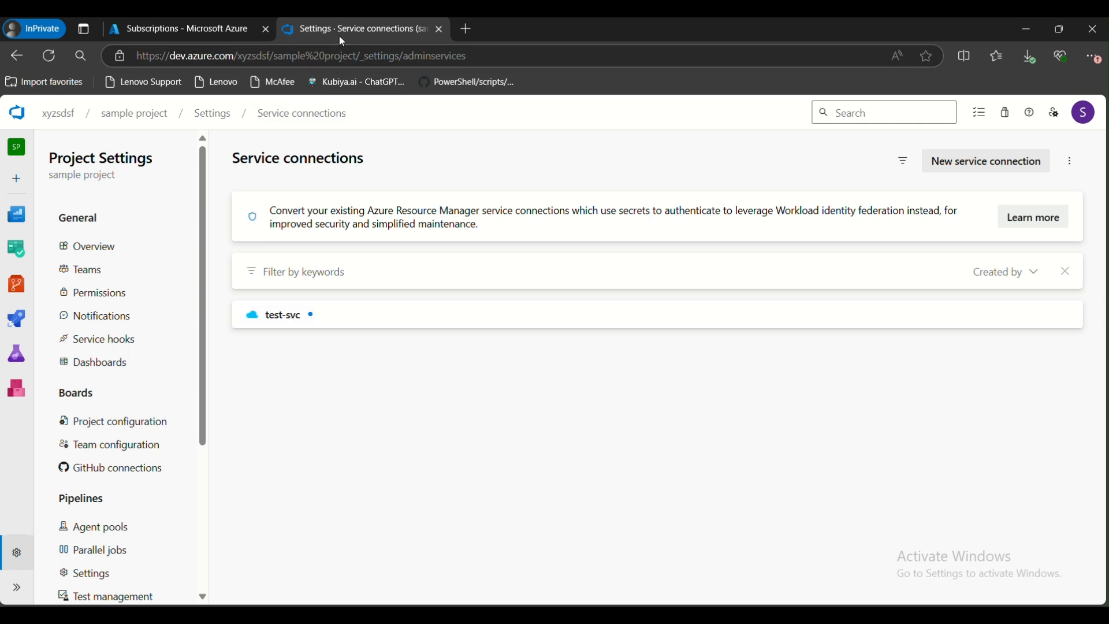
# Browse Microsoft Entra ID's App registrations and Enterprise applications in the Azure portal
pyautogui.moveTo(33, 327)
pyautogui.click(166, 29)
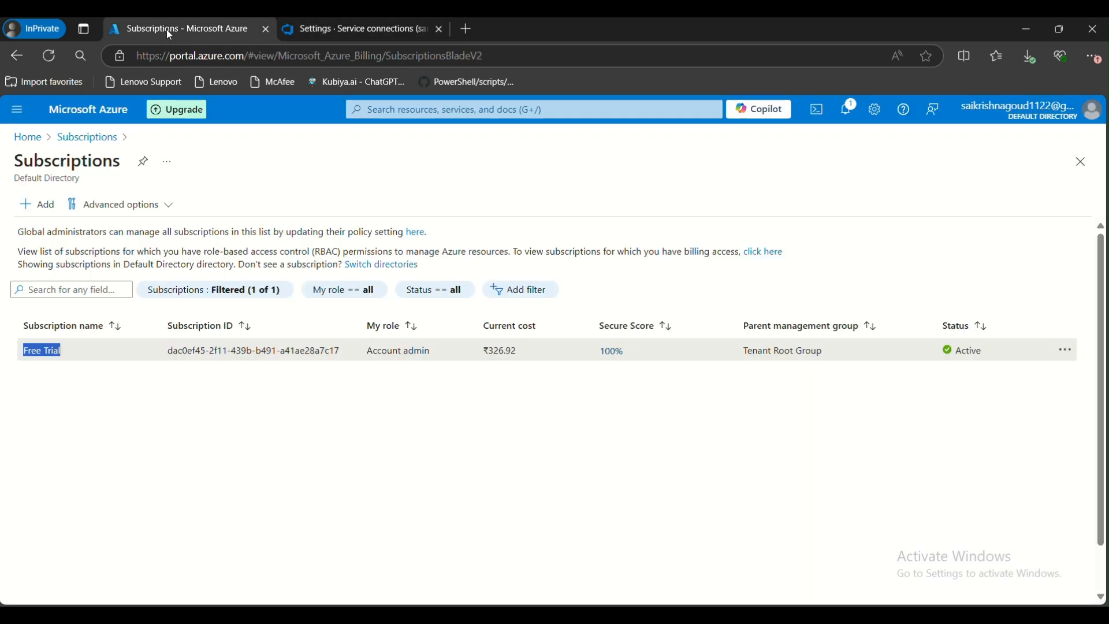
pyautogui.click(29, 139)
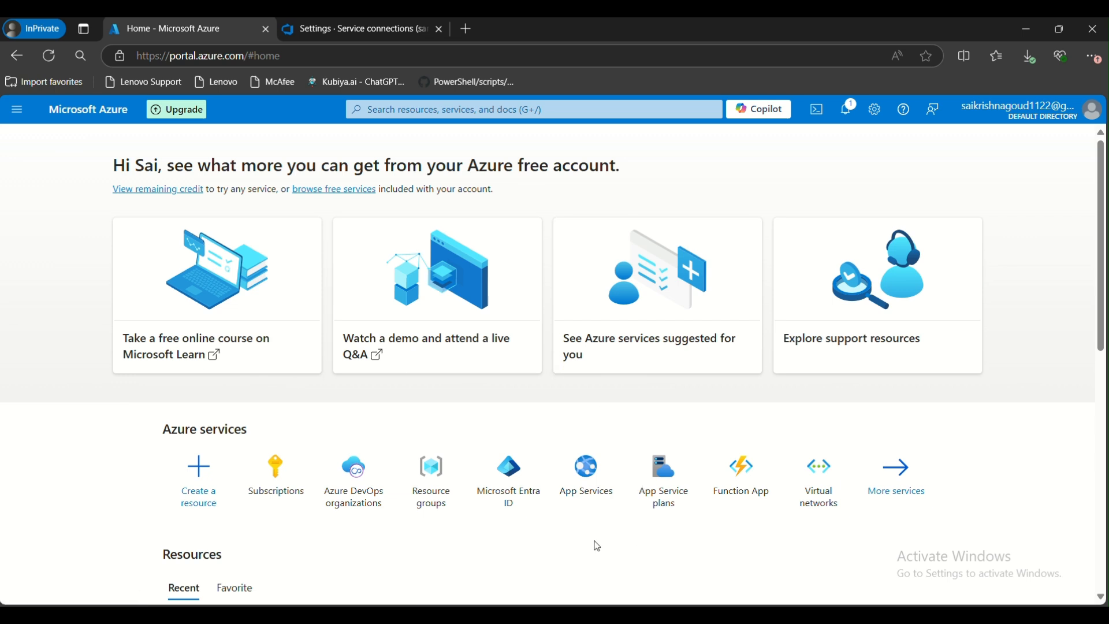
pyautogui.click(502, 484)
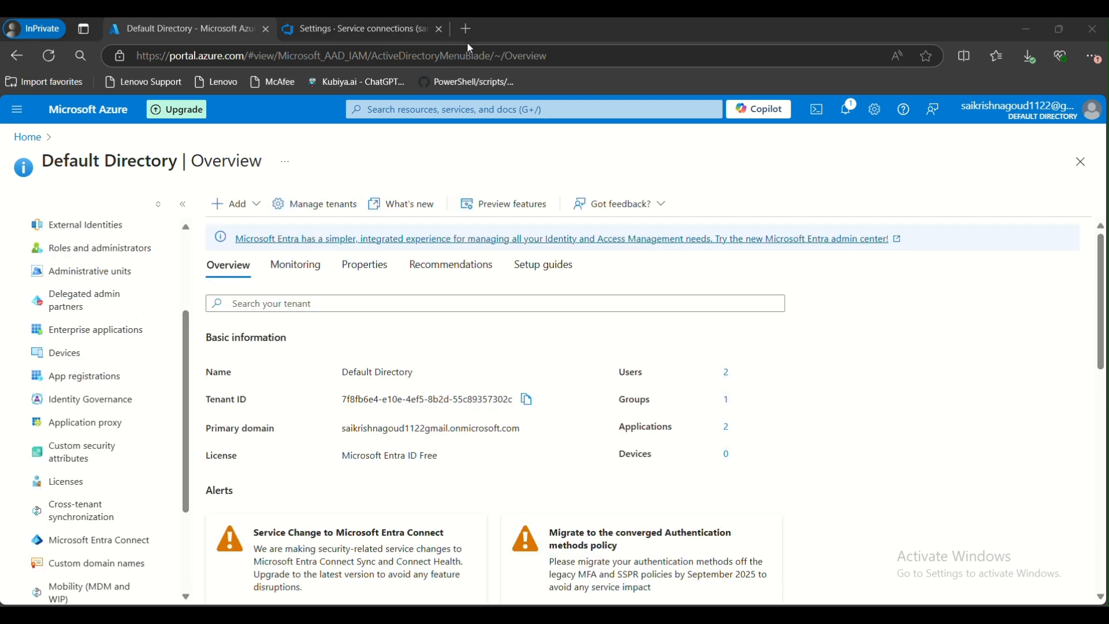
pyautogui.click(61, 382)
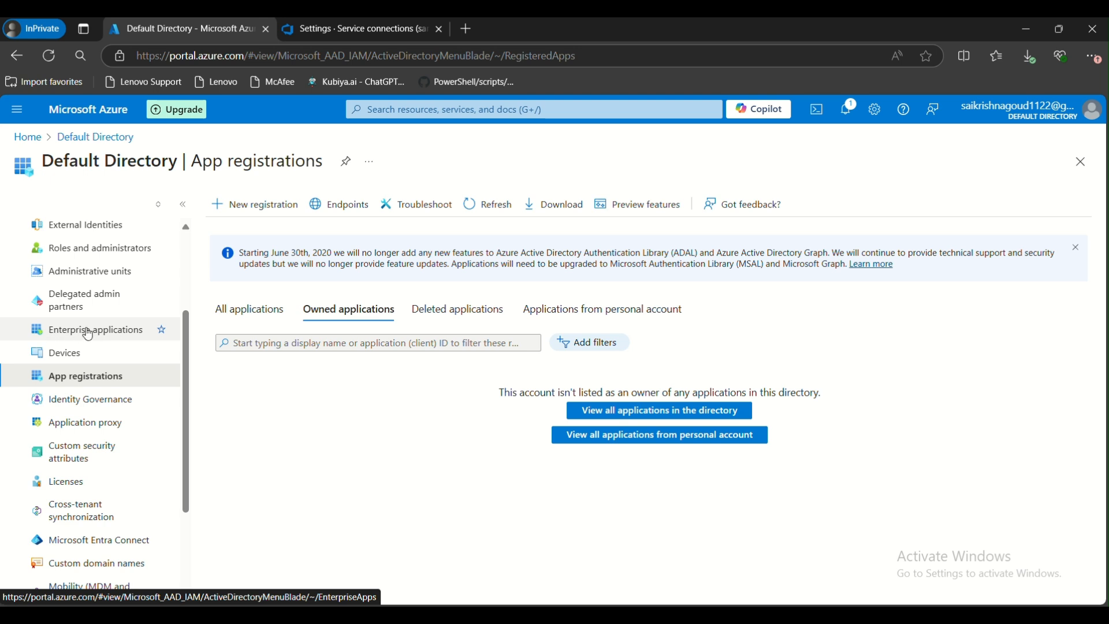
pyautogui.click(74, 336)
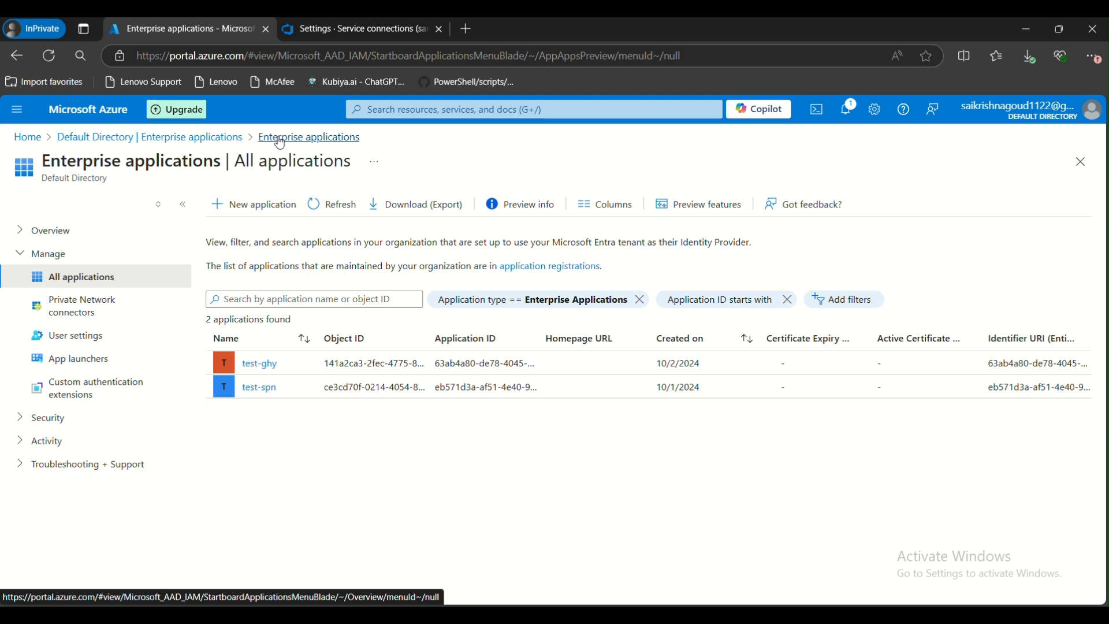
pyautogui.click(208, 137)
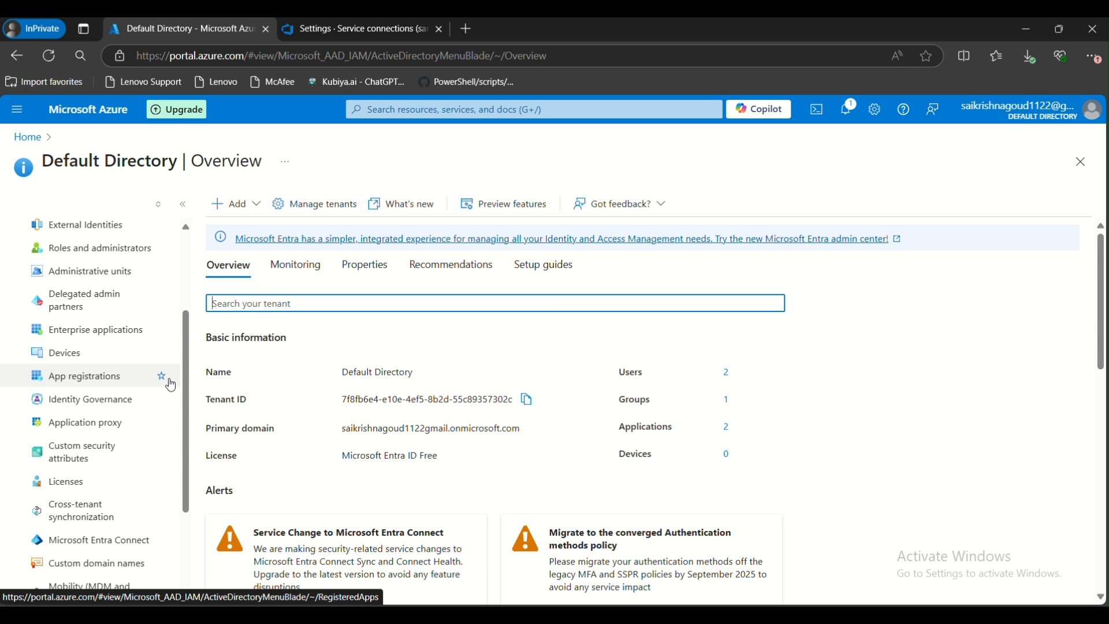
pyautogui.click(321, 38)
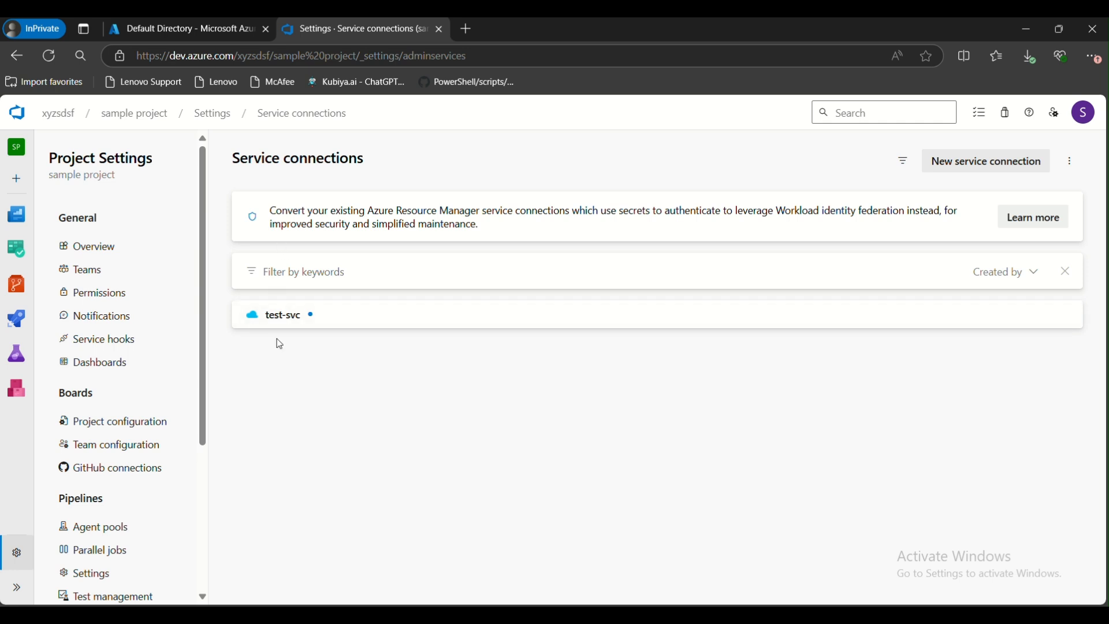
# Start a new Azure Resource Manager service connection using Service principal (automatic) authentication
pyautogui.click(951, 162)
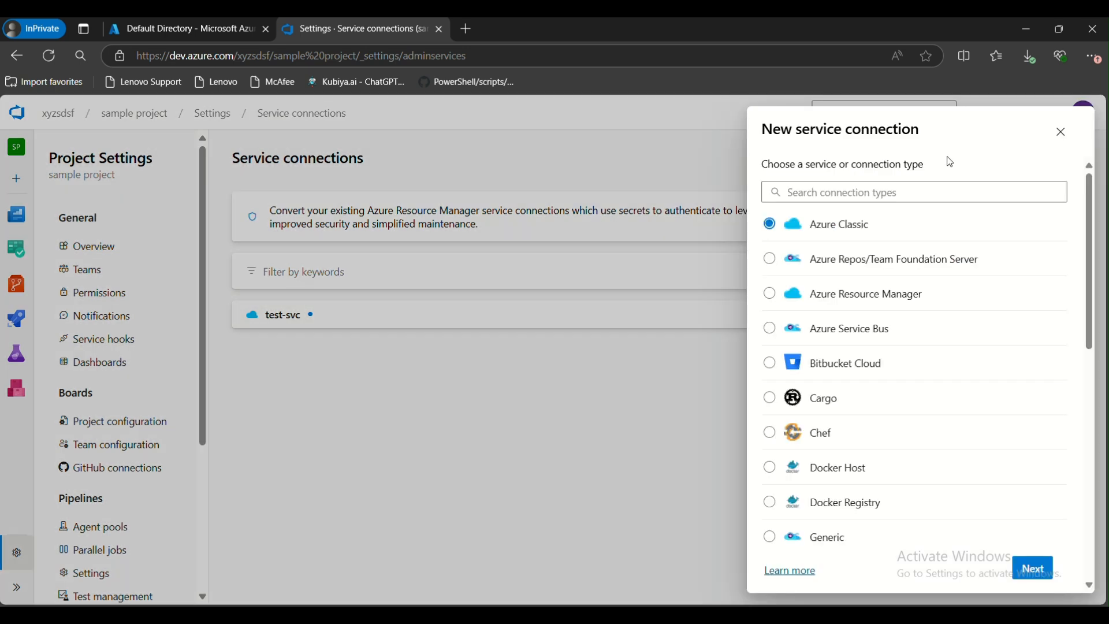
pyautogui.click(834, 296)
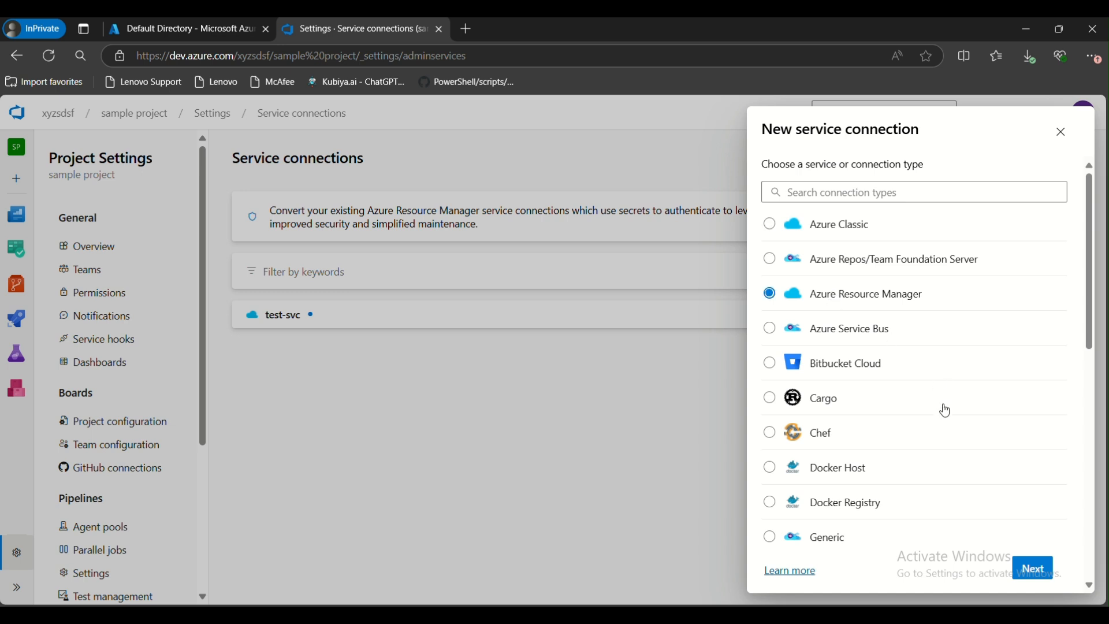
pyautogui.click(1023, 569)
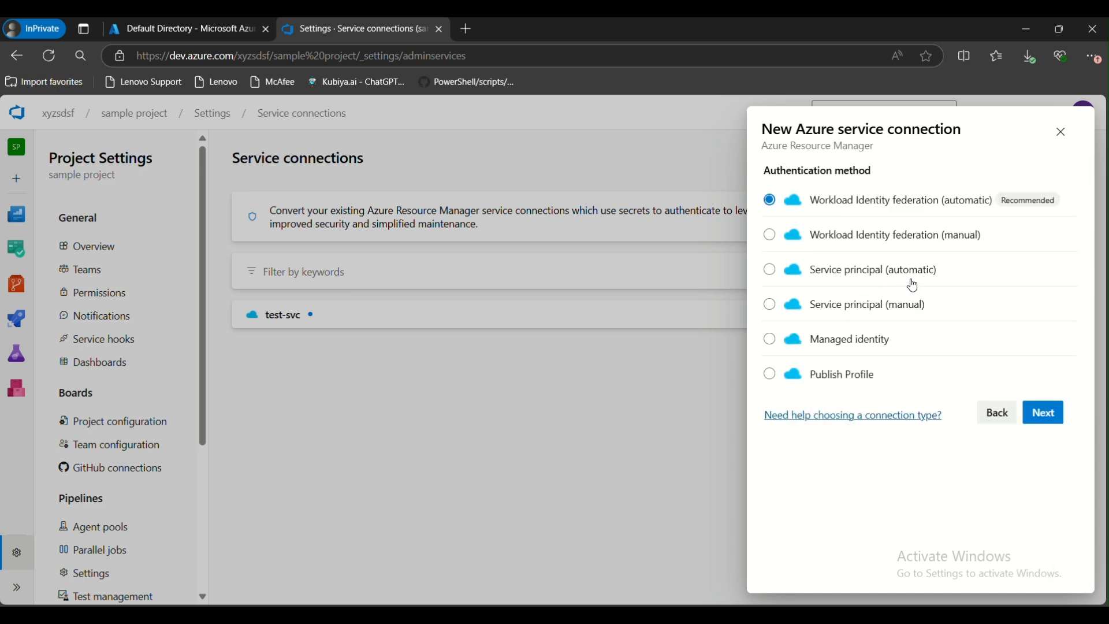
pyautogui.click(778, 276)
pyautogui.click(1043, 413)
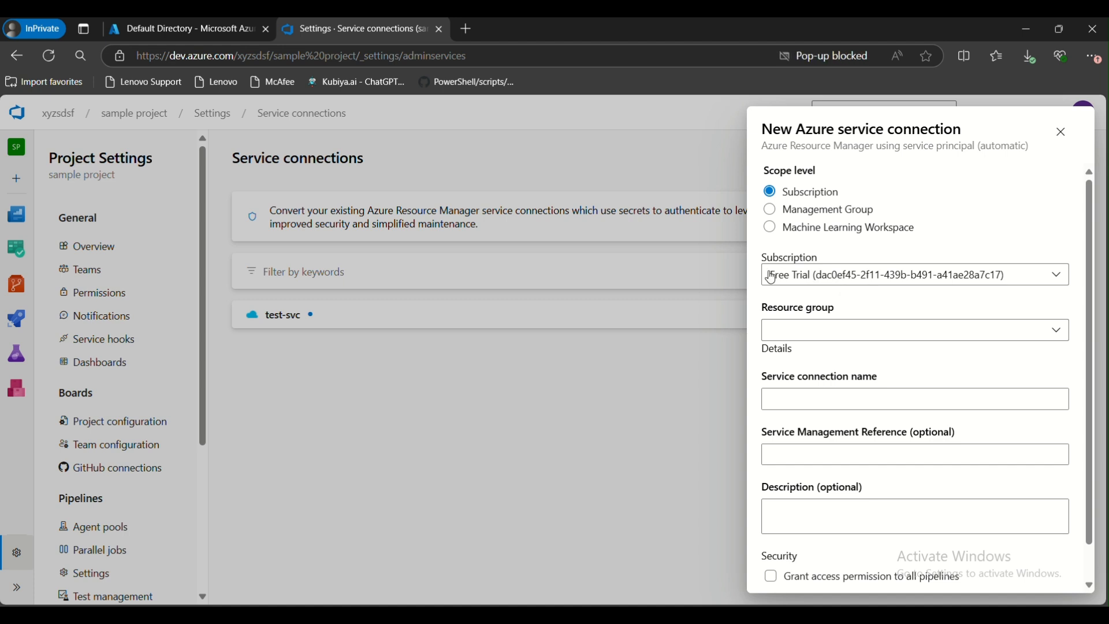
# Select MyResourceGroup as the resource group for the Free Trial subscription scope
pyautogui.click(847, 341)
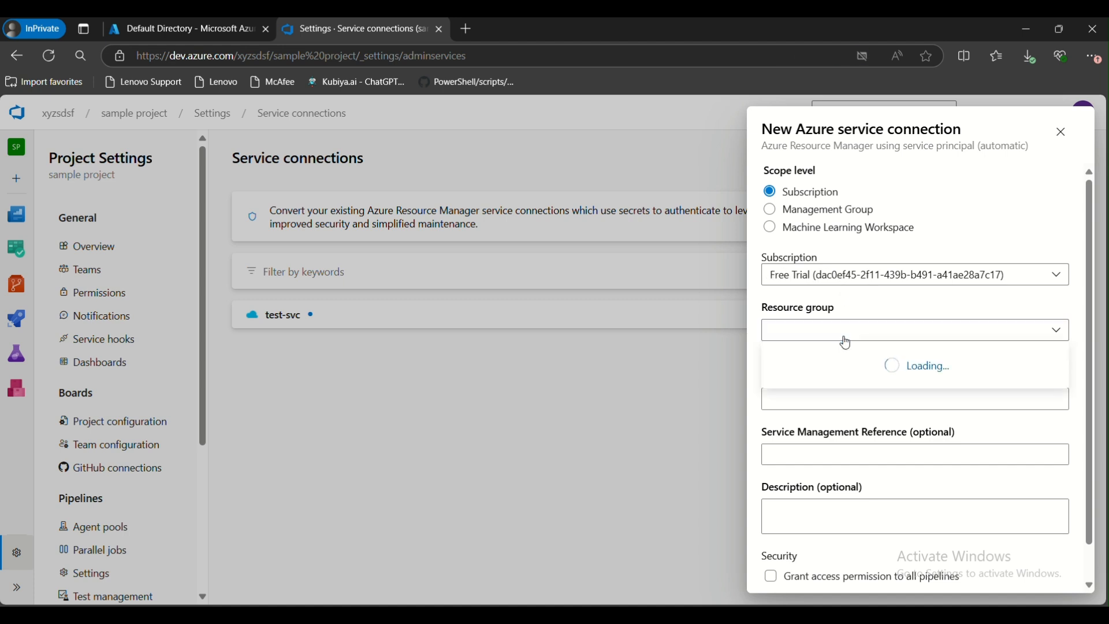
pyautogui.click(1032, 325)
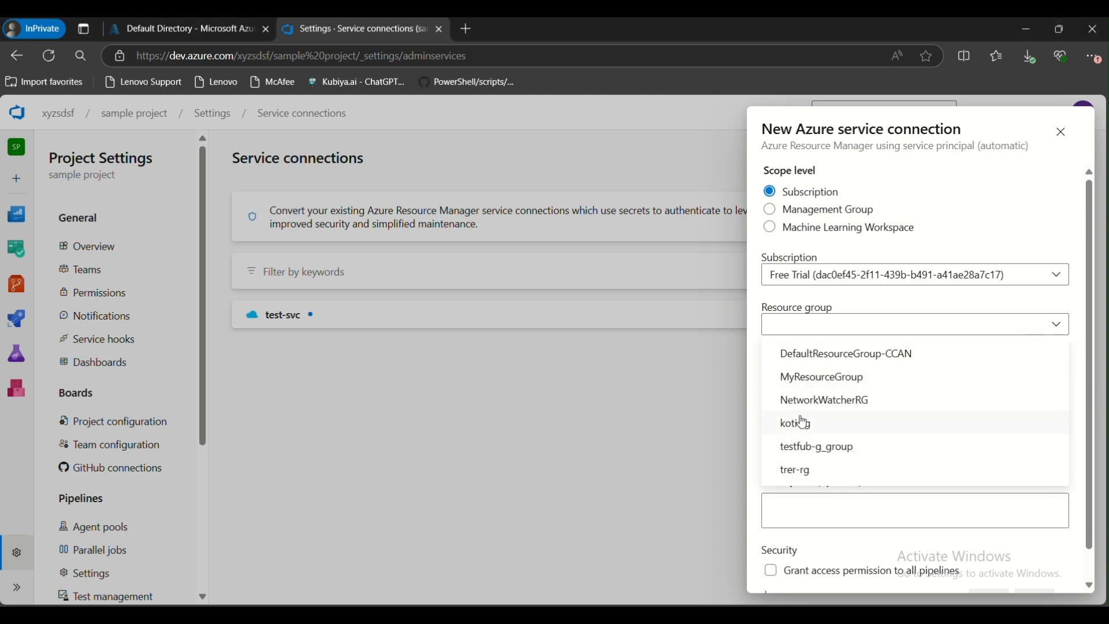
pyautogui.click(811, 379)
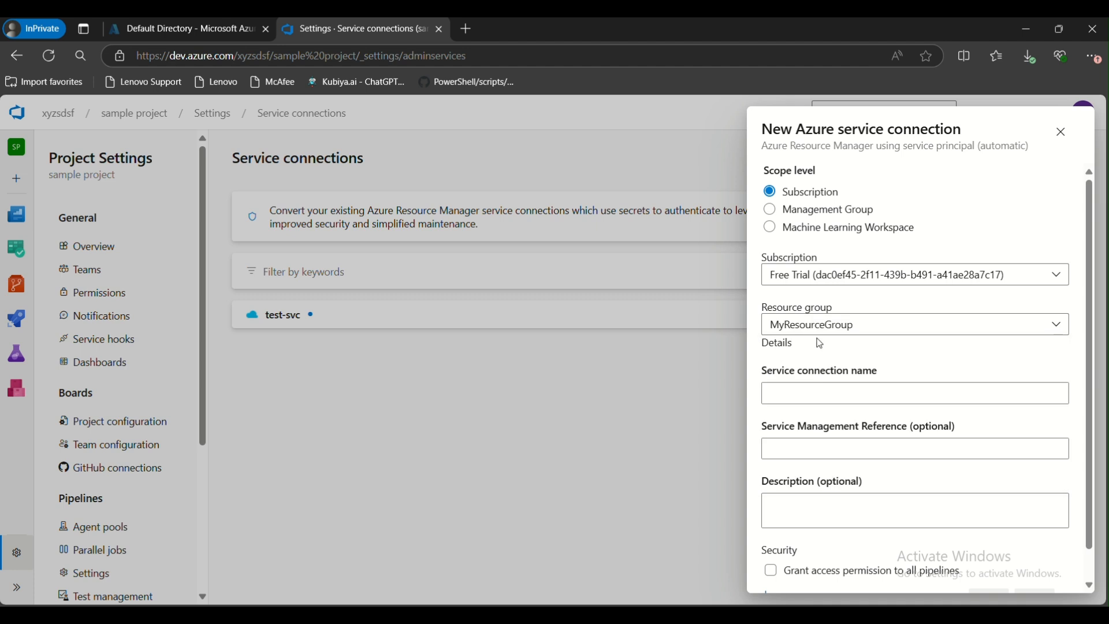
# Name the connection test-sssss and save it
pyautogui.click(815, 394)
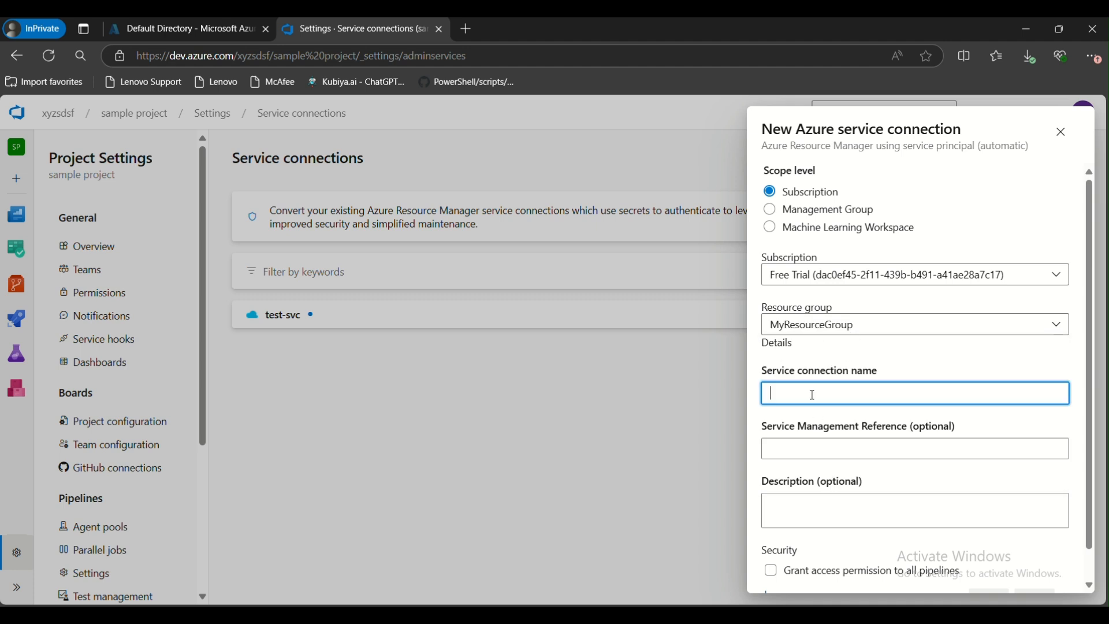
pyautogui.write('test-sssss')
pyautogui.scroll(-2, 849, 471)
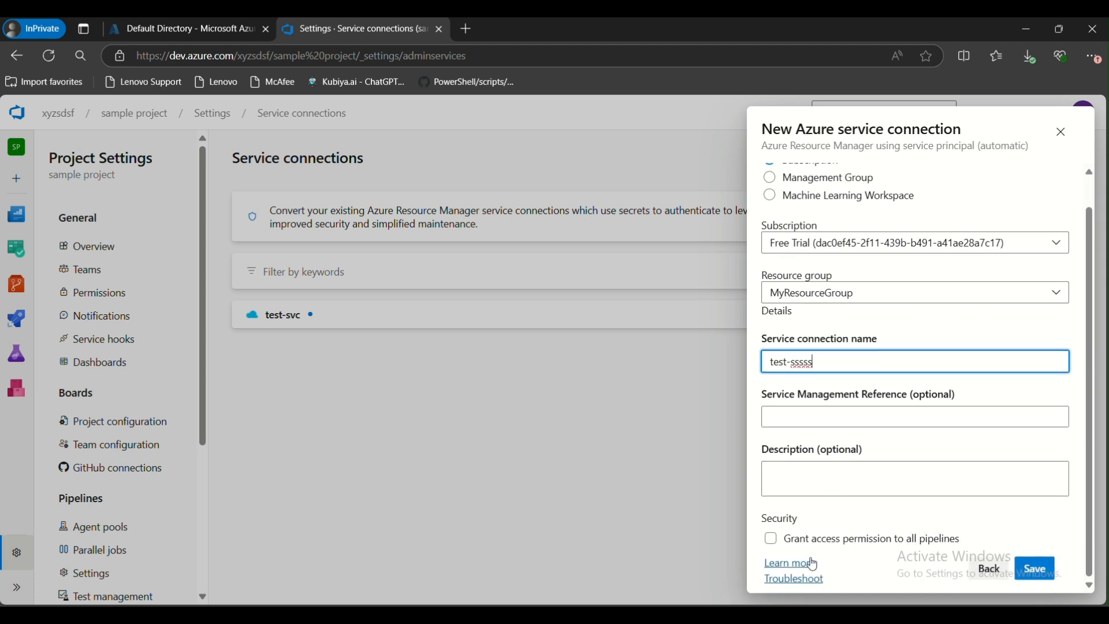
pyautogui.click(1030, 565)
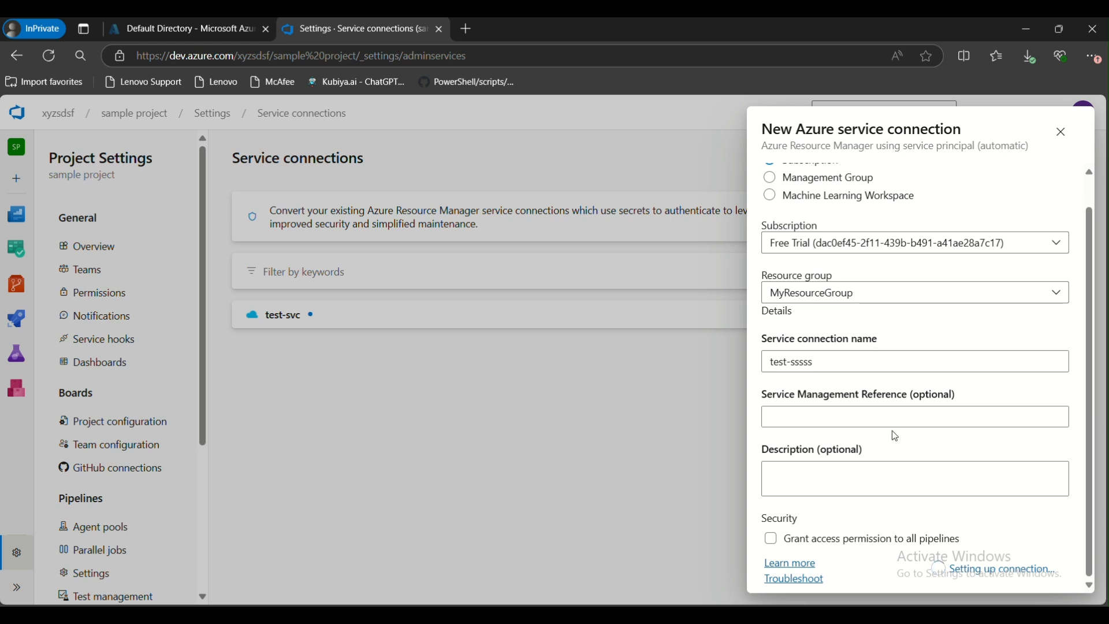
# Return to the Azure portal's Default Directory overview
pyautogui.scroll(2, 884, 432)
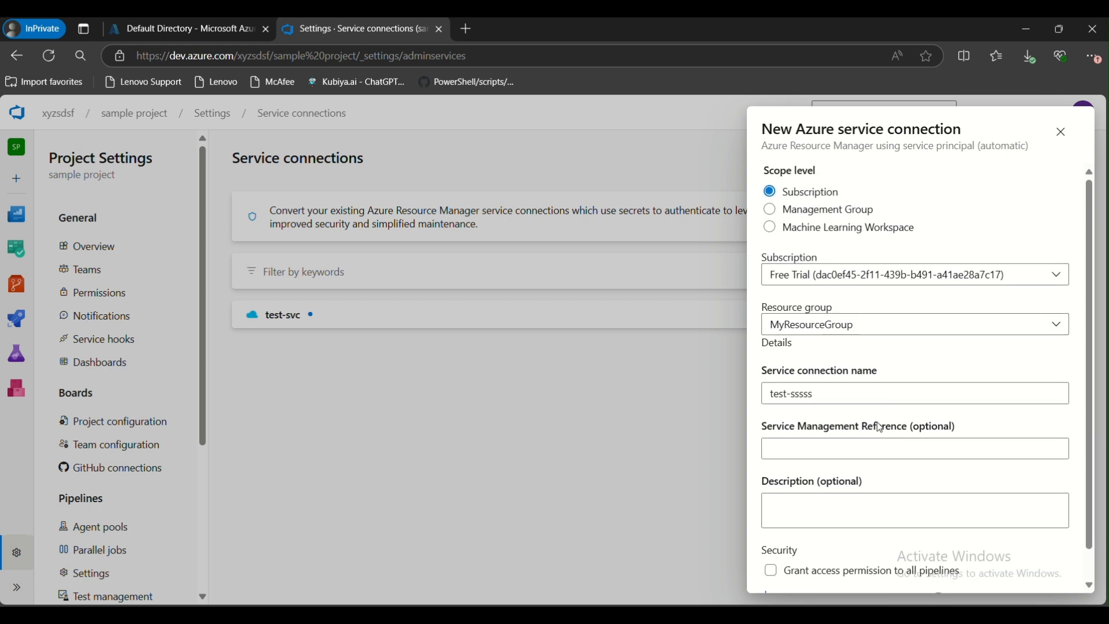
pyautogui.scroll(-1, 884, 433)
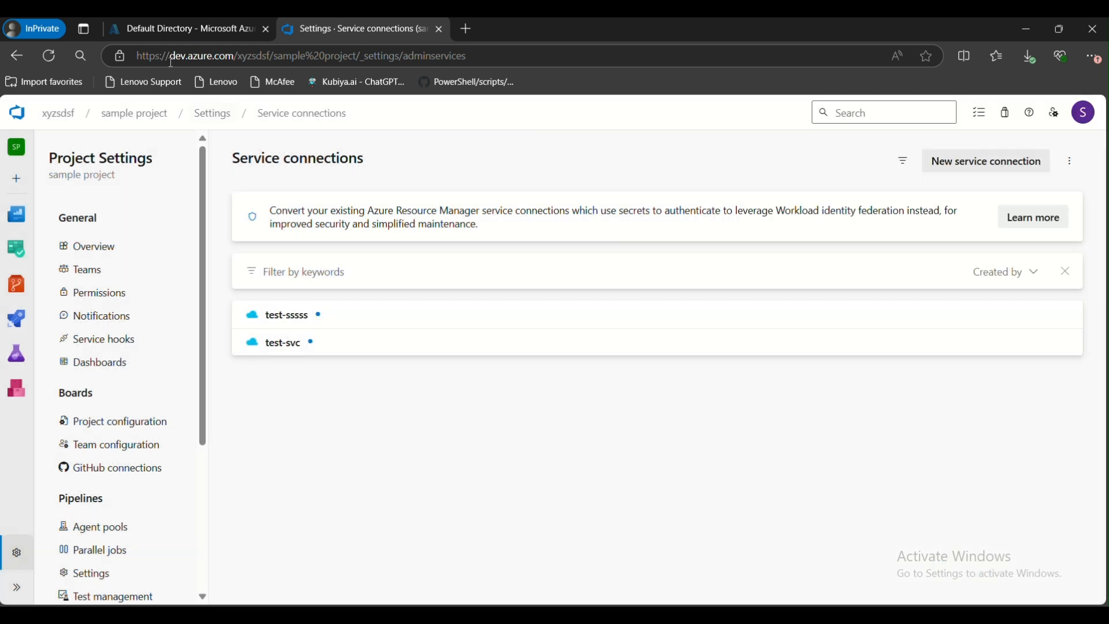
pyautogui.click(166, 33)
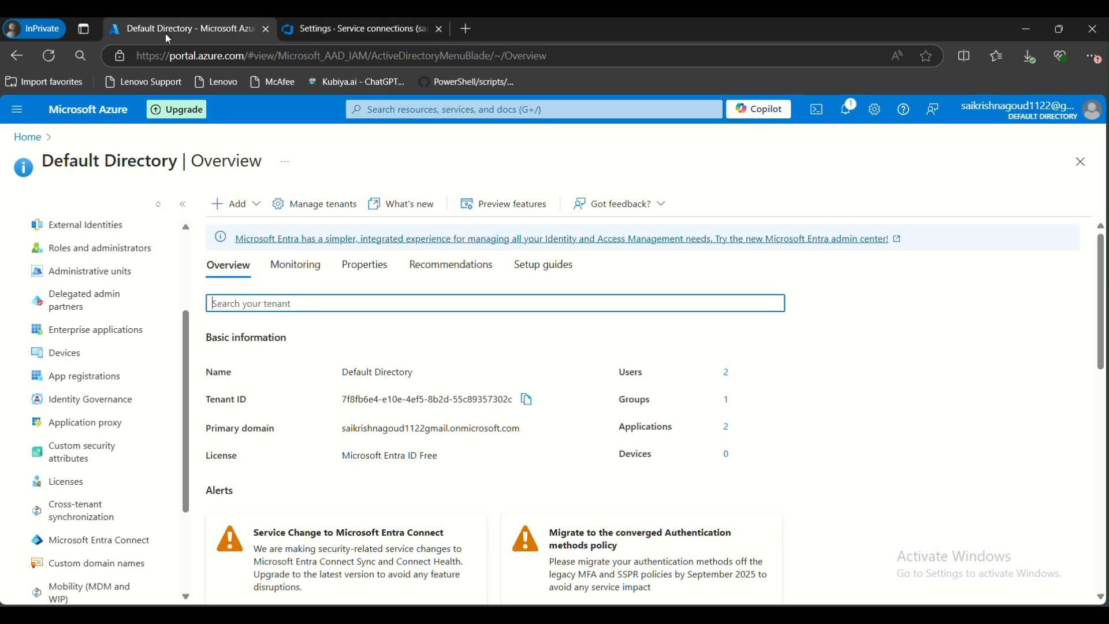
# Open the directory's App registrations list and review the registered applications
pyautogui.click(95, 383)
pyautogui.moveTo(250, 469); pyautogui.dragTo(344, 510)
pyautogui.moveTo(566, 473); pyautogui.dragTo(252, 469)
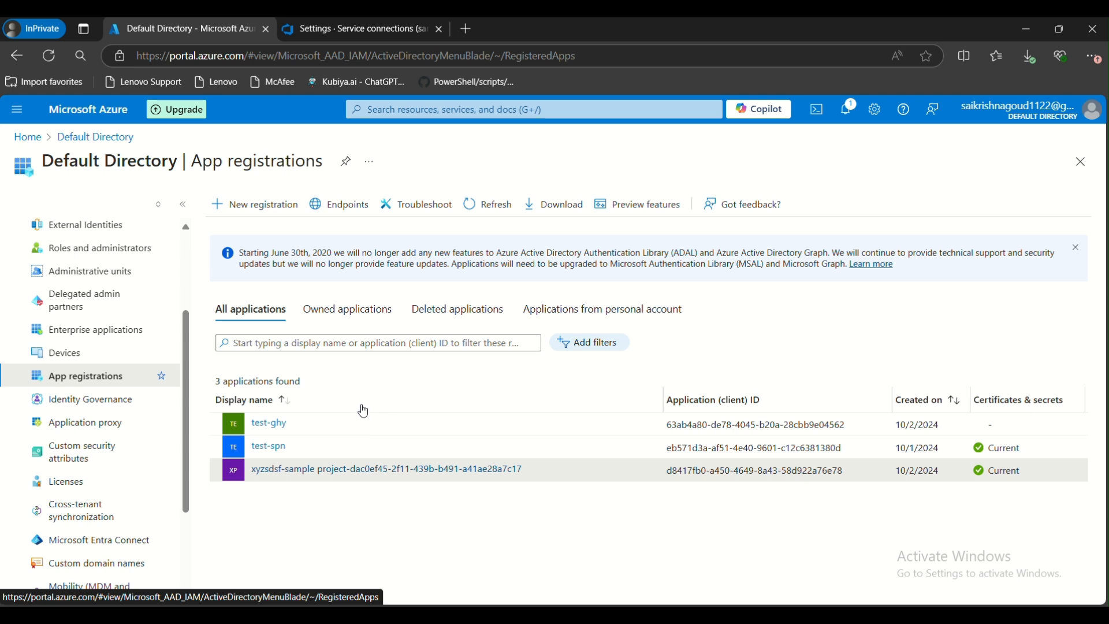
# Open Enterprise applications and start a new application from the Microsoft Entra Gallery
pyautogui.click(104, 331)
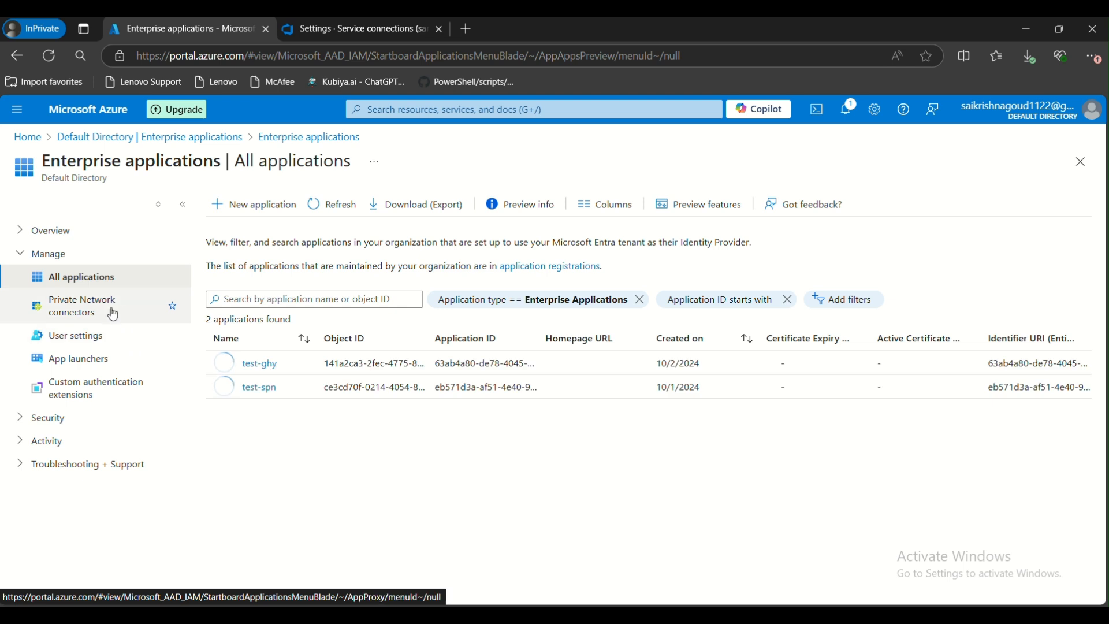
pyautogui.click(241, 220)
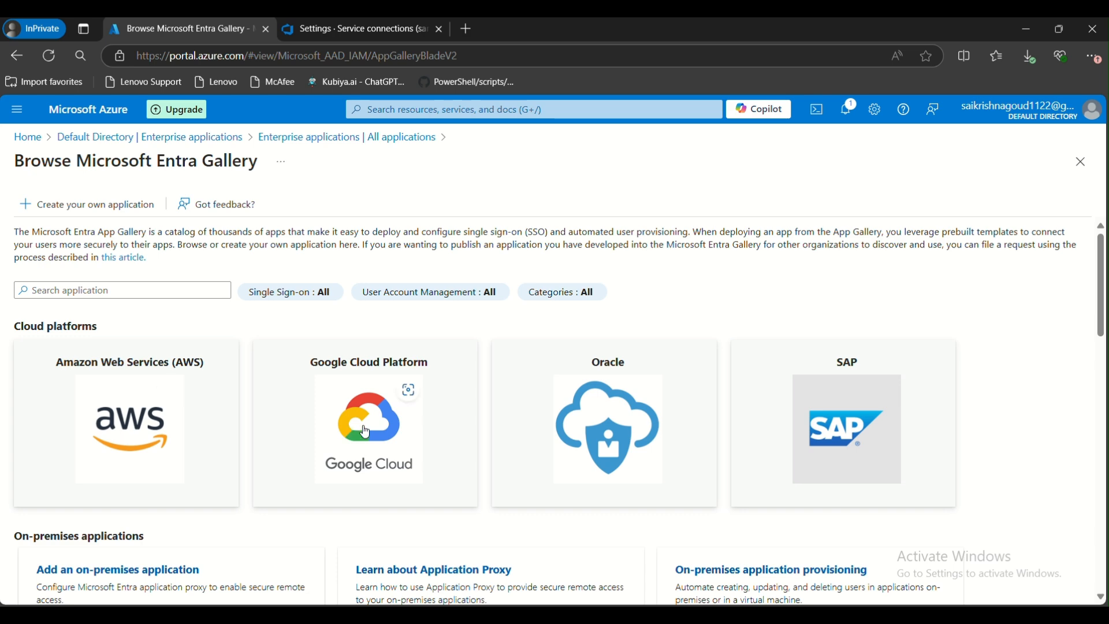
pyautogui.scroll(-5, 440, 428)
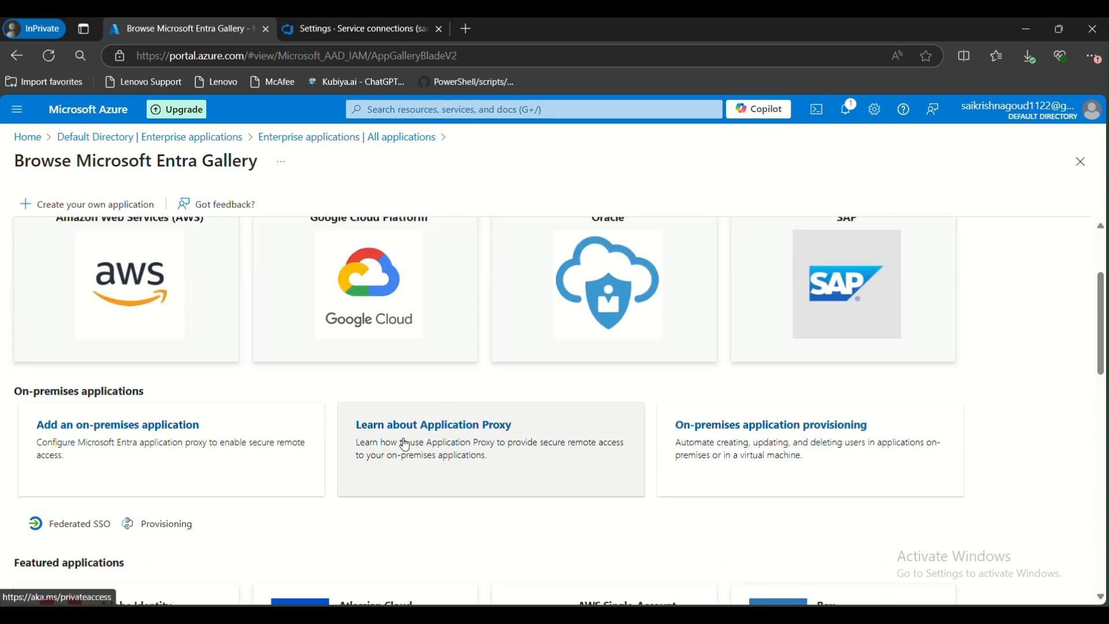
pyautogui.scroll(-8, 391, 458)
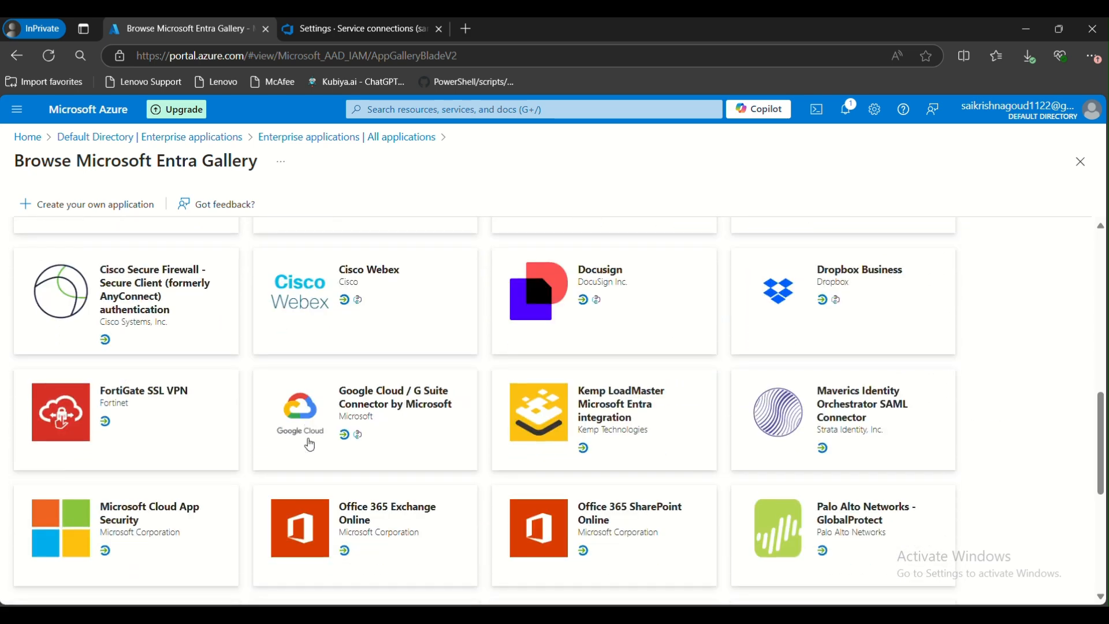
pyautogui.scroll(-2, 301, 455)
pyautogui.scroll(15, 298, 447)
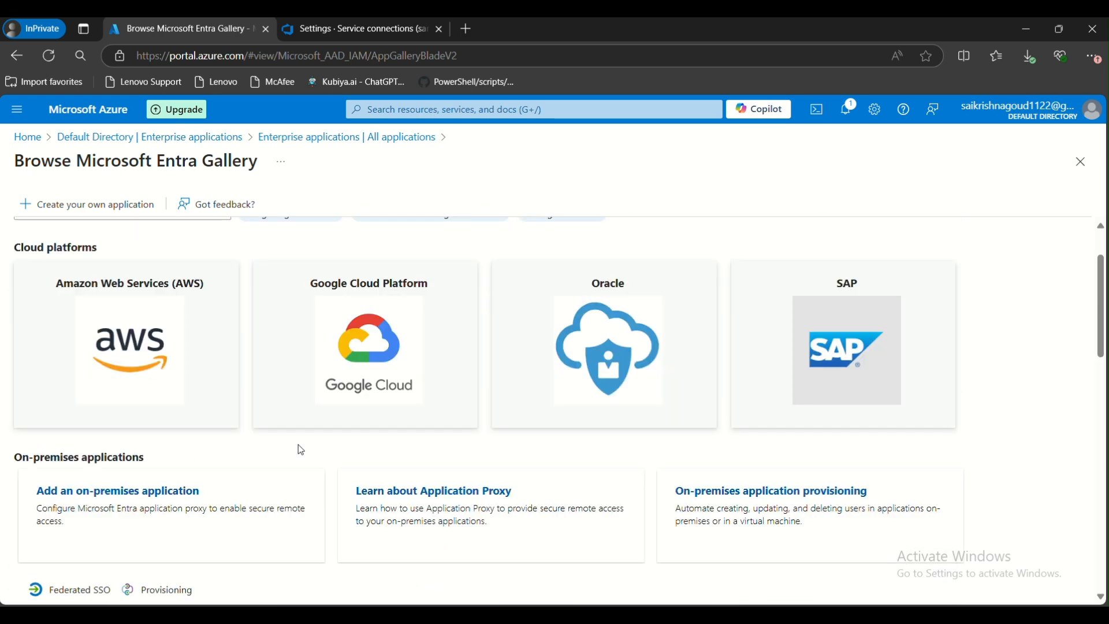
# Search the gallery for jenkins, then clear the search box
pyautogui.click(183, 292)
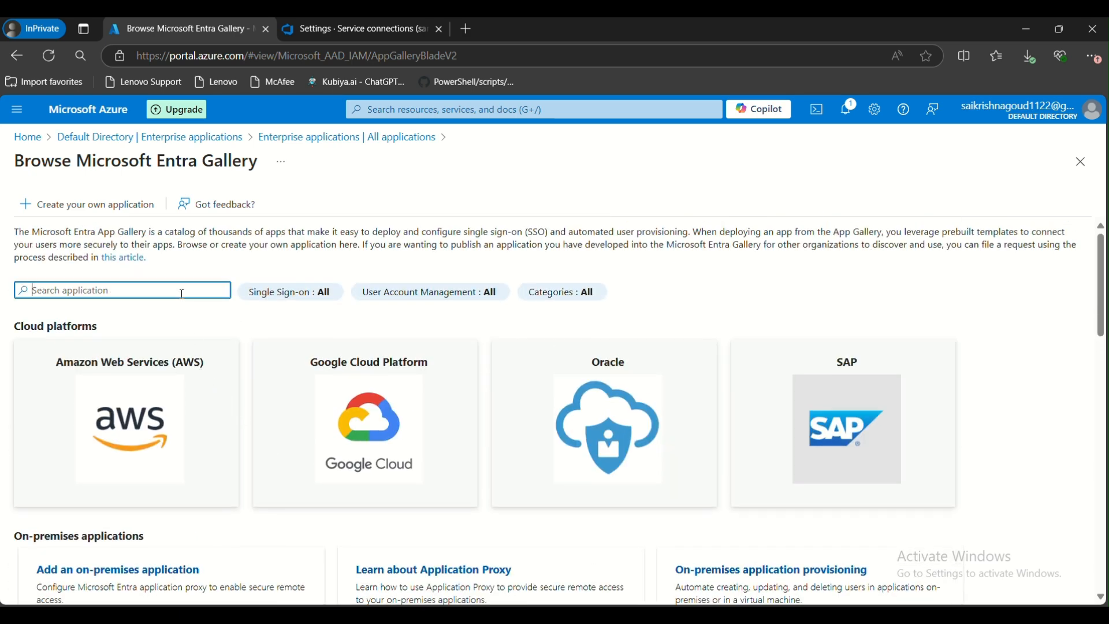
pyautogui.write('jenki')
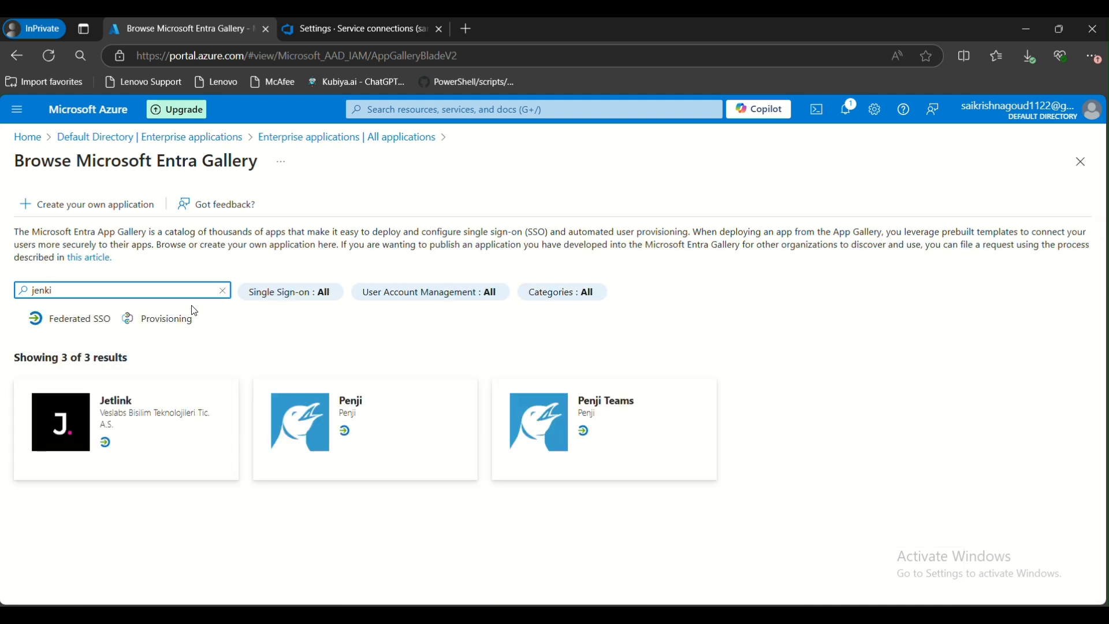
pyautogui.write('ns')
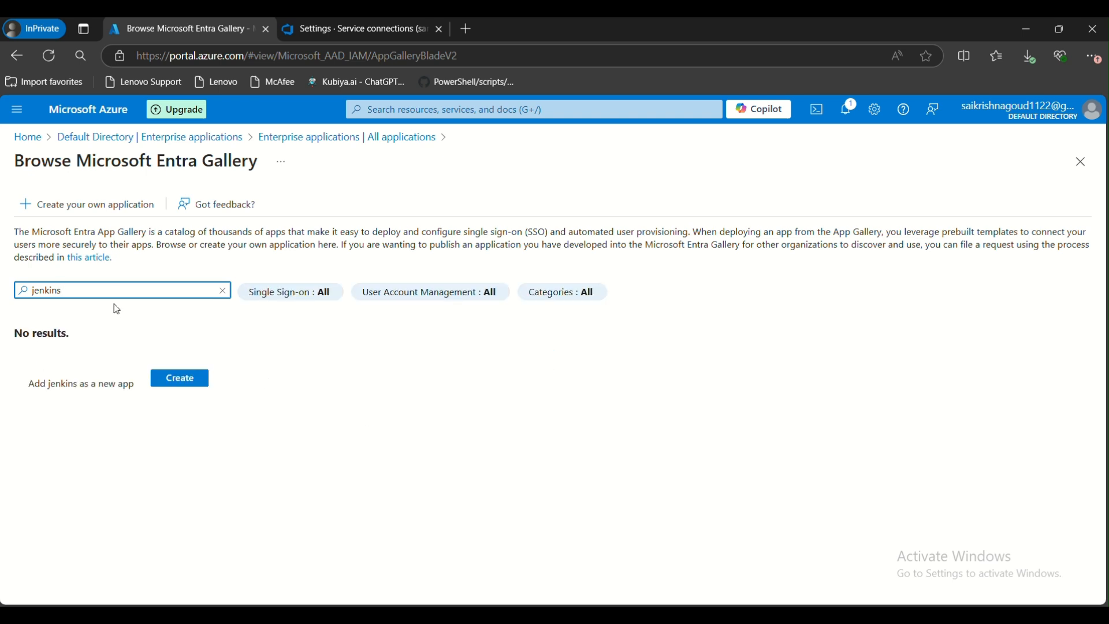
pyautogui.press('BackSpace')
pyautogui.press('BackSpace')
pyautogui.press('BackSpace')
pyautogui.press('BackSpace')
pyautogui.press('BackSpace')
pyautogui.press('BackSpace')
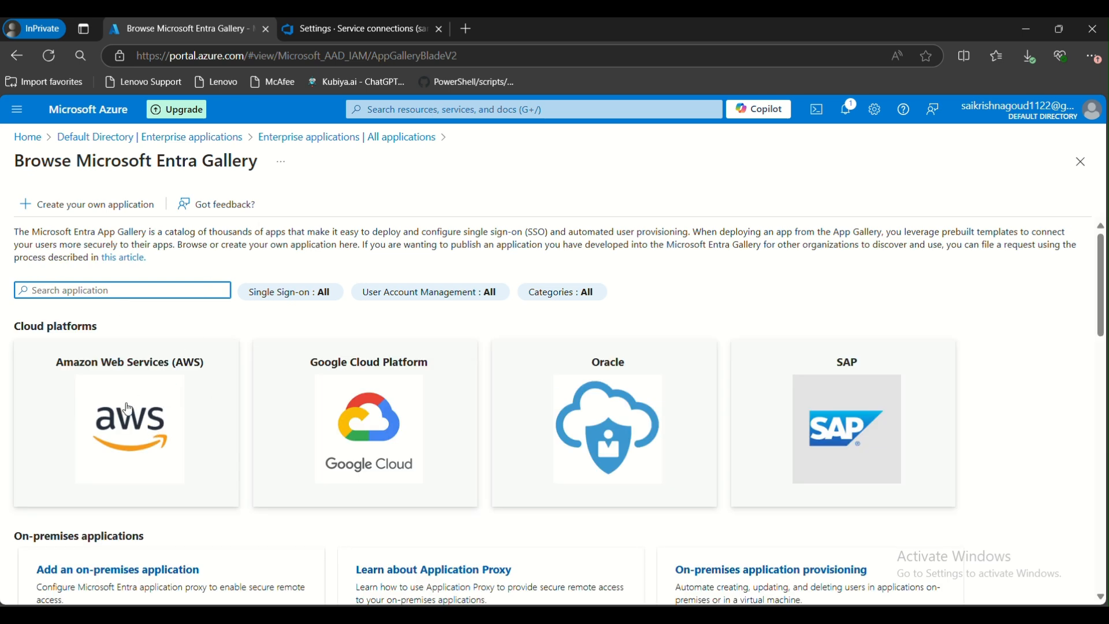
# Create the AWS Single-Account Access application from the Amazon Web Services cloud platform
pyautogui.click(107, 439)
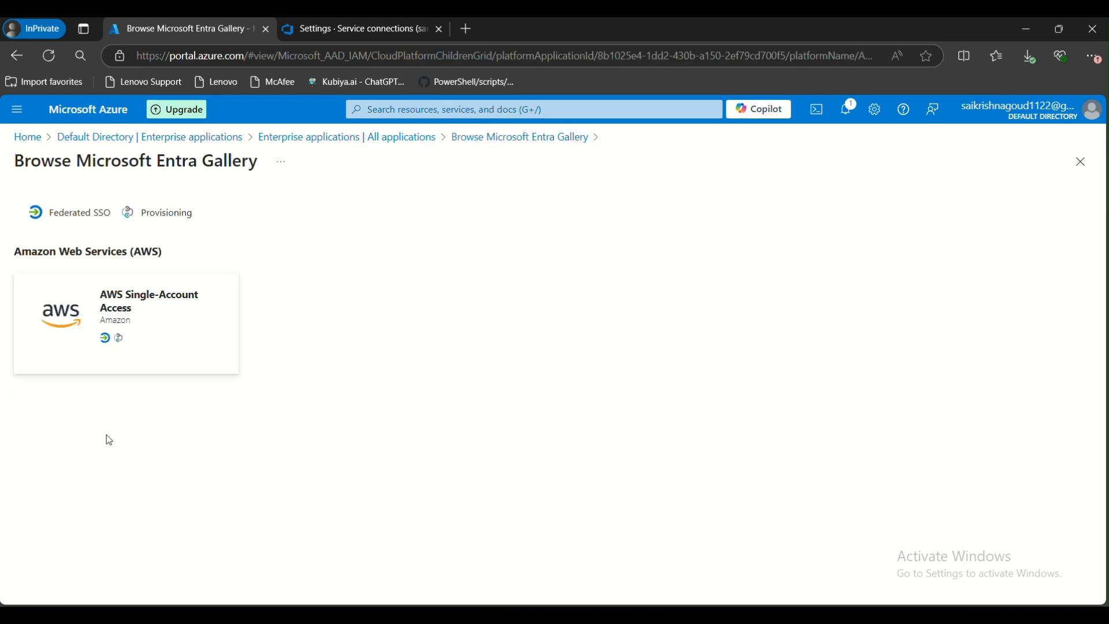
pyautogui.click(184, 297)
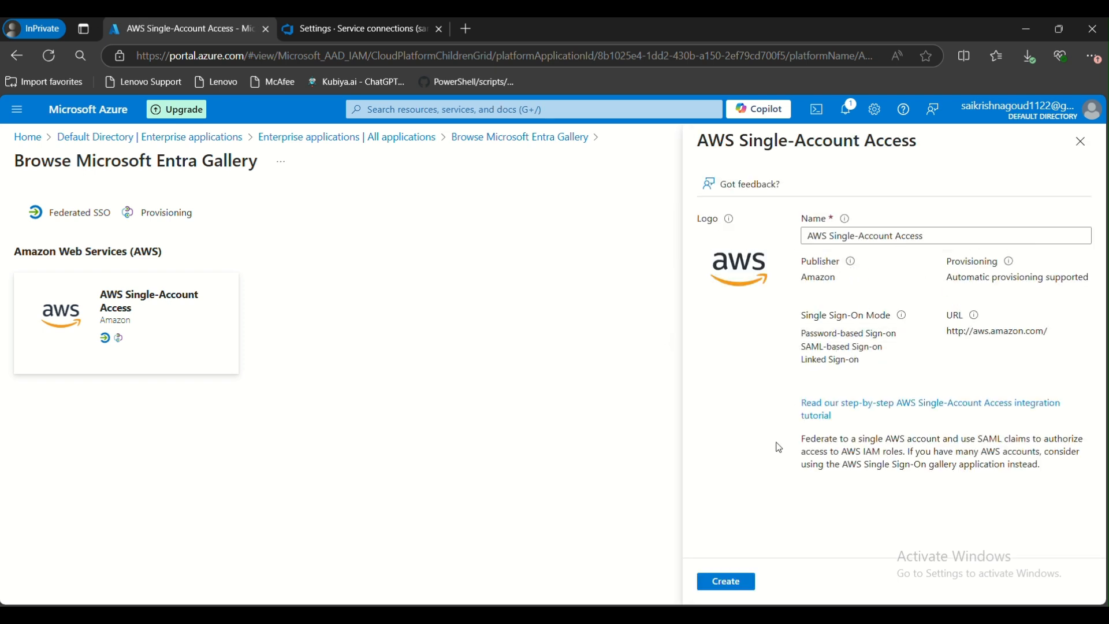
pyautogui.click(733, 583)
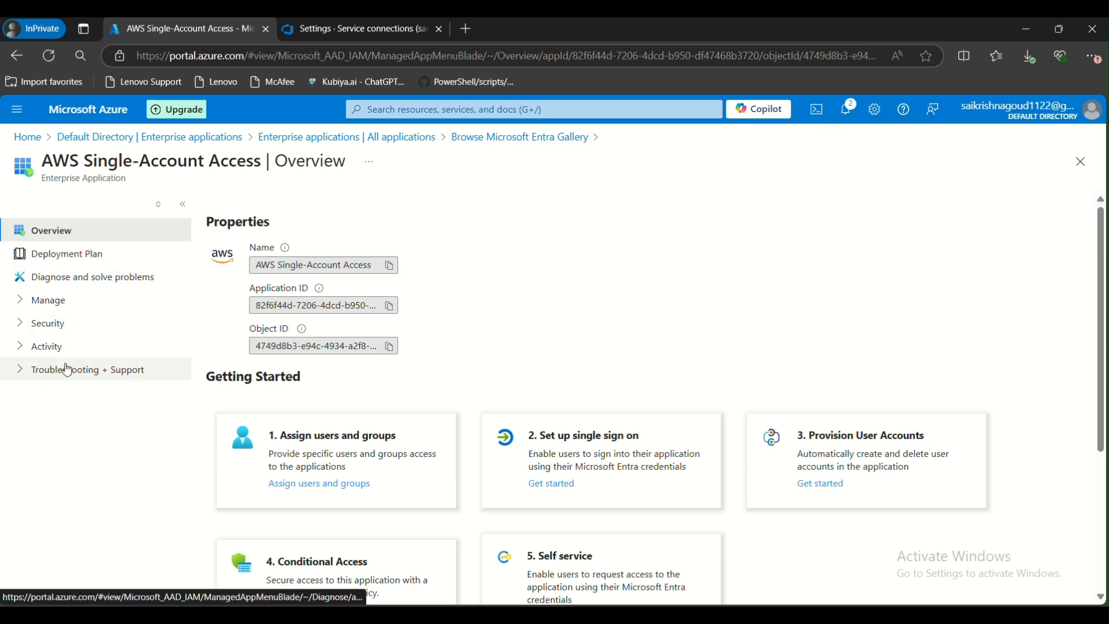
# Copy the new application's Application ID and Object ID from its overview
pyautogui.click(47, 300)
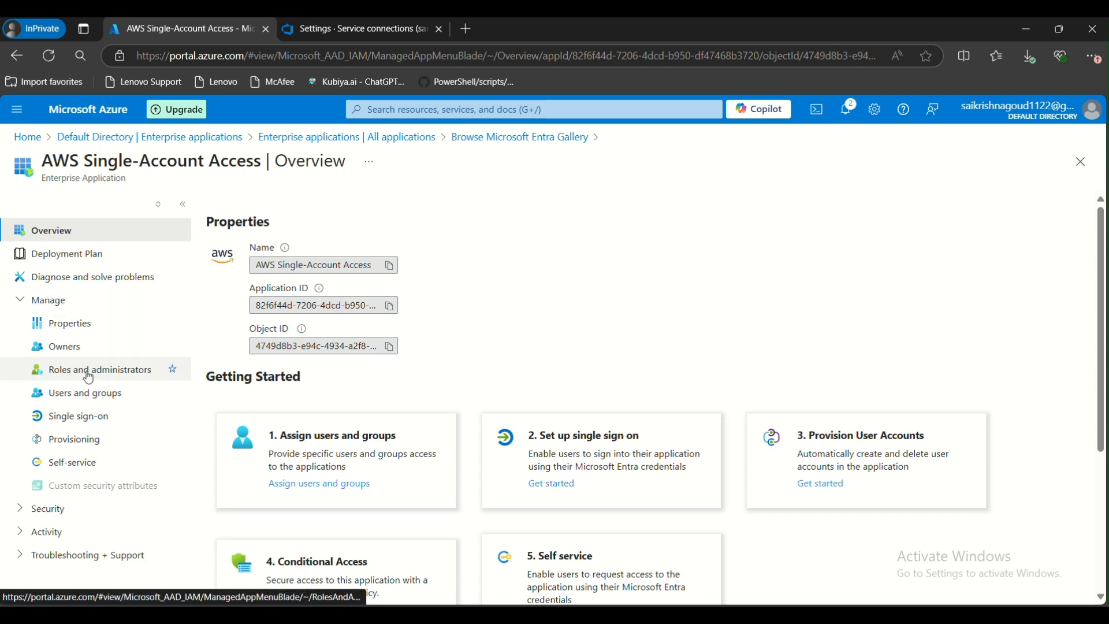
pyautogui.scroll(-1, 322, 329)
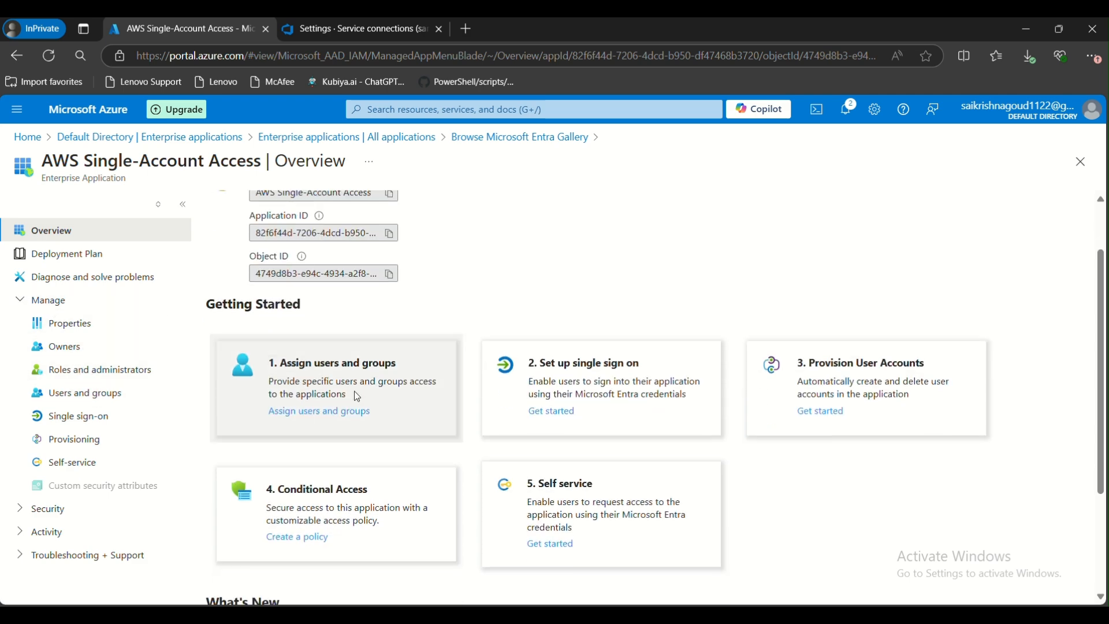
pyautogui.scroll(1, 298, 397)
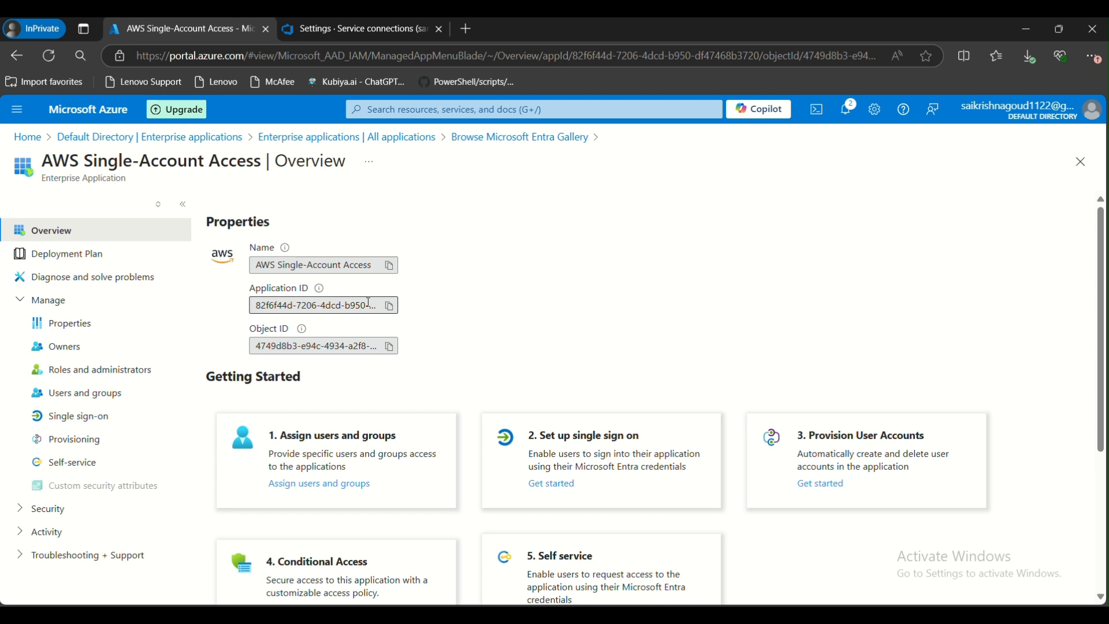
pyautogui.click(390, 306)
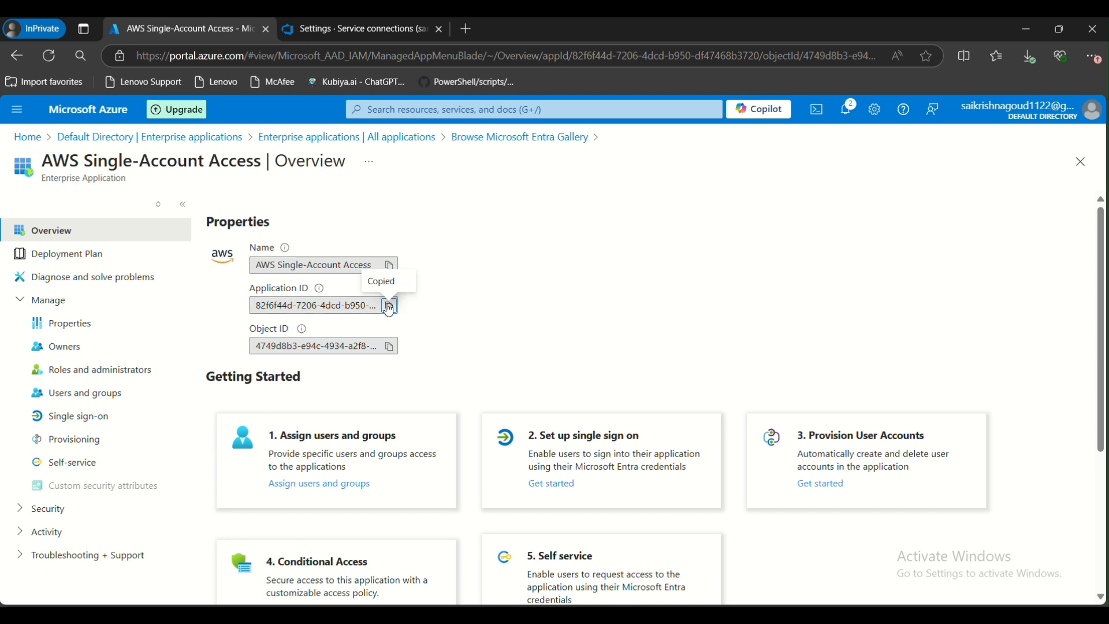
pyautogui.click(390, 346)
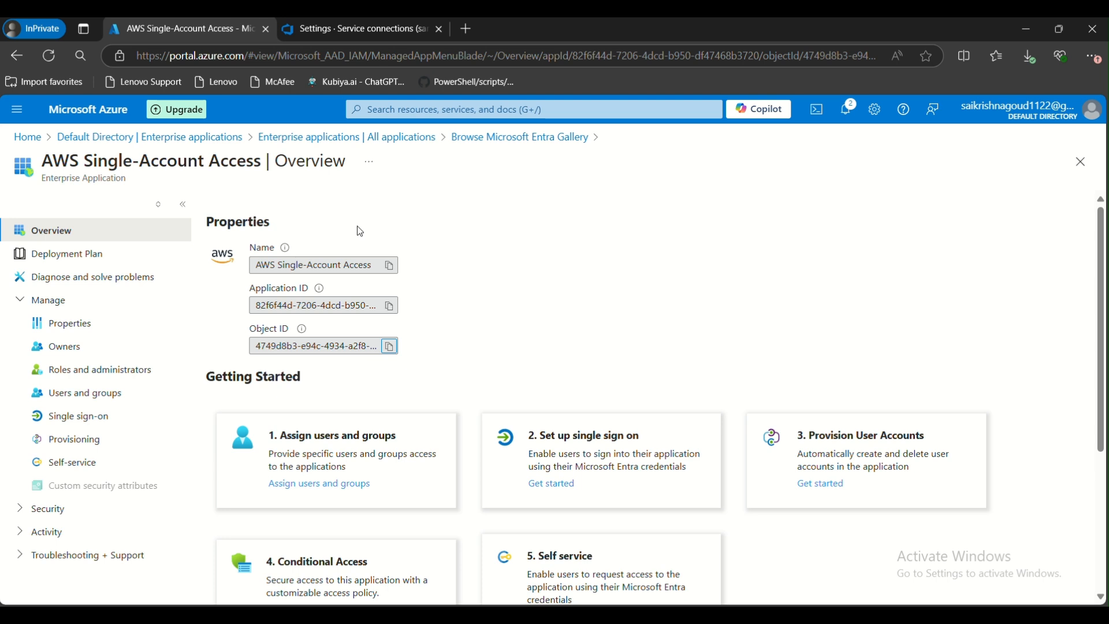
# Review the Enterprise applications list in Default Directory for the new AWS application
pyautogui.click(82, 140)
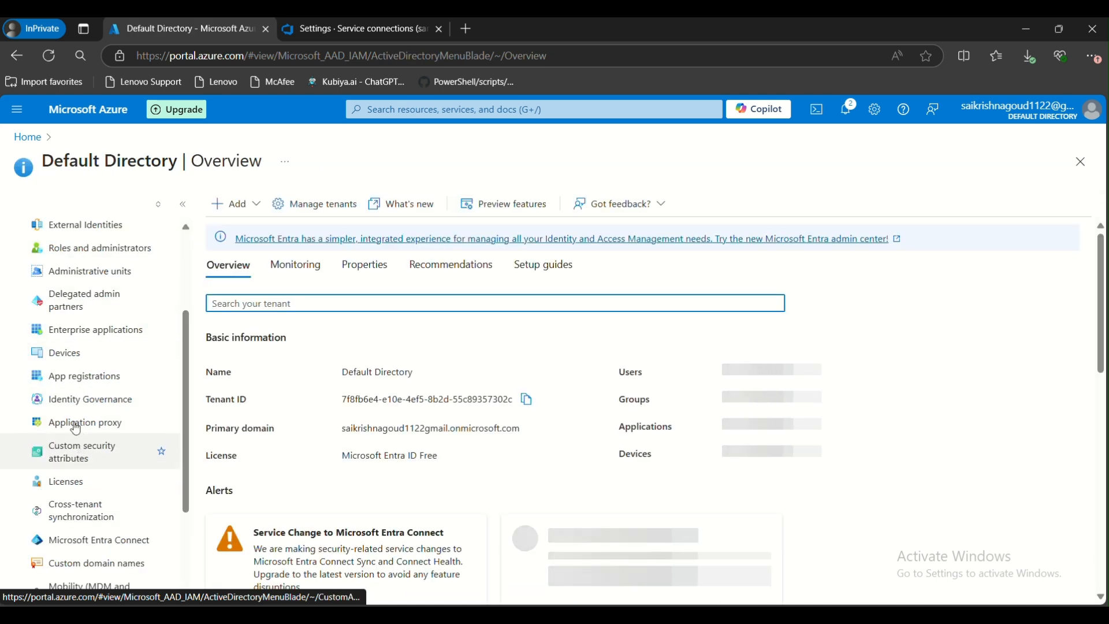
pyautogui.click(86, 332)
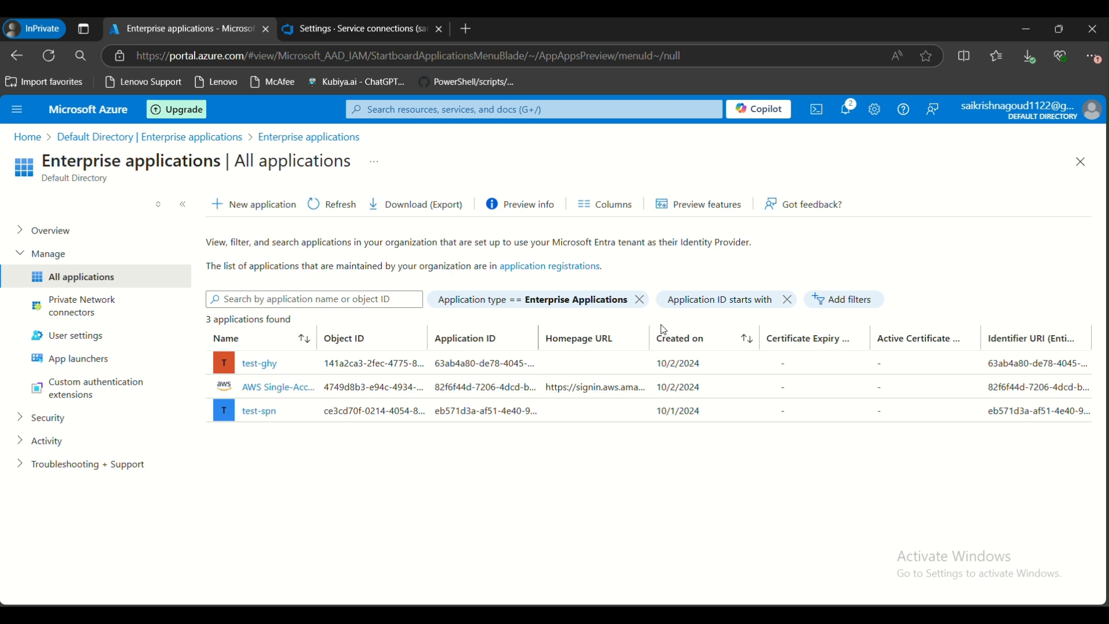
pyautogui.moveTo(650, 329); pyautogui.dragTo(708, 332)
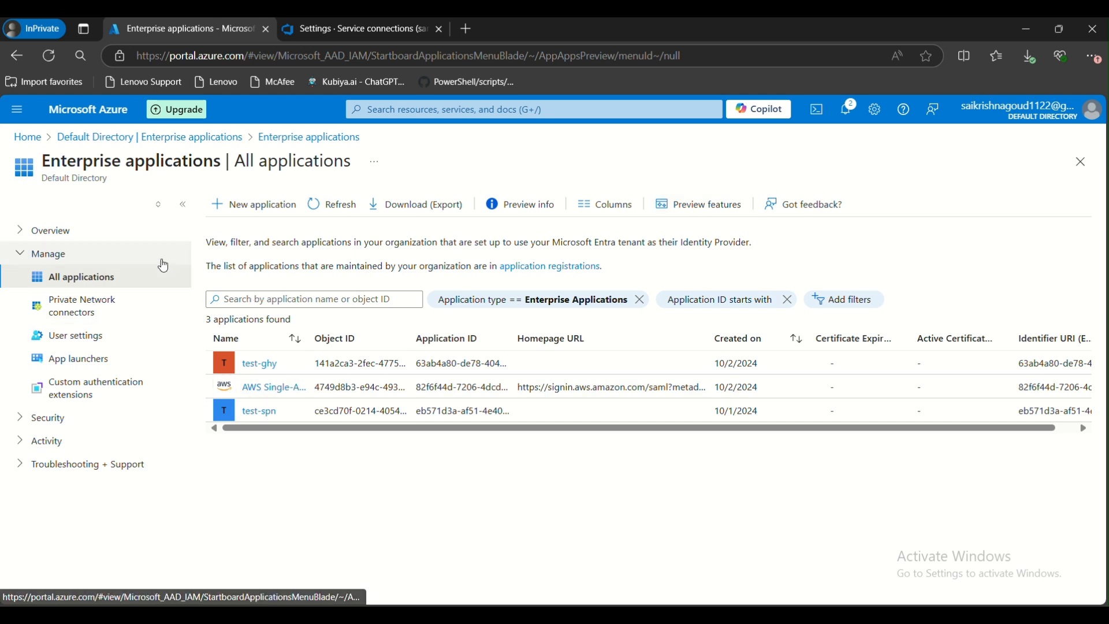
pyautogui.click(108, 138)
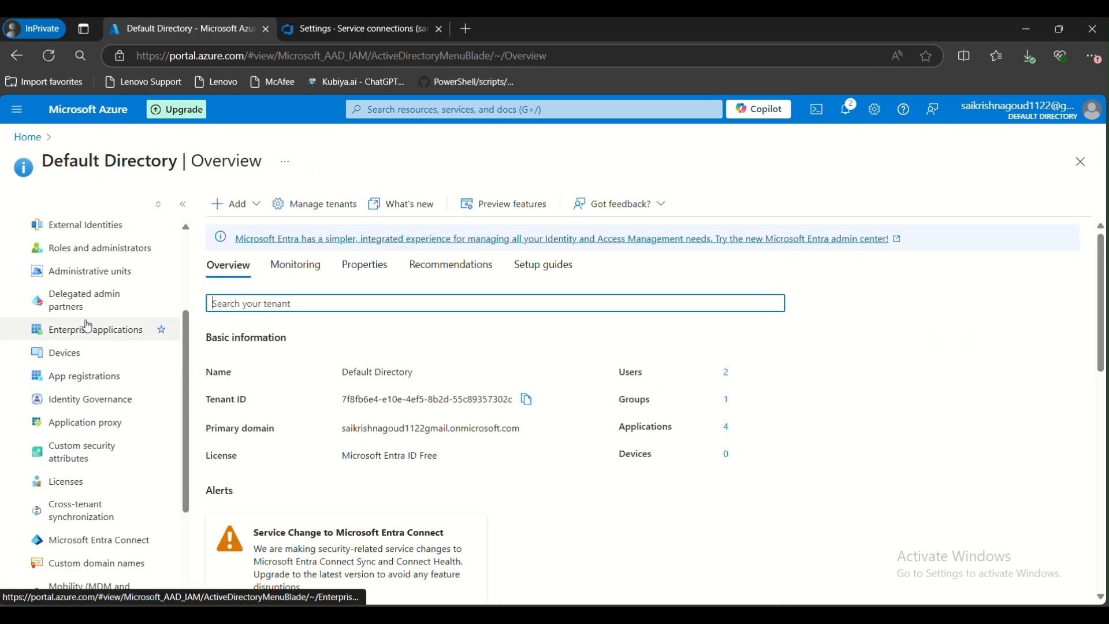
pyautogui.click(88, 331)
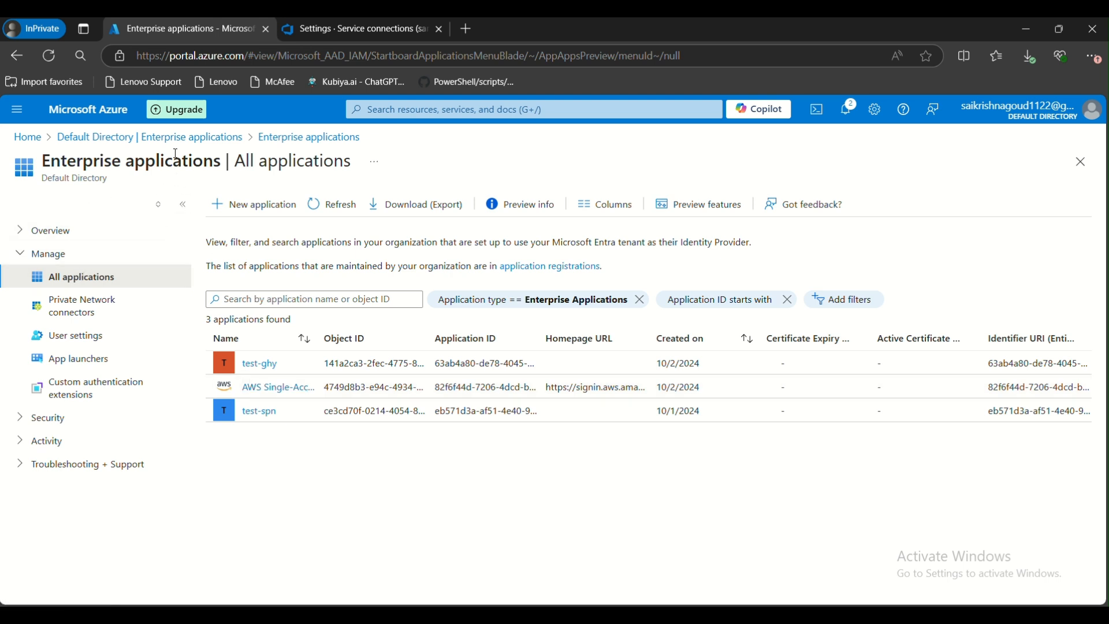
pyautogui.click(217, 138)
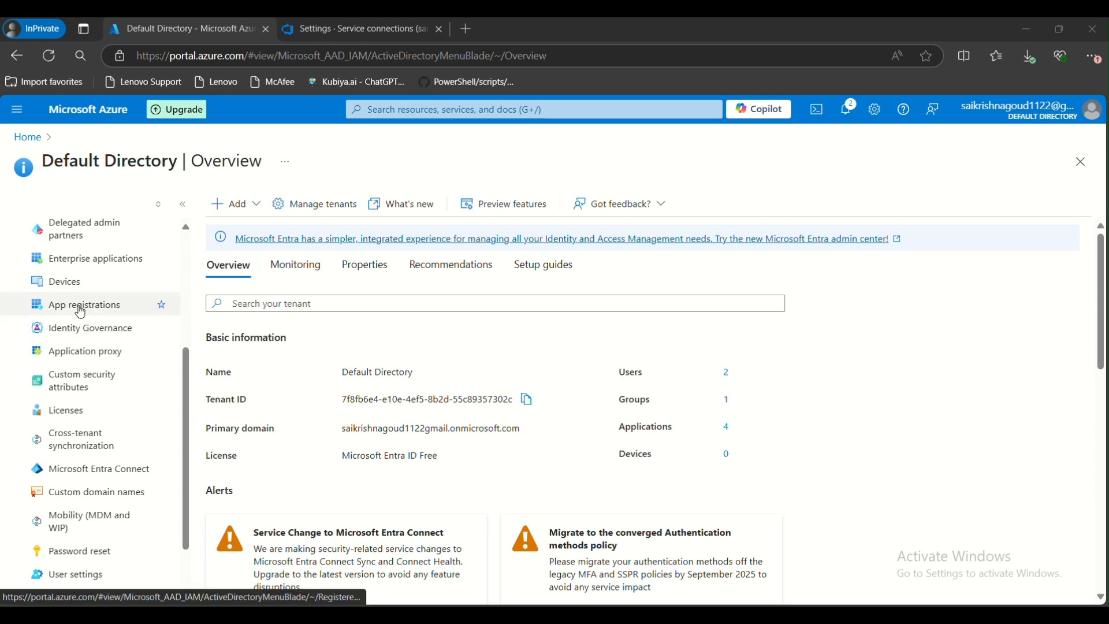
# Browse the directory's App registrations, Identity Governance and Password reset pages
pyautogui.click(77, 305)
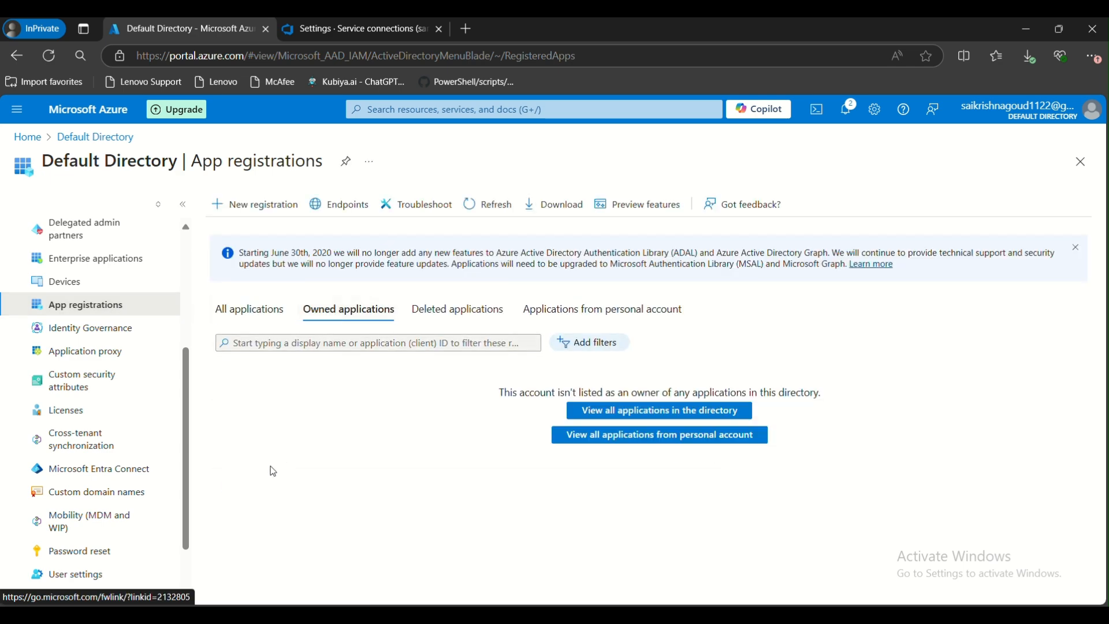
pyautogui.click(26, 138)
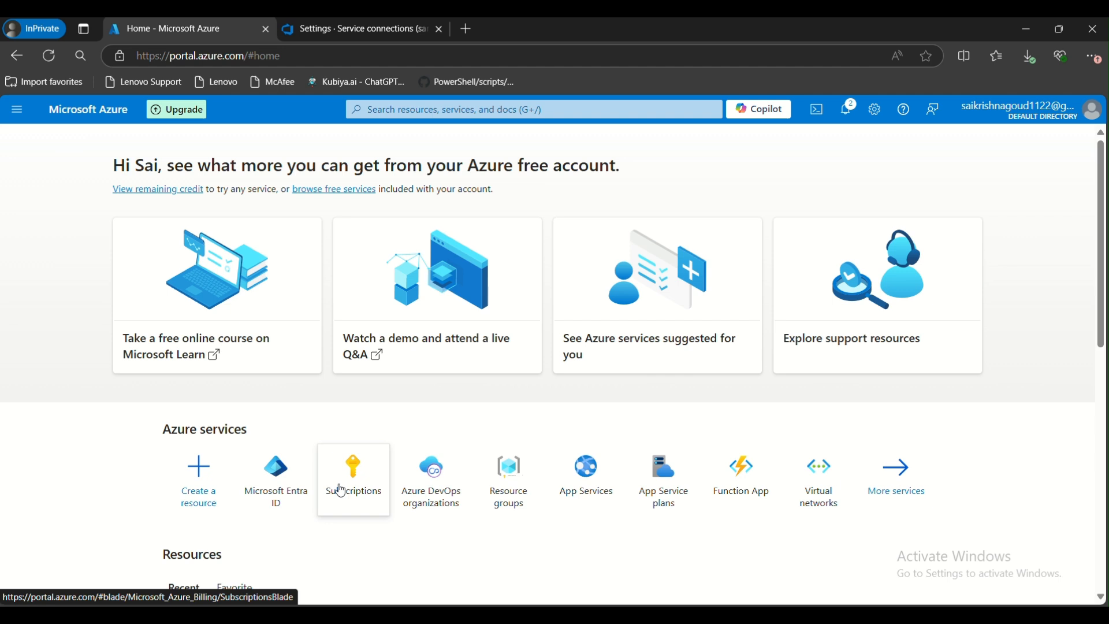
pyautogui.click(262, 485)
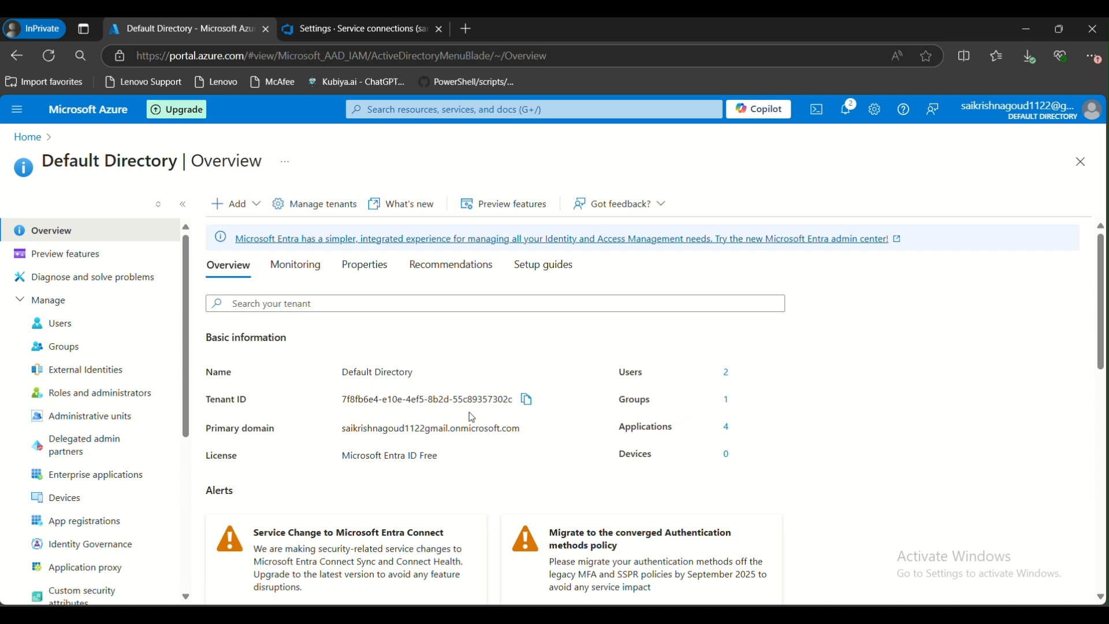
pyautogui.scroll(-3, 119, 456)
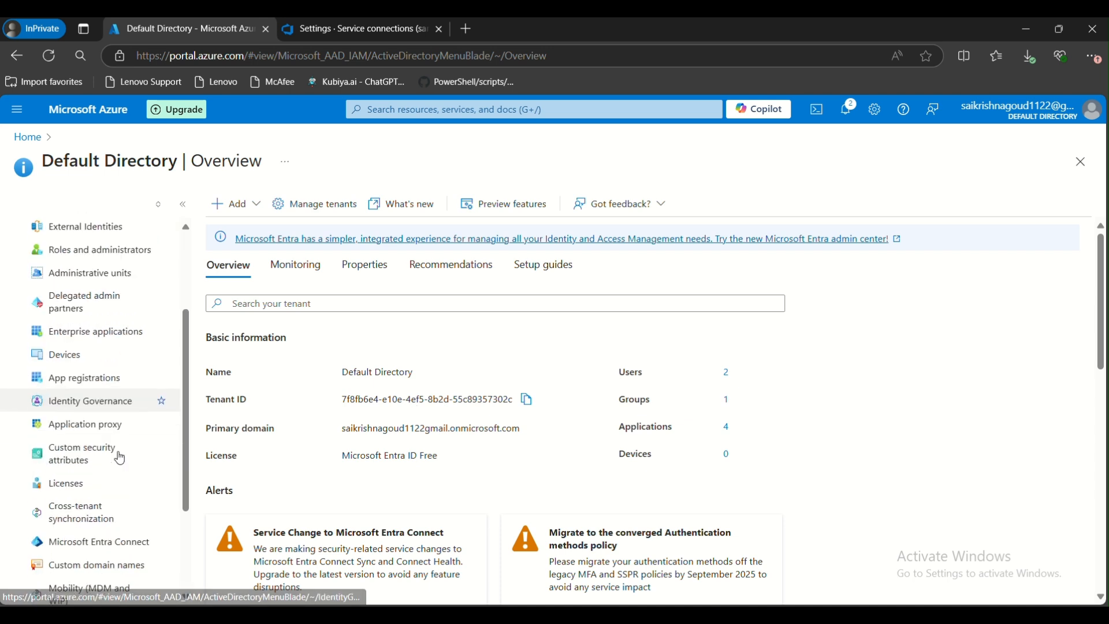
pyautogui.click(86, 404)
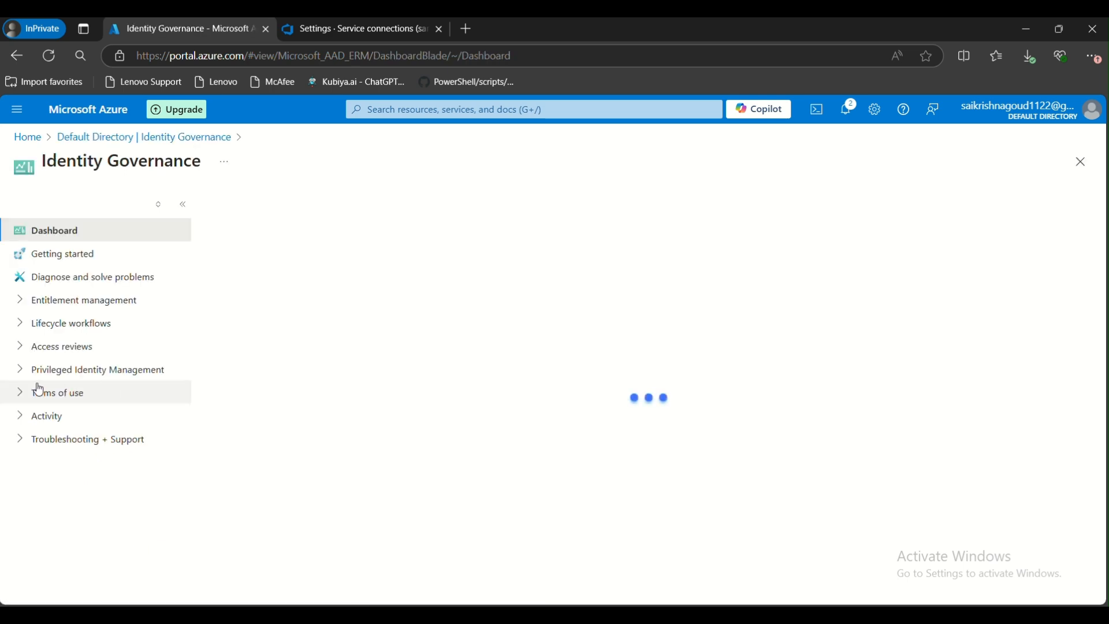
pyautogui.click(128, 137)
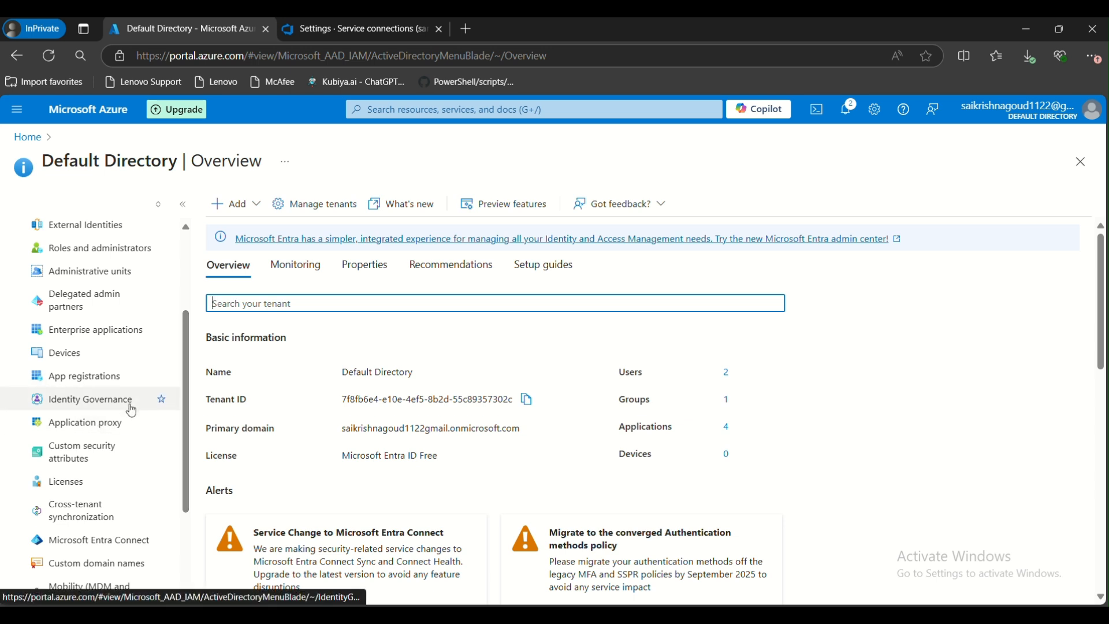
pyautogui.scroll(-1, 64, 411)
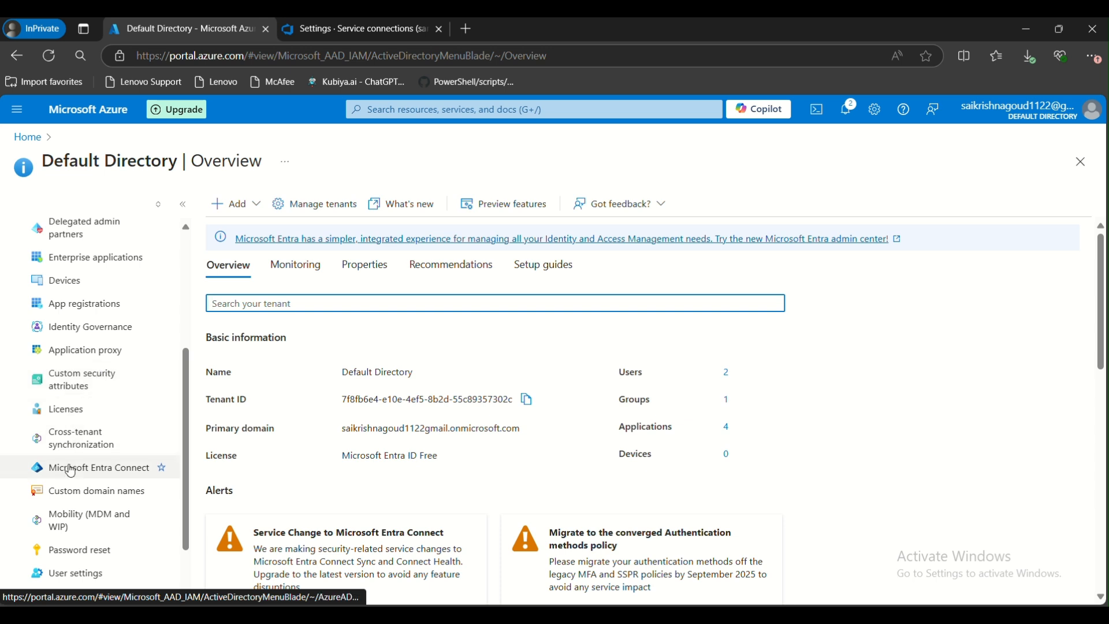
pyautogui.scroll(-1, 71, 471)
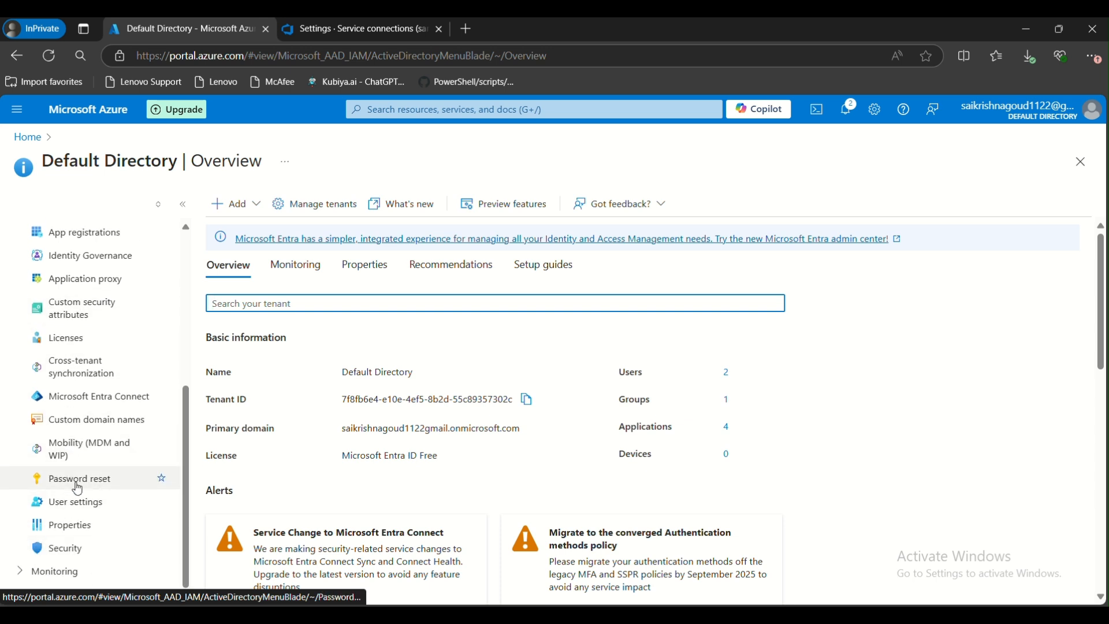
pyautogui.click(78, 488)
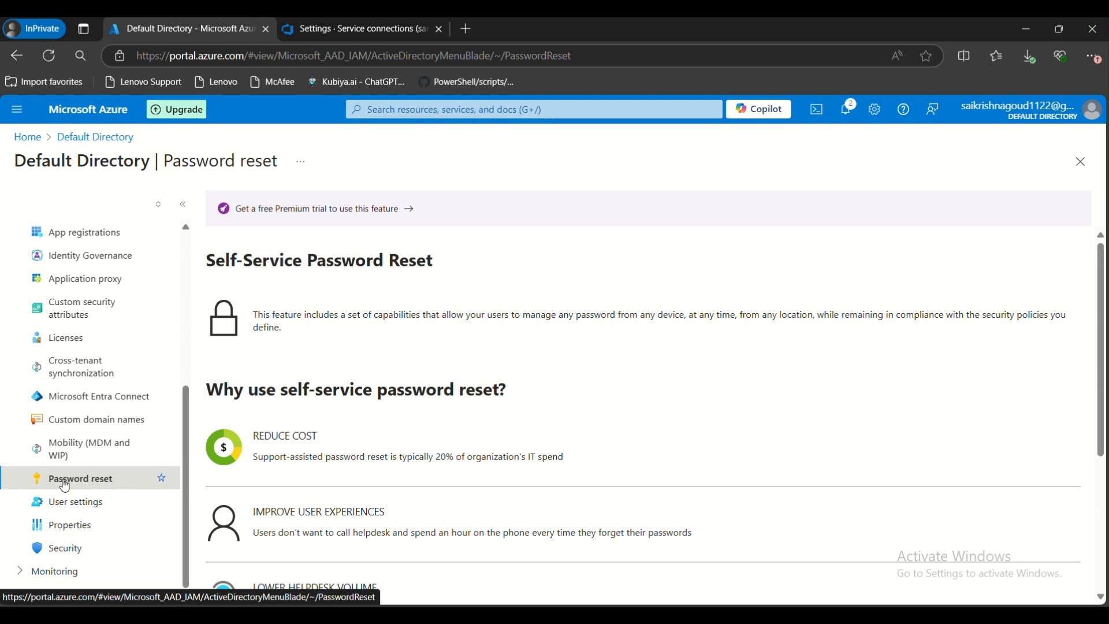
# Open the xyz user's profile from the directory's Users list
pyautogui.scroll(5, 81, 480)
pyautogui.scroll(1, 87, 439)
pyautogui.click(76, 335)
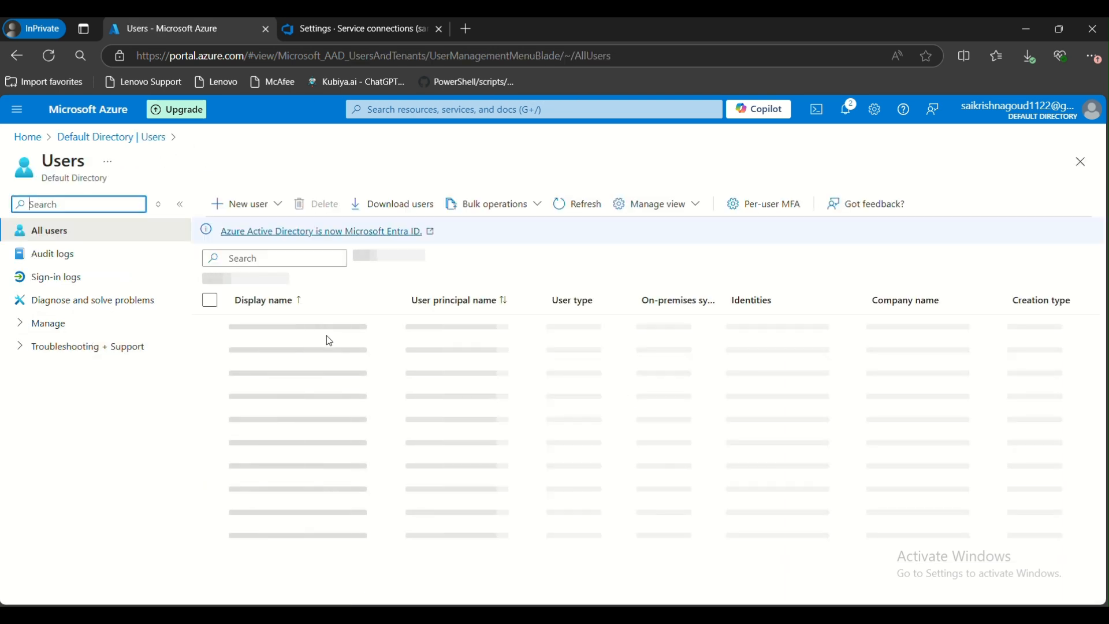
pyautogui.click(211, 352)
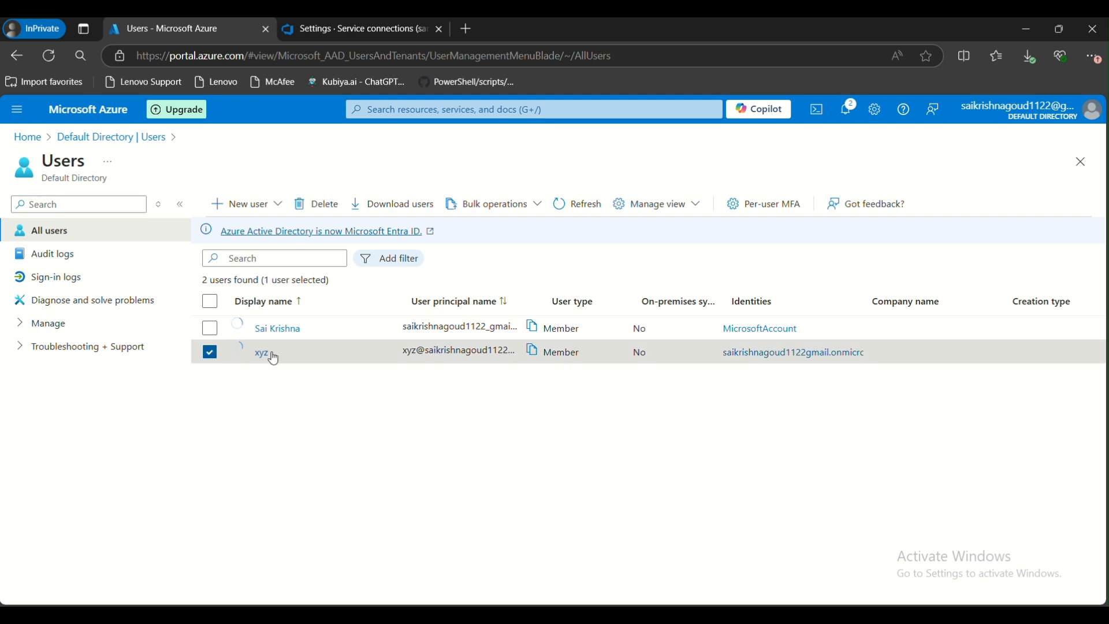
pyautogui.click(261, 355)
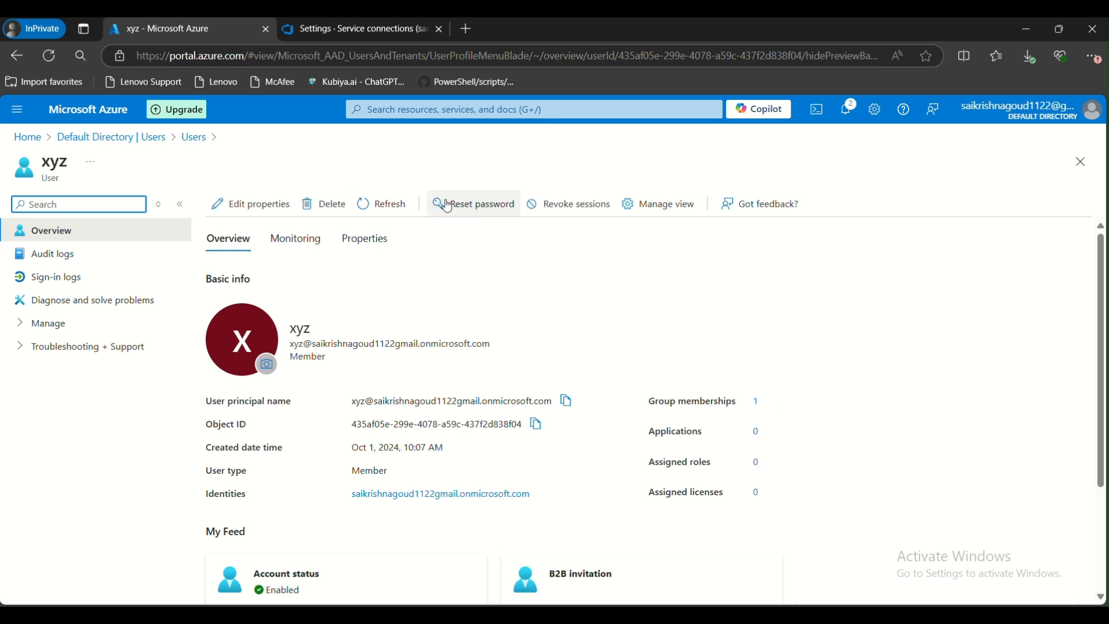
# Return to Default Directory and browse its Password reset page and the expanded Monitoring section
pyautogui.click(149, 138)
pyautogui.scroll(-5, 113, 416)
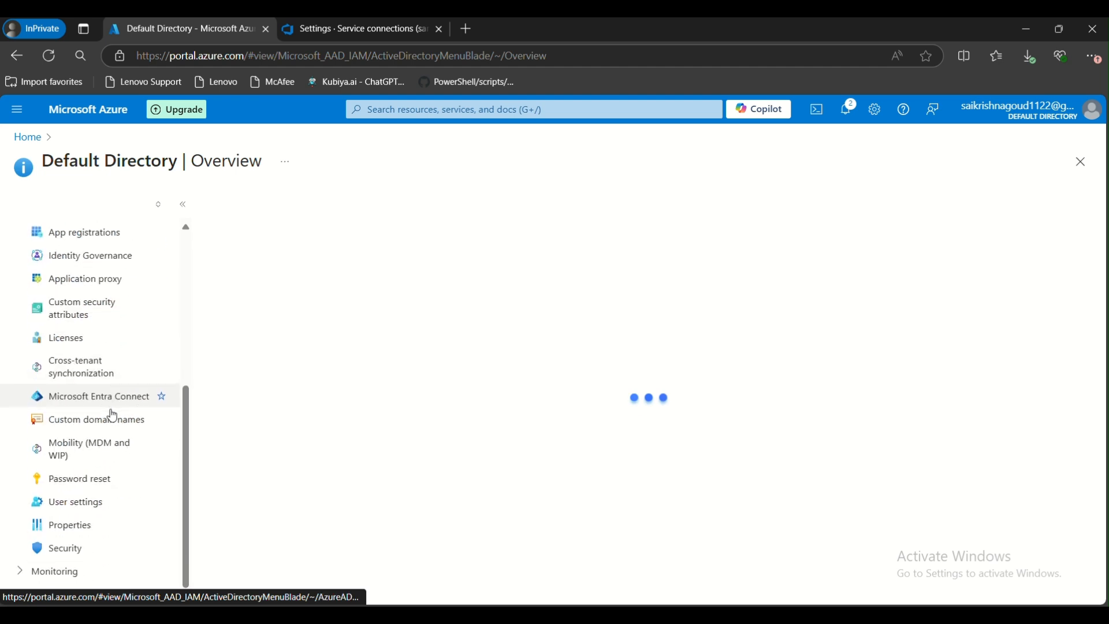
pyautogui.click(92, 484)
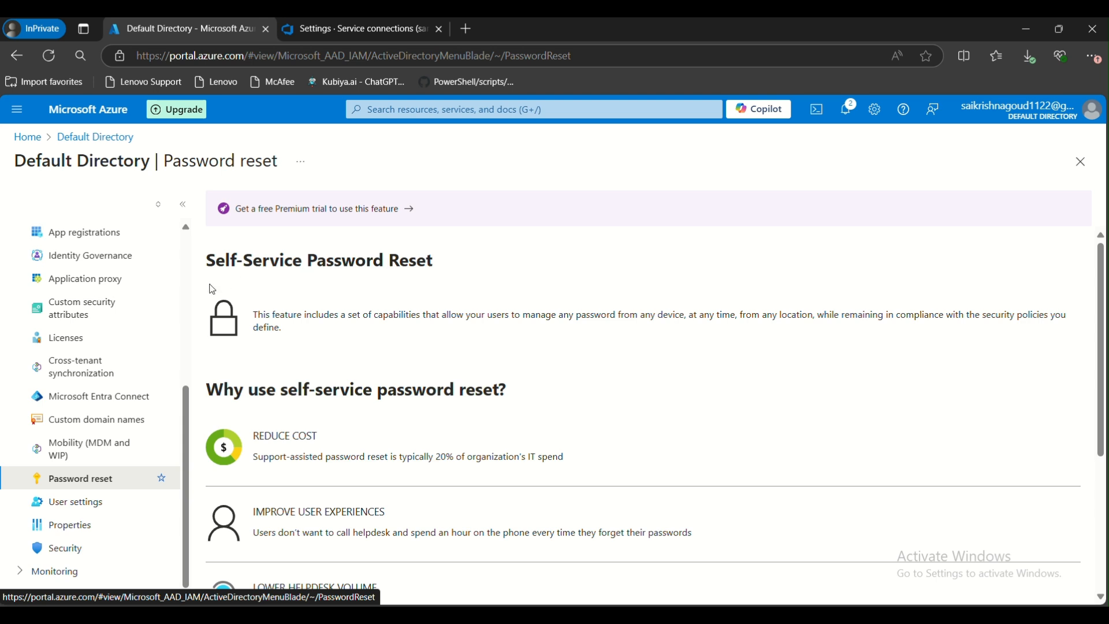
pyautogui.scroll(5, 94, 319)
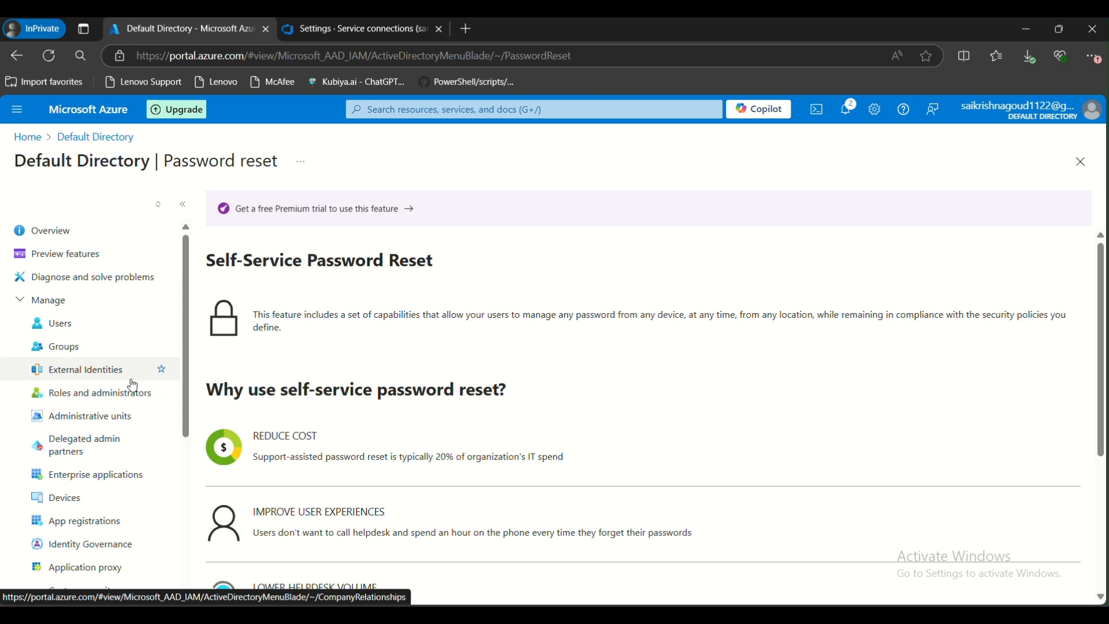
pyautogui.scroll(-5, 131, 389)
pyautogui.click(52, 572)
pyautogui.scroll(-2, 98, 501)
pyautogui.scroll(-1, 100, 502)
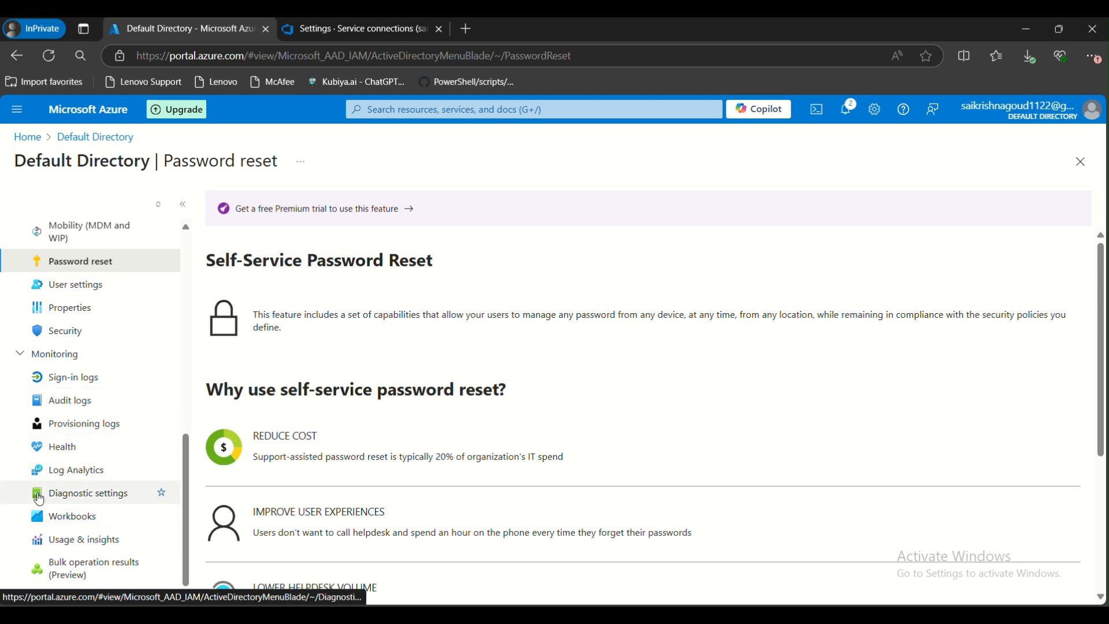
pyautogui.scroll(2, 65, 398)
pyautogui.scroll(6, 65, 399)
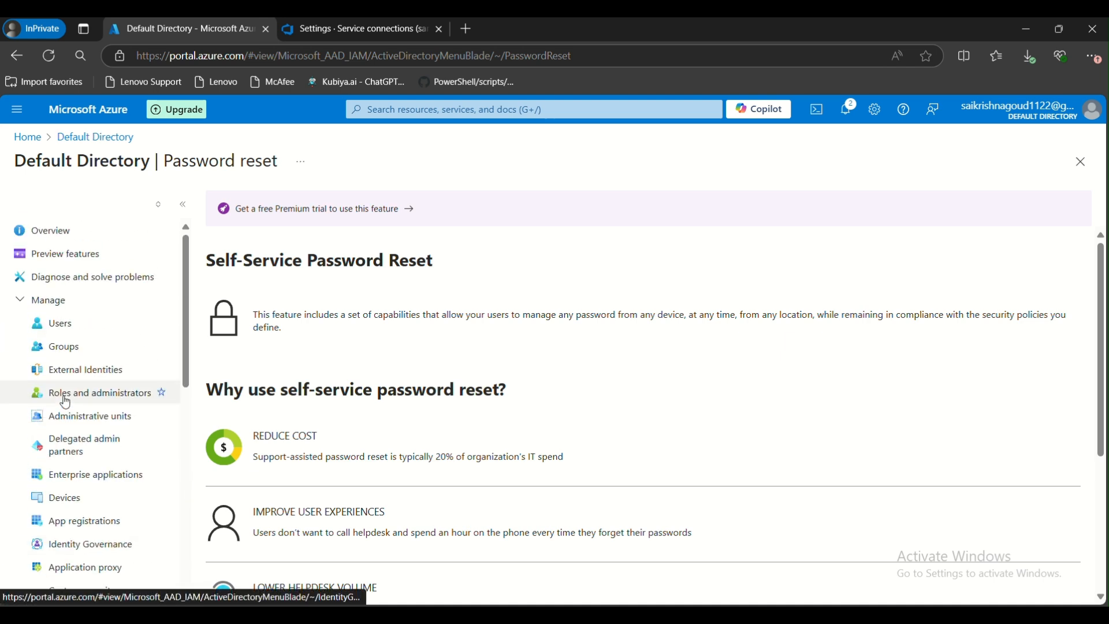